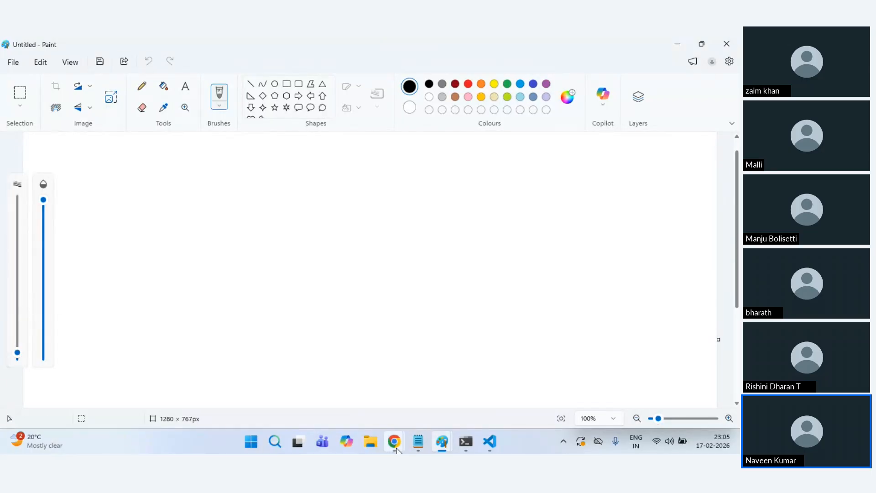
Step: Bring up the Azure portal and open the virtual machine scale sets list
{"action": "mouse_move", "coordinate": [394, 441]}
{"action": "left_click", "coordinate": [332, 411]}
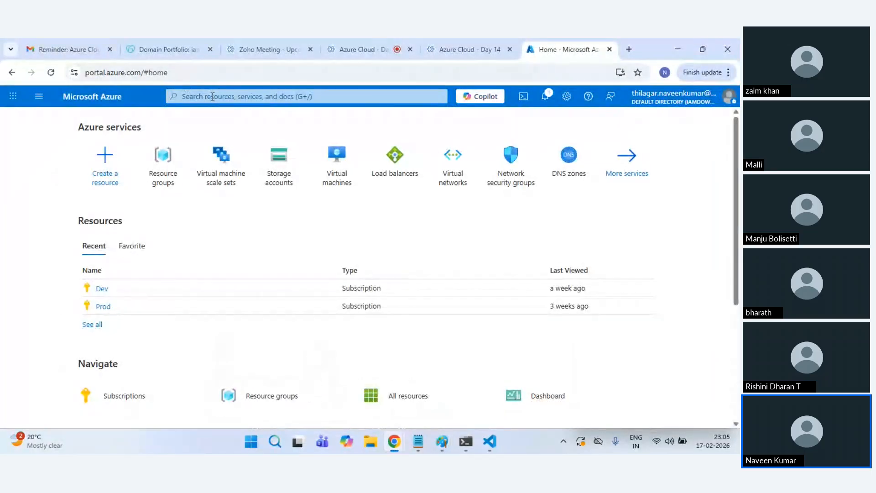
{"action": "left_click", "coordinate": [217, 173]}
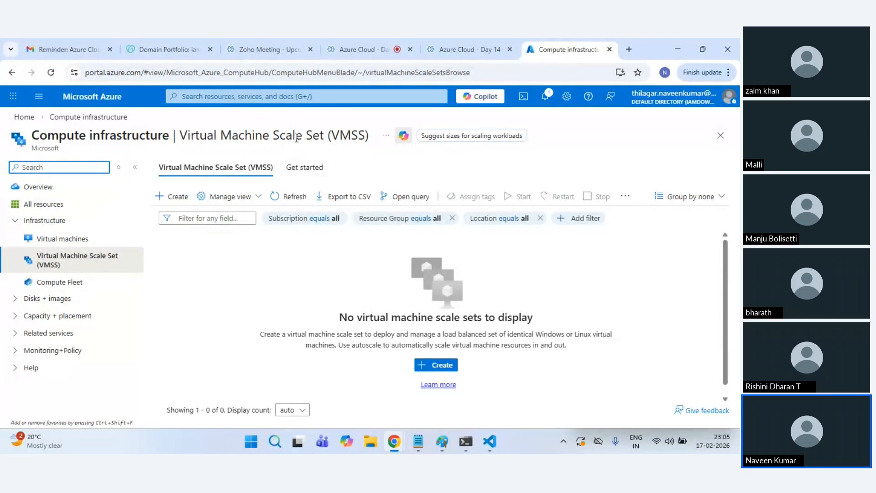
Step: In Paint, draw a large rectangle on the left and a tall rectangle beside it
{"action": "key", "text": "alt+Tab"}
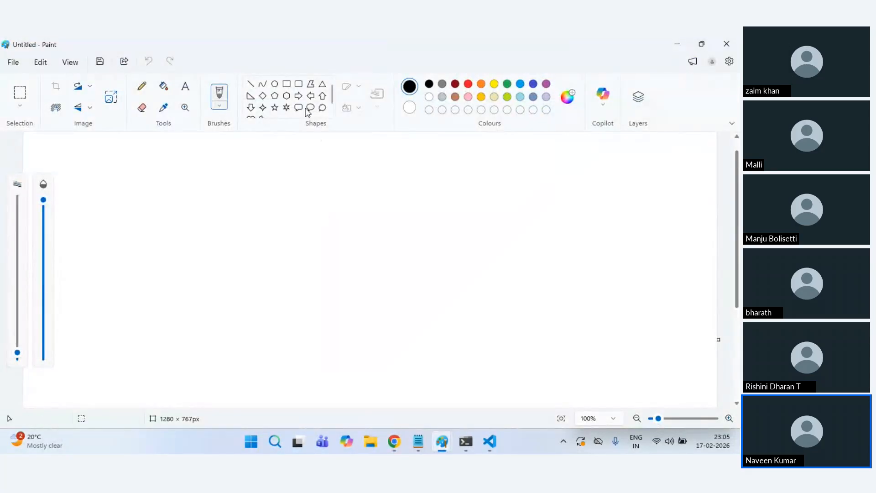
{"action": "left_click", "coordinate": [287, 85]}
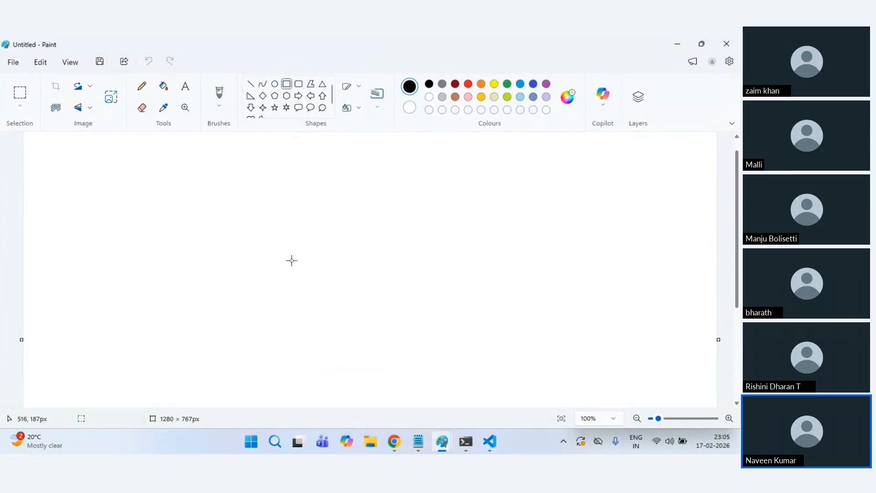
{"action": "left_click_drag", "start_coordinate": [150, 195], "coordinate": [497, 344]}
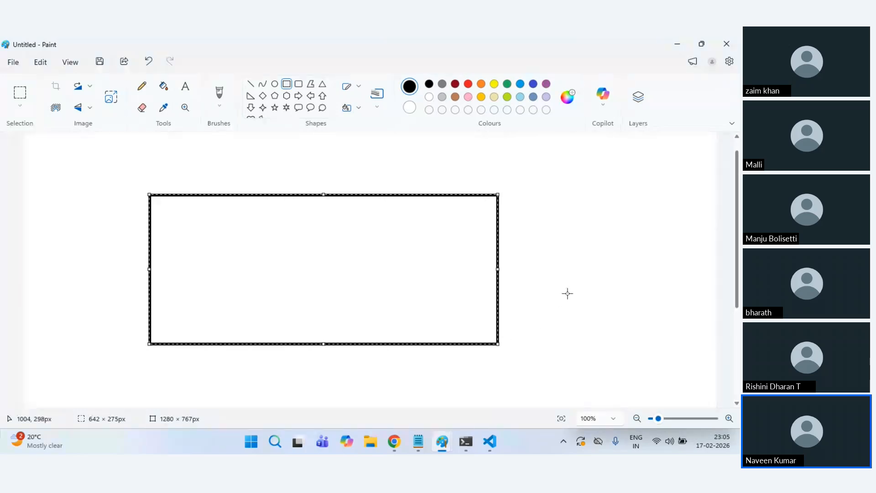
{"action": "key", "text": "ctrl+z"}
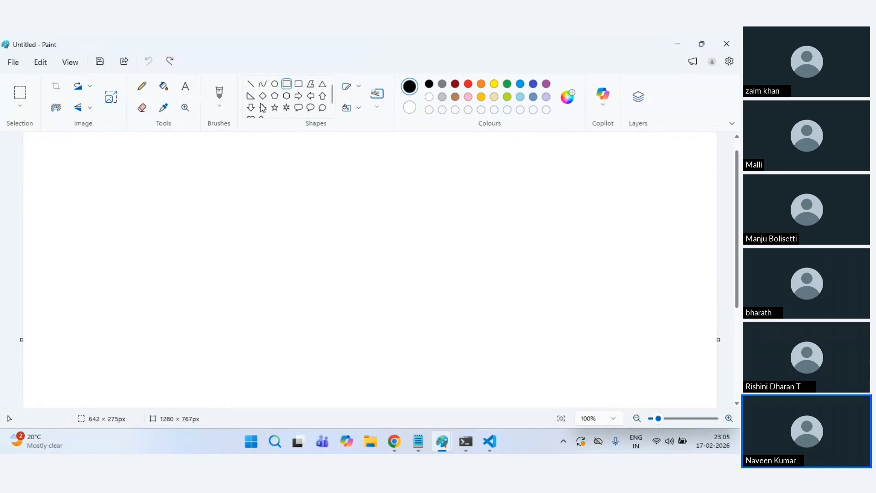
{"action": "left_click_drag", "start_coordinate": [114, 210], "coordinate": [352, 335]}
{"action": "left_click", "coordinate": [424, 322]}
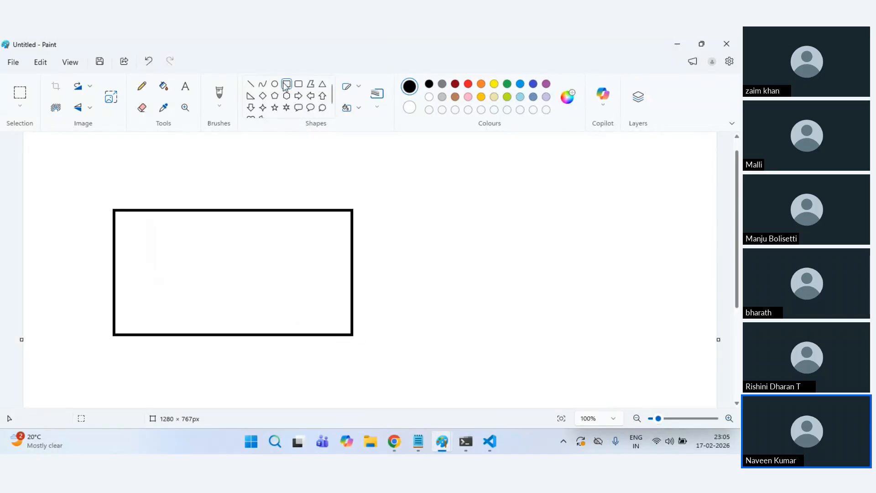
{"action": "left_click_drag", "start_coordinate": [421, 208], "coordinate": [526, 336]}
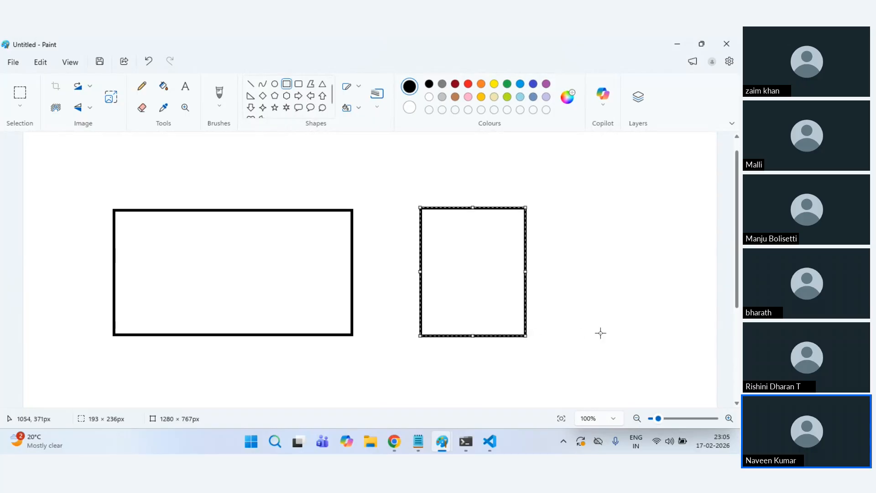
{"action": "left_click", "coordinate": [600, 332]}
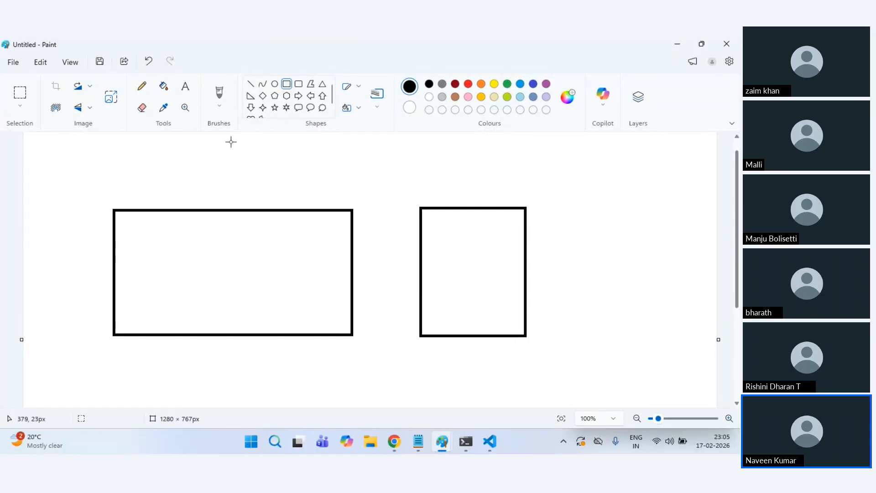
Step: Draw two small boxes inside the large rectangle
{"action": "mouse_move", "coordinate": [151, 269]}
{"action": "left_mouse_down"}
{"action": "mouse_move", "coordinate": [167, 309]}
{"action": "mouse_move", "coordinate": [190, 315]}
{"action": "left_mouse_up"}
{"action": "left_click", "coordinate": [237, 306]}
{"action": "left_click_drag", "start_coordinate": [237, 269], "coordinate": [272, 315]}
{"action": "left_click", "coordinate": [290, 305]}
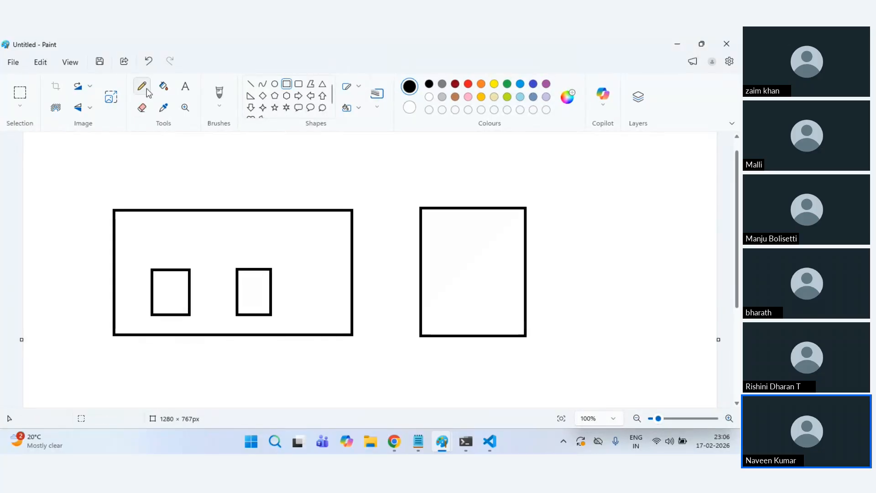
Step: Label the two small boxes VM1 and VM2
{"action": "left_click", "coordinate": [185, 86]}
{"action": "left_click", "coordinate": [156, 328]}
{"action": "left_click", "coordinate": [154, 322]}
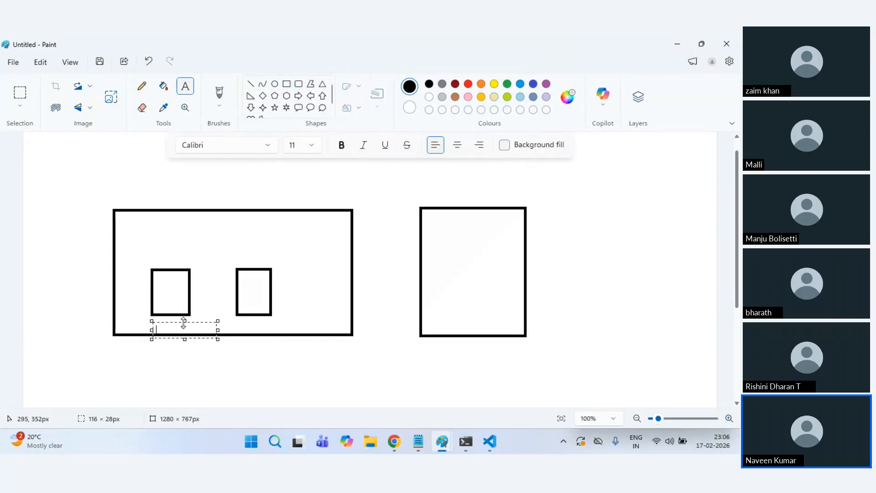
{"action": "left_click_drag", "start_coordinate": [184, 323], "coordinate": [185, 319]}
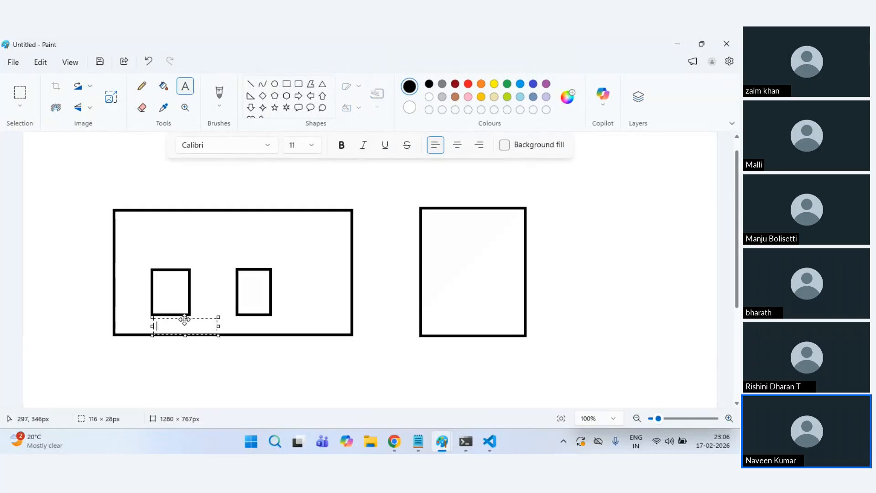
{"action": "left_click", "coordinate": [249, 321]}
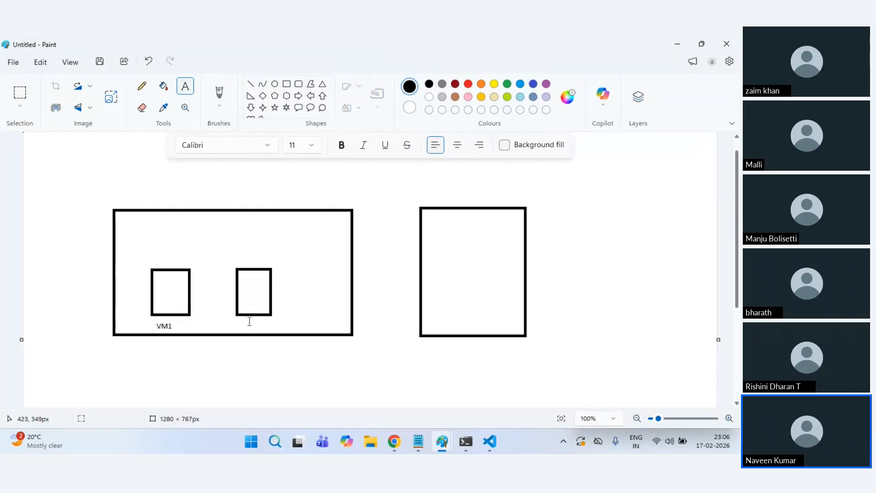
{"action": "left_click", "coordinate": [245, 322]}
{"action": "type", "text": "VM2"}
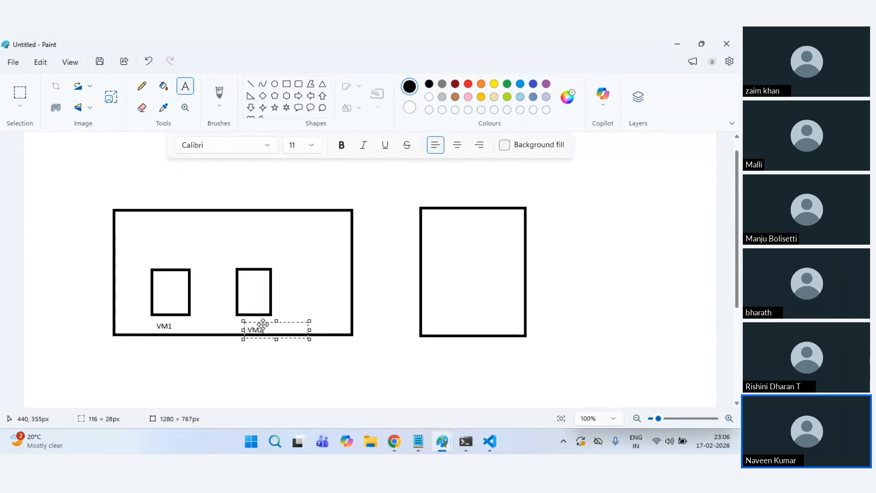
{"action": "left_click_drag", "start_coordinate": [263, 324], "coordinate": [266, 319]}
{"action": "left_click", "coordinate": [323, 280]}
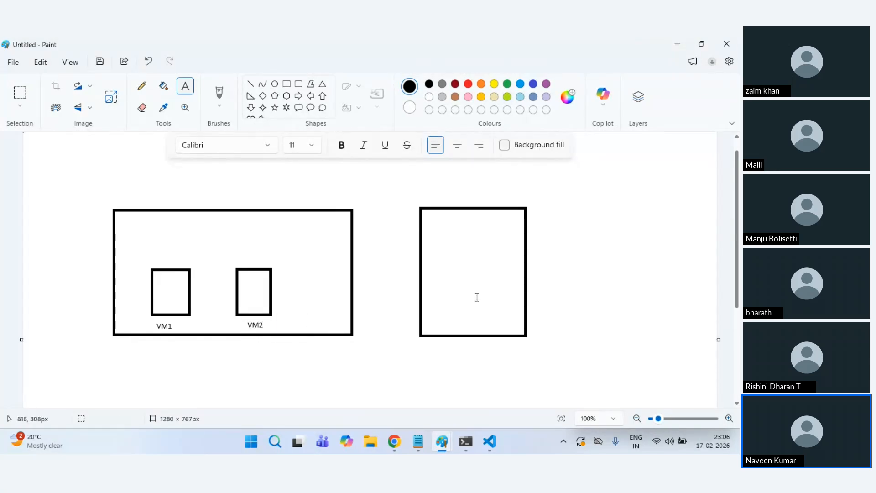
Step: Draw a rounded box inside the tall rectangle and label it VM1
{"action": "left_click", "coordinate": [298, 83]}
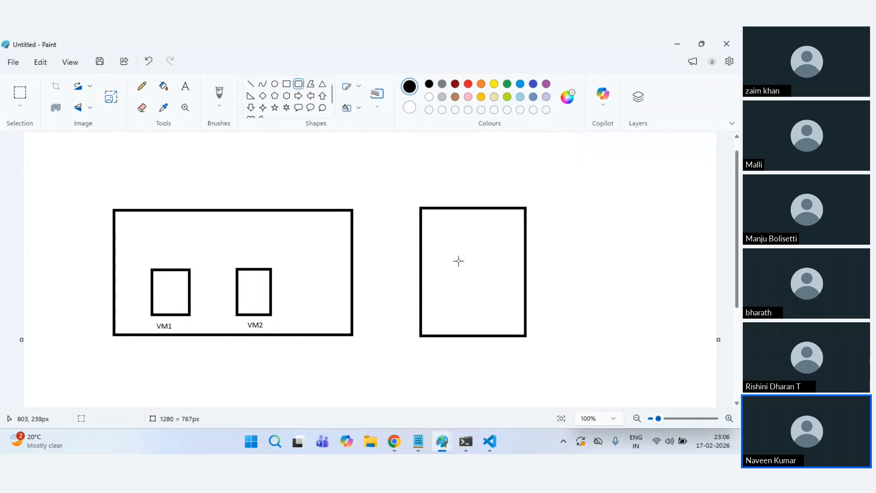
{"action": "left_click_drag", "start_coordinate": [456, 250], "coordinate": [497, 297]}
{"action": "left_click", "coordinate": [185, 86]}
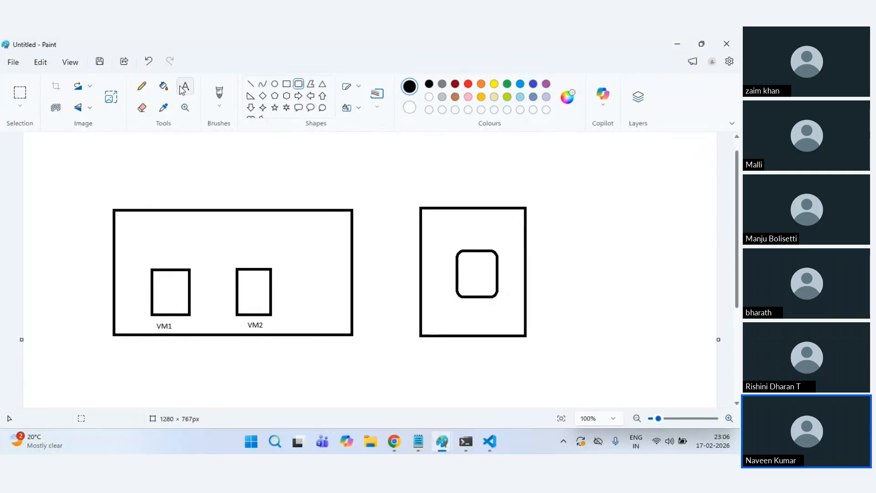
{"action": "left_click", "coordinate": [457, 304]}
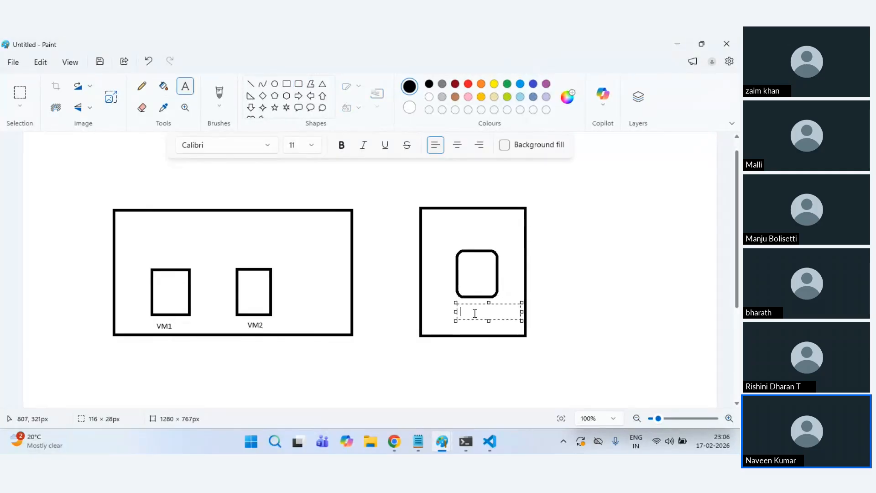
{"action": "type", "text": "VM1"}
{"action": "left_click", "coordinate": [470, 364]}
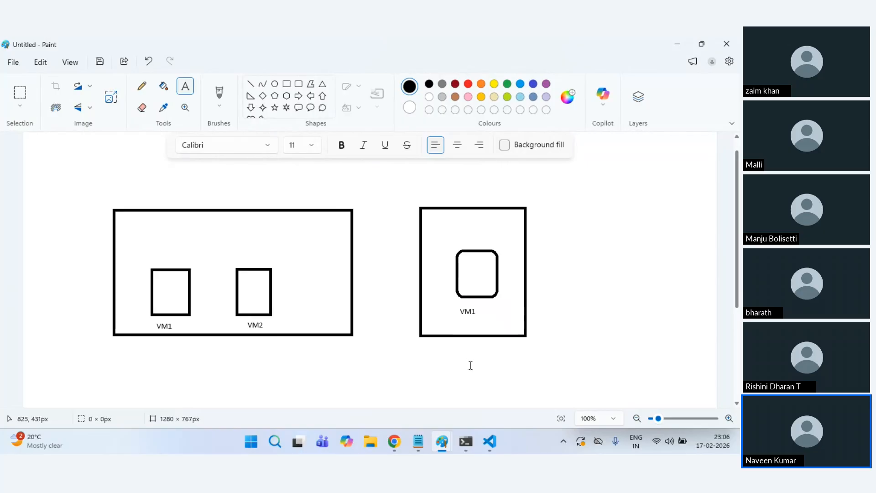
Step: Add a wide bar labelled Azure Std. LB at the top of the large box
{"action": "left_click", "coordinate": [290, 84]}
{"action": "left_click_drag", "start_coordinate": [143, 224], "coordinate": [290, 248]}
{"action": "left_click", "coordinate": [307, 240]}
{"action": "left_click", "coordinate": [184, 86]}
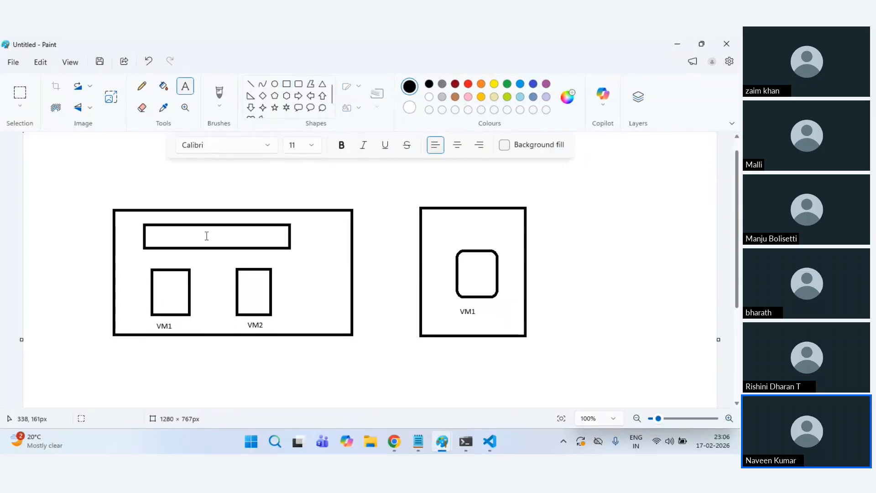
{"action": "left_click", "coordinate": [186, 230]}
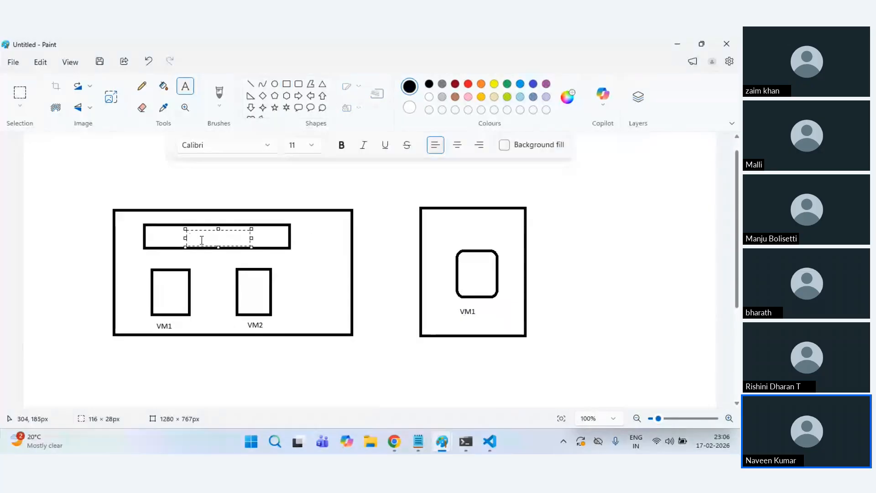
{"action": "type", "text": "Azure Std. LB"}
{"action": "key", "text": "ctrl+a"}
{"action": "key", "text": "ctrl+c"}
{"action": "left_click", "coordinate": [445, 227]}
Step: Add a matching bar with the pasted Azure Std. LB label to the tall box
{"action": "left_click", "coordinate": [288, 84]}
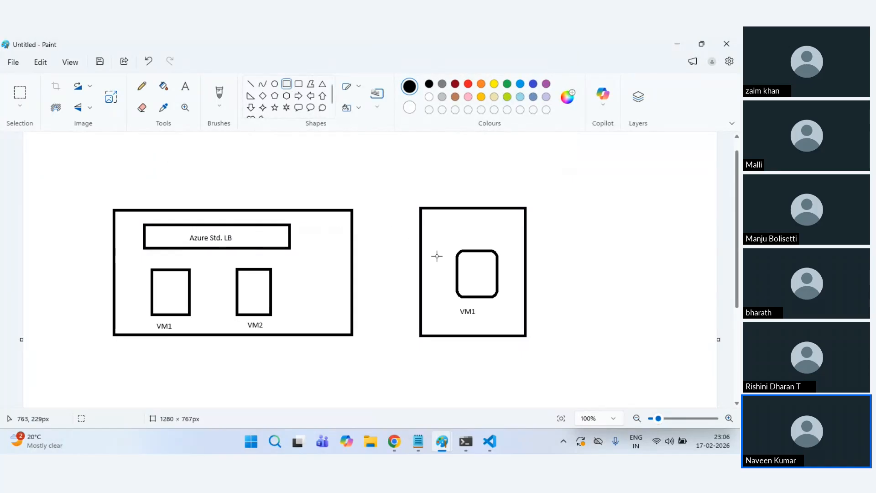
{"action": "left_click_drag", "start_coordinate": [436, 220], "coordinate": [509, 241]}
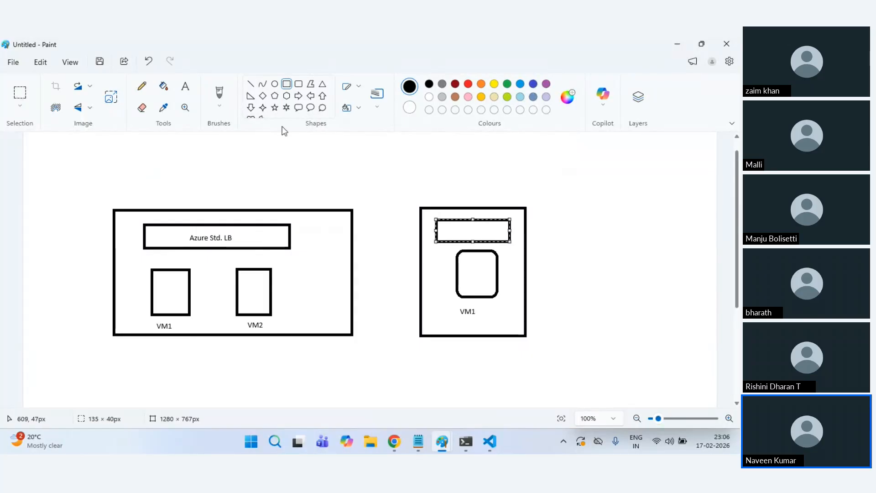
{"action": "left_click", "coordinate": [185, 86]}
{"action": "left_click", "coordinate": [490, 311]}
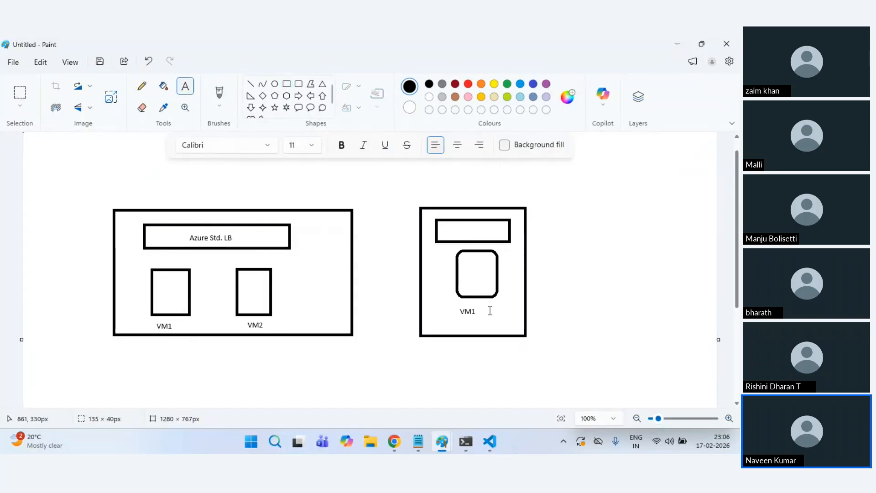
{"action": "left_click", "coordinate": [442, 228]}
{"action": "key", "text": "ctrl+v"}
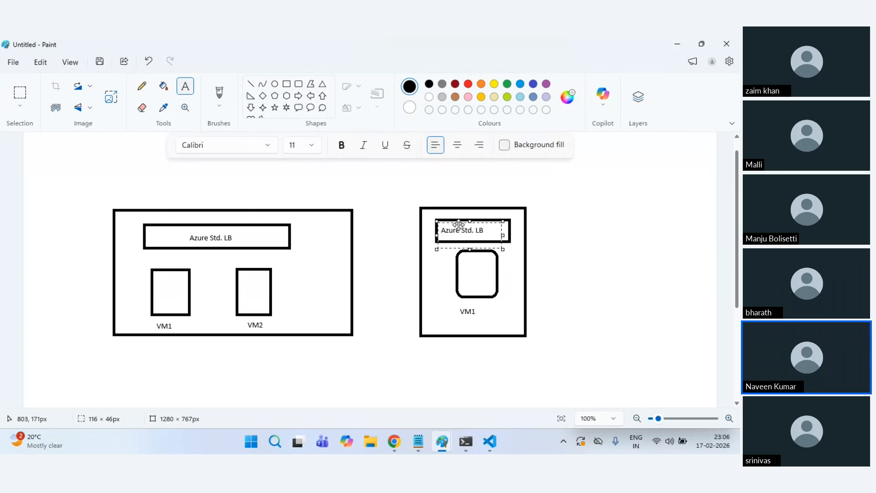
{"action": "left_click", "coordinate": [578, 251]}
Step: Label the large box Central India and the tall box East Asia
{"action": "scroll", "coordinate": [588, 255], "scroll_direction": "up", "scroll_amount": 1}
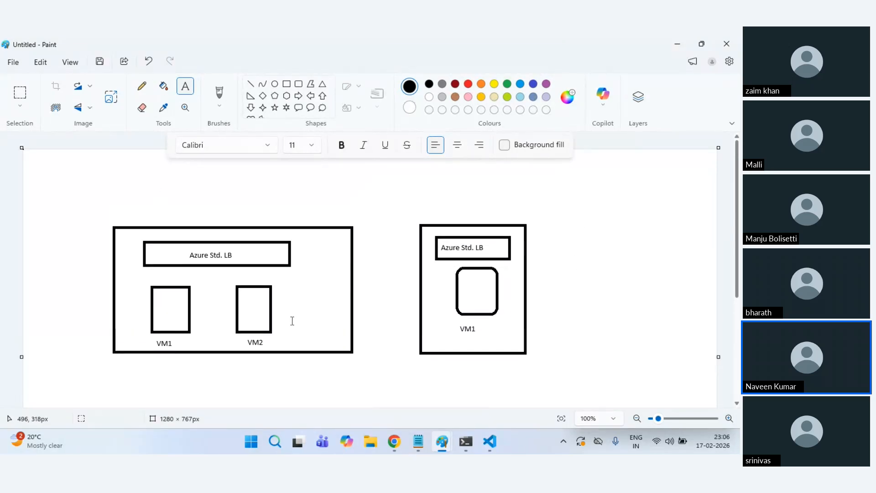
{"action": "left_click", "coordinate": [288, 328]}
{"action": "type", "text": "Central India"}
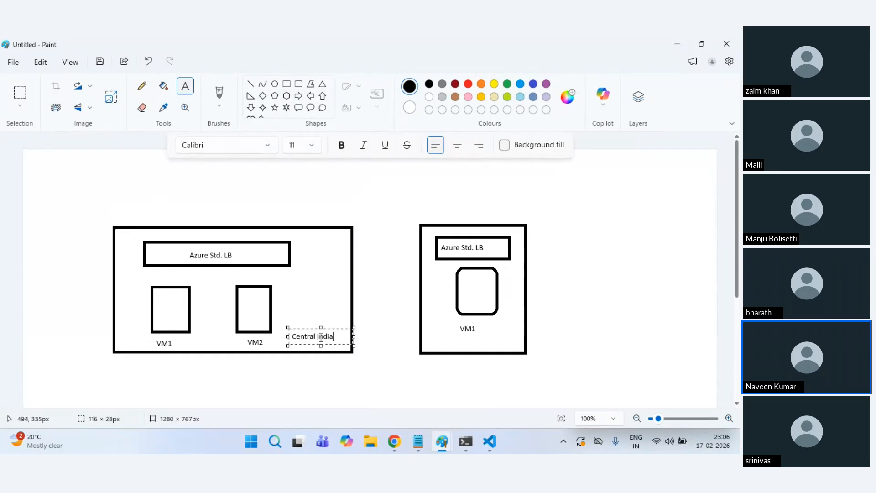
{"action": "left_click", "coordinate": [371, 383]}
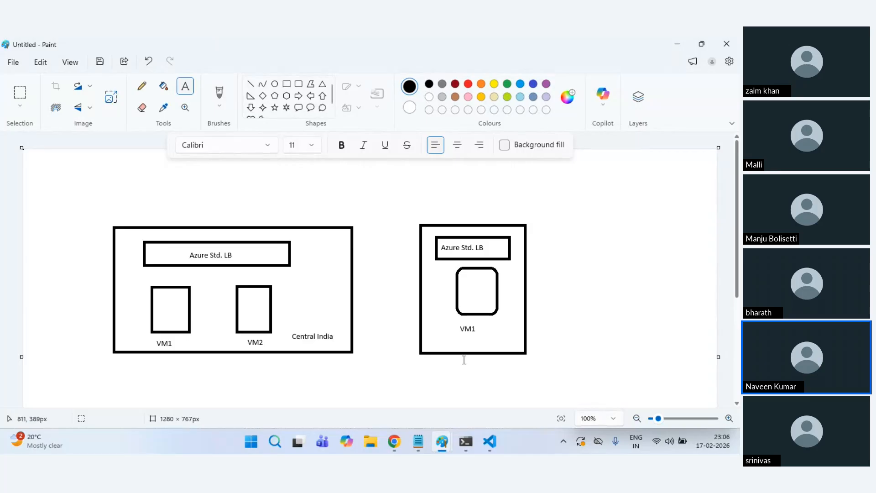
{"action": "left_click", "coordinate": [479, 342]}
{"action": "left_click", "coordinate": [491, 341]}
{"action": "left_click", "coordinate": [473, 342]}
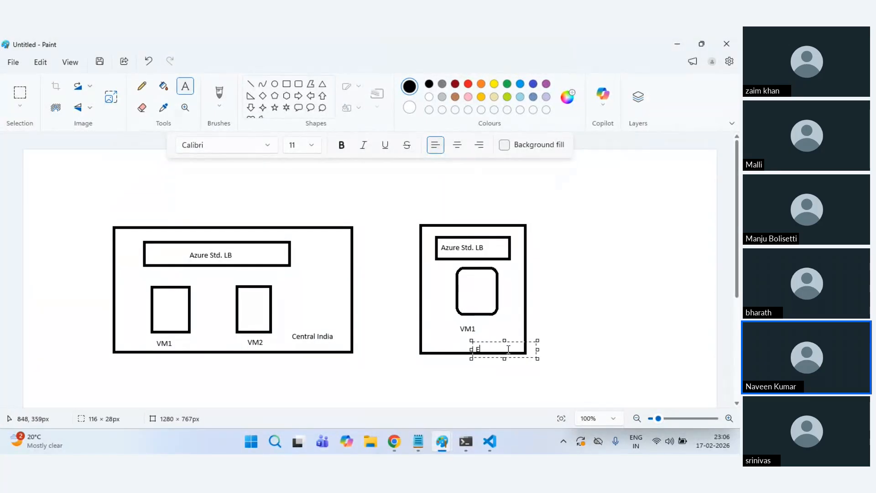
{"action": "type", "text": "East Asia"}
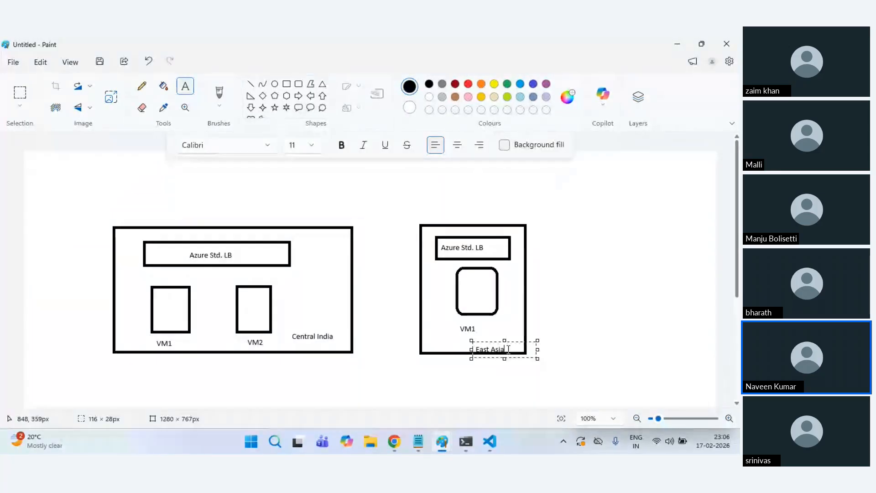
{"action": "left_click", "coordinate": [612, 300]}
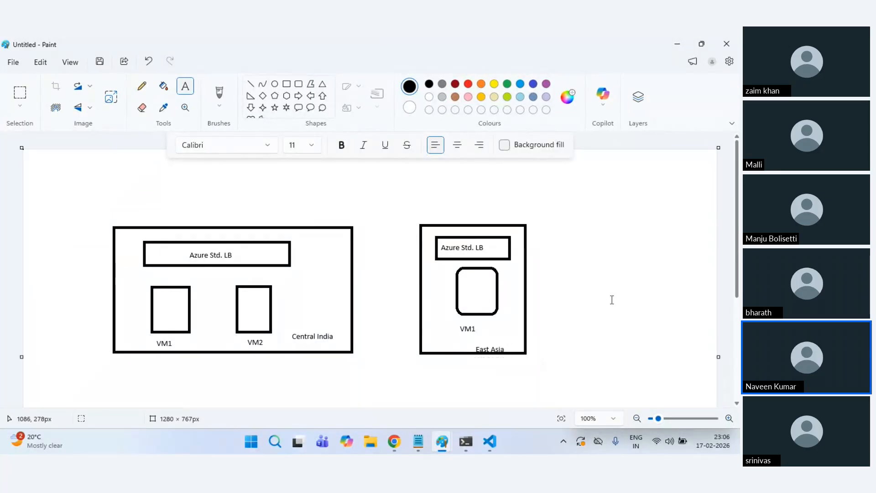
{"action": "left_click", "coordinate": [291, 85]}
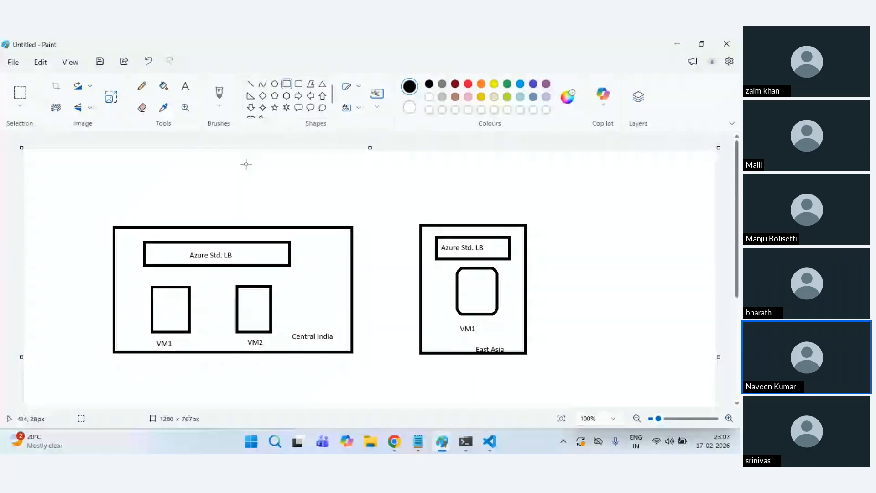
Step: Draw a wide box above both region boxes and label it Azure Std Global LB on one line
{"action": "mouse_move", "coordinate": [224, 166]}
{"action": "left_mouse_down"}
{"action": "mouse_move", "coordinate": [361, 204]}
{"action": "mouse_move", "coordinate": [470, 195]}
{"action": "left_mouse_up"}
{"action": "left_click", "coordinate": [184, 86]}
{"action": "left_click", "coordinate": [274, 182]}
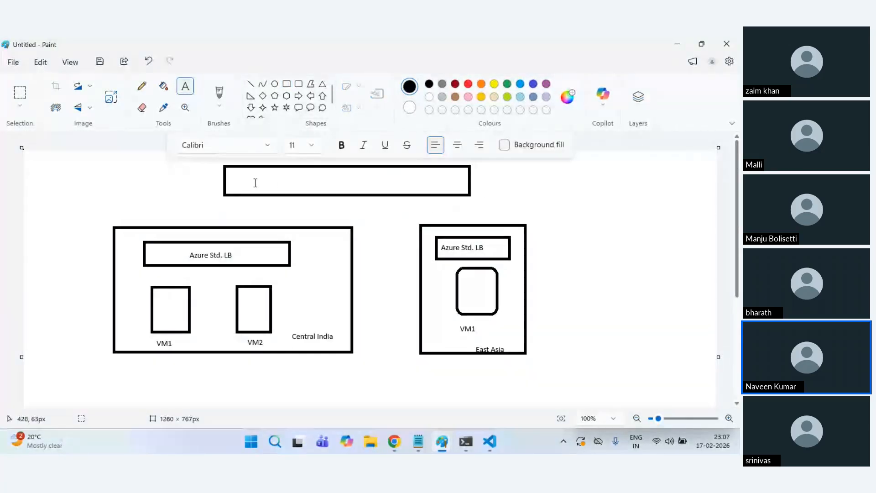
{"action": "left_click_drag", "start_coordinate": [236, 175], "coordinate": [302, 193]}
{"action": "type", "text": "Azure"}
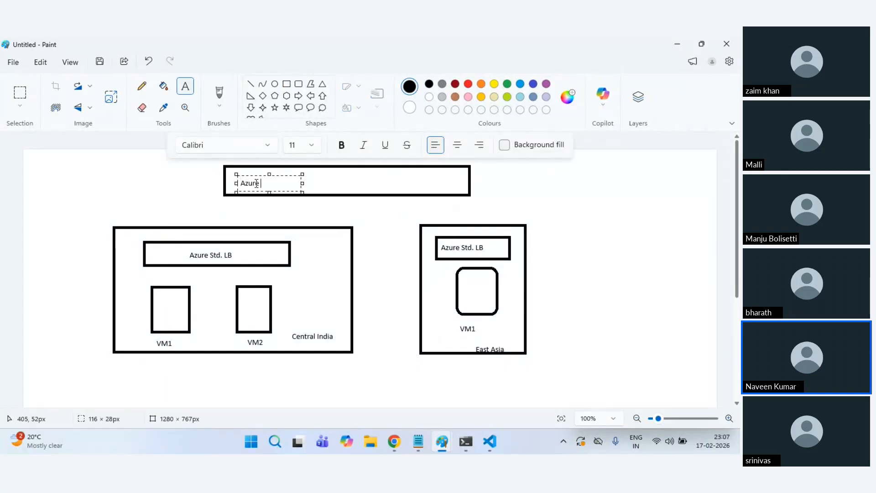
{"action": "type", "text": " Std Gl"}
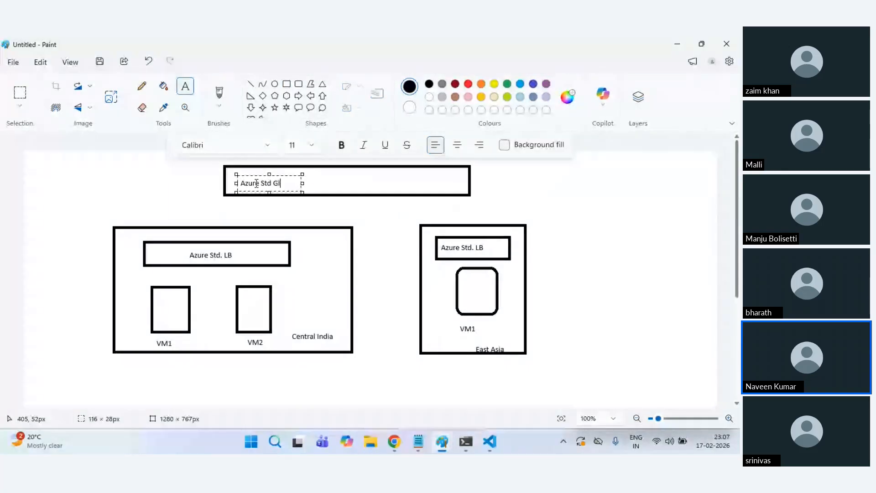
{"action": "type", "text": "obal LB"}
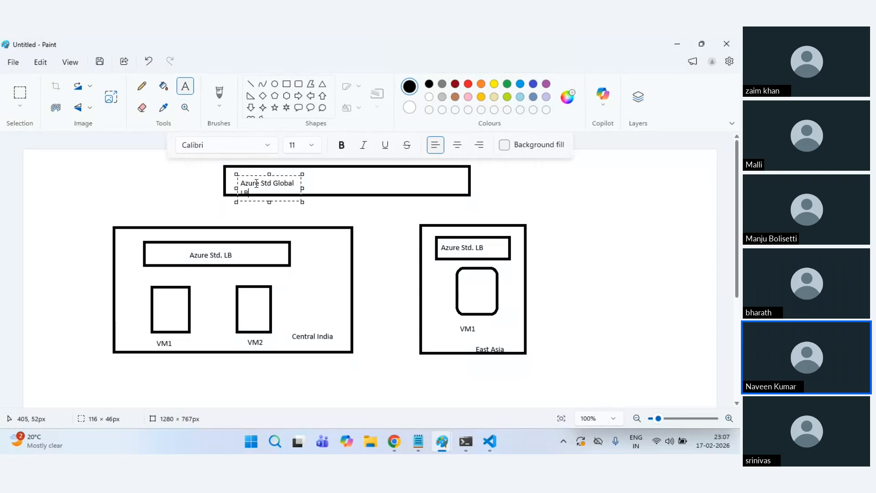
{"action": "left_click_drag", "start_coordinate": [300, 189], "coordinate": [429, 190]}
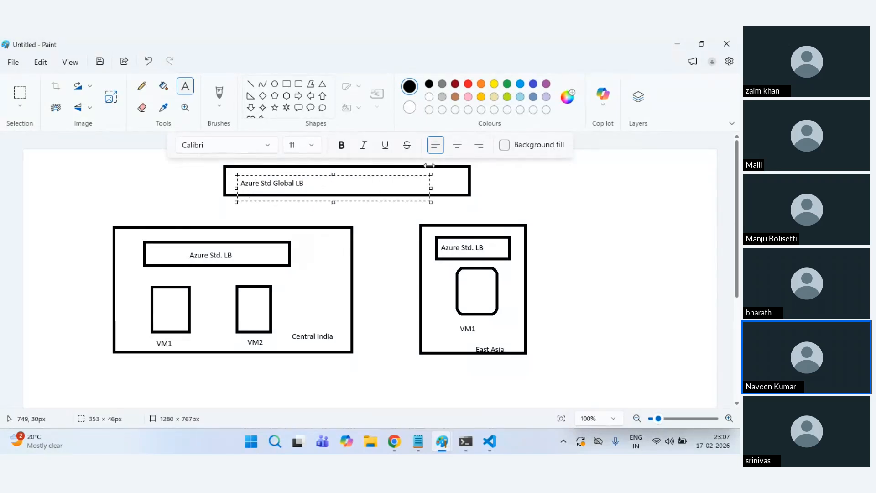
{"action": "left_click", "coordinate": [552, 168]}
{"action": "left_click", "coordinate": [141, 86]}
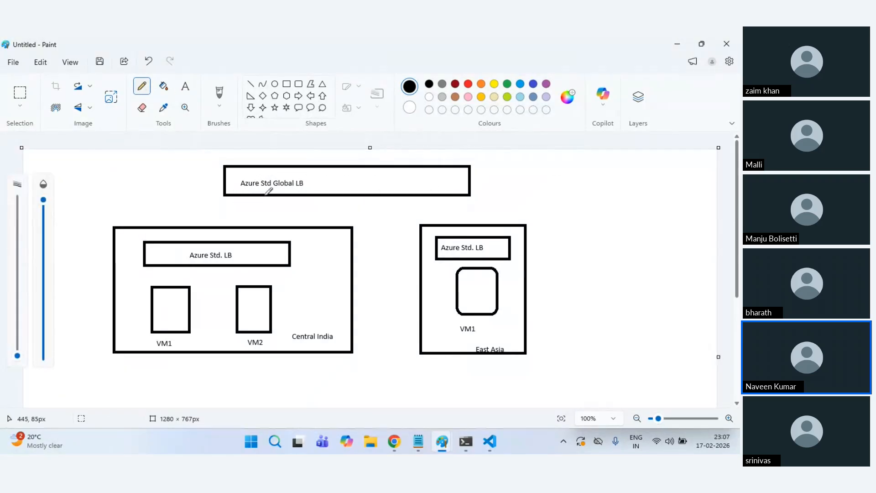
Step: Draw pencil lines with arrowheads from the Global LB to both regional LBs
{"action": "left_click_drag", "start_coordinate": [265, 196], "coordinate": [250, 243]}
{"action": "mouse_move", "coordinate": [267, 199]}
{"action": "left_mouse_down"}
{"action": "mouse_move", "coordinate": [460, 232]}
{"action": "mouse_move", "coordinate": [459, 216]}
{"action": "left_mouse_up"}
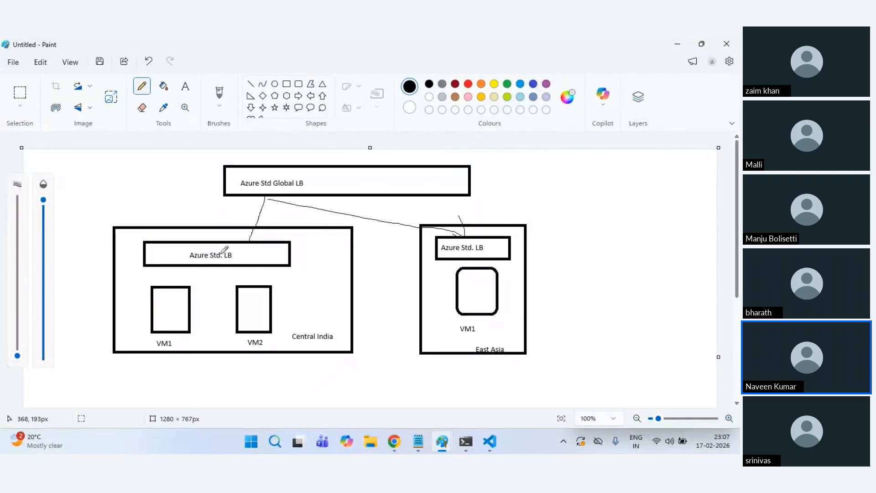
{"action": "mouse_move", "coordinate": [247, 235]}
{"action": "left_mouse_down"}
{"action": "mouse_move", "coordinate": [250, 248]}
{"action": "mouse_move", "coordinate": [260, 241]}
{"action": "left_mouse_up"}
Step: Sketch an arrow to VM1, tick VM1 and VM2, and add a second East Asia line
{"action": "mouse_move", "coordinate": [200, 269]}
{"action": "left_mouse_down"}
{"action": "mouse_move", "coordinate": [180, 285]}
{"action": "mouse_move", "coordinate": [224, 273]}
{"action": "mouse_move", "coordinate": [236, 285]}
{"action": "left_mouse_up"}
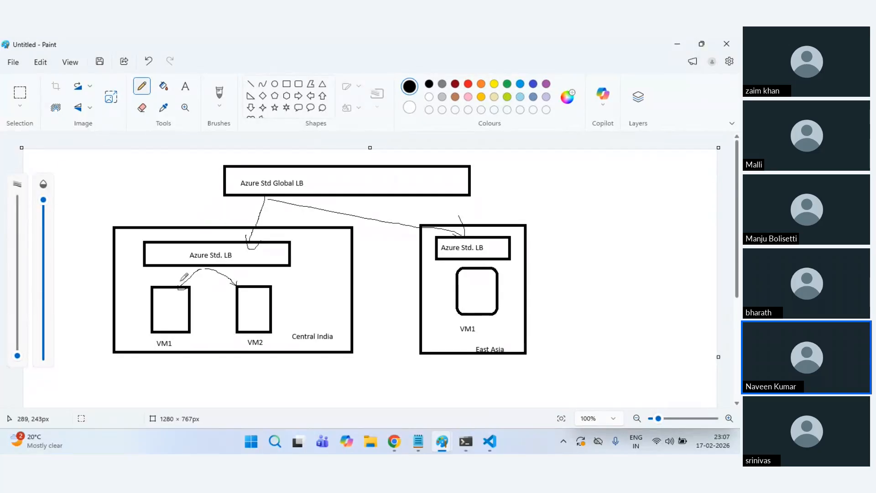
{"action": "left_click_drag", "start_coordinate": [181, 280], "coordinate": [185, 291]}
{"action": "mouse_move", "coordinate": [188, 250]}
{"action": "left_mouse_down"}
{"action": "mouse_move", "coordinate": [206, 263]}
{"action": "mouse_move", "coordinate": [234, 254]}
{"action": "mouse_move", "coordinate": [191, 246]}
{"action": "left_mouse_up"}
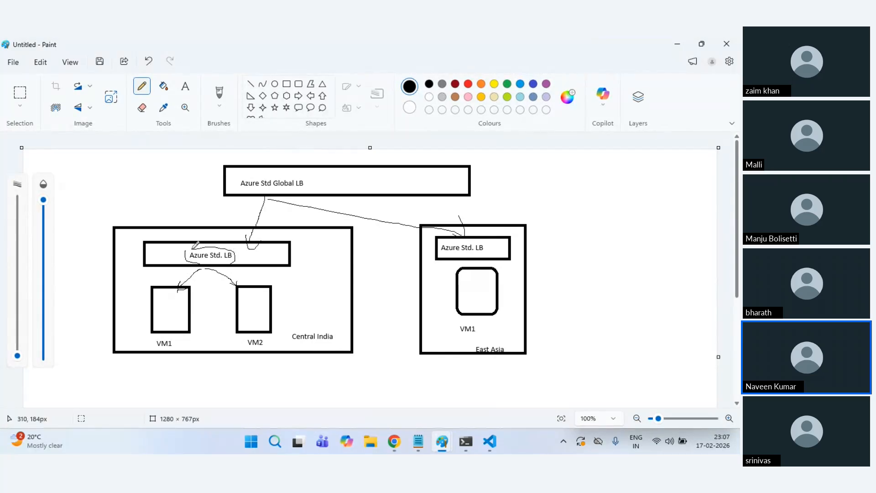
{"action": "left_click_drag", "start_coordinate": [162, 309], "coordinate": [173, 314]}
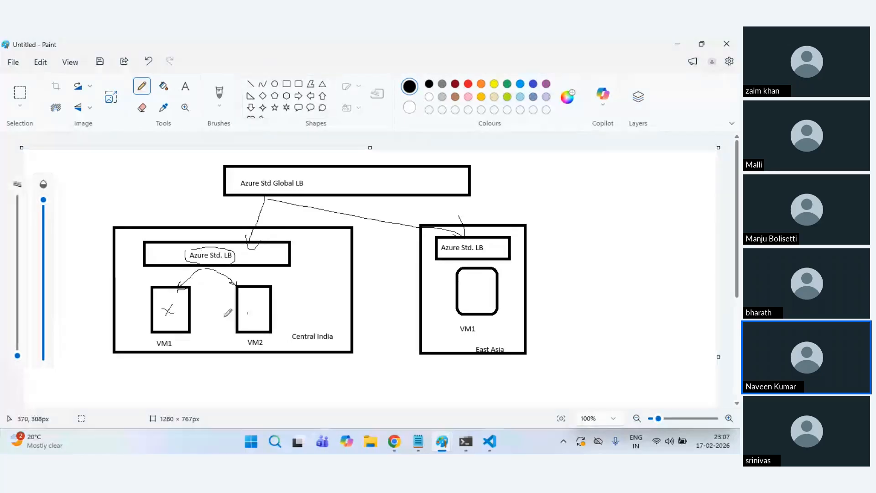
{"action": "left_click_drag", "start_coordinate": [247, 309], "coordinate": [255, 313]}
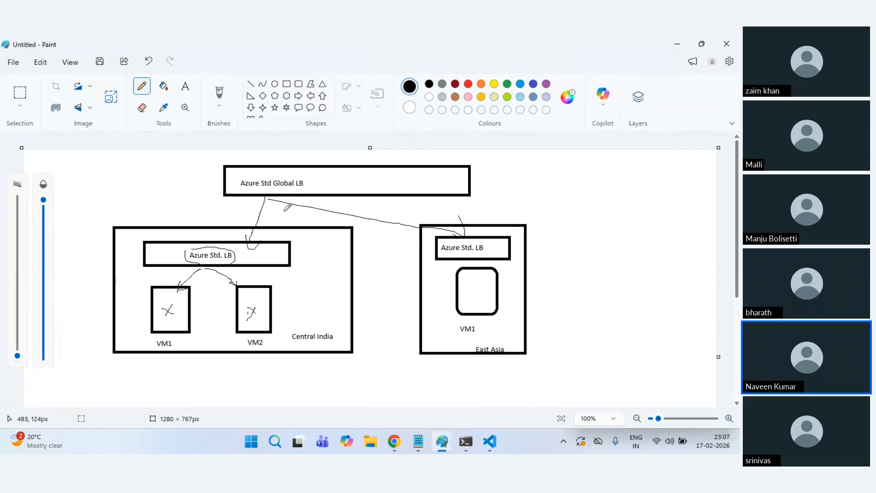
{"action": "mouse_move", "coordinate": [308, 197]}
{"action": "left_mouse_down"}
{"action": "mouse_move", "coordinate": [402, 228]}
{"action": "mouse_move", "coordinate": [435, 255]}
{"action": "left_mouse_up"}
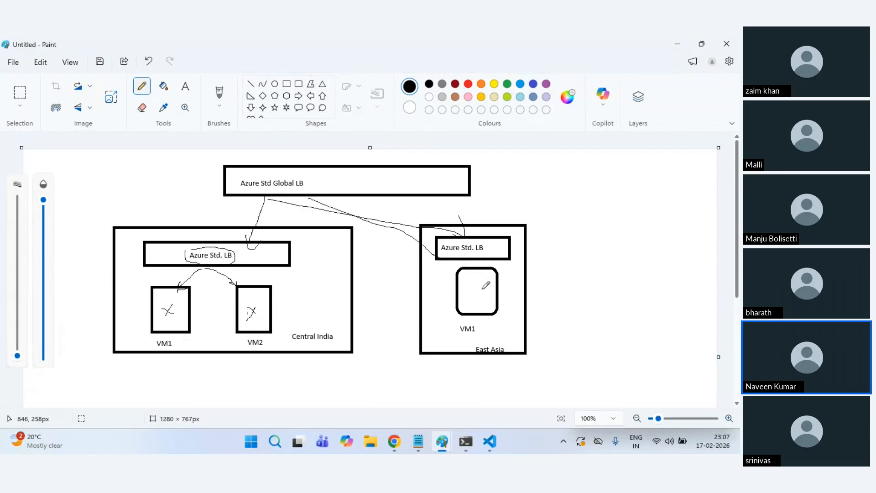
{"action": "left_click_drag", "start_coordinate": [475, 293], "coordinate": [475, 300]}
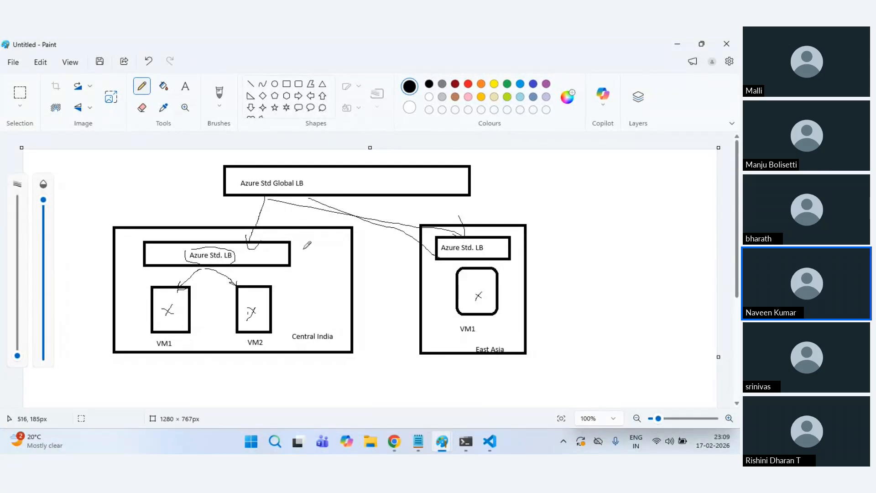
Step: Hand-write PIP beside the Central India LB and inside the Global LB box
{"action": "mouse_move", "coordinate": [304, 255]}
{"action": "left_mouse_down"}
{"action": "mouse_move", "coordinate": [303, 244]}
{"action": "mouse_move", "coordinate": [314, 255]}
{"action": "mouse_move", "coordinate": [325, 250]}
{"action": "mouse_move", "coordinate": [322, 256]}
{"action": "left_mouse_up"}
{"action": "mouse_move", "coordinate": [373, 174]}
{"action": "left_mouse_down"}
{"action": "mouse_move", "coordinate": [374, 184]}
{"action": "mouse_move", "coordinate": [385, 178]}
{"action": "left_mouse_up"}
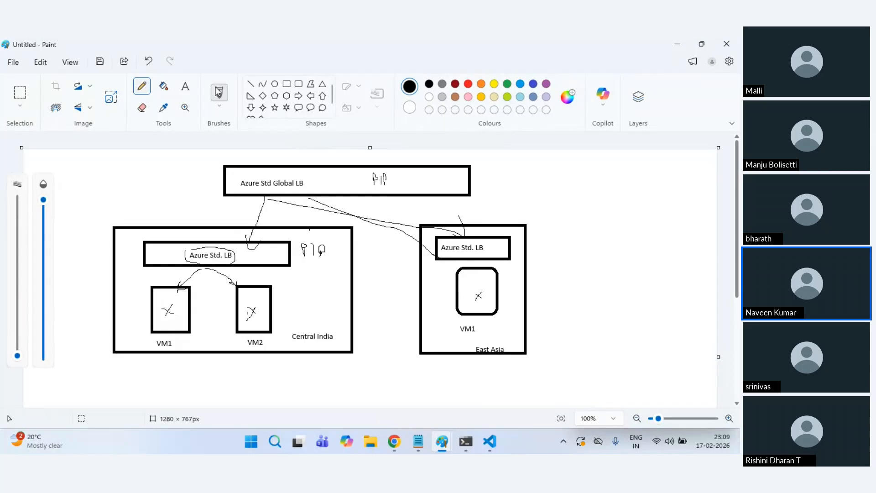
{"action": "left_click", "coordinate": [287, 83]}
Step: Draw a right-side box reading 'DNS' and 'PIP -> Route to url', with url in bold
{"action": "mouse_move", "coordinate": [558, 165]}
{"action": "left_mouse_down"}
{"action": "mouse_move", "coordinate": [612, 225]}
{"action": "mouse_move", "coordinate": [670, 244]}
{"action": "left_mouse_up"}
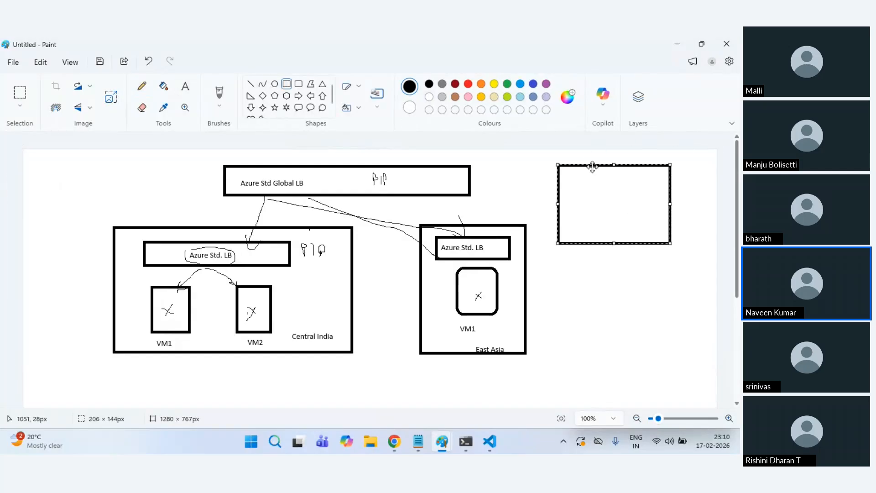
{"action": "left_click", "coordinate": [181, 89]}
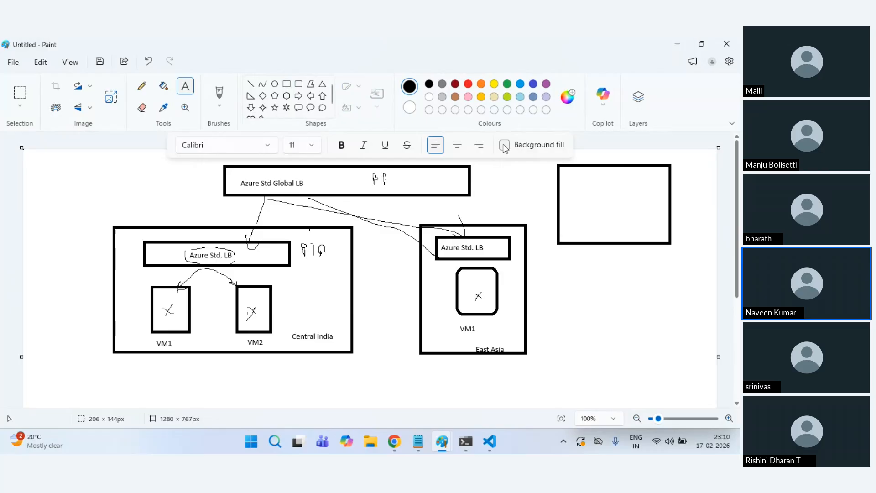
{"action": "left_click", "coordinate": [567, 173]}
{"action": "type", "text": "DNS"}
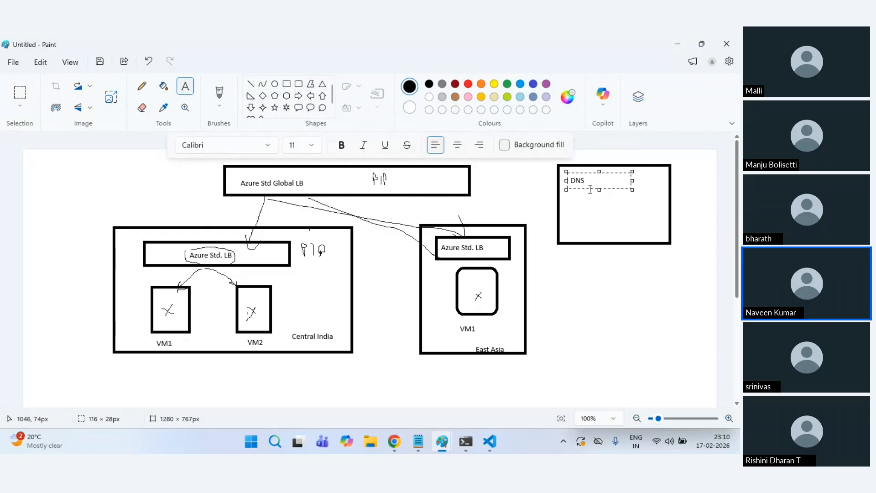
{"action": "key", "text": "Return"}
{"action": "key", "text": "Return"}
{"action": "type", "text": "PIP -> Route to url"}
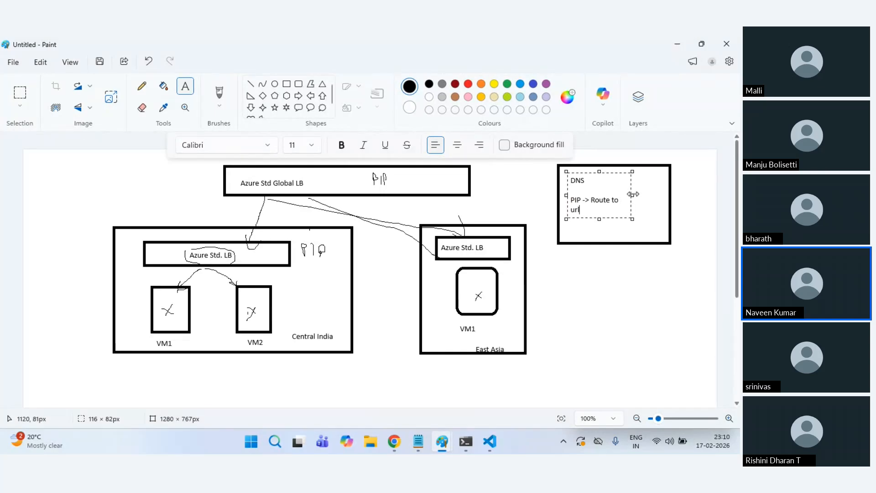
{"action": "mouse_move", "coordinate": [633, 195]}
{"action": "left_mouse_down"}
{"action": "mouse_move", "coordinate": [660, 195]}
{"action": "mouse_move", "coordinate": [630, 201]}
{"action": "left_mouse_up"}
{"action": "key", "text": "ctrl+b"}
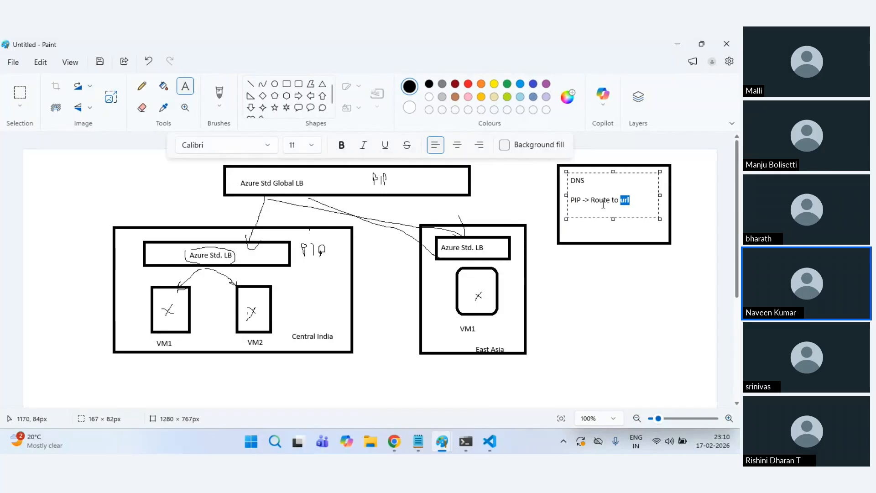
{"action": "left_click", "coordinate": [601, 271]}
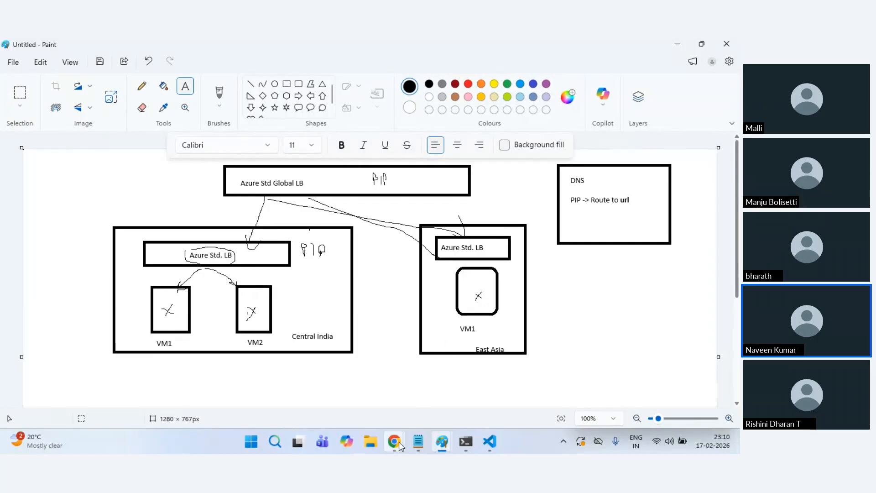
Step: Bring the Chrome window showing the Azure portal's Compute infrastructure page to the front
{"action": "mouse_move", "coordinate": [394, 441]}
{"action": "mouse_move", "coordinate": [314, 405]}
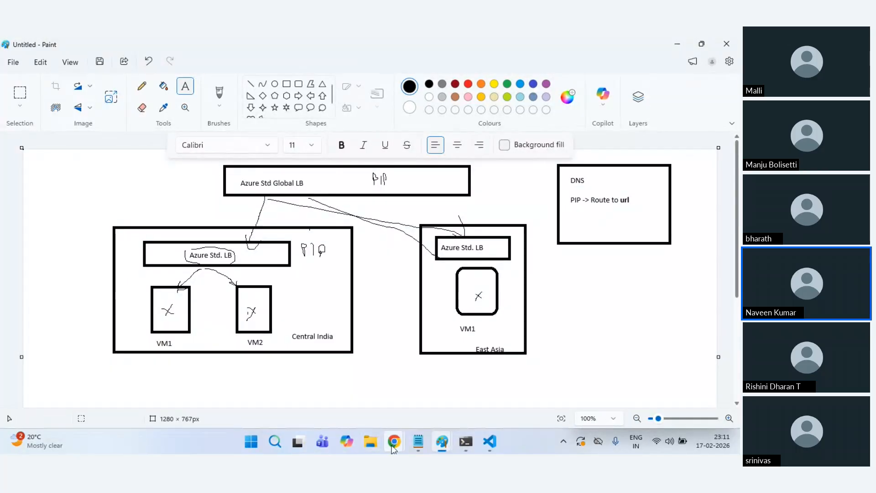
{"action": "left_click", "coordinate": [324, 399]}
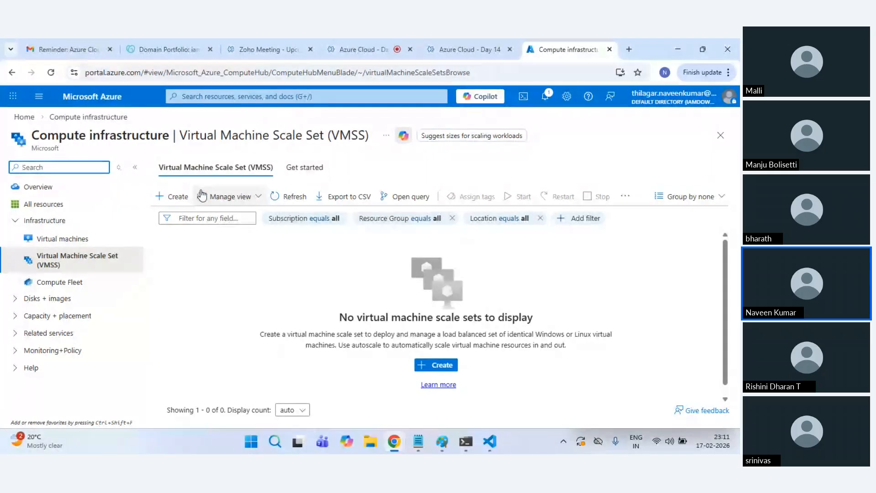
Step: Search for vmss and open the virtual machine scale sets list
{"action": "left_click", "coordinate": [171, 196]}
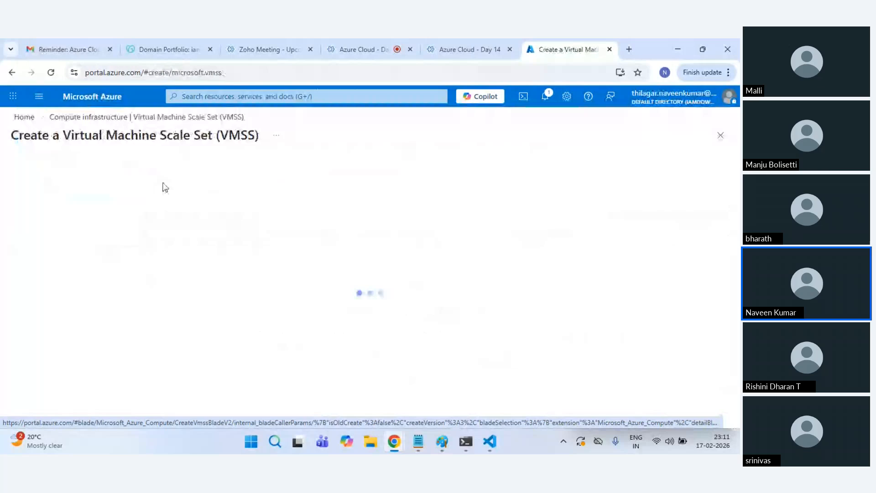
{"action": "left_click", "coordinate": [97, 98]}
{"action": "left_click", "coordinate": [229, 97]}
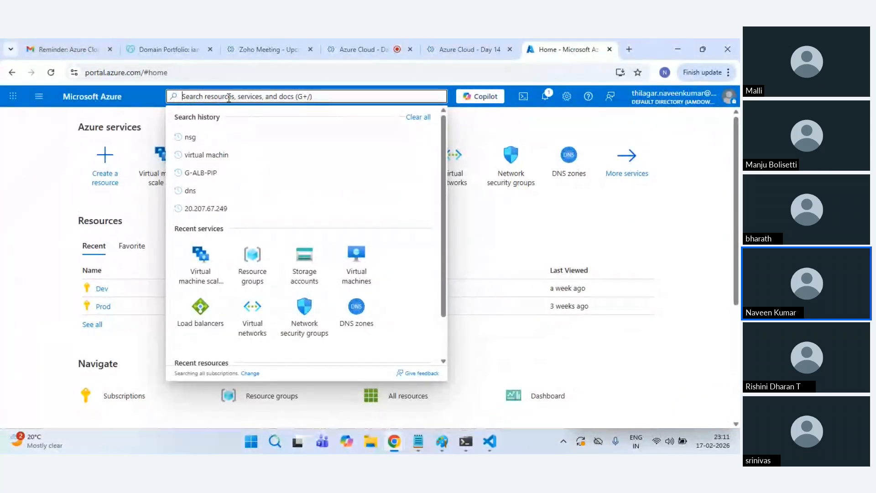
{"action": "type", "text": "virtual"}
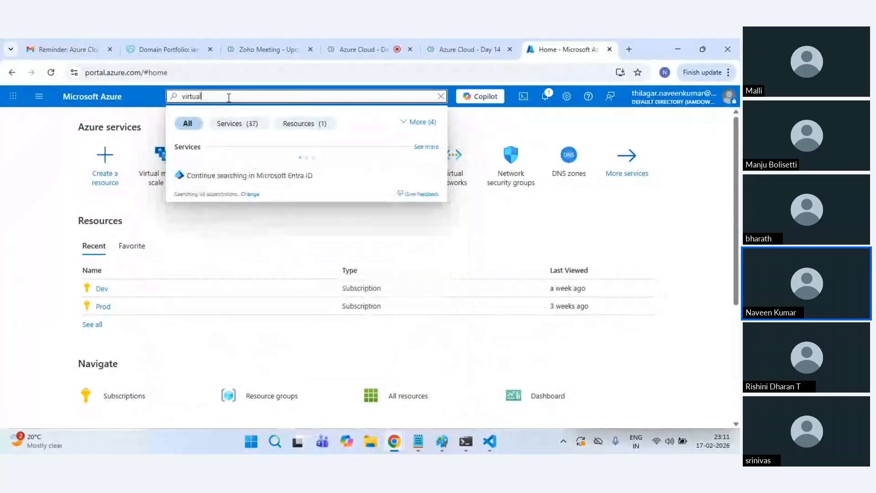
{"action": "type", "text": " mach"}
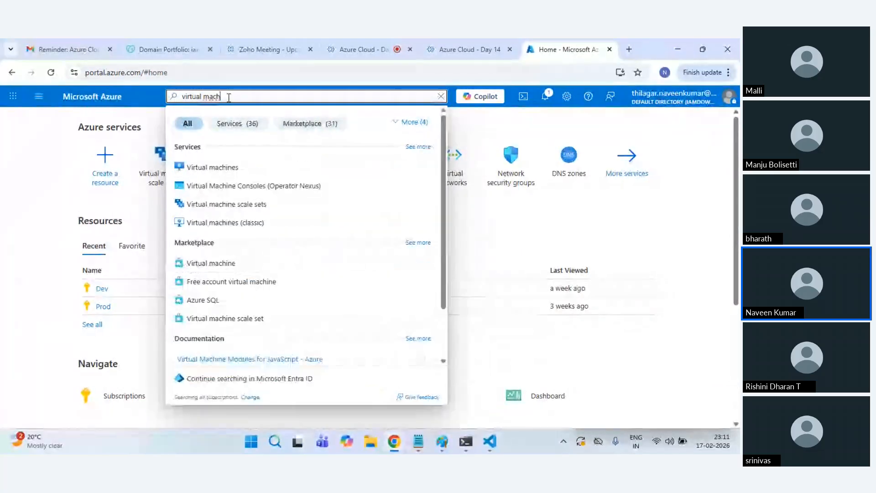
{"action": "left_click", "coordinate": [215, 206]}
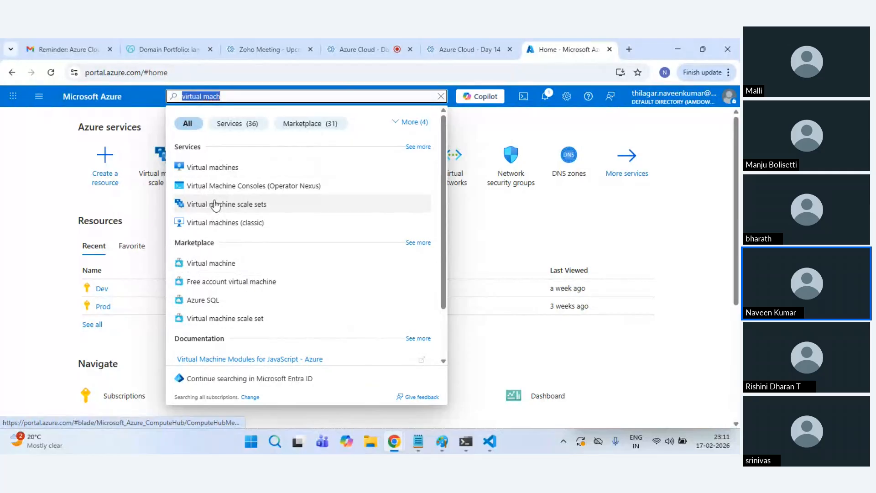
{"action": "key", "text": "BackSpace"}
{"action": "type", "text": "vmss"}
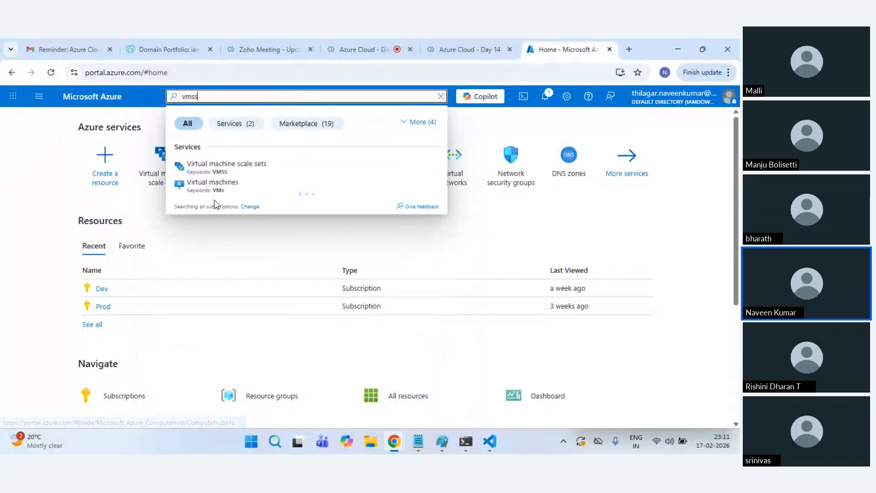
{"action": "left_click", "coordinate": [258, 172]}
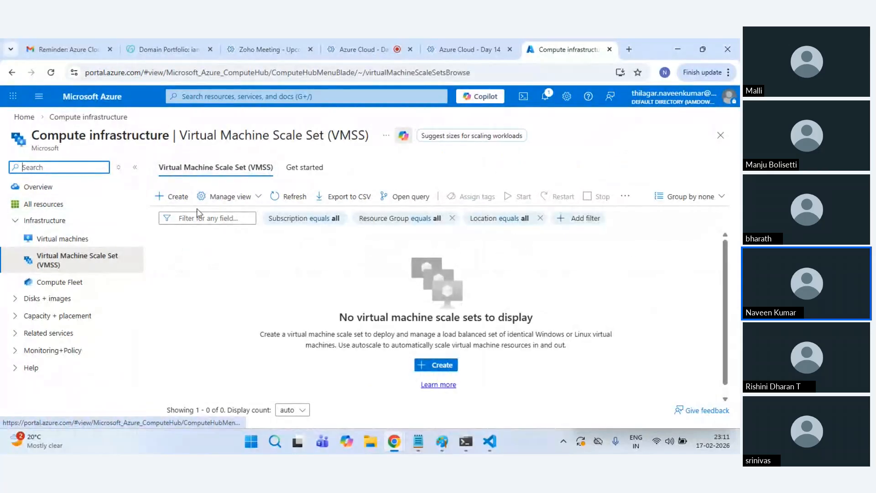
Step: Start a scale set in resource group Lab-RG, then discard the unfinished form
{"action": "left_click", "coordinate": [445, 367]}
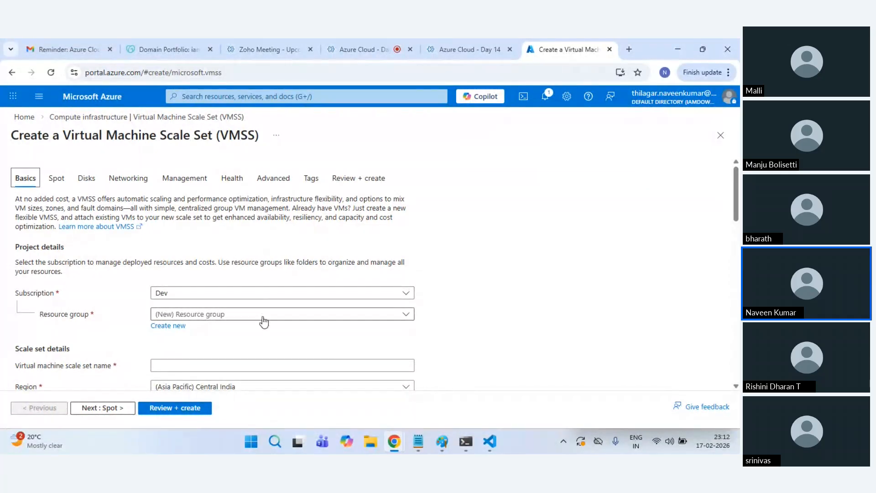
{"action": "left_click", "coordinate": [263, 323]}
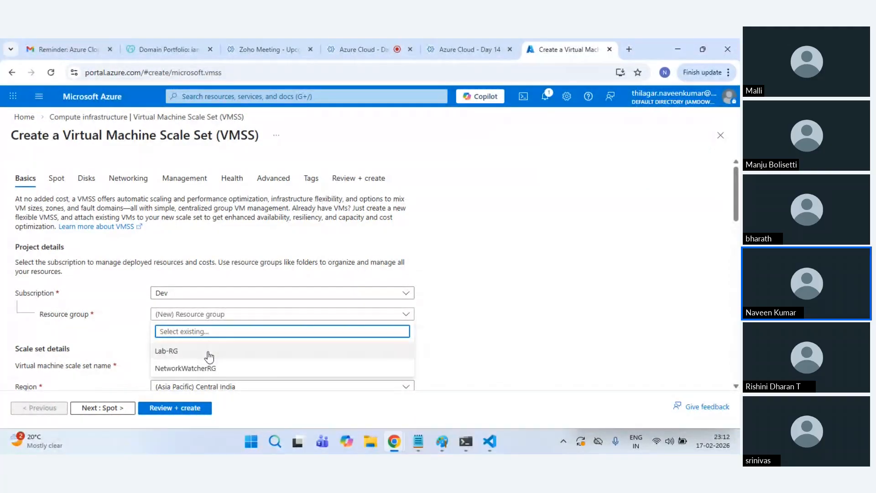
{"action": "left_click", "coordinate": [234, 350]}
{"action": "scroll", "coordinate": [472, 345], "scroll_direction": "down", "scroll_amount": 2}
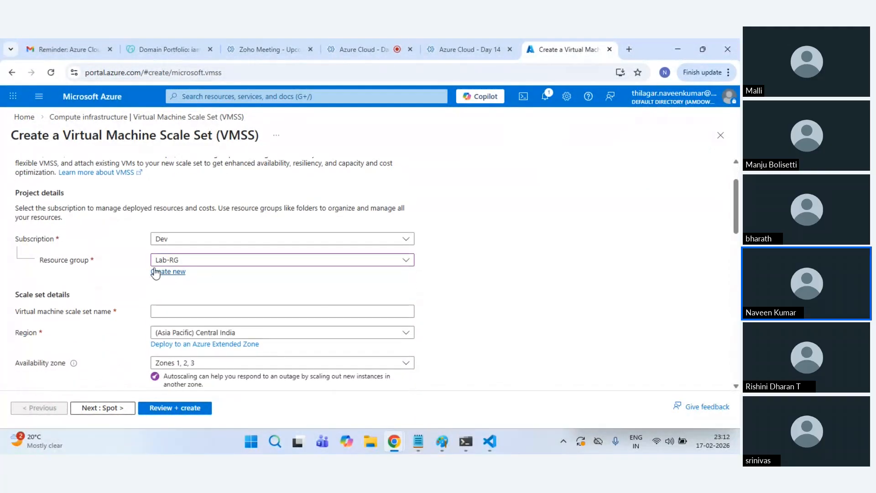
{"action": "left_click", "coordinate": [24, 117]}
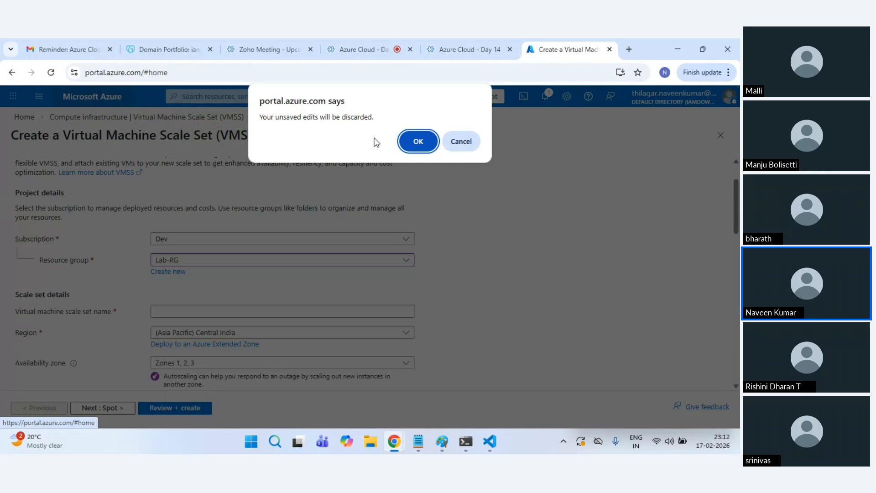
{"action": "left_click", "coordinate": [425, 142]}
Step: Check the Lab-RG resource group, then begin a new scale set creation from Home
{"action": "left_click", "coordinate": [221, 159]}
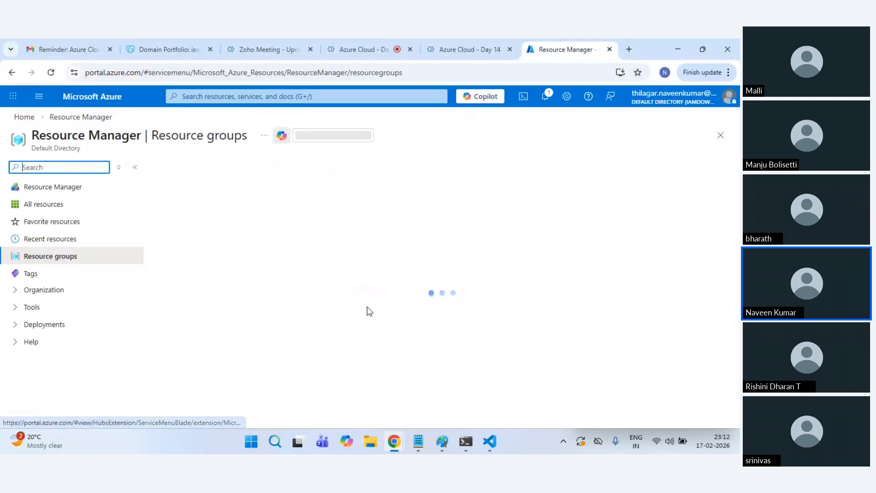
{"action": "left_click", "coordinate": [205, 248]}
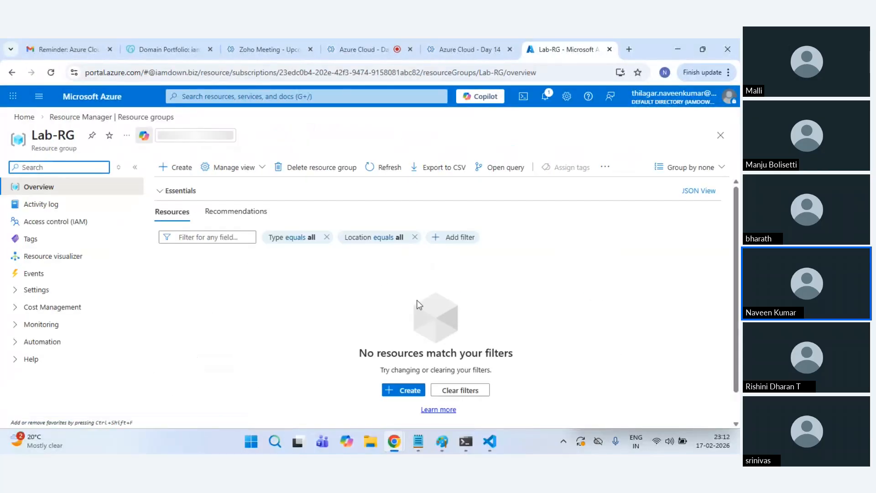
{"action": "left_click", "coordinate": [80, 98]}
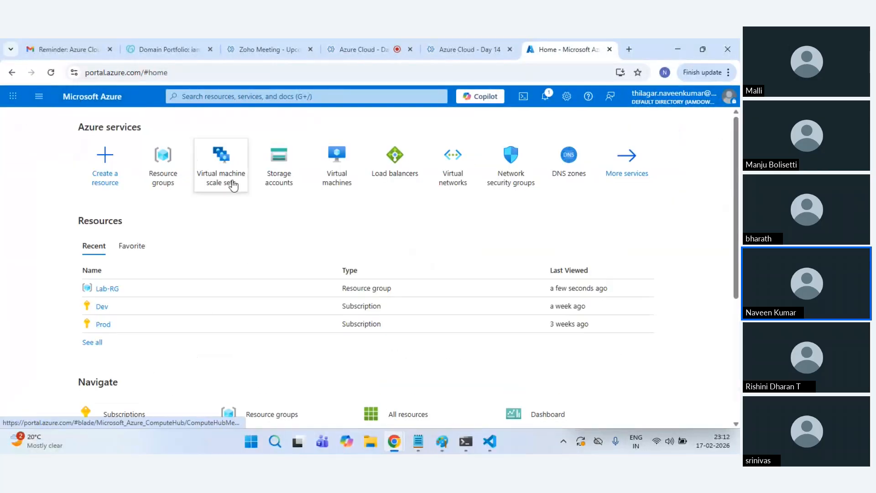
{"action": "left_click", "coordinate": [233, 184]}
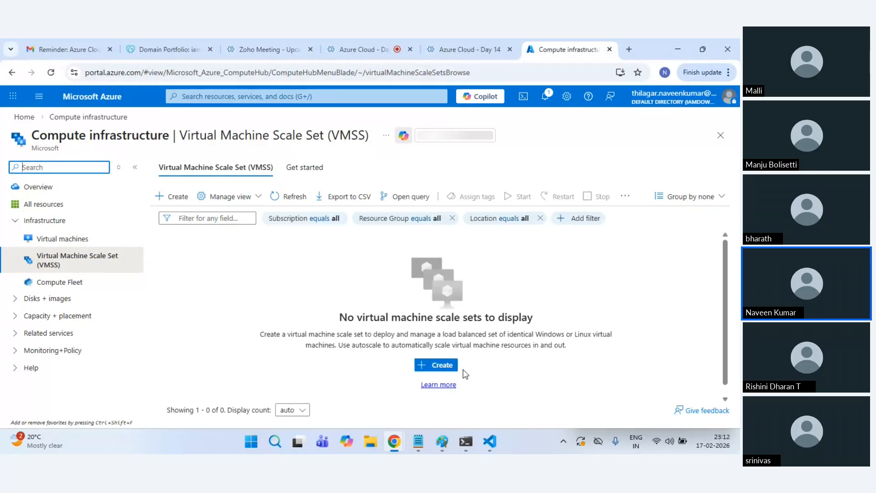
{"action": "left_click", "coordinate": [442, 365]}
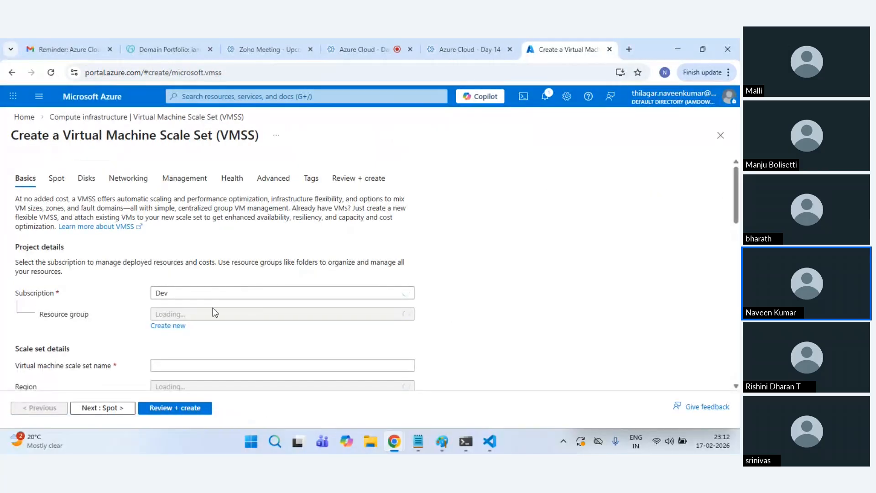
Step: Choose Lab-RG as the resource group and name the scale set web-vmss
{"action": "left_click", "coordinate": [214, 318]}
{"action": "left_click", "coordinate": [188, 351]}
{"action": "scroll", "coordinate": [452, 317], "scroll_direction": "down", "scroll_amount": 3}
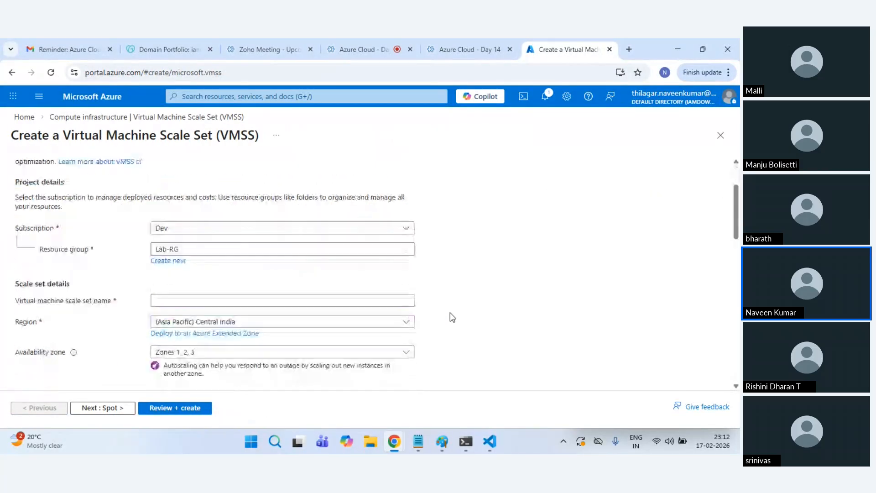
{"action": "left_click", "coordinate": [208, 260]}
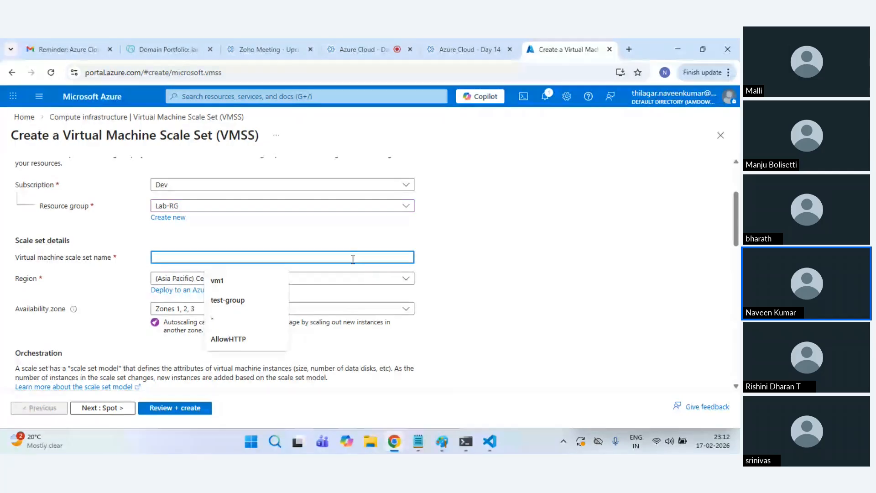
{"action": "type", "text": "web"}
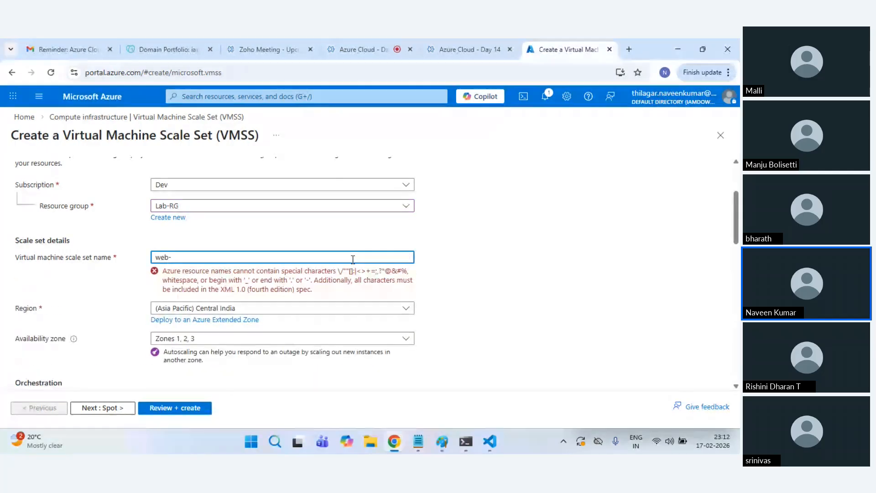
{"action": "type", "text": "-vmss"}
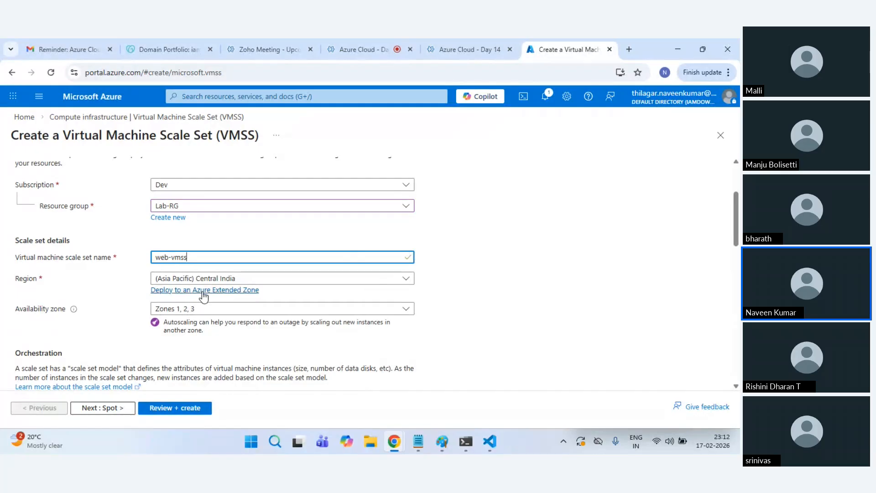
Step: Limit availability to Zone 1 only and select Uniform orchestration mode
{"action": "scroll", "coordinate": [323, 289], "scroll_direction": "down", "scroll_amount": 1}
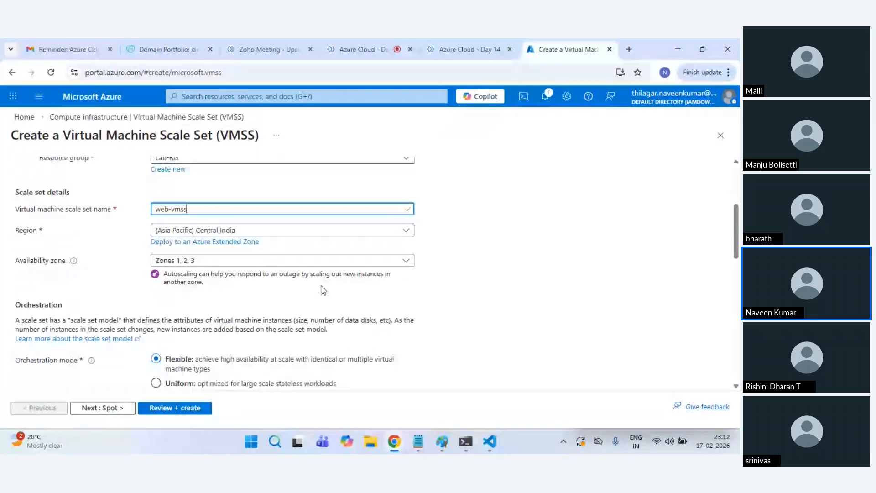
{"action": "left_click", "coordinate": [289, 256]}
{"action": "left_click", "coordinate": [160, 303]}
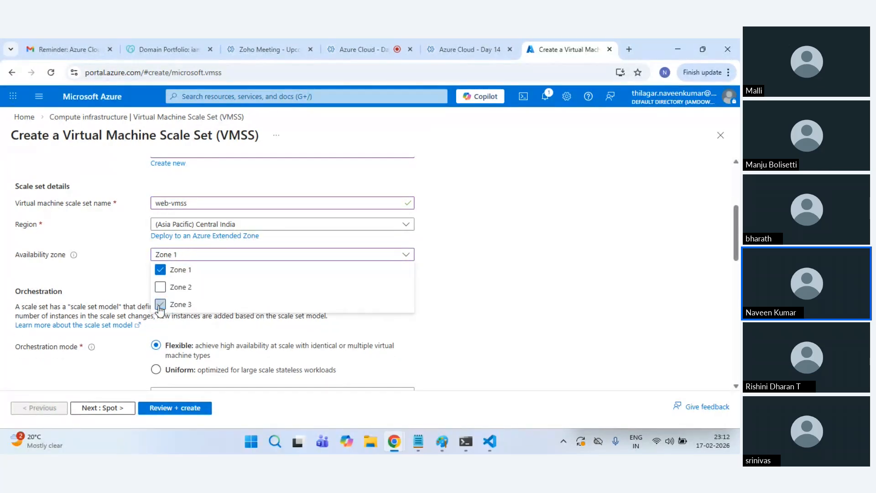
{"action": "left_click", "coordinate": [228, 255]}
{"action": "scroll", "coordinate": [211, 265], "scroll_direction": "down", "scroll_amount": 3}
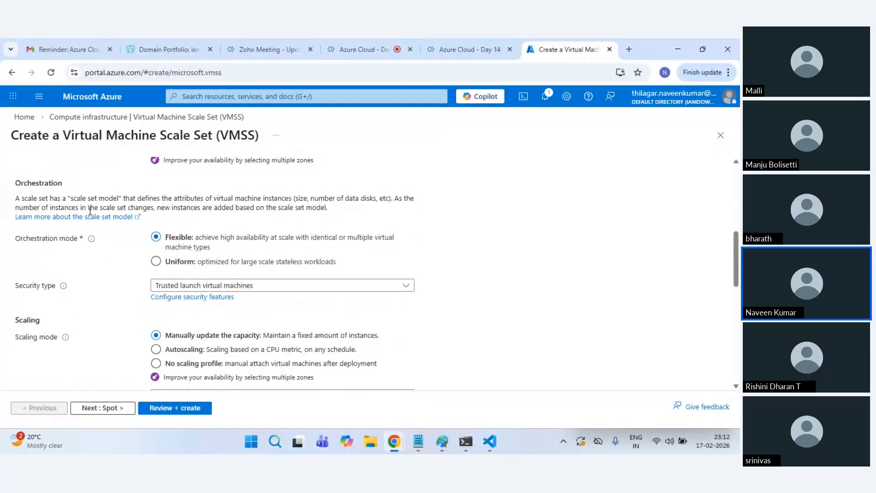
{"action": "left_click", "coordinate": [168, 261]}
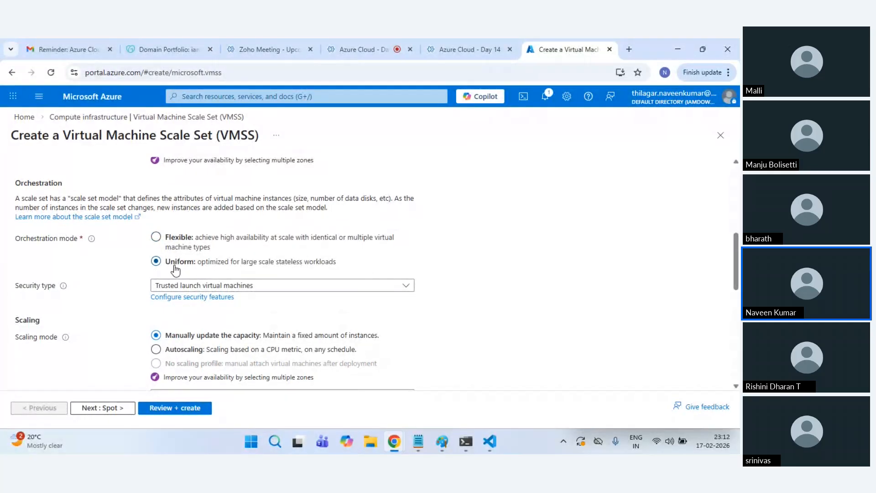
{"action": "mouse_move", "coordinate": [450, 430]}
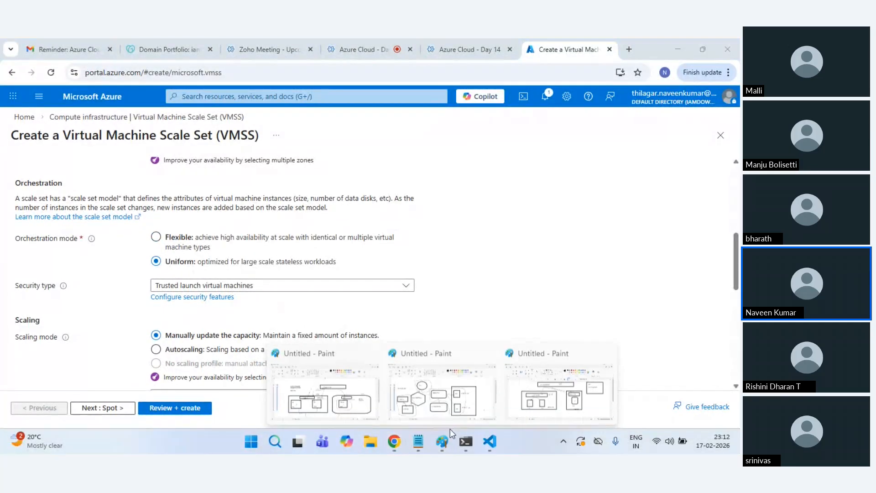
{"action": "left_click", "coordinate": [559, 393]}
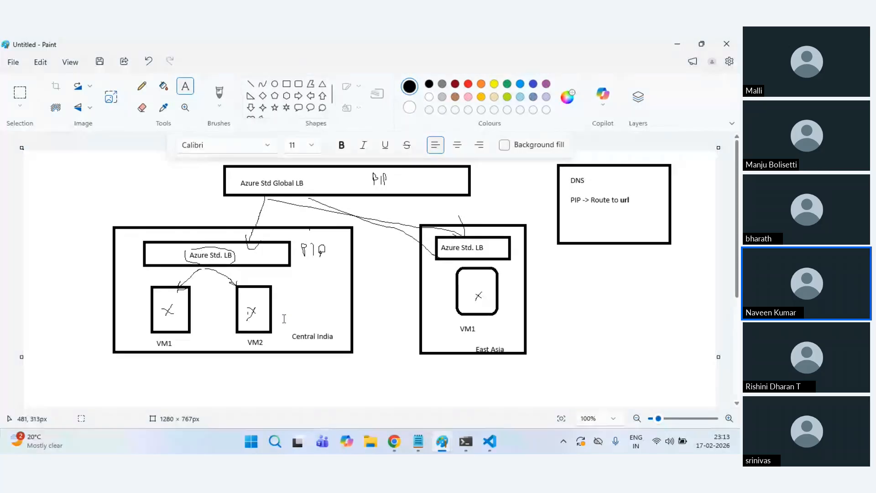
{"action": "key", "text": "alt+Tab"}
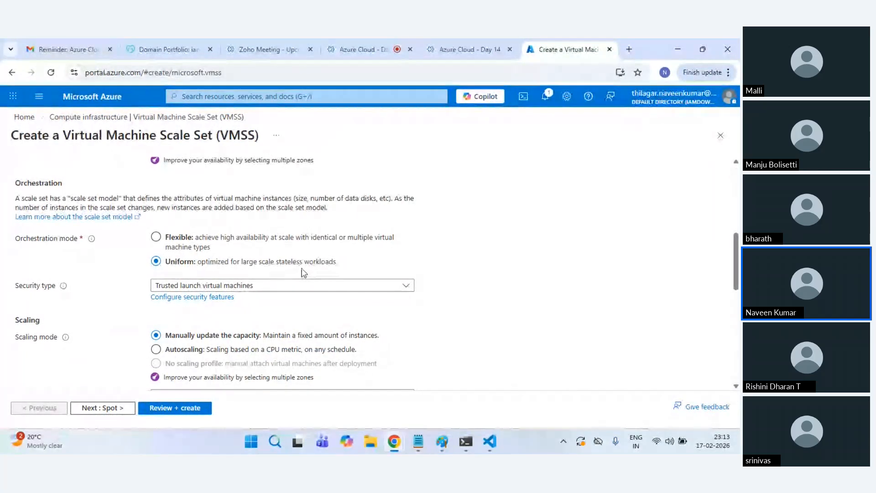
{"action": "key", "text": "alt+Tab"}
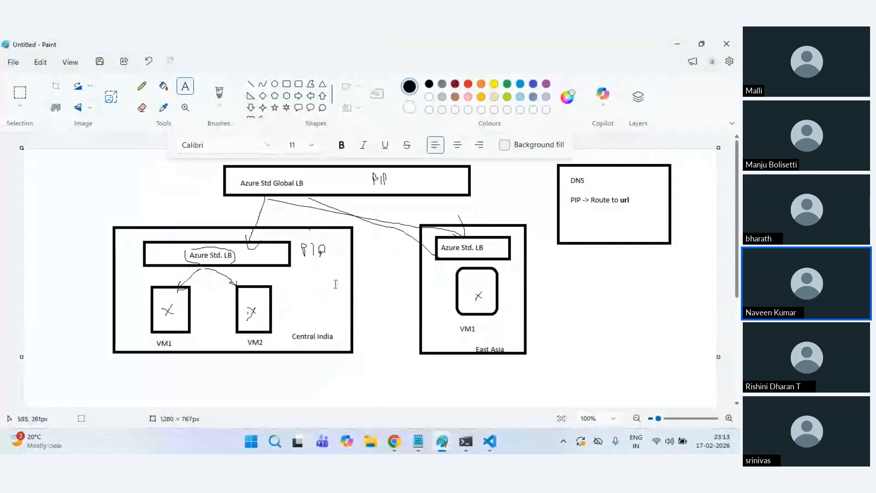
{"action": "key", "text": "alt+Tab"}
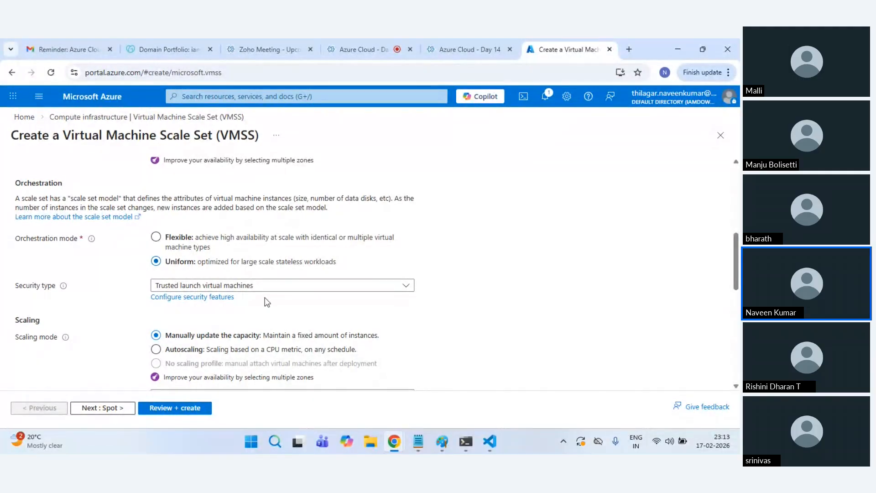
Step: Set the instance count to 1 and open the See all sizes list of VM sizes
{"action": "scroll", "coordinate": [267, 302], "scroll_direction": "down", "scroll_amount": 1}
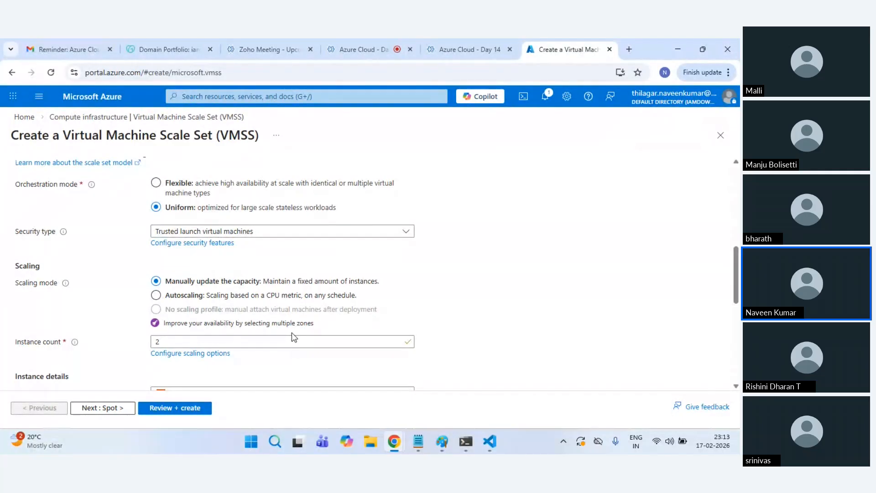
{"action": "scroll", "coordinate": [291, 337], "scroll_direction": "down", "scroll_amount": 1}
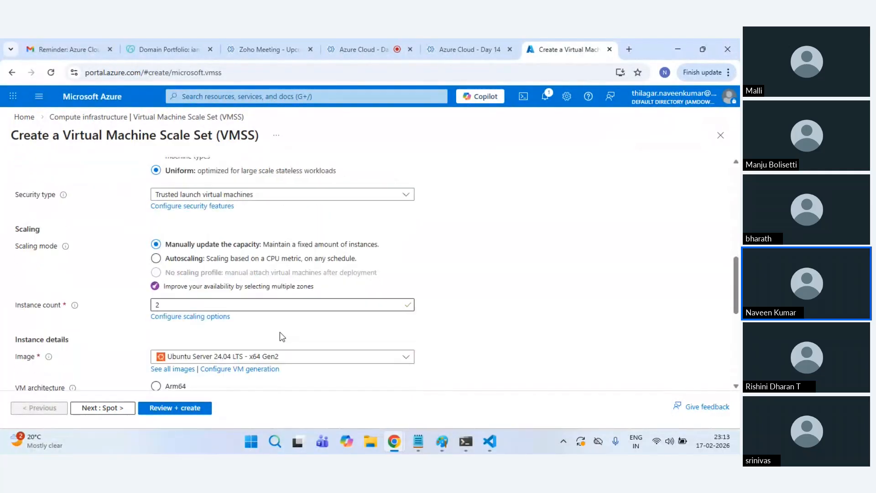
{"action": "left_click", "coordinate": [168, 288]}
{"action": "key", "text": "BackSpace"}
{"action": "type", "text": "1"}
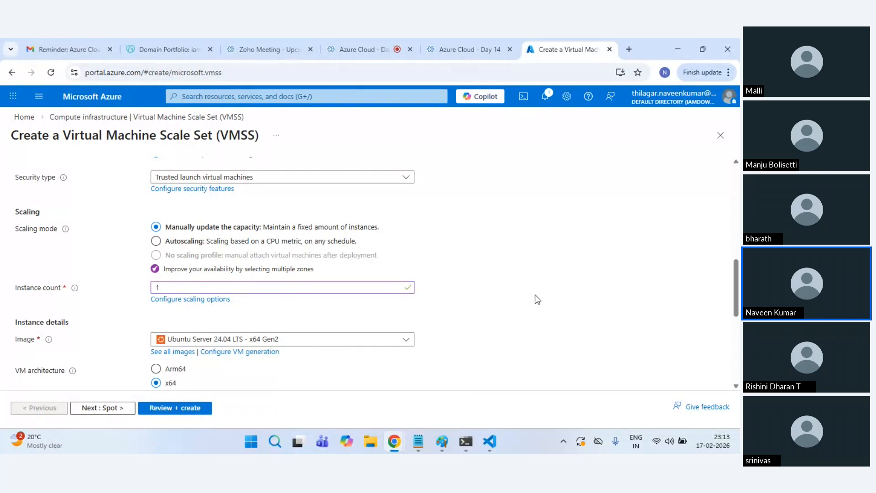
{"action": "scroll", "coordinate": [213, 349], "scroll_direction": "down", "scroll_amount": 2}
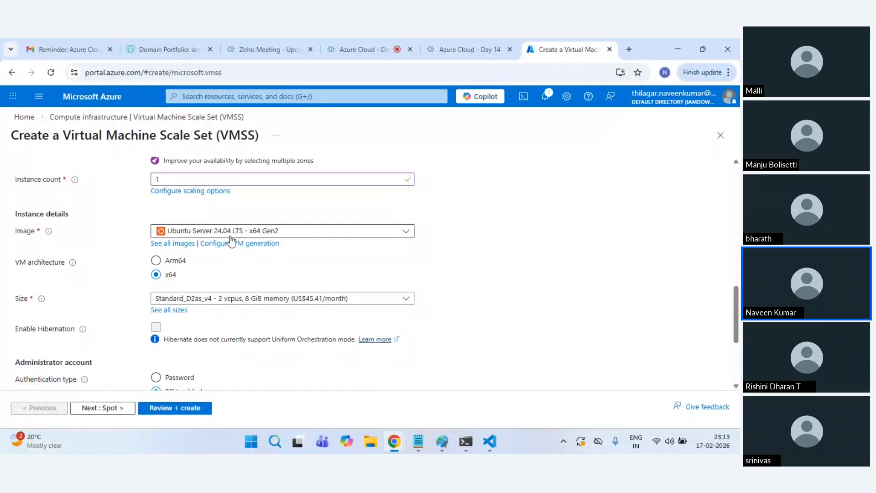
{"action": "left_click", "coordinate": [316, 302]}
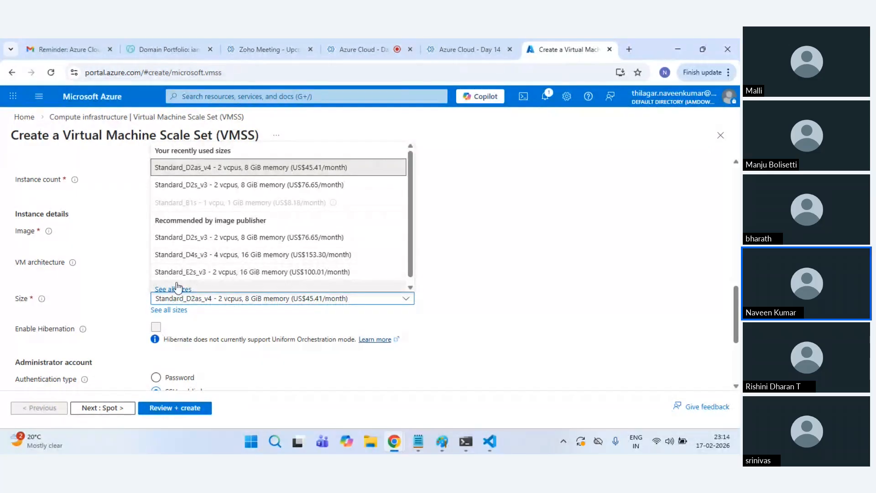
{"action": "left_click", "coordinate": [176, 290]}
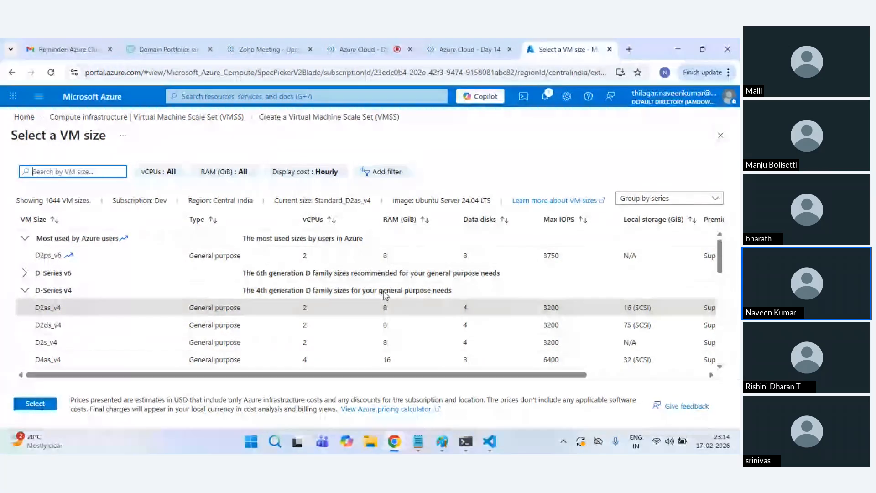
Step: List VM sizes with no grouping and apply Standard_D2ps_v6 as a first choice
{"action": "left_click", "coordinate": [647, 197]}
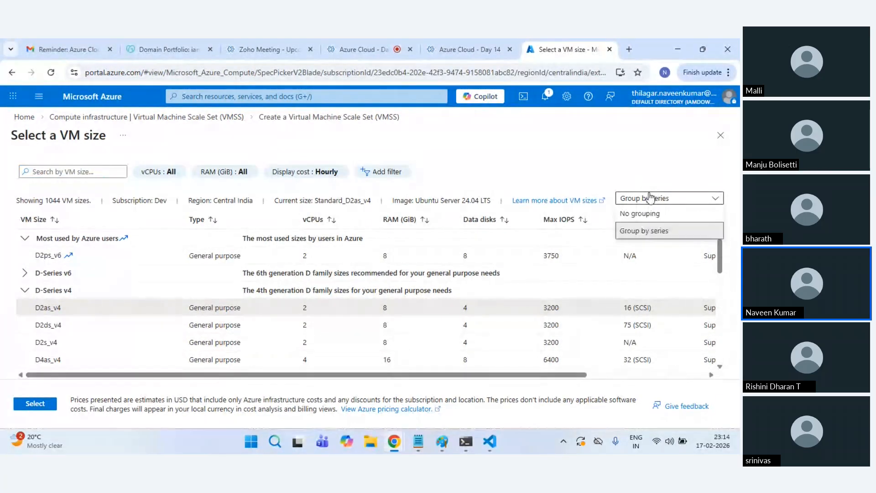
{"action": "left_click", "coordinate": [657, 226]}
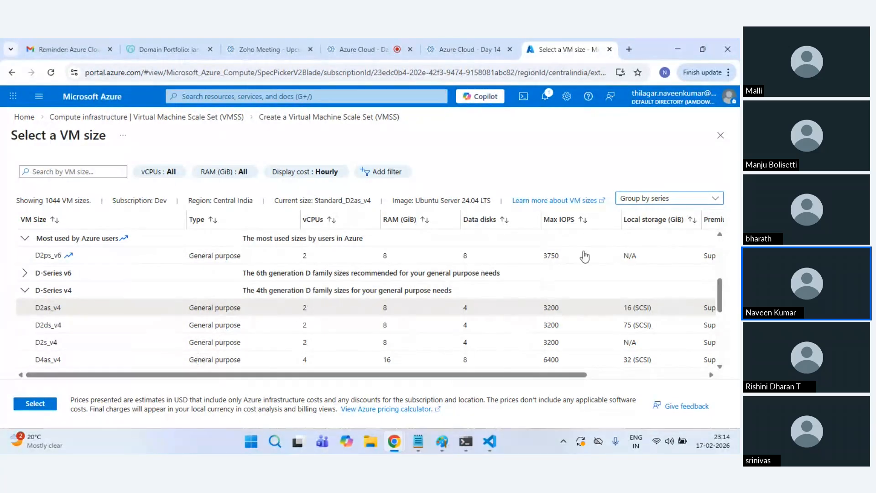
{"action": "key", "text": "Down"}
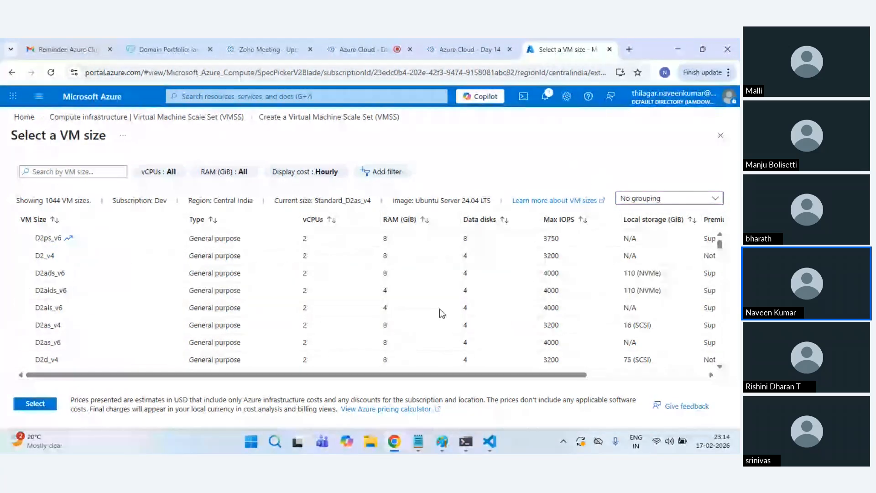
{"action": "scroll", "coordinate": [428, 313], "scroll_direction": "down", "scroll_amount": 1}
{"action": "scroll", "coordinate": [431, 313], "scroll_direction": "up", "scroll_amount": 1}
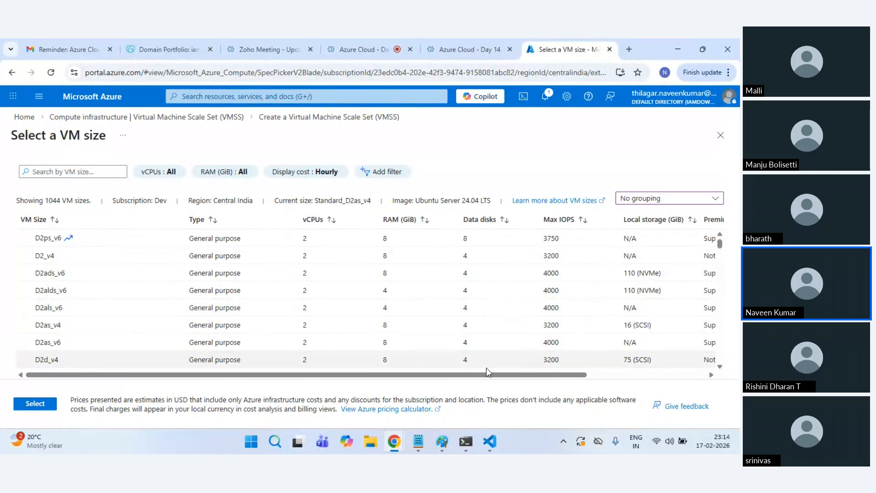
{"action": "left_click_drag", "start_coordinate": [574, 375], "coordinate": [692, 376]}
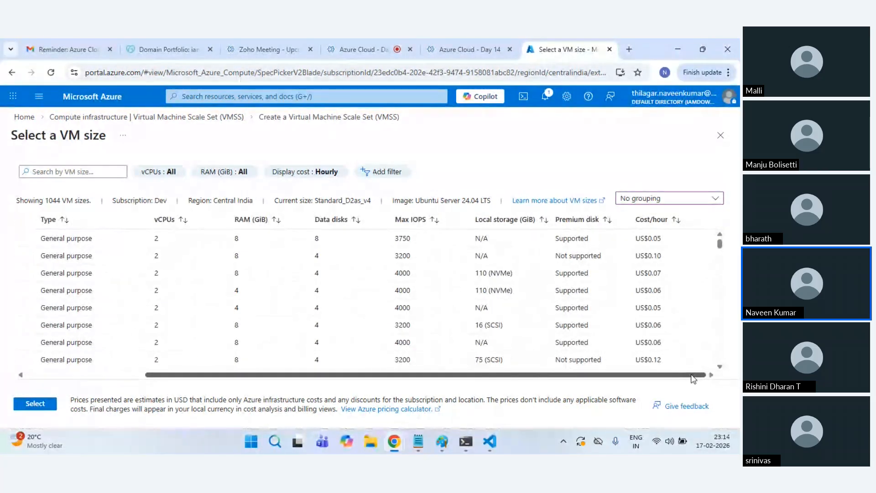
{"action": "left_click_drag", "start_coordinate": [667, 371], "coordinate": [548, 374]}
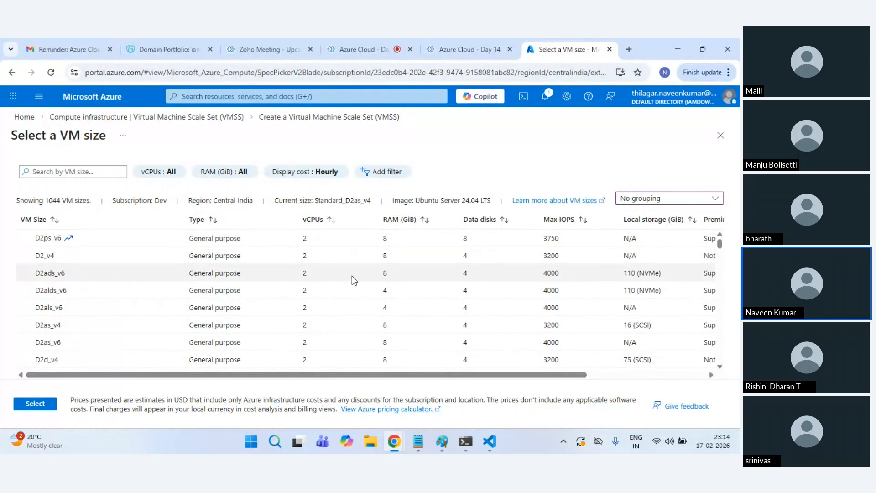
{"action": "left_click", "coordinate": [301, 259]}
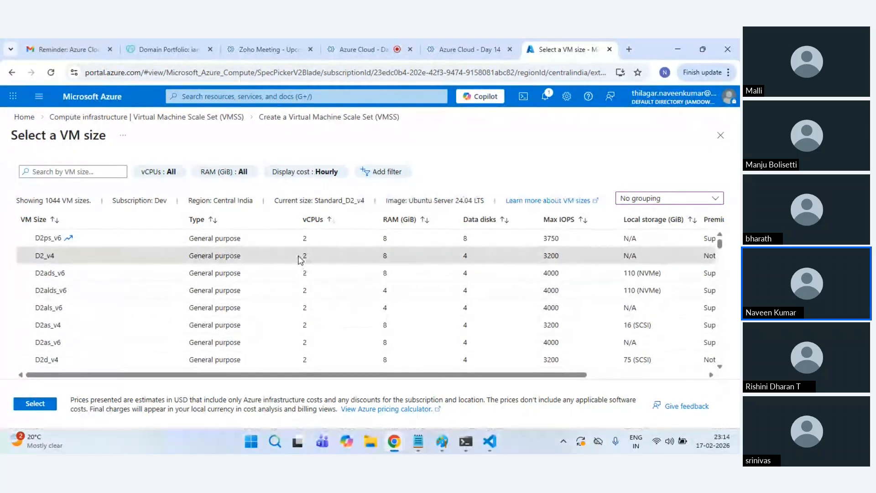
{"action": "left_click_drag", "start_coordinate": [465, 375], "coordinate": [536, 375]}
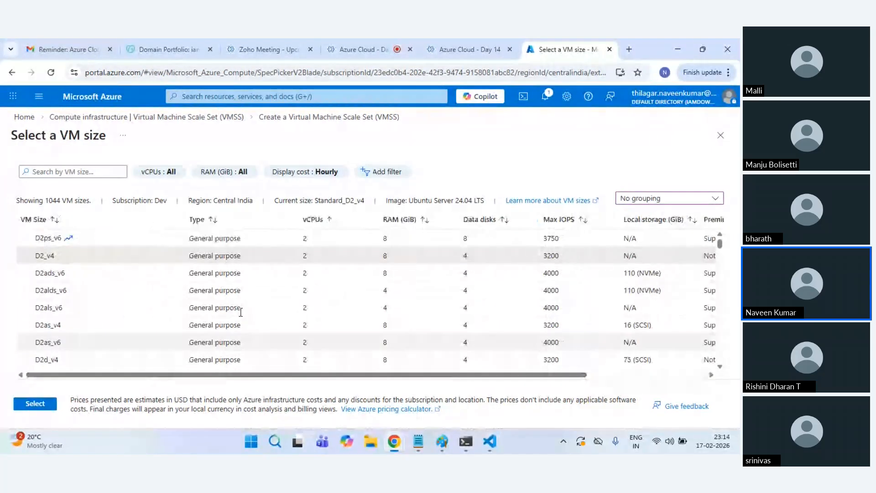
{"action": "left_click", "coordinate": [55, 238]}
{"action": "left_click", "coordinate": [17, 405]}
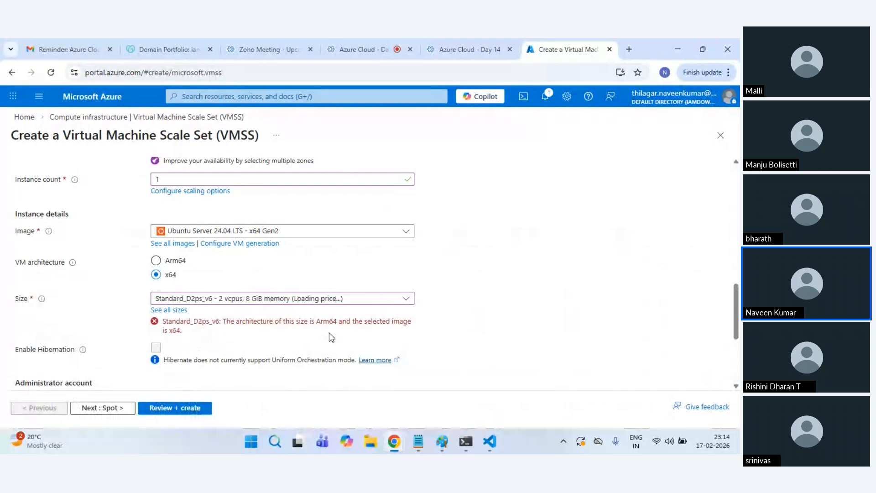
Step: Reopen the ungrouped size catalogue and apply Standard_D2ads_v6 (2 vCPUs, 8 GiB) instead
{"action": "left_click", "coordinate": [343, 299]}
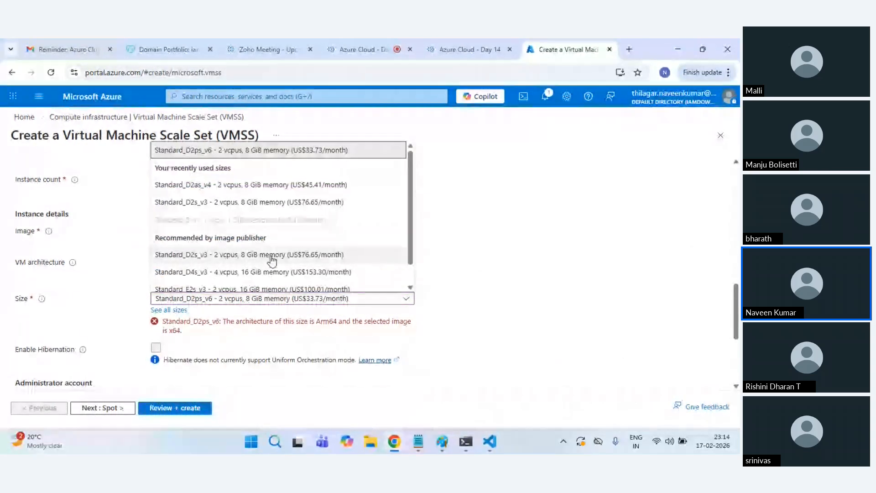
{"action": "scroll", "coordinate": [255, 270], "scroll_direction": "down", "scroll_amount": 2}
{"action": "left_click", "coordinate": [219, 280]}
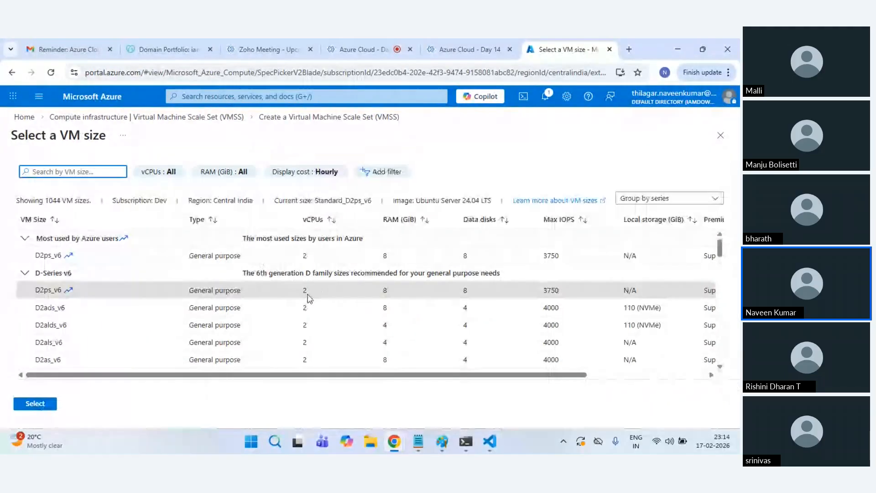
{"action": "left_click", "coordinate": [666, 198]}
{"action": "left_click", "coordinate": [651, 215]}
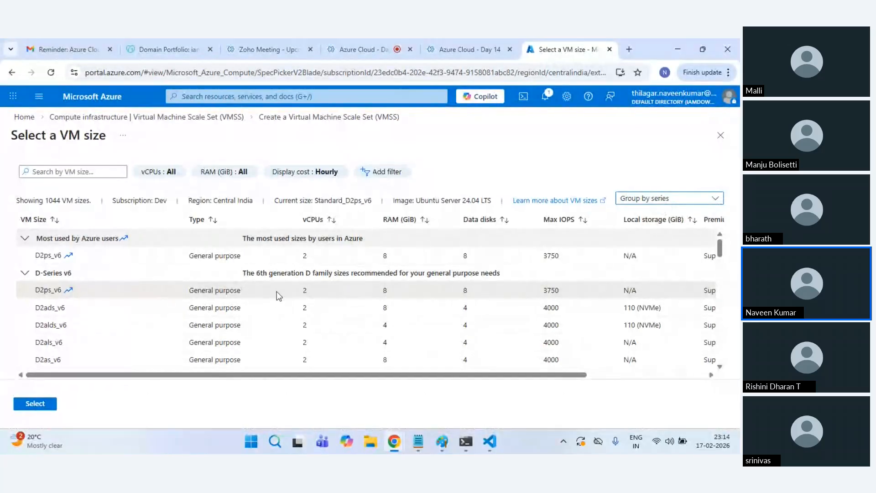
{"action": "key", "text": "Down"}
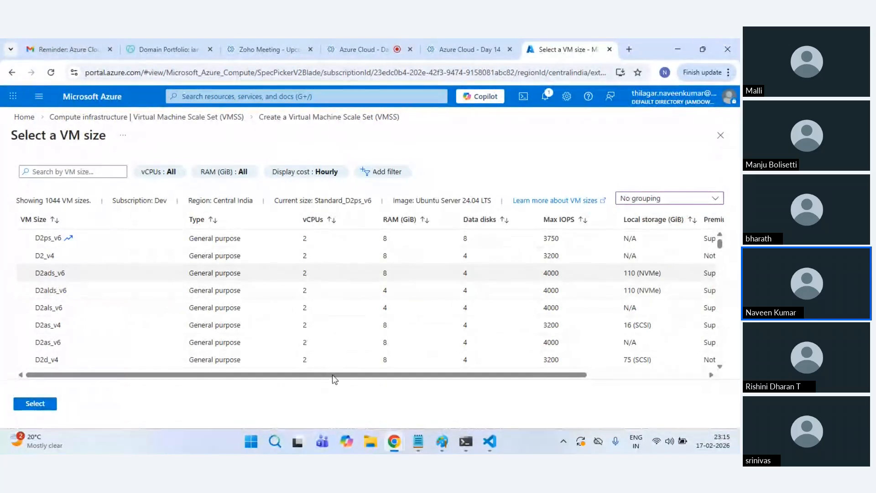
{"action": "left_click_drag", "start_coordinate": [333, 376], "coordinate": [597, 377]}
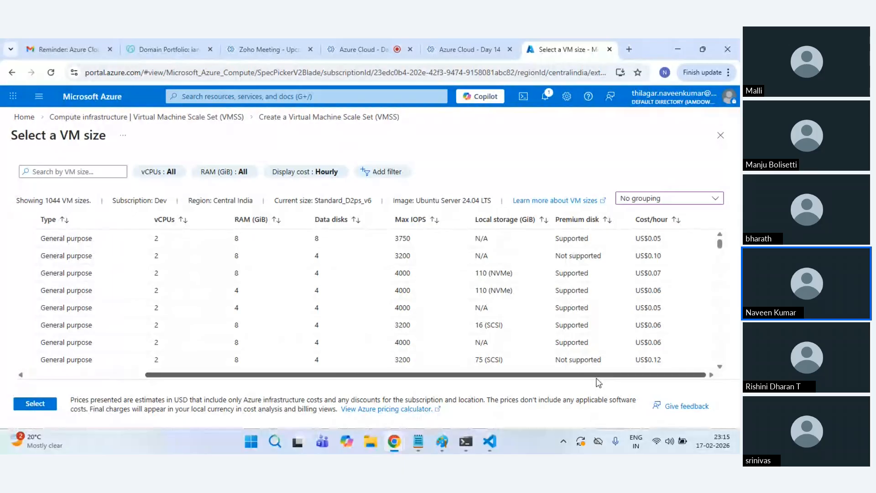
{"action": "left_click", "coordinate": [595, 277]}
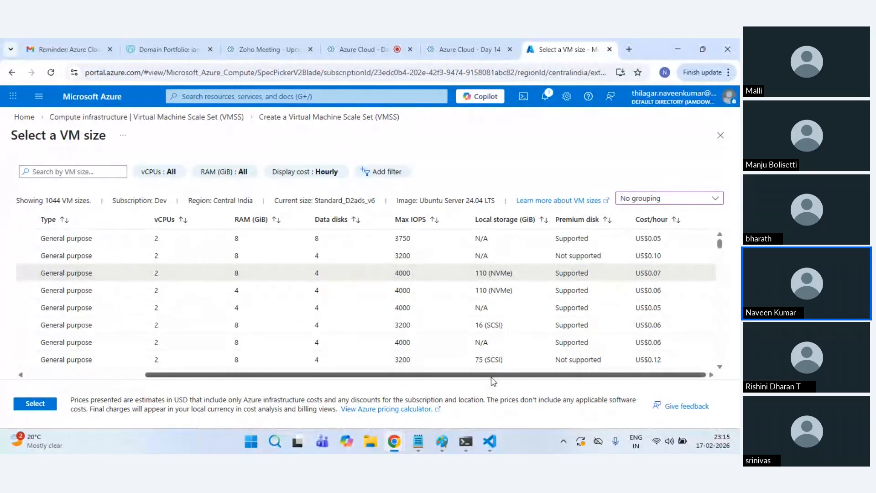
{"action": "left_click_drag", "start_coordinate": [492, 377], "coordinate": [372, 377]}
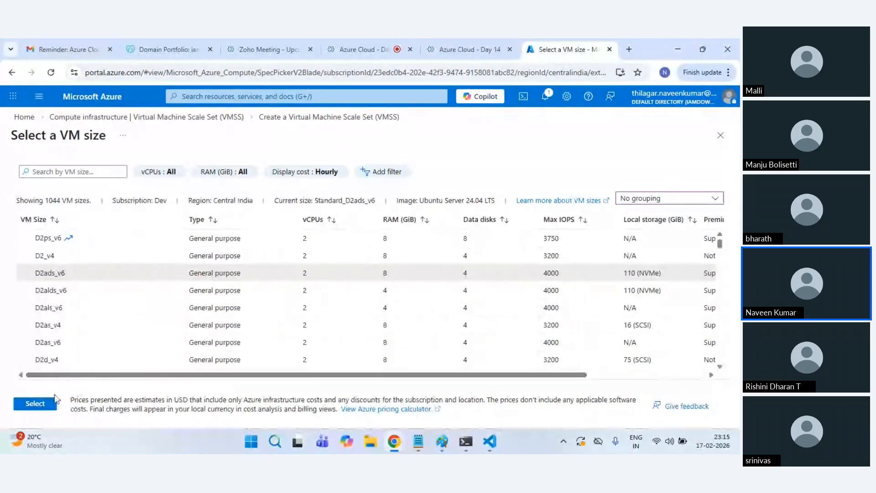
{"action": "left_click", "coordinate": [32, 408]}
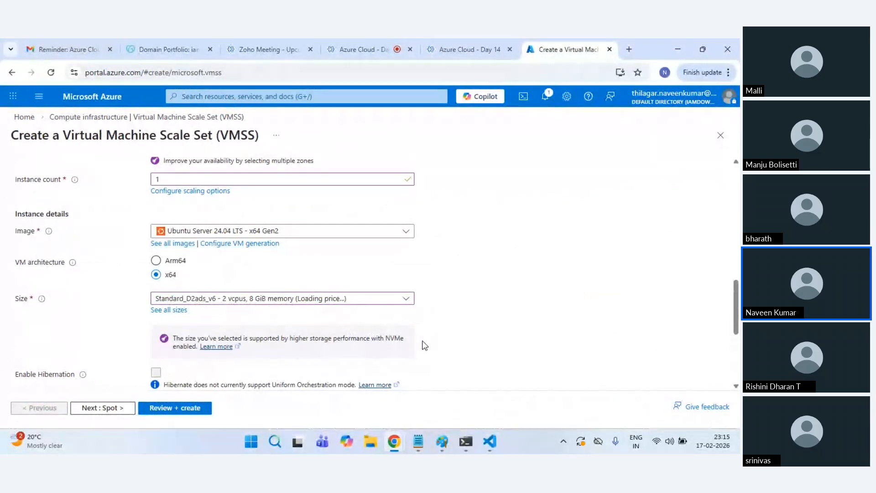
Step: Choose Password authentication and enter the admin username, a password and its matching confirmation
{"action": "scroll", "coordinate": [432, 338], "scroll_direction": "down", "scroll_amount": 3}
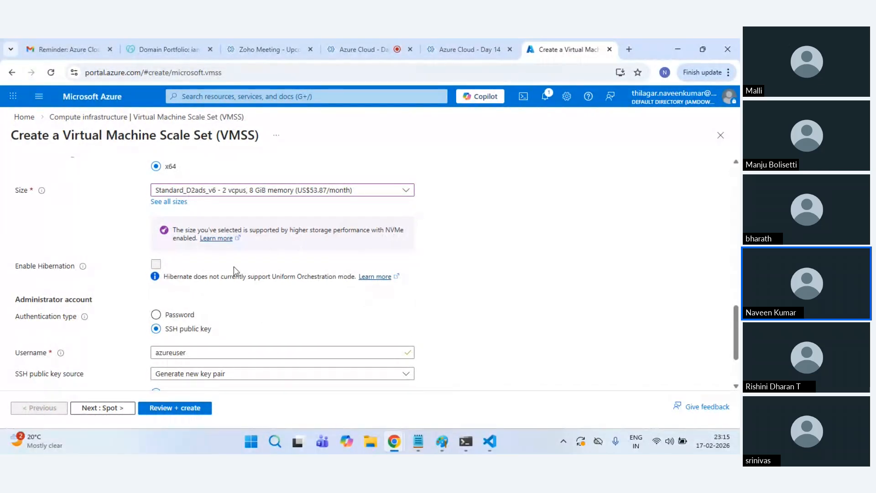
{"action": "scroll", "coordinate": [205, 290], "scroll_direction": "down", "scroll_amount": 1}
{"action": "left_click", "coordinate": [155, 260]}
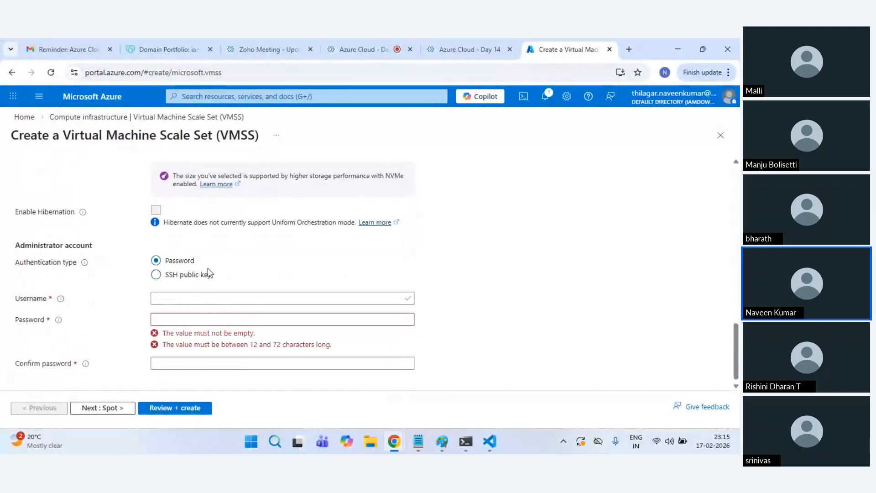
{"action": "left_click", "coordinate": [204, 299]}
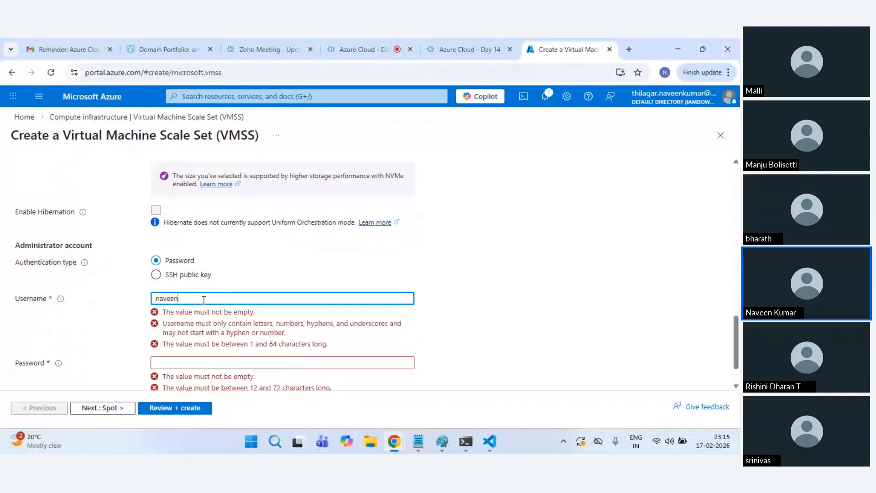
{"action": "key", "text": "Tab"}
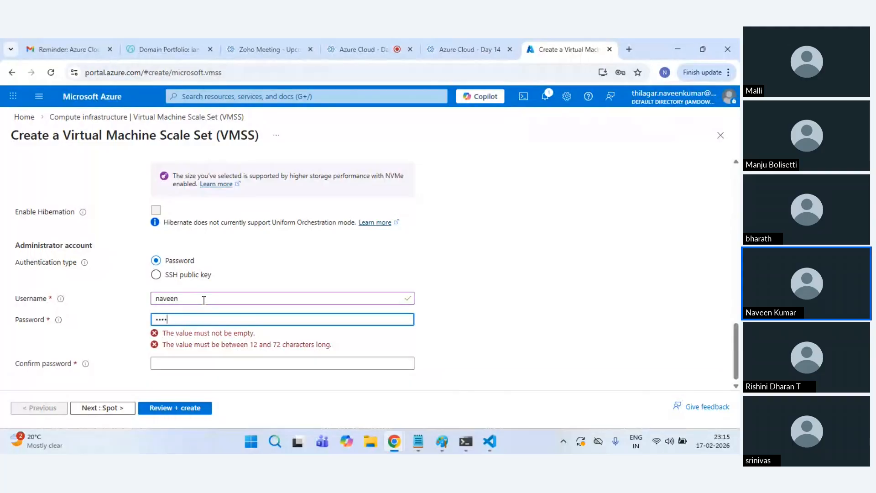
{"action": "key", "text": "Tab"}
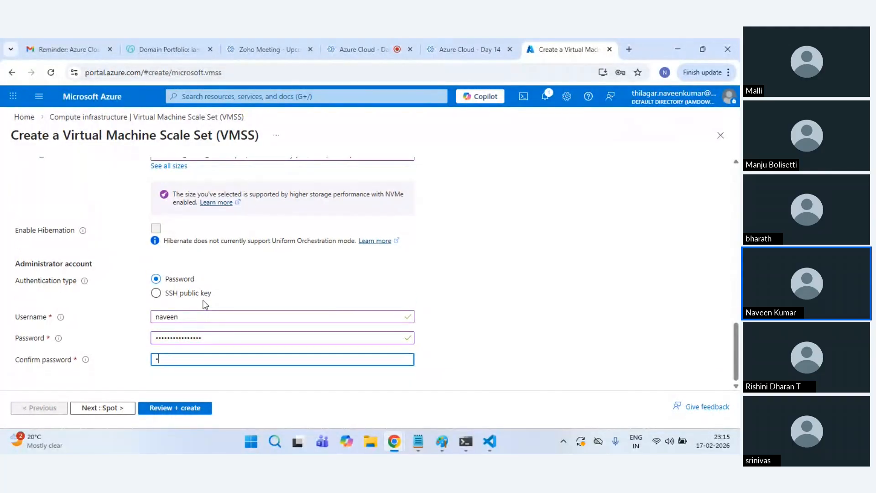
{"action": "scroll", "coordinate": [483, 334], "scroll_direction": "up", "scroll_amount": 5}
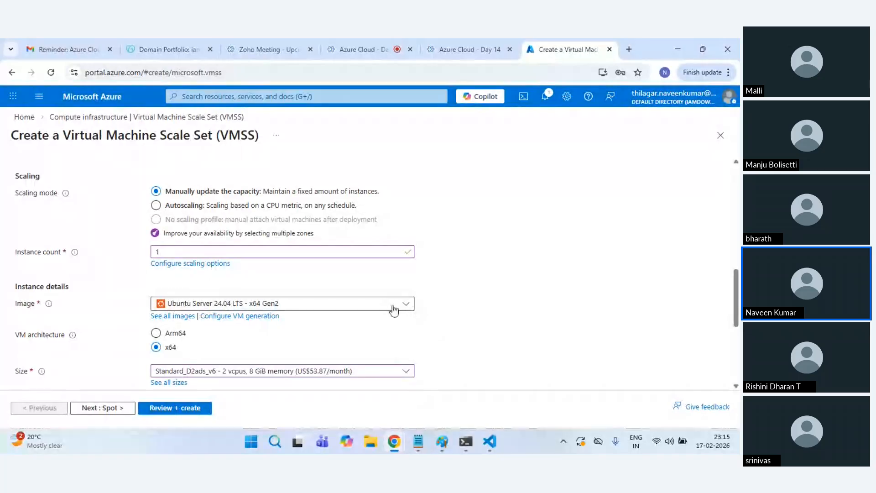
{"action": "scroll", "coordinate": [478, 328], "scroll_direction": "down", "scroll_amount": 4}
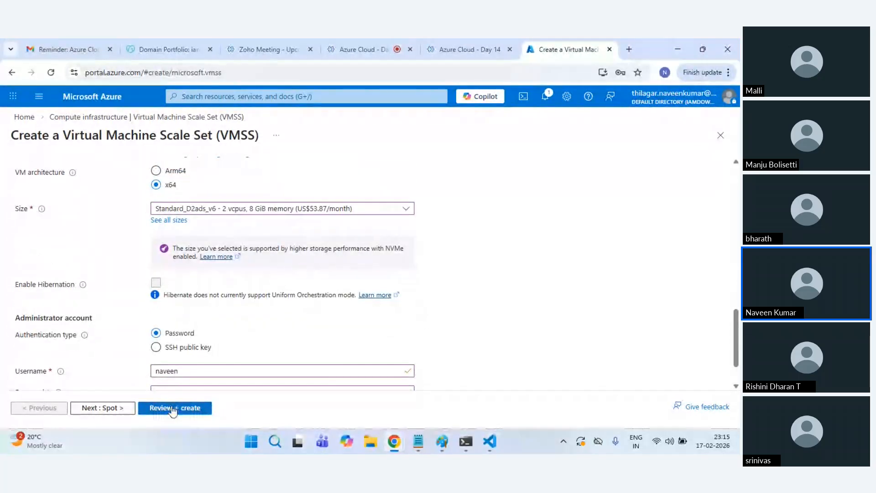
Step: Advance through the Spot and Disks tabs unchanged to reach Networking
{"action": "left_click", "coordinate": [101, 409]}
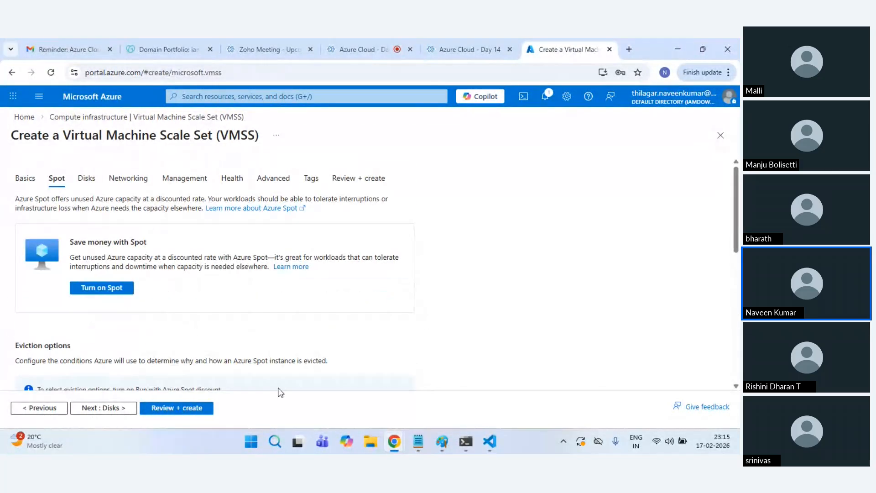
{"action": "scroll", "coordinate": [182, 287], "scroll_direction": "down", "scroll_amount": 2}
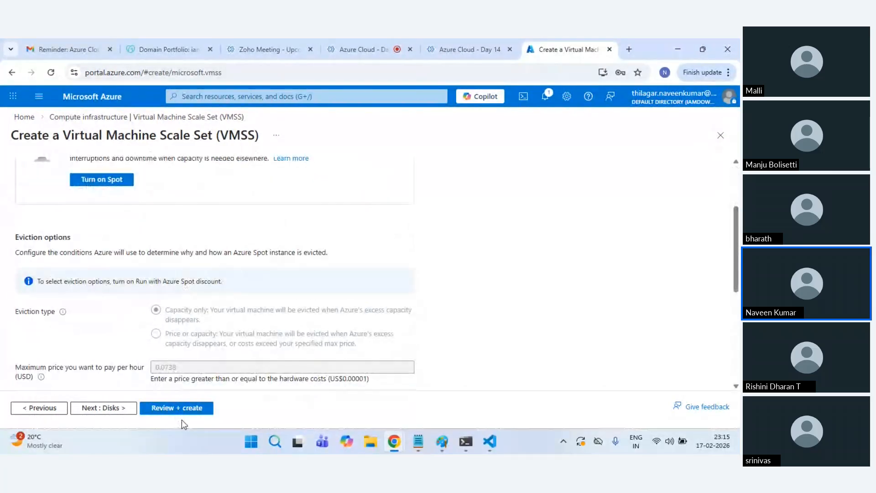
{"action": "left_click", "coordinate": [112, 409]}
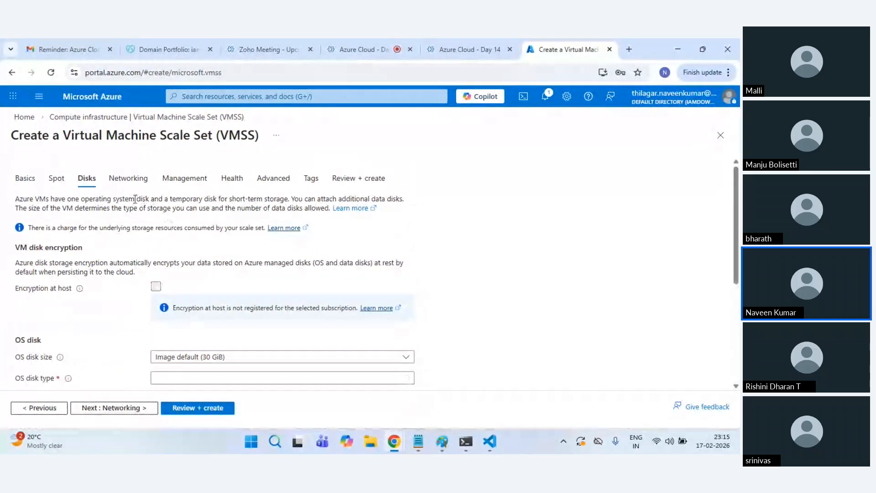
{"action": "scroll", "coordinate": [187, 286], "scroll_direction": "down", "scroll_amount": 3}
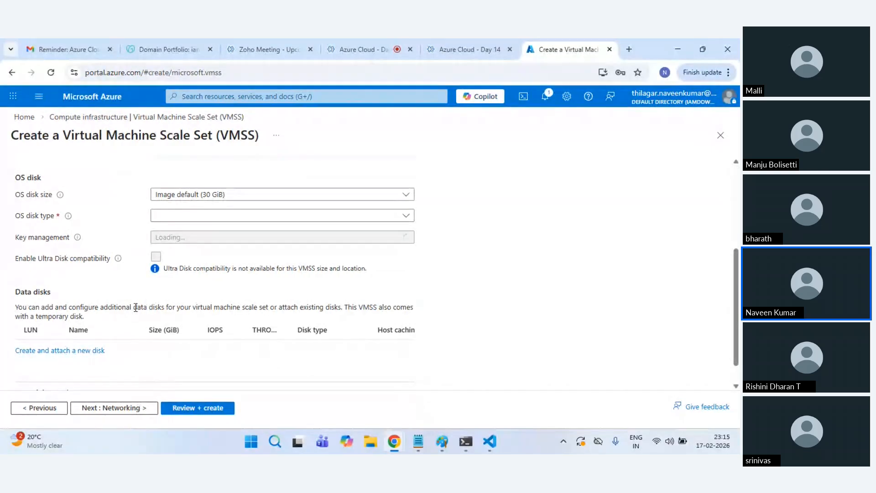
{"action": "scroll", "coordinate": [132, 378], "scroll_direction": "up", "scroll_amount": 5}
{"action": "left_click", "coordinate": [131, 409]}
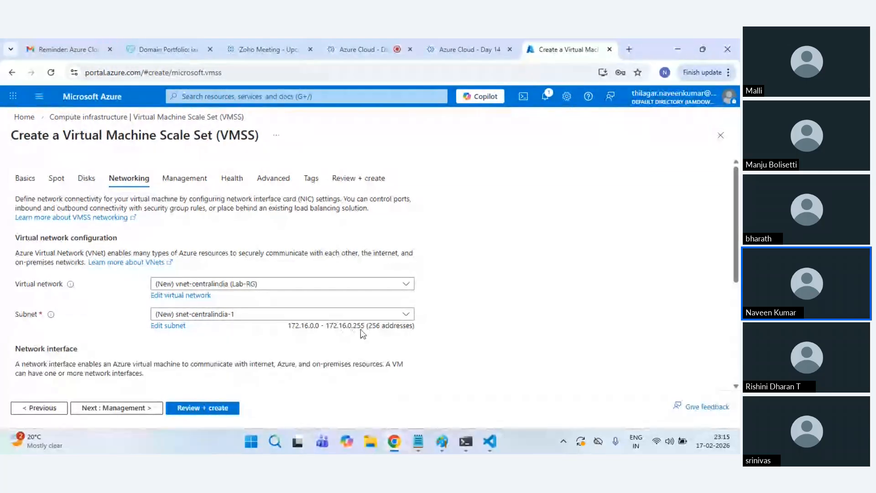
Step: Check the Networking settings, pass Review + create validation, and submit web-vmss with Create
{"action": "scroll", "coordinate": [365, 331], "scroll_direction": "down", "scroll_amount": 2}
{"action": "scroll", "coordinate": [370, 333], "scroll_direction": "down", "scroll_amount": 1}
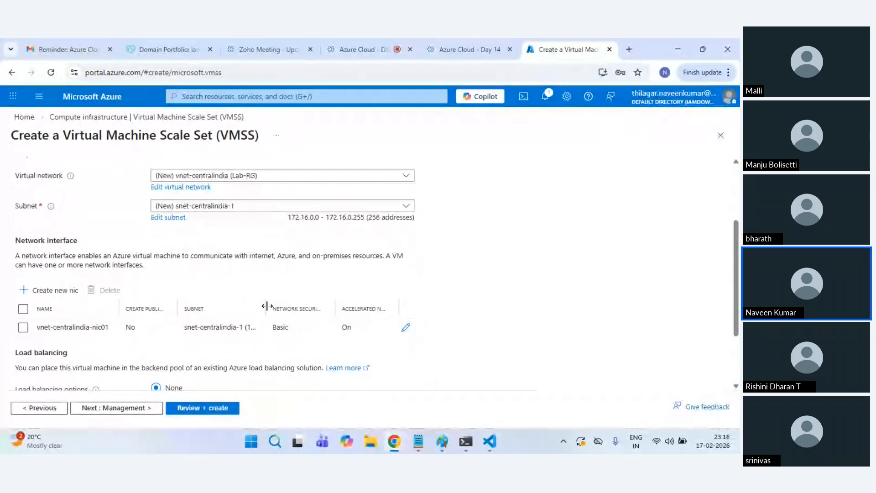
{"action": "left_click_drag", "start_coordinate": [267, 306], "coordinate": [312, 307]}
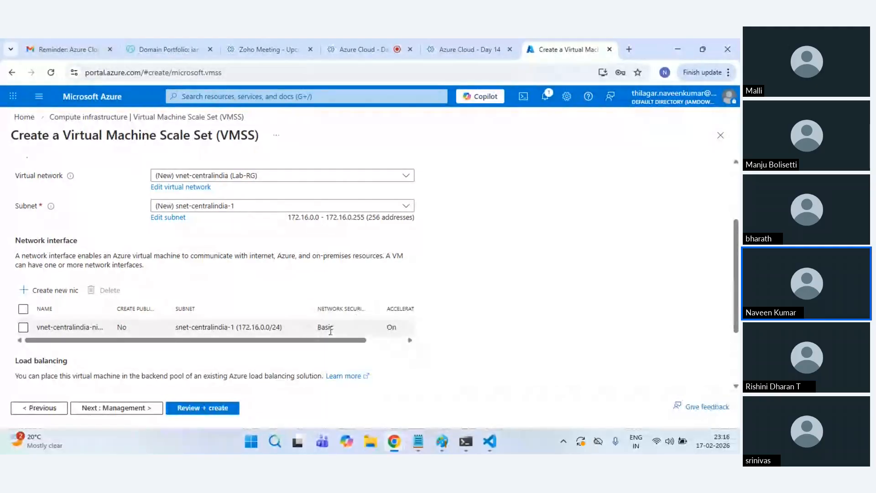
{"action": "scroll", "coordinate": [274, 326], "scroll_direction": "down", "scroll_amount": 2}
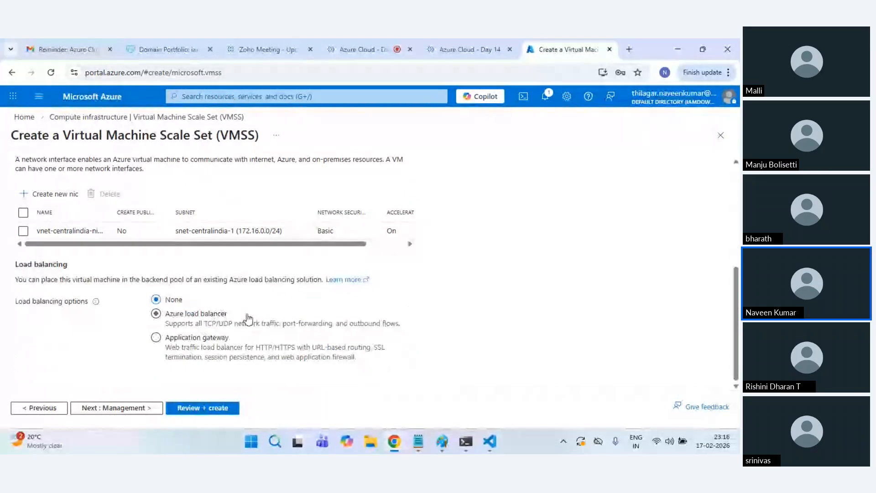
{"action": "scroll", "coordinate": [248, 319], "scroll_direction": "up", "scroll_amount": 3}
{"action": "left_click", "coordinate": [215, 411]}
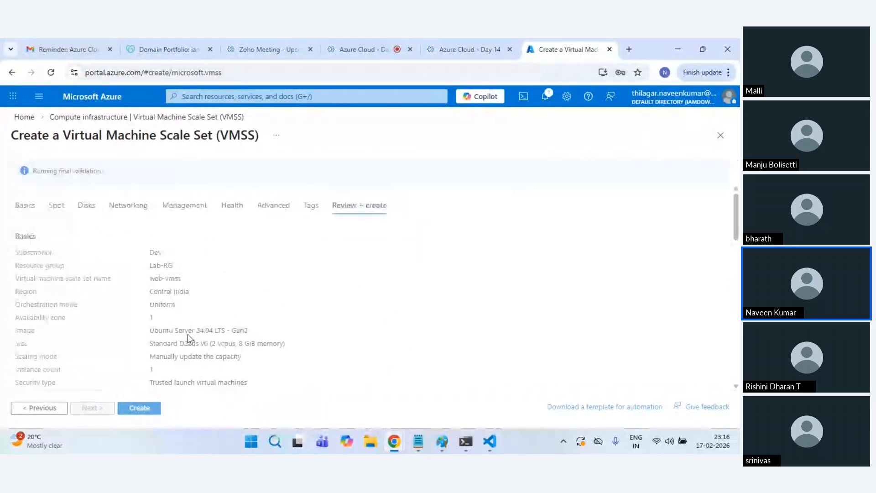
{"action": "left_click", "coordinate": [147, 407]}
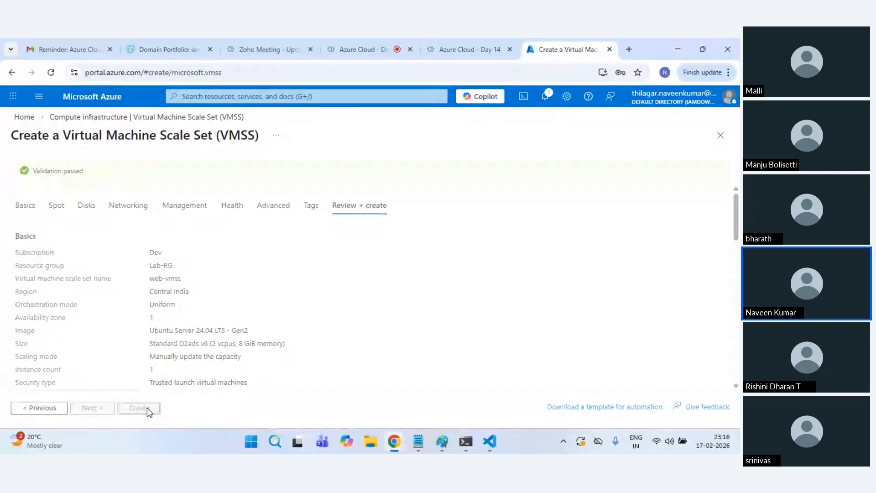
Step: Look at the Zoho Meeting participants list, then return to the Azure deployment tab
{"action": "left_click", "coordinate": [390, 39]}
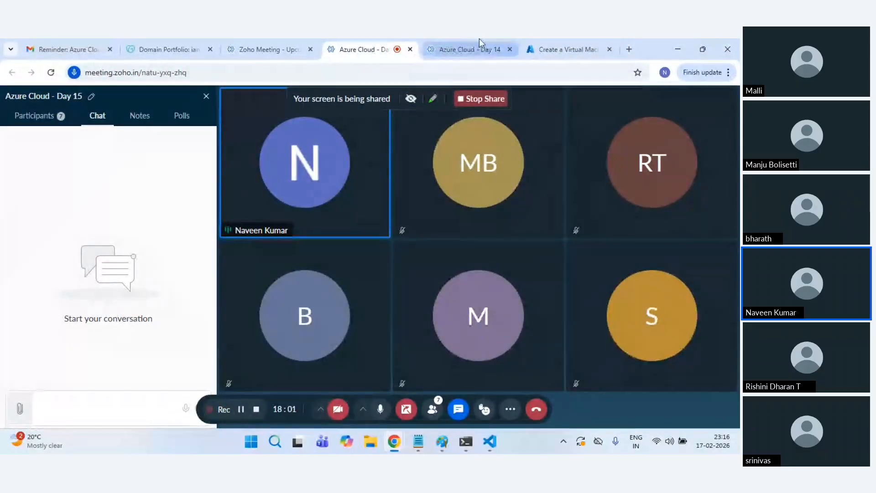
{"action": "left_click", "coordinate": [42, 117]}
{"action": "left_click", "coordinate": [88, 119]}
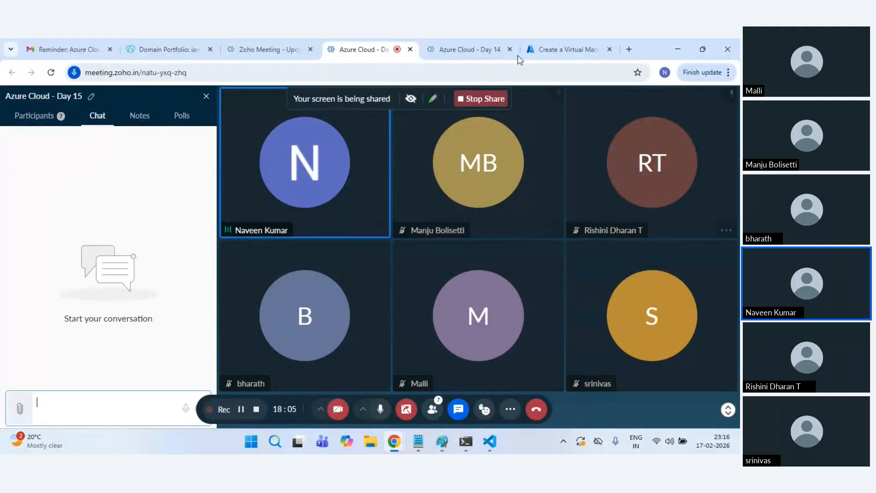
{"action": "left_click", "coordinate": [569, 47]}
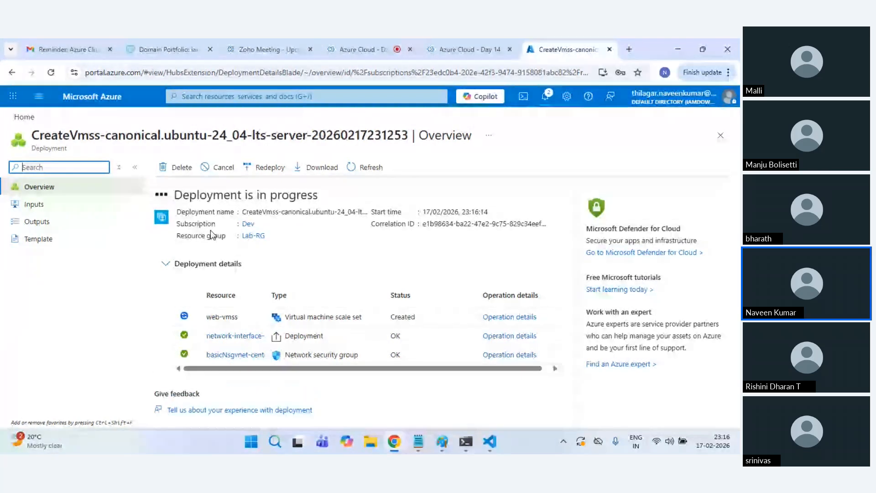
Step: Watch the notifications until the web-vmss deployment to Lab-RG succeeds, then go Home
{"action": "left_click", "coordinate": [545, 98]}
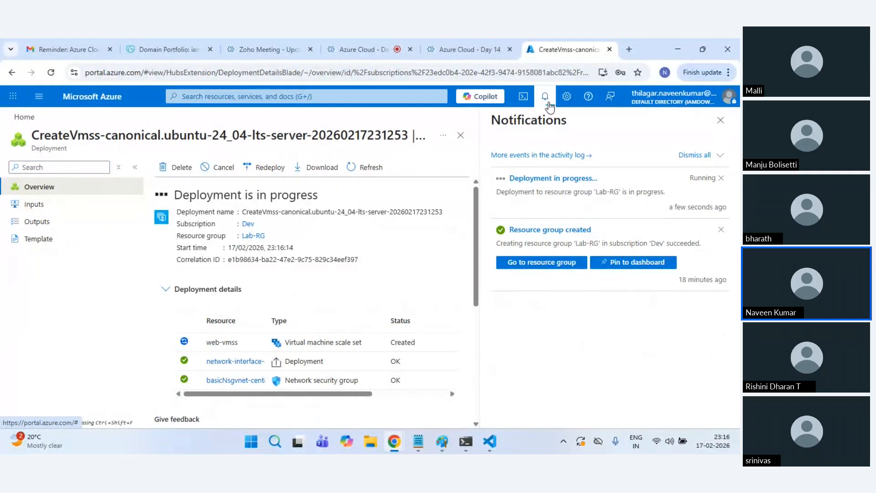
{"action": "left_click", "coordinate": [548, 104]}
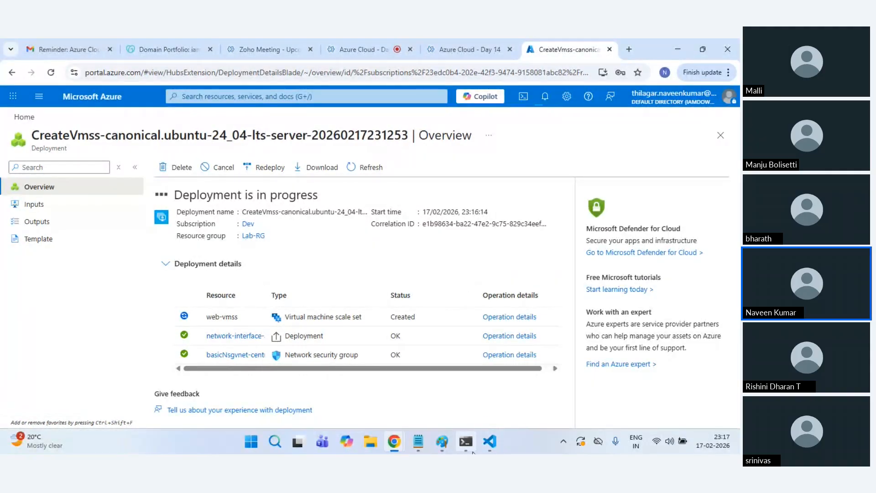
{"action": "mouse_move", "coordinate": [491, 445]}
{"action": "left_click", "coordinate": [548, 98]}
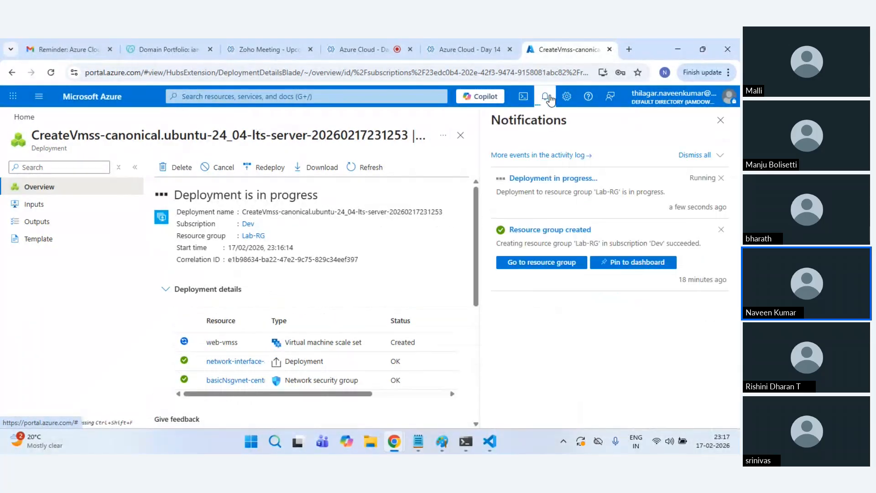
{"action": "left_click", "coordinate": [549, 98]}
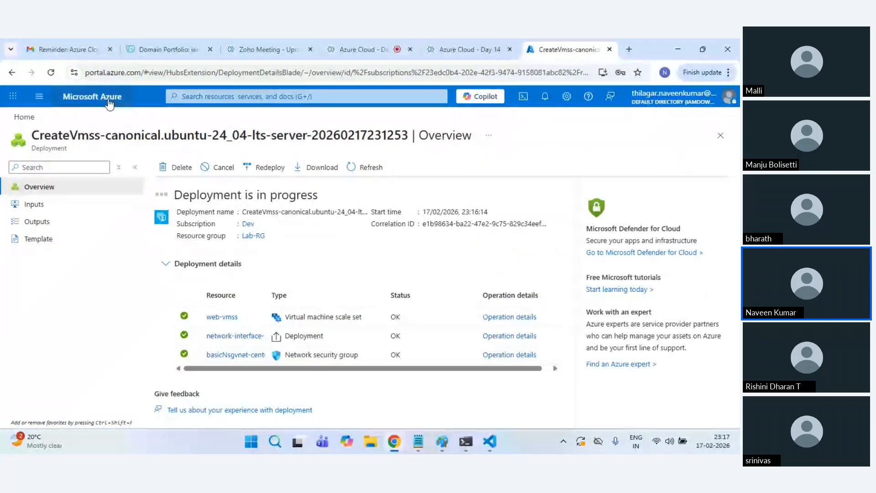
{"action": "left_click", "coordinate": [92, 97]}
Step: Open the web-vmss overview from the Virtual machine scale sets list
{"action": "left_click", "coordinate": [152, 183]}
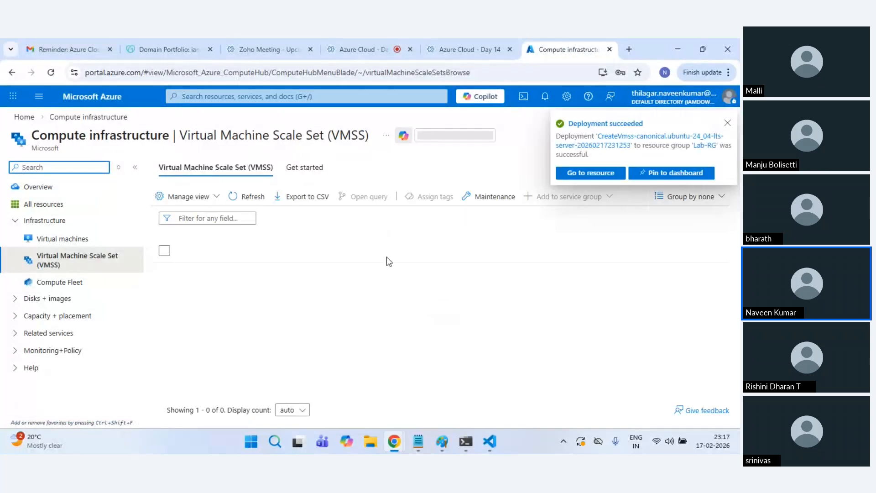
{"action": "left_click", "coordinate": [597, 178]}
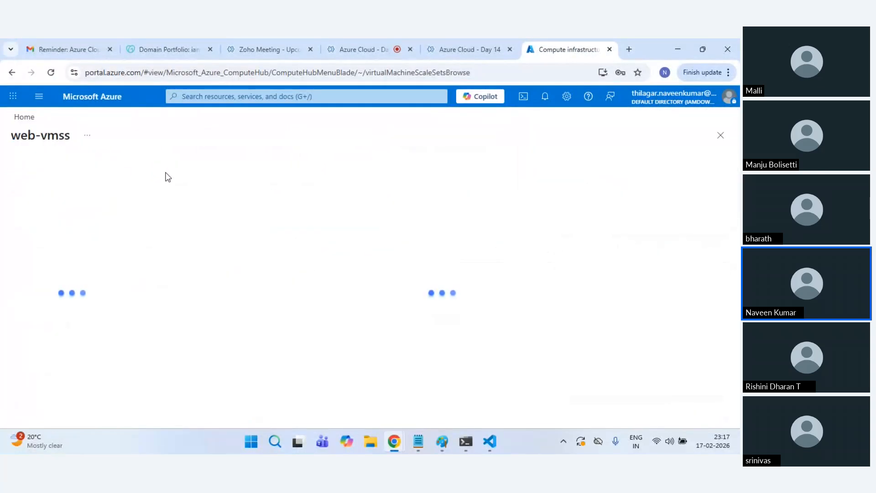
{"action": "left_click", "coordinate": [92, 96]}
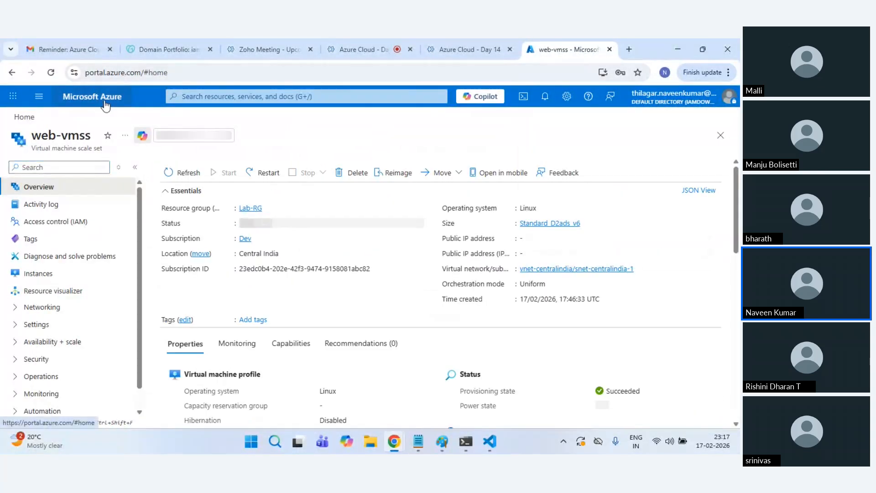
{"action": "left_click", "coordinate": [164, 187]}
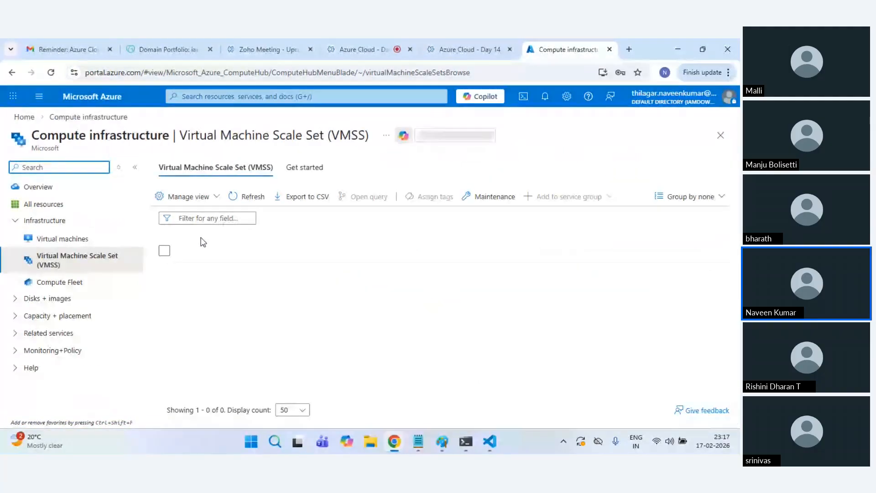
{"action": "left_click", "coordinate": [211, 272]}
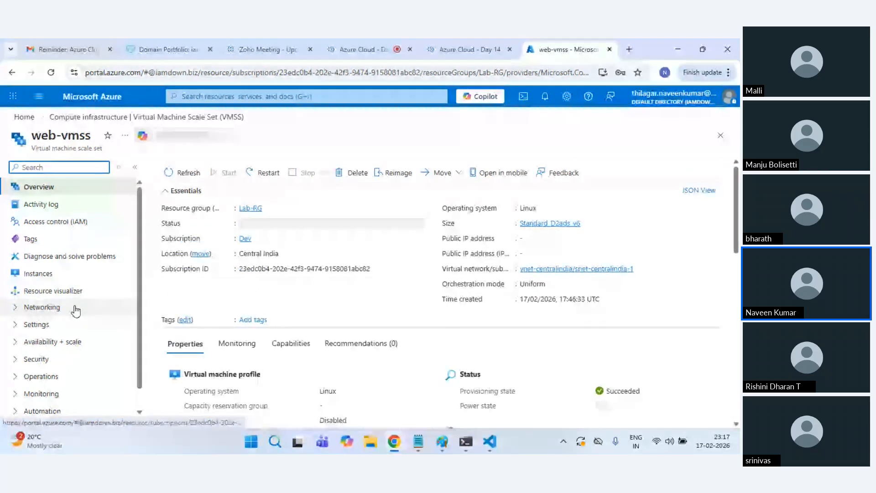
Step: Expand the Networking and Settings groups in the web-vmss resource menu
{"action": "scroll", "coordinate": [68, 324], "scroll_direction": "down", "scroll_amount": 1}
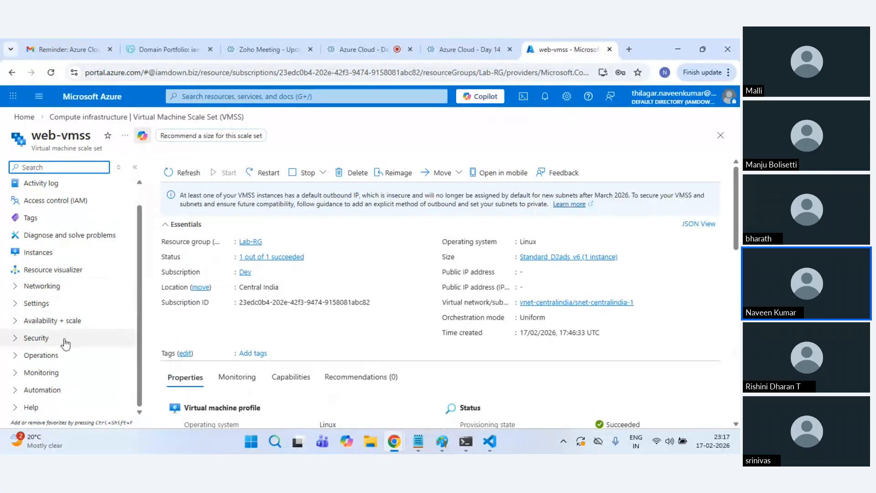
{"action": "left_click", "coordinate": [48, 287]}
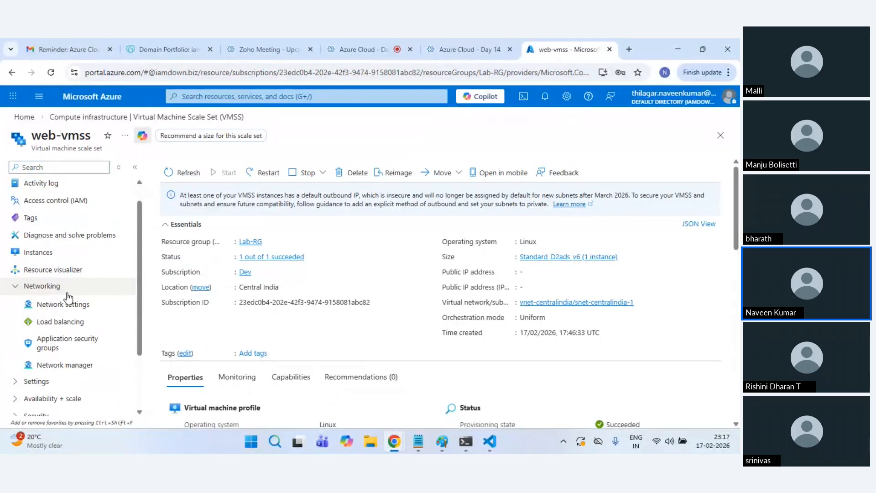
{"action": "scroll", "coordinate": [50, 324], "scroll_direction": "down", "scroll_amount": 2}
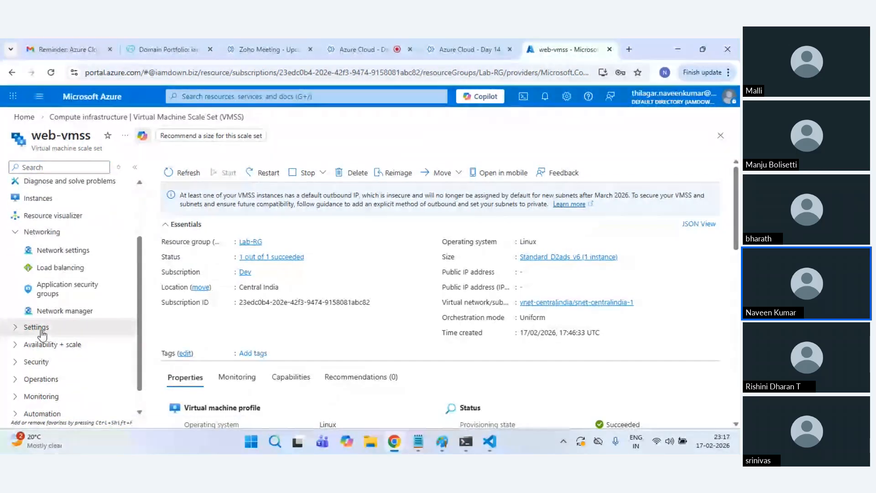
{"action": "left_click", "coordinate": [36, 327]}
{"action": "scroll", "coordinate": [69, 349], "scroll_direction": "down", "scroll_amount": 1}
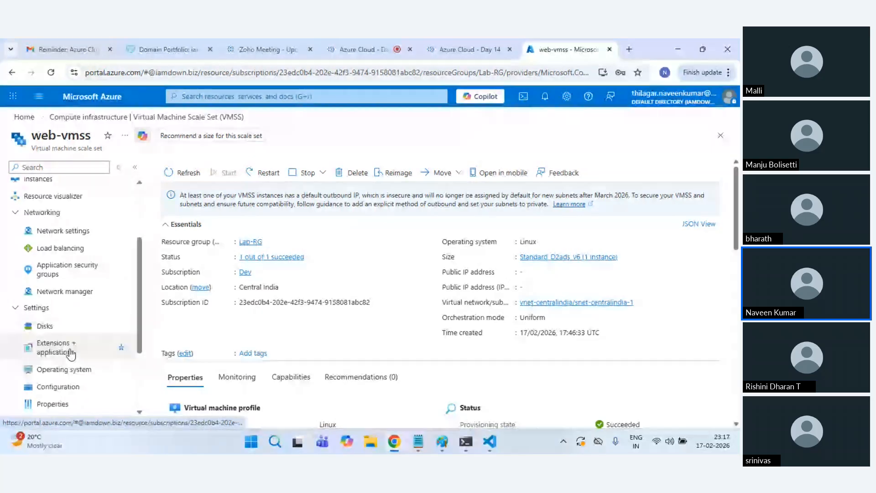
{"action": "scroll", "coordinate": [71, 353], "scroll_direction": "down", "scroll_amount": 1}
{"action": "scroll", "coordinate": [73, 365], "scroll_direction": "down", "scroll_amount": 2}
{"action": "scroll", "coordinate": [76, 333], "scroll_direction": "up", "scroll_amount": 4}
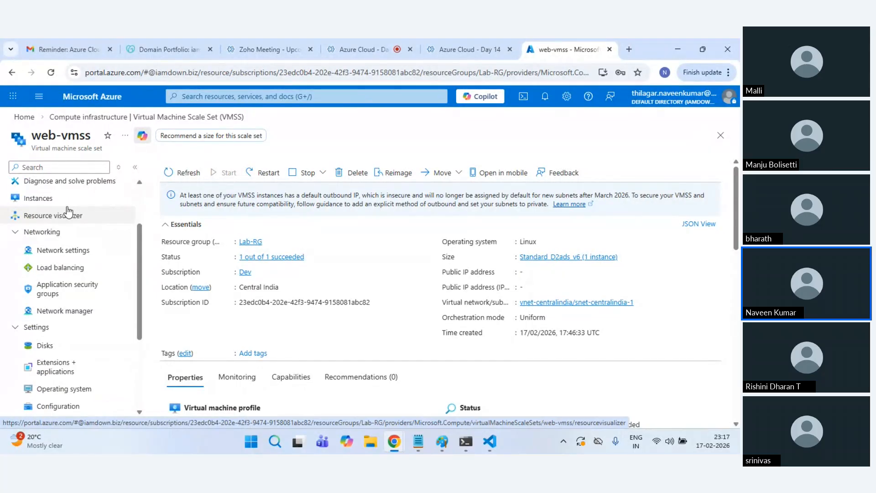
Step: Navigate from Home to web-vmss and show its Instances, with web-vmss_0 Running
{"action": "left_click", "coordinate": [93, 98]}
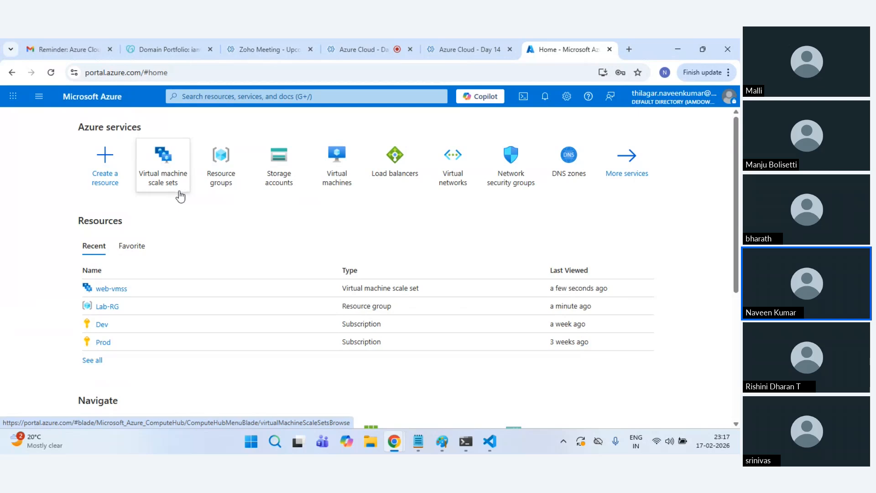
{"action": "mouse_move", "coordinate": [180, 196]}
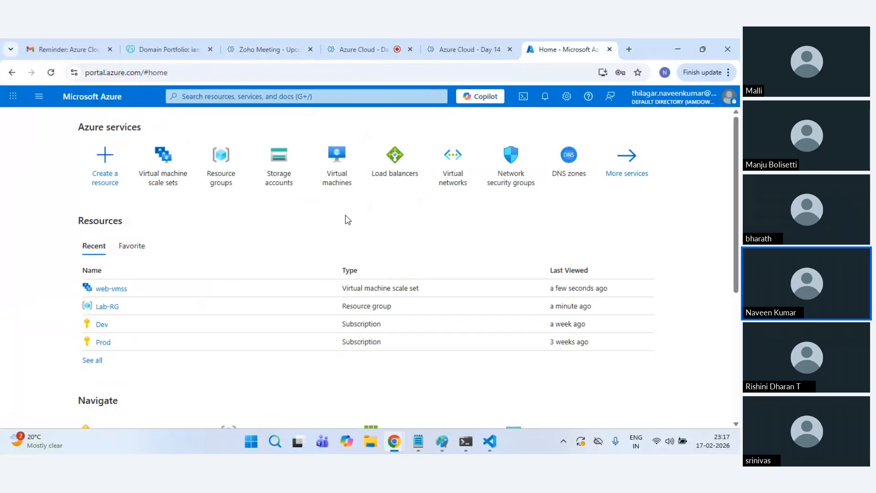
{"action": "left_click", "coordinate": [349, 184]}
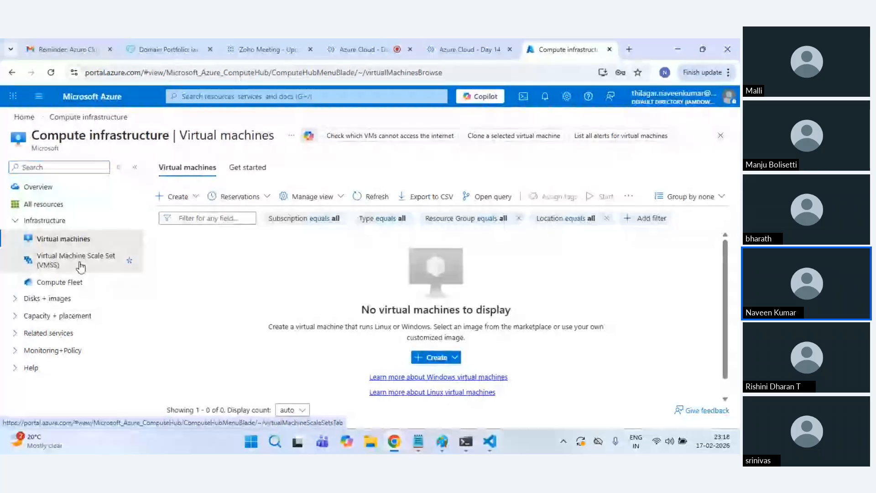
{"action": "left_click", "coordinate": [77, 260]}
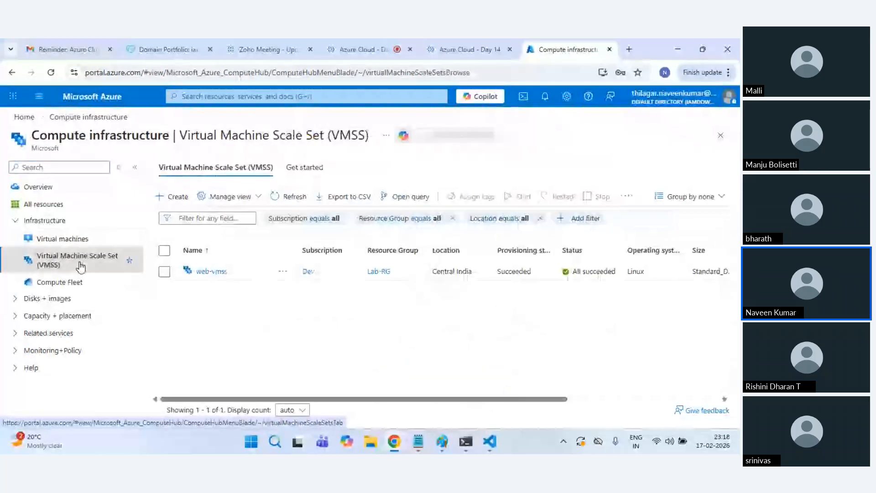
{"action": "left_click", "coordinate": [206, 272]}
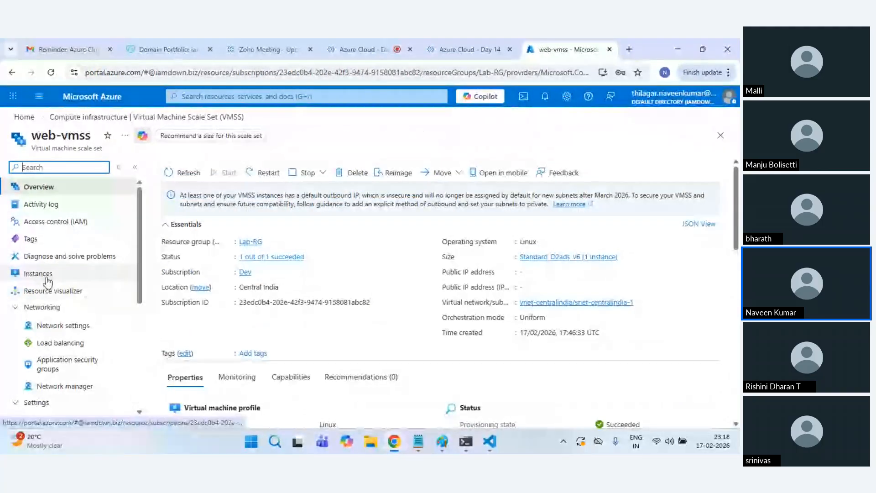
{"action": "left_click", "coordinate": [48, 279]}
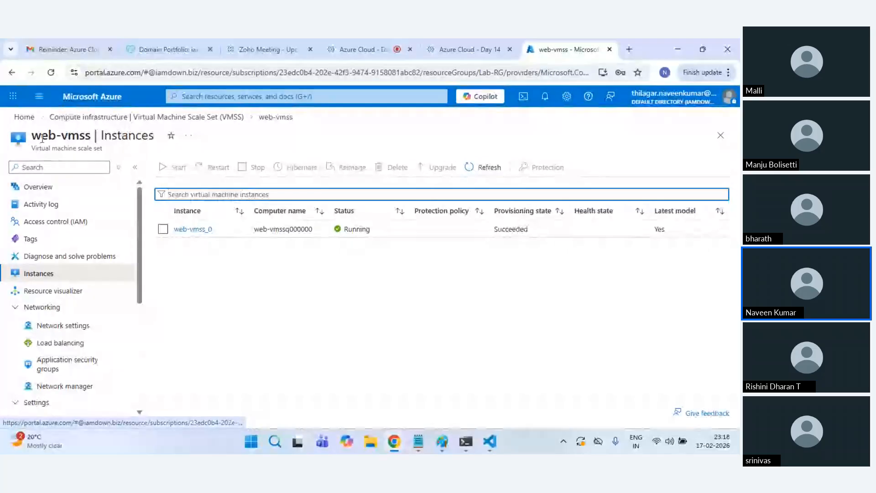
Step: Open the web-vmss_0 Serial console under Support + troubleshooting to view cloud-init output
{"action": "left_click", "coordinate": [200, 229]}
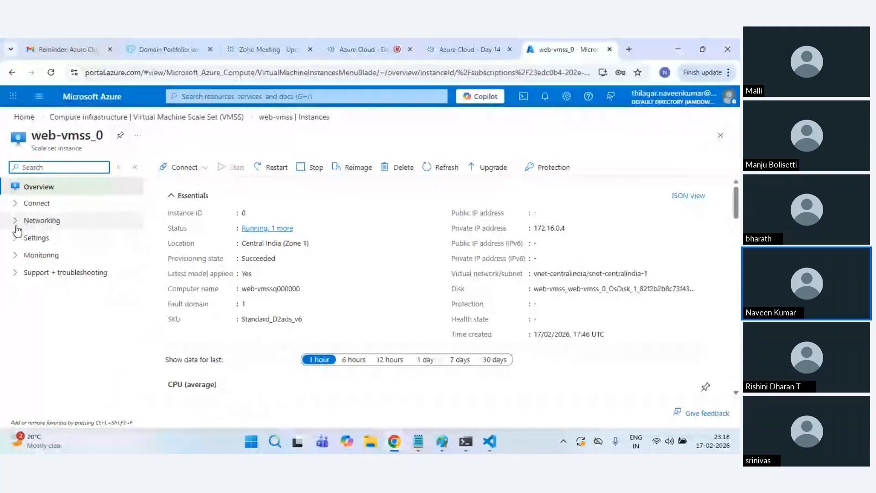
{"action": "left_click", "coordinate": [15, 204]}
{"action": "left_click", "coordinate": [14, 255]}
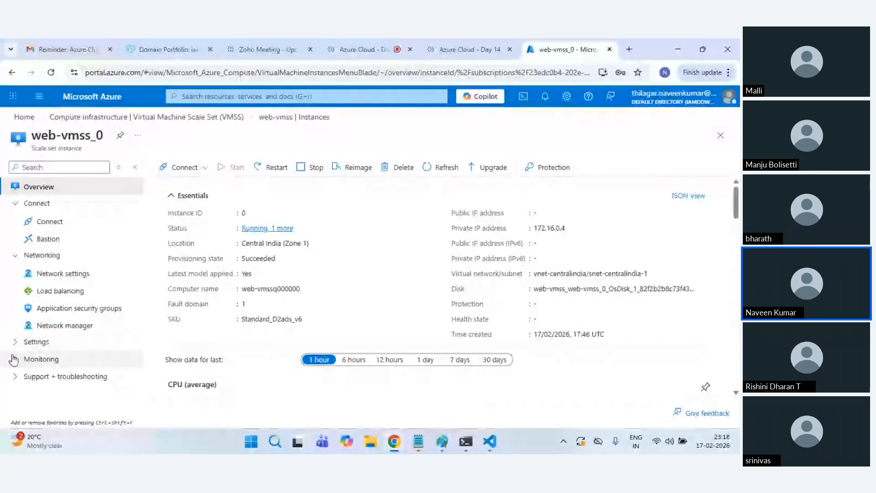
{"action": "left_click", "coordinate": [15, 376]}
{"action": "scroll", "coordinate": [28, 378], "scroll_direction": "down", "scroll_amount": 1}
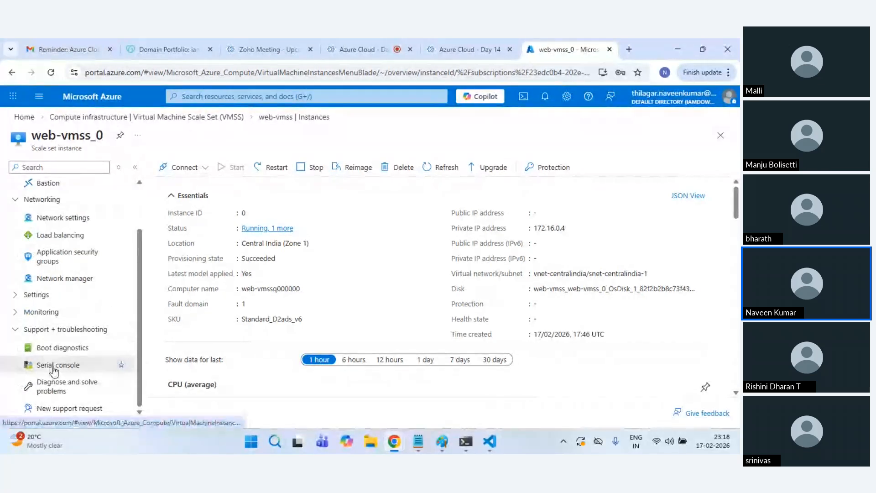
{"action": "left_click", "coordinate": [50, 366]}
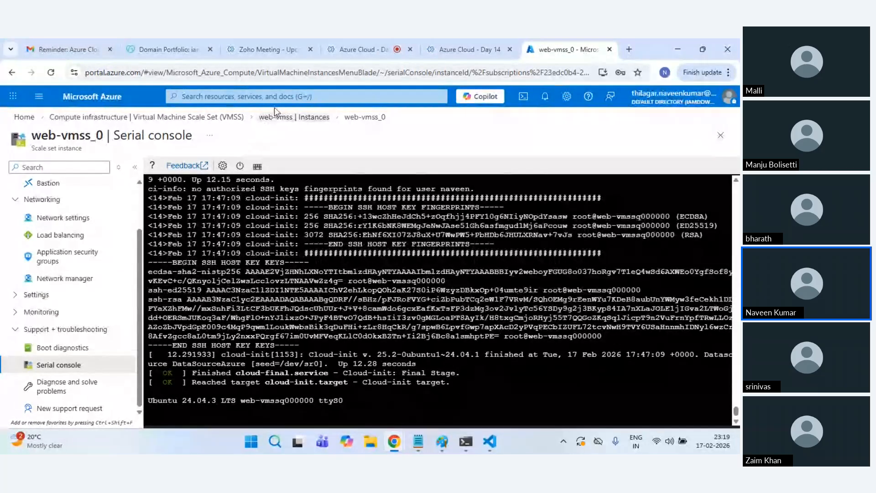
Step: Go back to web-vmss and open its Scaling settings under Availability + scale
{"action": "left_click", "coordinate": [287, 117]}
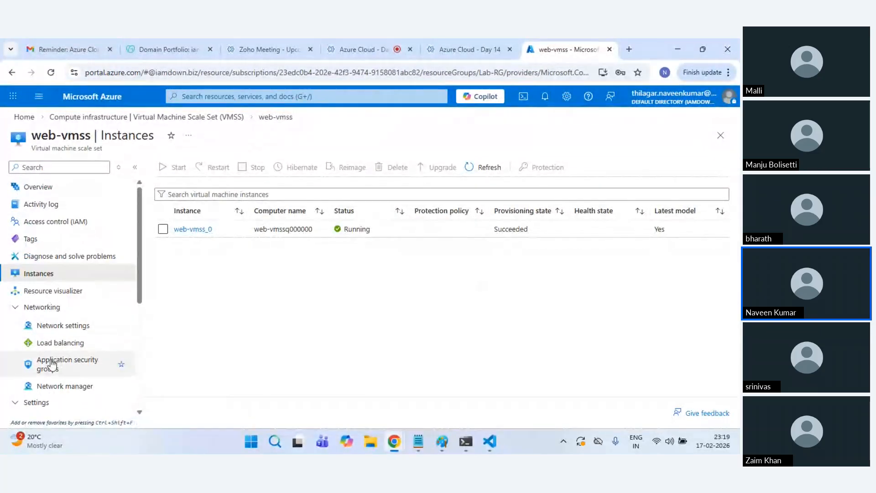
{"action": "scroll", "coordinate": [71, 340], "scroll_direction": "down", "scroll_amount": 2}
{"action": "scroll", "coordinate": [71, 341], "scroll_direction": "down", "scroll_amount": 2}
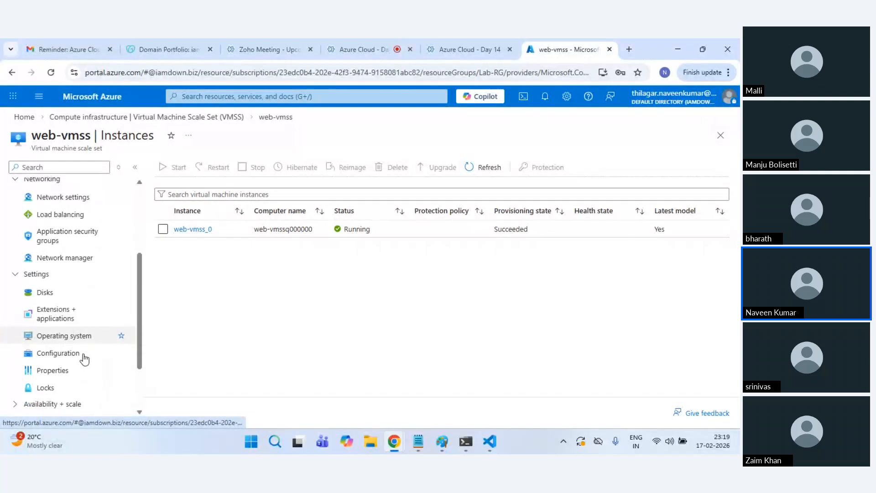
{"action": "left_click", "coordinate": [54, 388]}
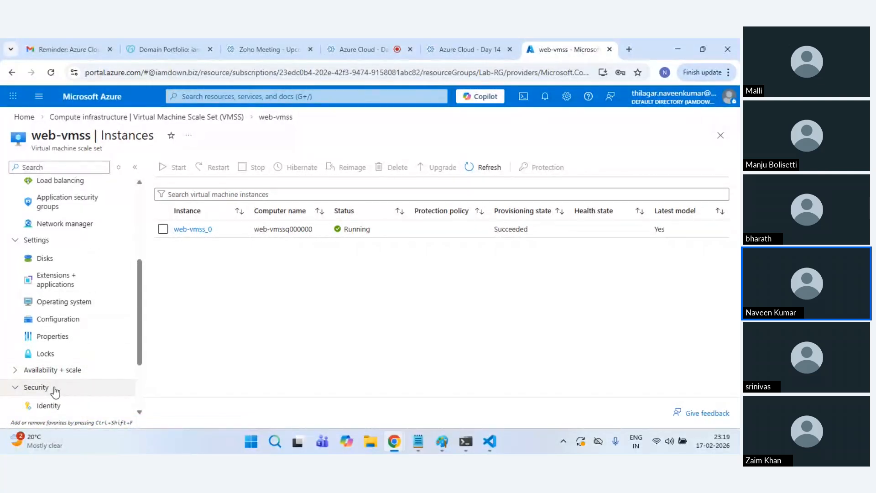
{"action": "scroll", "coordinate": [72, 369], "scroll_direction": "down", "scroll_amount": 3}
{"action": "left_click", "coordinate": [68, 276]}
{"action": "left_click", "coordinate": [64, 297]}
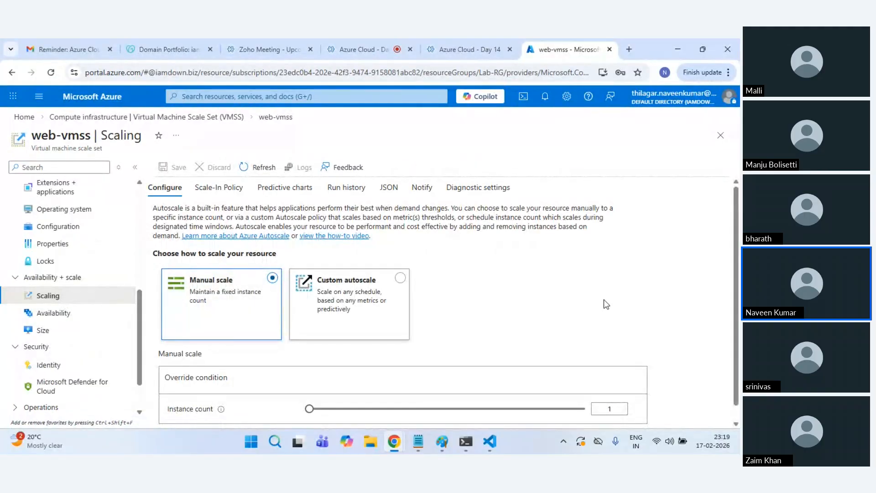
Step: Set the manual instance count to 2 and save
{"action": "scroll", "coordinate": [604, 299], "scroll_direction": "down", "scroll_amount": 1}
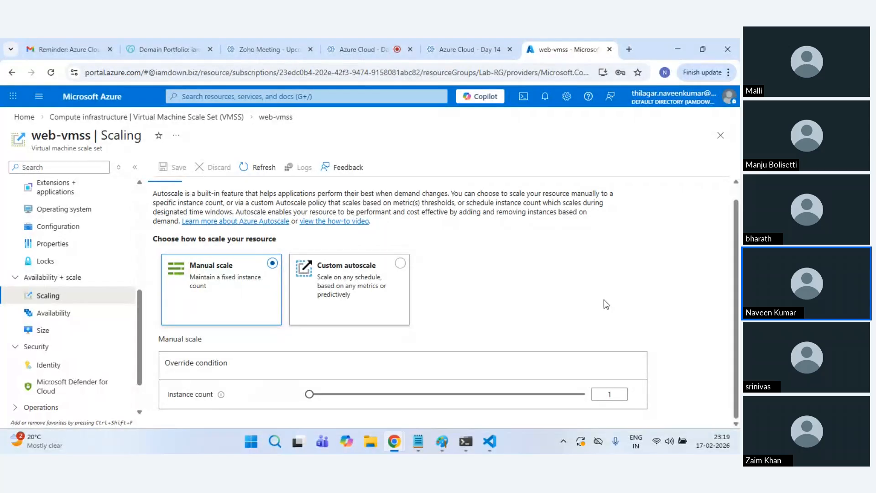
{"action": "scroll", "coordinate": [603, 300], "scroll_direction": "up", "scroll_amount": 1}
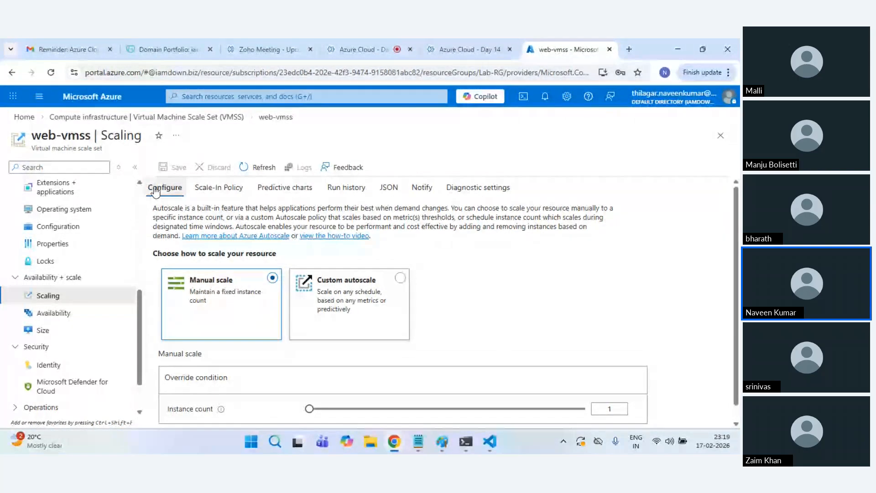
{"action": "scroll", "coordinate": [434, 354], "scroll_direction": "down", "scroll_amount": 1}
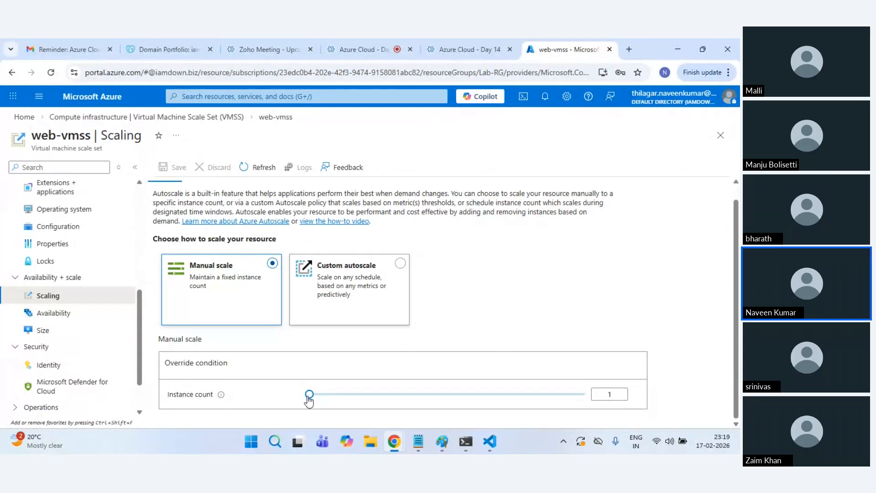
{"action": "left_click_drag", "start_coordinate": [309, 395], "coordinate": [587, 396]}
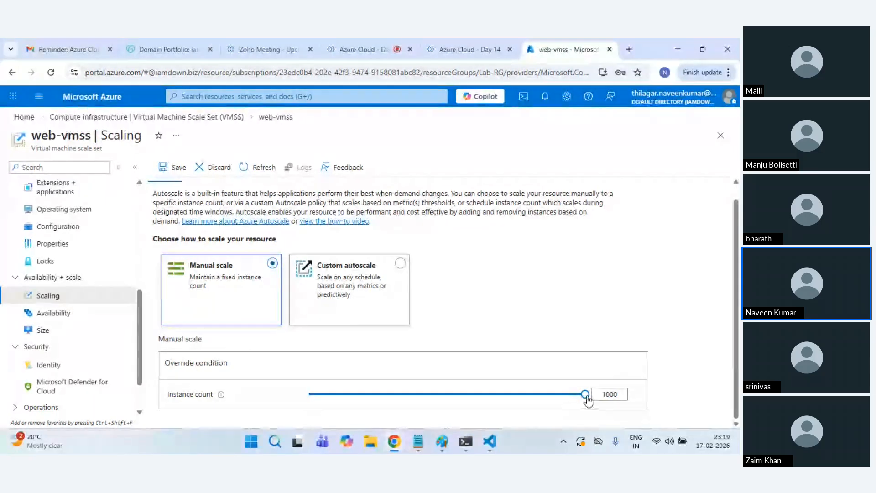
{"action": "left_click_drag", "start_coordinate": [587, 398], "coordinate": [309, 393]}
{"action": "left_click", "coordinate": [620, 394]}
{"action": "key", "text": "BackSpace"}
{"action": "type", "text": "2"}
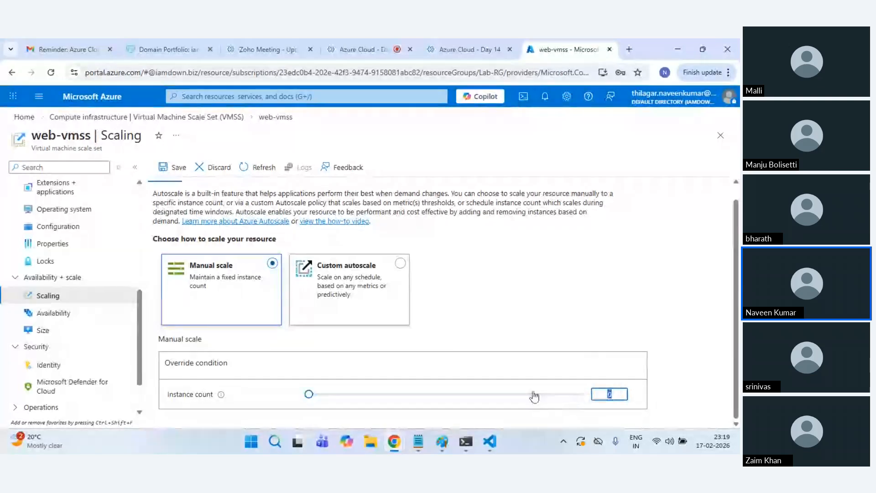
{"action": "left_click", "coordinate": [690, 350]}
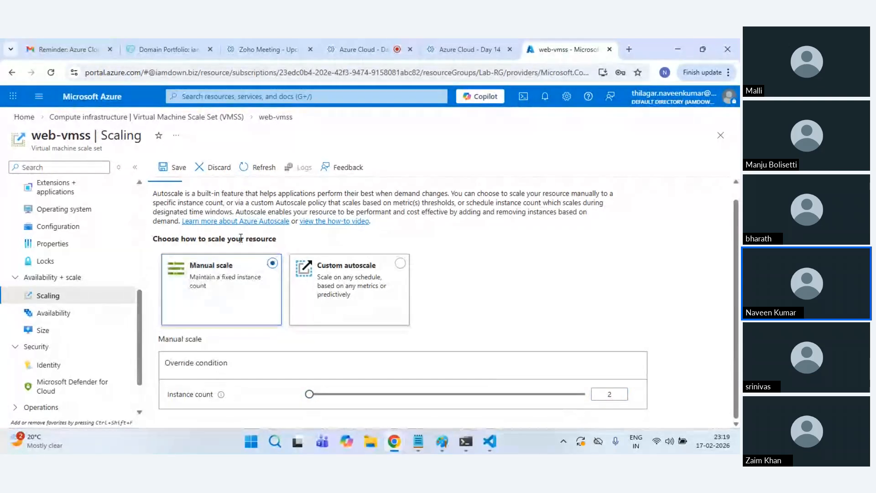
{"action": "left_click", "coordinate": [174, 168]}
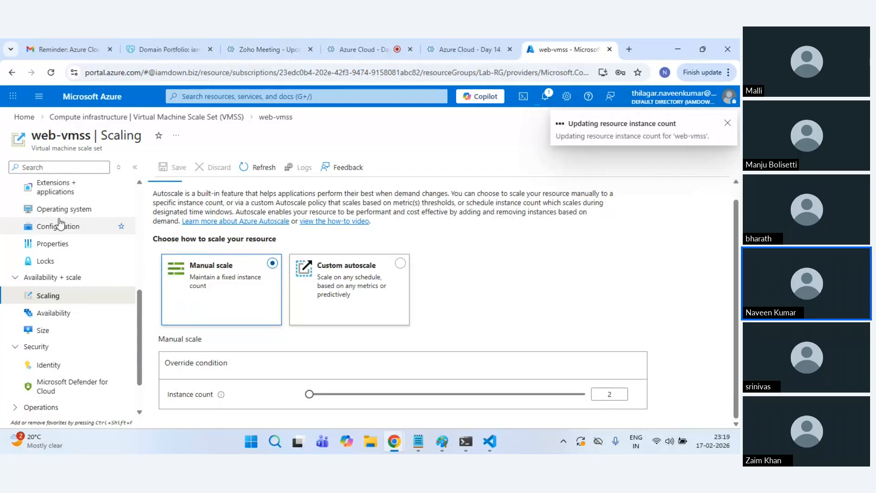
{"action": "scroll", "coordinate": [64, 226], "scroll_direction": "up", "scroll_amount": 10}
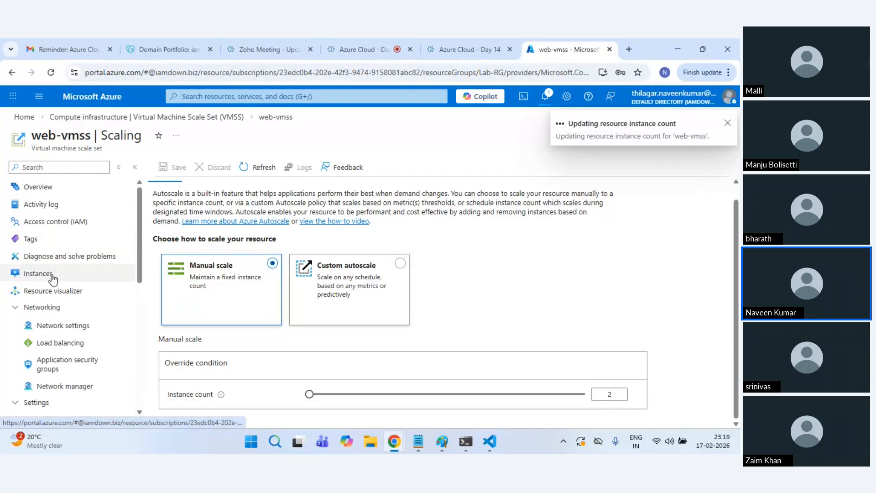
Step: List web-vmss's instances and refresh until web-vmss_1 reports Running and Succeeded
{"action": "left_click", "coordinate": [54, 275]}
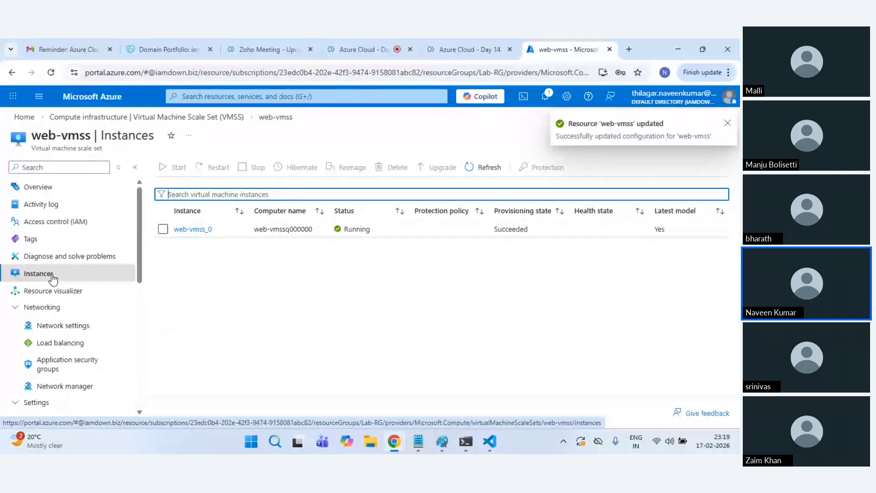
{"action": "left_click", "coordinate": [484, 168]}
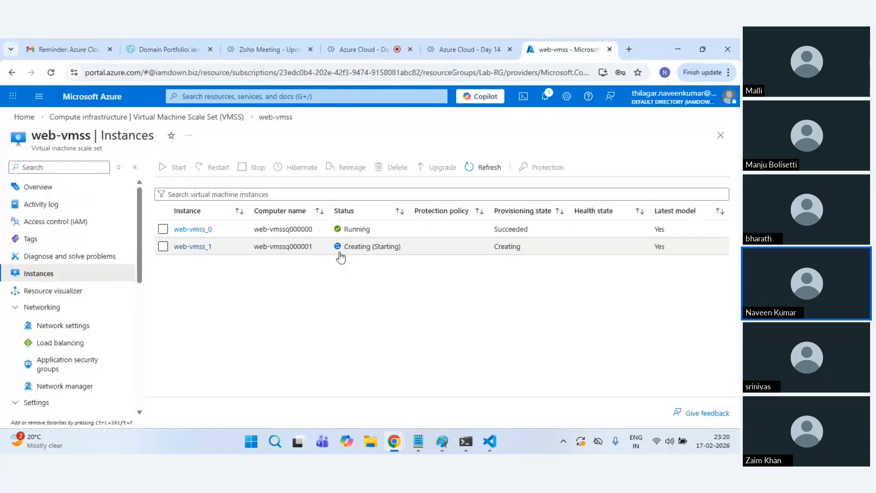
{"action": "left_click", "coordinate": [478, 170]}
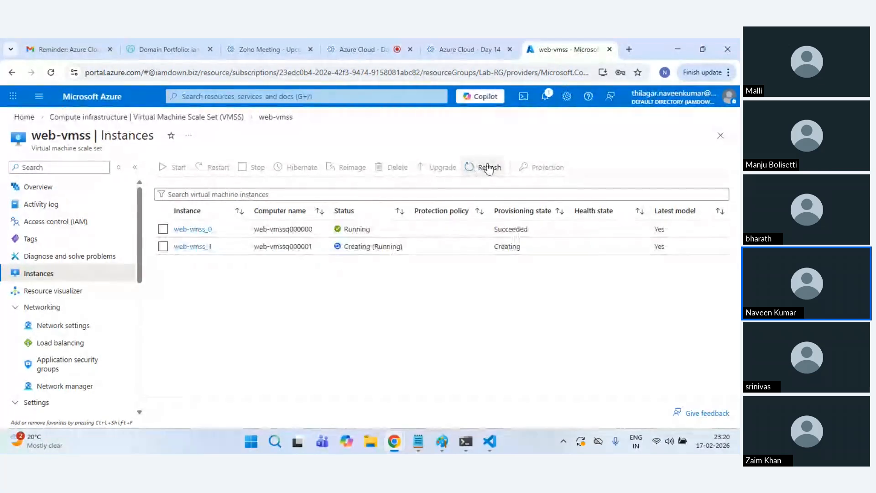
{"action": "left_click", "coordinate": [478, 169]}
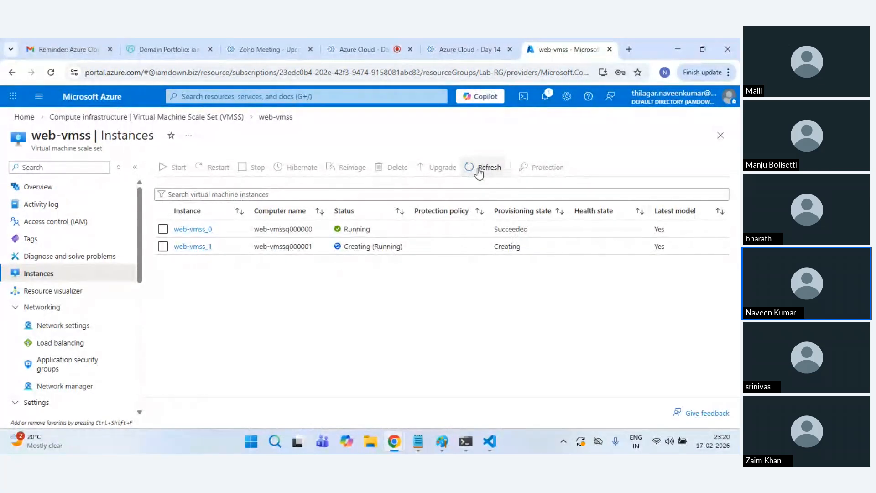
{"action": "left_click", "coordinate": [479, 170]}
{"action": "left_click", "coordinate": [491, 175]}
{"action": "left_click", "coordinate": [491, 175]}
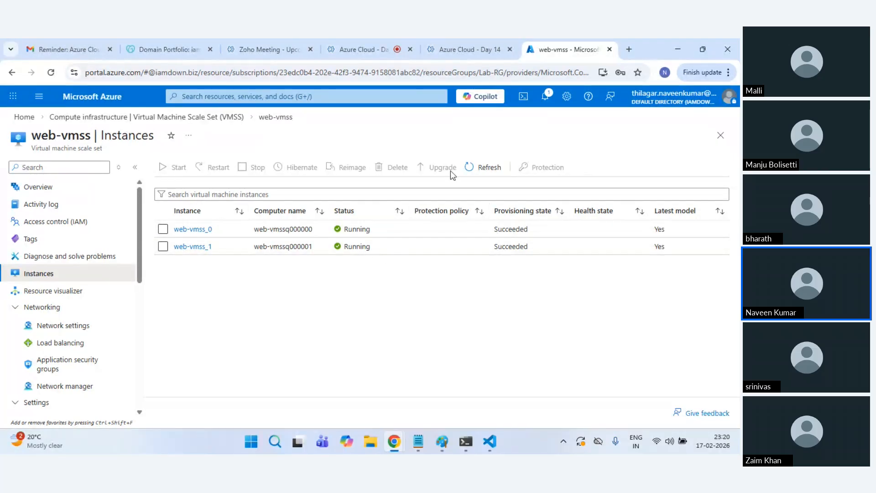
Step: Look over web-vmss's Scaling settings
{"action": "scroll", "coordinate": [72, 345], "scroll_direction": "down", "scroll_amount": 5}
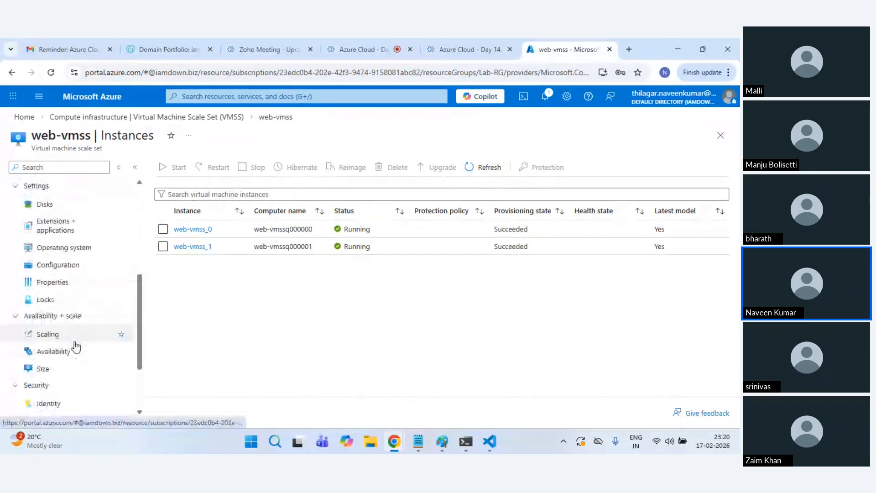
{"action": "left_click", "coordinate": [64, 336]}
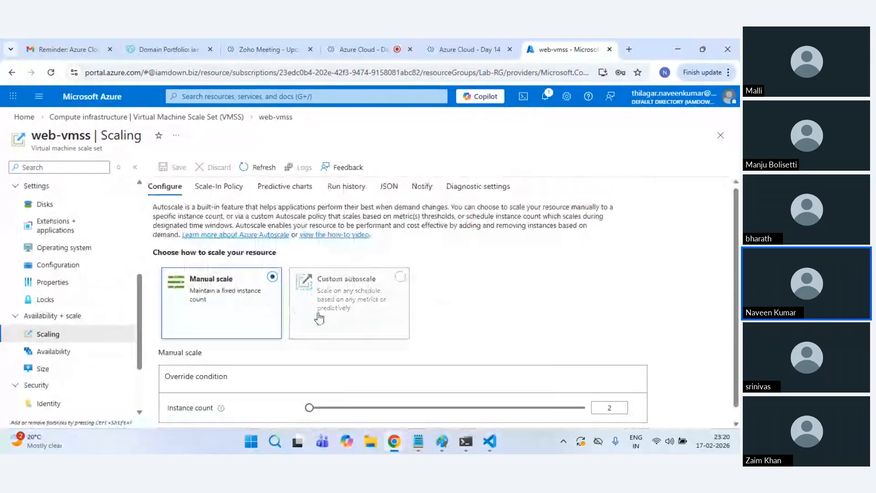
{"action": "scroll", "coordinate": [457, 360], "scroll_direction": "down", "scroll_amount": 1}
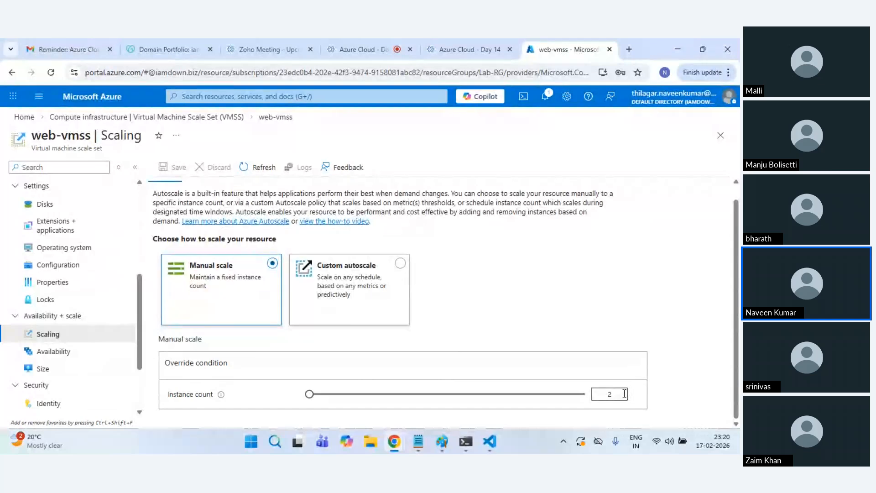
{"action": "scroll", "coordinate": [60, 226], "scroll_direction": "up", "scroll_amount": 3}
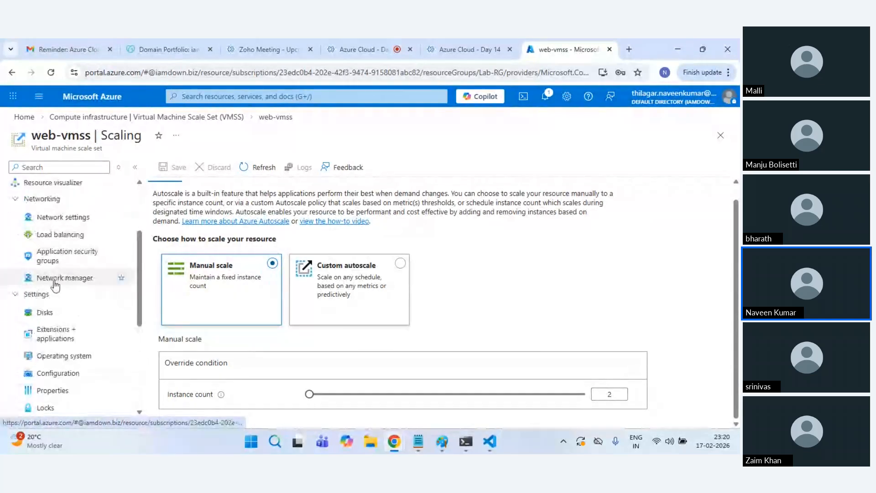
{"action": "scroll", "coordinate": [60, 226], "scroll_direction": "up", "scroll_amount": 3}
Step: Return to the instance list, then view web-vmss's empty Extensions + applications page
{"action": "left_click", "coordinate": [50, 272]}
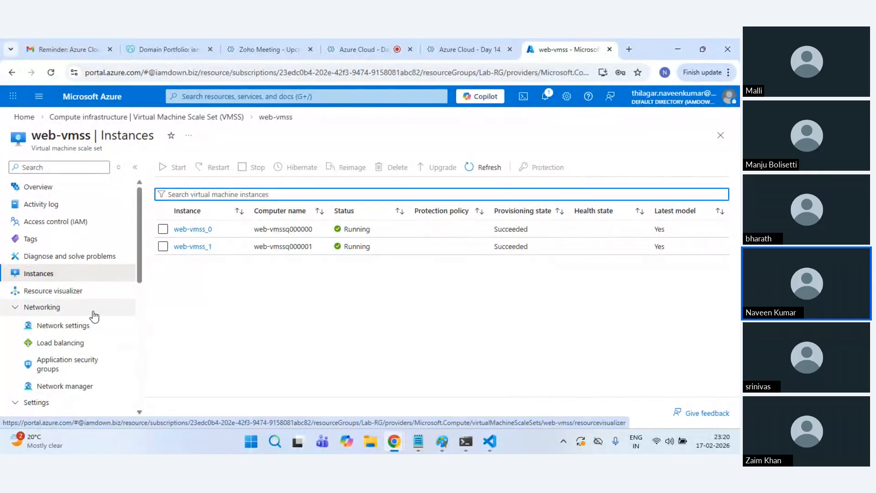
{"action": "scroll", "coordinate": [79, 347], "scroll_direction": "down", "scroll_amount": 3}
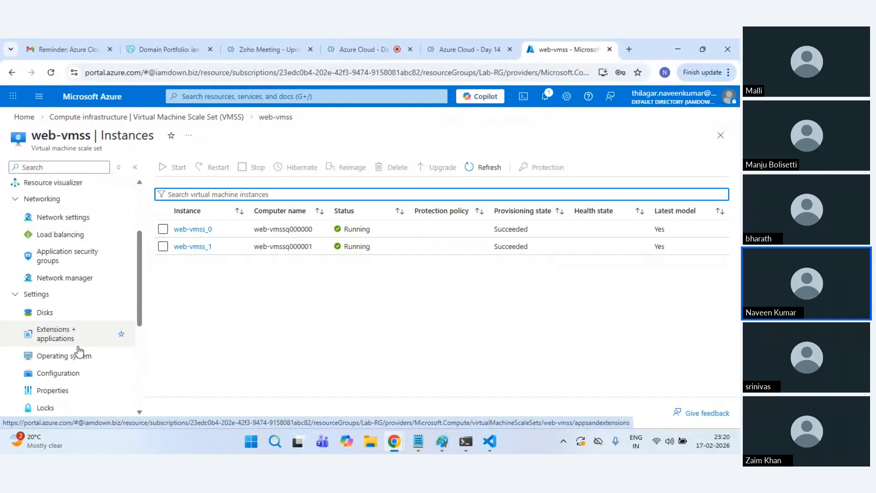
{"action": "left_click", "coordinate": [78, 347]}
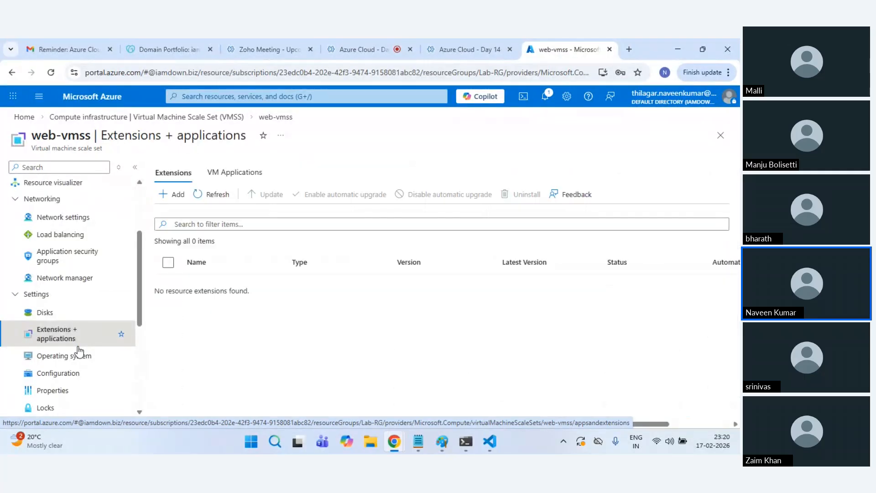
Step: Preview the Advanced tab's extension options for a new virtual machine
{"action": "left_click", "coordinate": [89, 98]}
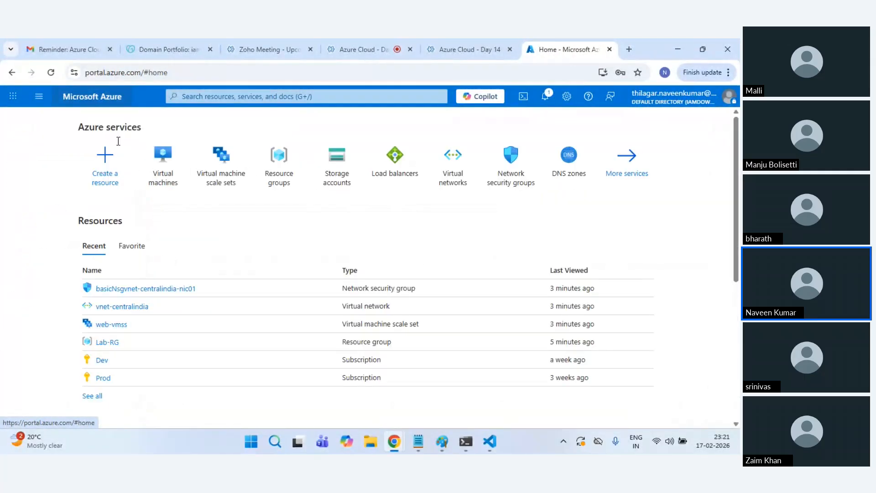
{"action": "left_click", "coordinate": [152, 182]}
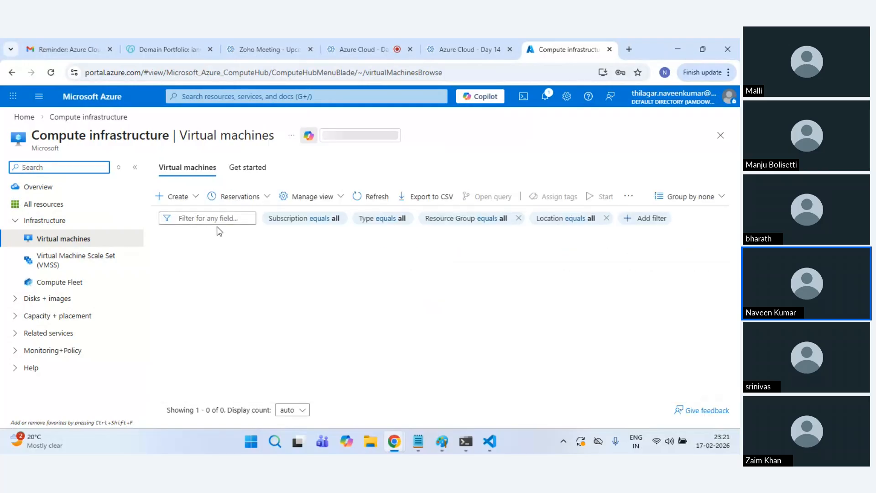
{"action": "left_click", "coordinate": [192, 196]}
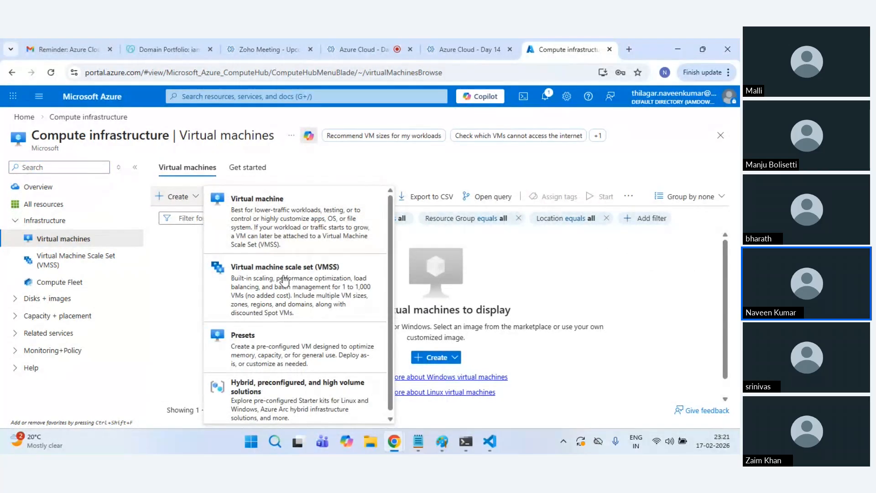
{"action": "left_click", "coordinate": [246, 228]}
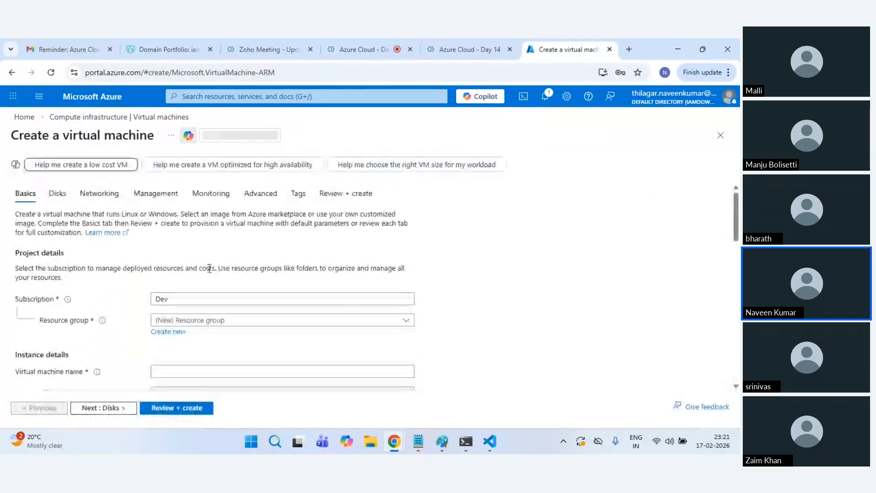
{"action": "left_click", "coordinate": [255, 202]}
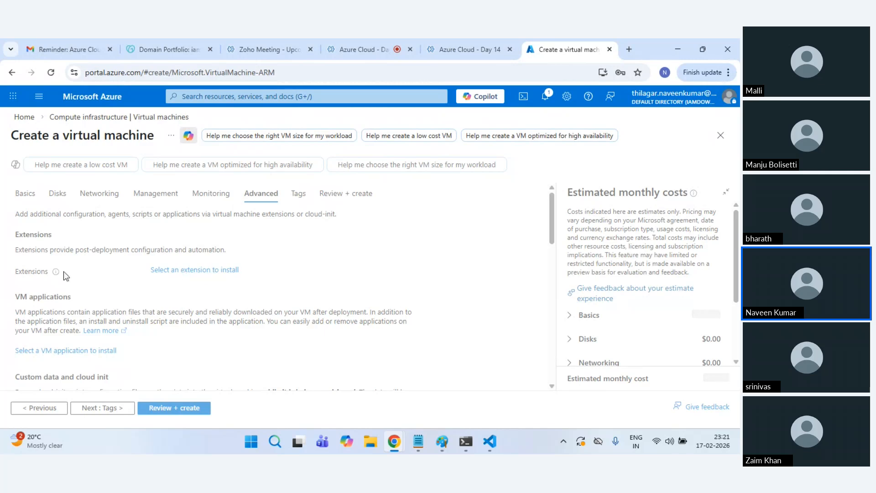
{"action": "left_click_drag", "start_coordinate": [41, 250], "coordinate": [242, 257]}
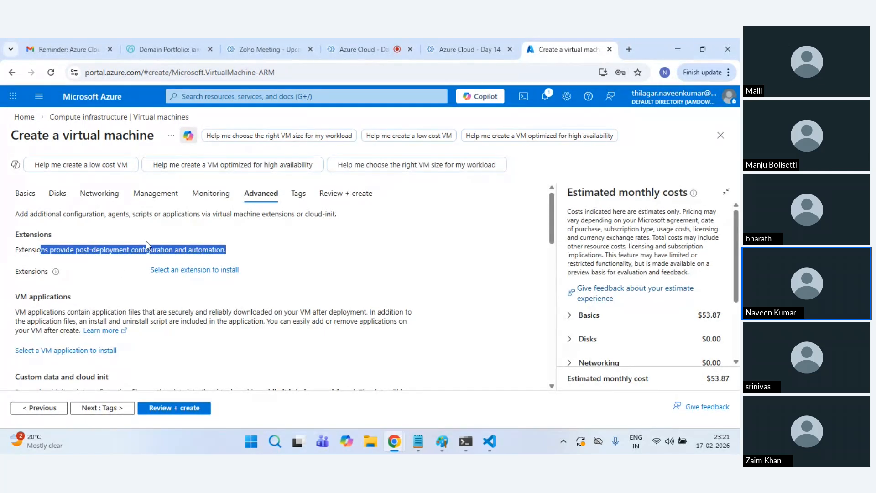
{"action": "scroll", "coordinate": [137, 295], "scroll_direction": "down", "scroll_amount": 1}
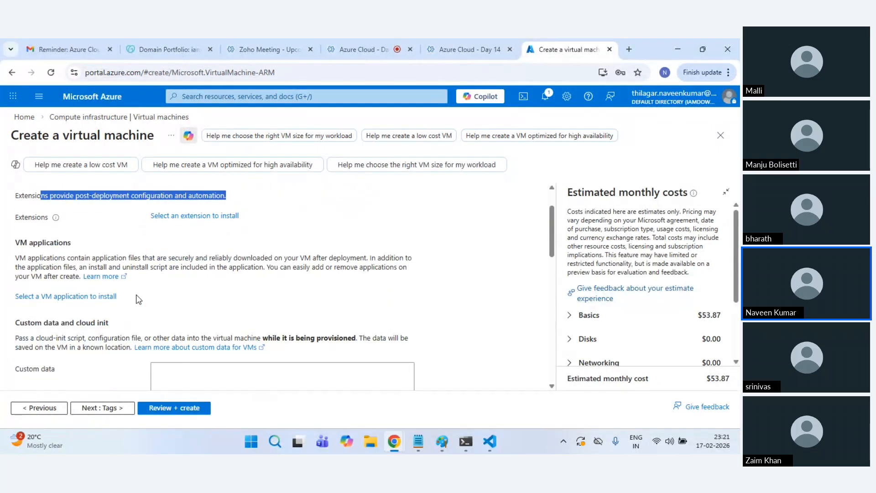
{"action": "scroll", "coordinate": [138, 299], "scroll_direction": "down", "scroll_amount": 2}
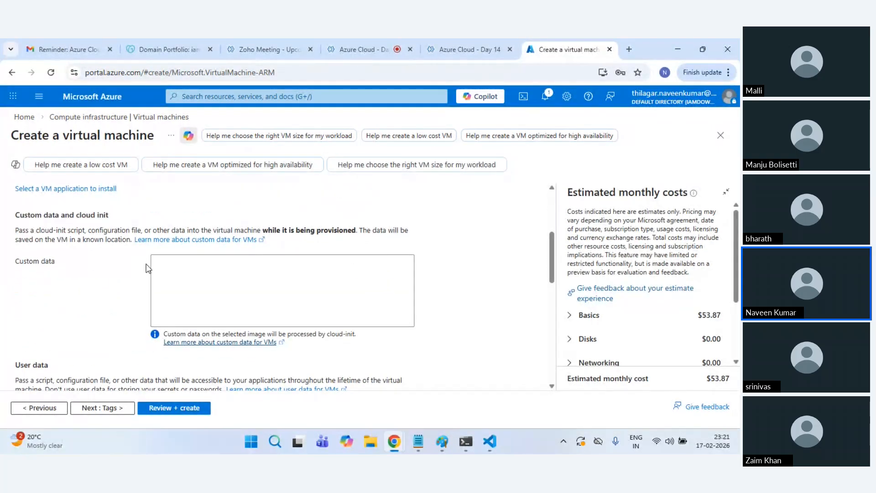
{"action": "scroll", "coordinate": [146, 268], "scroll_direction": "up", "scroll_amount": 3}
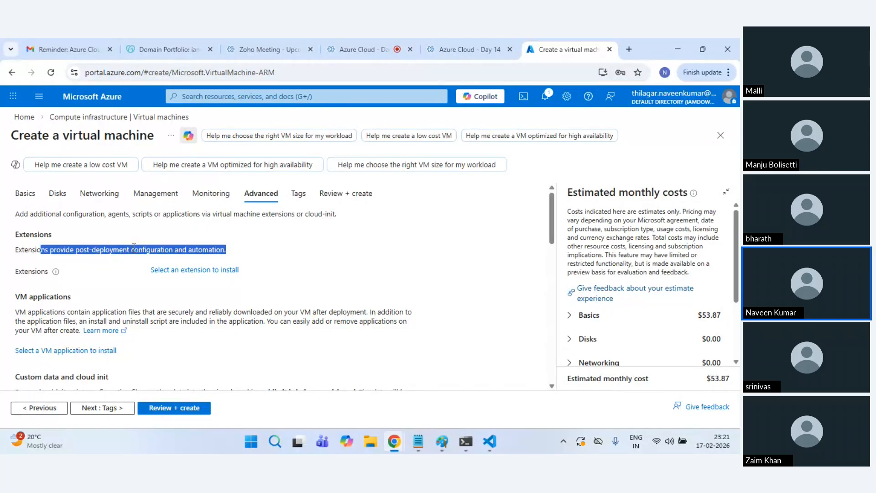
{"action": "scroll", "coordinate": [133, 247], "scroll_direction": "down", "scroll_amount": 3}
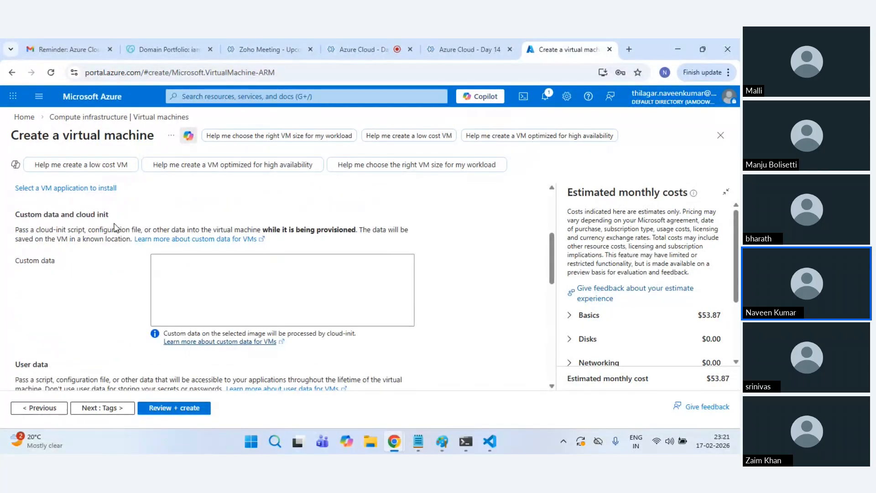
{"action": "scroll", "coordinate": [142, 278], "scroll_direction": "up", "scroll_amount": 3}
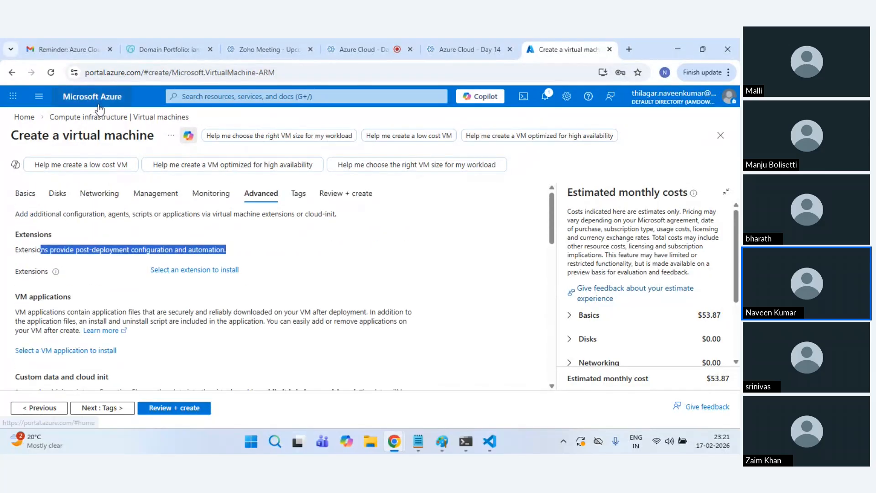
Step: Go back to web-vmss under Virtual machine scale sets and view Extensions + applications
{"action": "left_click", "coordinate": [24, 117]}
{"action": "left_click", "coordinate": [211, 179]}
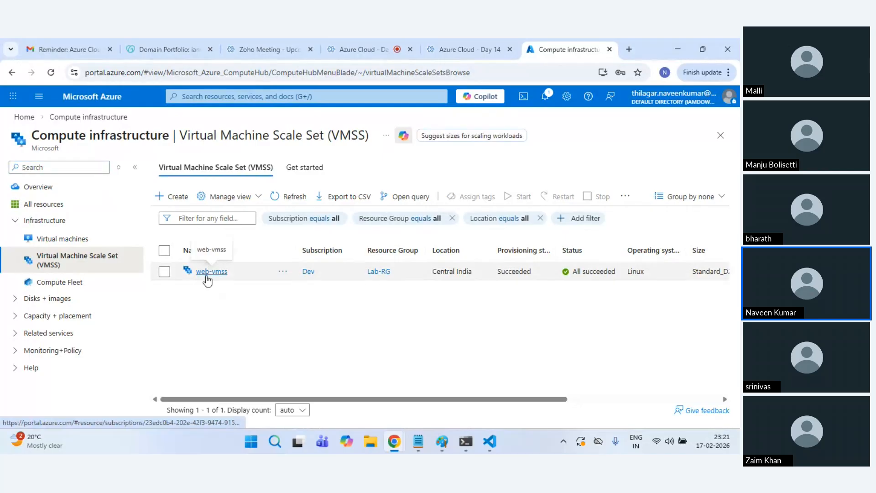
{"action": "left_click", "coordinate": [206, 273]}
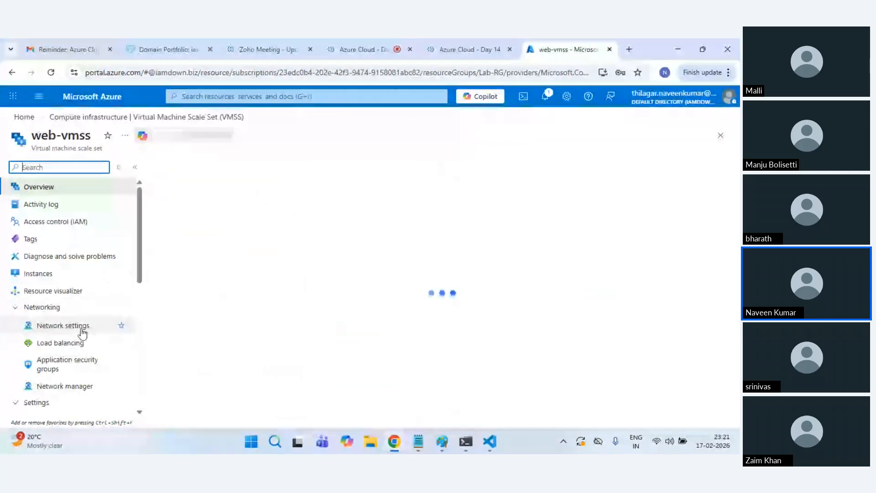
{"action": "scroll", "coordinate": [82, 326], "scroll_direction": "down", "scroll_amount": 3}
{"action": "left_click", "coordinate": [61, 290]}
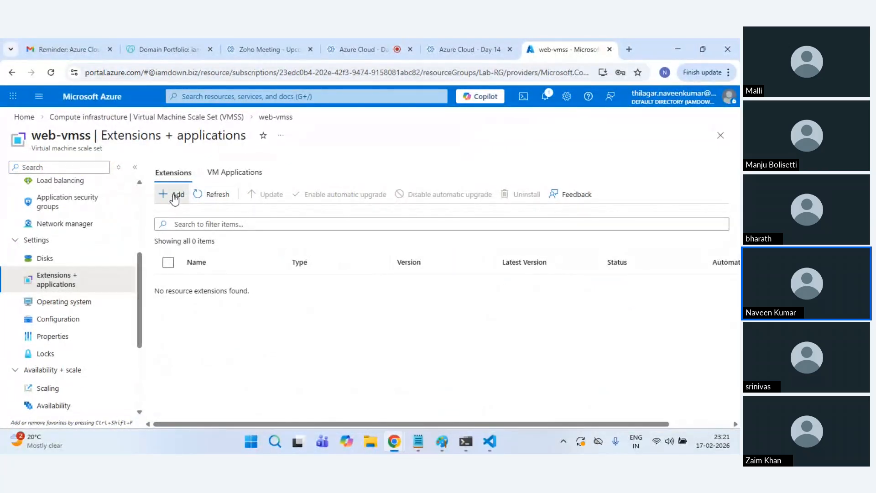
Step: Add an extension to web-vmss, choose Custom script for linux, and continue to its settings
{"action": "left_click", "coordinate": [174, 199]}
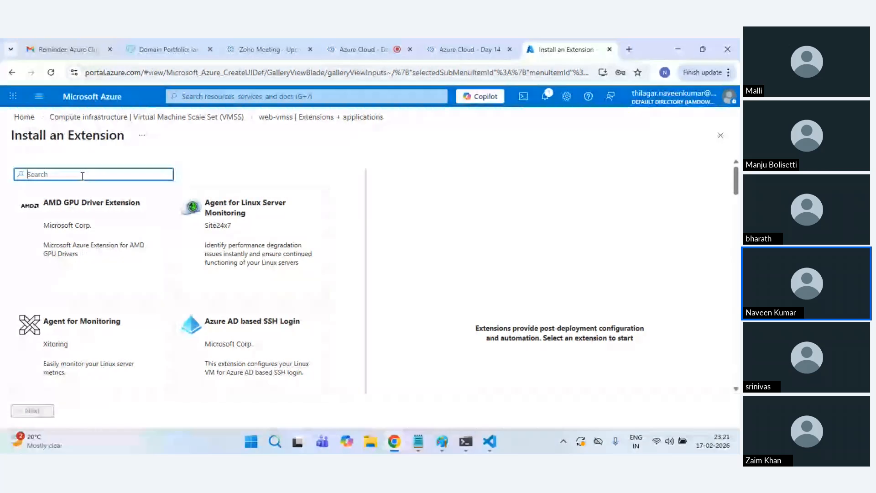
{"action": "type", "text": "Cus"}
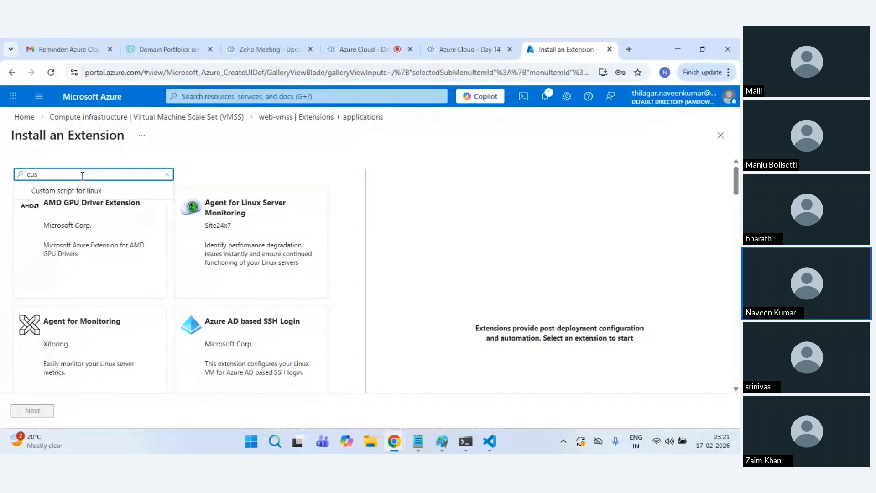
{"action": "left_click", "coordinate": [95, 193]}
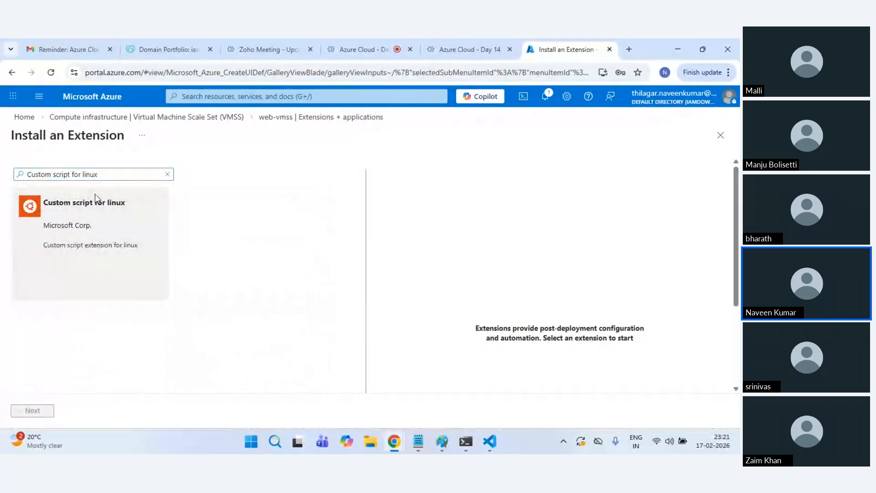
{"action": "left_click", "coordinate": [108, 250]}
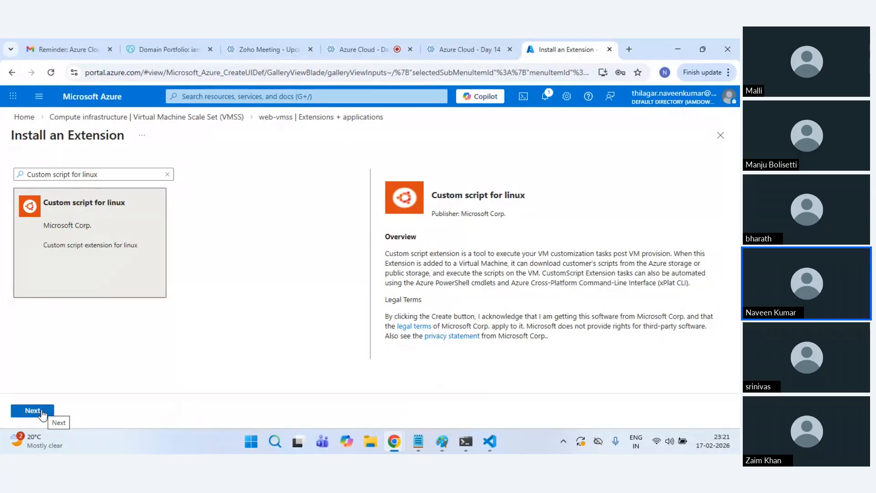
{"action": "left_click", "coordinate": [38, 413]}
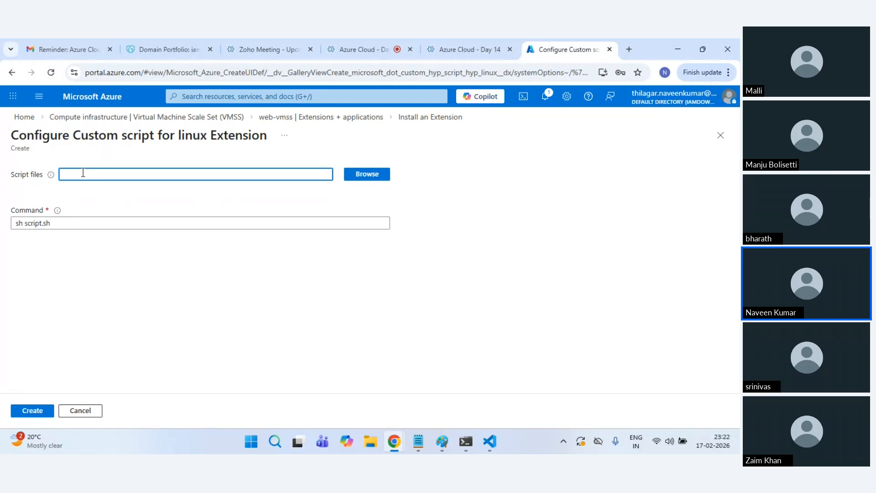
{"action": "left_click", "coordinate": [368, 175]}
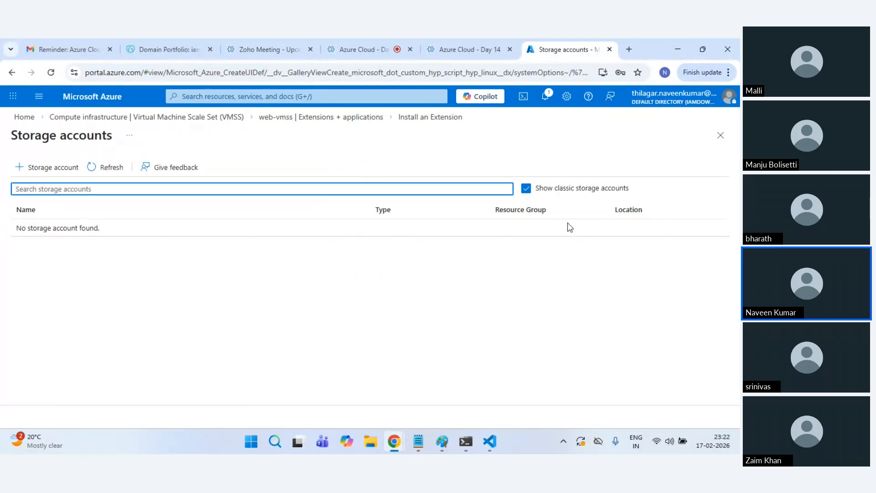
{"action": "left_click", "coordinate": [11, 72]}
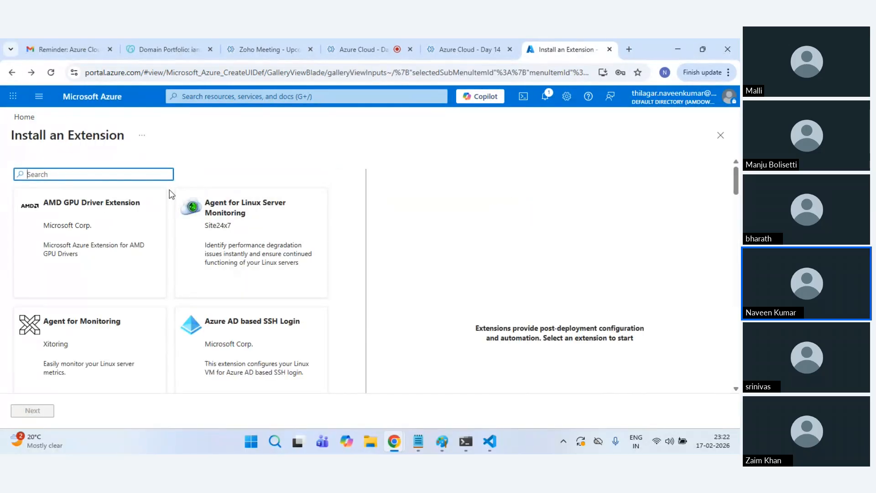
{"action": "type", "text": "scrip"}
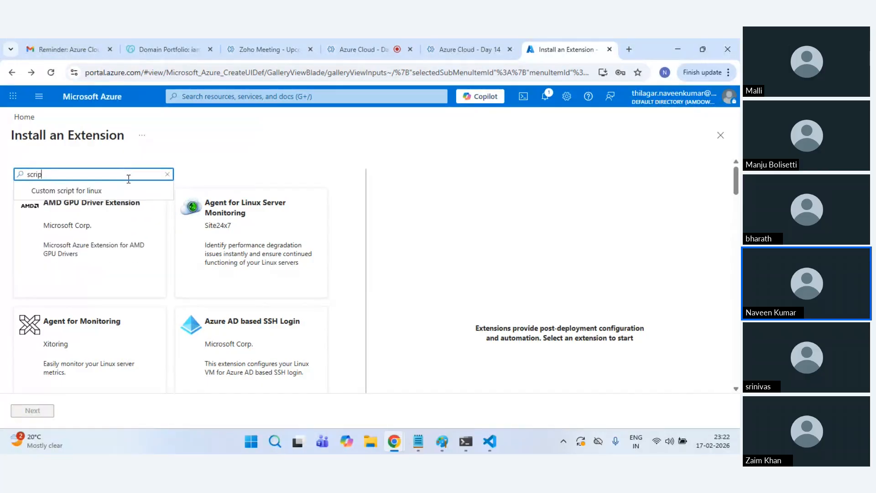
{"action": "left_click", "coordinate": [69, 190]}
{"action": "left_click", "coordinate": [107, 288]}
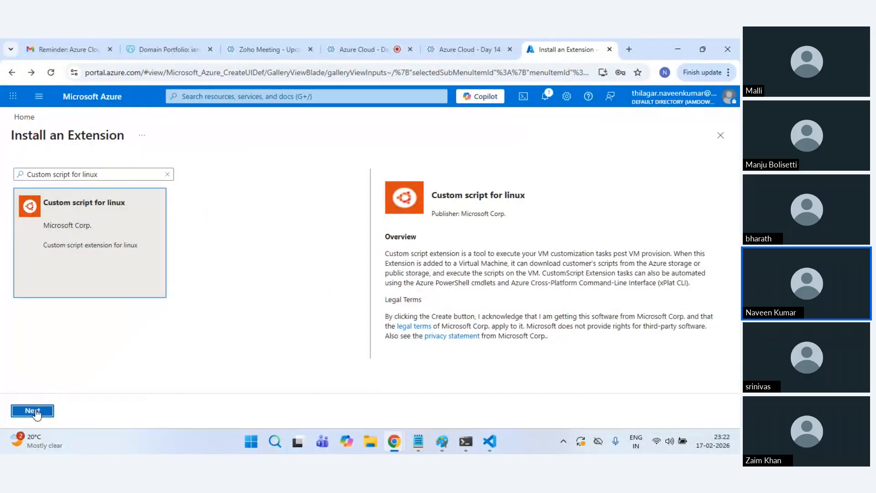
{"action": "left_click", "coordinate": [32, 411]}
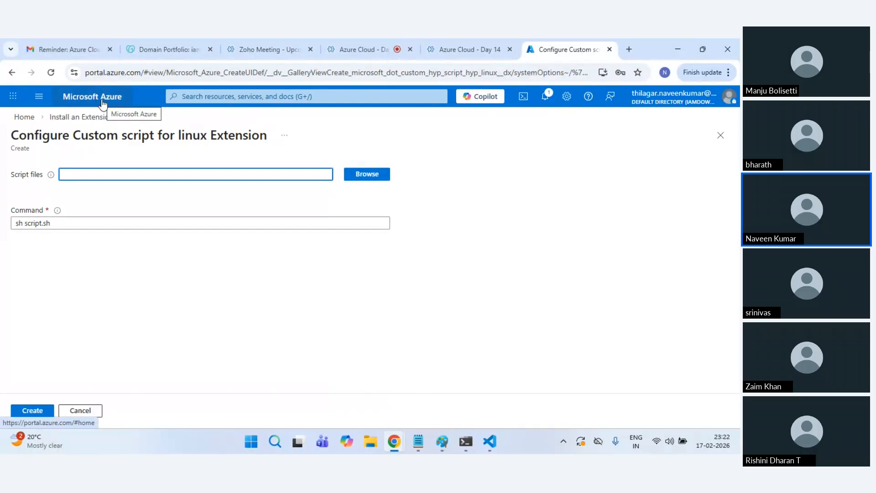
Step: Start a new storage account and name it azurevmss1702
{"action": "left_click", "coordinate": [102, 103]}
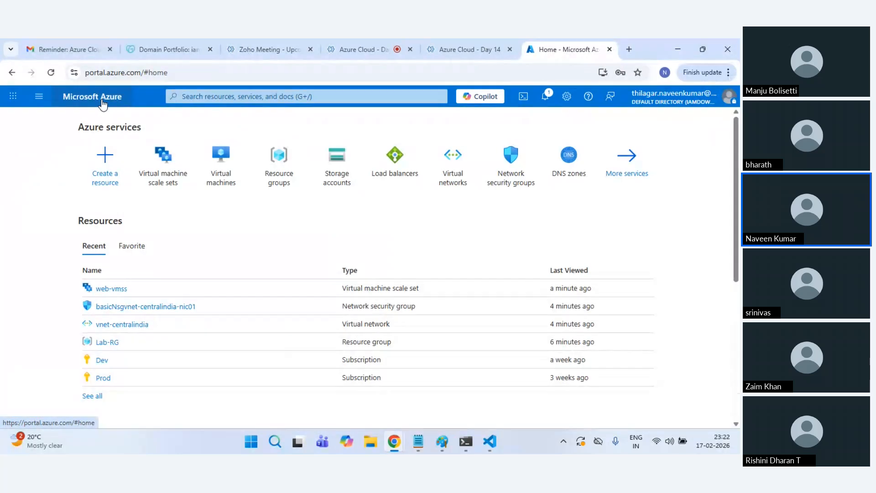
{"action": "left_click", "coordinate": [335, 185]}
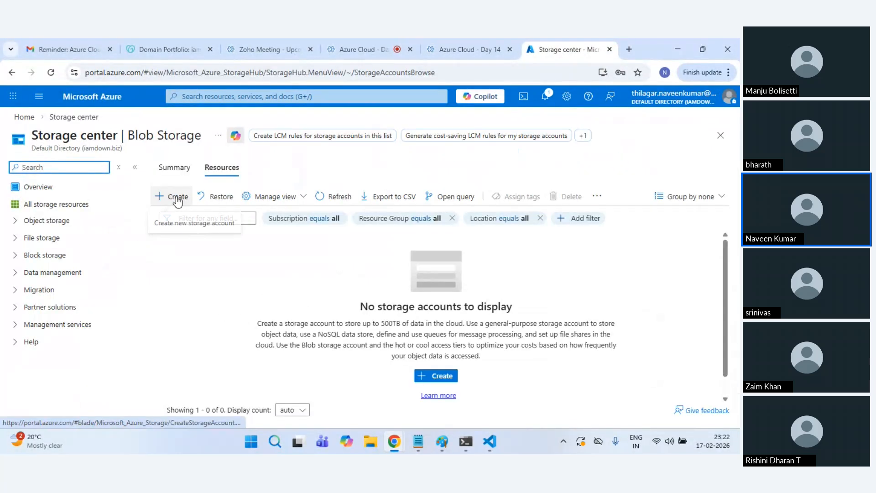
{"action": "left_click", "coordinate": [177, 197]}
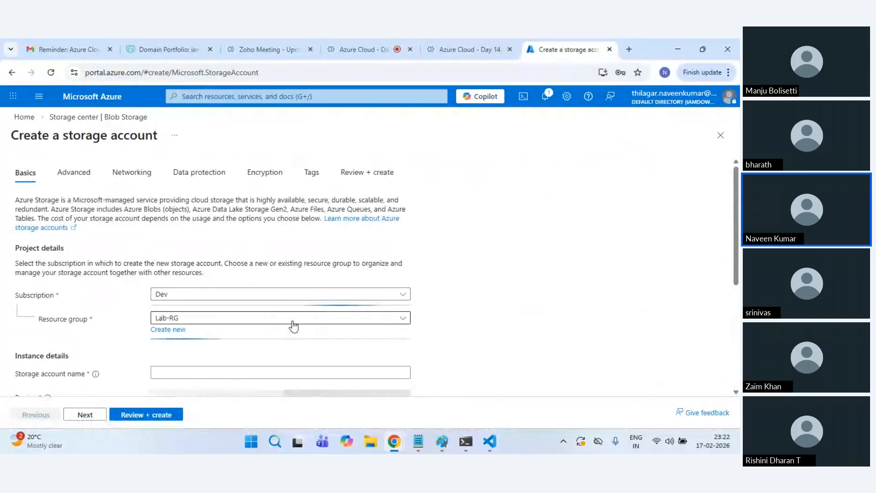
{"action": "scroll", "coordinate": [270, 332], "scroll_direction": "down", "scroll_amount": 1}
{"action": "left_click", "coordinate": [181, 319]}
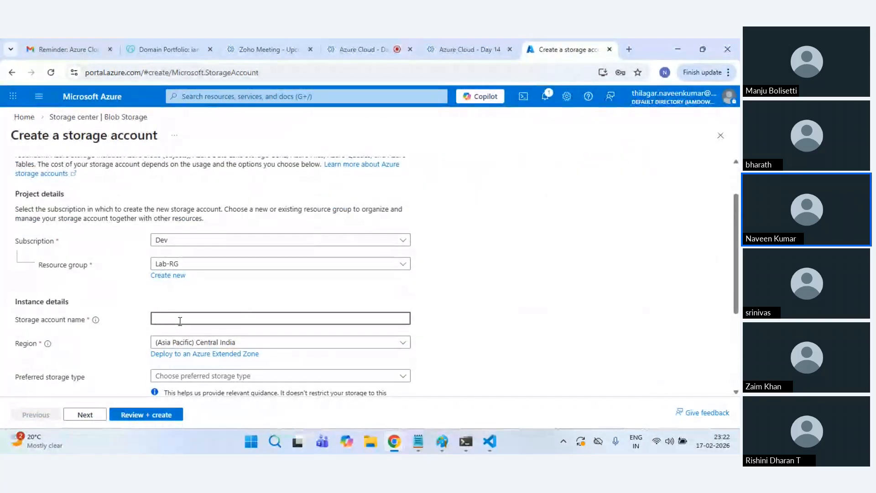
{"action": "type", "text": "azure"}
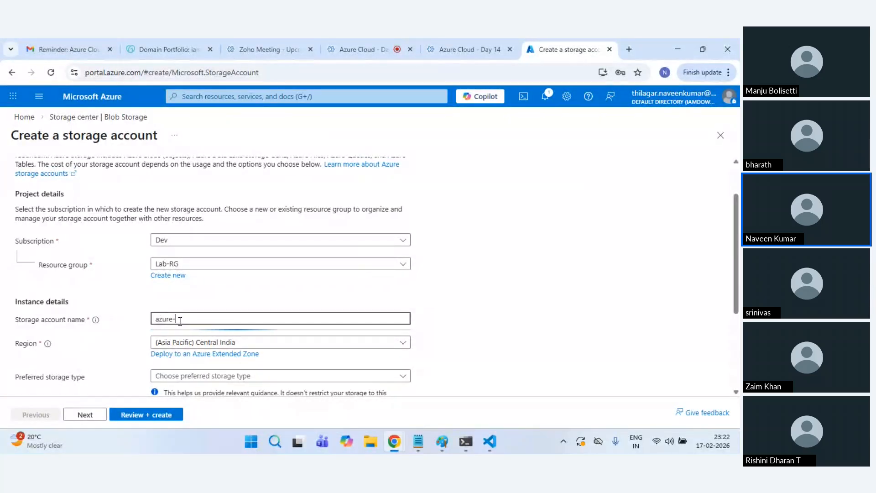
{"action": "type", "text": "vmss"}
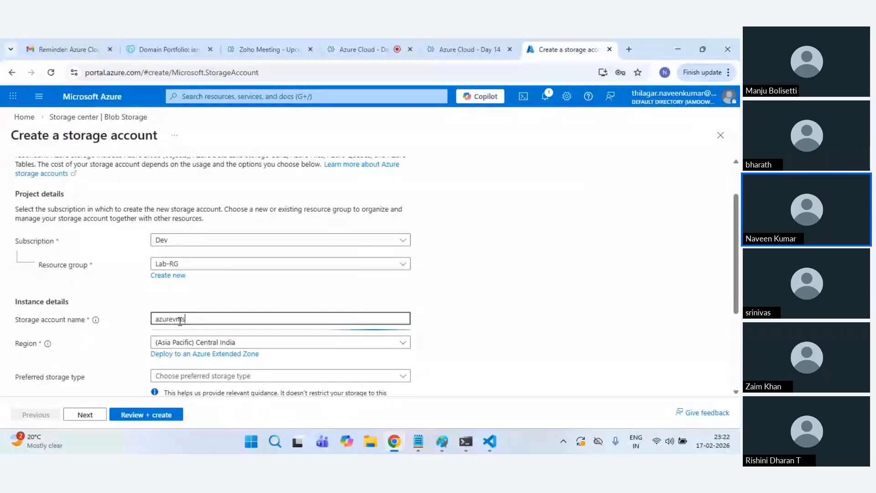
{"action": "type", "text": "1202"}
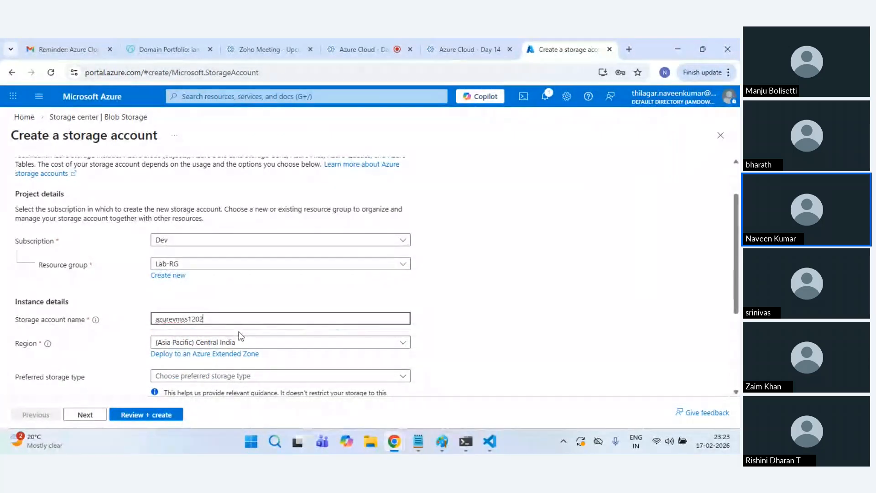
{"action": "type", "text": "7"}
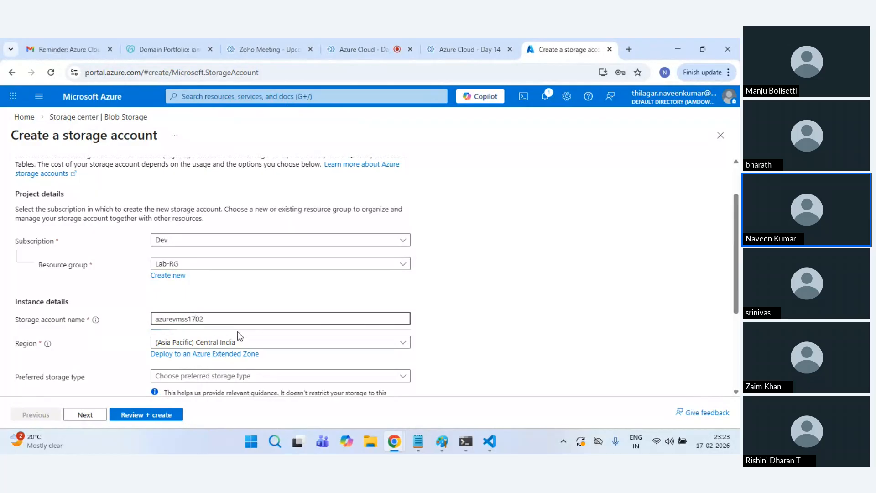
{"action": "left_click", "coordinate": [456, 320]}
Step: Set redundancy to locally-redundant storage (LRS), then review and create the account
{"action": "scroll", "coordinate": [457, 321], "scroll_direction": "down", "scroll_amount": 3}
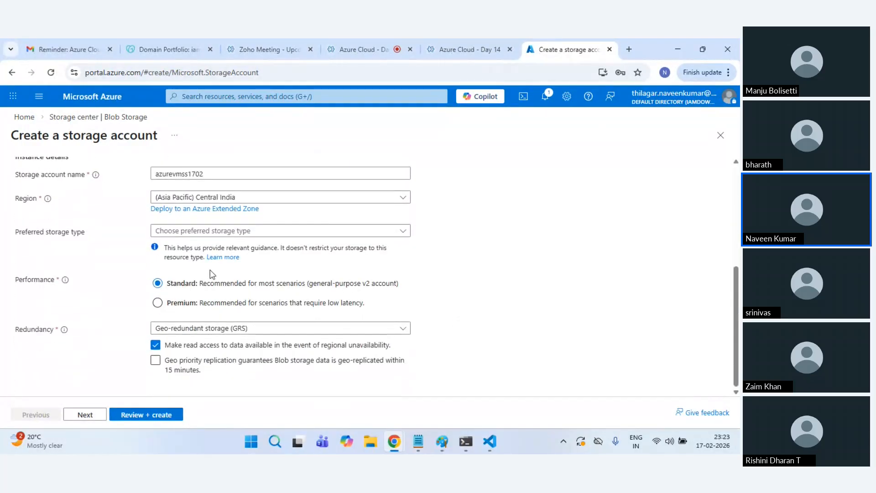
{"action": "left_click", "coordinate": [222, 327]}
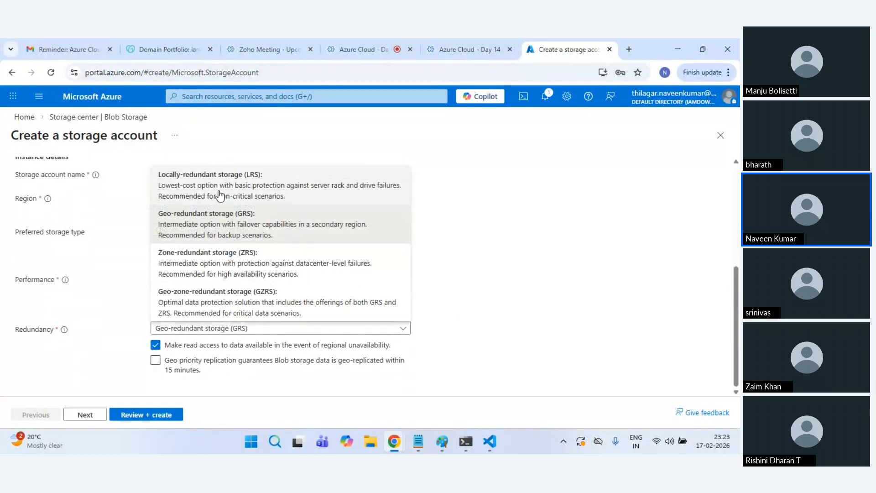
{"action": "left_click", "coordinate": [225, 194]}
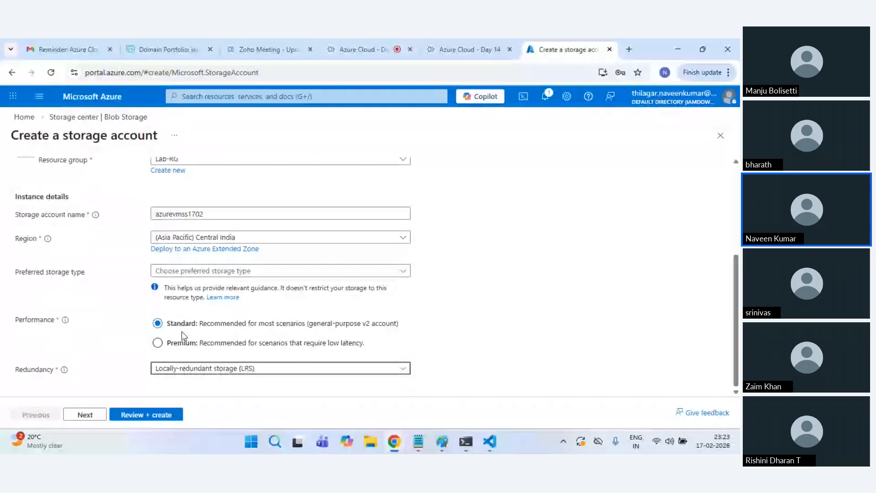
{"action": "left_click", "coordinate": [87, 415]}
{"action": "left_click", "coordinate": [150, 415]}
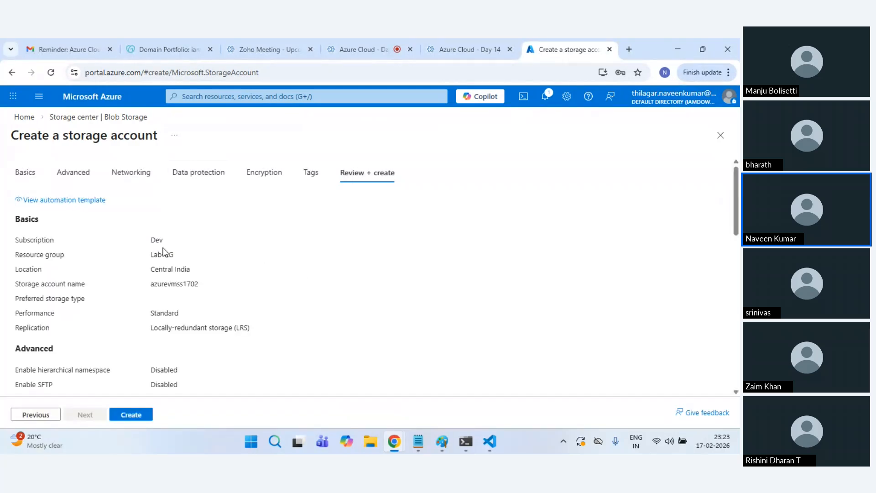
{"action": "left_click", "coordinate": [137, 413]}
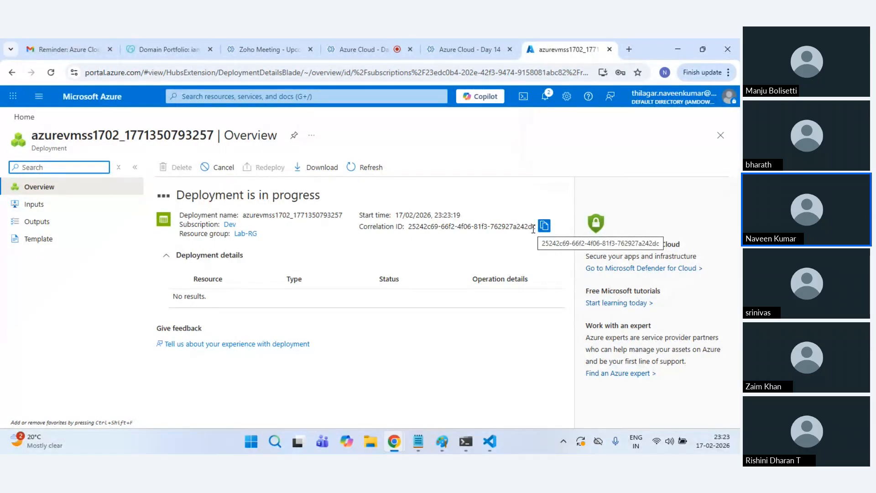
Step: Open main.sh and highlight the nginx install lines, index.html heredoc and NAME hostname variable
{"action": "left_click", "coordinate": [487, 445]}
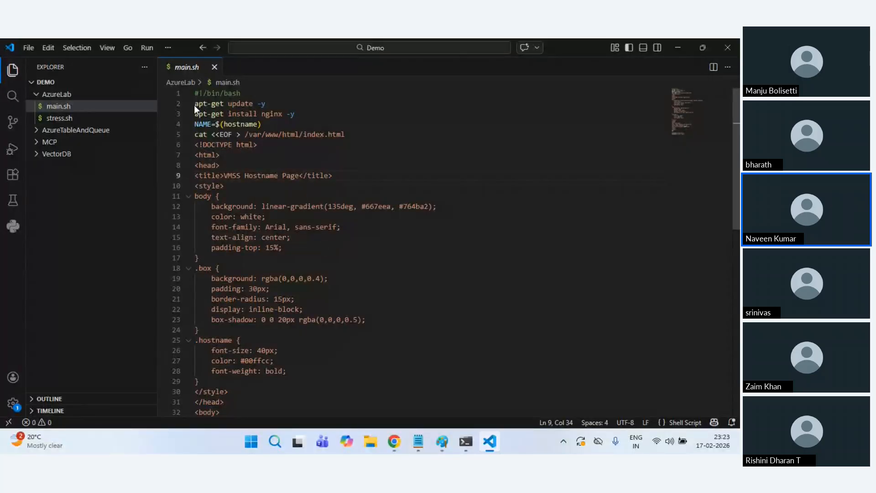
{"action": "mouse_move", "coordinate": [194, 105]}
{"action": "left_mouse_down"}
{"action": "mouse_move", "coordinate": [307, 114]}
{"action": "mouse_move", "coordinate": [186, 107]}
{"action": "left_mouse_up"}
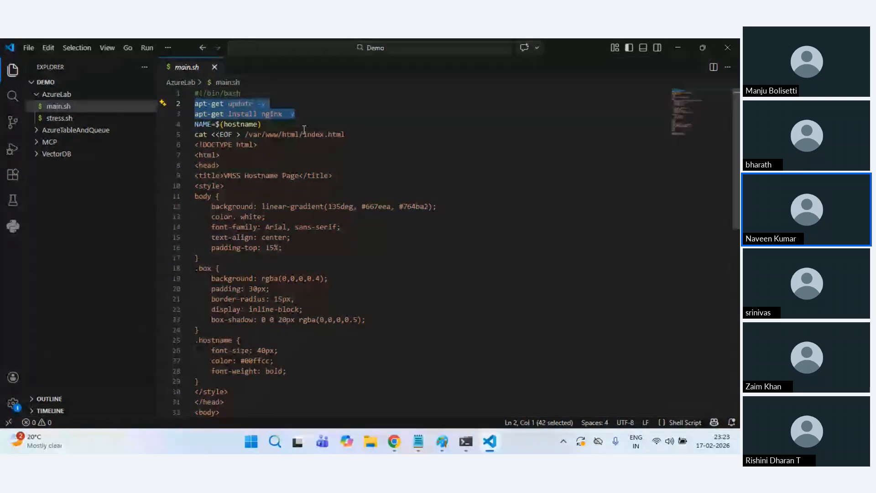
{"action": "left_click", "coordinate": [321, 147]}
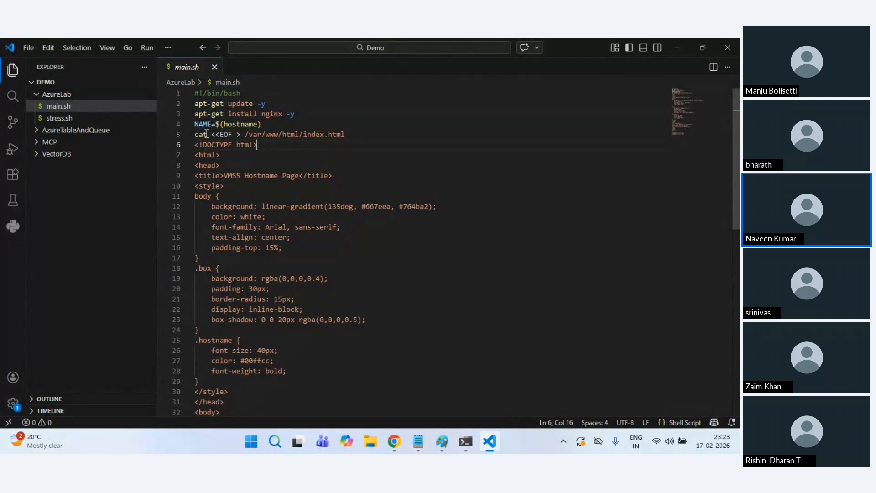
{"action": "left_click", "coordinate": [195, 124]}
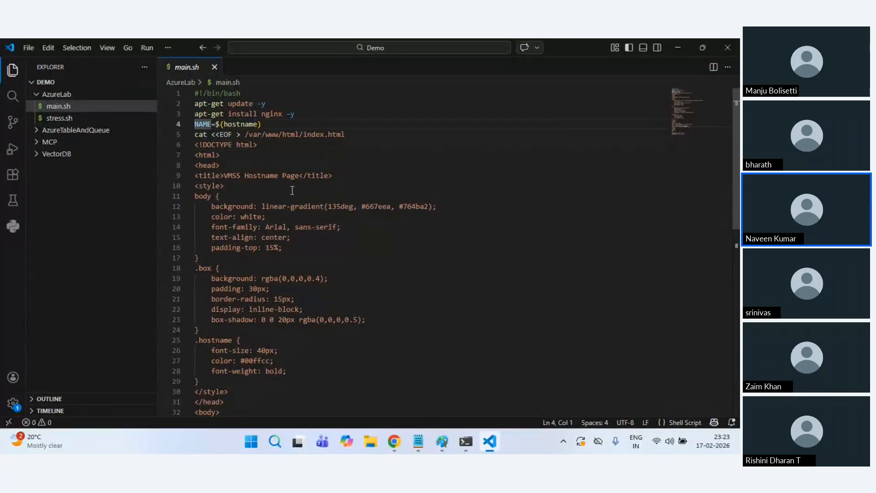
Step: Highlight the systemctl lines that enable and restart nginx at the end of main.sh
{"action": "scroll", "coordinate": [267, 199], "scroll_direction": "down", "scroll_amount": 1}
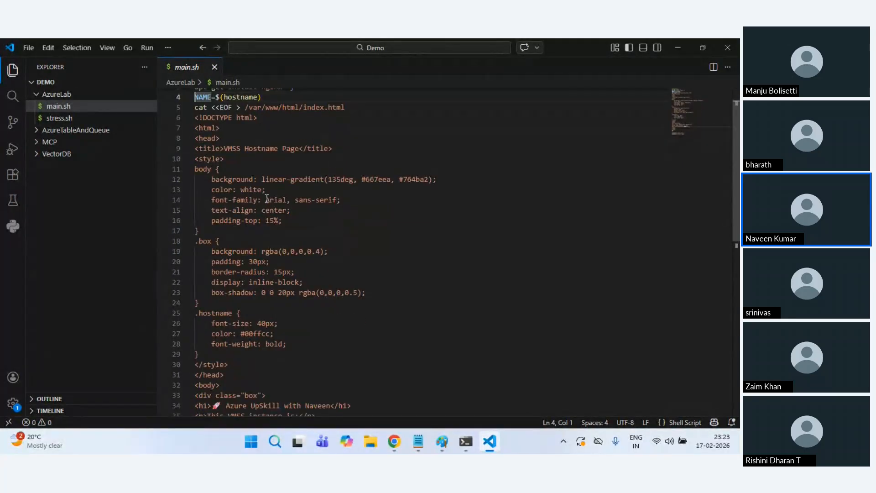
{"action": "scroll", "coordinate": [267, 199], "scroll_direction": "down", "scroll_amount": 3}
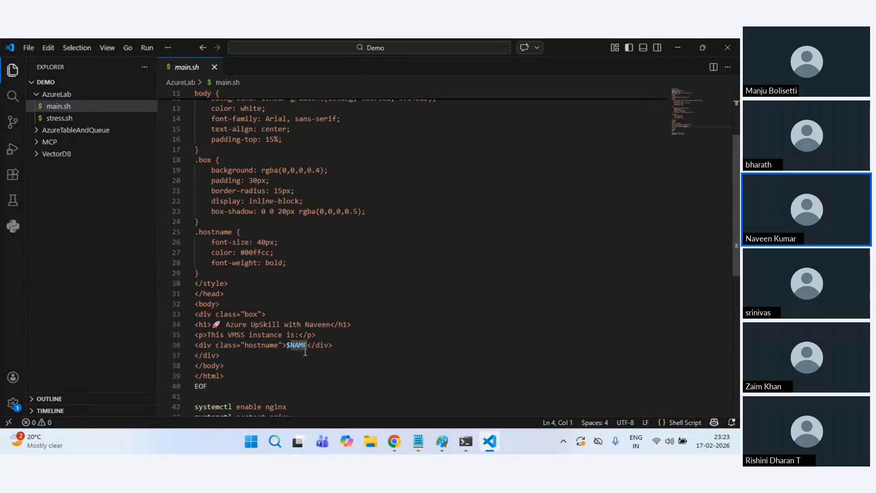
{"action": "scroll", "coordinate": [252, 226], "scroll_direction": "up", "scroll_amount": 4}
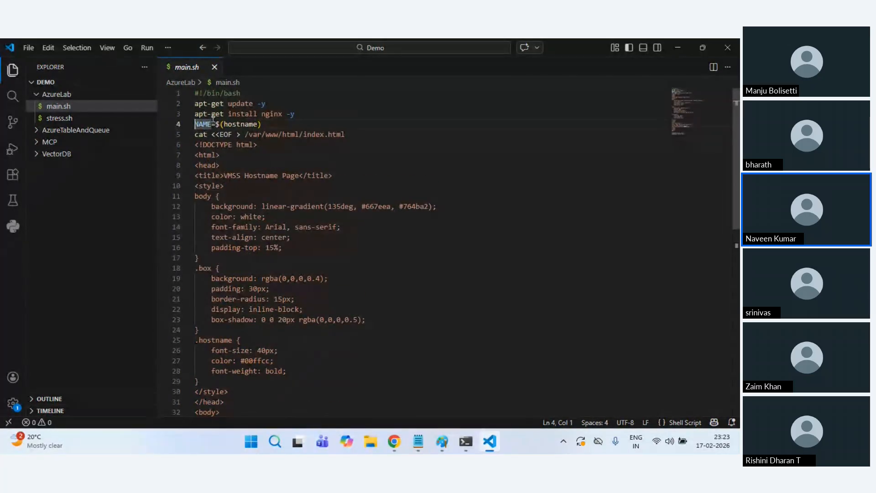
{"action": "scroll", "coordinate": [263, 137], "scroll_direction": "down", "scroll_amount": 4}
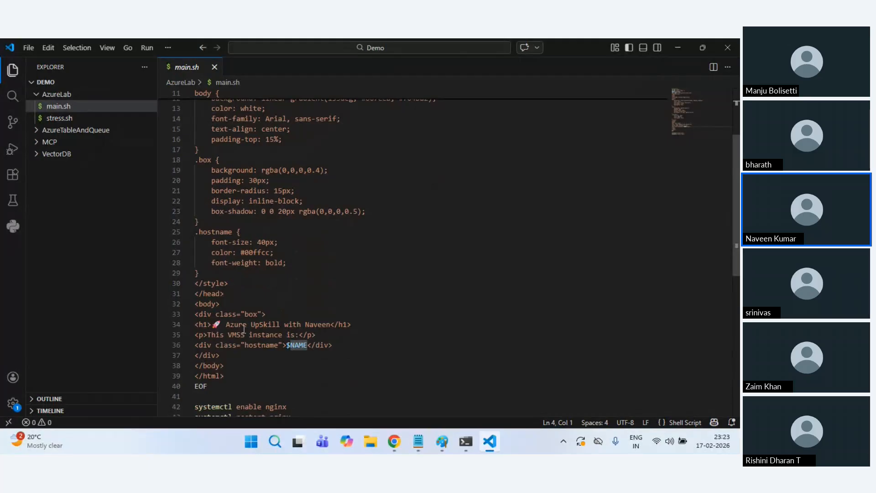
{"action": "scroll", "coordinate": [376, 328], "scroll_direction": "down", "scroll_amount": 2}
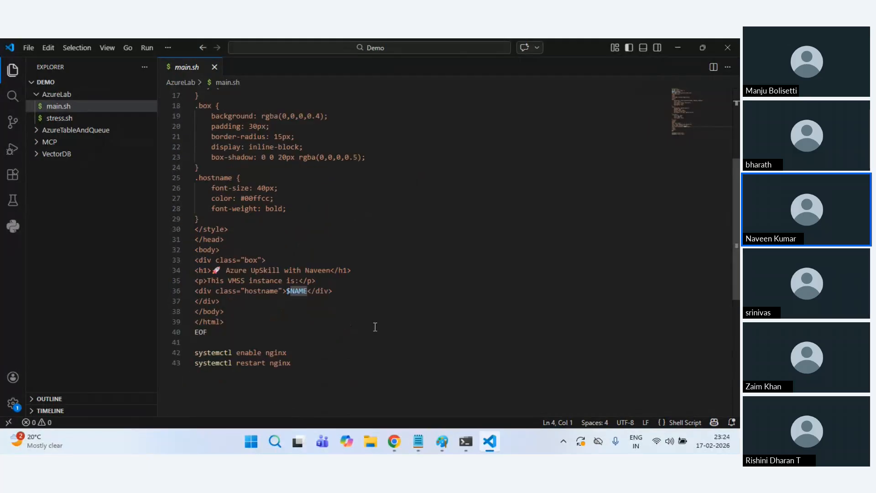
{"action": "left_click_drag", "start_coordinate": [300, 363], "coordinate": [166, 353]}
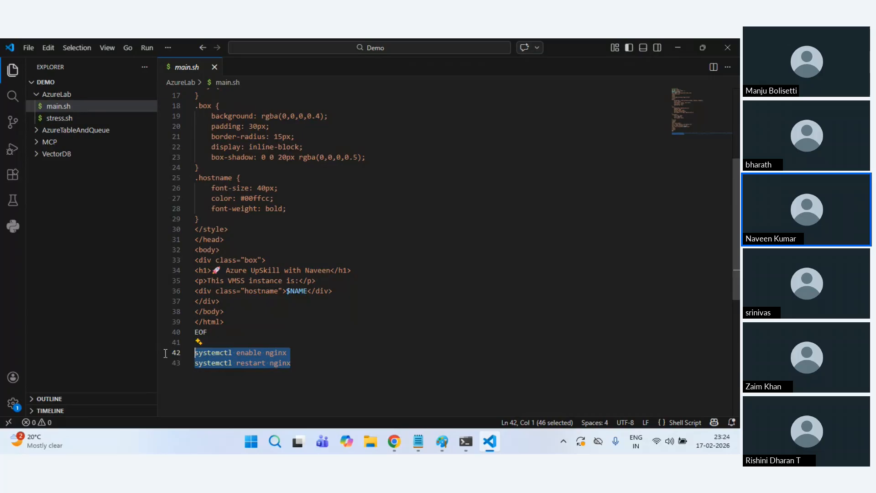
{"action": "left_click", "coordinate": [305, 367]}
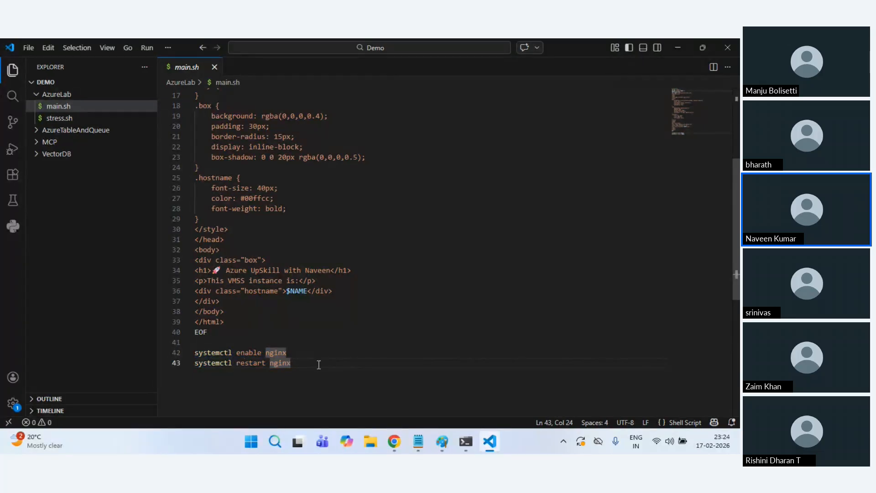
{"action": "double_click", "coordinate": [243, 355]}
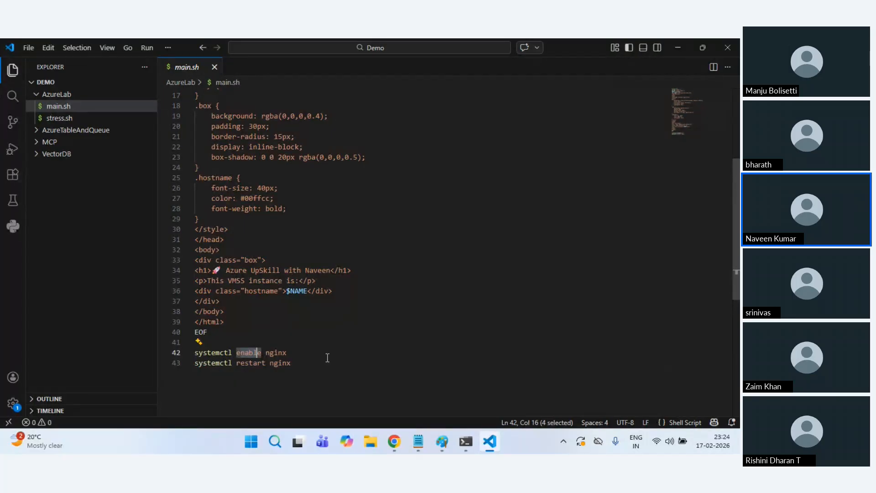
{"action": "key", "text": "super+r"}
Step: Launch services.msc and view the Background Tasks Infrastructure Service properties without changes
{"action": "type", "text": "se"}
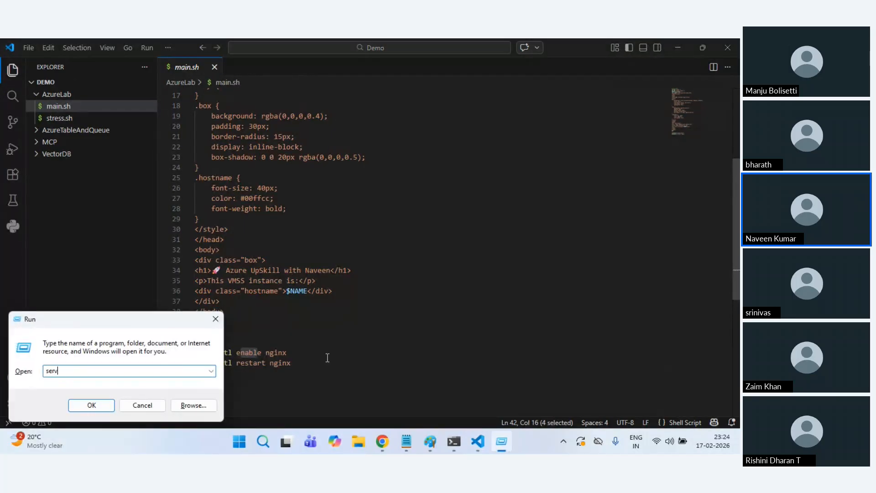
{"action": "type", "text": "rvices.msc"}
{"action": "key", "text": "Return"}
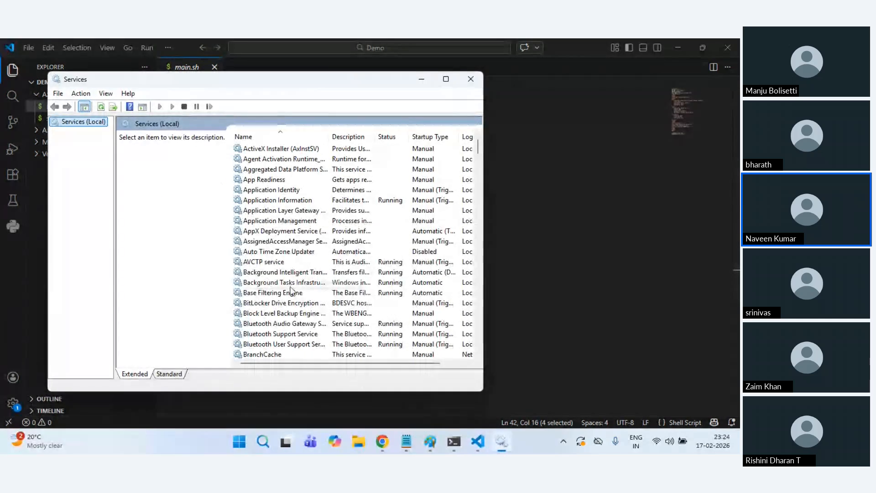
{"action": "right_click", "coordinate": [290, 285]}
{"action": "left_click", "coordinate": [320, 395]}
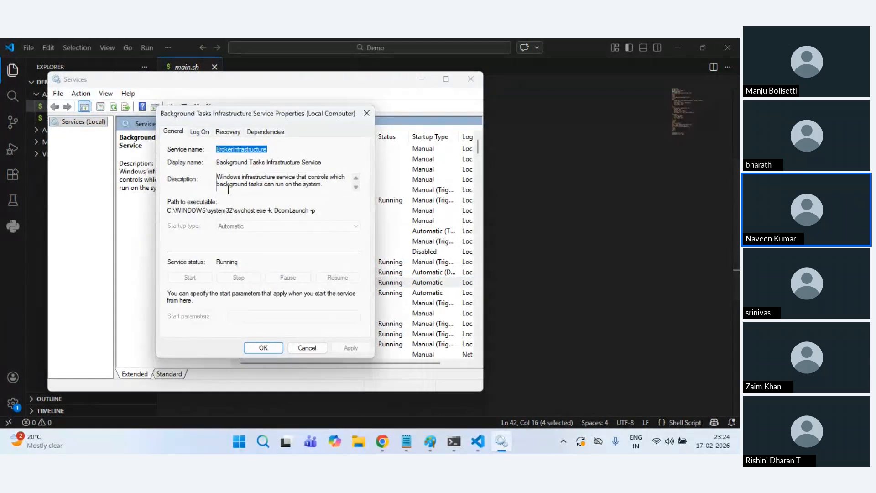
{"action": "left_click", "coordinate": [306, 348]}
Step: Inspect Security Center's Log On, Recovery and Dependencies tabs, then close without changes
{"action": "key", "text": "s"}
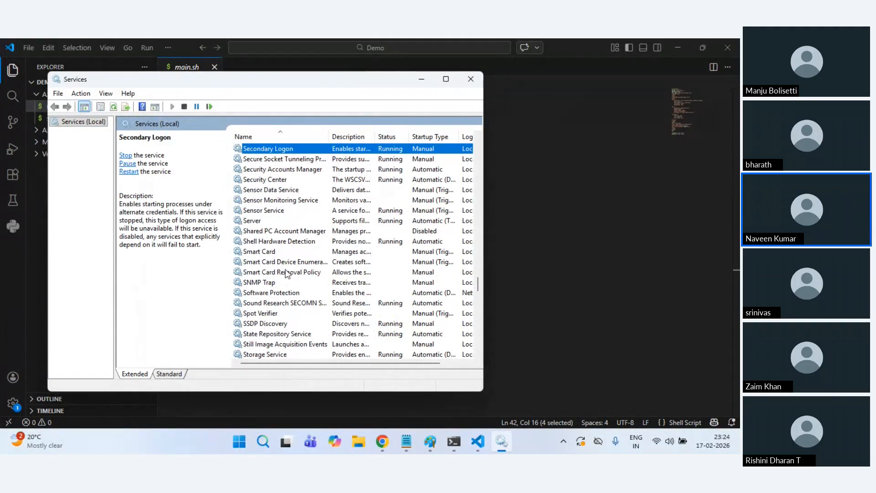
{"action": "right_click", "coordinate": [275, 180]}
{"action": "left_click", "coordinate": [305, 289]}
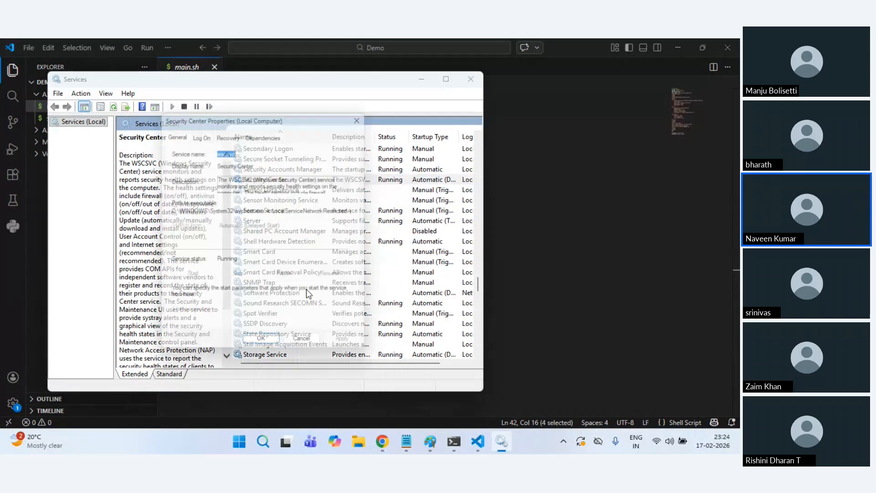
{"action": "left_click", "coordinate": [199, 132]}
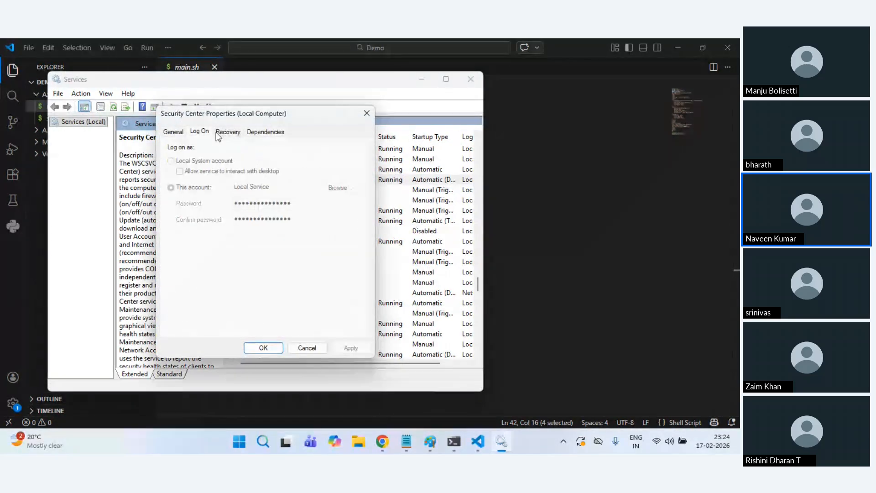
{"action": "left_click", "coordinate": [226, 132]}
{"action": "left_click", "coordinate": [265, 132]}
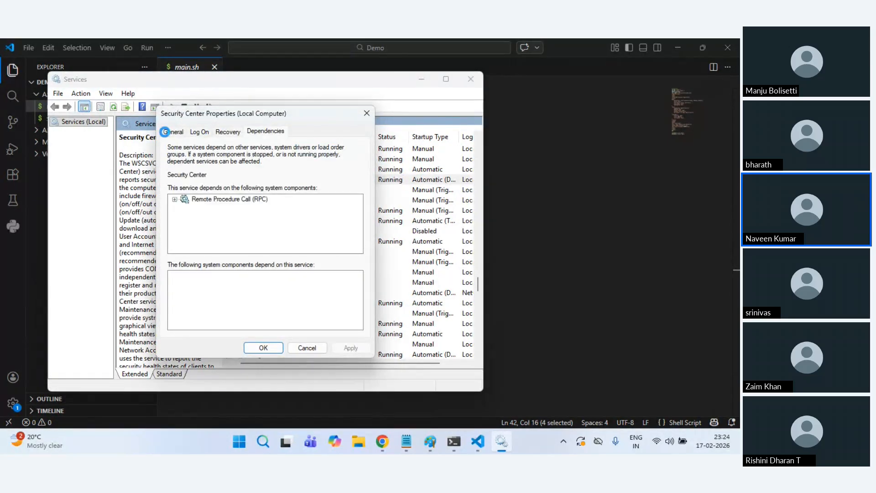
{"action": "key", "text": "ctrl+Tab"}
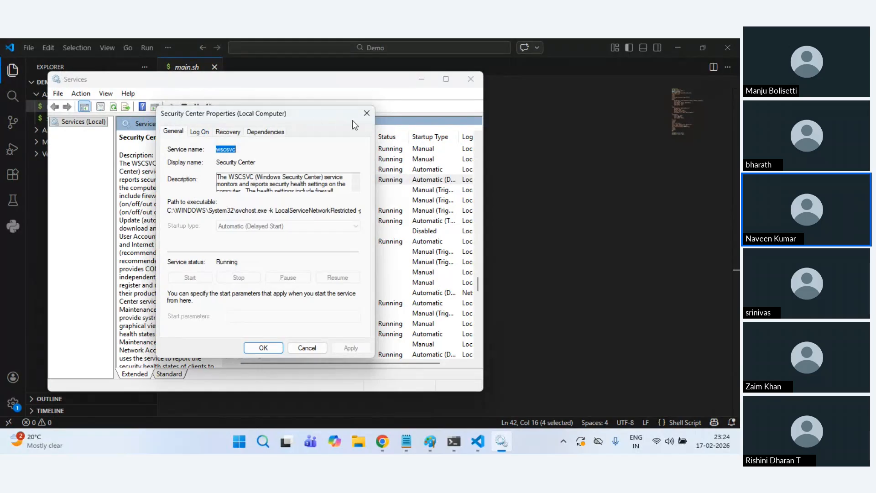
{"action": "key", "text": "Escape"}
Step: View Windows Update's properties, leaving its startup type at Manual
{"action": "key", "text": "w"}
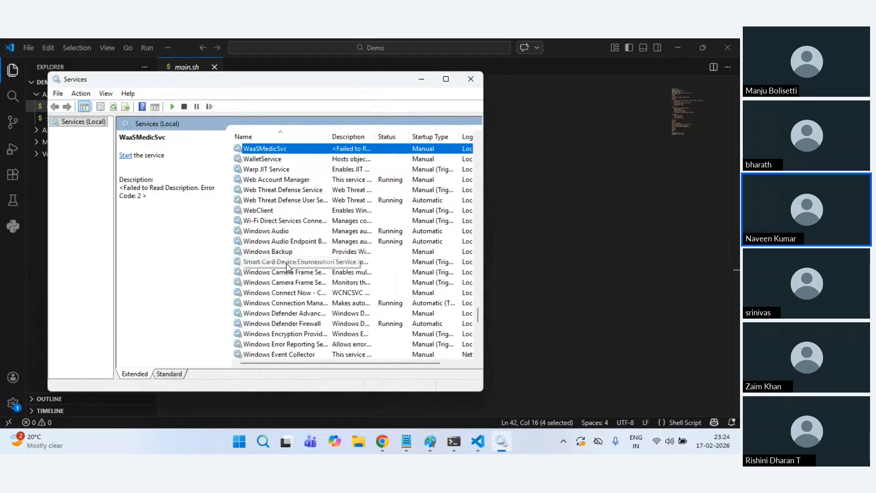
{"action": "key", "text": "i"}
{"action": "key", "text": "n"}
{"action": "scroll", "coordinate": [287, 265], "scroll_direction": "down", "scroll_amount": 3}
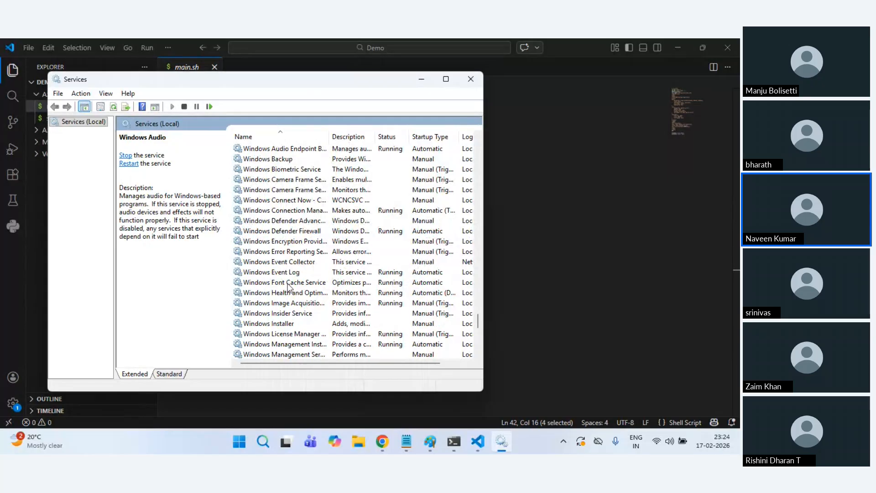
{"action": "scroll", "coordinate": [314, 223], "scroll_direction": "down", "scroll_amount": 3}
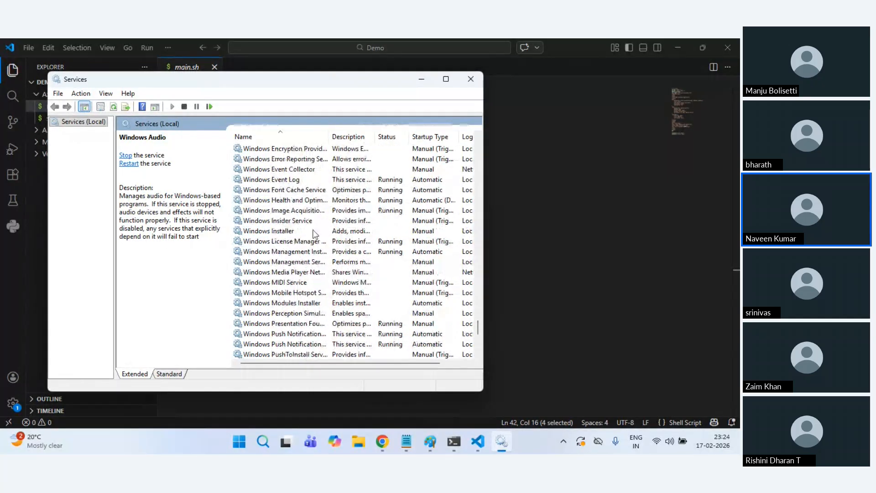
{"action": "scroll", "coordinate": [314, 234], "scroll_direction": "down", "scroll_amount": 3}
{"action": "right_click", "coordinate": [303, 313]}
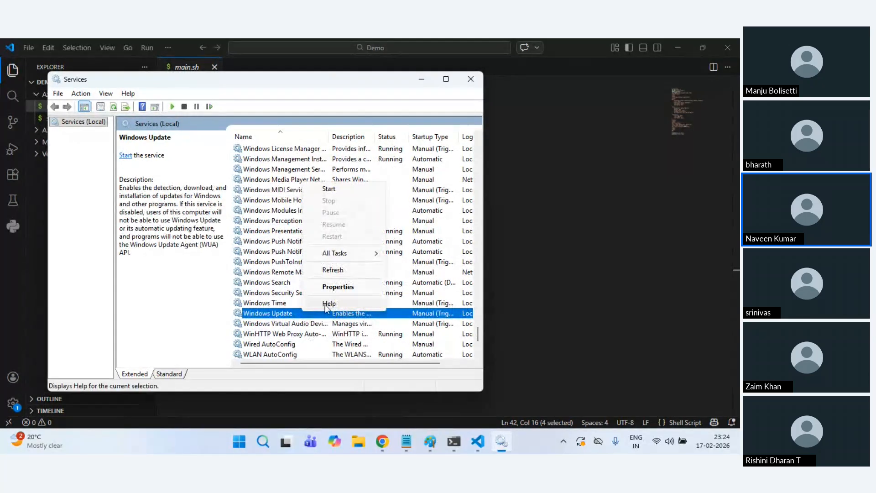
{"action": "left_click", "coordinate": [330, 287]}
{"action": "left_click", "coordinate": [237, 227]}
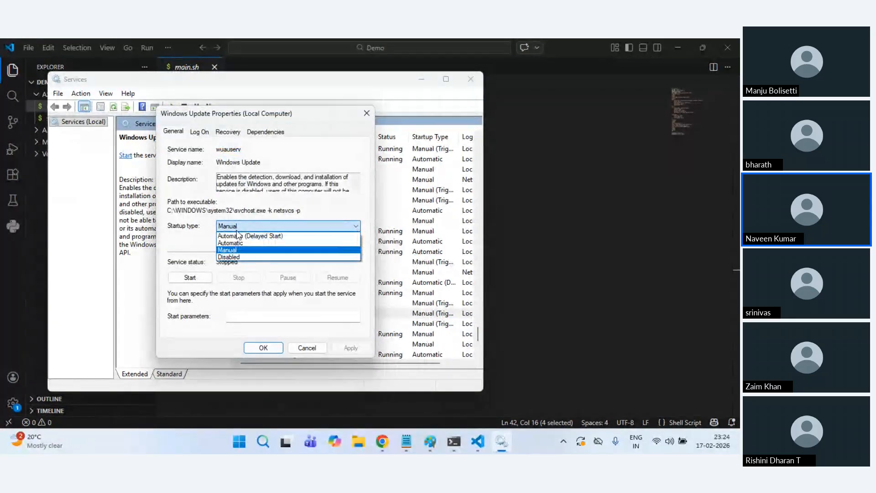
{"action": "left_click", "coordinate": [295, 354]}
{"action": "left_click", "coordinate": [311, 348]}
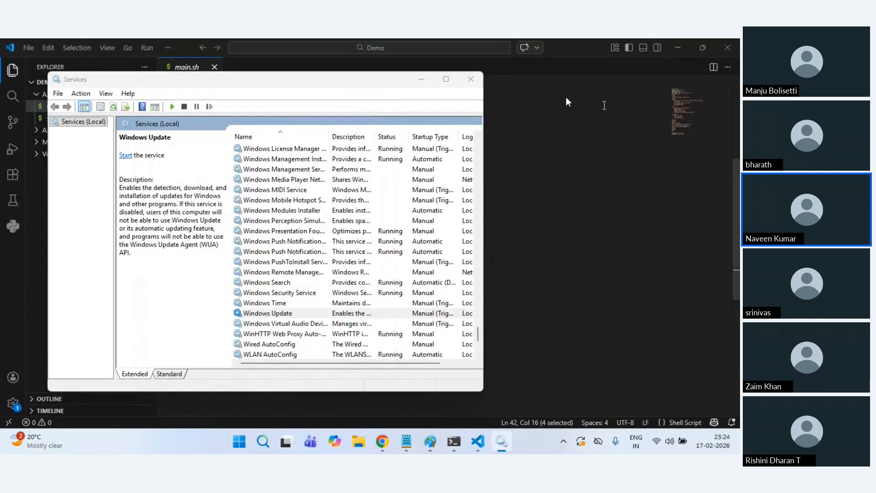
{"action": "left_click", "coordinate": [461, 218]}
Step: Select the /var/www/html path on line 5 of main.sh
{"action": "left_click", "coordinate": [344, 365]}
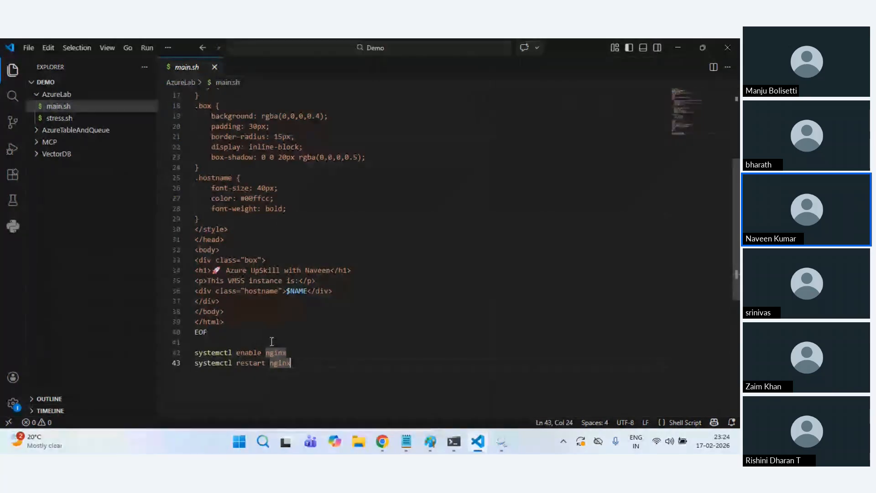
{"action": "scroll", "coordinate": [298, 221], "scroll_direction": "up", "scroll_amount": 4}
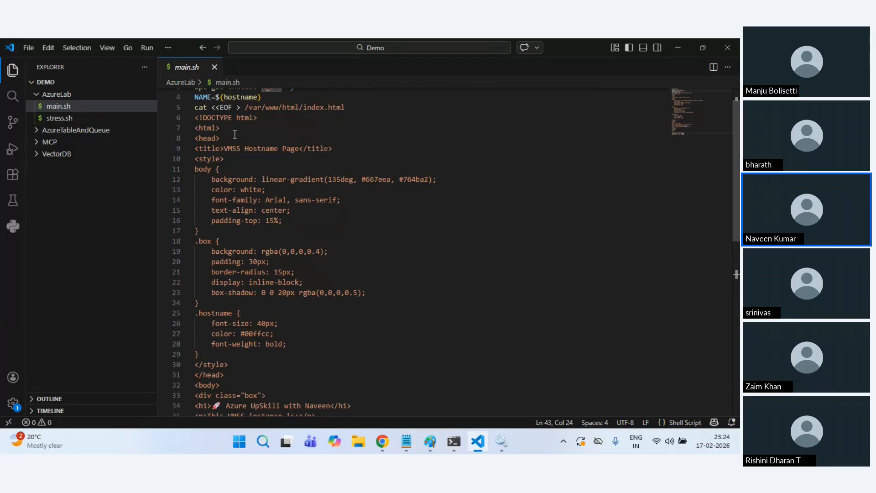
{"action": "left_click_drag", "start_coordinate": [245, 107], "coordinate": [299, 107]}
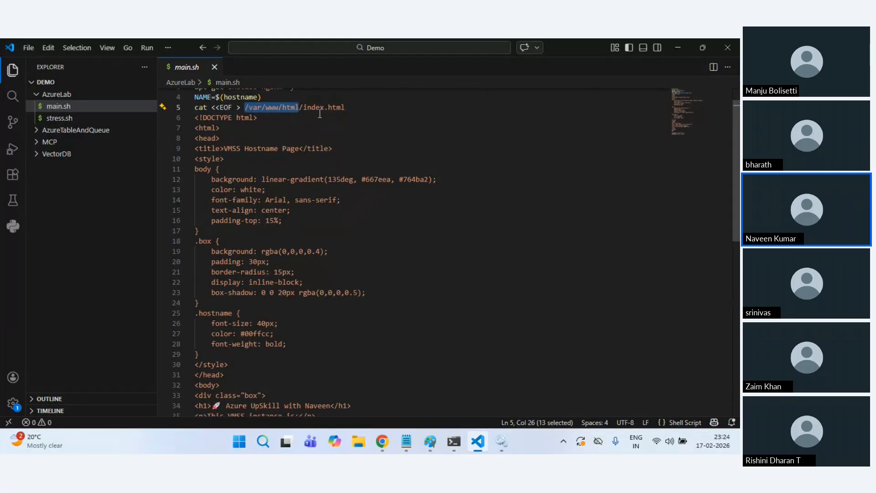
Step: Switch to the Azure deployment page and open the azurevmss1702 storage account
{"action": "key", "text": "alt+Tab"}
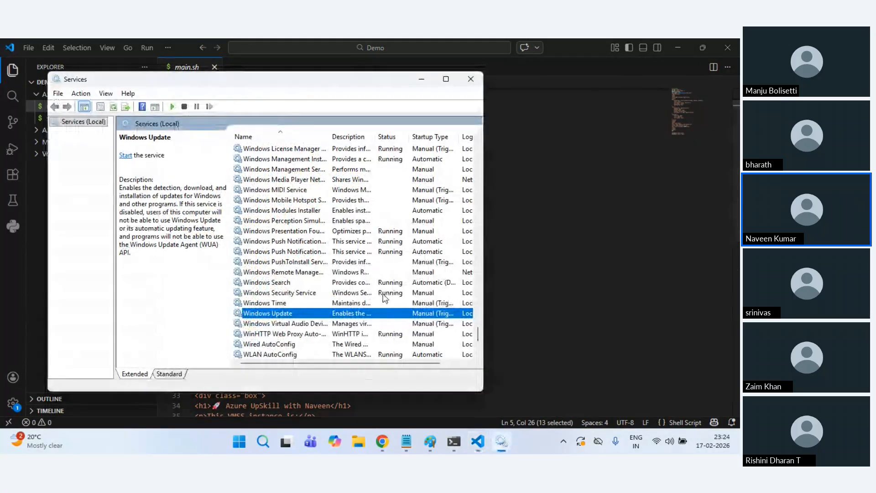
{"action": "key", "text": "alt+Tab"}
{"action": "key", "text": "alt+Tab"}
{"action": "left_click", "coordinate": [236, 301]}
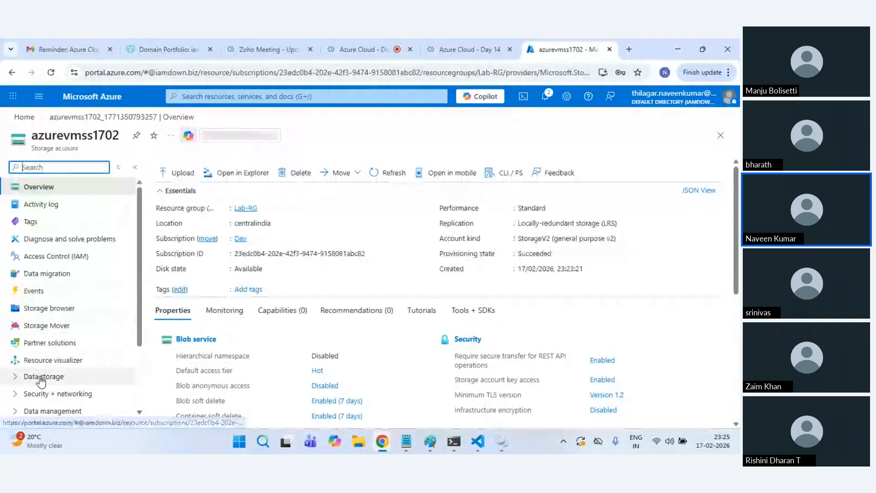
Step: Add a container named 'script' under Data storage > Containers in azurevmss1702
{"action": "left_click", "coordinate": [43, 377]}
{"action": "left_click", "coordinate": [59, 397]}
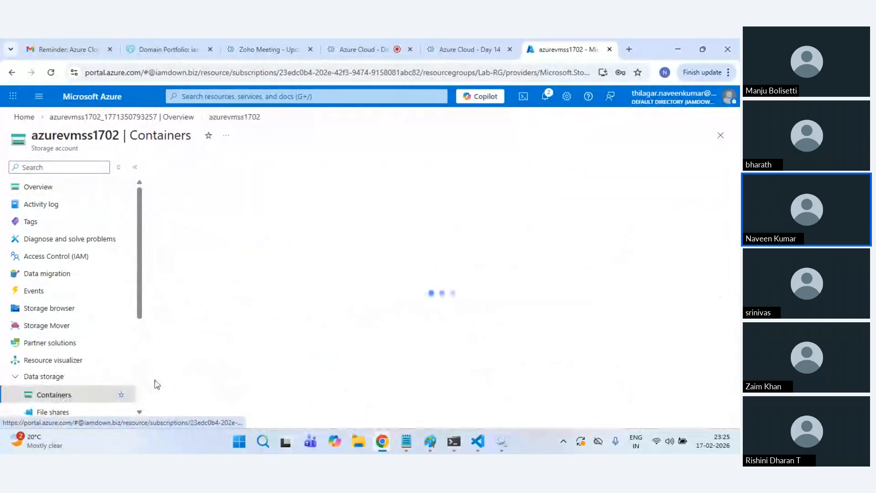
{"action": "left_click", "coordinate": [205, 172]}
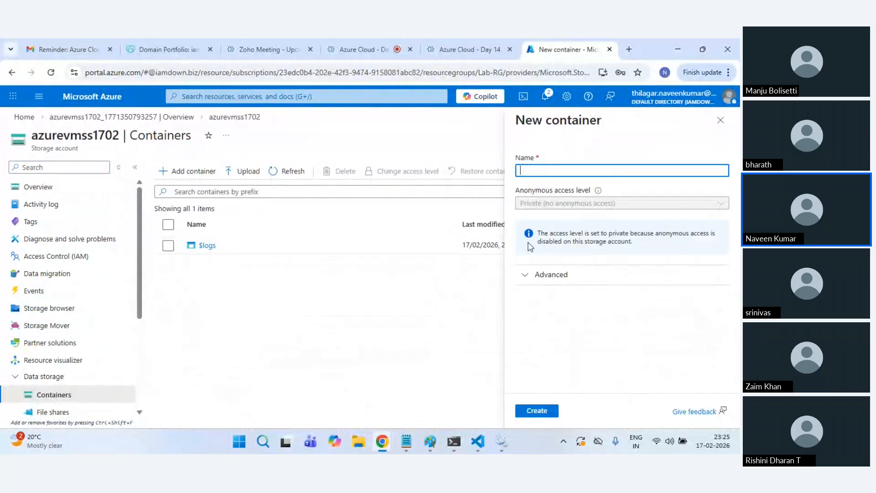
{"action": "type", "text": "script"}
{"action": "left_click", "coordinate": [547, 414]}
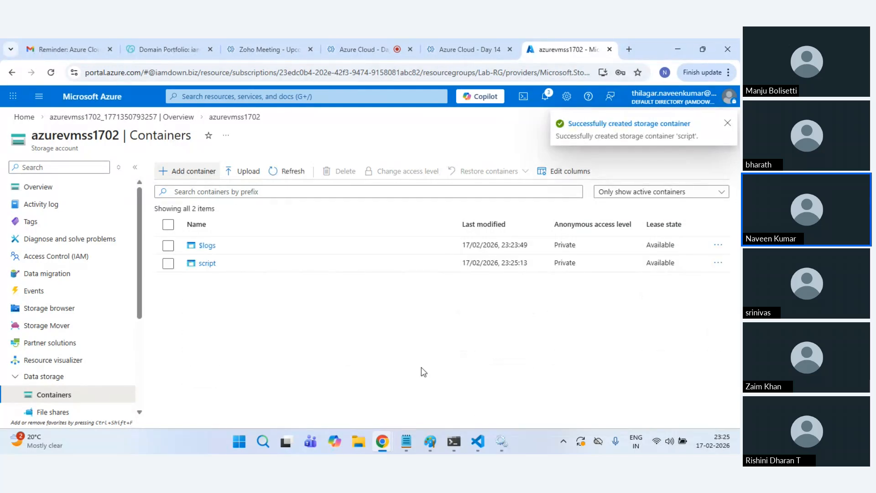
{"action": "key", "text": "alt+Tab"}
{"action": "left_click", "coordinate": [543, 313]}
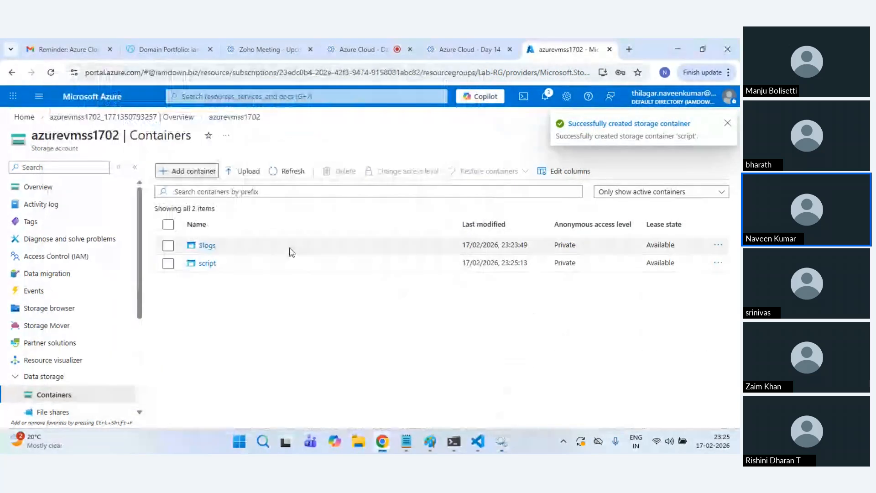
Step: Open the script container and start an upload from the local computer
{"action": "left_click", "coordinate": [207, 264]}
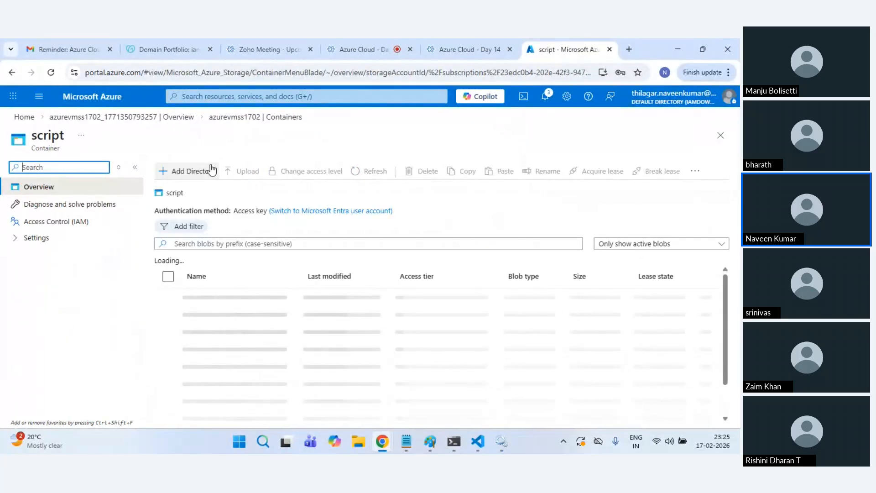
{"action": "left_click", "coordinate": [242, 172]}
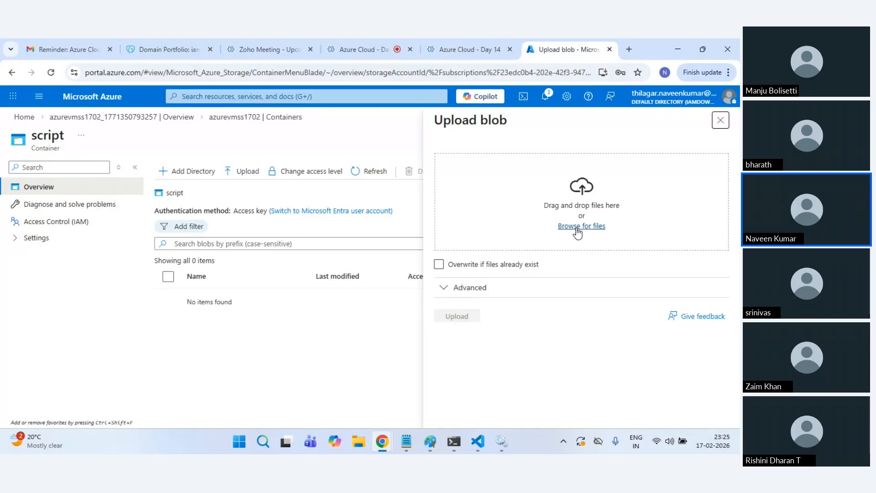
{"action": "left_click", "coordinate": [577, 227]}
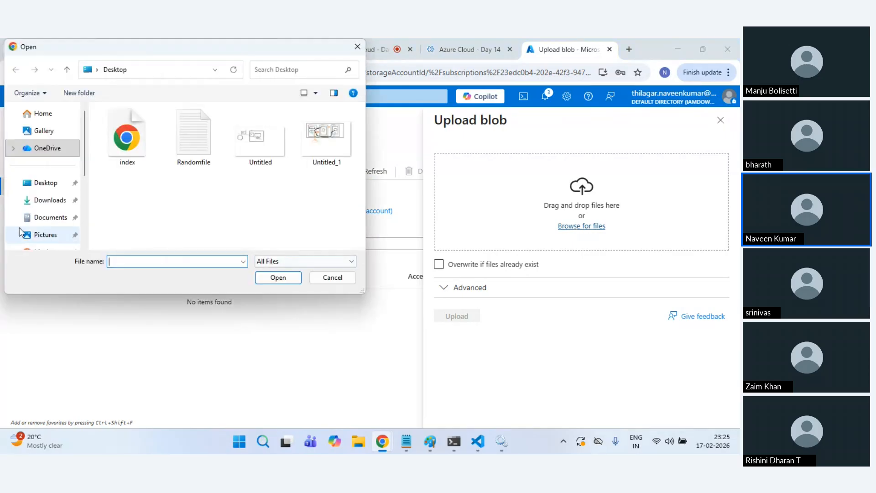
{"action": "scroll", "coordinate": [27, 228], "scroll_direction": "down", "scroll_amount": 3}
Step: Pick C:\Demo\AzureLab\main.sh and upload it to the container
{"action": "left_click", "coordinate": [45, 196]}
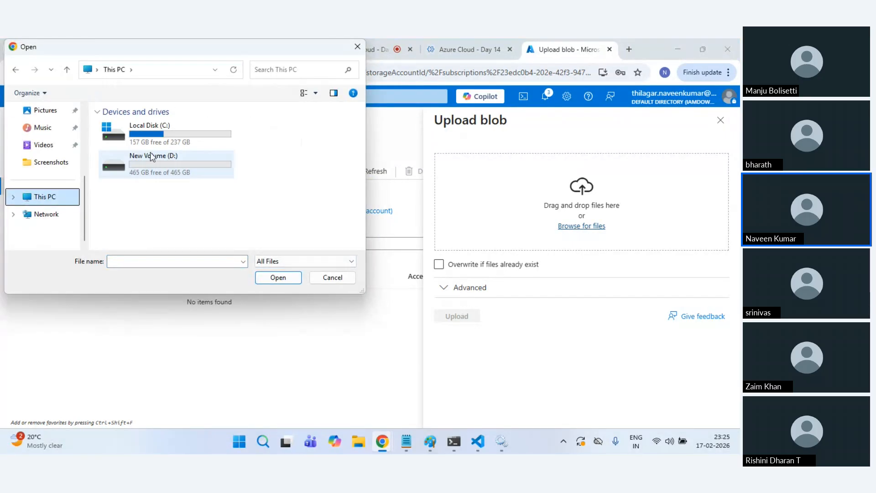
{"action": "left_click", "coordinate": [168, 138]}
{"action": "double_click", "coordinate": [168, 138]}
{"action": "key", "text": "Down"}
{"action": "key", "text": "Return"}
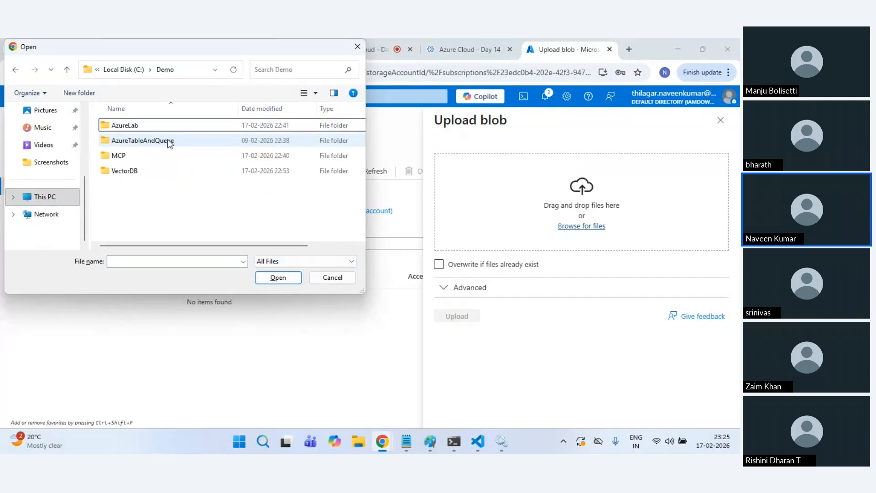
{"action": "double_click", "coordinate": [152, 124]}
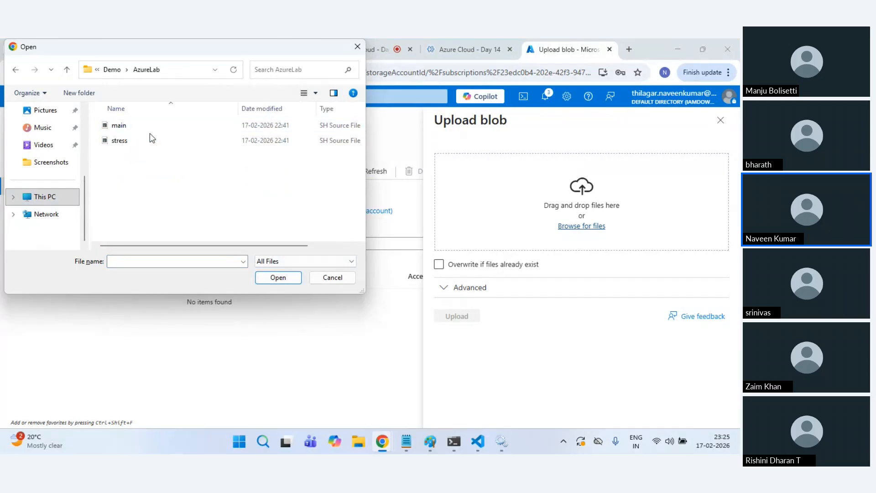
{"action": "left_click", "coordinate": [132, 125]}
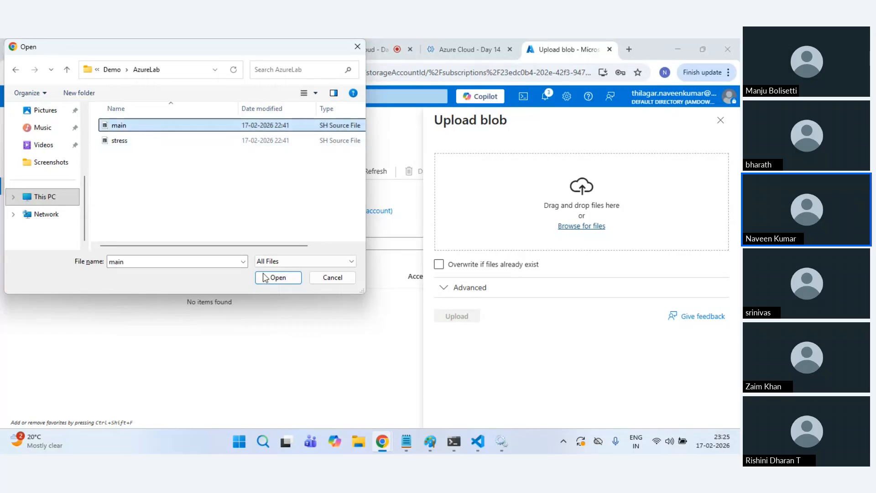
{"action": "left_click", "coordinate": [277, 278]}
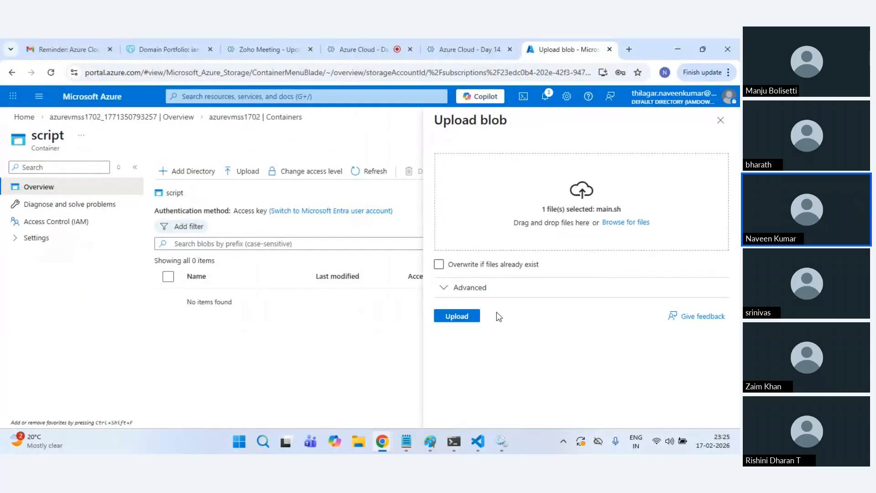
{"action": "left_click", "coordinate": [474, 316]}
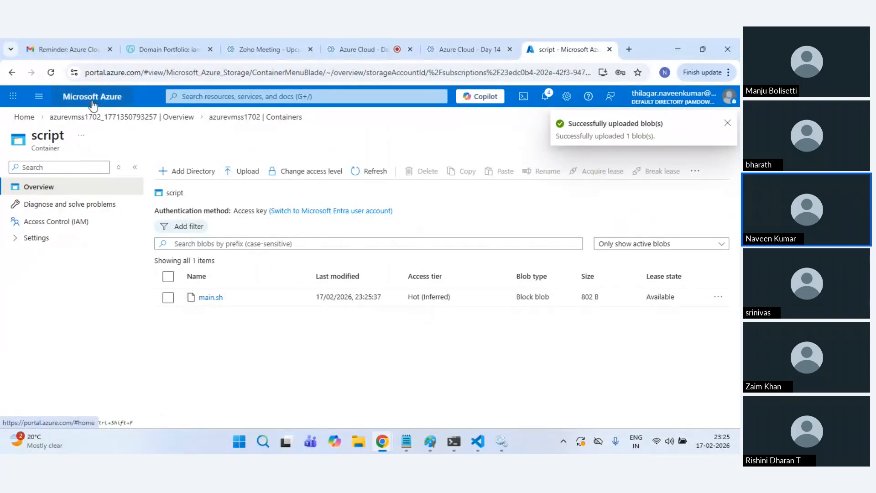
{"action": "left_click", "coordinate": [24, 117]}
Step: Start adding a Custom script for linux extension to the web-vmss scale set
{"action": "left_click", "coordinate": [221, 183]}
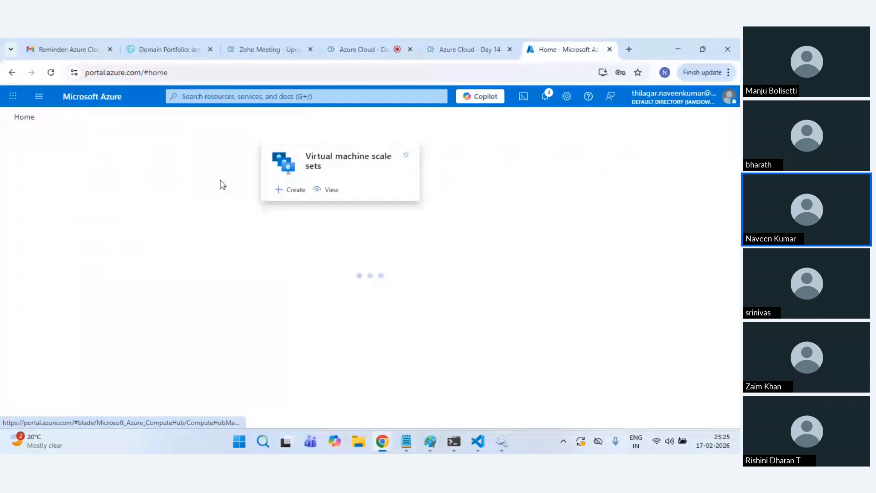
{"action": "left_click", "coordinate": [207, 273]}
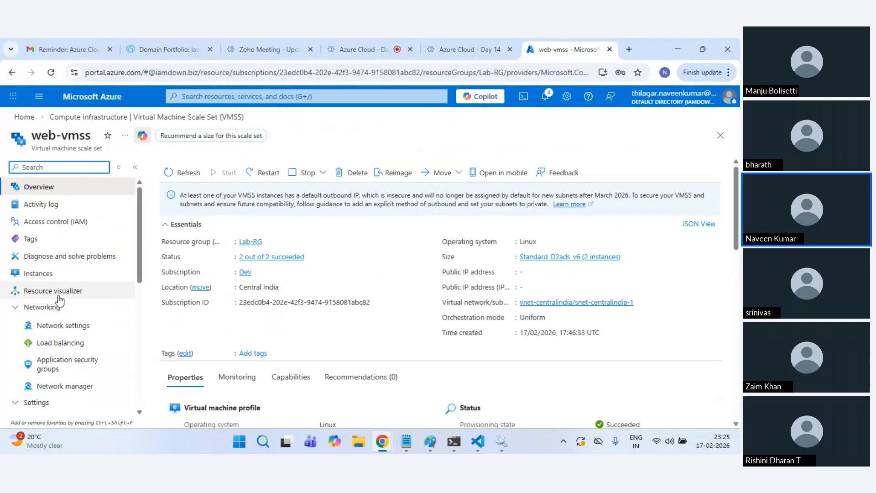
{"action": "scroll", "coordinate": [46, 299], "scroll_direction": "down", "scroll_amount": 2}
{"action": "left_click", "coordinate": [73, 338]}
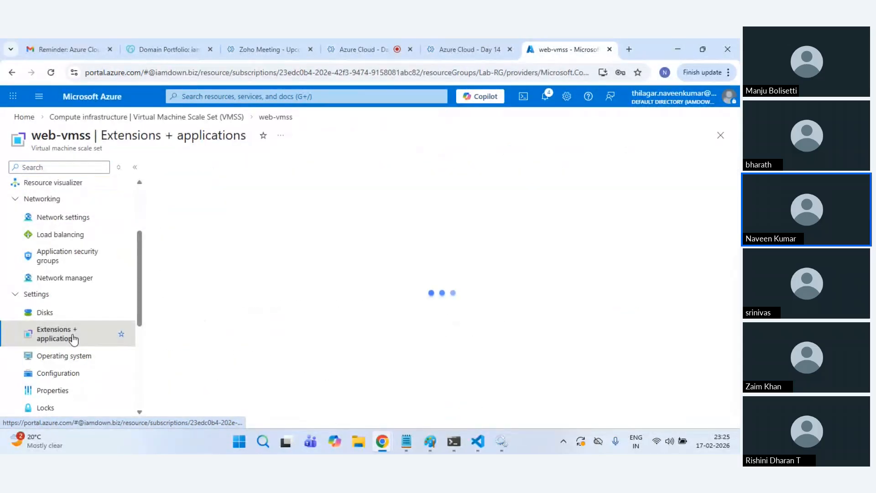
{"action": "left_click", "coordinate": [180, 193]}
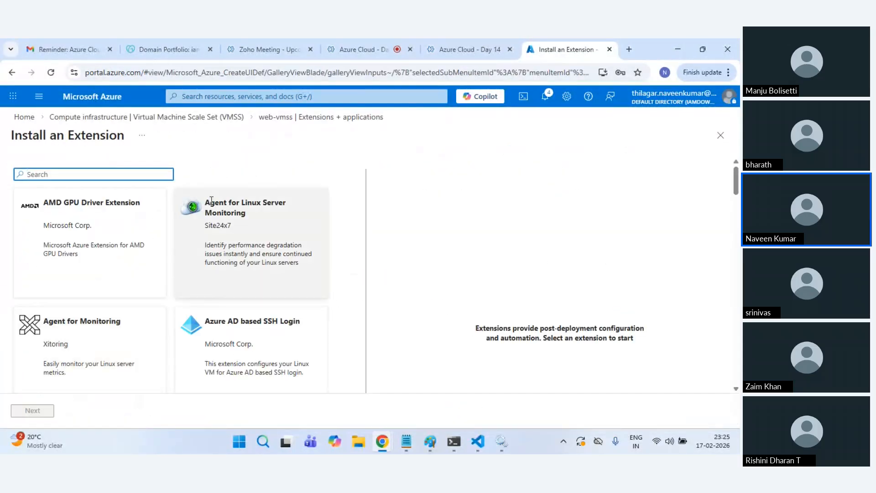
{"action": "left_click", "coordinate": [108, 189]}
{"action": "left_click", "coordinate": [99, 226]}
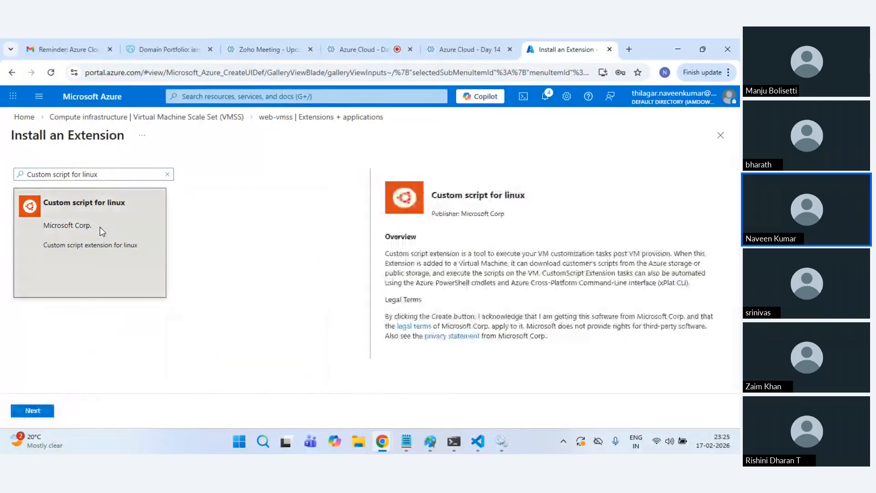
{"action": "left_click", "coordinate": [33, 412]}
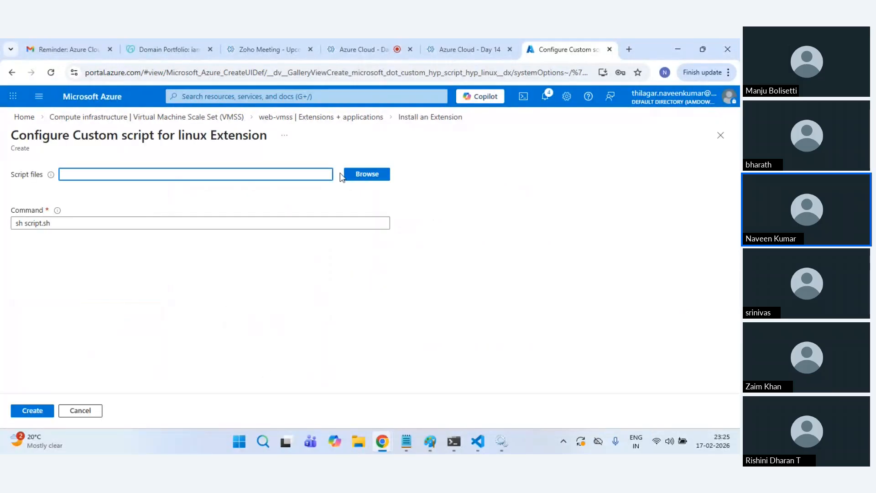
Step: Choose main.sh from the azurevmss1702 storage account's script container as the script file
{"action": "left_click", "coordinate": [358, 182]}
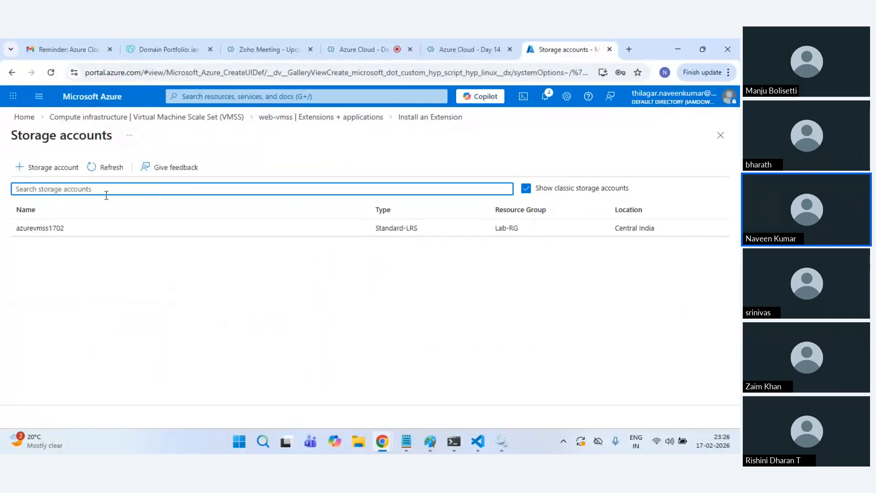
{"action": "left_click", "coordinate": [223, 236]}
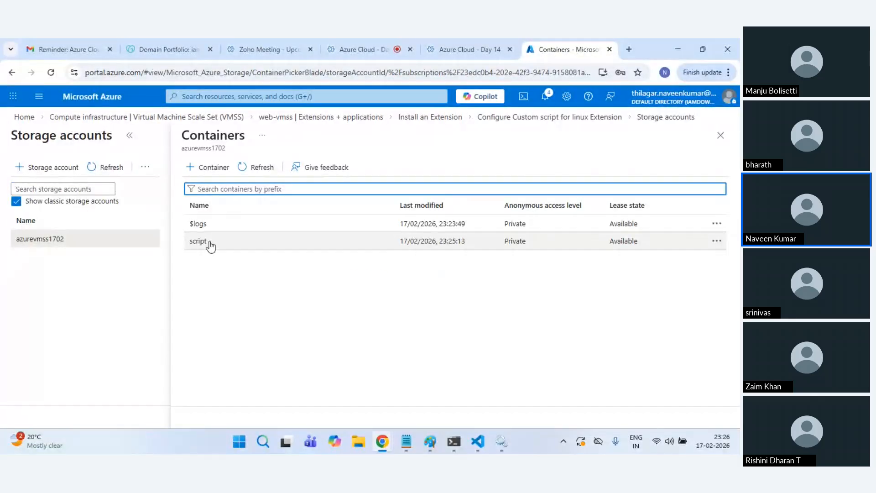
{"action": "left_click", "coordinate": [209, 244]}
{"action": "left_click", "coordinate": [22, 288]}
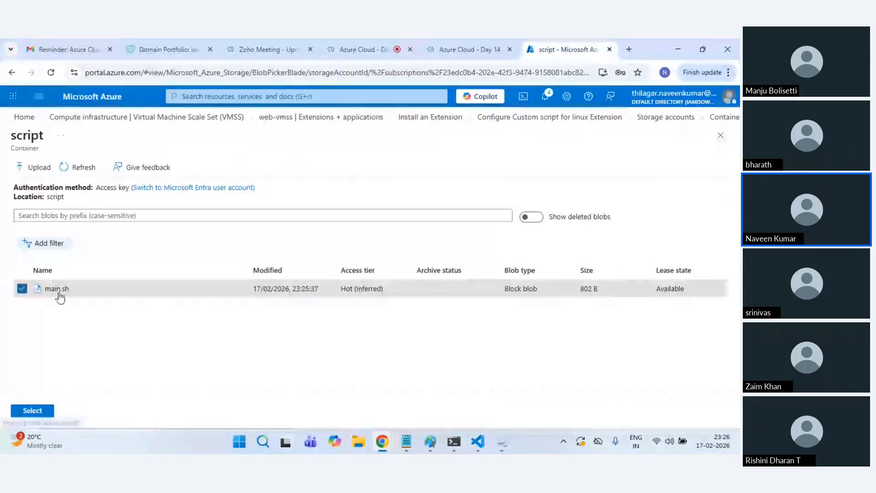
{"action": "left_click", "coordinate": [41, 411]}
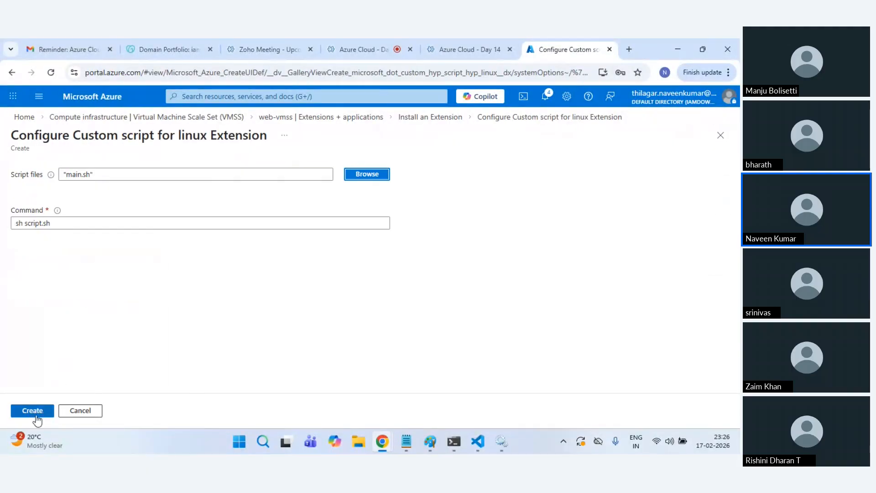
Step: Create the custom script extension deployment and return to the web-vmss scale set
{"action": "left_click", "coordinate": [37, 416]}
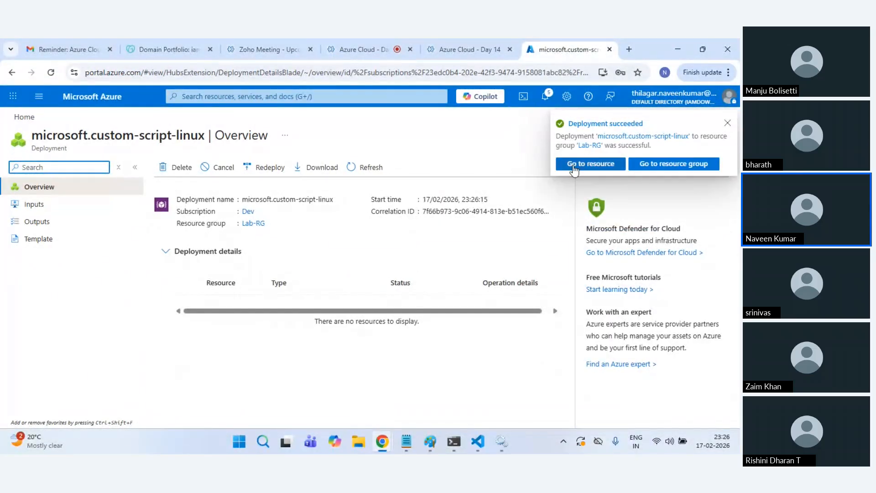
{"action": "left_click", "coordinate": [577, 168]}
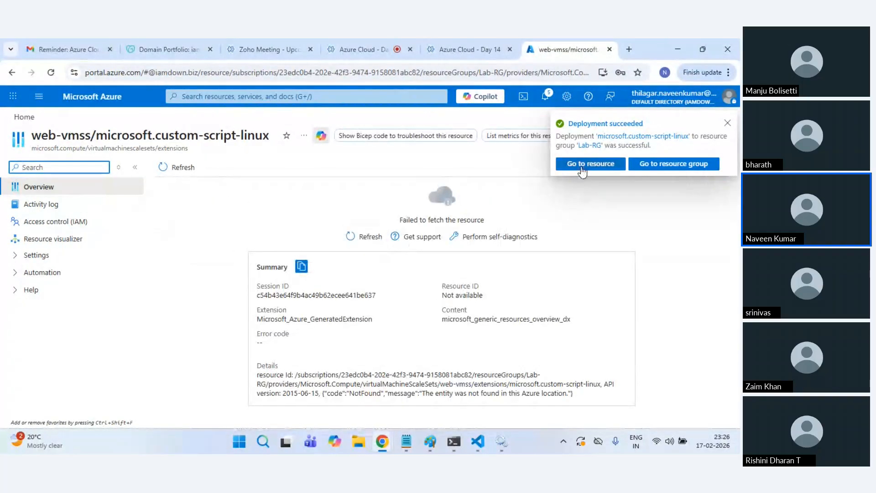
{"action": "left_click", "coordinate": [100, 97]}
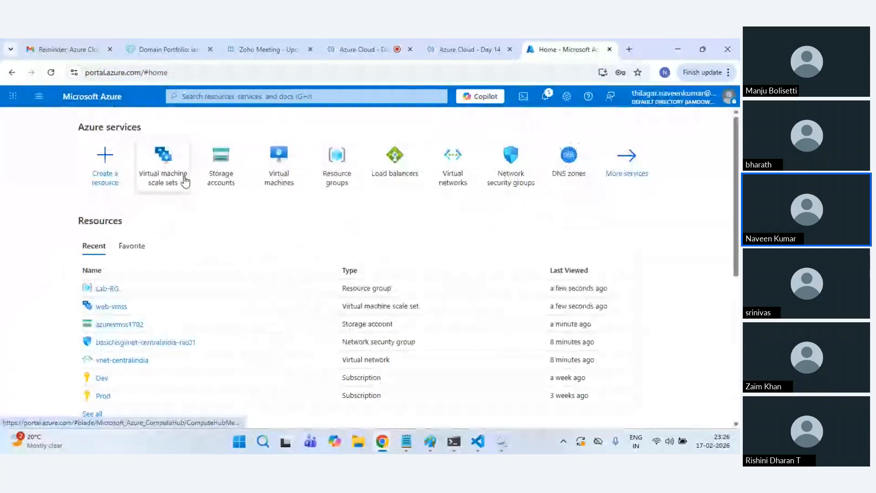
{"action": "left_click", "coordinate": [159, 183]}
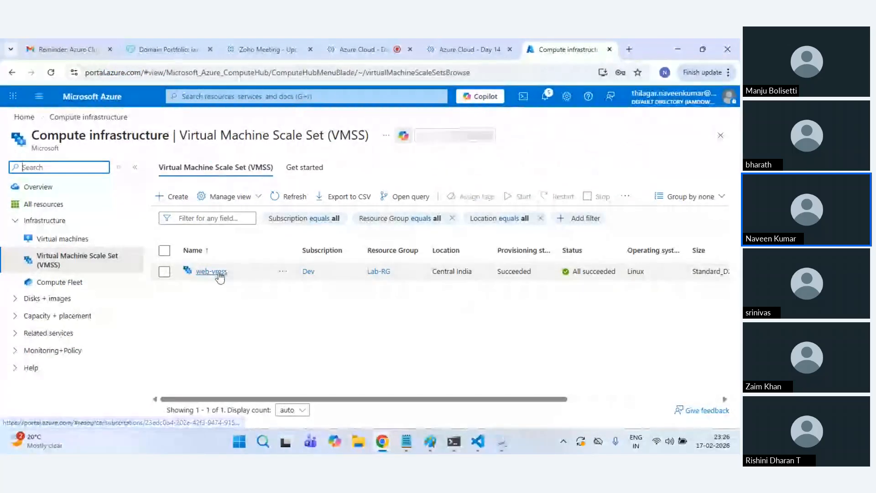
{"action": "left_click", "coordinate": [218, 275]}
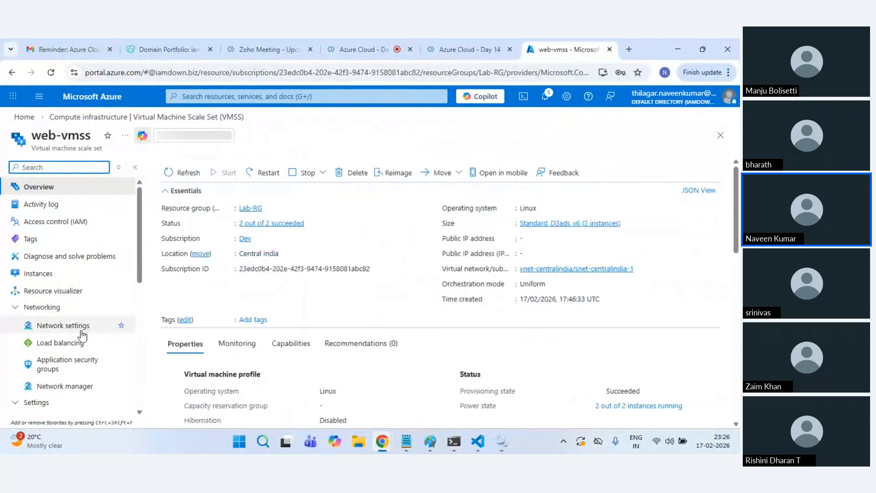
Step: Refresh web-vmss extensions to show CustomScript version 2.0 with status Creating
{"action": "scroll", "coordinate": [68, 342], "scroll_direction": "down", "scroll_amount": 3}
{"action": "left_click", "coordinate": [56, 338]}
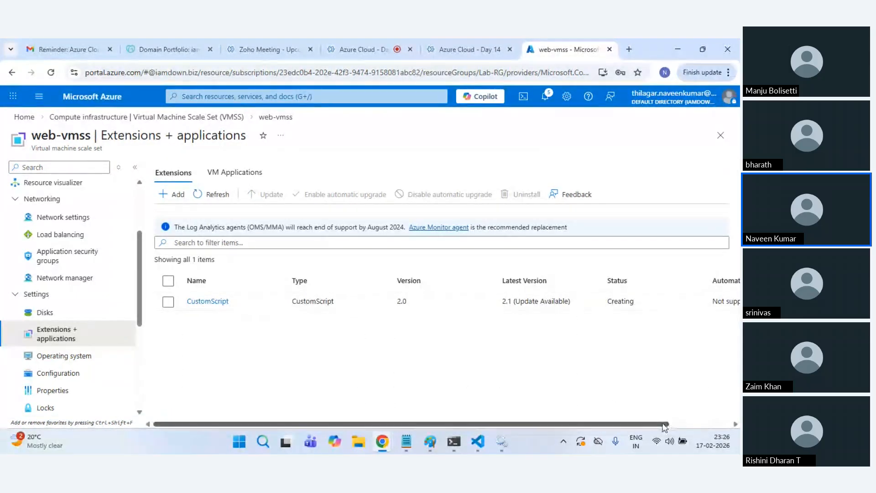
{"action": "left_click_drag", "start_coordinate": [671, 424], "coordinate": [723, 426]}
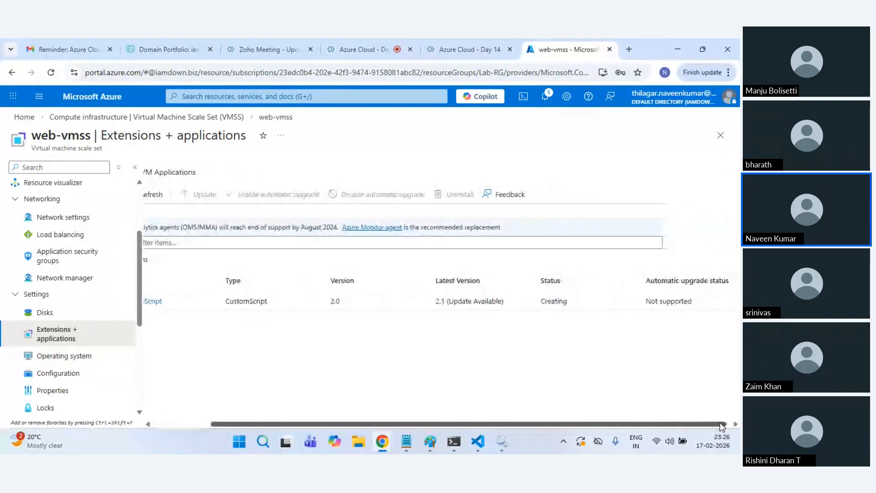
{"action": "left_click_drag", "start_coordinate": [582, 423], "coordinate": [304, 232]}
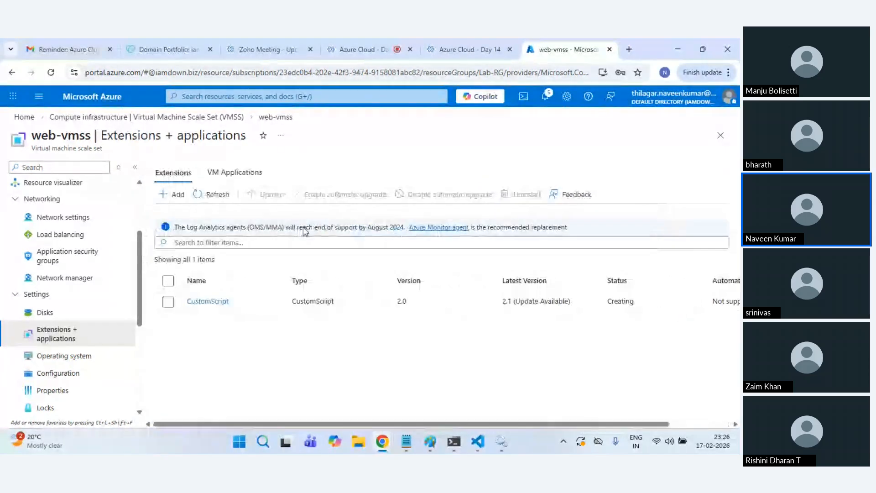
{"action": "left_click", "coordinate": [217, 196]}
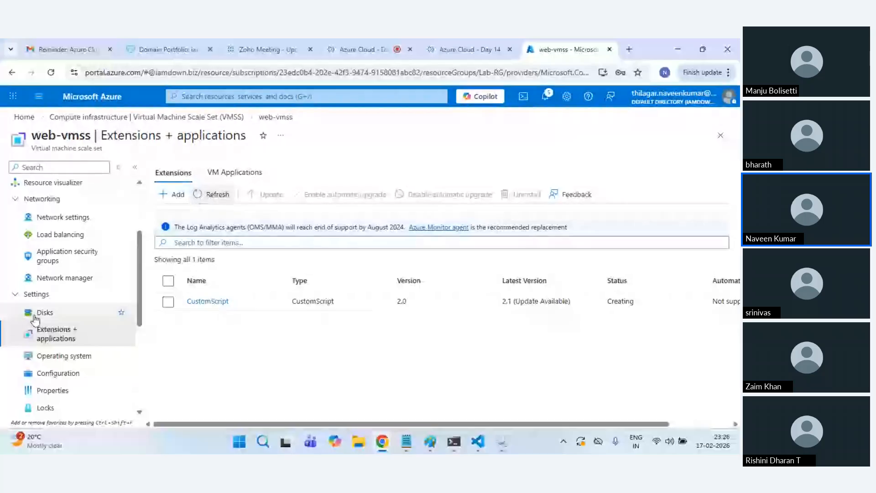
{"action": "scroll", "coordinate": [67, 261], "scroll_direction": "up", "scroll_amount": 3}
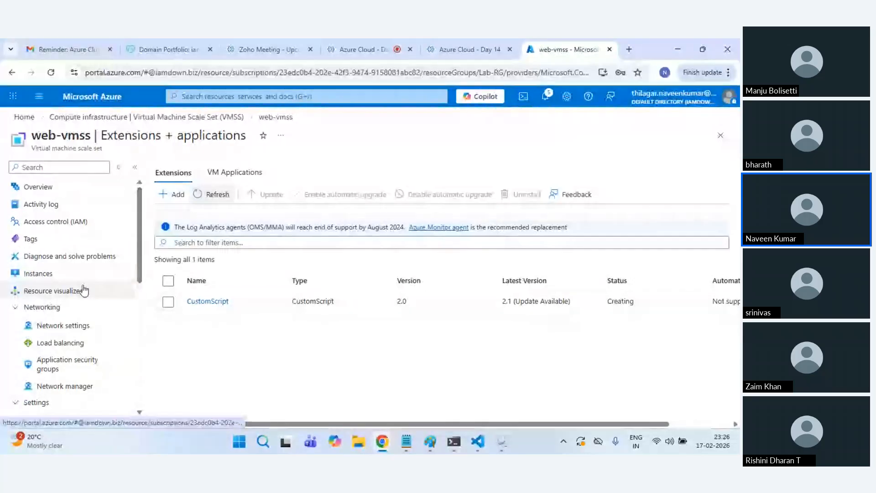
Step: Upgrade only instance web-vmss_0 to the latest scale set model
{"action": "left_click", "coordinate": [62, 276]}
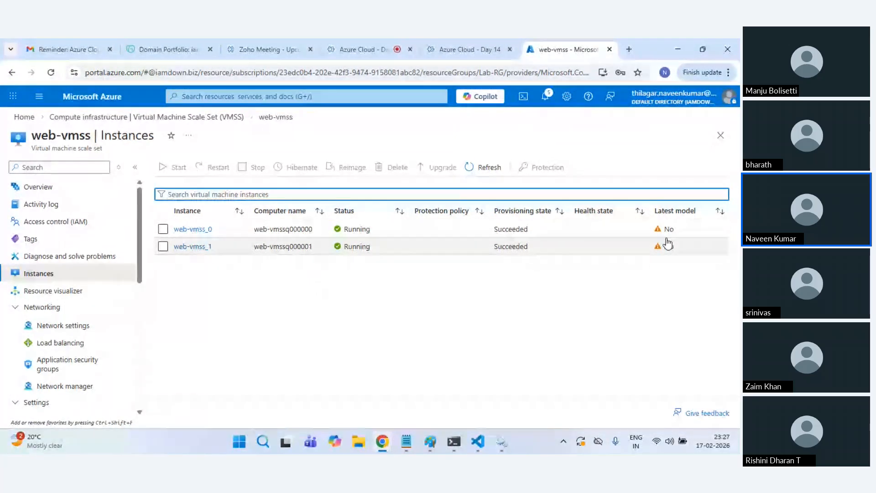
{"action": "left_click", "coordinate": [163, 228]}
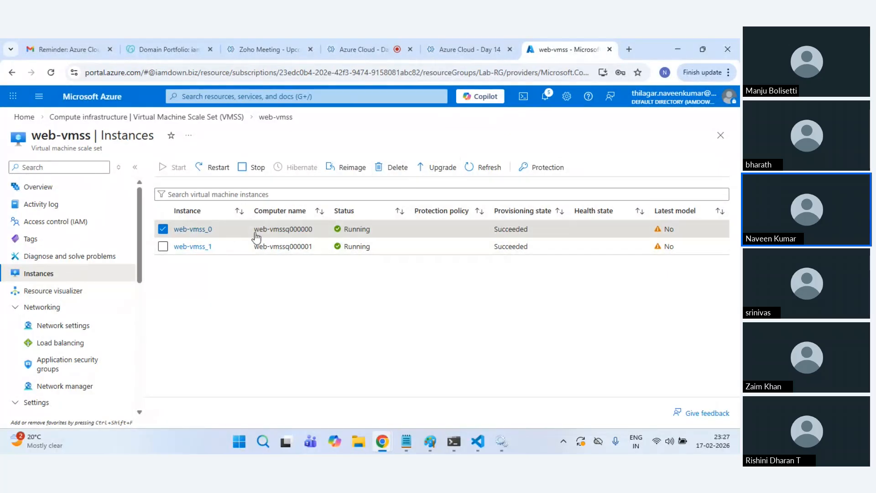
{"action": "left_click", "coordinate": [163, 247]}
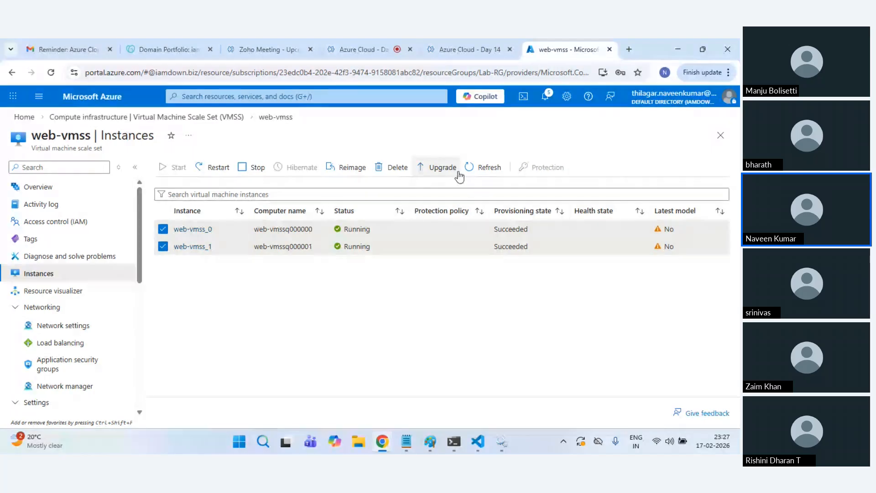
{"action": "left_click", "coordinate": [163, 247]}
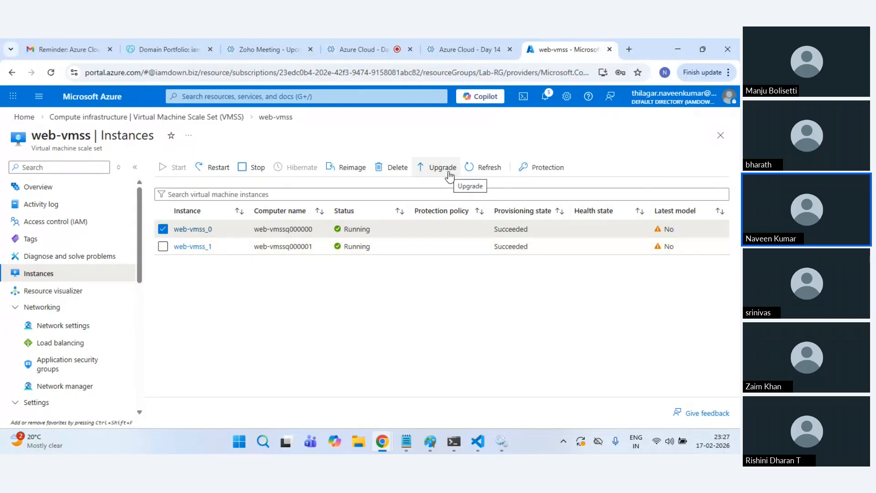
{"action": "left_click", "coordinate": [450, 176]}
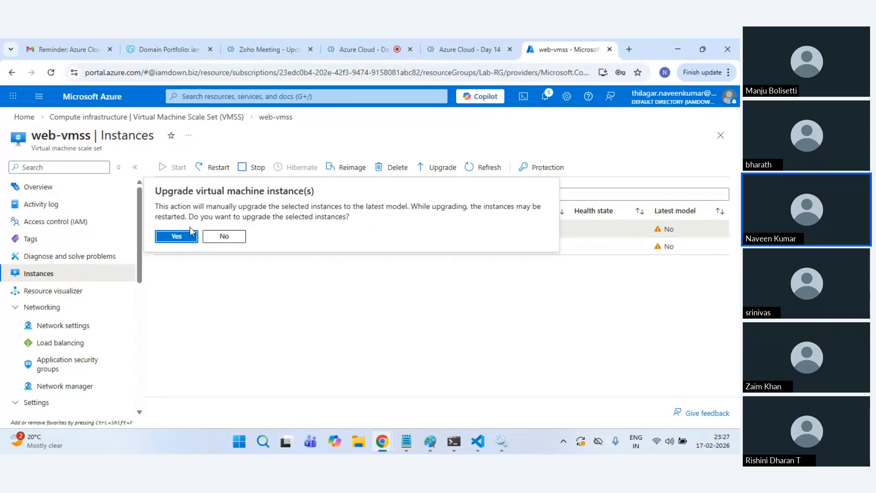
{"action": "left_click", "coordinate": [175, 238]}
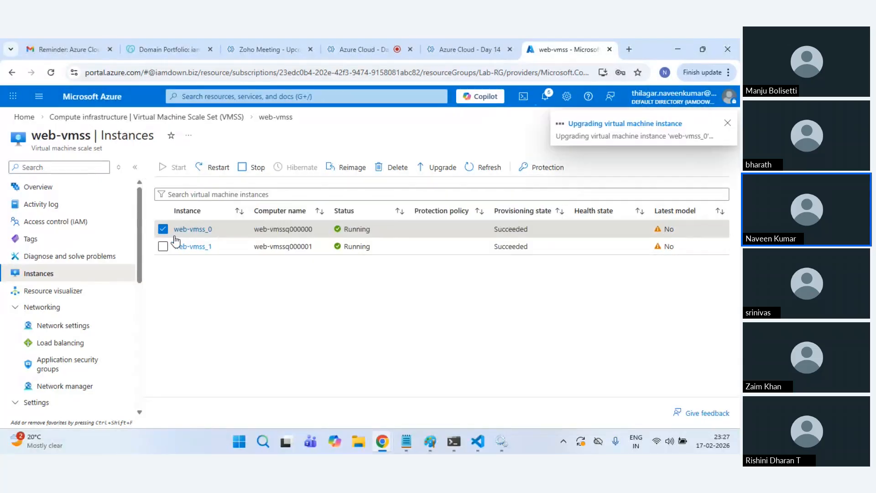
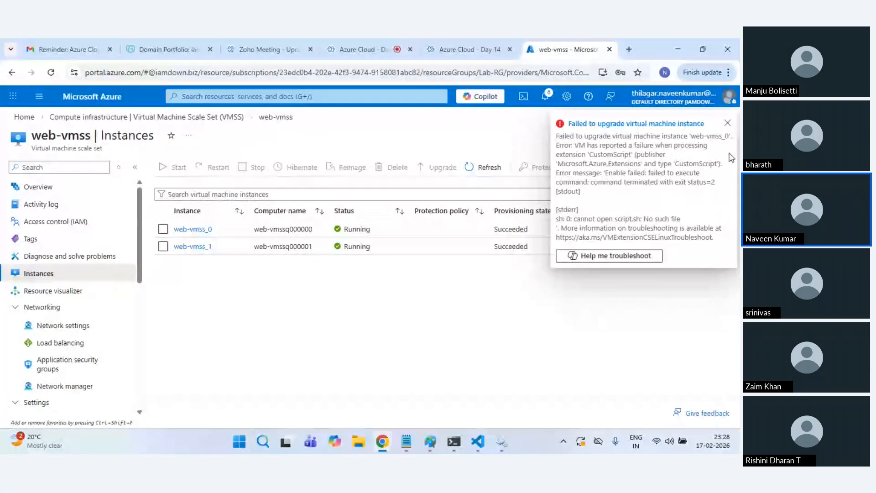
Step: Dismiss the upgrade error, refresh Instances, and follow the failed-upgrade notification to web-vmss
{"action": "left_click", "coordinate": [728, 124]}
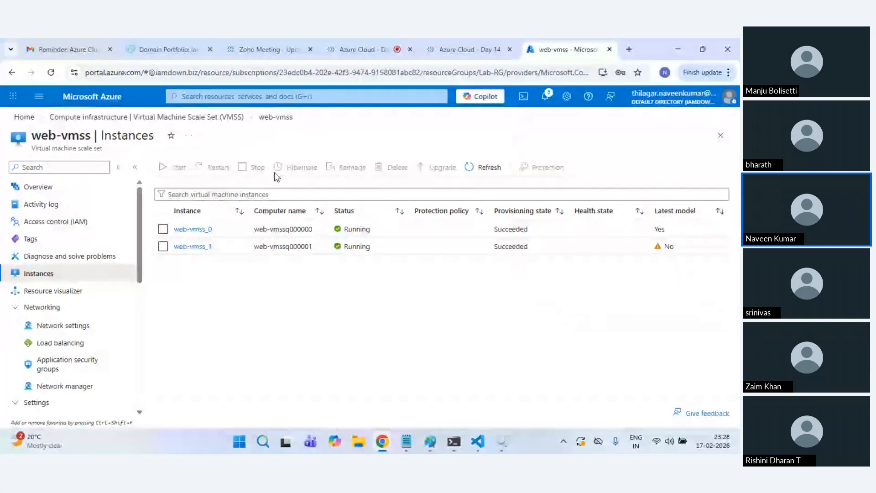
{"action": "left_click", "coordinate": [493, 169]}
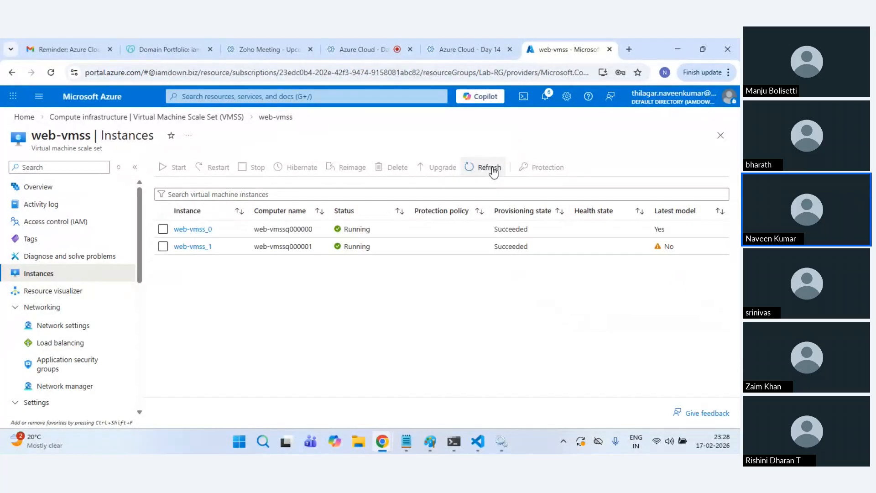
{"action": "left_click", "coordinate": [163, 246]}
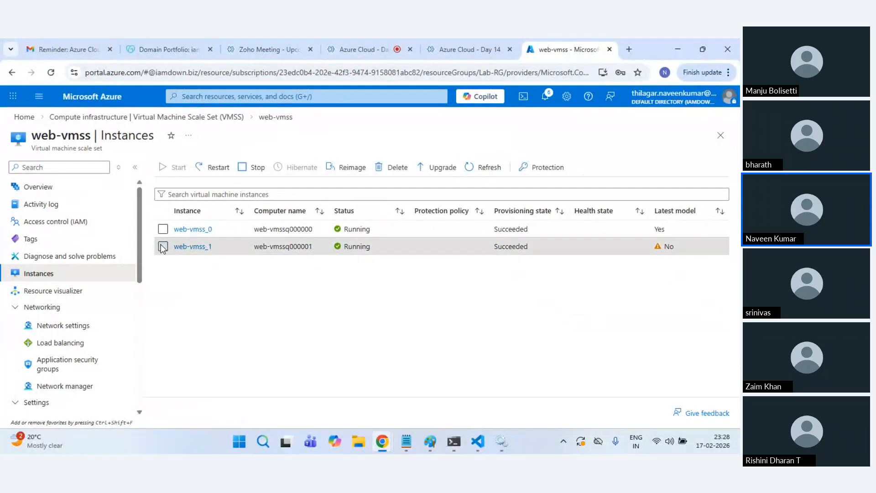
{"action": "left_click", "coordinate": [545, 97]}
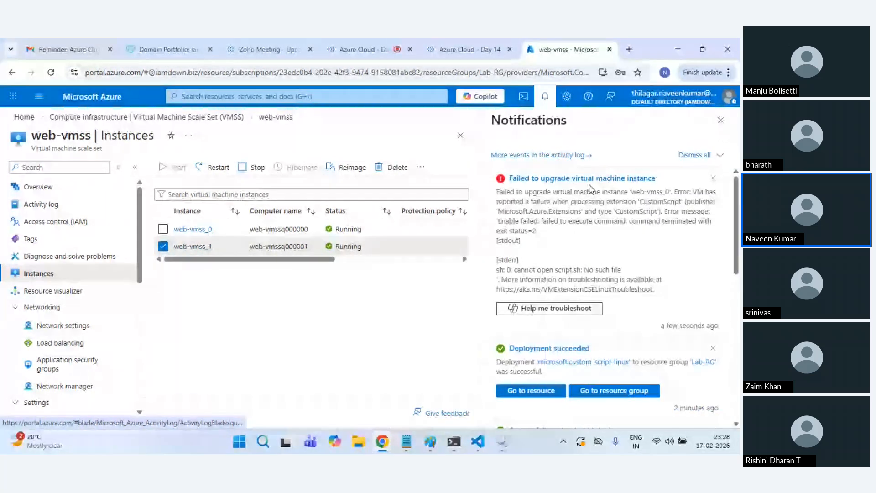
{"action": "left_click", "coordinate": [589, 179]}
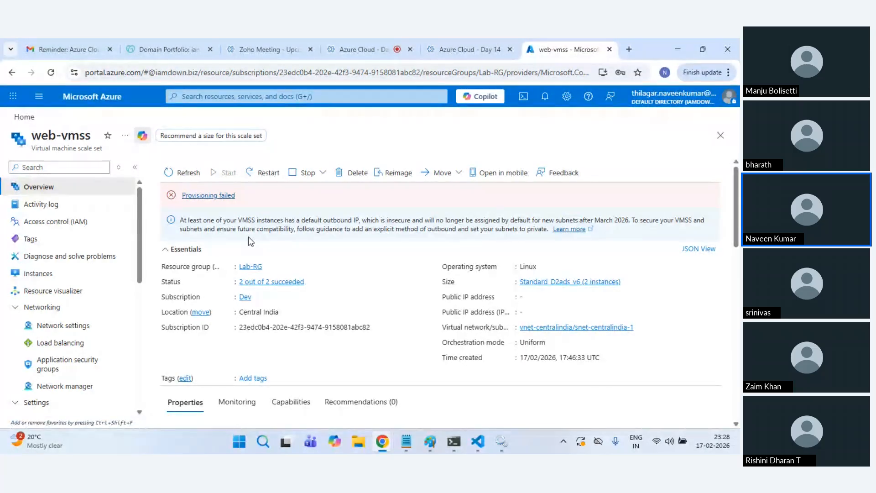
{"action": "left_click", "coordinate": [221, 195]}
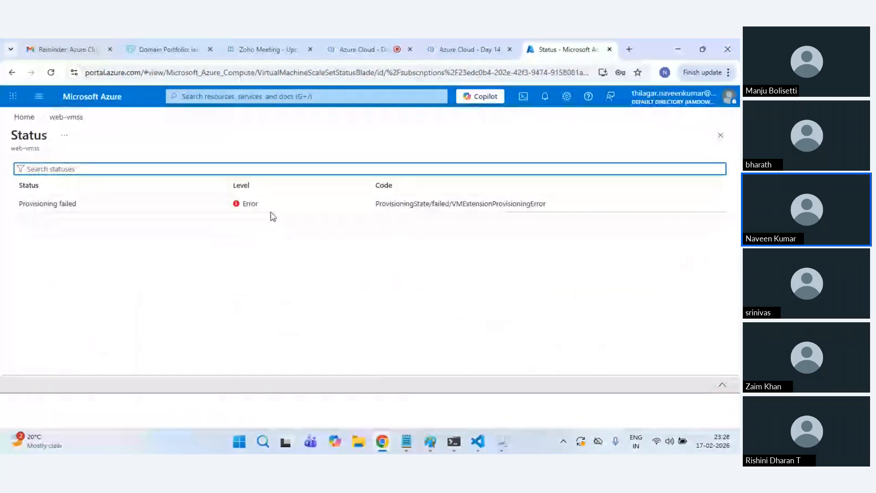
{"action": "left_click", "coordinate": [406, 208]}
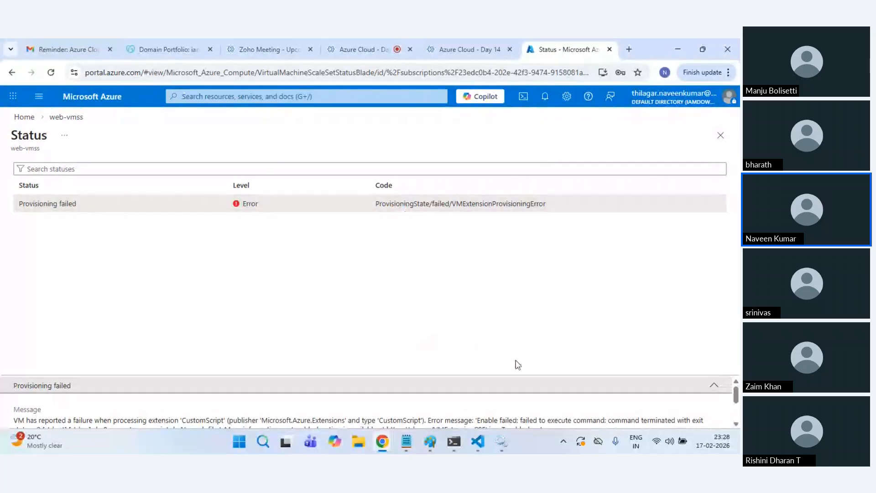
{"action": "left_click", "coordinate": [714, 385]}
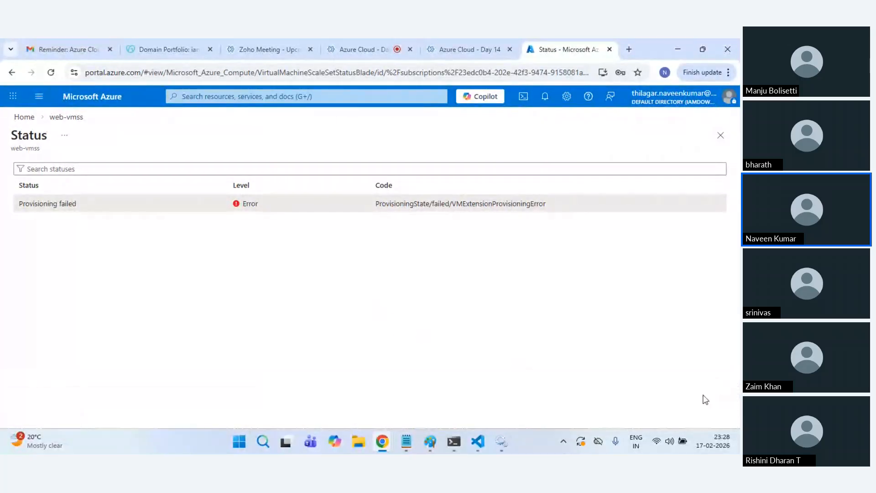
{"action": "triple_click", "coordinate": [477, 203]}
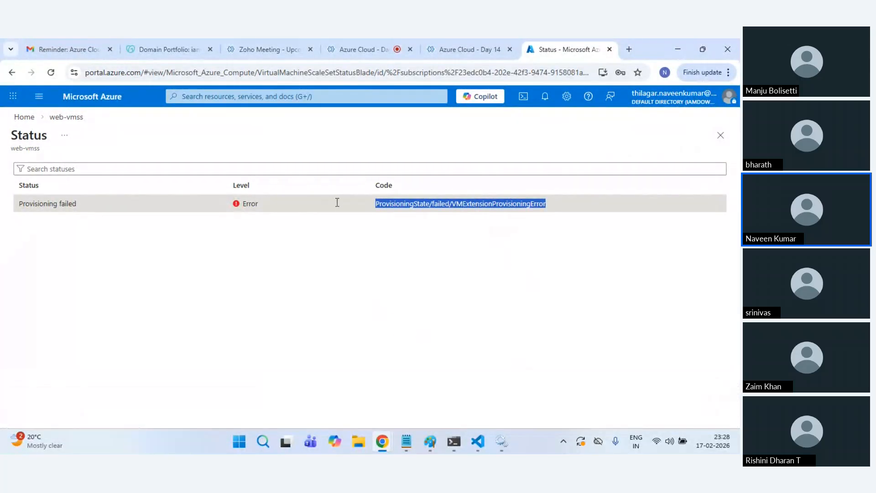
{"action": "triple_click", "coordinate": [25, 203]}
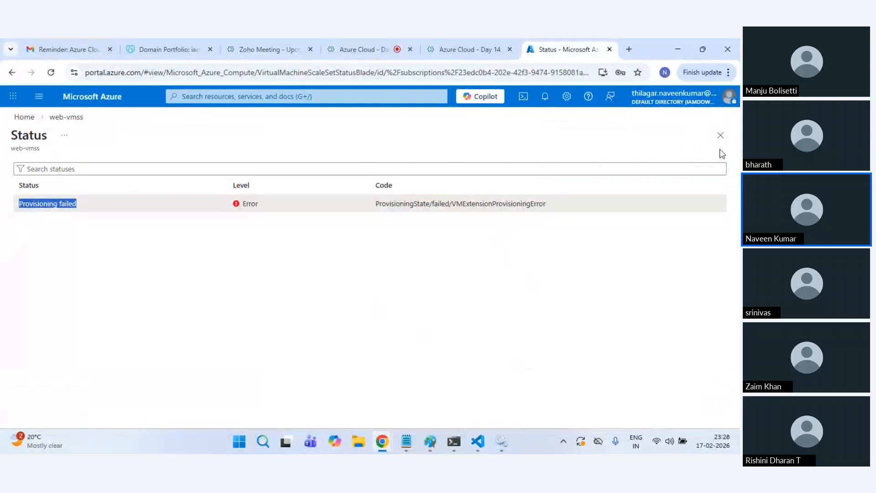
{"action": "left_click", "coordinate": [720, 135]}
{"action": "left_click", "coordinate": [226, 197]}
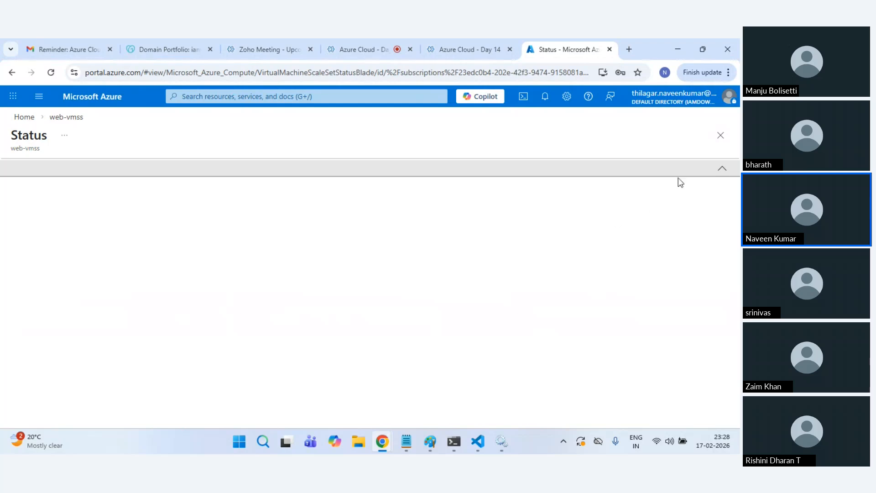
{"action": "left_click", "coordinate": [720, 136]}
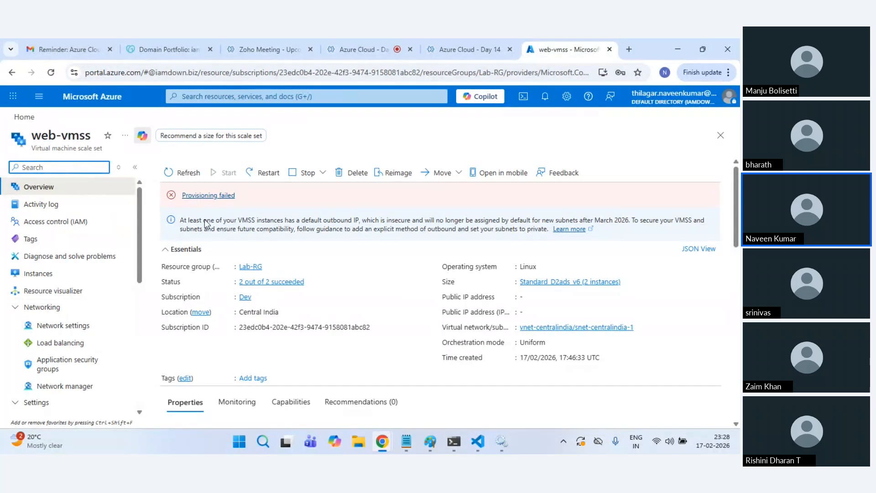
Step: Open instance web-vmss_0 from the Instances list and launch its Serial console
{"action": "left_click", "coordinate": [53, 278]}
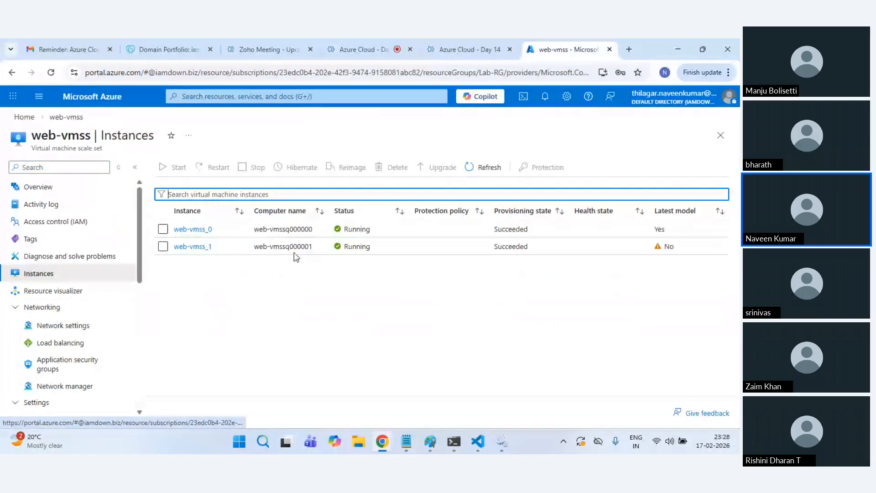
{"action": "left_click", "coordinate": [192, 229]}
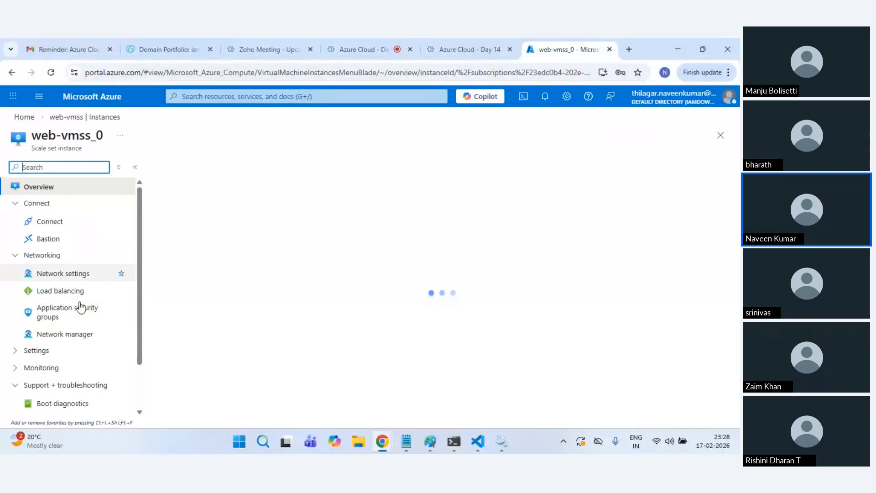
{"action": "scroll", "coordinate": [68, 364], "scroll_direction": "down", "scroll_amount": 2}
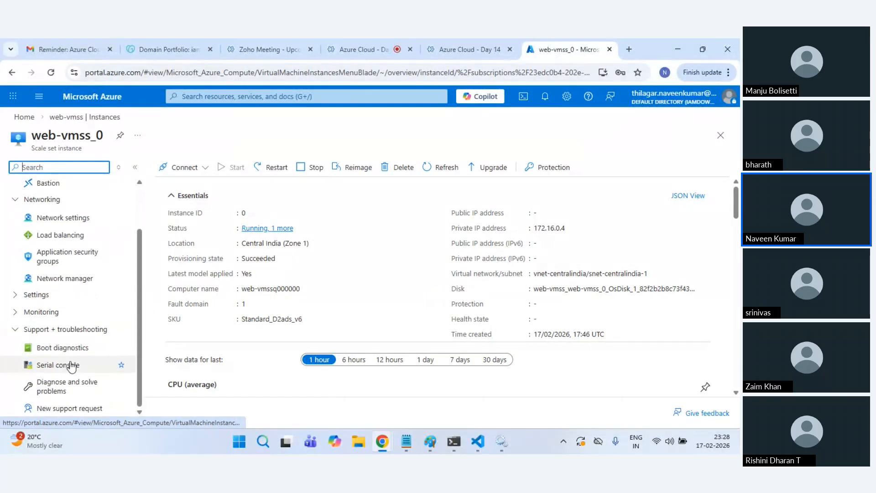
{"action": "left_click", "coordinate": [71, 365]}
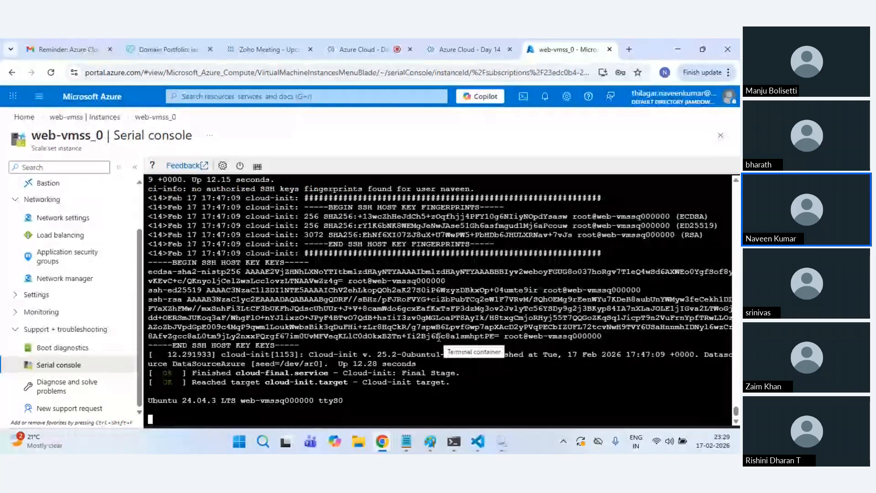
Step: Log in to the web-vmss_0 serial console with the admin username and password
{"action": "key", "text": "Return"}
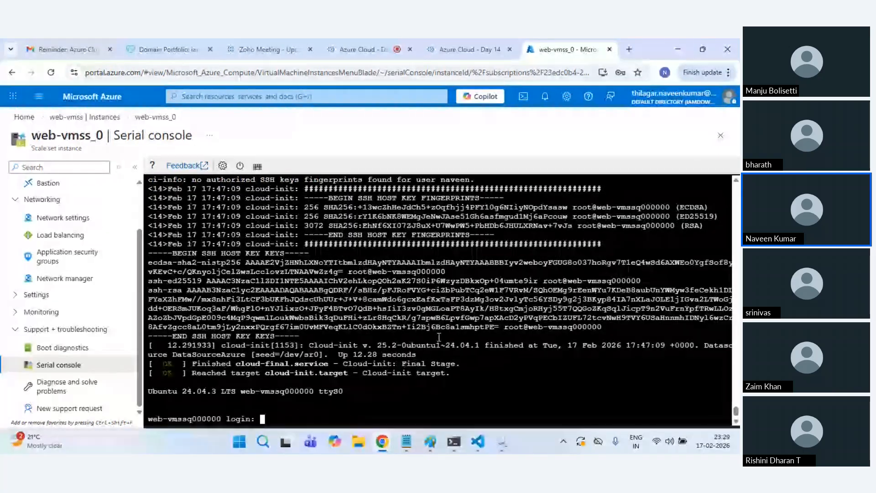
{"action": "type", "text": "naveen"}
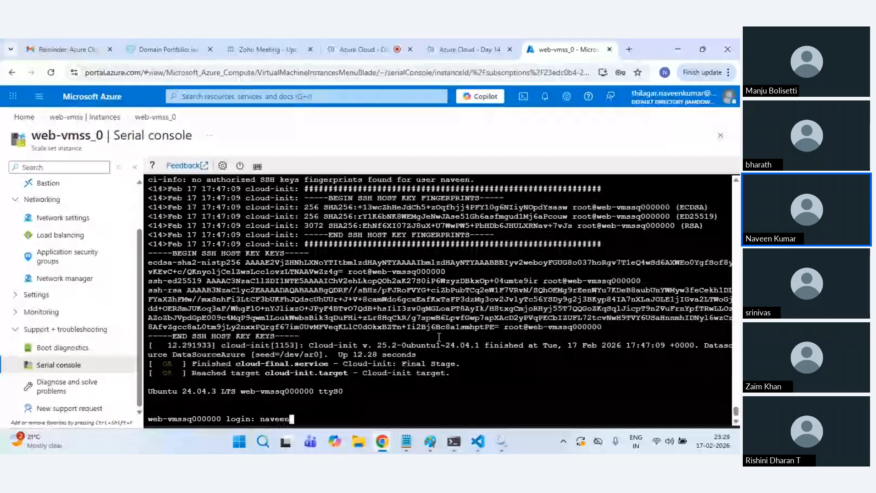
{"action": "key", "text": "Return"}
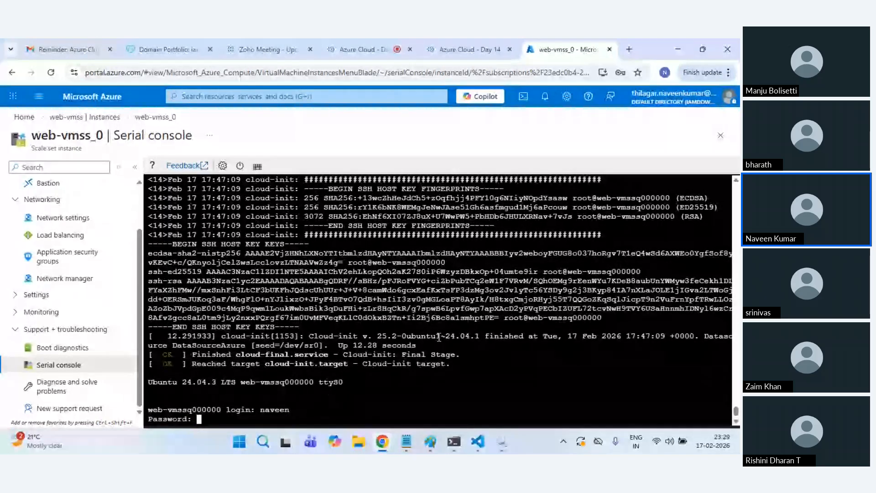
{"action": "key", "text": "Return"}
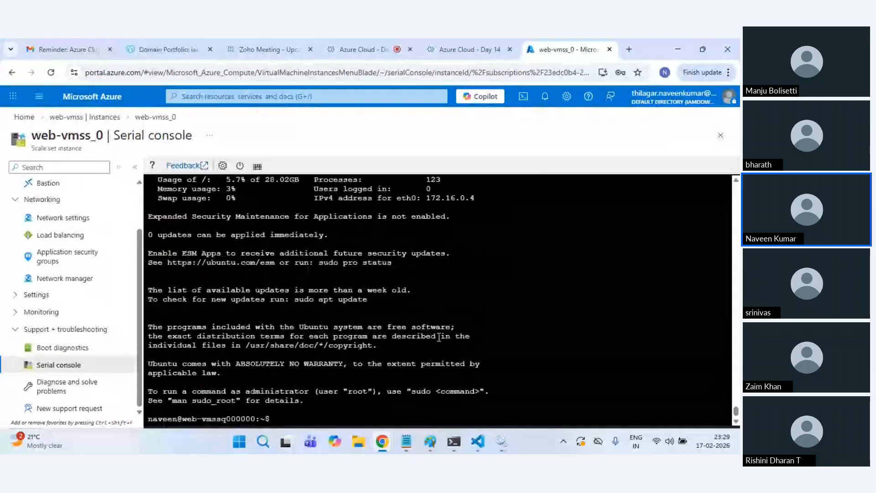
Step: Run 'sudo systemctl status nginx', which reports nginx.service not found, then return to web-vmss Instances
{"action": "type", "text": "ca"}
{"action": "type", "text": "udo system"}
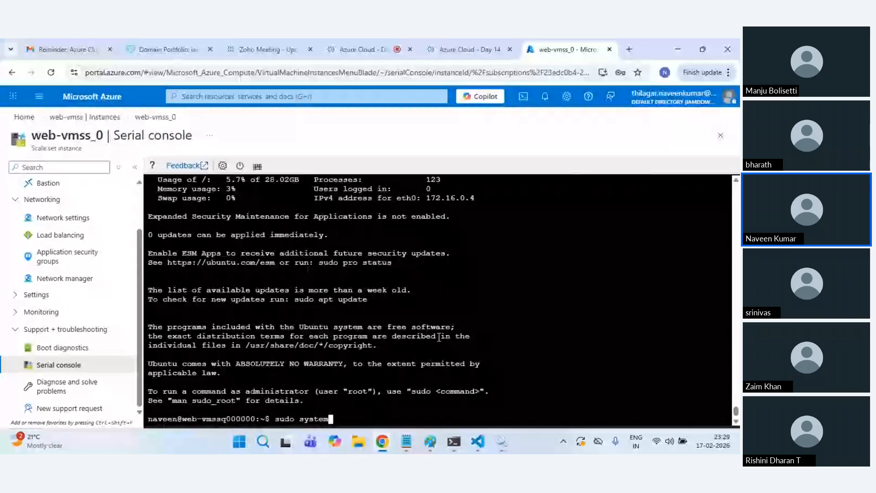
{"action": "type", "text": "ctl status nginx"}
{"action": "key", "text": "Return"}
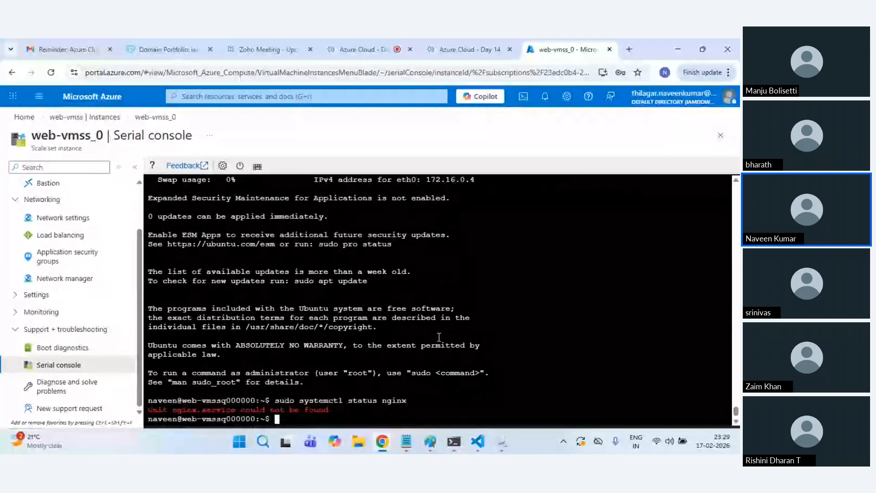
{"action": "left_click", "coordinate": [92, 118]}
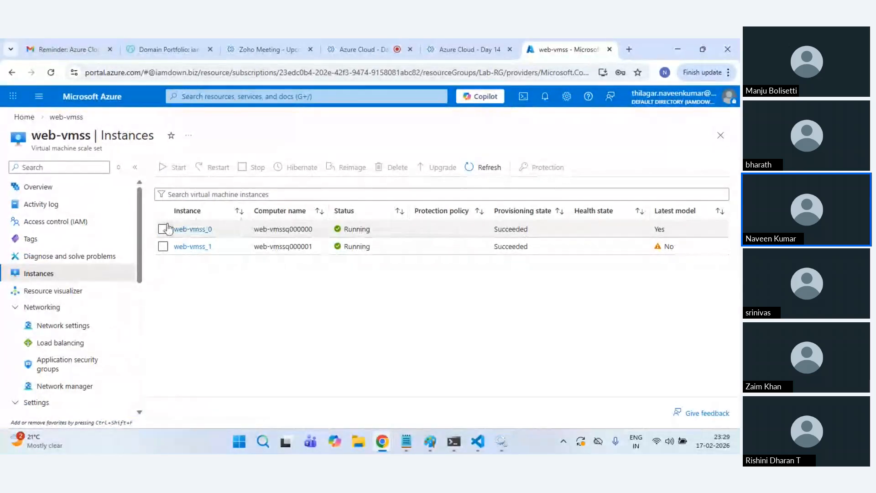
Step: Review the main.sh blob in storage account azurevmss1702's script container
{"action": "left_click", "coordinate": [93, 97]}
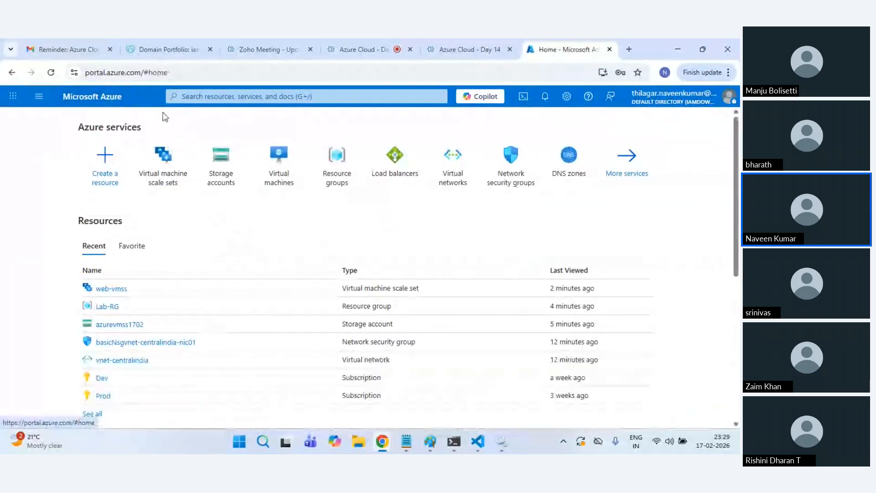
{"action": "left_click", "coordinate": [233, 191]}
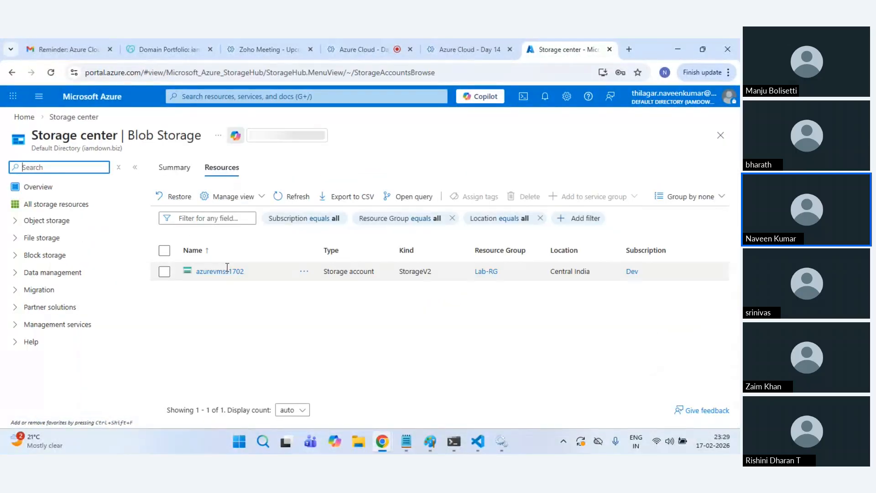
{"action": "left_click", "coordinate": [226, 270]}
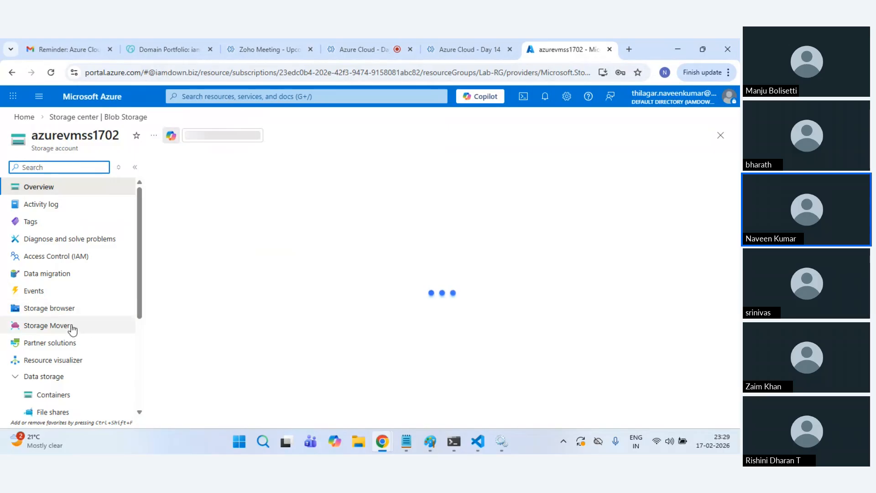
{"action": "left_click", "coordinate": [47, 391]}
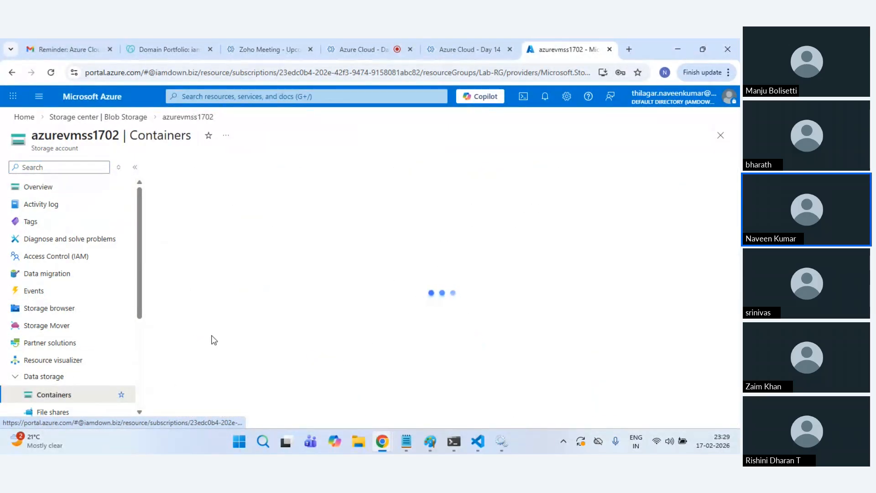
{"action": "left_click", "coordinate": [206, 262]}
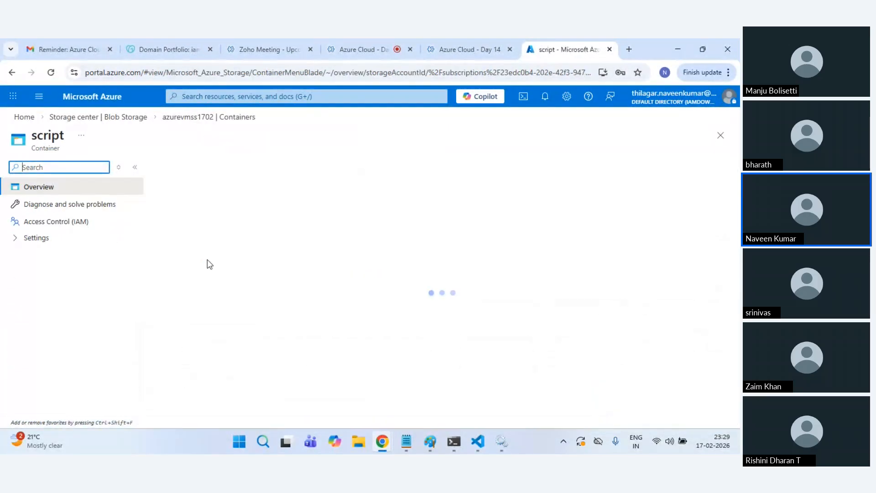
{"action": "left_click", "coordinate": [208, 298]}
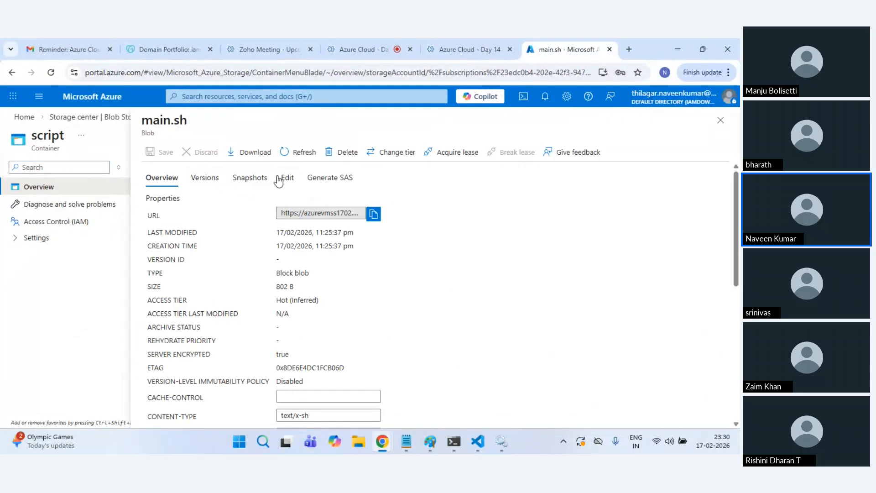
{"action": "left_click", "coordinate": [281, 179]}
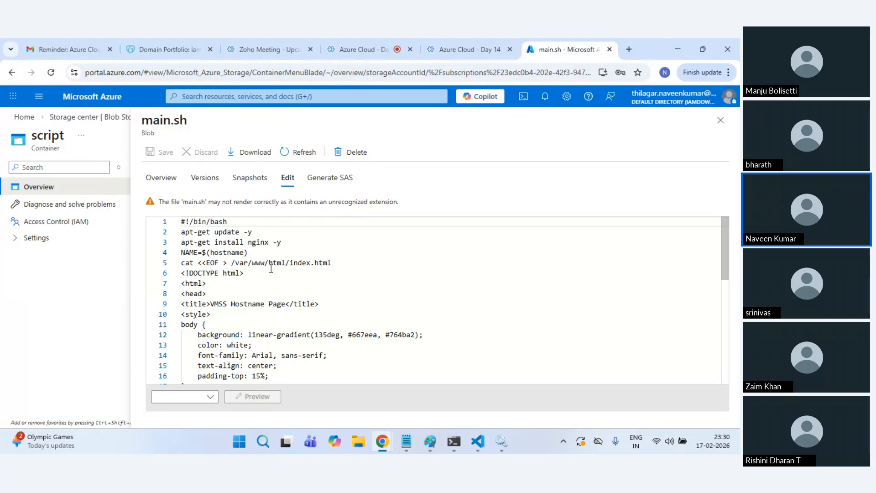
{"action": "scroll", "coordinate": [271, 268], "scroll_direction": "down", "scroll_amount": 8}
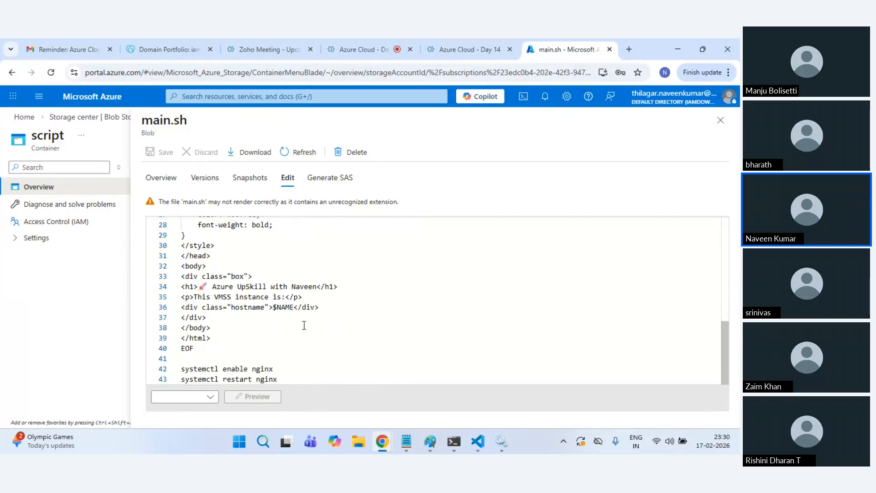
Step: Close main.sh and go from Home to Virtual machine scale sets
{"action": "left_click", "coordinate": [720, 120]}
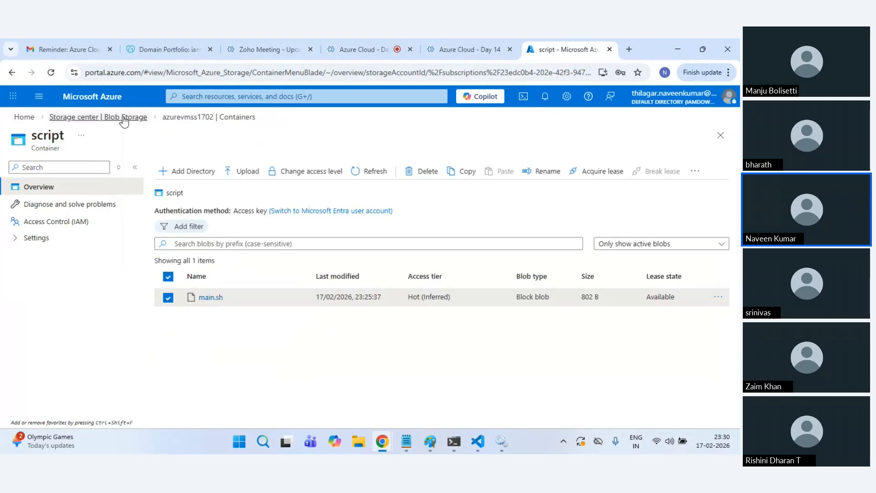
{"action": "left_click", "coordinate": [129, 118]}
{"action": "left_click", "coordinate": [108, 105]}
{"action": "left_click", "coordinate": [223, 155]}
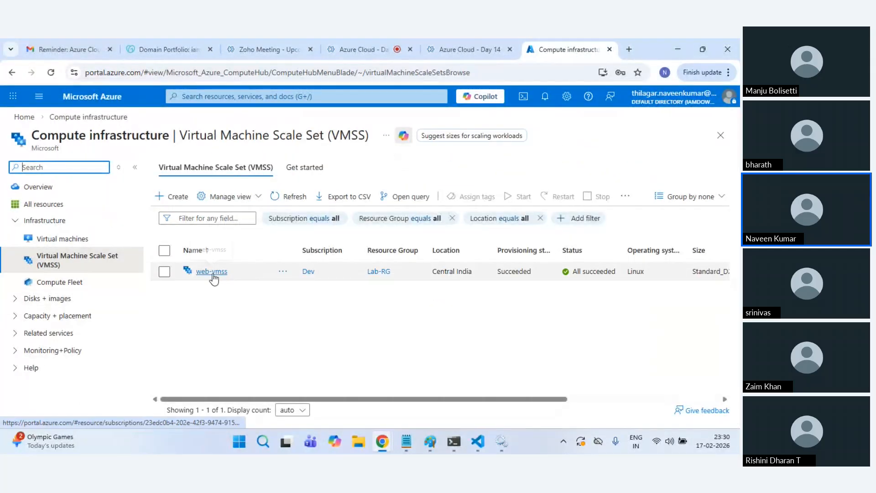
Step: Open web-vmss_0's Serial console from the web-vmss instances, then switch to Zoho Meeting
{"action": "left_click", "coordinate": [212, 271]}
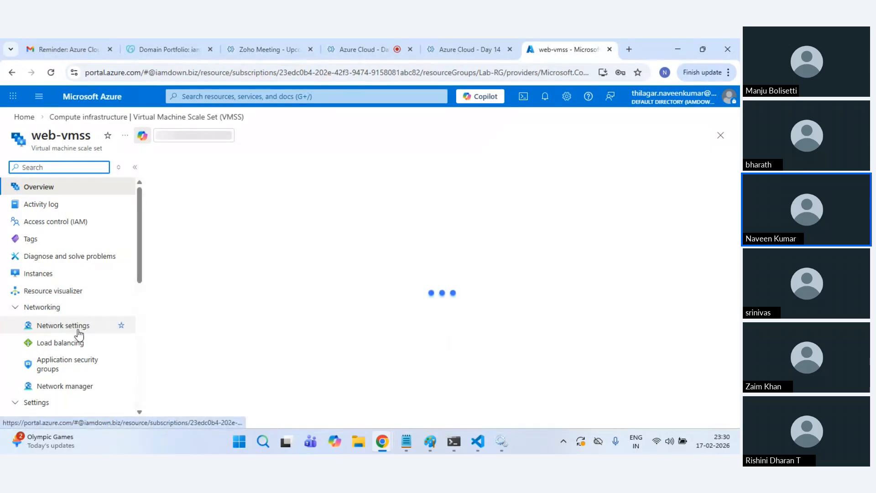
{"action": "left_click", "coordinate": [54, 275]}
{"action": "left_click", "coordinate": [418, 228]}
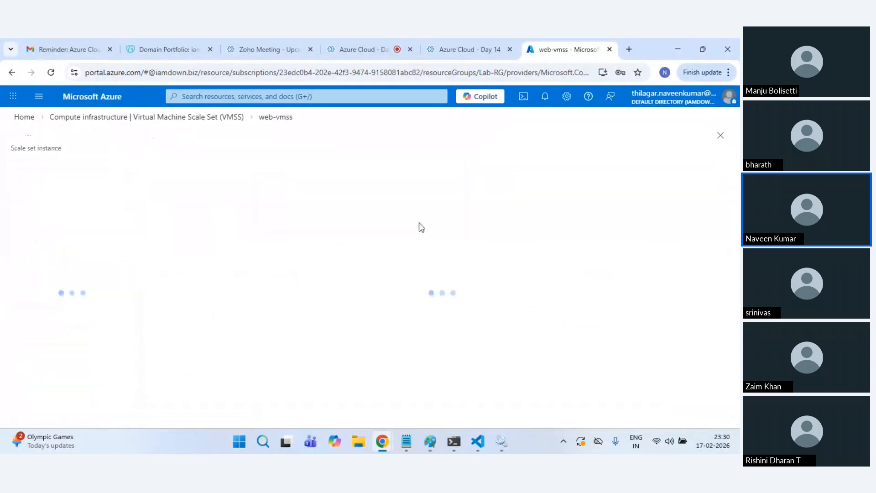
{"action": "left_click", "coordinate": [721, 135]}
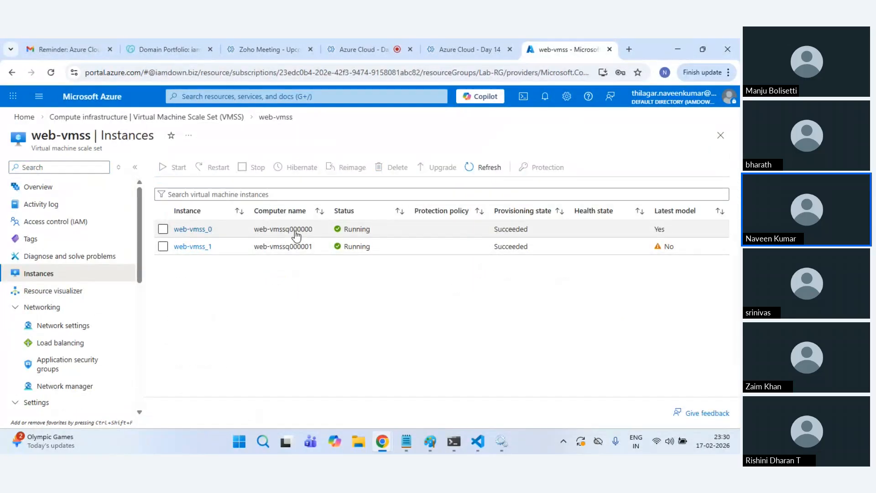
{"action": "left_click", "coordinate": [192, 230]}
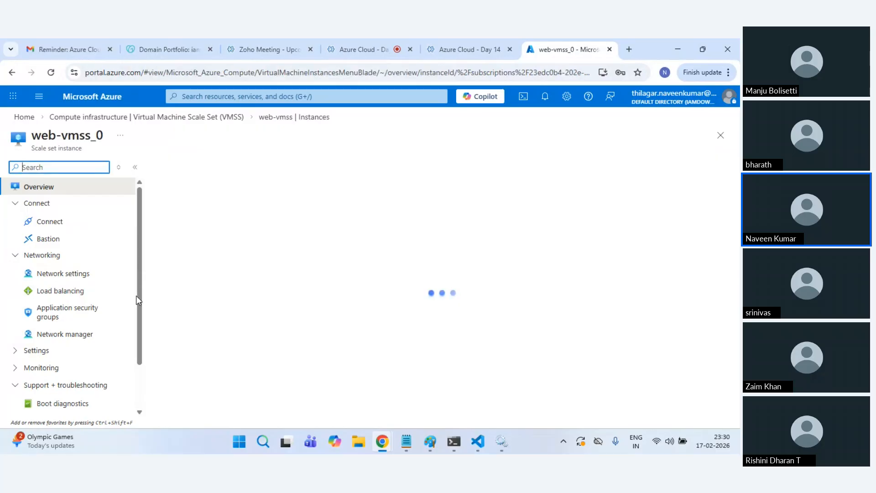
{"action": "scroll", "coordinate": [71, 384], "scroll_direction": "down", "scroll_amount": 1}
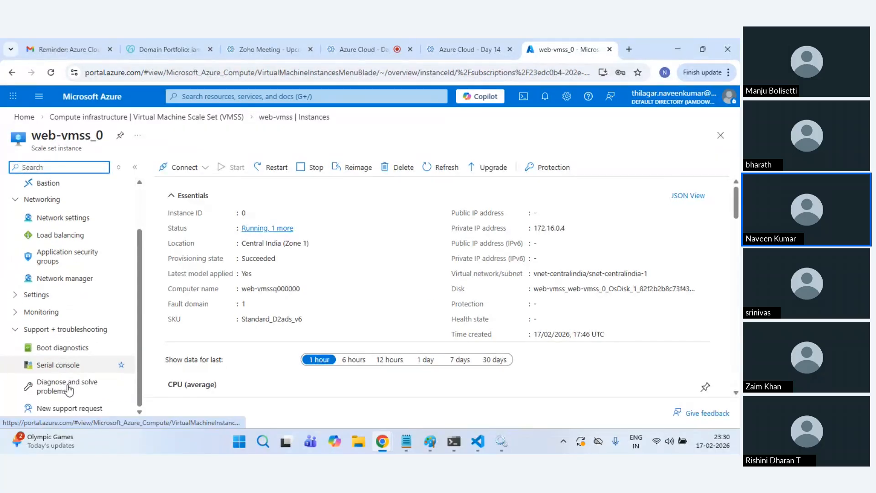
{"action": "left_click", "coordinate": [64, 367]}
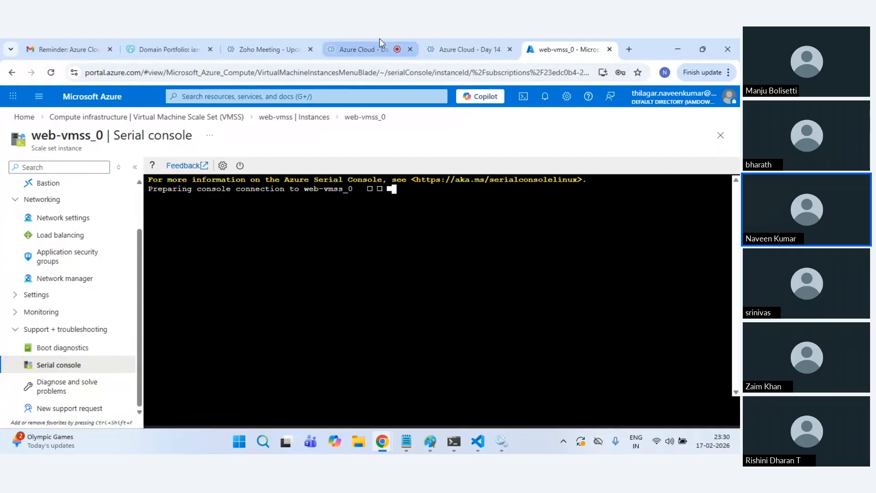
{"action": "left_click", "coordinate": [380, 46]}
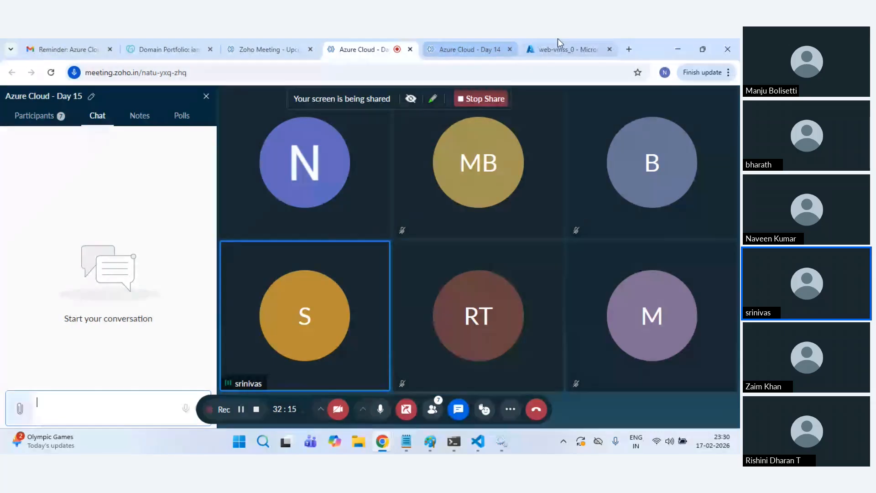
Step: Switch back to the Azure tab showing web-vmss_0's serial console
{"action": "left_click", "coordinate": [566, 46]}
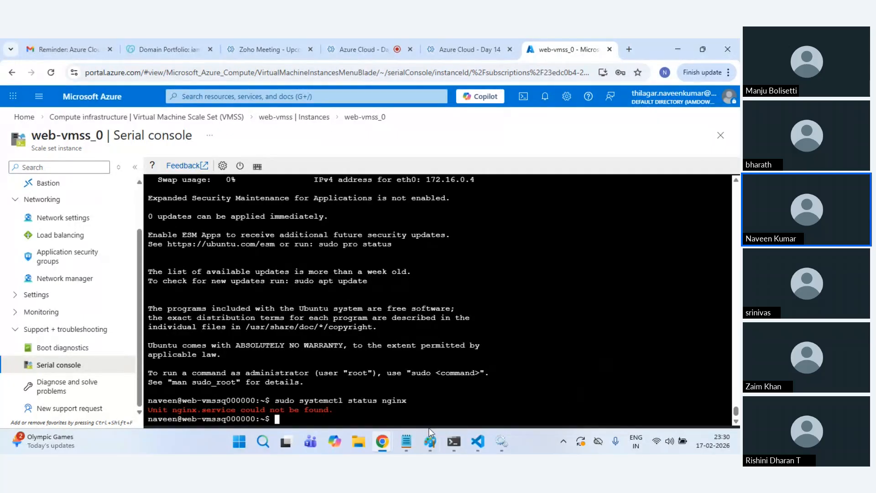
Step: Open a new main.sh in vi and copy the nginx setup script from VS Code
{"action": "mouse_move", "coordinate": [485, 446]}
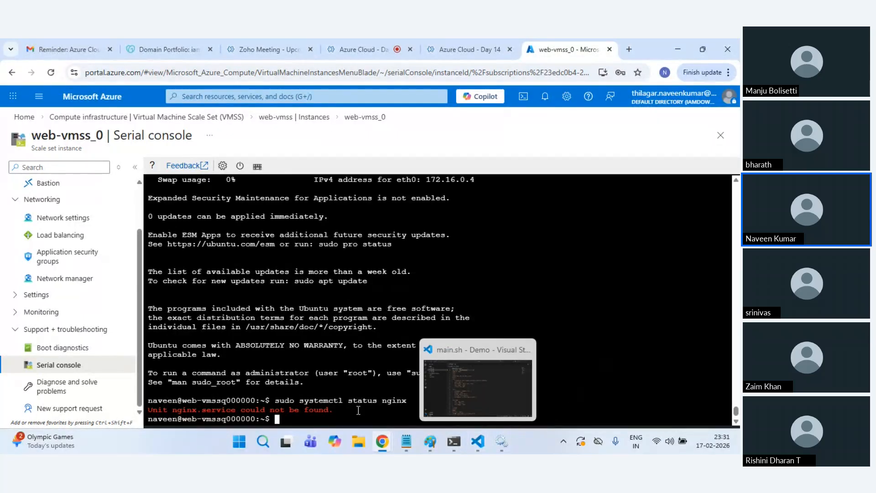
{"action": "type", "text": "vi "}
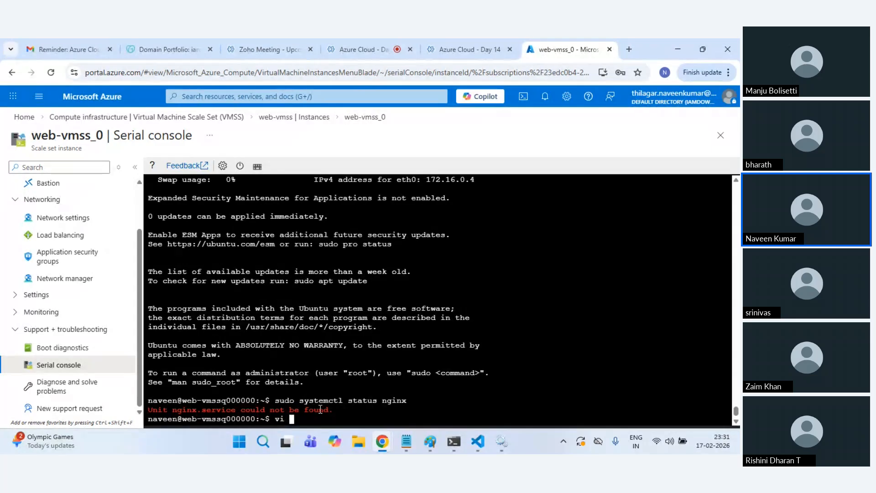
{"action": "type", "text": "main.sh"}
{"action": "key", "text": "Return"}
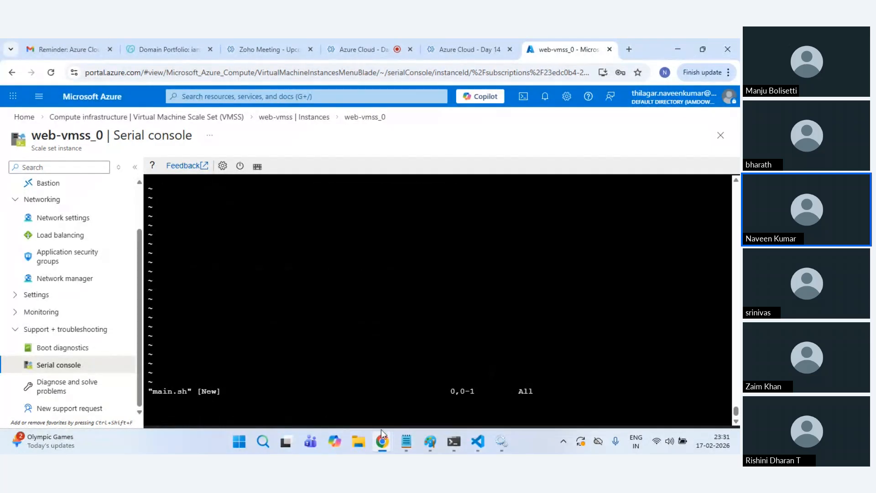
{"action": "left_click", "coordinate": [496, 407]}
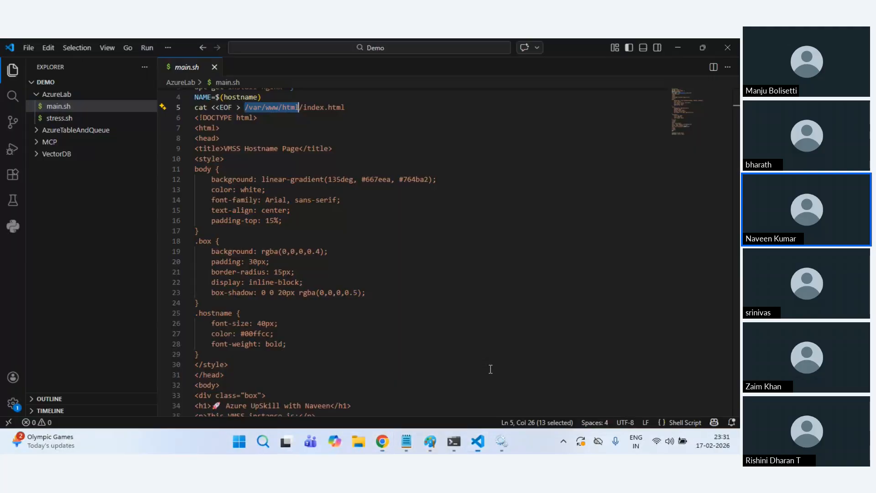
{"action": "key", "text": "ctrl+a"}
{"action": "key", "text": "ctrl+c"}
{"action": "key", "text": "alt+Tab"}
Step: Paste the script into main.sh and save it with :wq!, then start a chmod command
{"action": "right_click", "coordinate": [295, 227]}
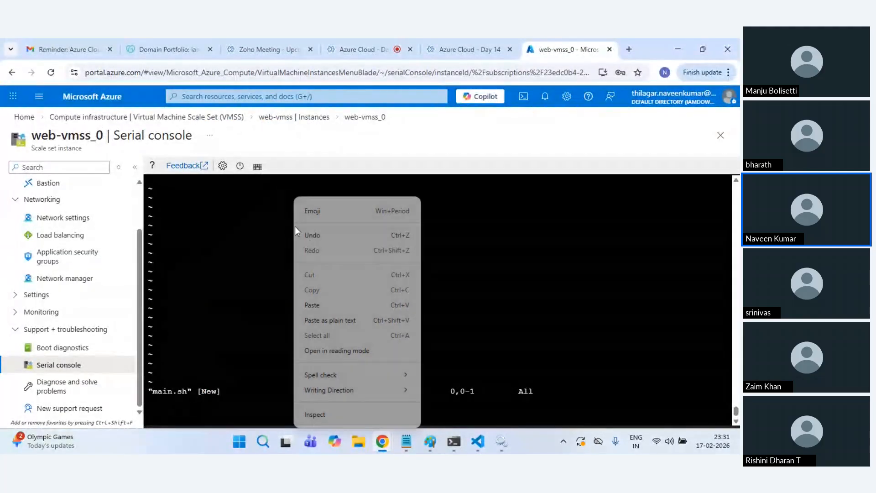
{"action": "left_click", "coordinate": [312, 305]}
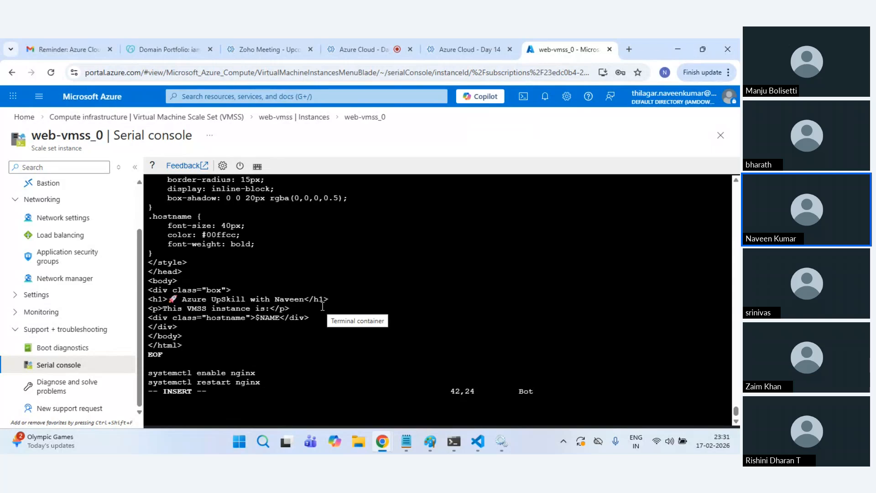
{"action": "key", "text": "Escape"}
{"action": "type", "text": ":wq!"}
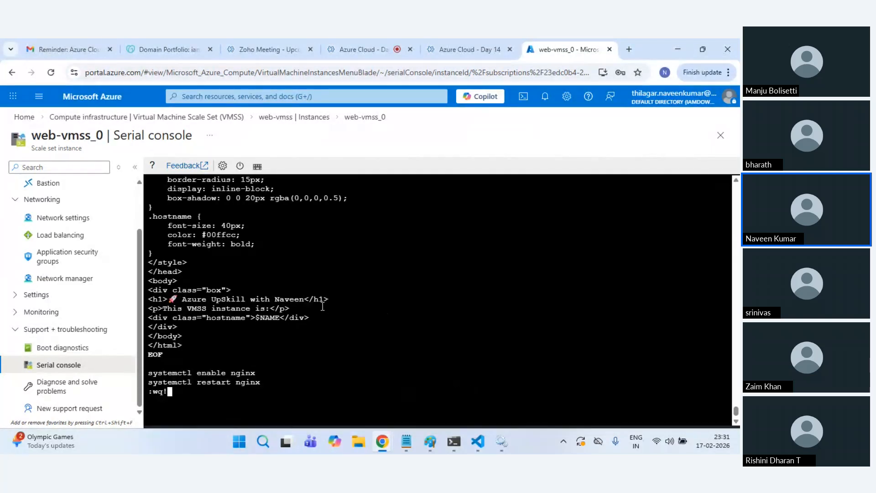
{"action": "key", "text": "Return"}
{"action": "type", "text": "chmo"}
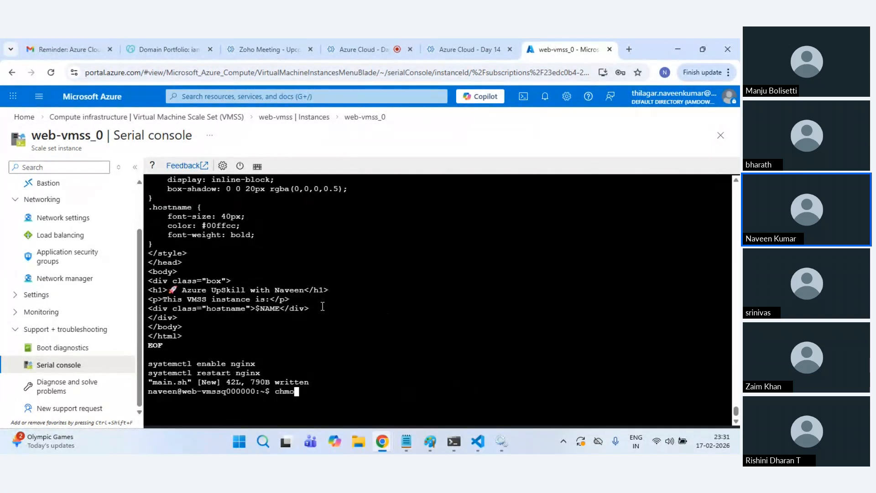
{"action": "type", "text": "d "}
{"action": "type", "text": "sudo"}
Step: Make main.sh executable with 'sudo chmod u+x main.sh'
{"action": "key", "text": "End"}
{"action": "type", "text": "u+x m"}
{"action": "key", "text": "Tab"}
{"action": "key", "text": "Return"}
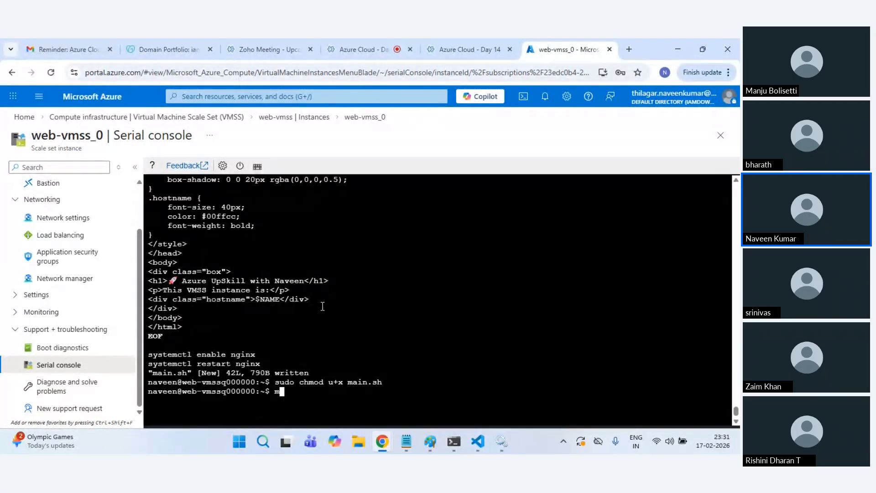
Step: Run ./main.sh with the sudo password, then cat main.sh to reveal the pt-get typo
{"action": "type", "text": "./main.sh"}
{"action": "key", "text": "Return"}
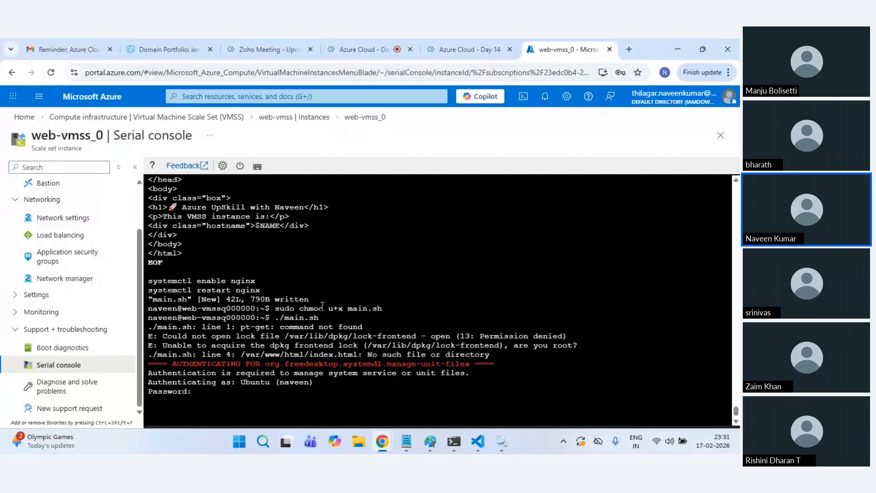
{"action": "key", "text": "Return"}
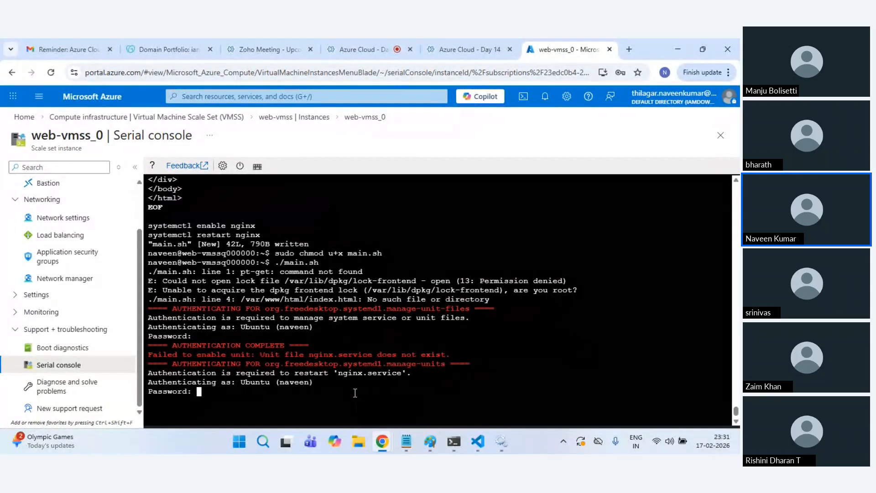
{"action": "key", "text": "Return"}
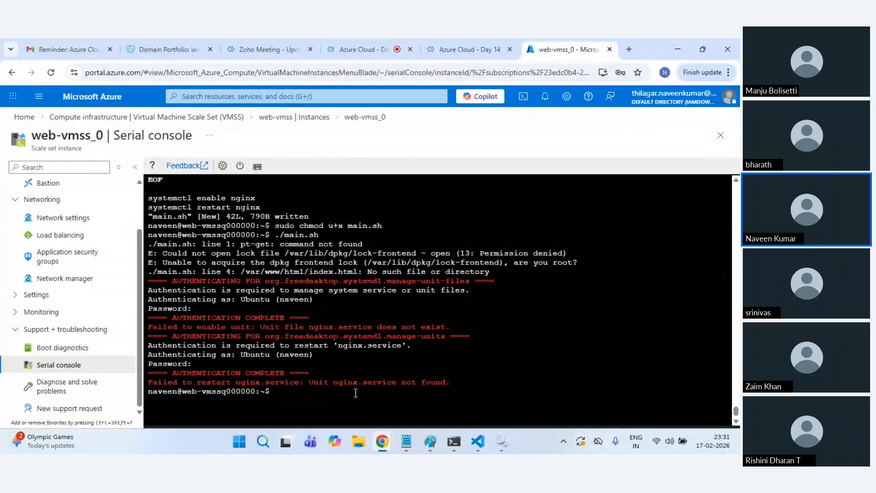
{"action": "type", "text": "cat main.sh"}
{"action": "key", "text": "Return"}
Step: Review the printed script and reopen main.sh in vi
{"action": "scroll", "coordinate": [357, 393], "scroll_direction": "up", "scroll_amount": 12}
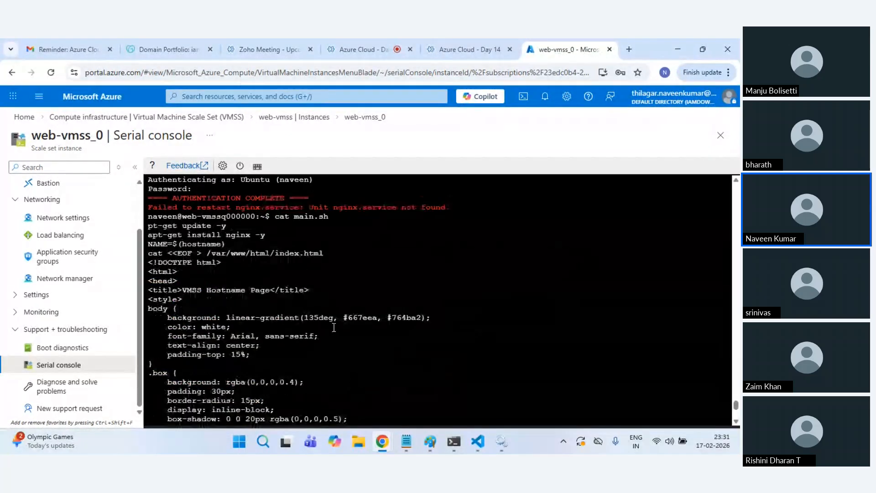
{"action": "scroll", "coordinate": [296, 337], "scroll_direction": "down", "scroll_amount": 3}
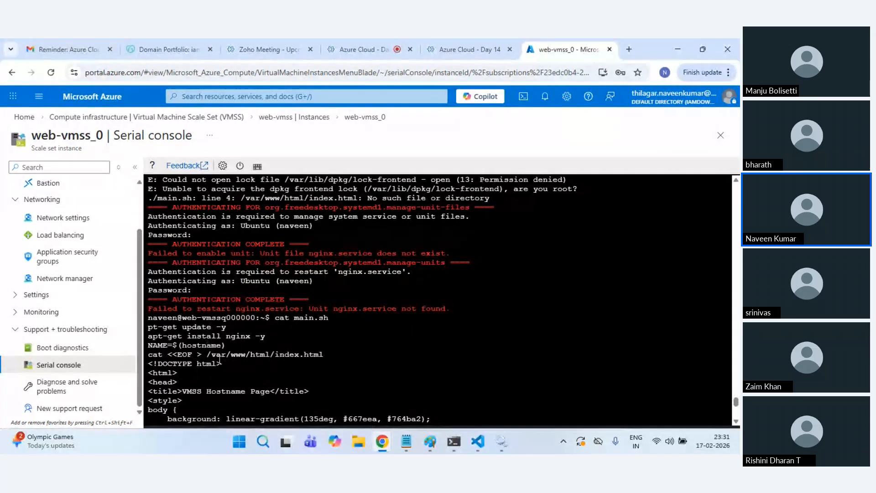
{"action": "left_click_drag", "start_coordinate": [210, 364], "coordinate": [187, 345]}
{"action": "left_click", "coordinate": [187, 345]}
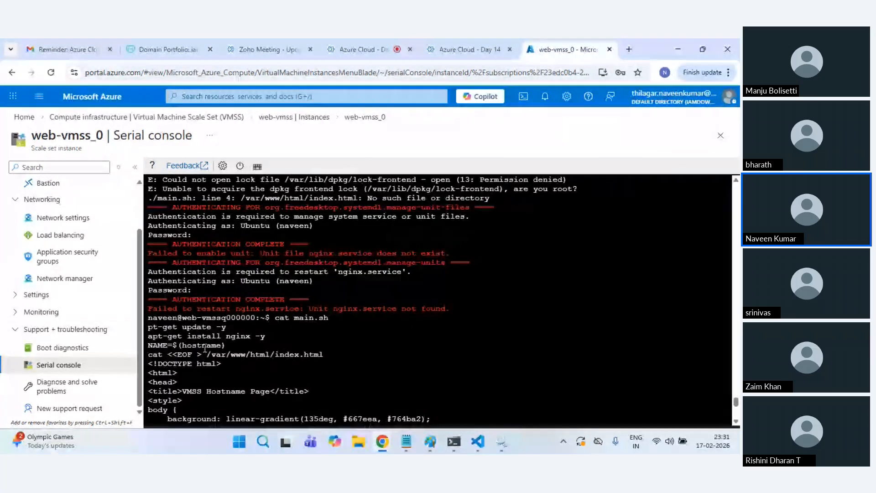
{"action": "type", "text": "v"}
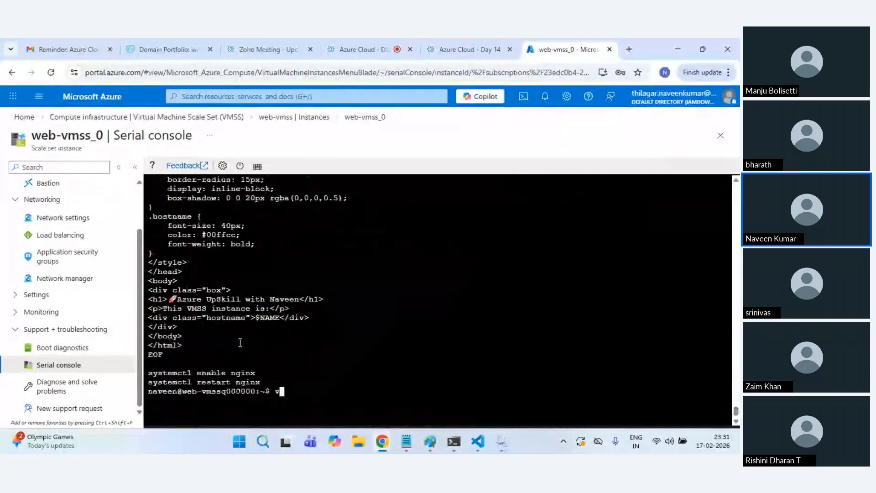
{"action": "type", "text": "i main.sh"}
{"action": "key", "text": "Return"}
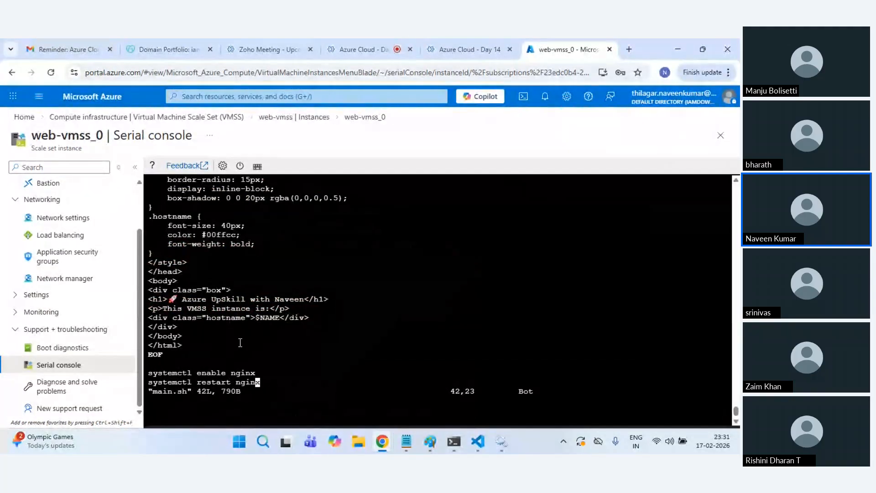
Step: Correct pt-get to apt-get and prefix the install command with sudo
{"action": "key", "text": "Left"}
{"action": "scroll", "coordinate": [240, 342], "scroll_direction": "up", "scroll_amount": 13}
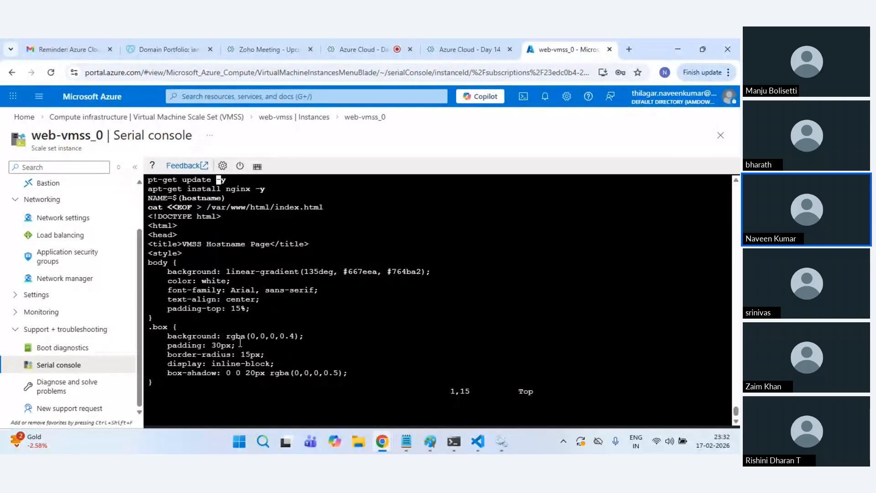
{"action": "type", "text": "p"}
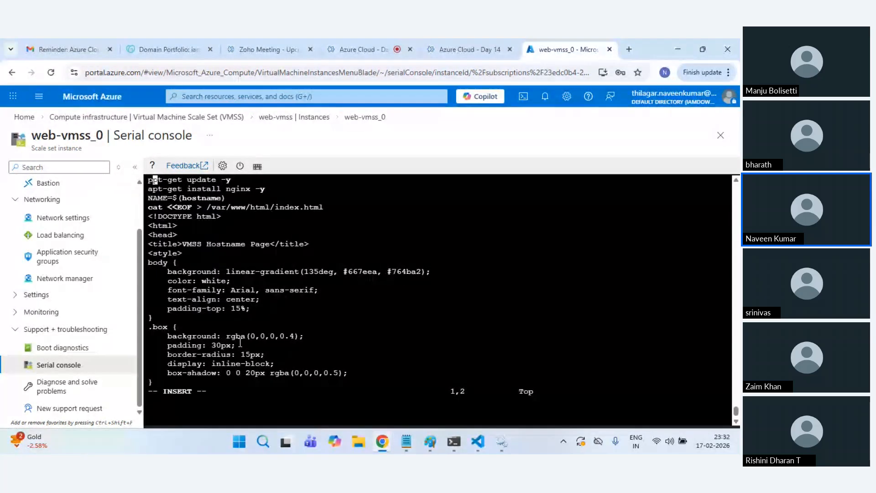
{"action": "key", "text": "BackSpace"}
{"action": "type", "text": "a"}
{"action": "type", "text": "sudo"}
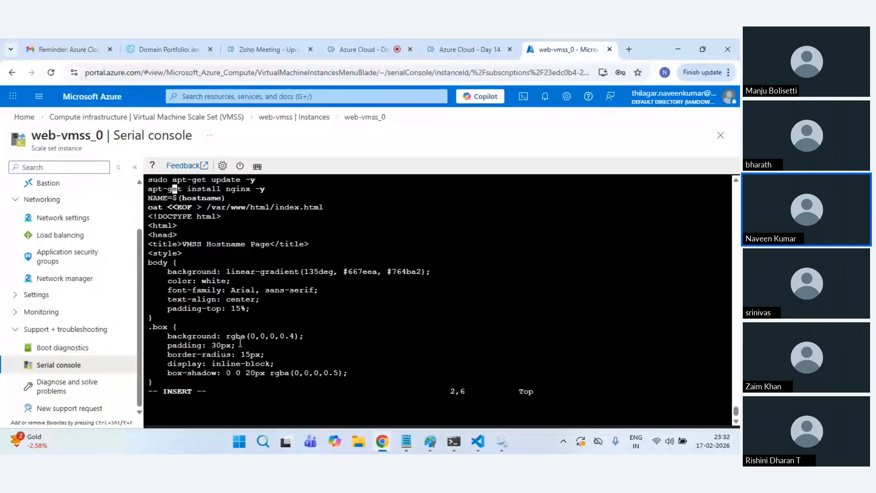
Step: Prefix the enable and restart nginx commands with sudo and save main.sh with :wq
{"action": "key", "text": "Home"}
{"action": "type", "text": "sudo"}
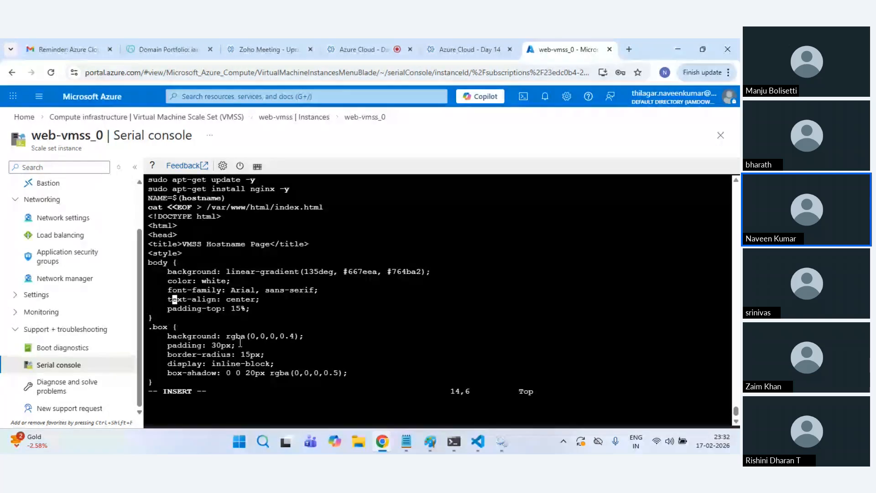
{"action": "key", "text": "Down"}
{"action": "key", "text": "Down"}
{"action": "key", "text": "Down"}
{"action": "key", "text": "Down"}
{"action": "key", "text": "Down"}
{"action": "key", "text": "Down"}
{"action": "key", "text": "Down"}
{"action": "key", "text": "Down"}
{"action": "key", "text": "Down"}
{"action": "key", "text": "Down"}
{"action": "key", "text": "Down"}
{"action": "key", "text": "Down"}
{"action": "key", "text": "Down"}
{"action": "key", "text": "Down"}
{"action": "key", "text": "Down"}
{"action": "key", "text": "Down"}
{"action": "key", "text": "Down"}
{"action": "key", "text": "Down"}
{"action": "key", "text": "Down"}
{"action": "key", "text": "Down"}
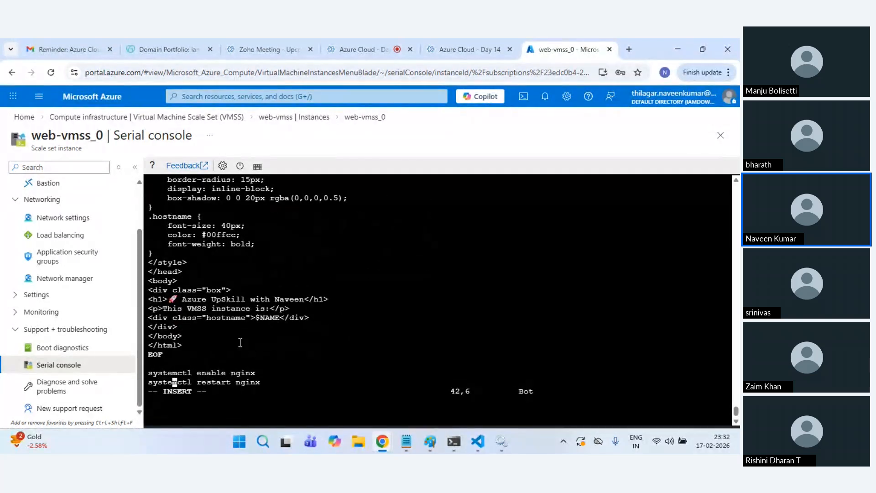
{"action": "key", "text": "Up"}
{"action": "type", "text": "sudo"}
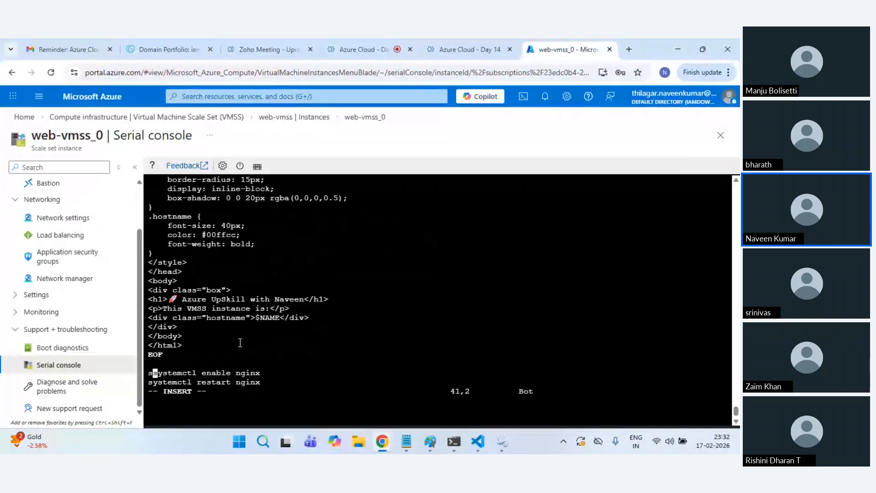
{"action": "key", "text": "Down"}
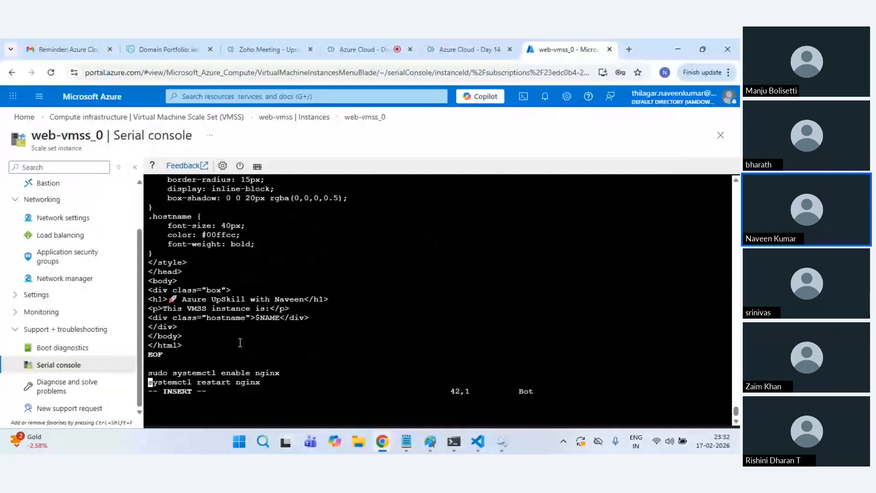
{"action": "type", "text": "sudo"}
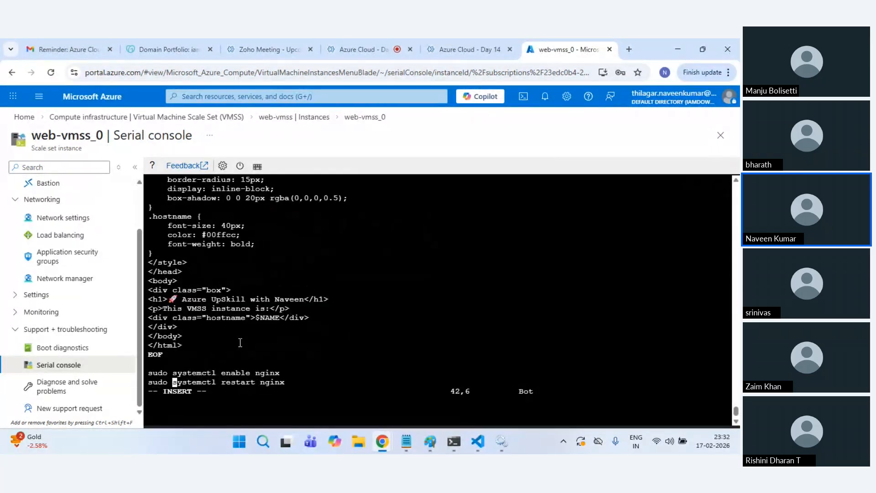
{"action": "key", "text": "Escape"}
{"action": "type", "text": ":wq"}
{"action": "key", "text": "Return"}
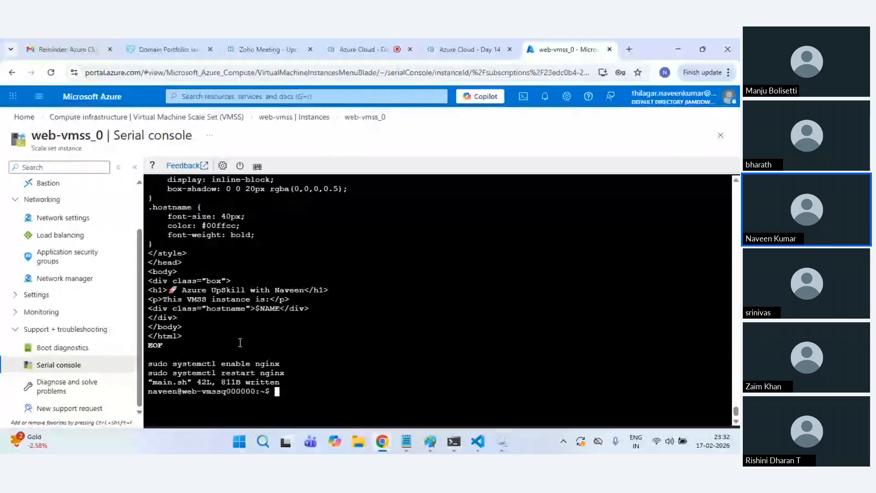
{"action": "type", "text": "cat main.sh"}
{"action": "key", "text": "Up"}
{"action": "key", "text": "Up"}
Step: Rerun main.sh, confirm nginx is active (running), and close the serial console to Instances
{"action": "key", "text": "Return"}
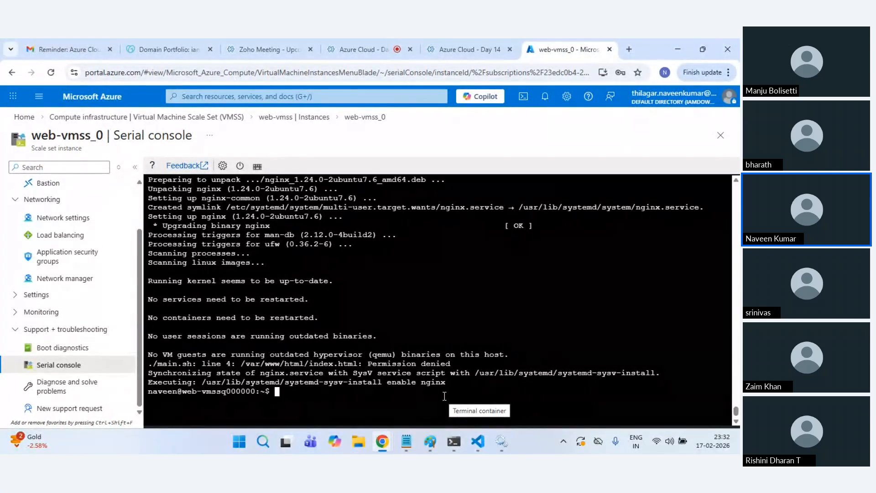
{"action": "type", "text": "./main.sh "}
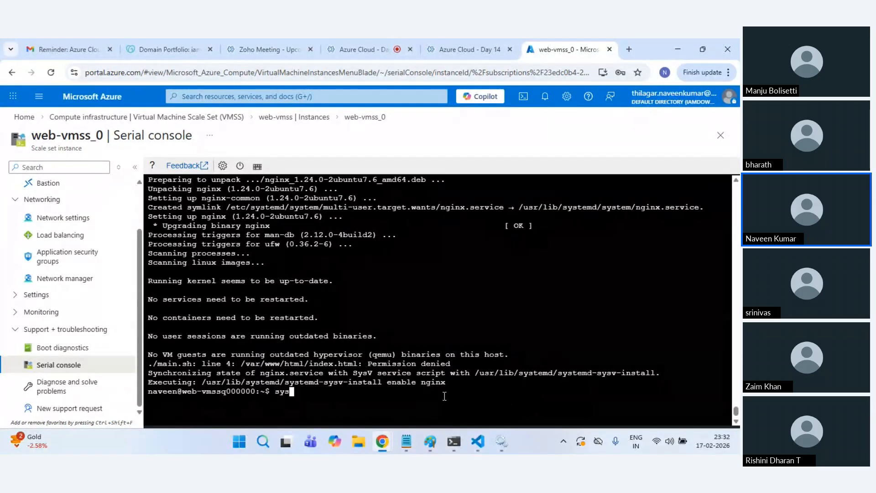
{"action": "type", "text": "sudo systemctl status nh"}
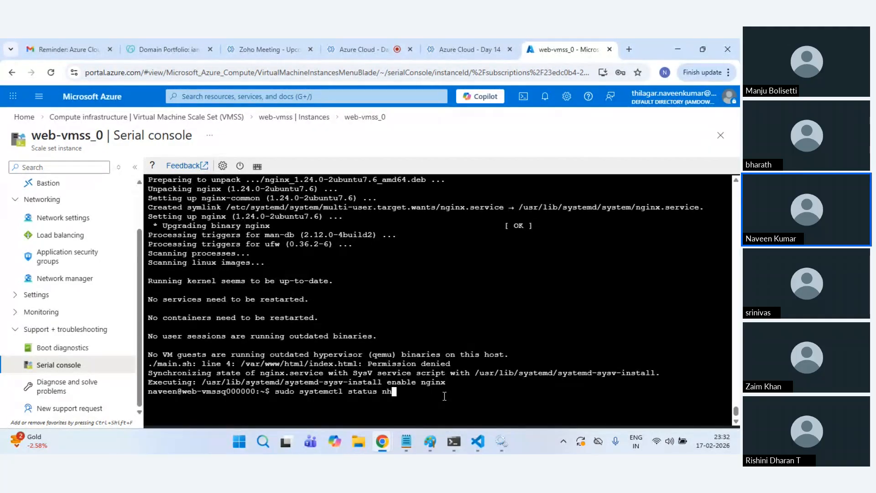
{"action": "key", "text": "BackSpace"}
{"action": "type", "text": "ginx"}
{"action": "key", "text": "Return"}
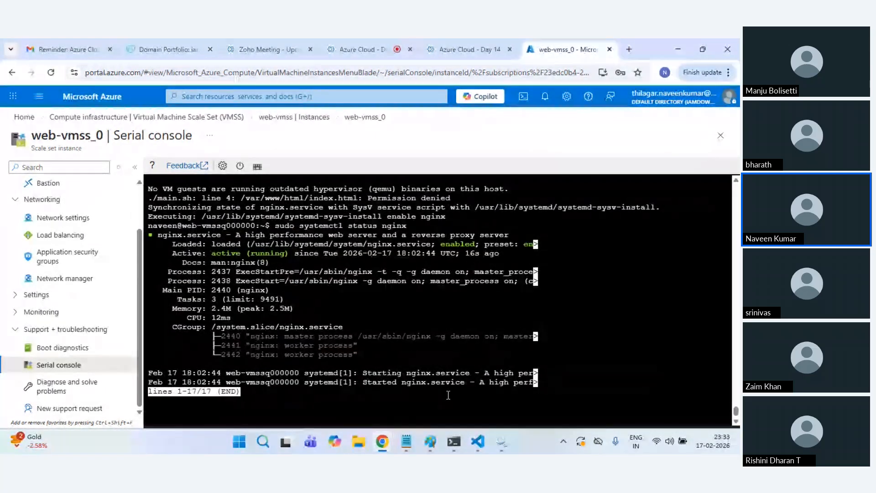
{"action": "key", "text": "q"}
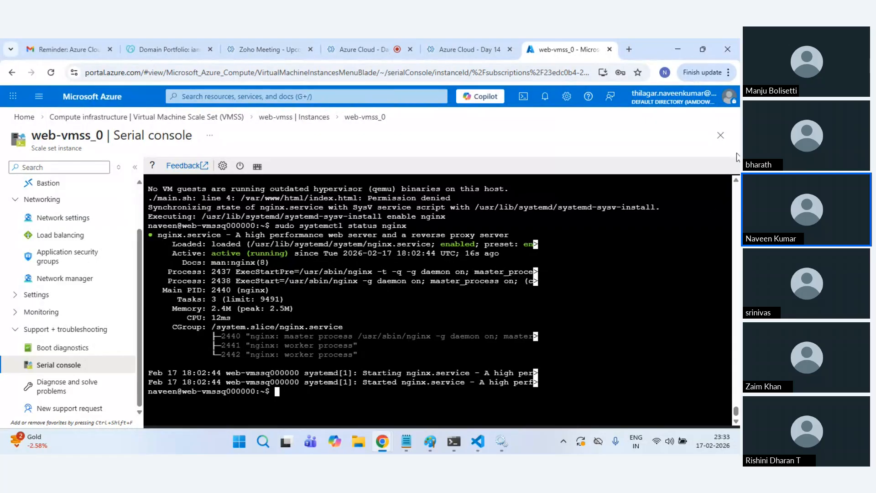
{"action": "left_click", "coordinate": [720, 135]}
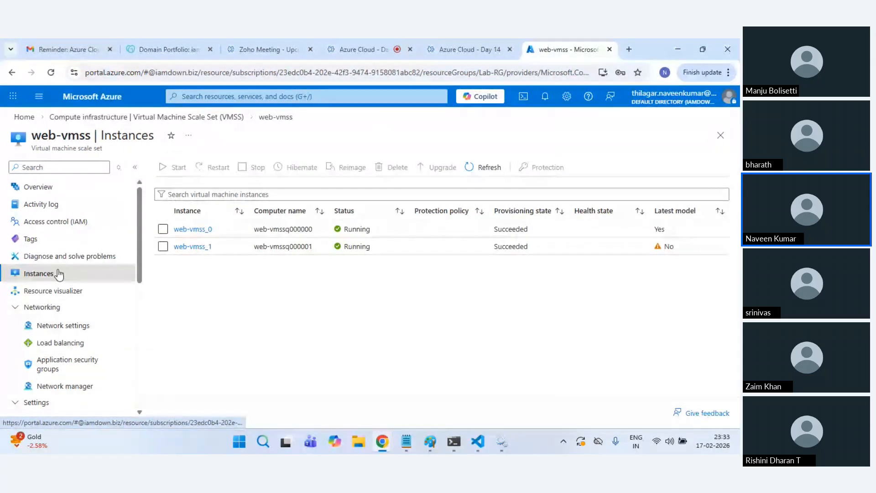
Step: Select instance web-vmss_1 and confirm upgrading it to the latest model
{"action": "left_click", "coordinate": [162, 246]}
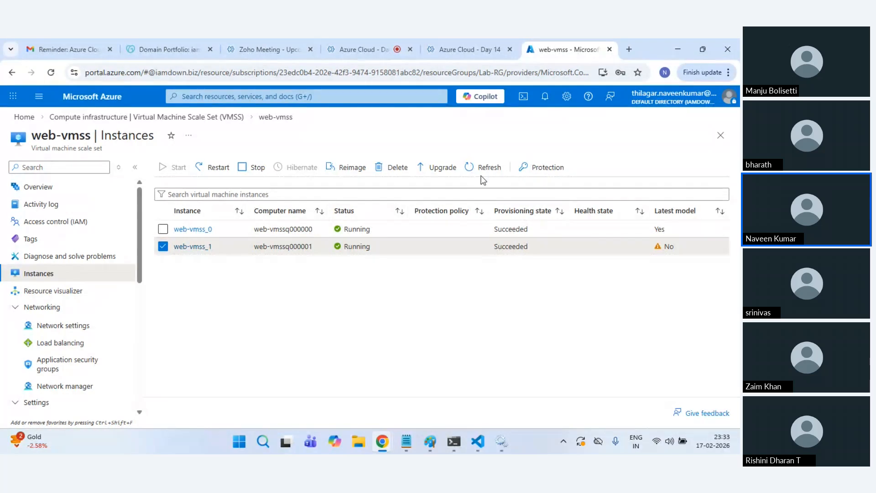
{"action": "left_click", "coordinate": [447, 168]}
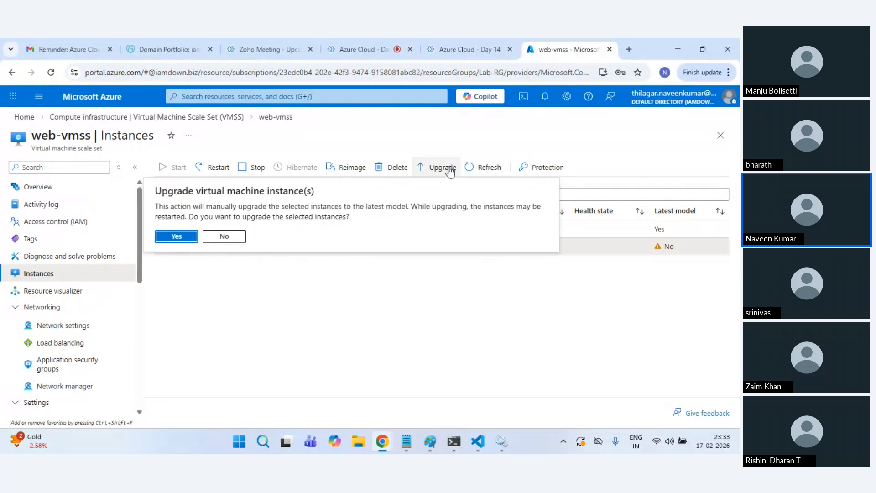
{"action": "left_click", "coordinate": [176, 237]}
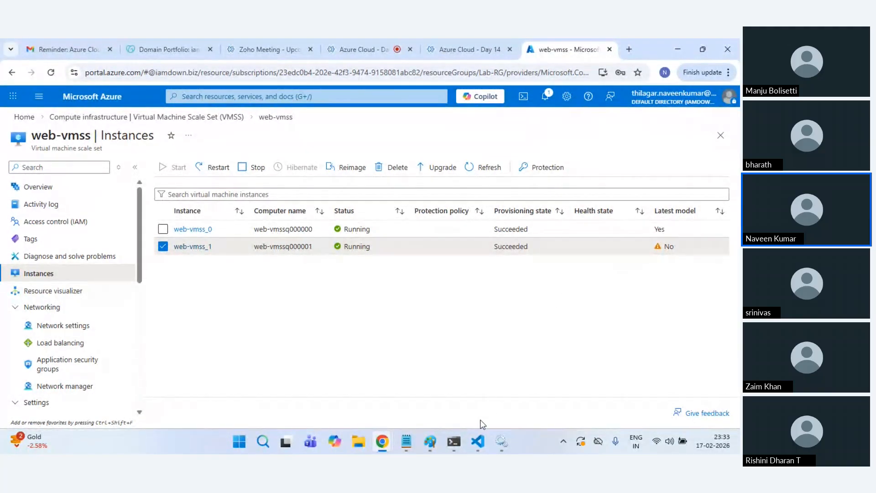
Step: Look over main.sh in VS Code, then minimize the editor back to the portal
{"action": "mouse_move", "coordinate": [478, 442]}
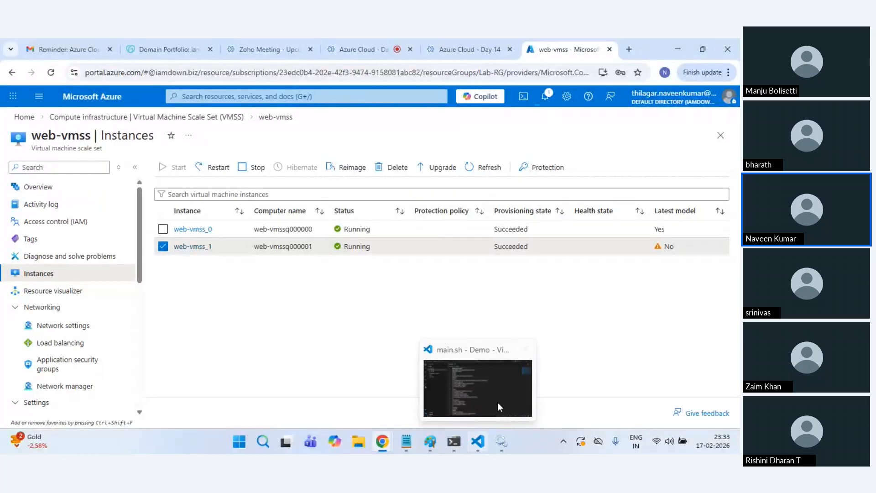
{"action": "left_click", "coordinate": [498, 406]}
{"action": "left_click", "coordinate": [313, 207]}
{"action": "scroll", "coordinate": [291, 188], "scroll_direction": "up", "scroll_amount": 1}
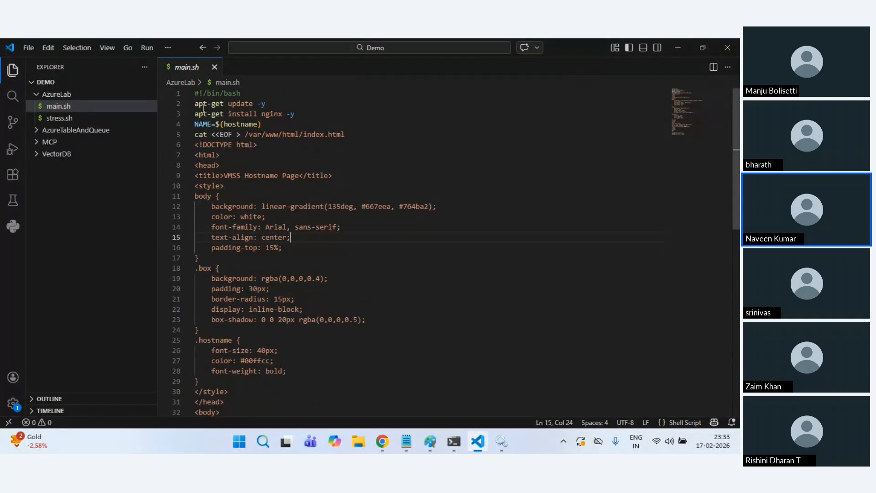
{"action": "left_click", "coordinate": [677, 46]}
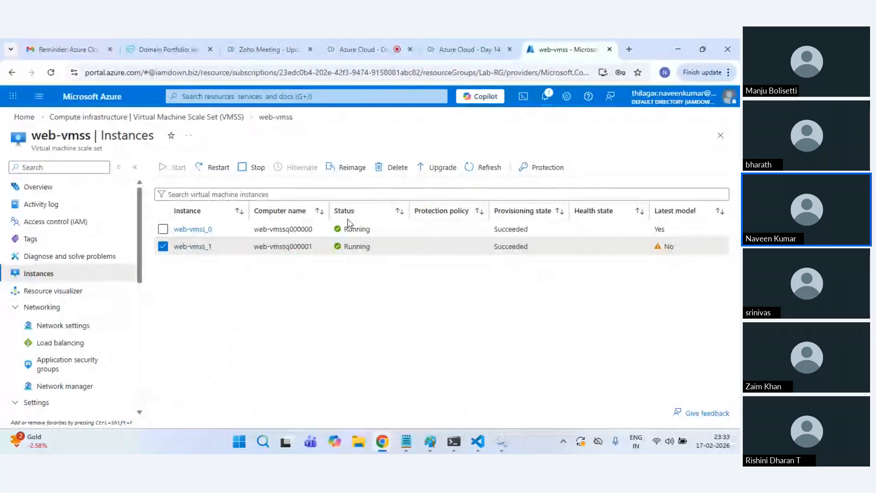
Step: Open notifications and highlight the 'Failed to upgrade virtual machine instance' error text
{"action": "left_click", "coordinate": [552, 102]}
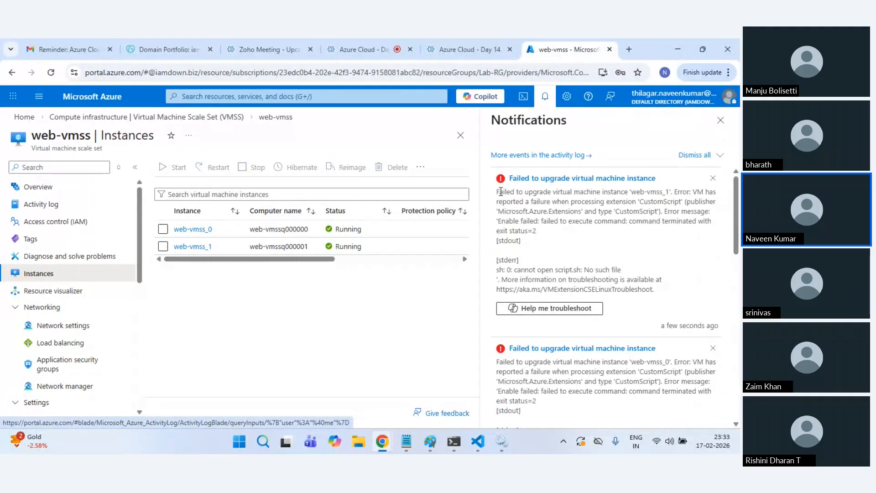
{"action": "left_click_drag", "start_coordinate": [497, 196], "coordinate": [654, 280]}
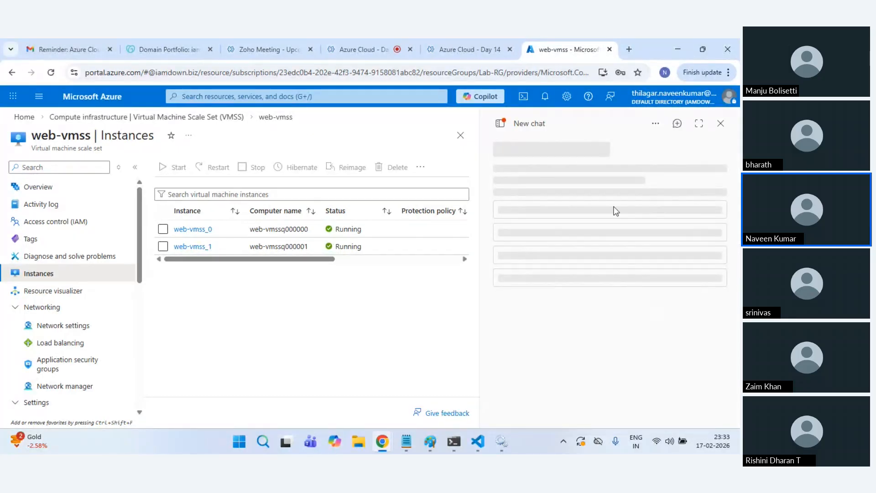
Step: Return to the web-vmss portal tab, dismiss the chat-history tip, and confirm web-vmss in Copilot
{"action": "left_click", "coordinate": [360, 39]}
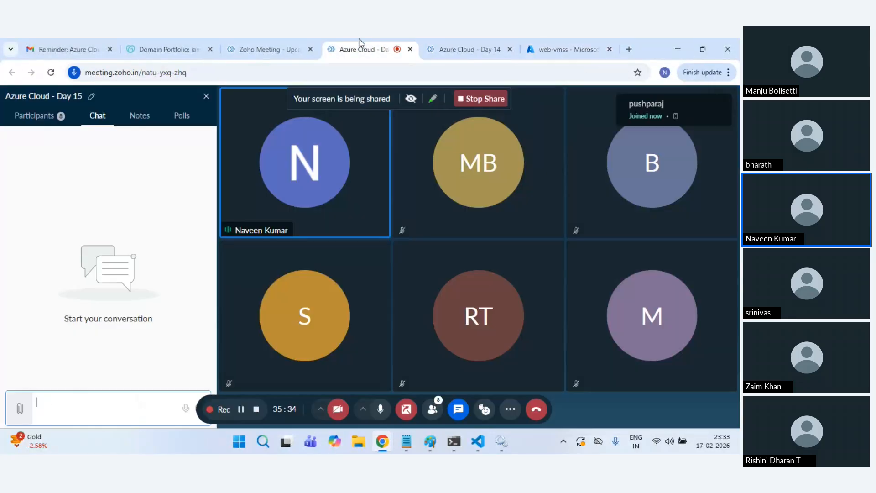
{"action": "left_click", "coordinate": [470, 38]}
{"action": "left_click", "coordinate": [563, 39]}
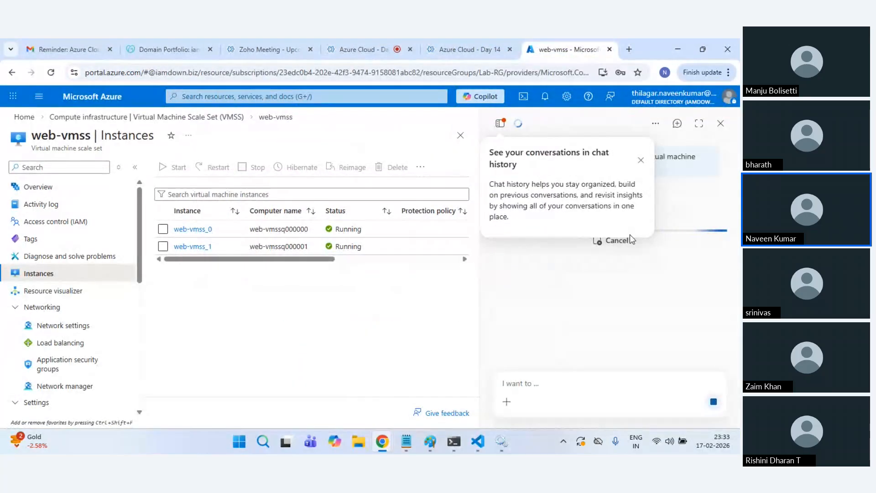
{"action": "left_click", "coordinate": [641, 158]}
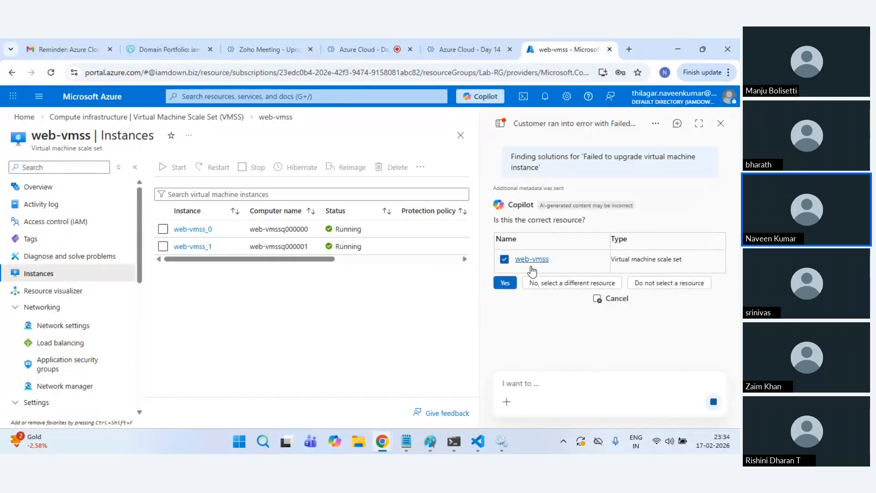
{"action": "left_click", "coordinate": [505, 283]}
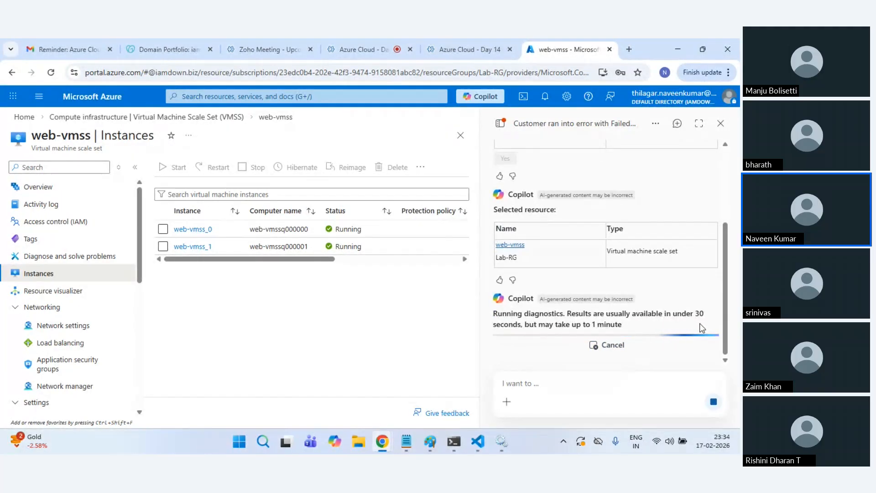
{"action": "scroll", "coordinate": [672, 321], "scroll_direction": "up", "scroll_amount": 2}
{"action": "scroll", "coordinate": [668, 323], "scroll_direction": "down", "scroll_amount": 2}
Step: Load portal.azure.com in a new browser tab and switch to it
{"action": "left_click", "coordinate": [630, 47]}
{"action": "type", "text": "portal.azure.com"}
{"action": "key", "text": "Return"}
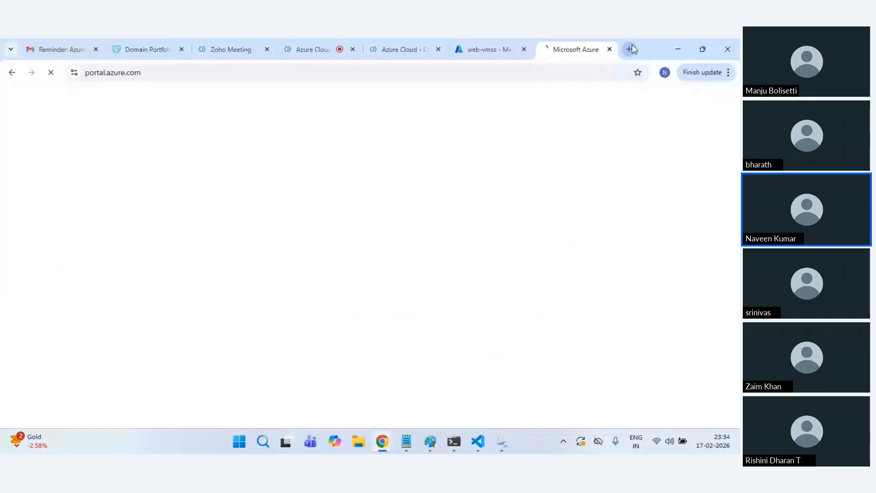
{"action": "left_click", "coordinate": [497, 43]}
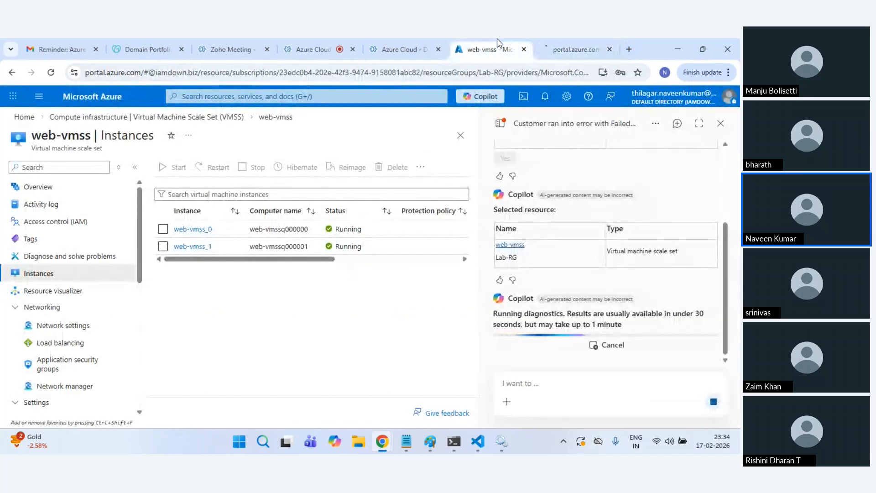
{"action": "left_click", "coordinate": [575, 41]}
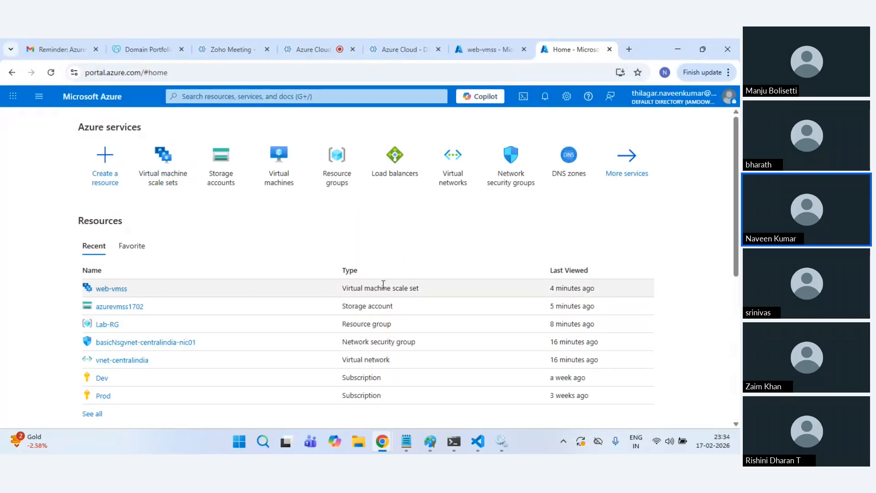
{"action": "left_click", "coordinate": [545, 111]}
{"action": "left_click", "coordinate": [545, 111]}
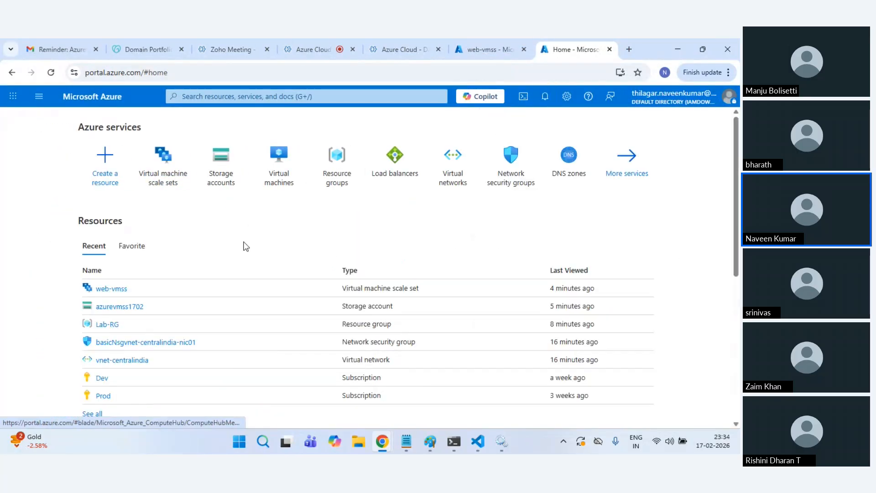
Step: Go to web-vmss Instances, open web-vmss_1, and launch its Serial console
{"action": "left_click", "coordinate": [184, 178]}
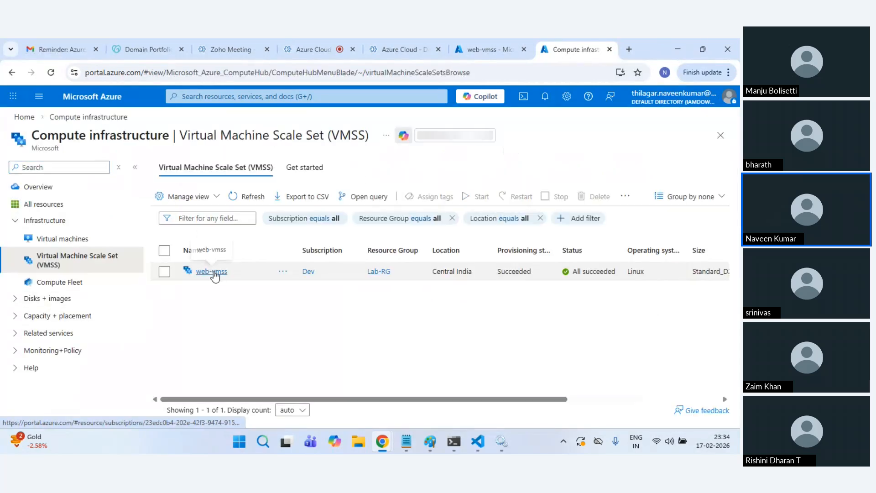
{"action": "left_click", "coordinate": [211, 272]}
{"action": "left_click", "coordinate": [474, 50]}
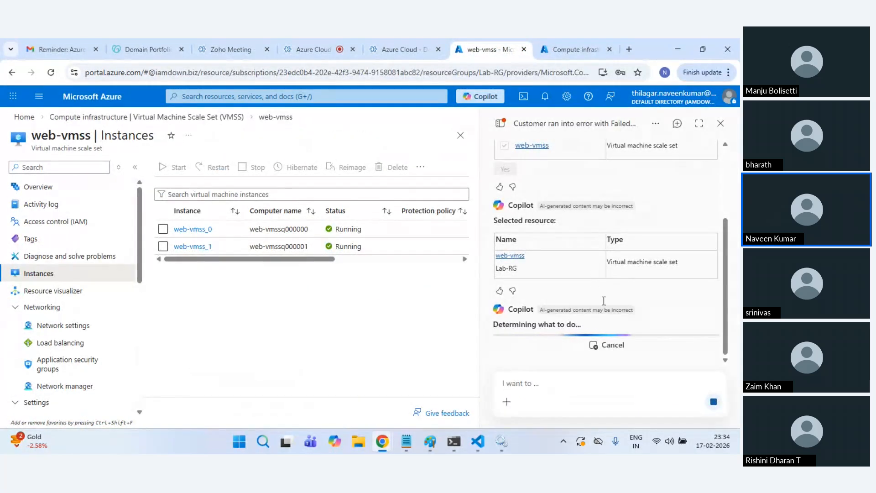
{"action": "left_click", "coordinate": [573, 49]}
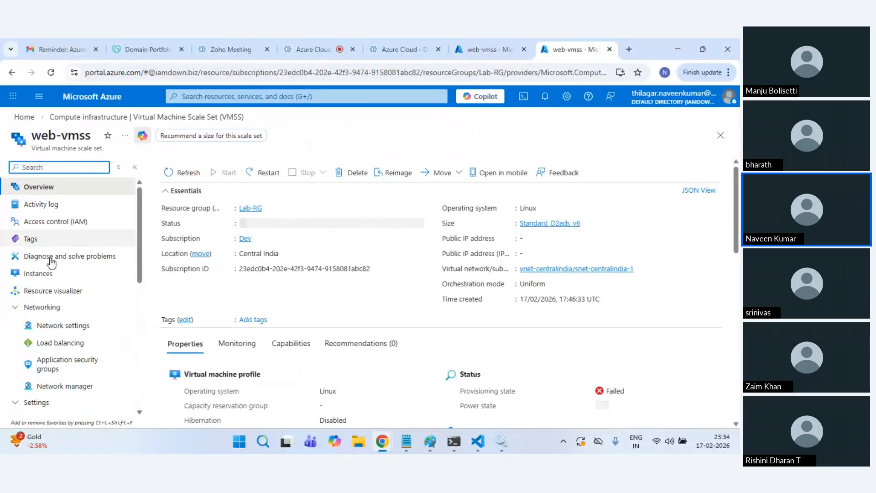
{"action": "left_click", "coordinate": [48, 273]}
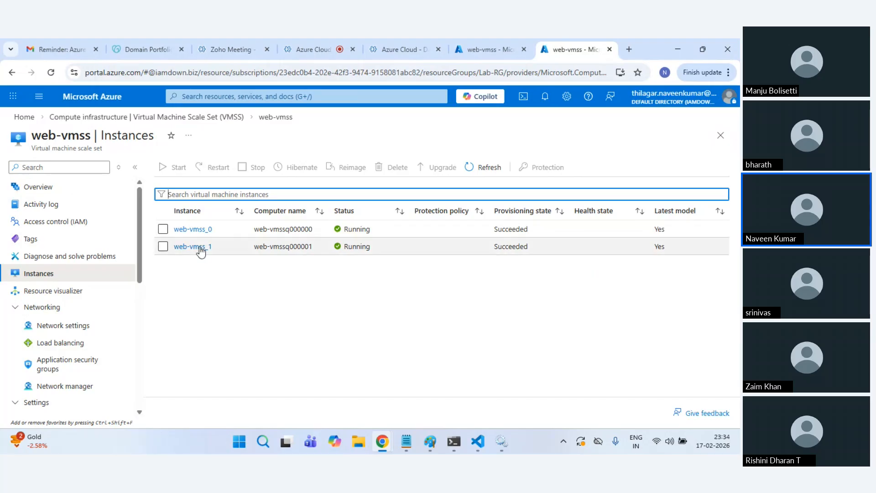
{"action": "left_click", "coordinate": [196, 248]}
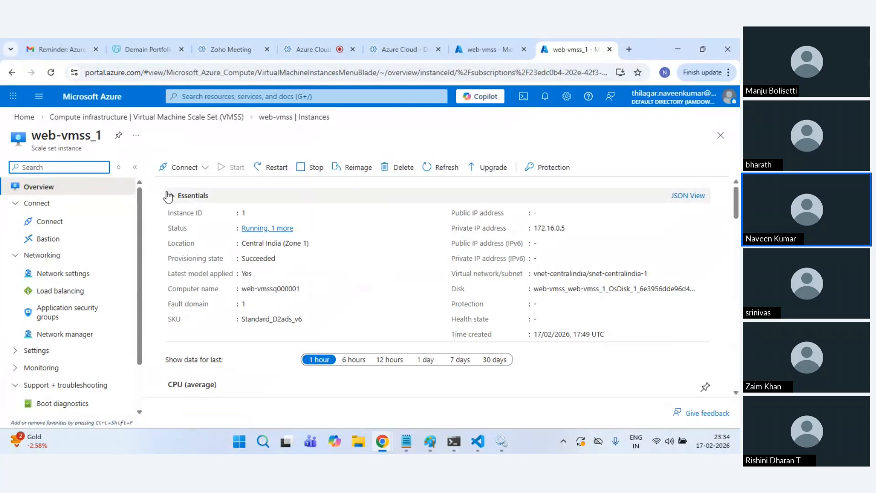
{"action": "left_click", "coordinate": [270, 118]}
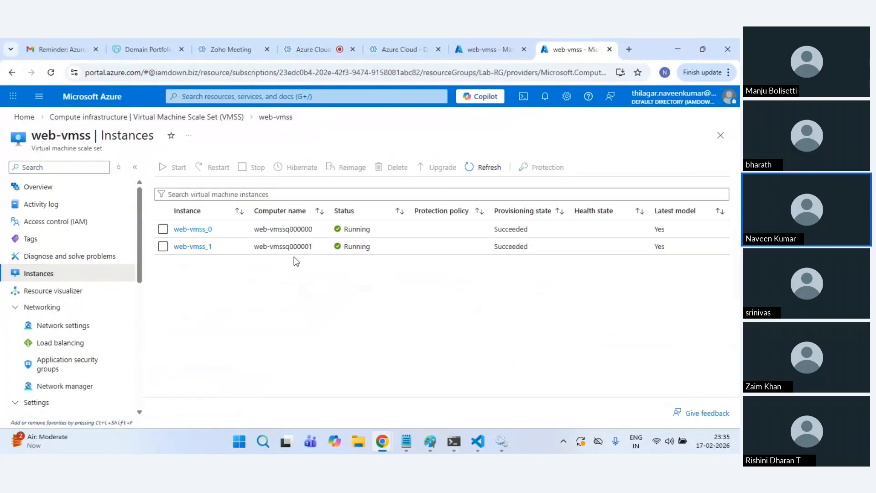
{"action": "left_click", "coordinate": [190, 247]}
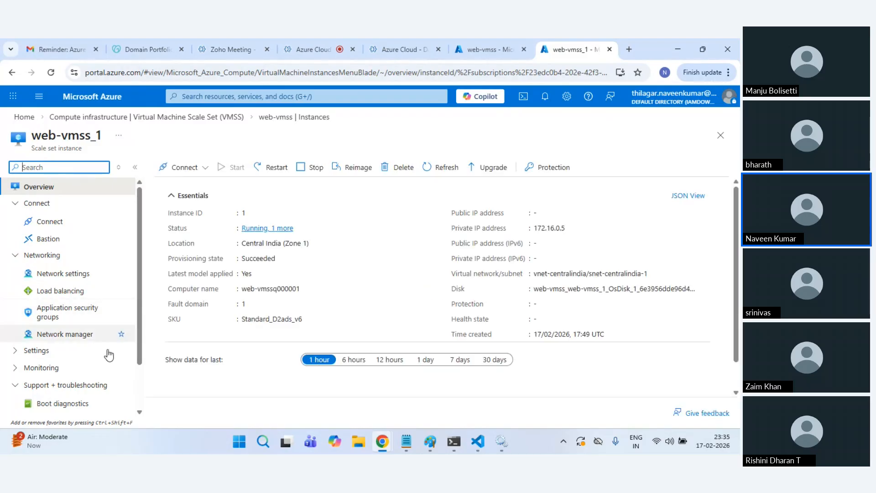
{"action": "scroll", "coordinate": [112, 360], "scroll_direction": "down", "scroll_amount": 2}
{"action": "left_click", "coordinate": [76, 369]}
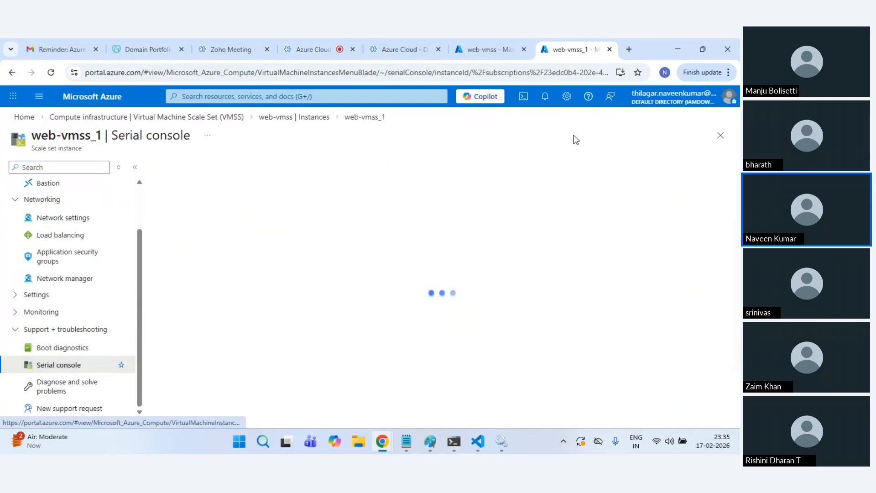
Step: Read Copilot's troubleshooting answer, check the serial console, then return to the scale sets list
{"action": "left_click", "coordinate": [495, 49]}
{"action": "scroll", "coordinate": [602, 273], "scroll_direction": "up", "scroll_amount": 6}
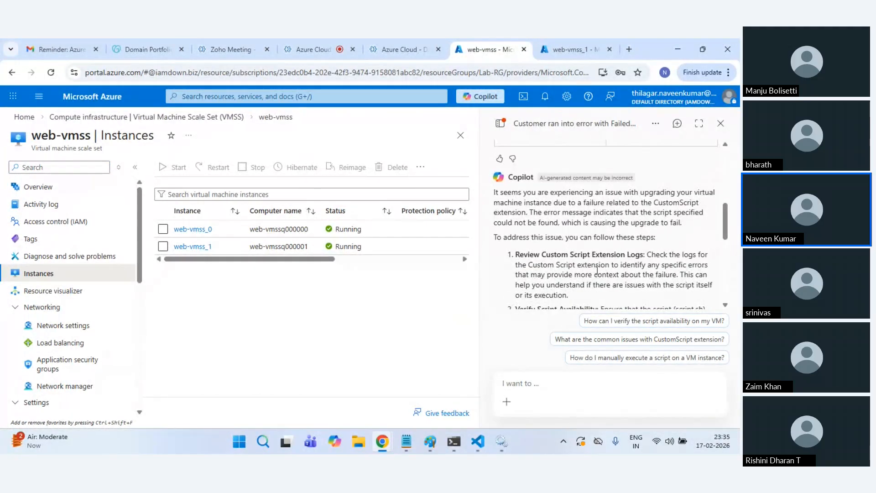
{"action": "scroll", "coordinate": [611, 260], "scroll_direction": "down", "scroll_amount": 3}
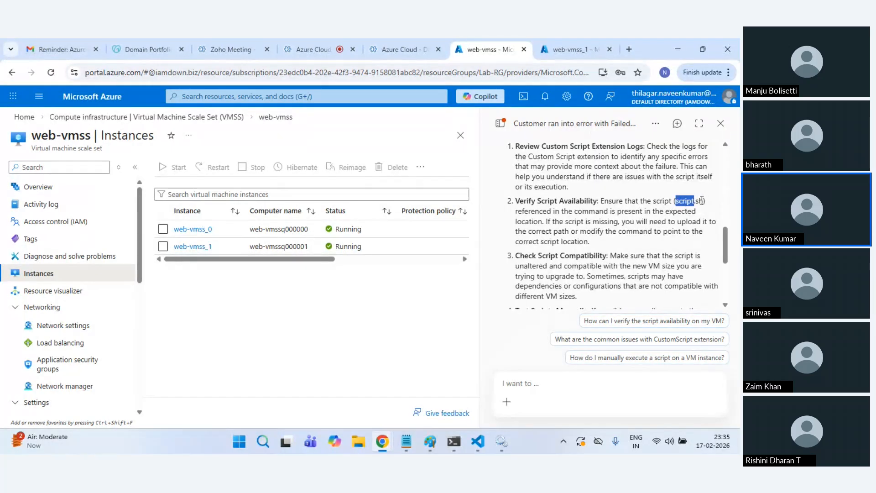
{"action": "left_click", "coordinate": [575, 41]}
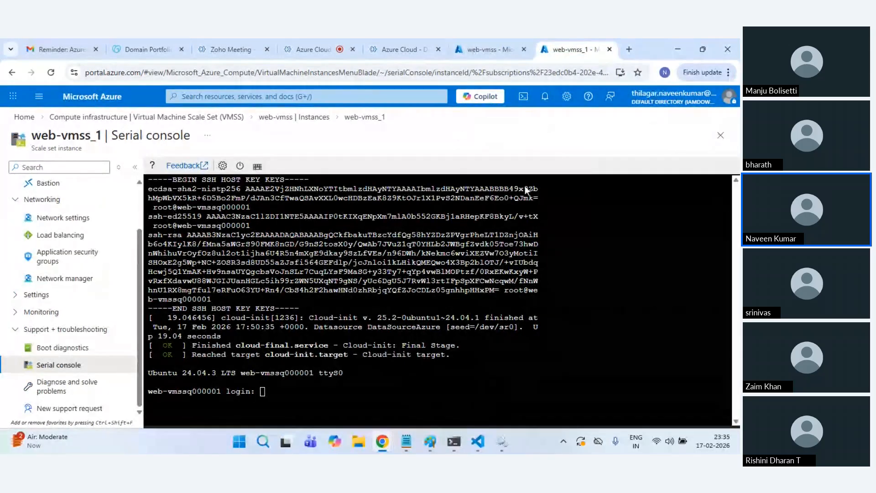
{"action": "left_click", "coordinate": [112, 118]}
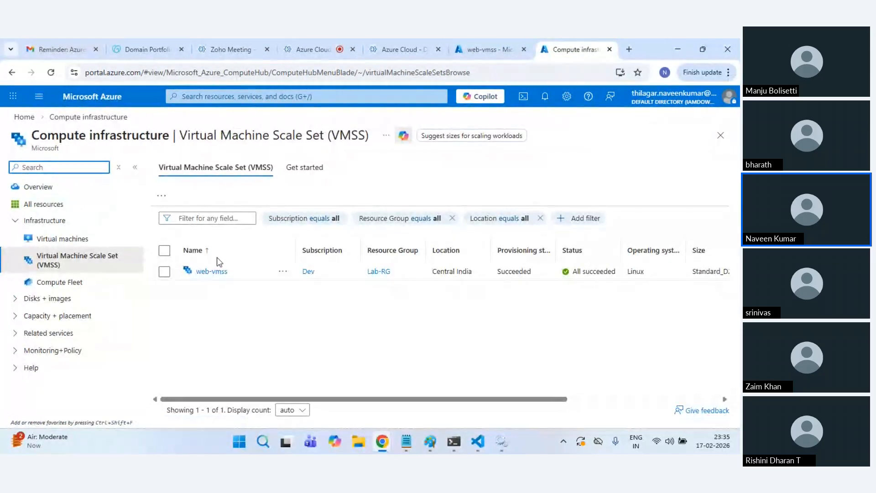
Step: Open web-vmss Extensions + applications, view the CustomScript details, and press Uninstall
{"action": "left_click", "coordinate": [203, 271]}
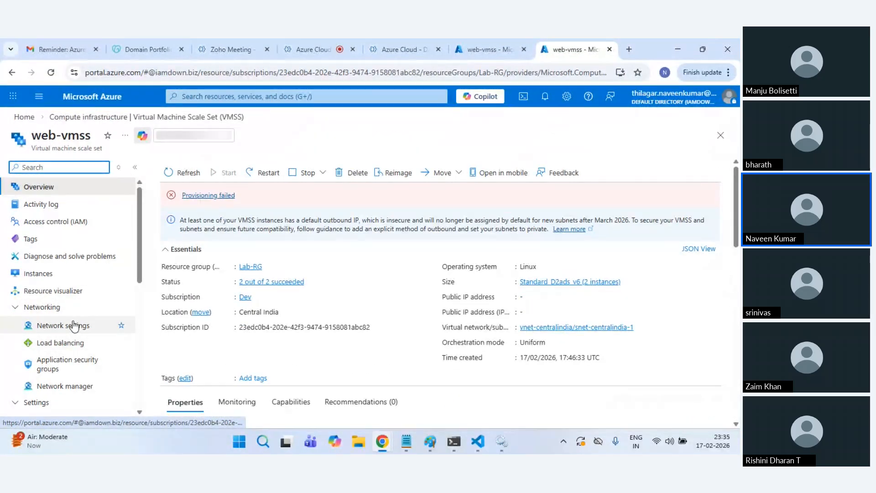
{"action": "scroll", "coordinate": [62, 297], "scroll_direction": "down", "scroll_amount": 3}
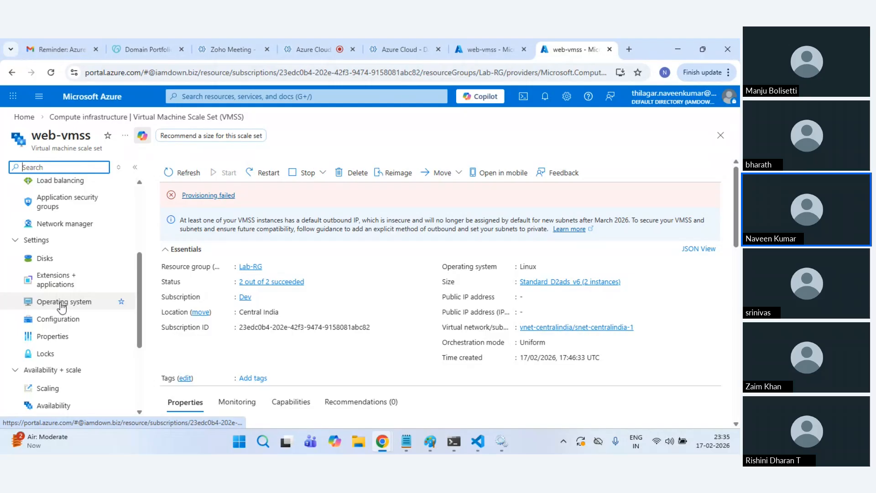
{"action": "left_click", "coordinate": [56, 280]}
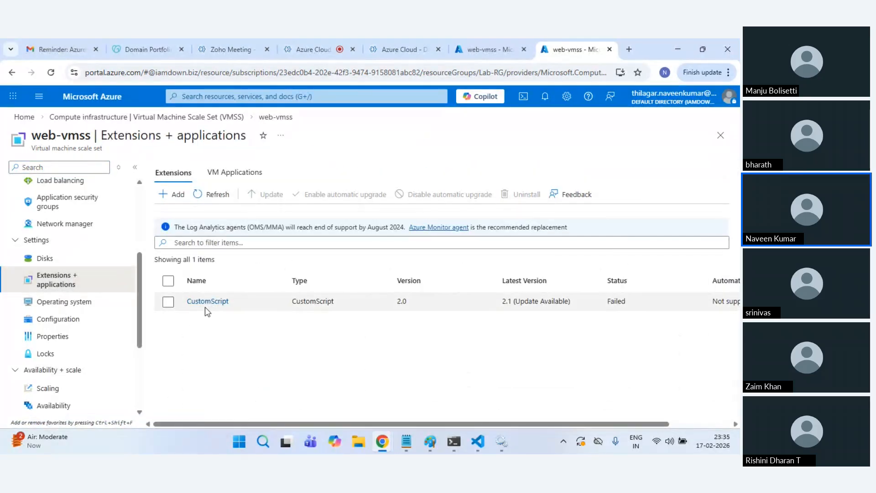
{"action": "left_click", "coordinate": [207, 301]}
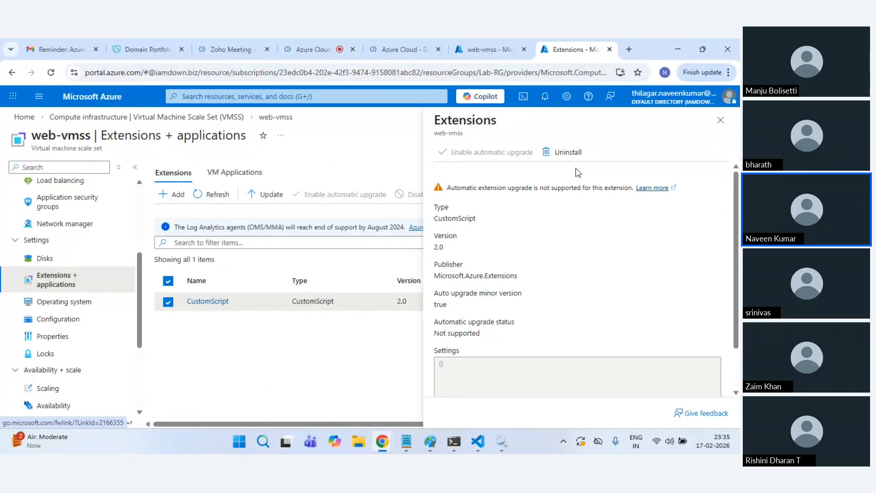
{"action": "left_click", "coordinate": [721, 120]}
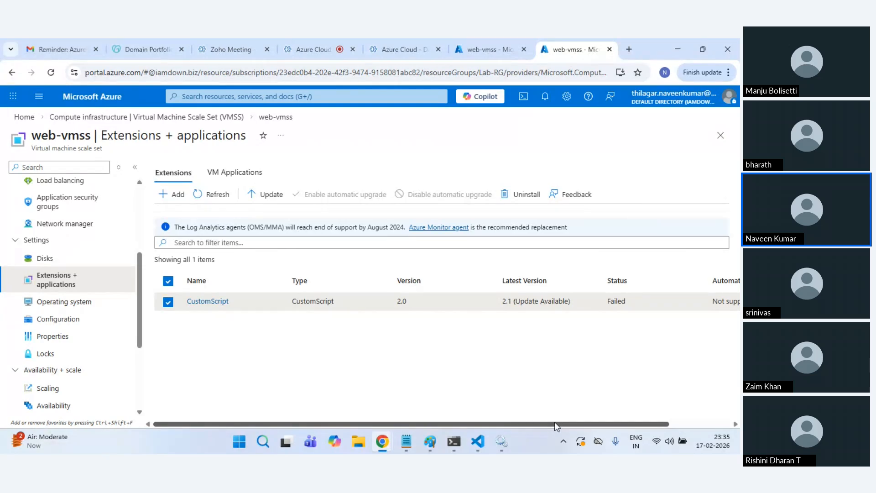
{"action": "left_click", "coordinate": [211, 302]}
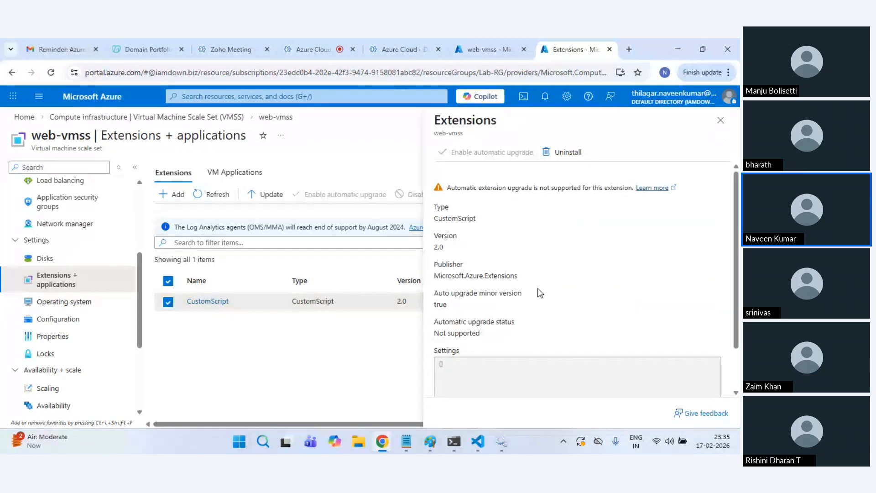
{"action": "scroll", "coordinate": [540, 294], "scroll_direction": "down", "scroll_amount": 2}
{"action": "scroll", "coordinate": [543, 273], "scroll_direction": "up", "scroll_amount": 2}
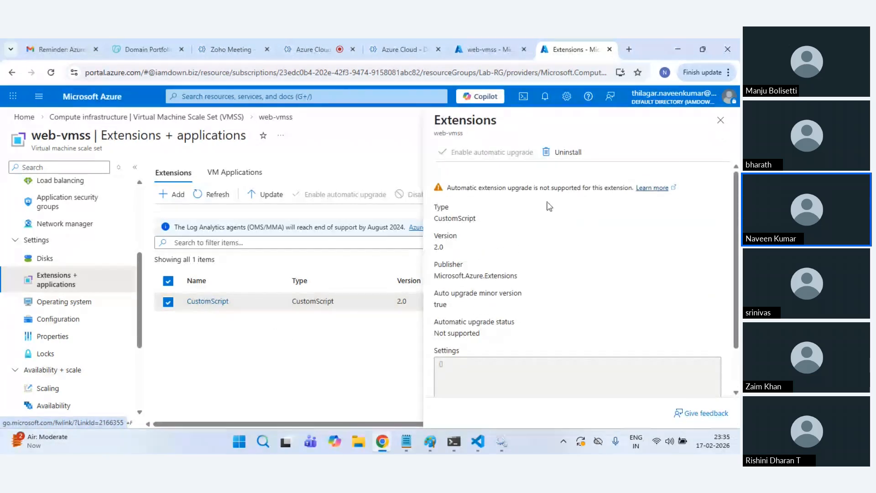
{"action": "left_click", "coordinate": [576, 153]}
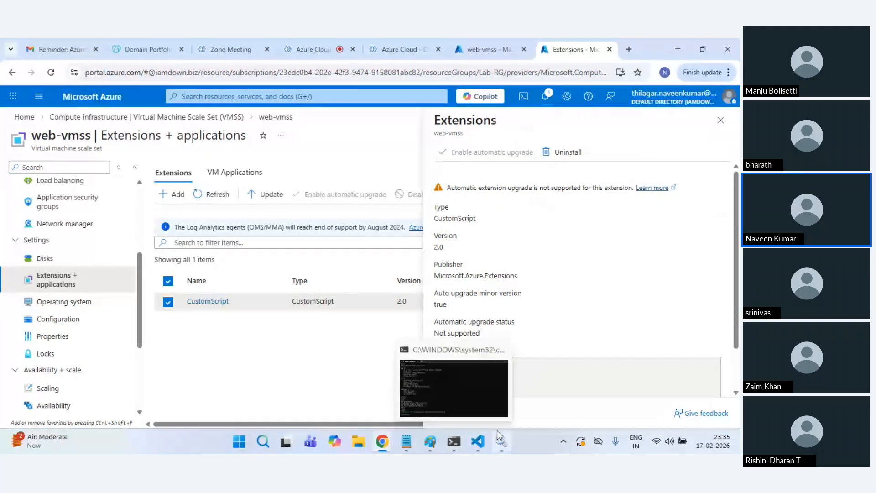
{"action": "left_click", "coordinate": [479, 445]}
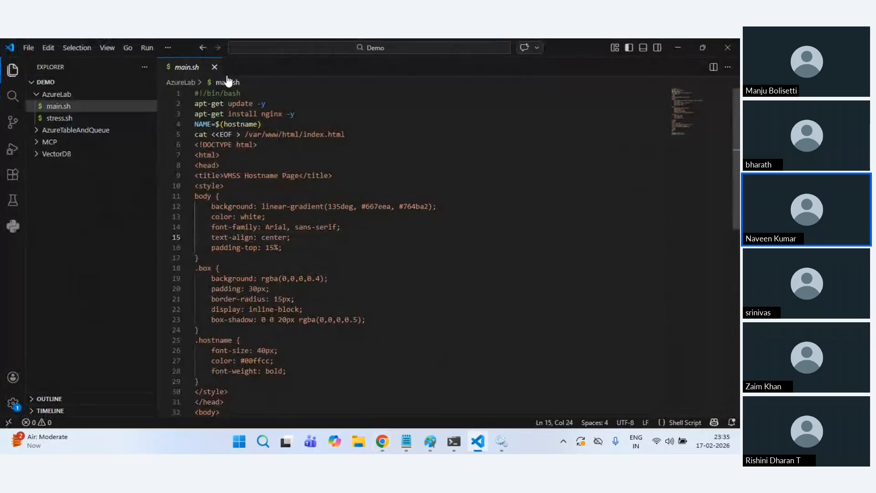
{"action": "left_click", "coordinate": [679, 46]}
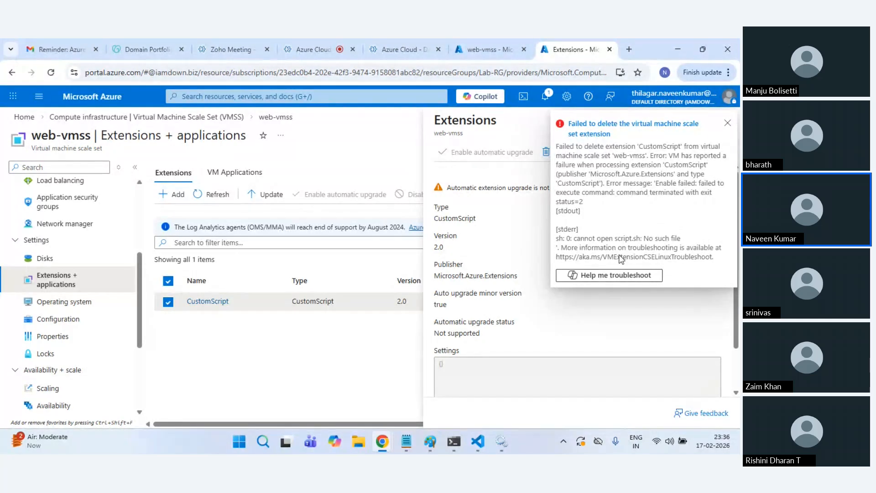
Step: Dismiss the error, retry uninstalling CustomScript, close the success notice, and reload the page
{"action": "left_click", "coordinate": [726, 124]}
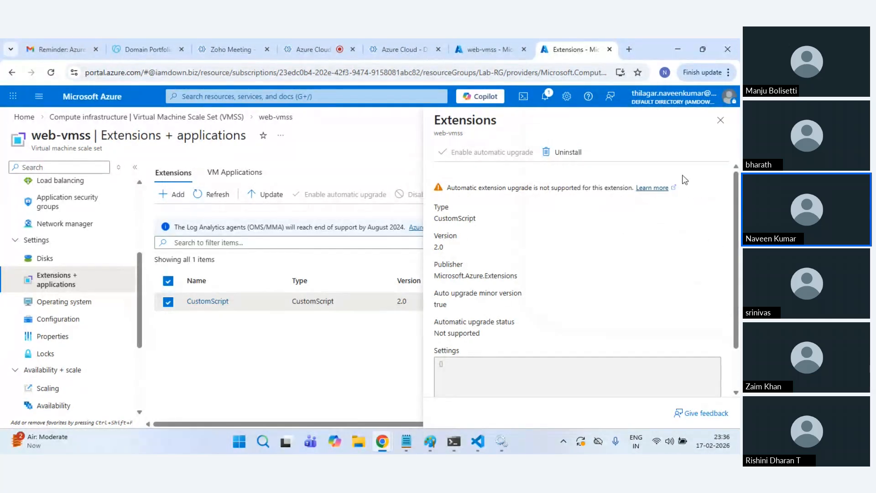
{"action": "left_click", "coordinate": [571, 154]}
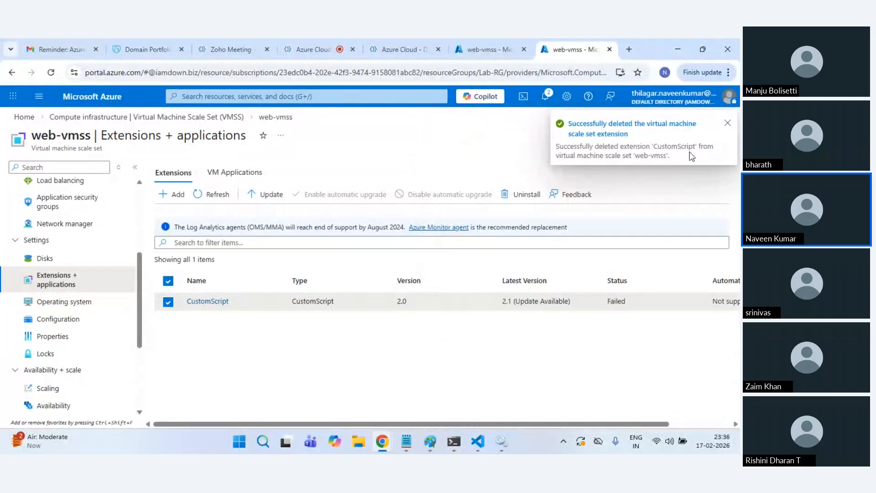
{"action": "left_click", "coordinate": [216, 201]}
{"action": "left_click", "coordinate": [727, 123]}
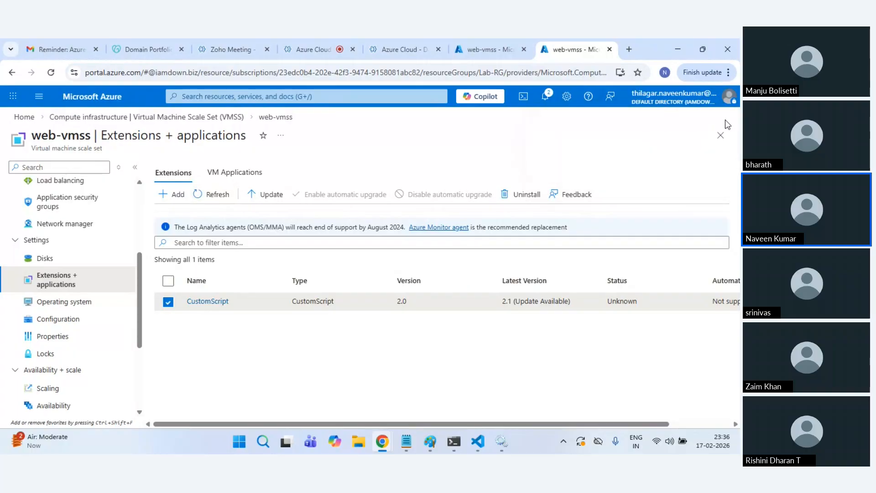
{"action": "left_click", "coordinate": [51, 72]}
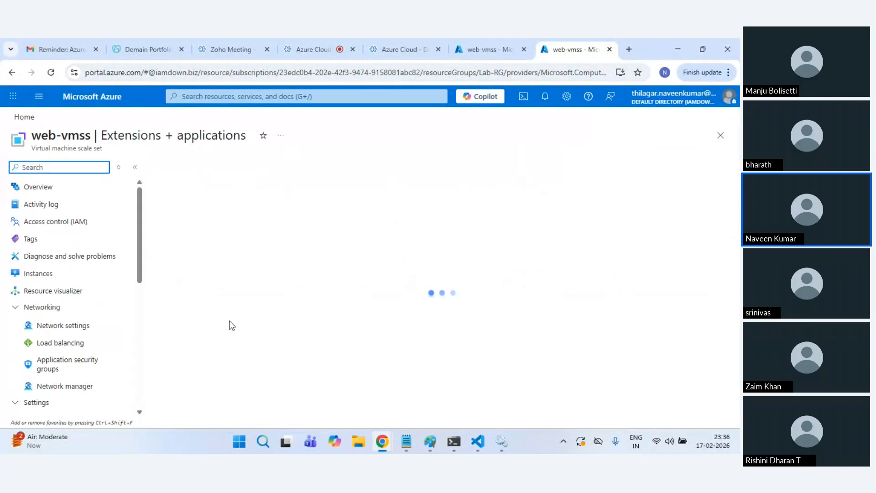
Step: Add the Custom script for linux extension to web-vmss
{"action": "left_click", "coordinate": [172, 194]}
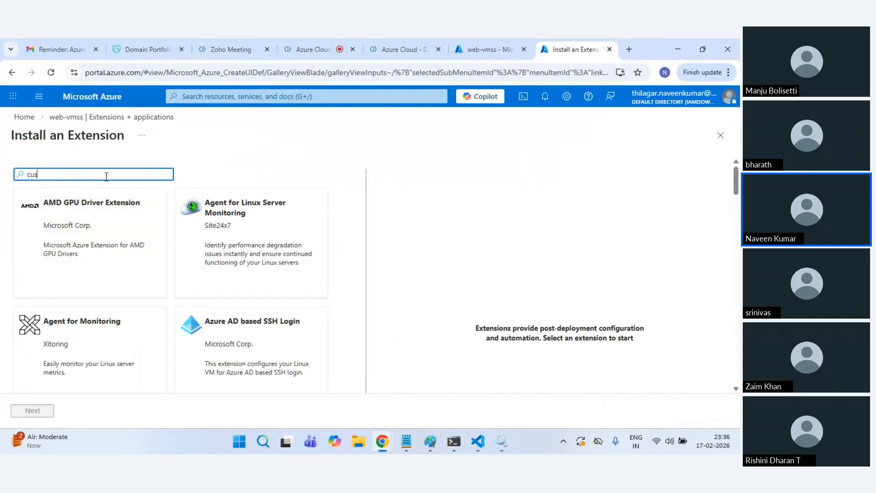
{"action": "left_click", "coordinate": [78, 190]}
{"action": "left_click", "coordinate": [82, 256]}
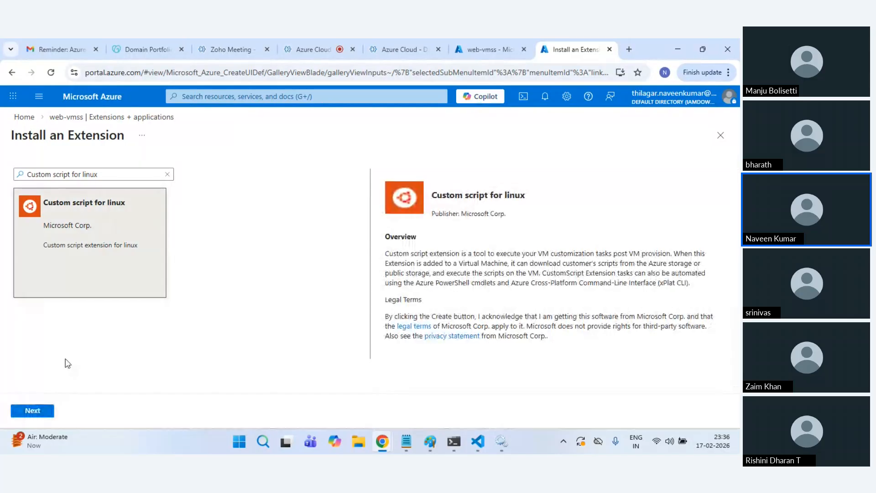
{"action": "left_click", "coordinate": [50, 411]}
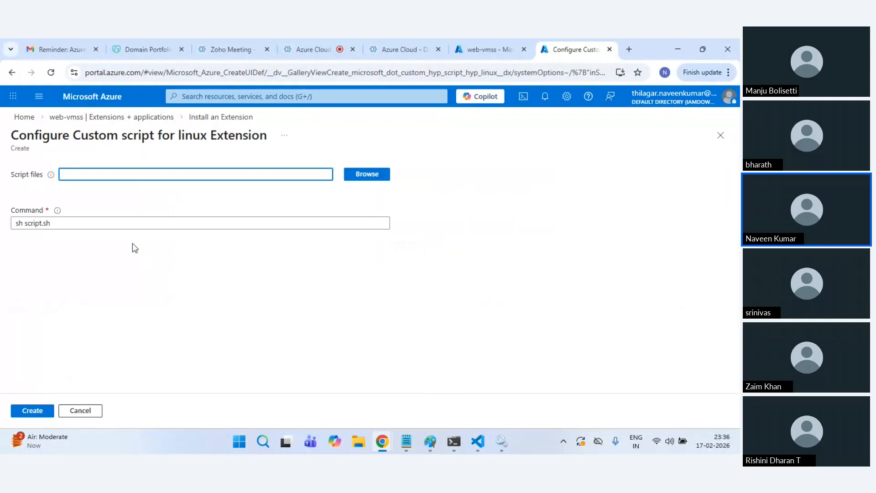
Step: Pick main.sh from the script container of storage account azurevmss1702 as the script file
{"action": "triple_click", "coordinate": [58, 221]}
{"action": "type", "text": "="}
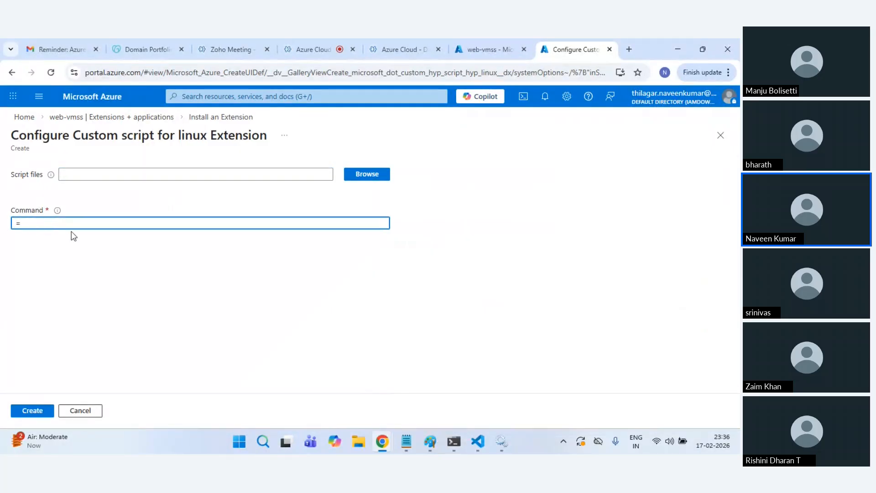
{"action": "left_click", "coordinate": [348, 174]}
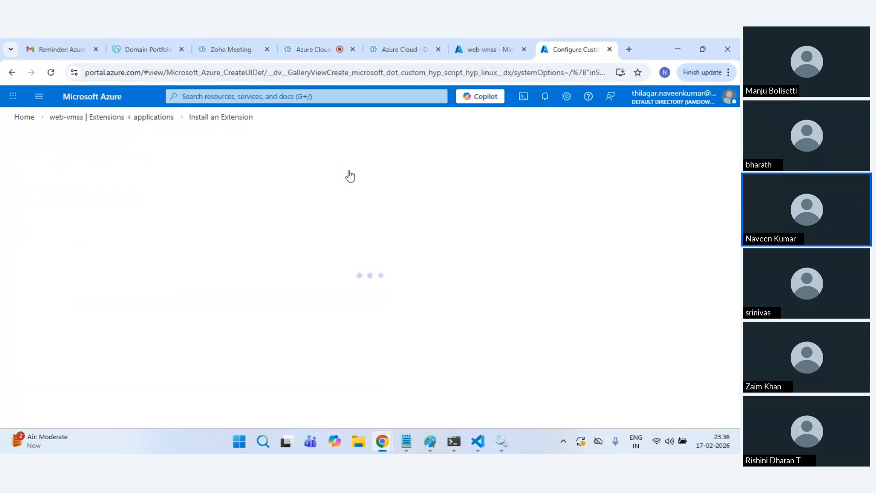
{"action": "left_click", "coordinate": [70, 230]}
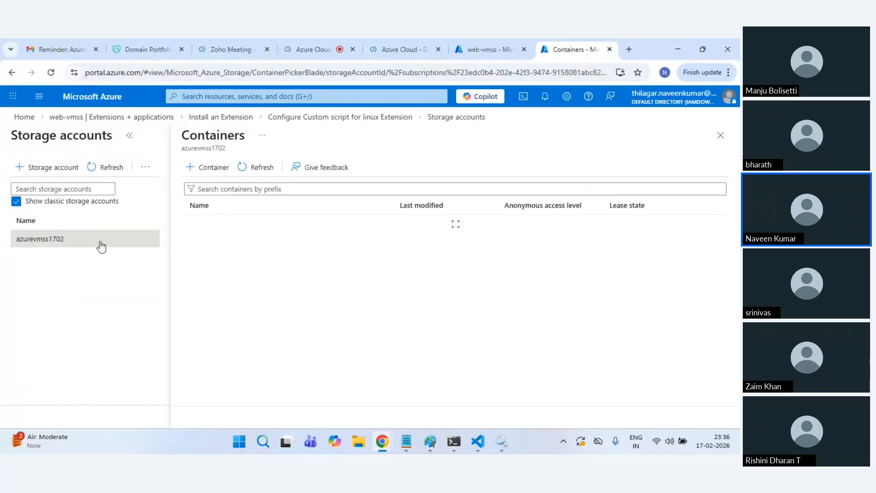
{"action": "left_click", "coordinate": [200, 240]}
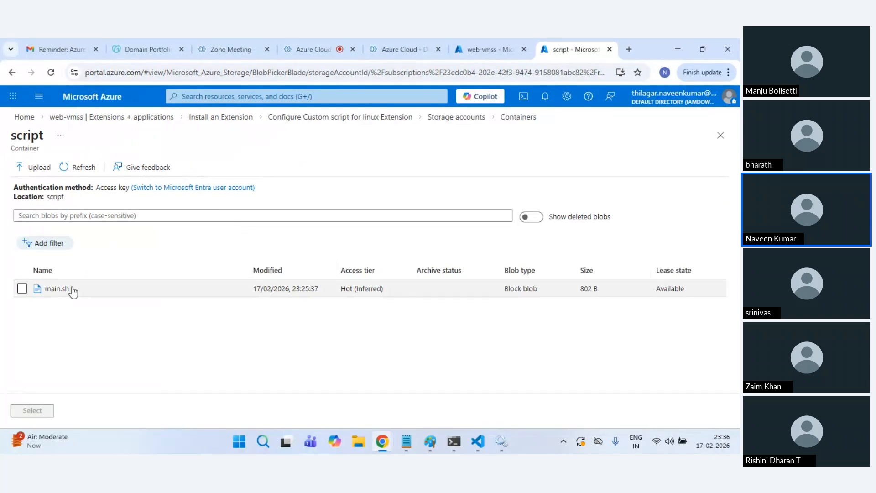
{"action": "left_click", "coordinate": [22, 288]}
{"action": "left_click", "coordinate": [32, 410]}
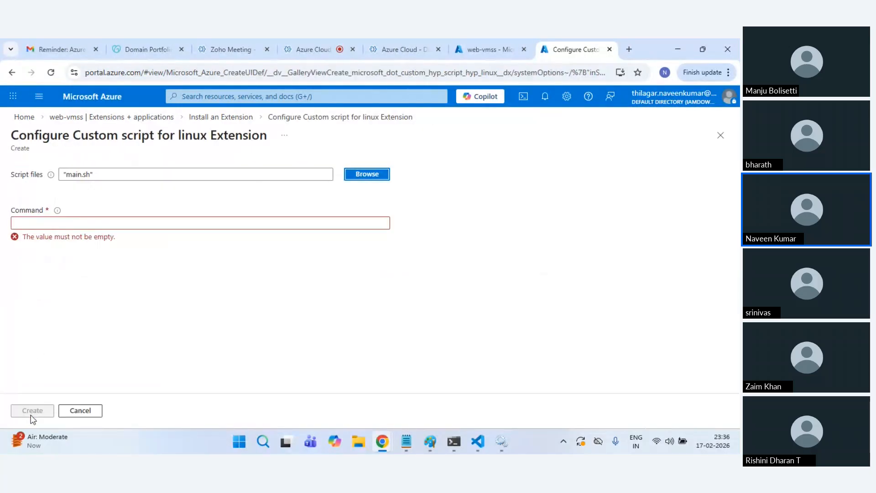
Step: Set the command to 'sh main.sh' and create the extension deployment
{"action": "left_click", "coordinate": [58, 224]}
{"action": "type", "text": "sh"}
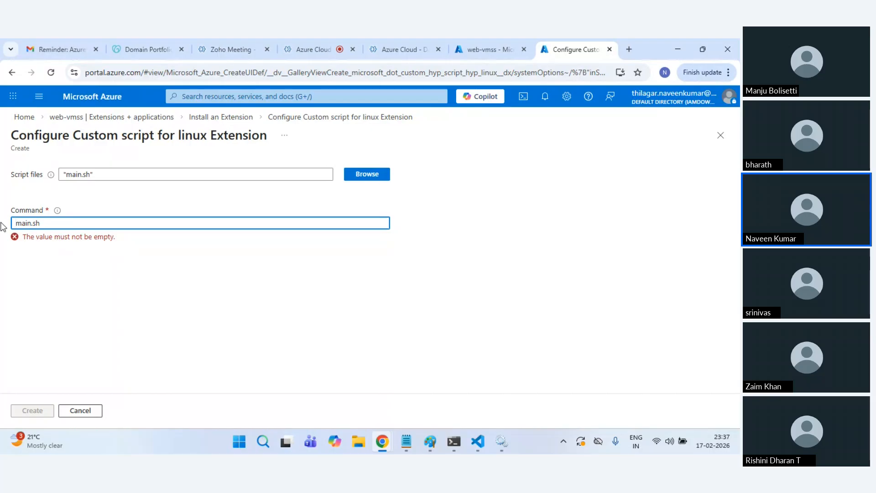
{"action": "type", "text": "/"}
{"action": "key", "text": "ctrl+a"}
{"action": "key", "text": "BackSpace"}
{"action": "key", "text": "ctrl+z"}
{"action": "key", "text": "ctrl+z"}
{"action": "key", "text": "ctrl+z"}
{"action": "key", "text": "ctrl+z"}
{"action": "key", "text": "End"}
{"action": "left_click", "coordinate": [183, 307]}
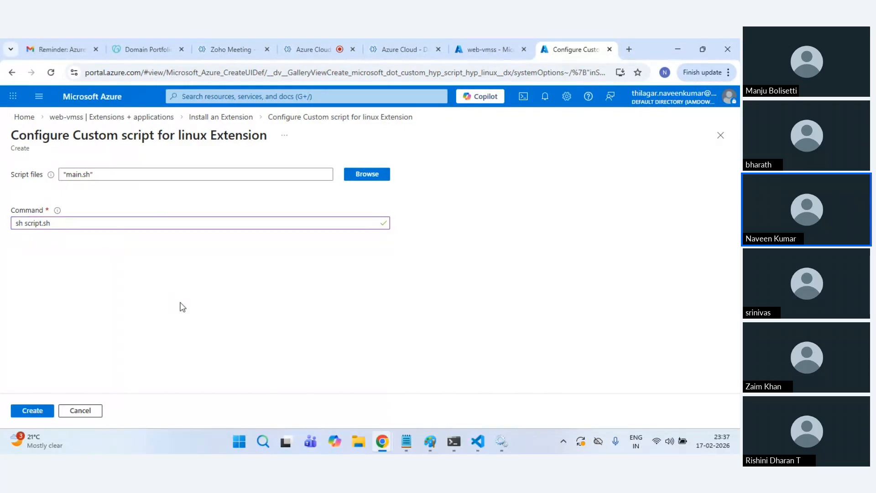
{"action": "double_click", "coordinate": [70, 174]}
{"action": "key", "text": "ctrl+c"}
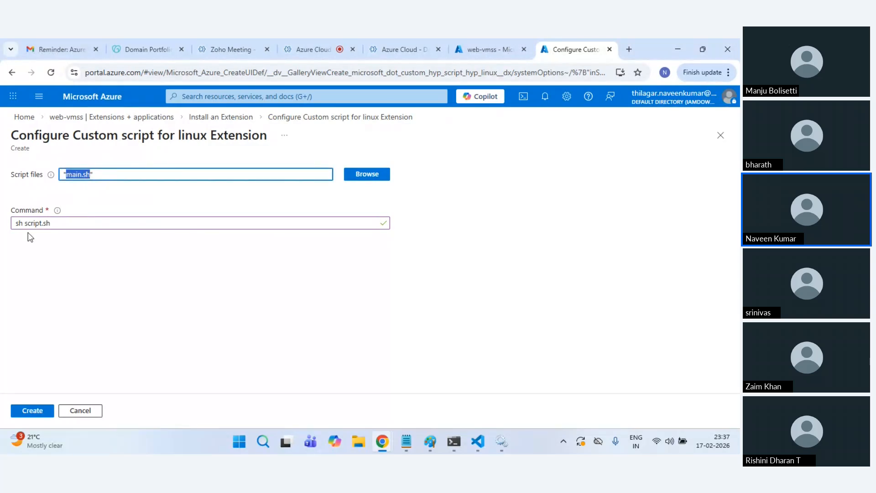
{"action": "double_click", "coordinate": [26, 224]}
{"action": "key", "text": "ctrl+v"}
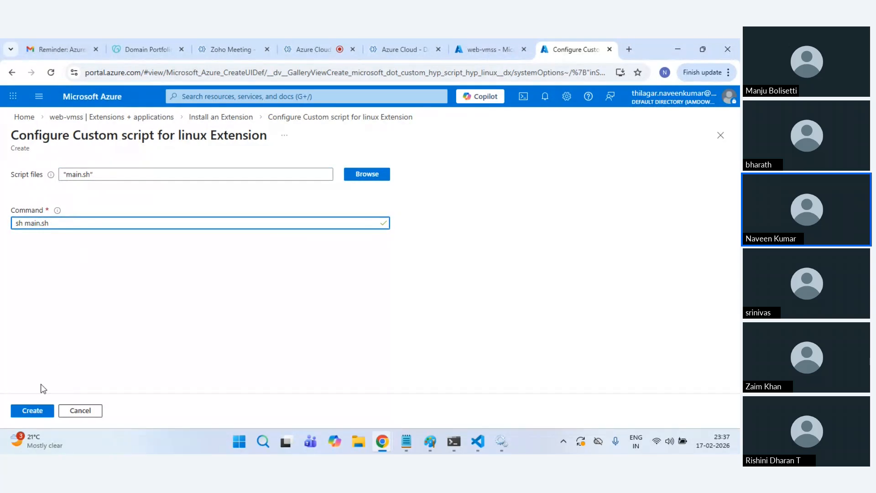
{"action": "left_click", "coordinate": [32, 410]}
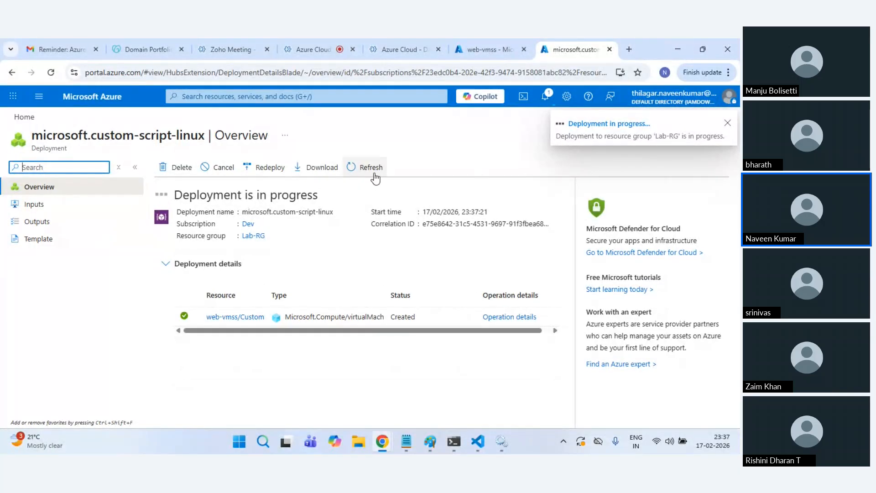
Step: Dismiss the deployment notice and navigate from Home to the web-vmss Instances list
{"action": "left_click", "coordinate": [205, 312]}
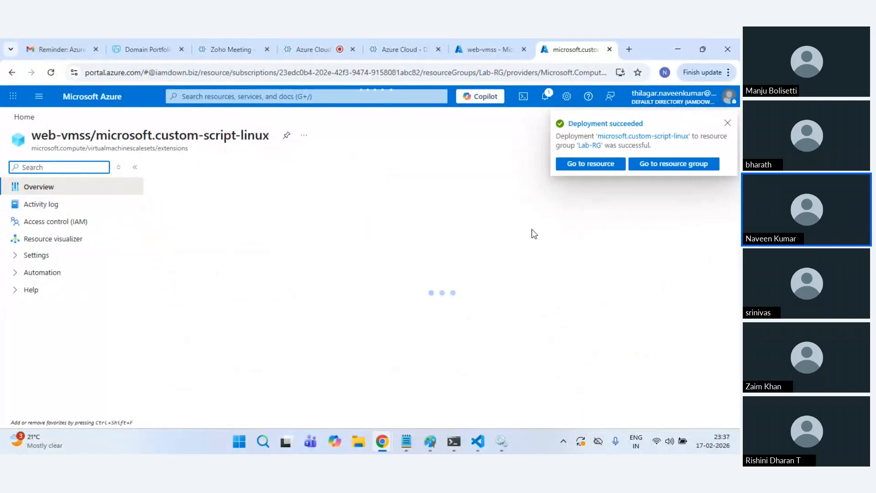
{"action": "left_click", "coordinate": [728, 124]}
{"action": "left_click", "coordinate": [96, 98]}
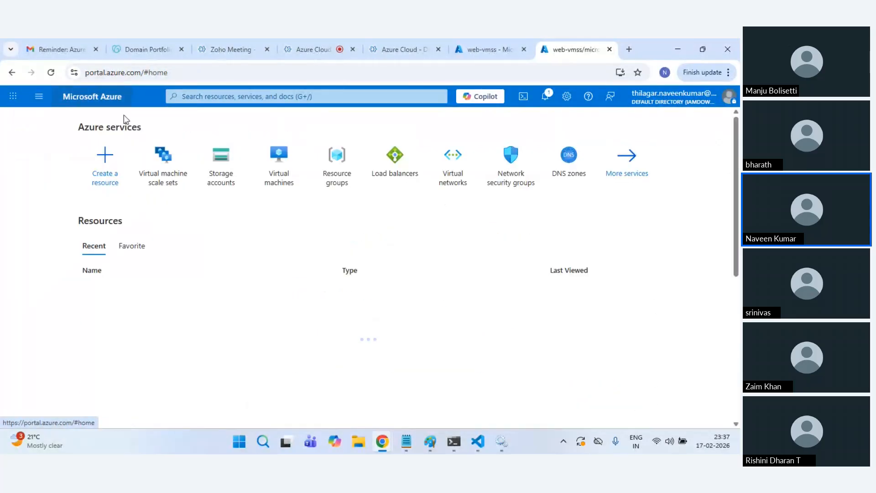
{"action": "left_click", "coordinate": [167, 185]}
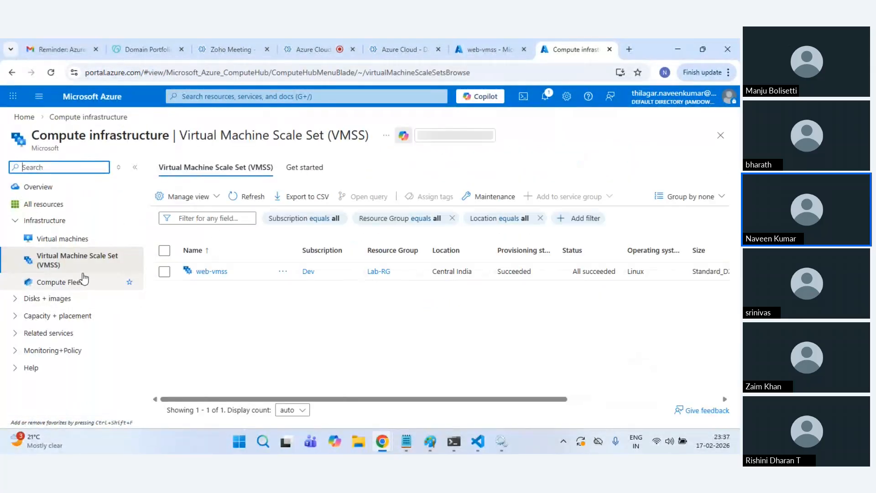
{"action": "left_click", "coordinate": [212, 271]}
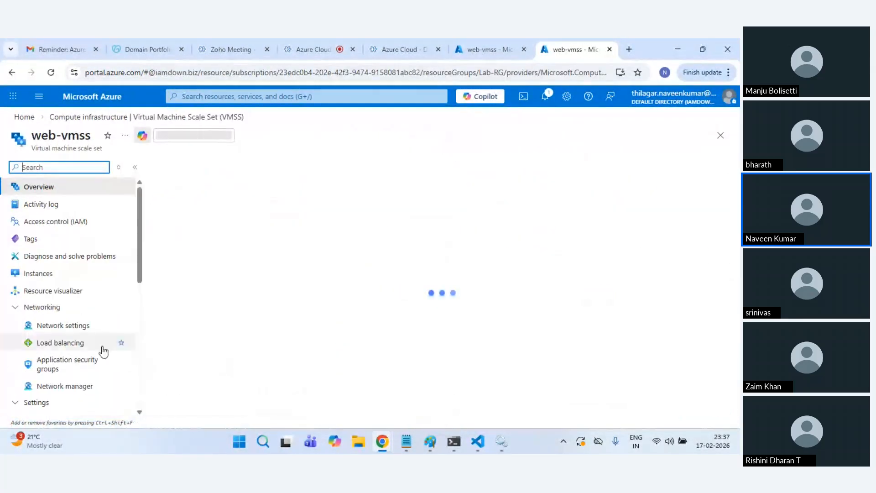
{"action": "left_click", "coordinate": [41, 275]}
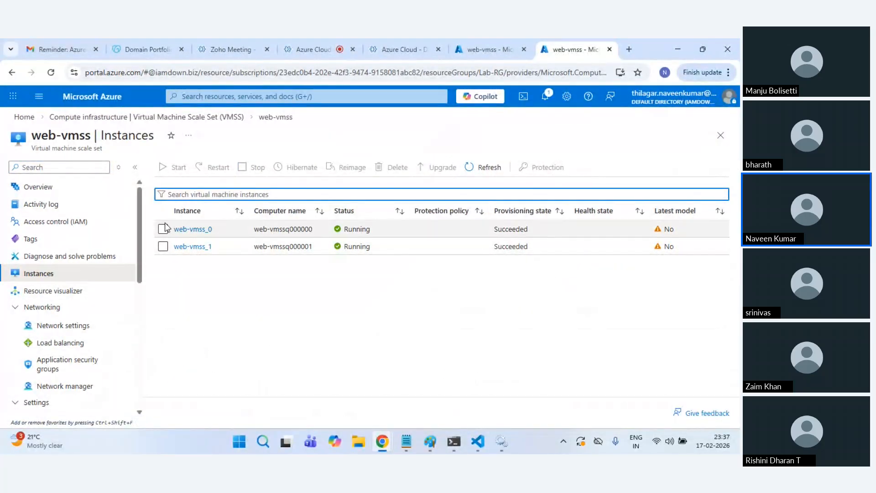
Step: Select only web-vmss_1 and request its upgrade to the latest model
{"action": "left_click", "coordinate": [163, 228]}
{"action": "left_click", "coordinate": [163, 246]}
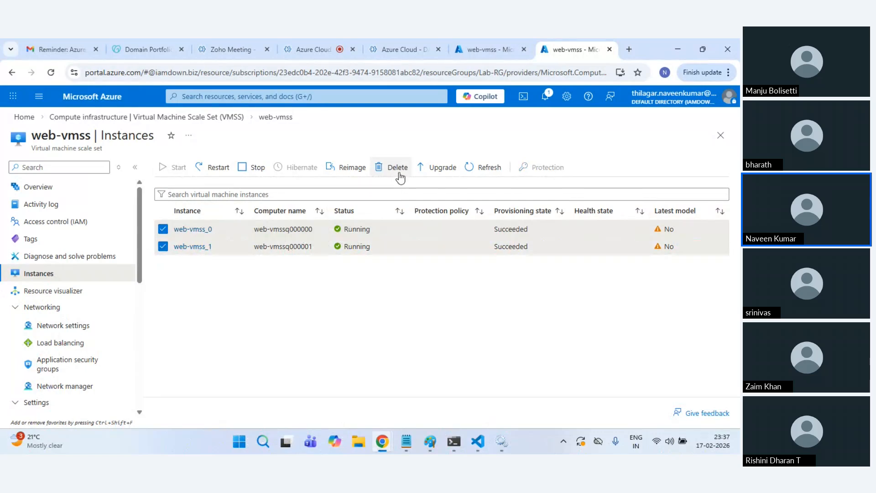
{"action": "left_click", "coordinate": [163, 229]}
{"action": "left_click", "coordinate": [447, 167]}
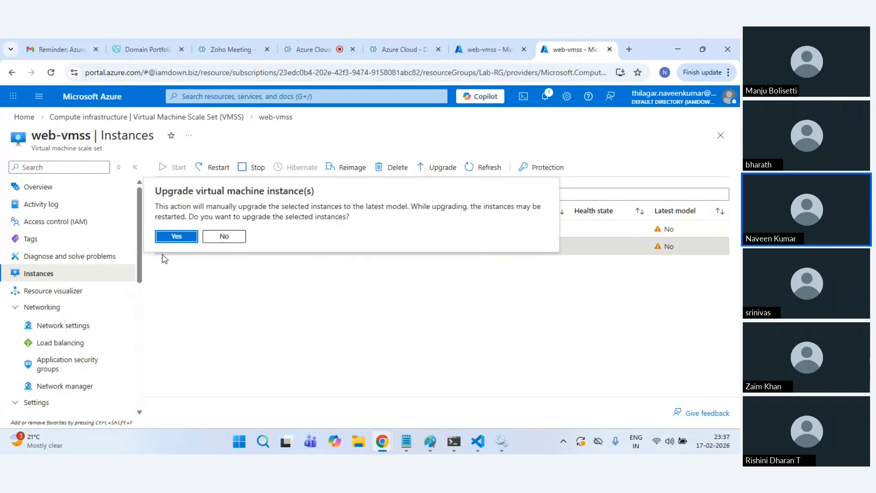
Step: Confirm the upgrade of web-vmss_1 and follow its progress in Notifications
{"action": "left_click", "coordinate": [177, 236]}
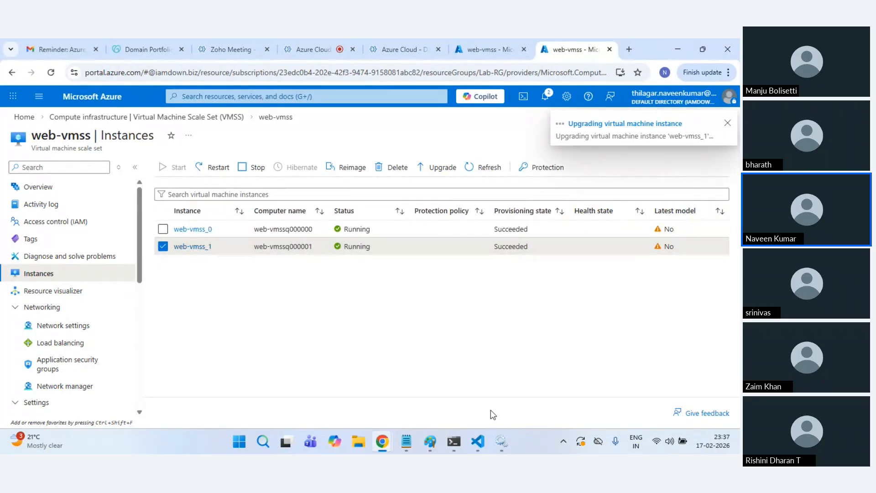
{"action": "left_click", "coordinate": [511, 47]}
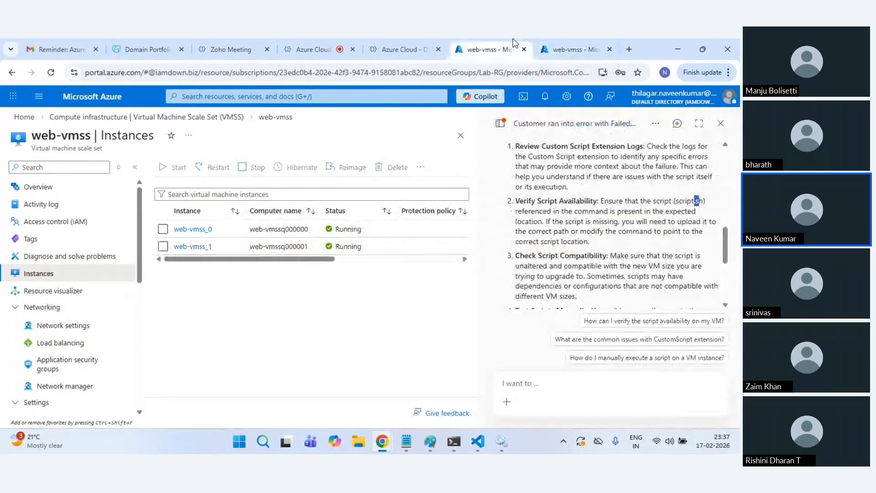
{"action": "left_click", "coordinate": [720, 123]}
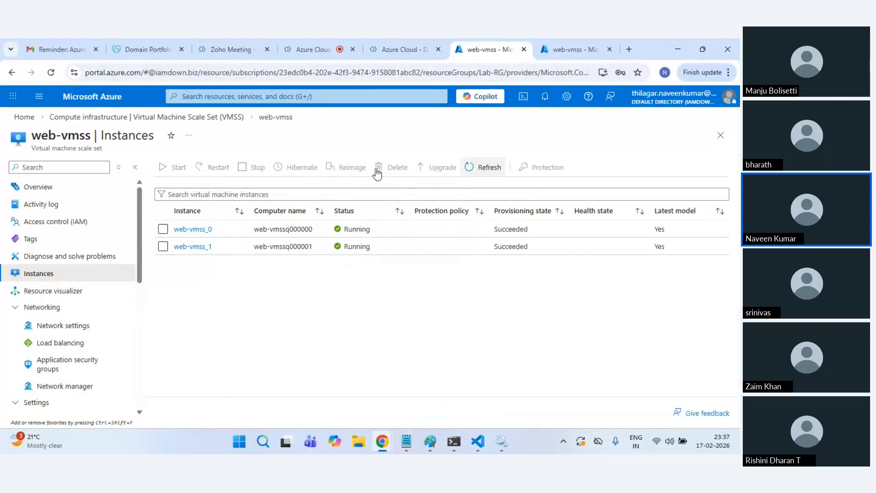
{"action": "left_click", "coordinate": [87, 118]}
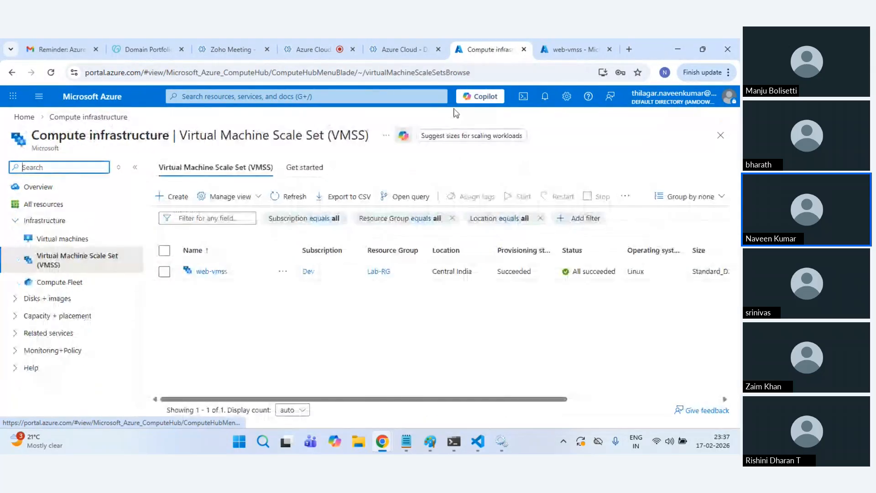
{"action": "left_click", "coordinate": [561, 42]}
{"action": "left_click", "coordinate": [546, 97]}
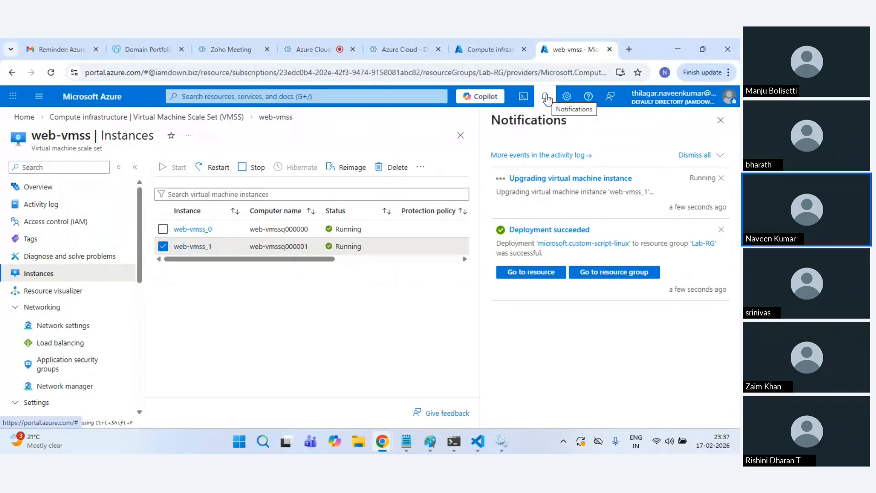
Step: Open web-vmss's instances and verify web-vmss_1 is on the latest model while web-vmss_0 is not
{"action": "left_click", "coordinate": [482, 45]}
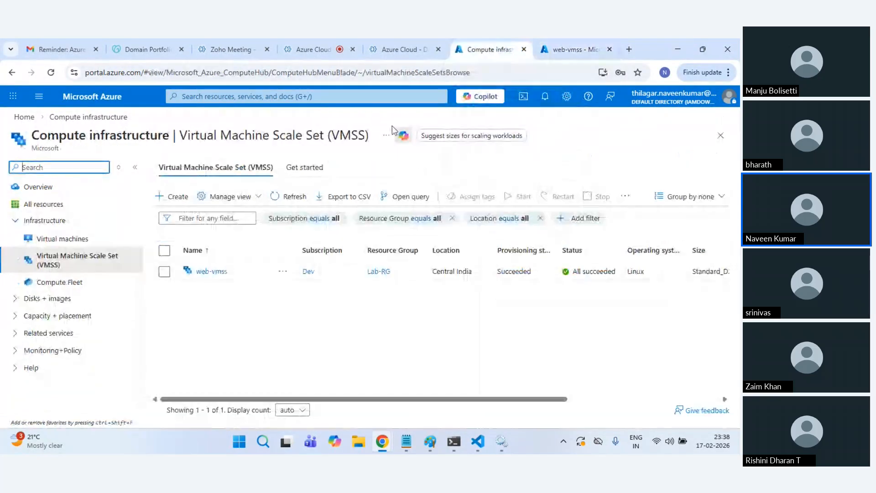
{"action": "left_click", "coordinate": [202, 270]}
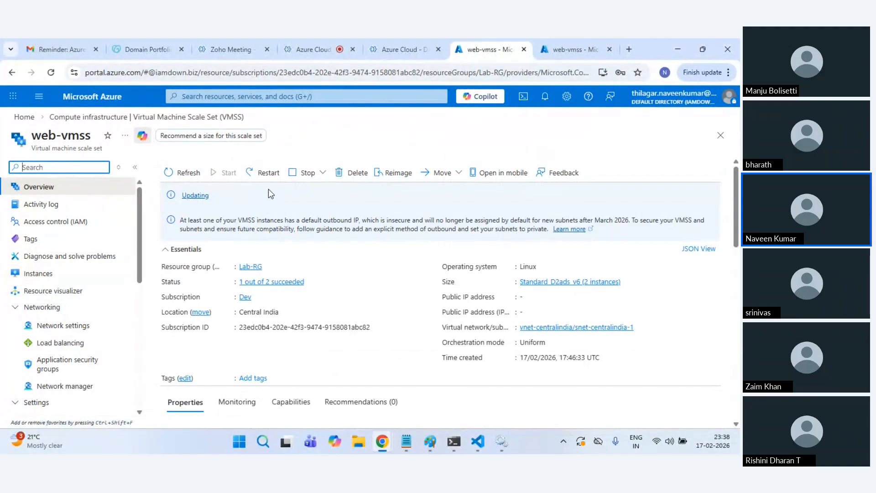
{"action": "left_click", "coordinate": [572, 40]}
{"action": "left_click", "coordinate": [494, 40]}
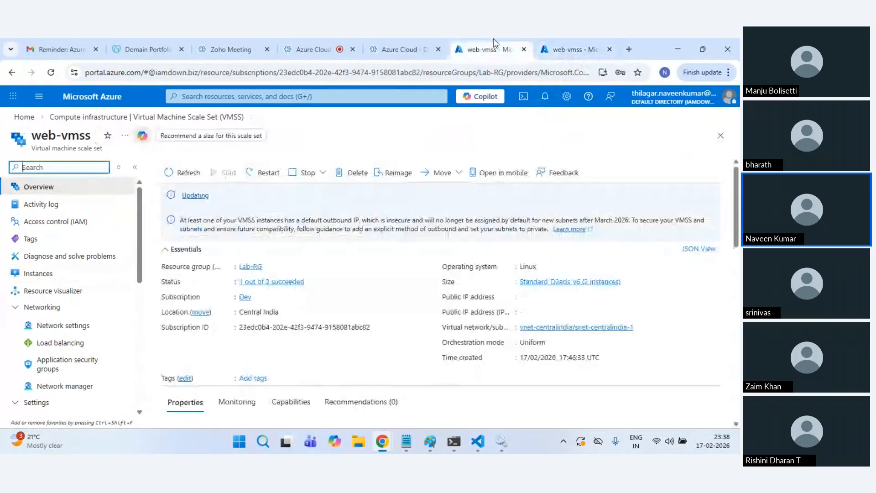
{"action": "left_click", "coordinate": [554, 39]}
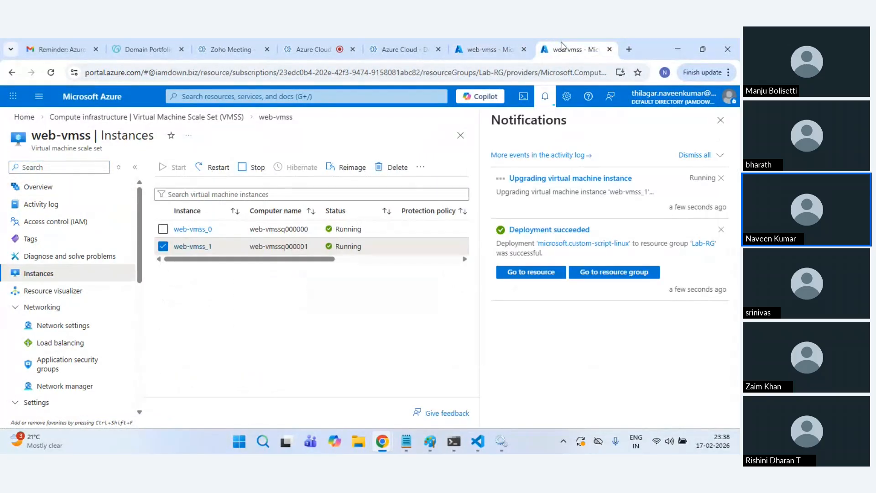
{"action": "left_click", "coordinate": [502, 39]}
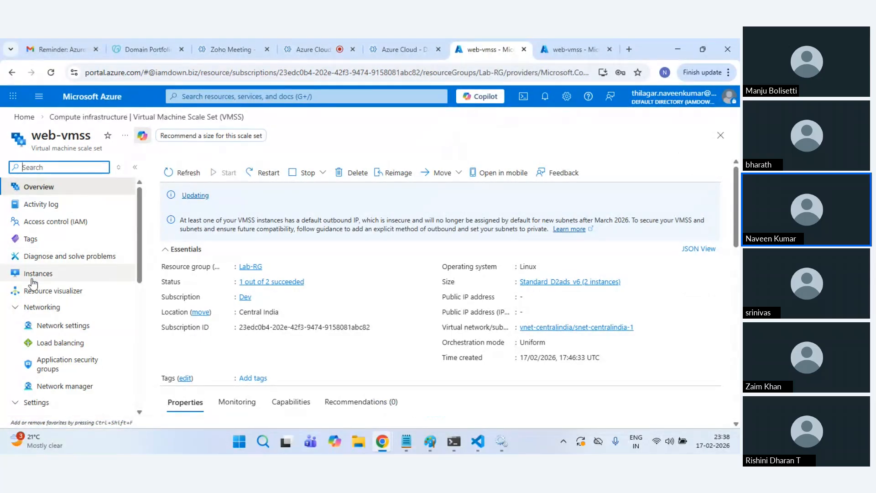
{"action": "left_click", "coordinate": [56, 276]}
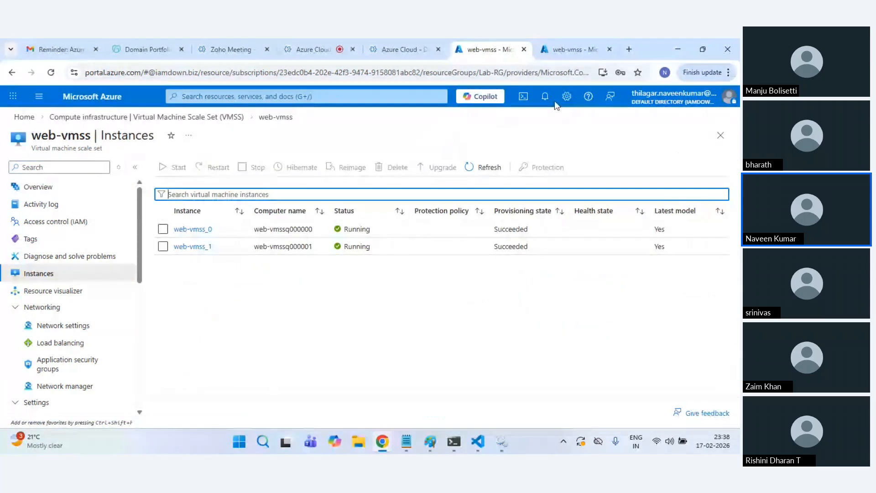
{"action": "left_click", "coordinate": [565, 44]}
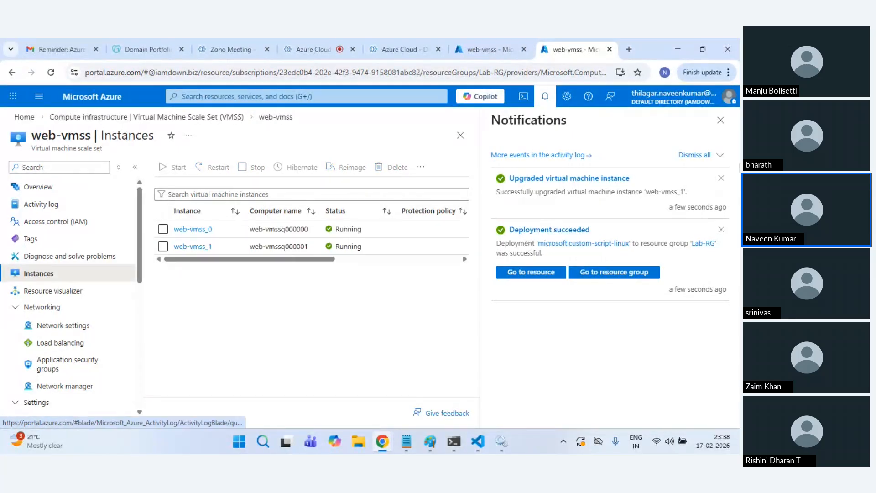
{"action": "left_click", "coordinate": [720, 122]}
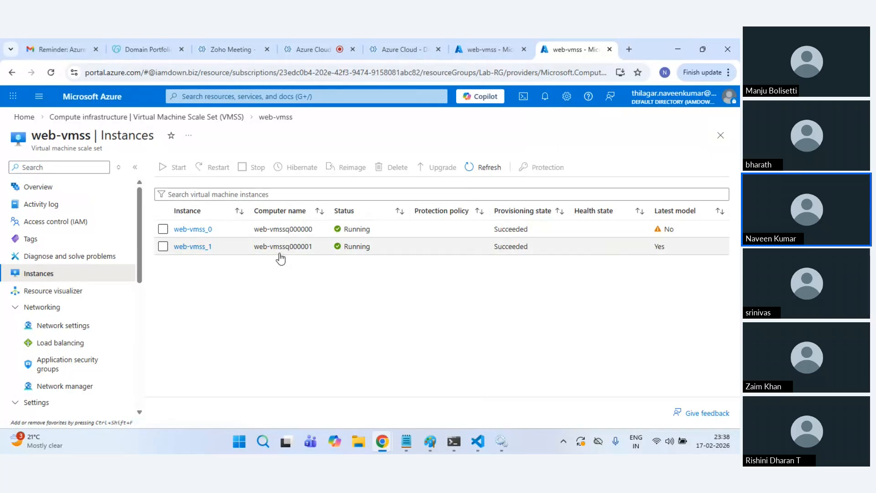
Step: Select web-vmss_0, upgrade it to the latest model, and move to the other web-vmss tab
{"action": "left_click", "coordinate": [163, 229]}
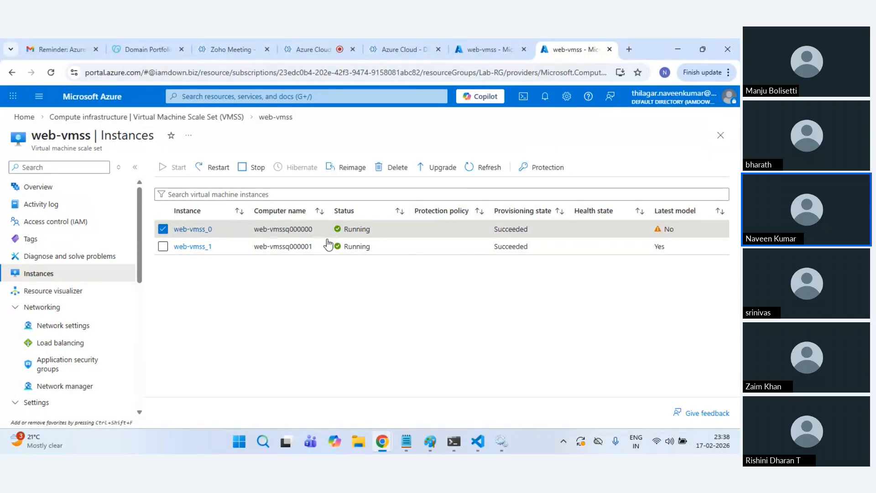
{"action": "left_click", "coordinate": [437, 169]}
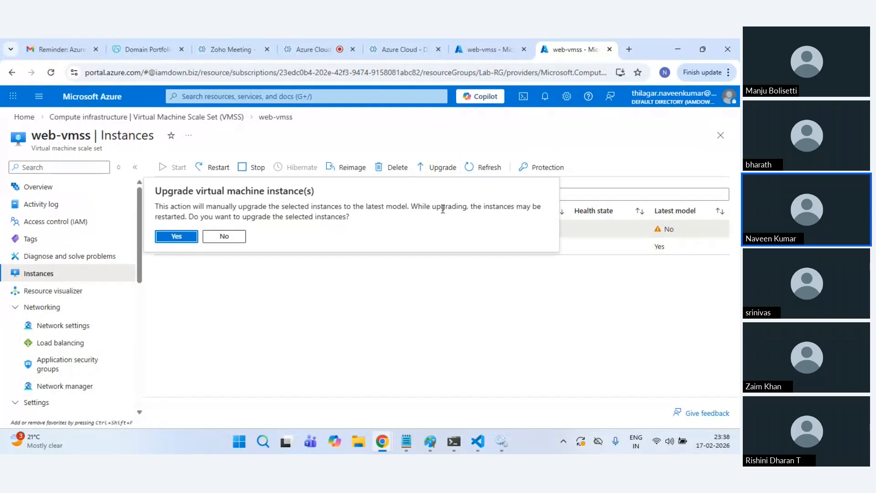
{"action": "left_click", "coordinate": [176, 236]}
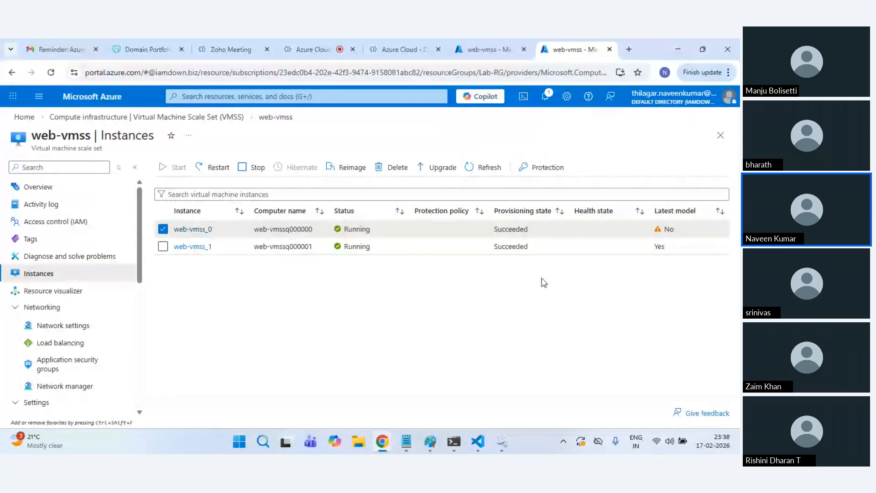
{"action": "left_click", "coordinate": [489, 46]}
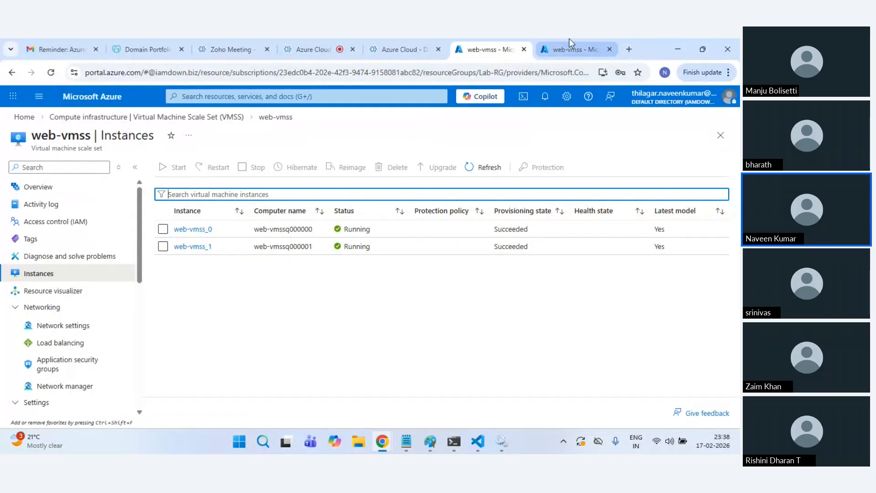
Step: Return to the other web-vmss tab showing both instances running on the latest model
{"action": "mouse_move", "coordinate": [568, 39]}
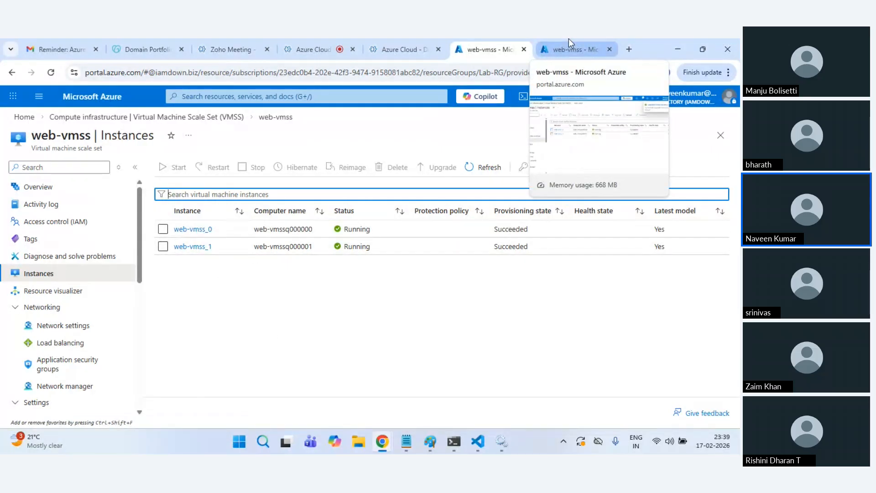
{"action": "left_click", "coordinate": [569, 45]}
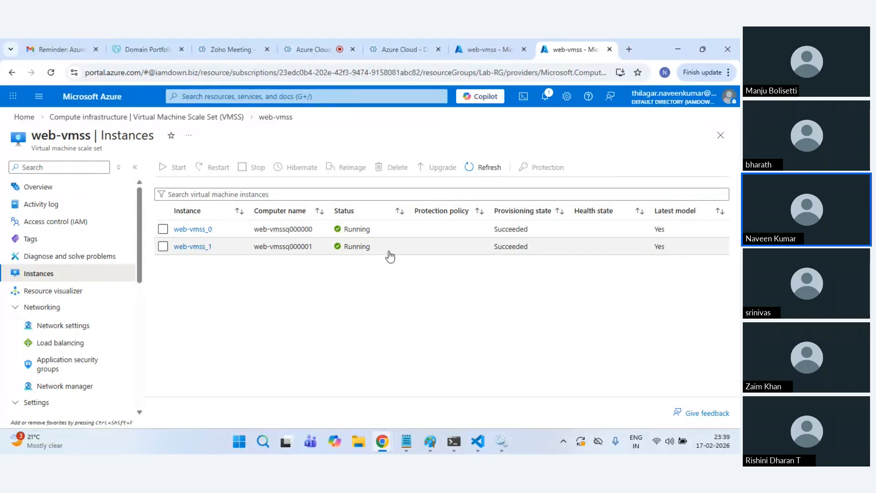
Step: Change web-vmss's manual scale instance count from 2 to 1 and save
{"action": "scroll", "coordinate": [67, 330], "scroll_direction": "down", "scroll_amount": 5}
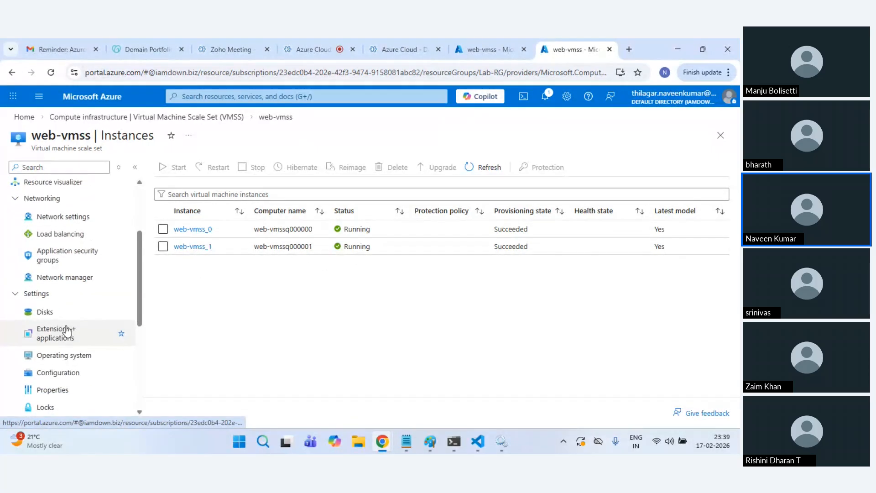
{"action": "scroll", "coordinate": [67, 319], "scroll_direction": "down", "scroll_amount": 1}
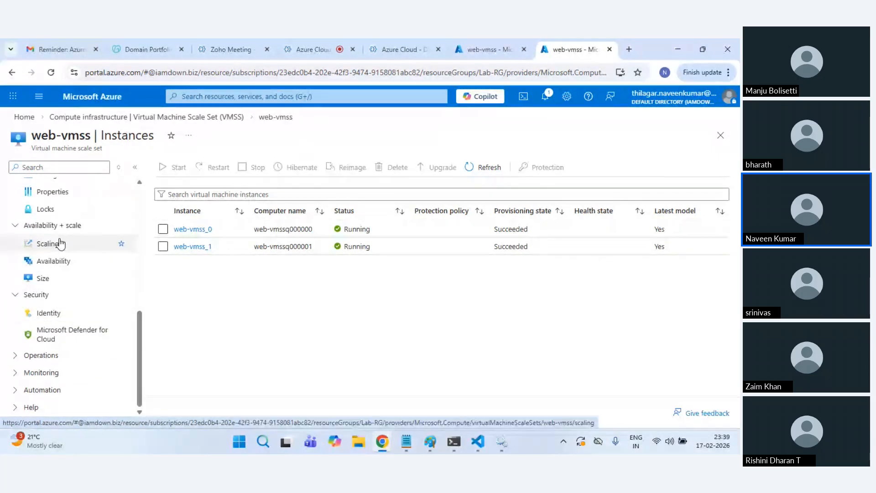
{"action": "scroll", "coordinate": [62, 245], "scroll_direction": "up", "scroll_amount": 5}
{"action": "scroll", "coordinate": [61, 244], "scroll_direction": "down", "scroll_amount": 5}
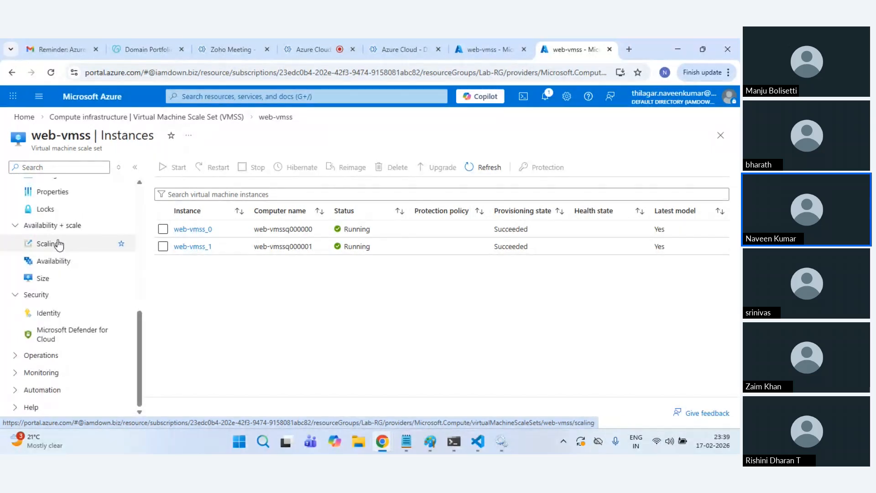
{"action": "scroll", "coordinate": [58, 245], "scroll_direction": "up", "scroll_amount": 5}
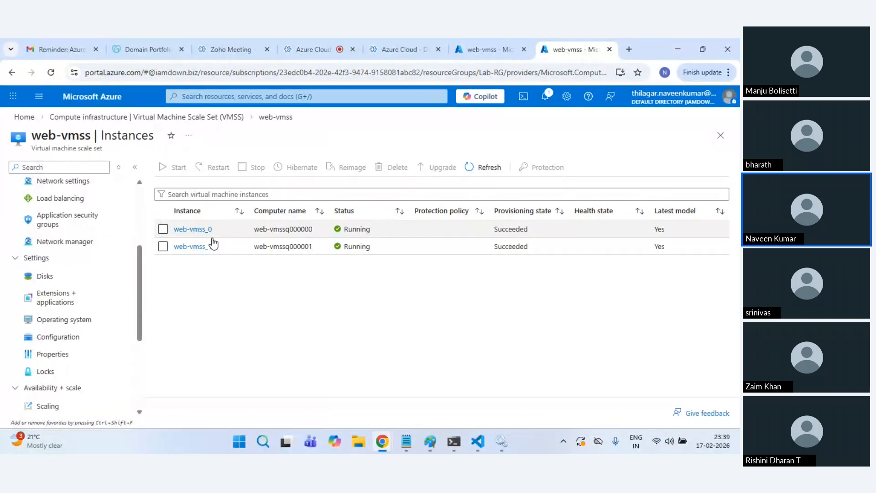
{"action": "scroll", "coordinate": [85, 322], "scroll_direction": "down", "scroll_amount": 2}
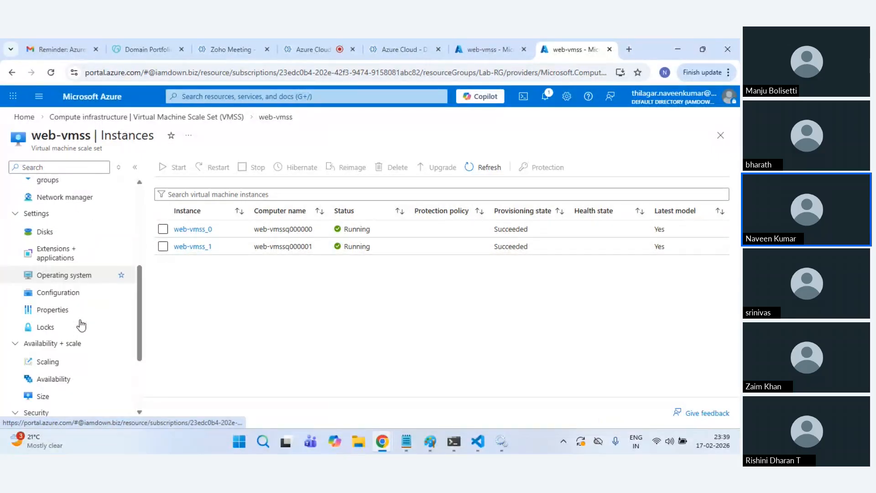
{"action": "left_click", "coordinate": [87, 352]}
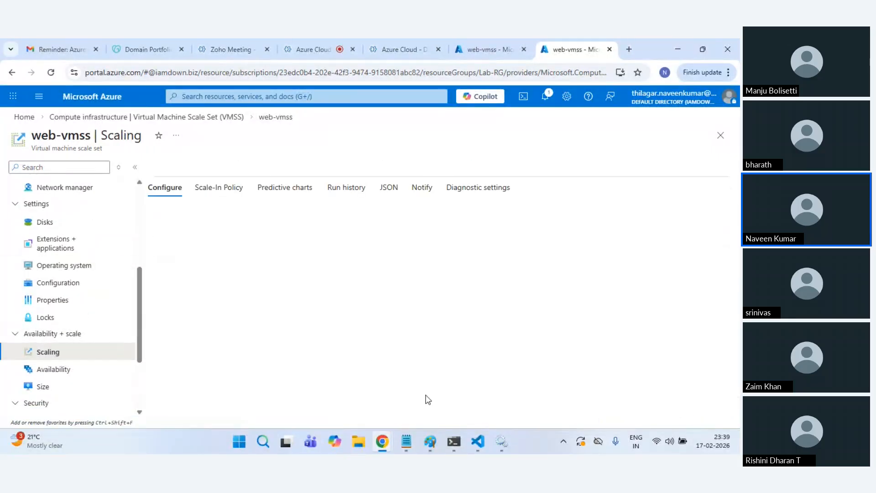
{"action": "scroll", "coordinate": [587, 392], "scroll_direction": "down", "scroll_amount": 1}
{"action": "left_click_drag", "start_coordinate": [612, 396], "coordinate": [549, 407]}
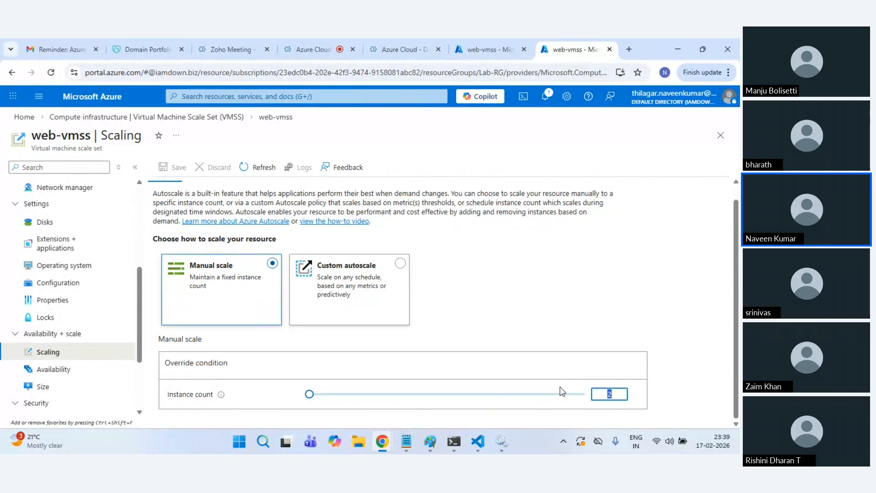
{"action": "type", "text": "1"}
{"action": "left_click", "coordinate": [522, 324]}
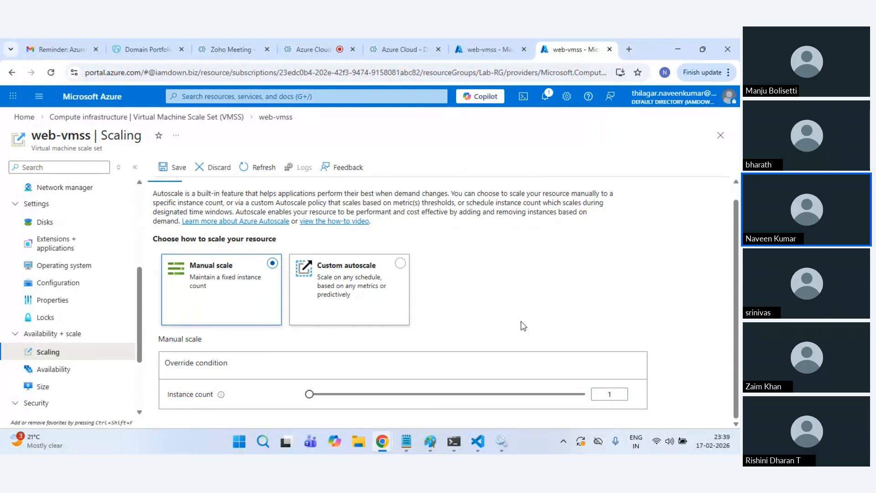
{"action": "left_click", "coordinate": [166, 173]}
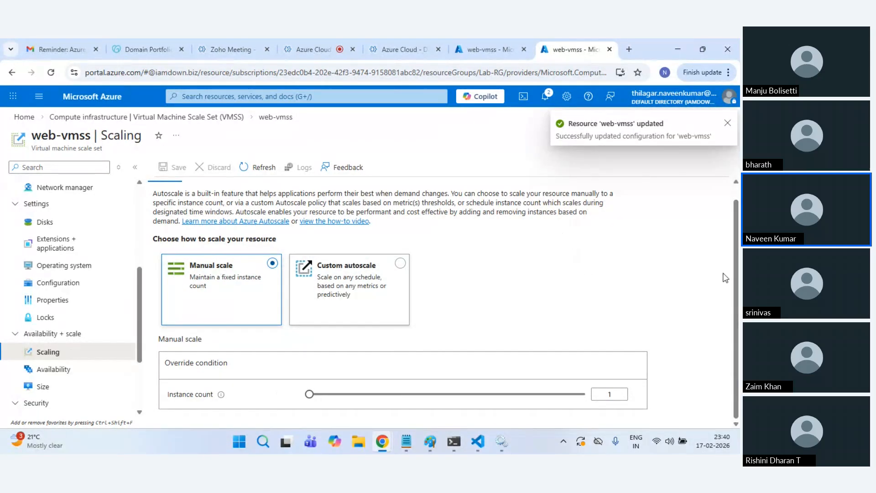
Step: Refresh the instance list to see web-vmss_1 deleting, then go to the Zoho Meeting tab
{"action": "scroll", "coordinate": [62, 231], "scroll_direction": "up", "scroll_amount": 3}
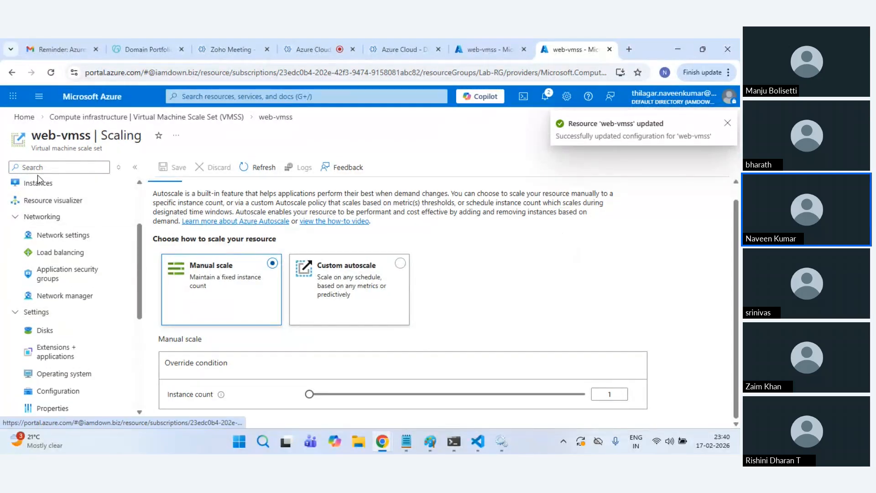
{"action": "left_click", "coordinate": [38, 183]}
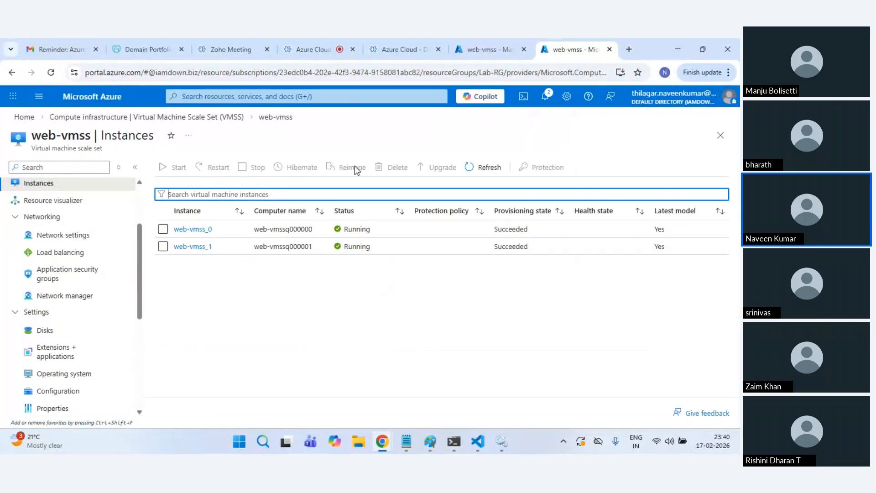
{"action": "left_click", "coordinate": [479, 169]}
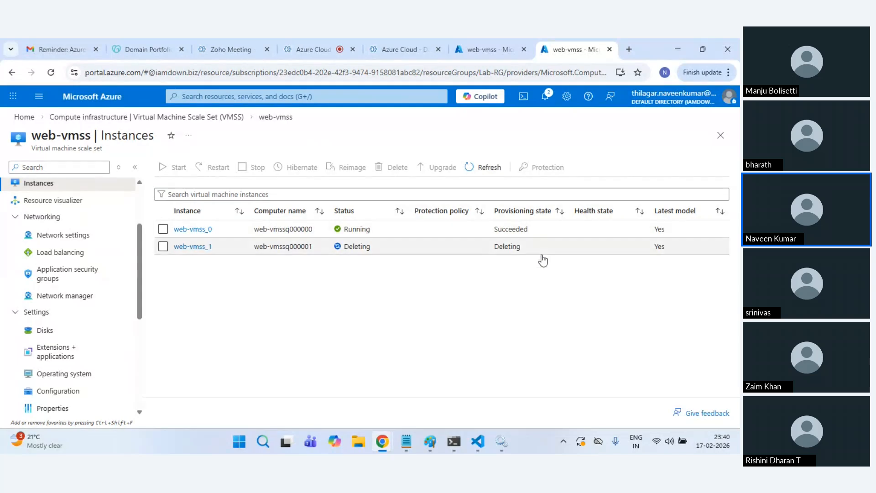
{"action": "left_click", "coordinate": [482, 170]}
{"action": "left_click", "coordinate": [325, 47]}
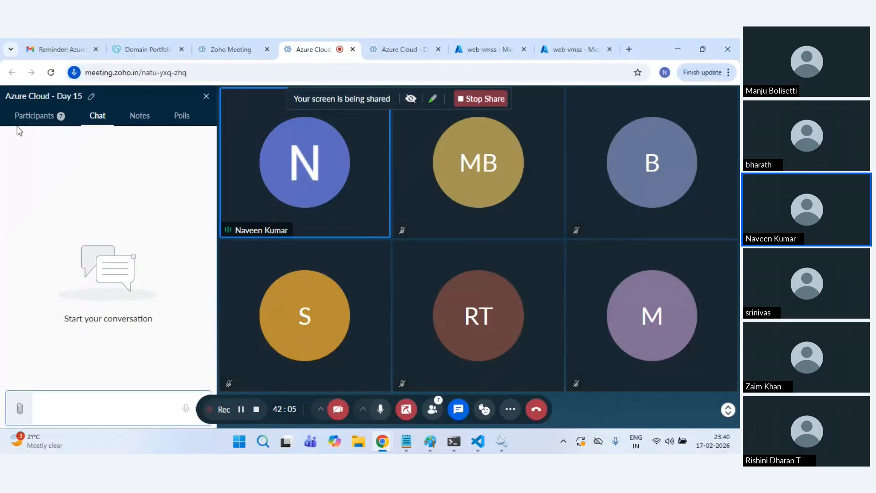
Step: Check the meeting's participant list and chat, then return to the web-vmss instances page
{"action": "left_click", "coordinate": [35, 120]}
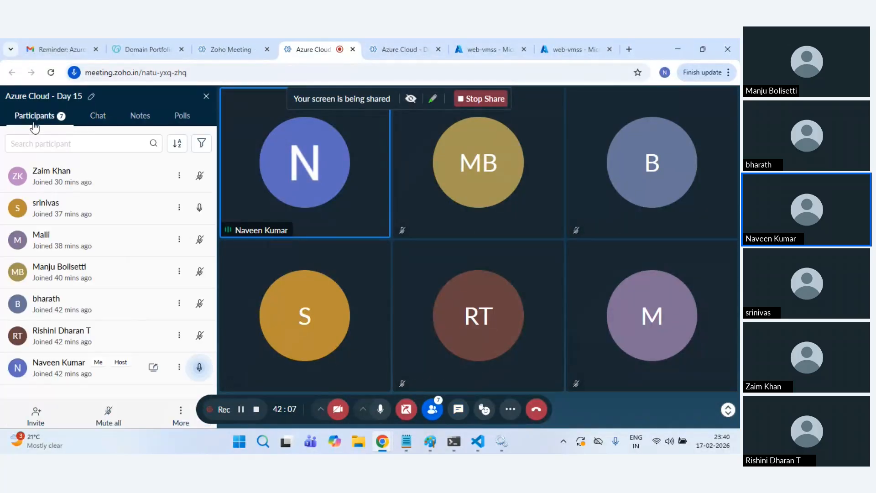
{"action": "left_click", "coordinate": [96, 128]}
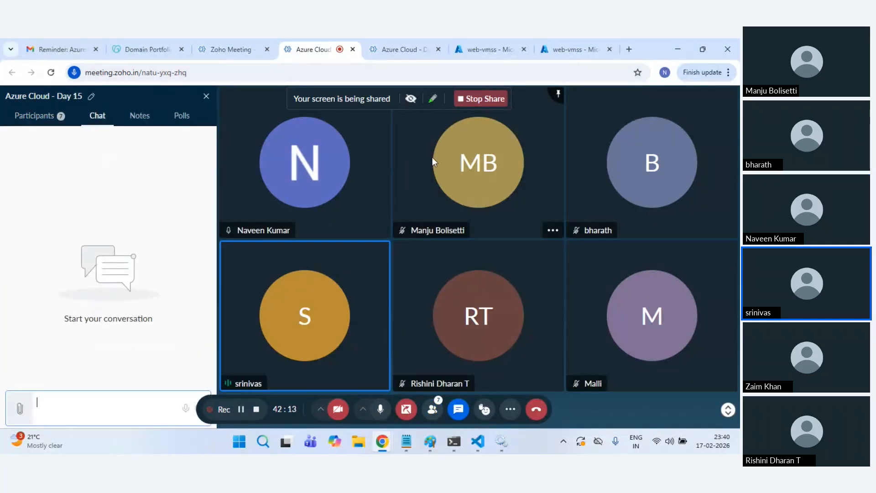
{"action": "left_click", "coordinate": [496, 39]}
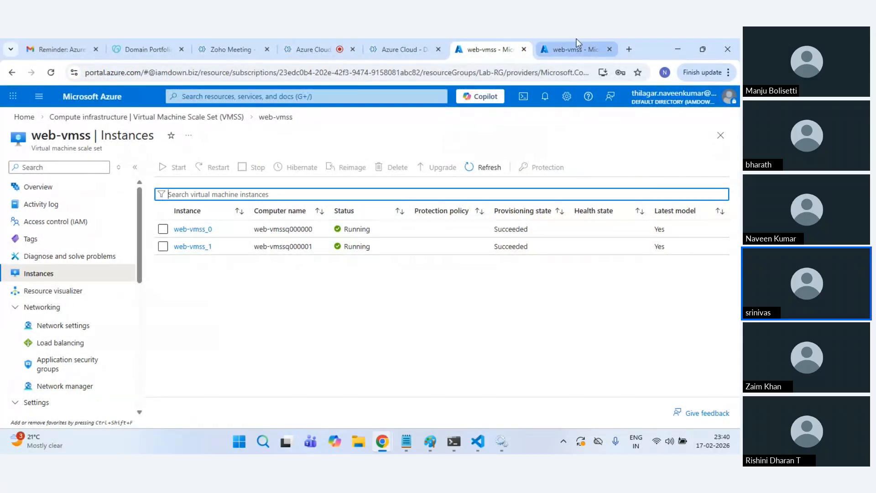
Step: Open web-vmss's Extensions + applications page listing CustomScript 2.0 as Succeeded
{"action": "scroll", "coordinate": [81, 341], "scroll_direction": "down", "scroll_amount": 2}
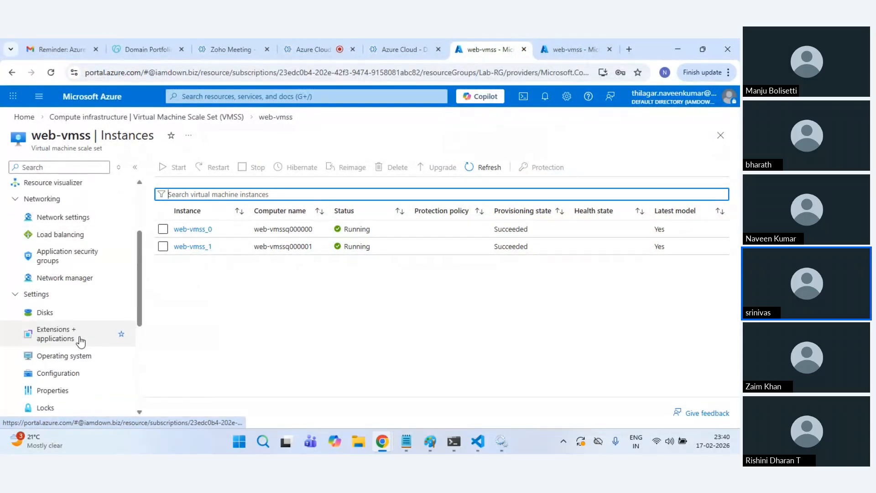
{"action": "scroll", "coordinate": [82, 297], "scroll_direction": "up", "scroll_amount": 2}
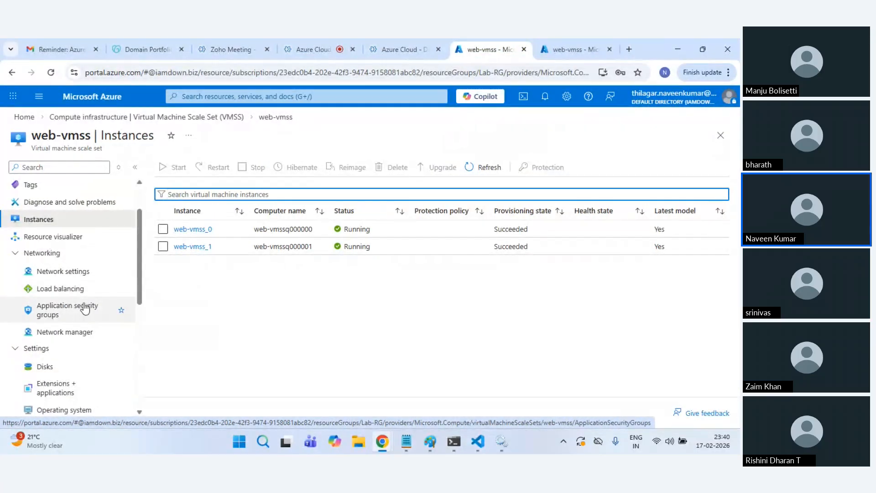
{"action": "scroll", "coordinate": [75, 270], "scroll_direction": "up", "scroll_amount": 2}
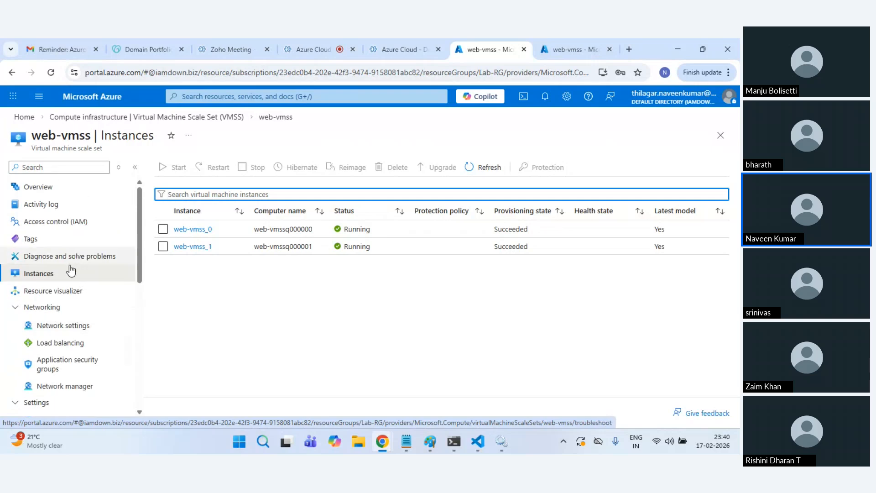
{"action": "scroll", "coordinate": [73, 274], "scroll_direction": "down", "scroll_amount": 2}
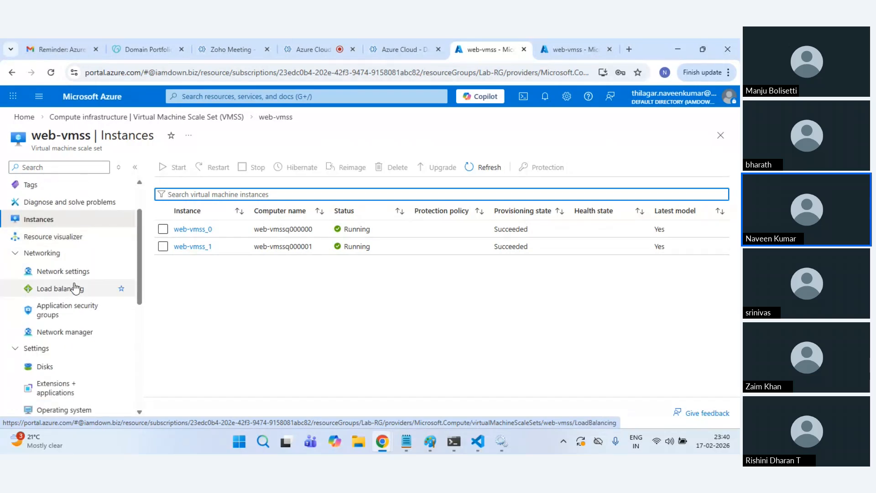
{"action": "scroll", "coordinate": [75, 288], "scroll_direction": "down", "scroll_amount": 2}
{"action": "left_click", "coordinate": [66, 284]}
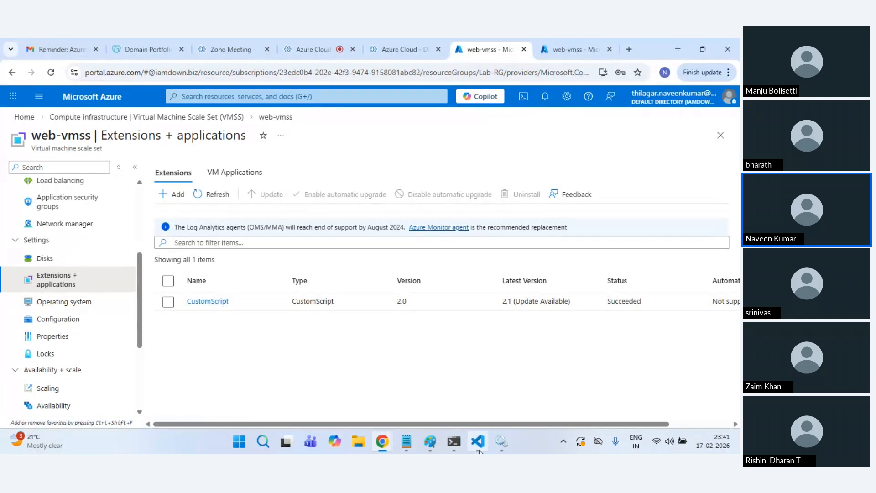
{"action": "mouse_move", "coordinate": [478, 451]}
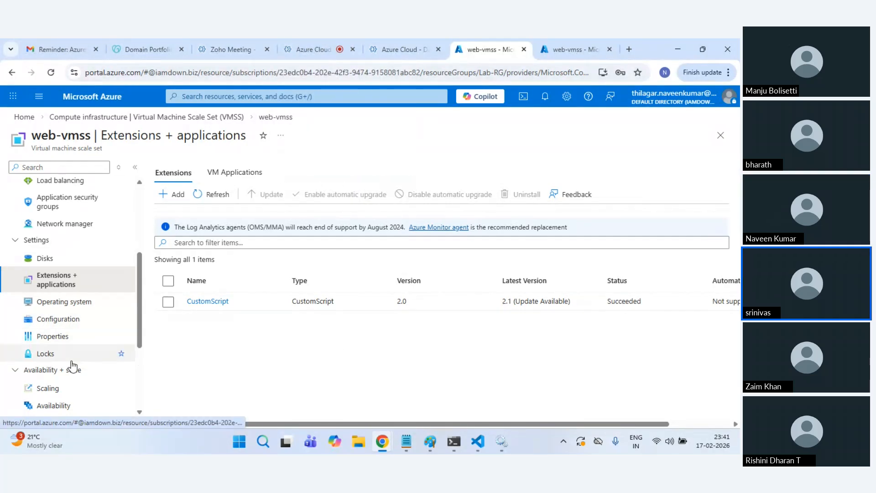
Step: Review web-vmss's Scaling page, still manual at 1 instance, then open the Instances list
{"action": "left_click", "coordinate": [66, 388]}
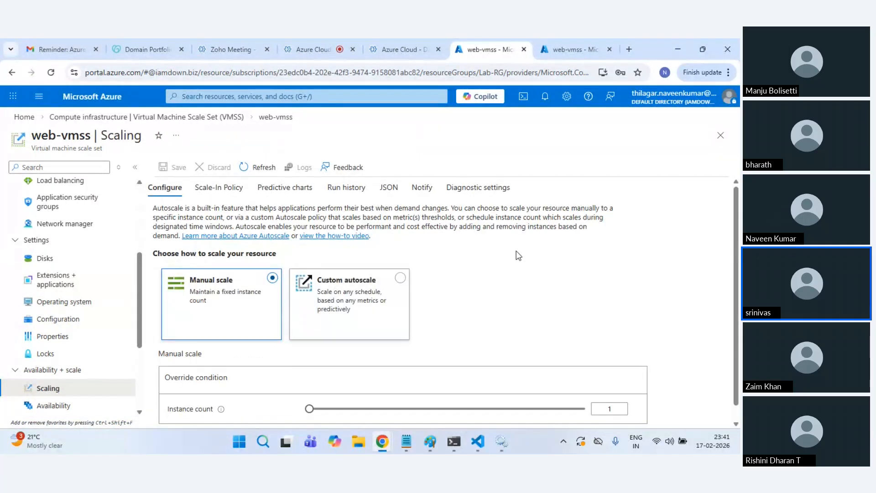
{"action": "scroll", "coordinate": [534, 299], "scroll_direction": "down", "scroll_amount": 1}
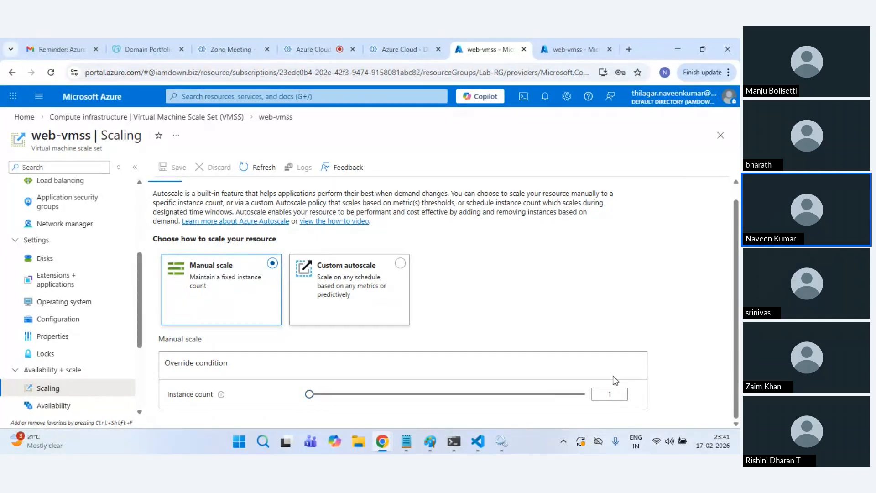
{"action": "scroll", "coordinate": [68, 264], "scroll_direction": "up", "scroll_amount": 3}
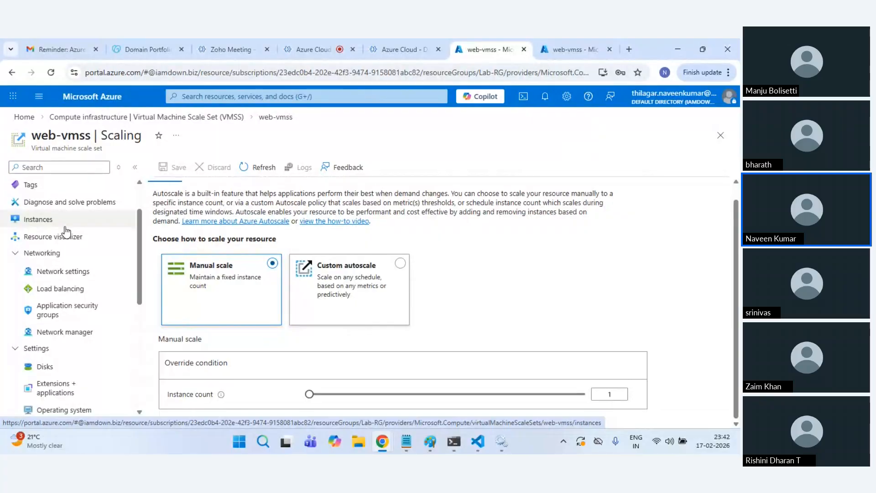
{"action": "left_click", "coordinate": [65, 227]}
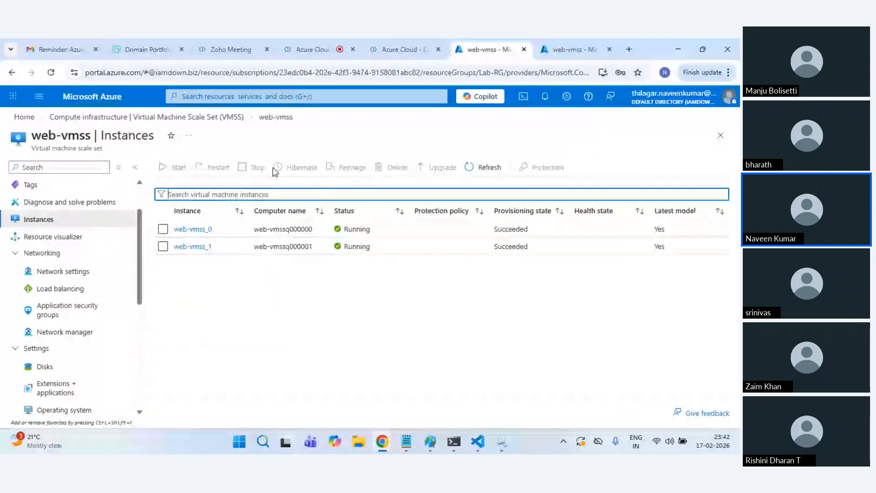
Step: Refresh the instances to show only web-vmss_0, then reopen web-vmss's Scaling settings
{"action": "left_click", "coordinate": [497, 167]}
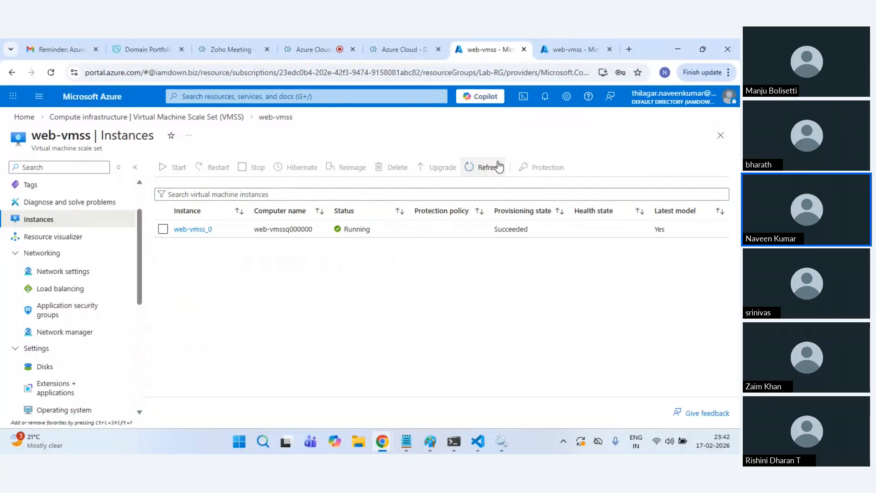
{"action": "scroll", "coordinate": [63, 372], "scroll_direction": "down", "scroll_amount": 2}
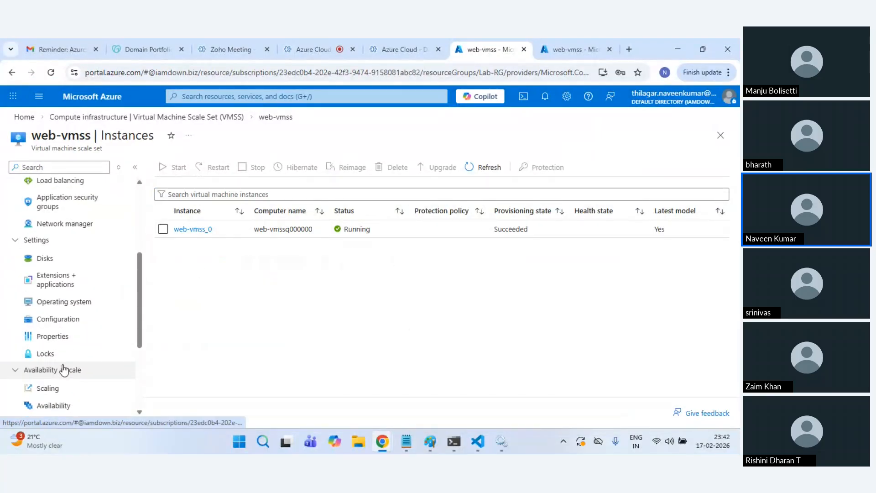
{"action": "left_click", "coordinate": [67, 389]}
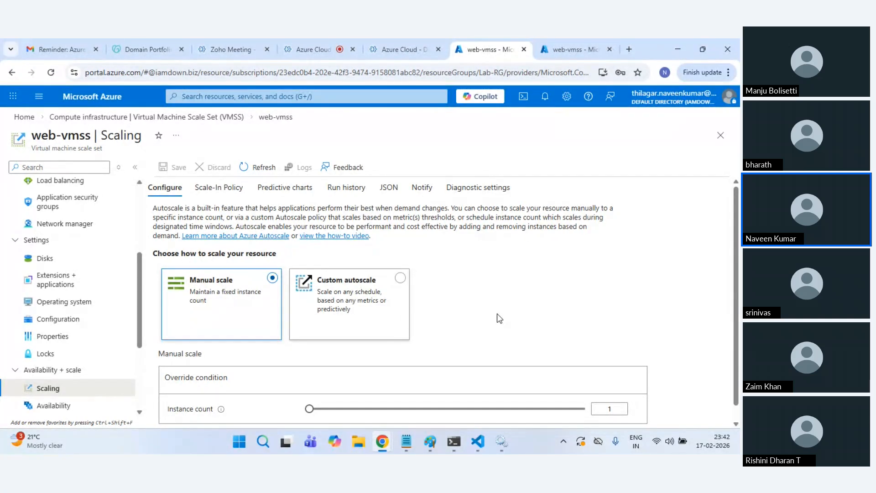
{"action": "scroll", "coordinate": [500, 319], "scroll_direction": "down", "scroll_amount": 1}
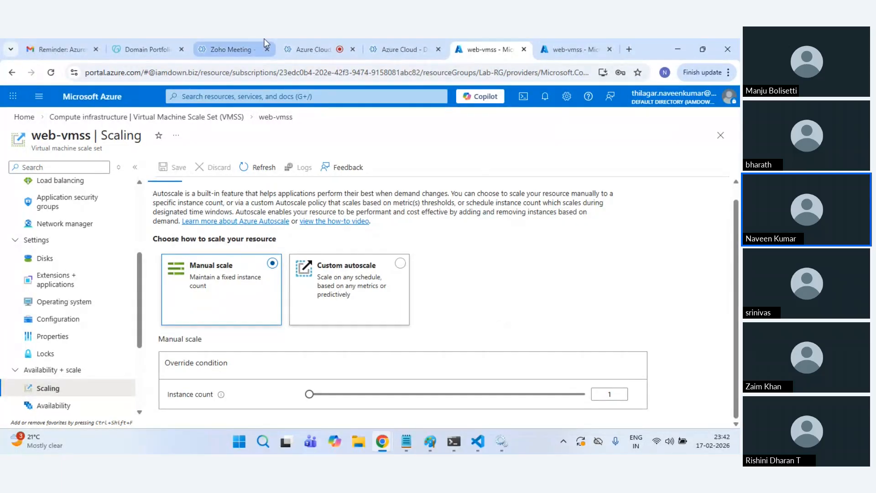
{"action": "left_click", "coordinate": [327, 46]}
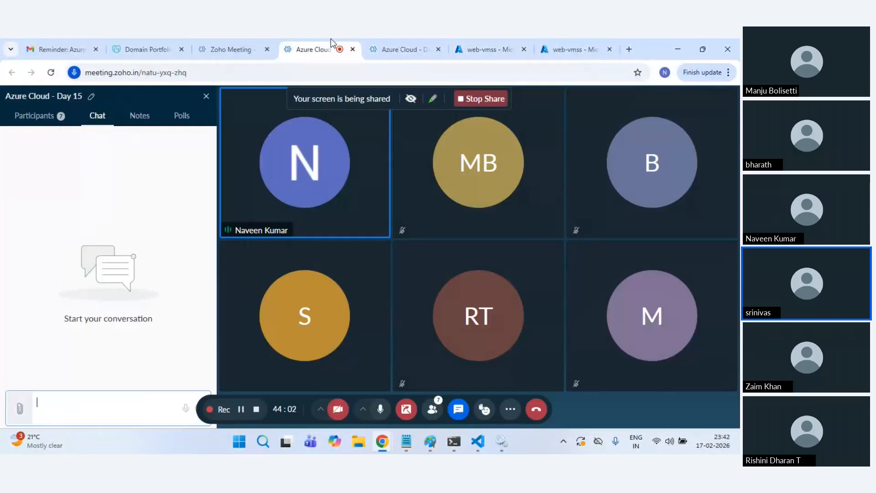
{"action": "left_click", "coordinate": [475, 46]}
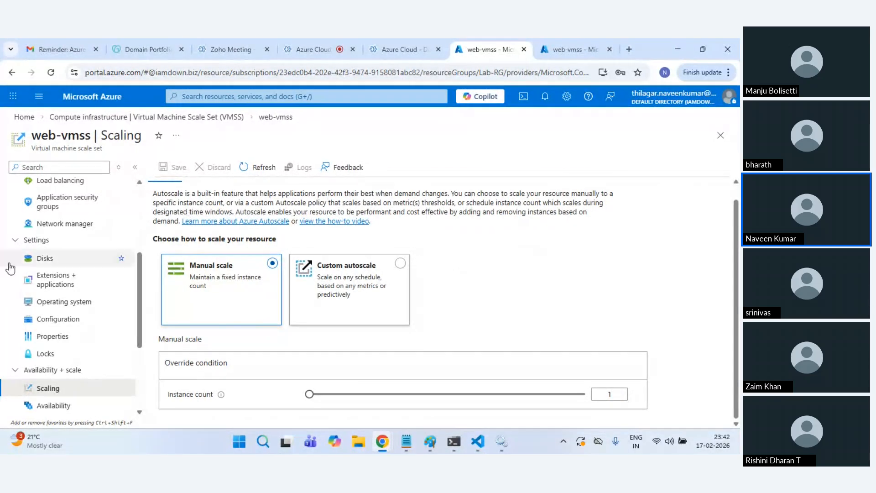
{"action": "scroll", "coordinate": [18, 264], "scroll_direction": "up", "scroll_amount": 3}
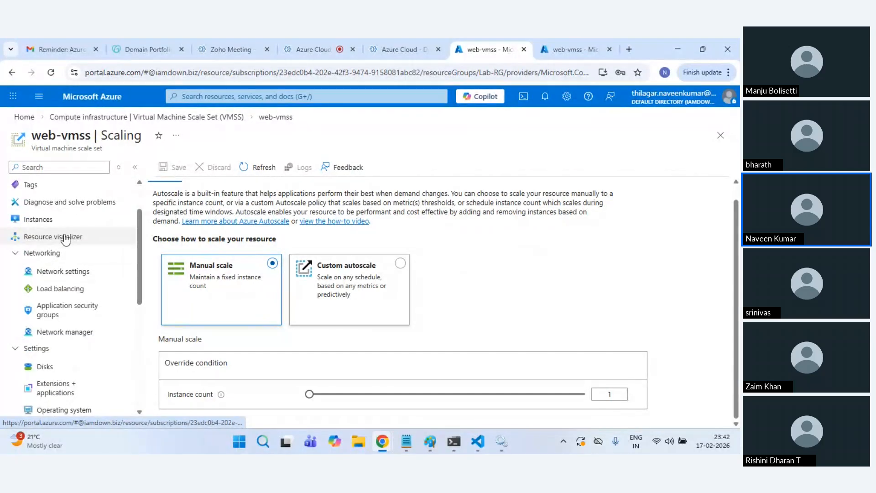
{"action": "left_click", "coordinate": [400, 265]}
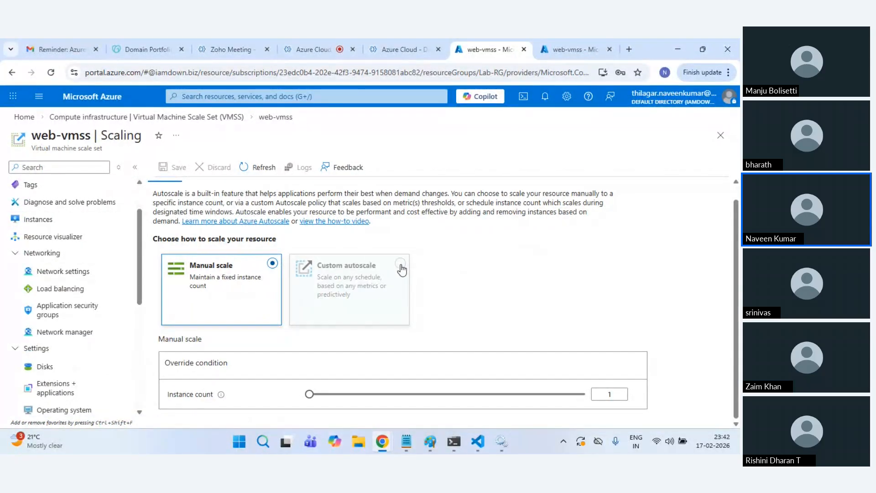
Step: Choose Custom autoscale, keep predictive mode Disabled, and make the default condition scale on a metric
{"action": "left_click", "coordinate": [400, 265]}
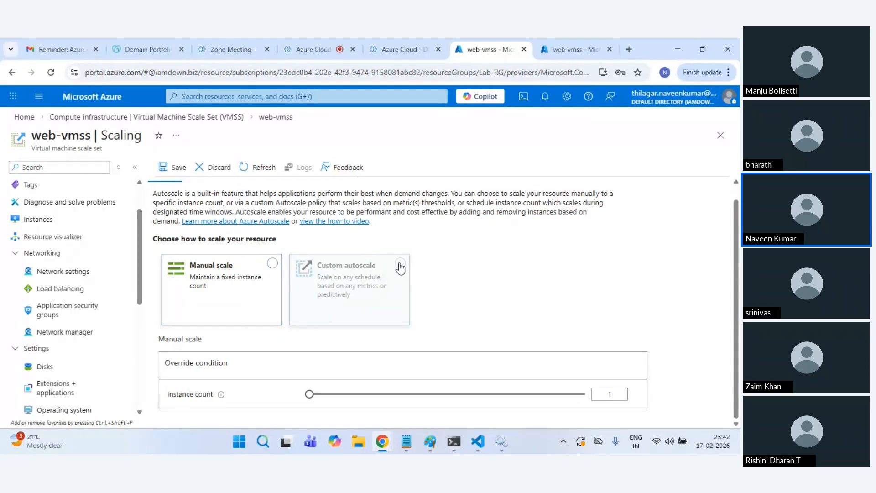
{"action": "scroll", "coordinate": [502, 265], "scroll_direction": "down", "scroll_amount": 2}
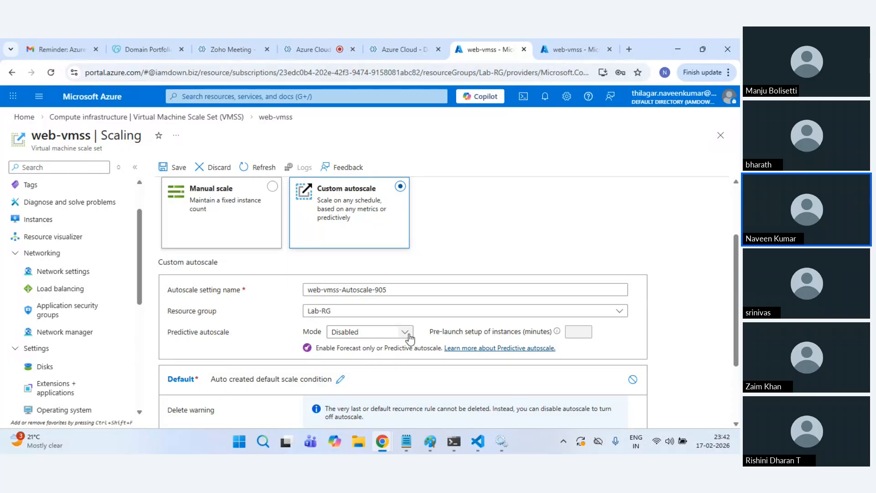
{"action": "left_click", "coordinate": [408, 337]}
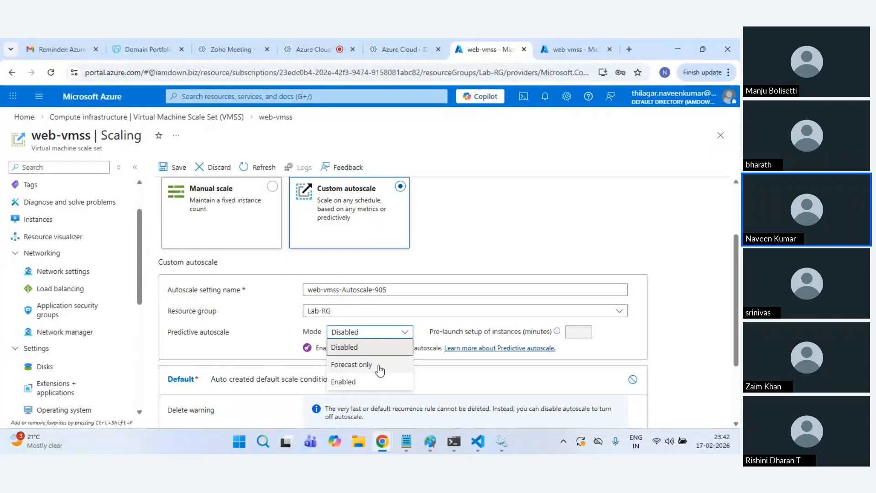
{"action": "left_click", "coordinate": [251, 333]}
{"action": "scroll", "coordinate": [283, 332], "scroll_direction": "down", "scroll_amount": 1}
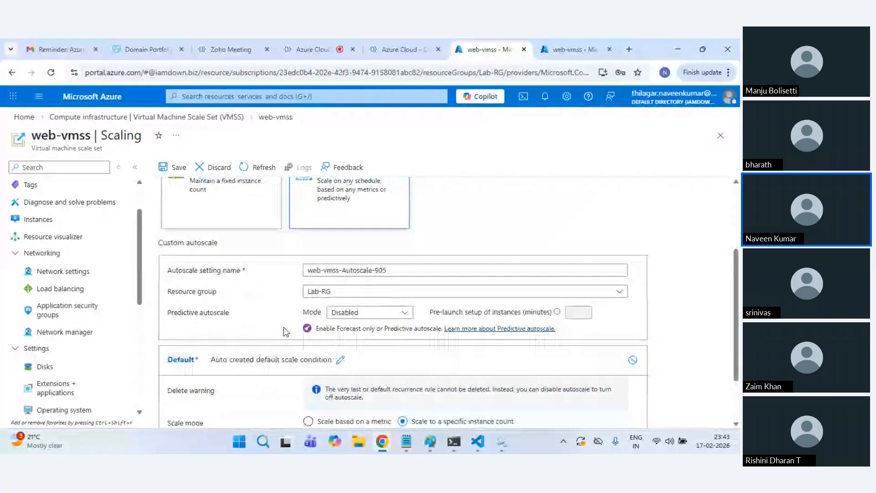
{"action": "scroll", "coordinate": [283, 332], "scroll_direction": "down", "scroll_amount": 2}
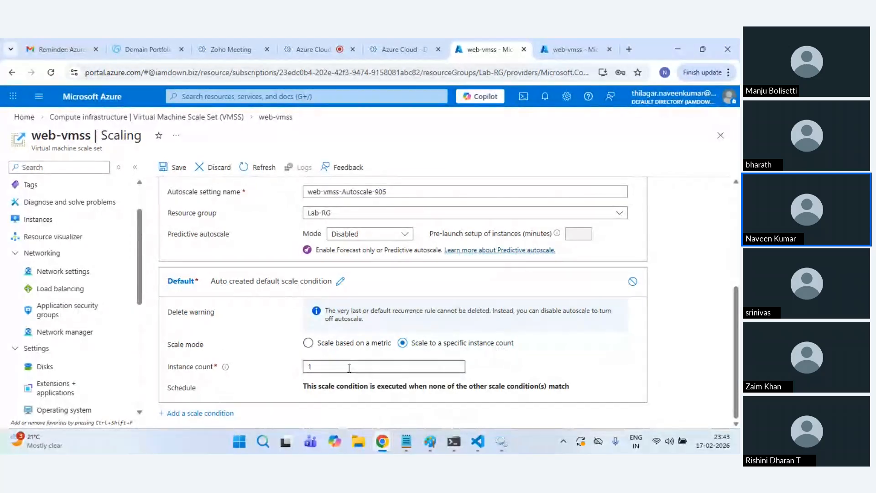
{"action": "left_click", "coordinate": [333, 347]}
{"action": "scroll", "coordinate": [384, 348], "scroll_direction": "down", "scroll_amount": 1}
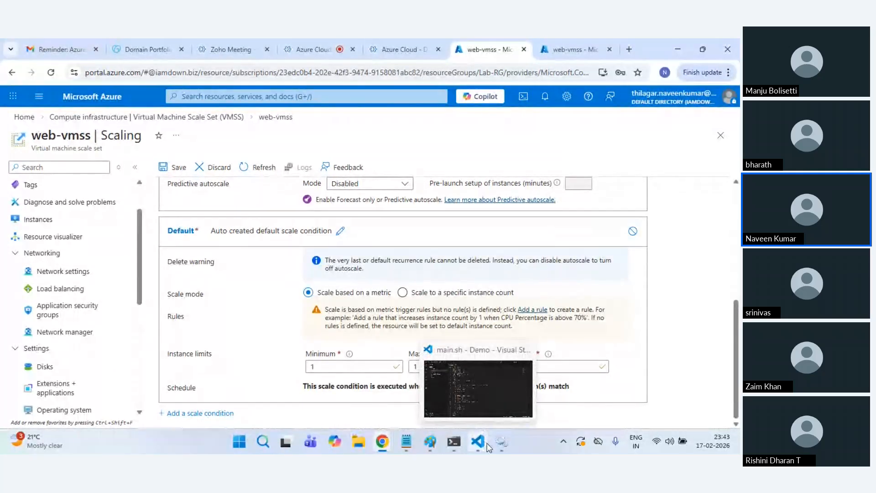
Step: In Paint, draw a pencil curve from VM1 to the VM2 box, then minimise Paint
{"action": "mouse_move", "coordinate": [430, 440]}
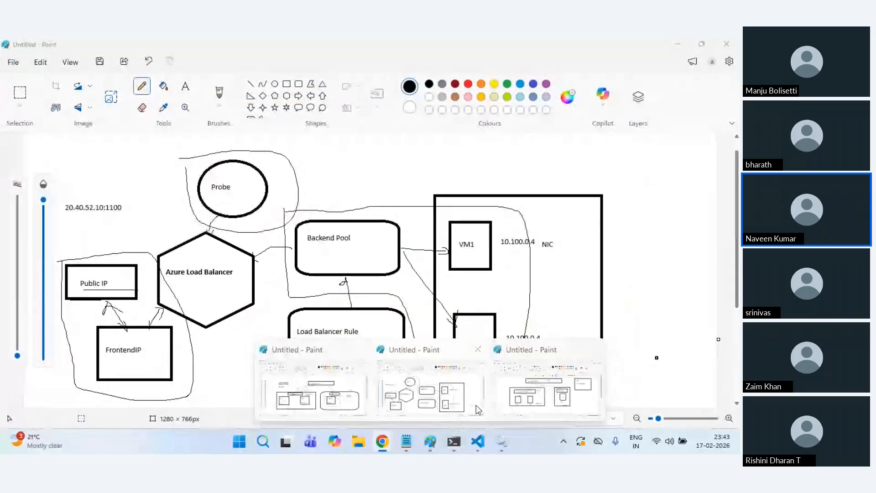
{"action": "left_click", "coordinate": [525, 393]}
{"action": "left_click", "coordinate": [141, 86]}
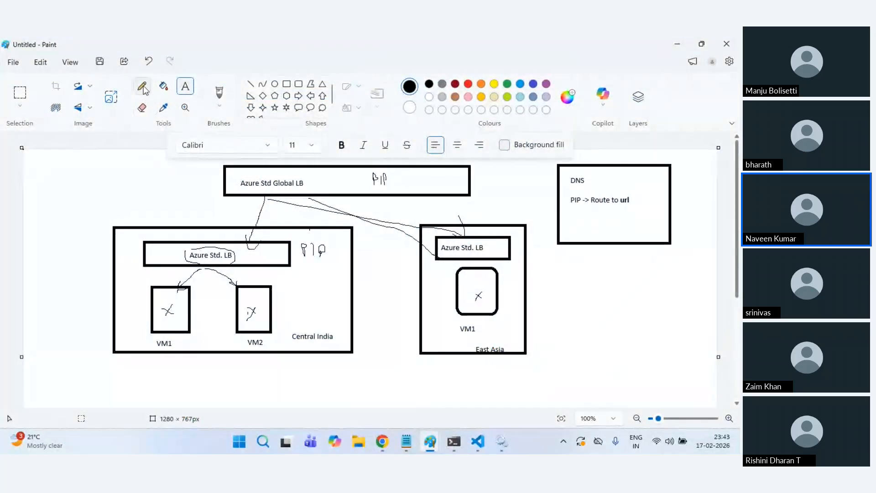
{"action": "left_click_drag", "start_coordinate": [193, 275], "coordinate": [236, 285]}
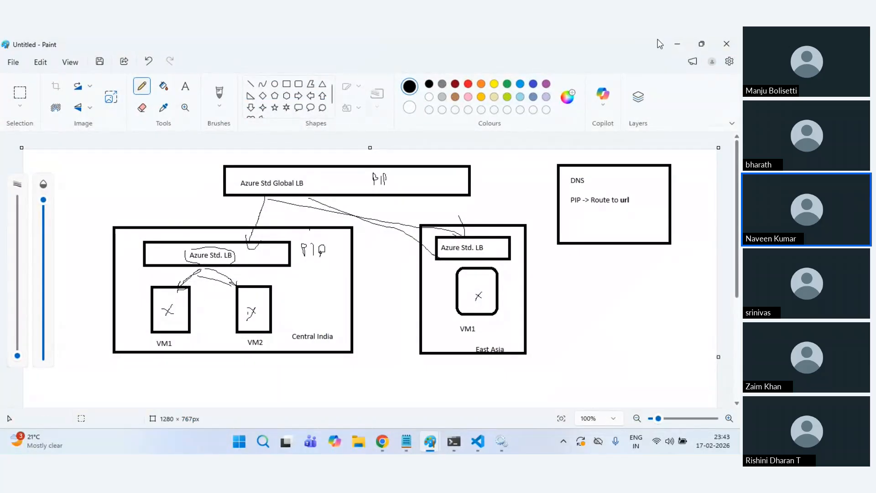
{"action": "left_click", "coordinate": [674, 43]}
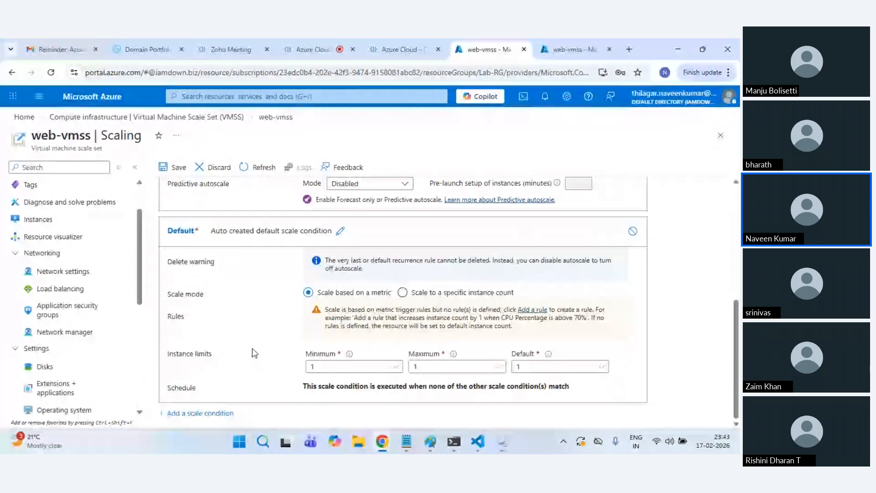
Step: Add a scale rule on web-vmss's own Percentage CPU metric, keeping the VMName operator '='
{"action": "left_click", "coordinate": [546, 311]}
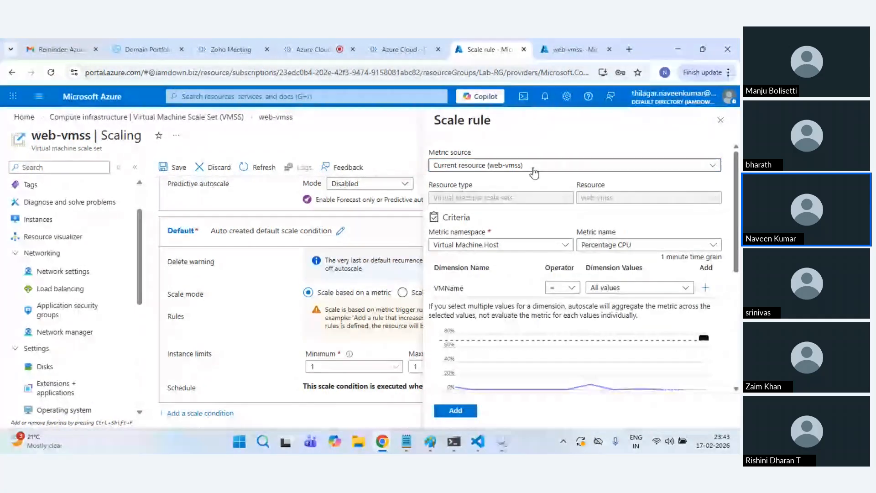
{"action": "left_click", "coordinate": [511, 167]}
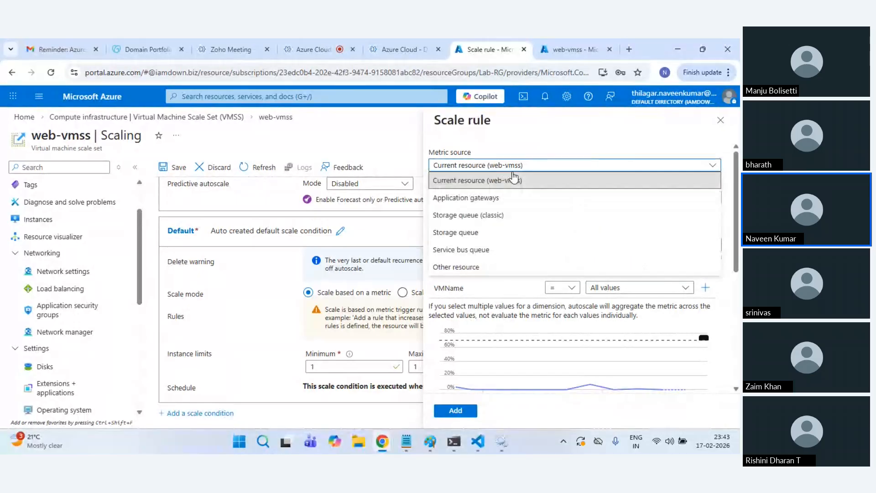
{"action": "left_click", "coordinate": [499, 182]}
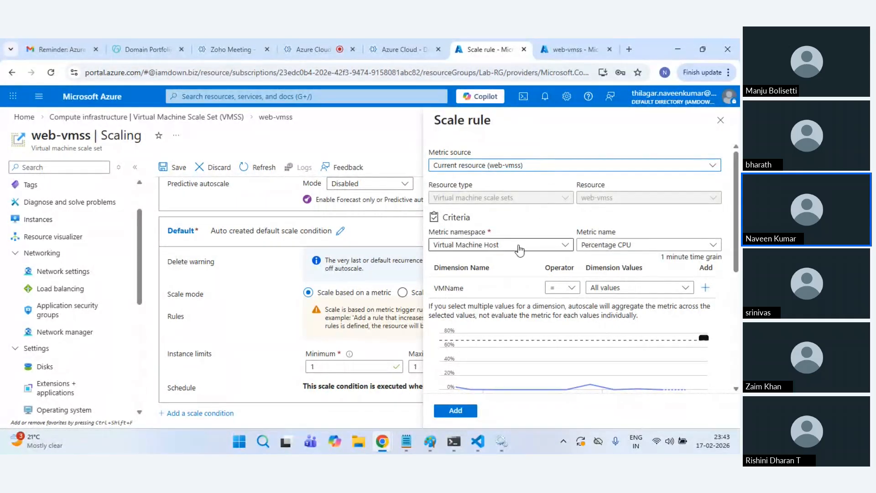
{"action": "left_click", "coordinate": [619, 249]}
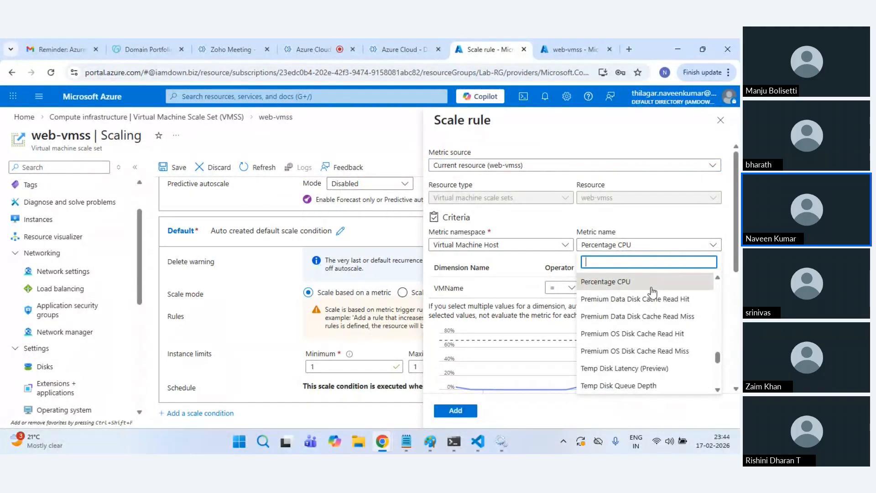
{"action": "scroll", "coordinate": [692, 350], "scroll_direction": "down", "scroll_amount": 5}
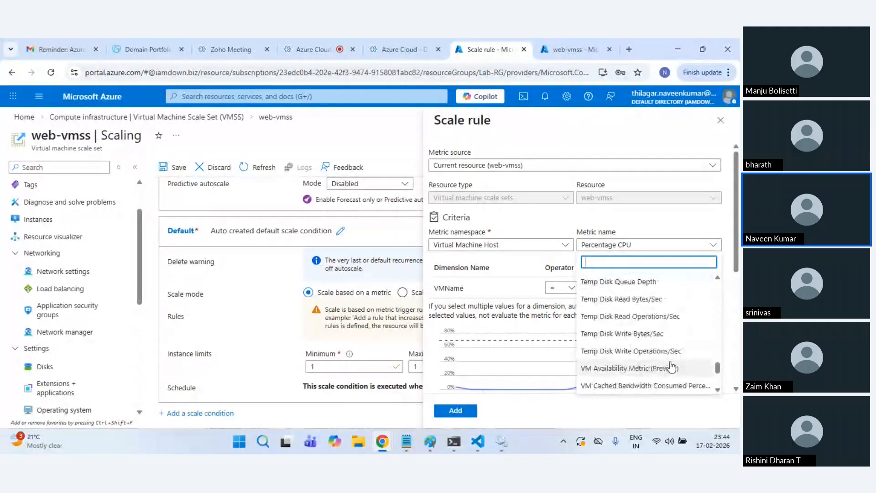
{"action": "scroll", "coordinate": [661, 356], "scroll_direction": "up", "scroll_amount": 3}
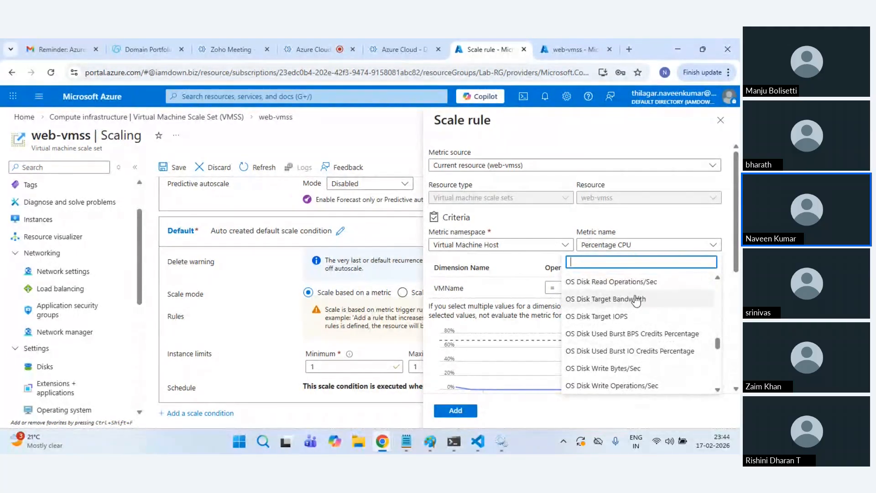
{"action": "left_click", "coordinate": [602, 385]}
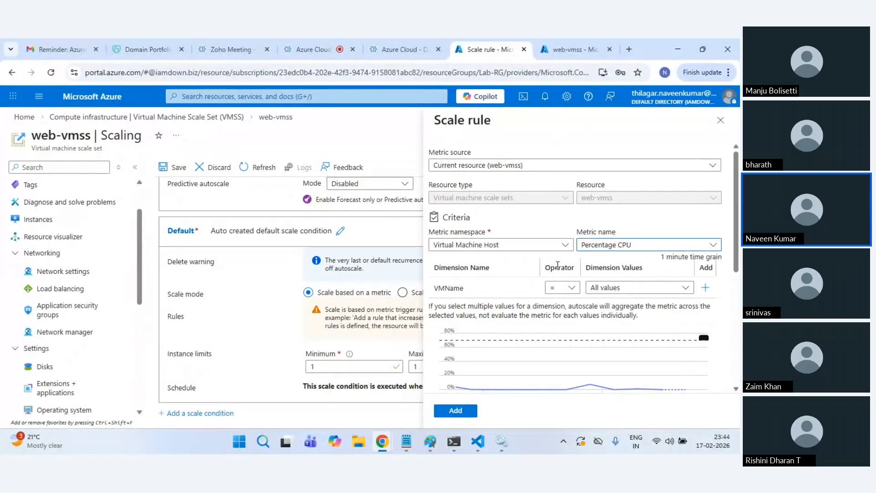
{"action": "left_click", "coordinate": [571, 288]}
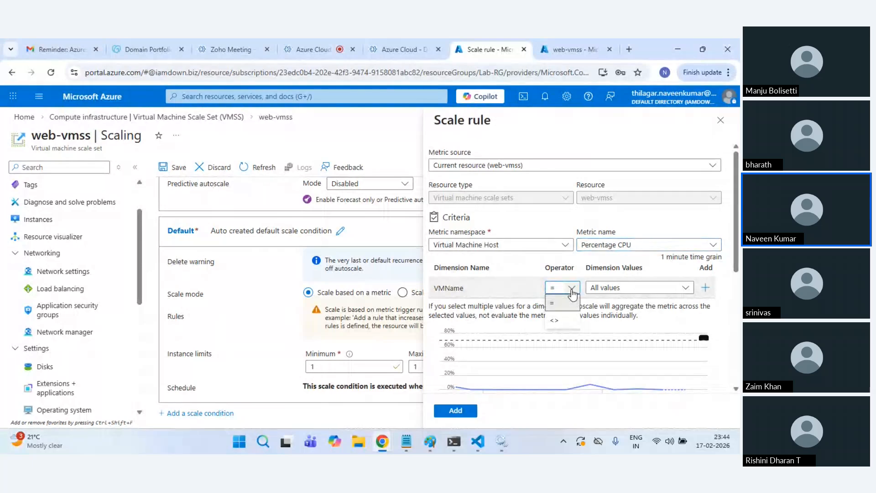
{"action": "left_click", "coordinate": [571, 292]}
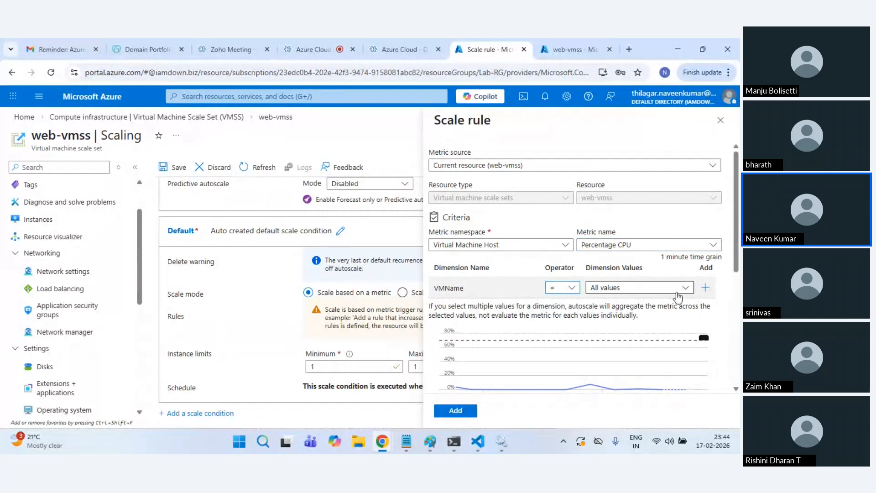
{"action": "scroll", "coordinate": [688, 290], "scroll_direction": "down", "scroll_amount": 1}
{"action": "scroll", "coordinate": [687, 290], "scroll_direction": "down", "scroll_amount": 1}
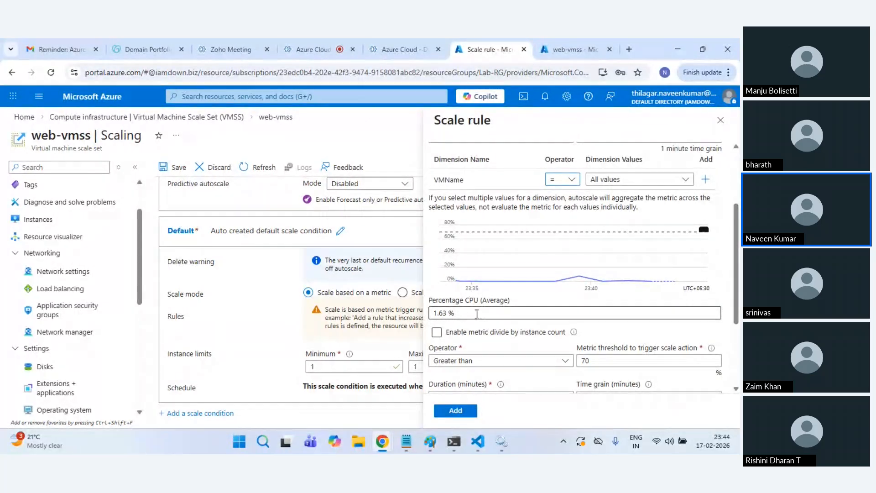
Step: Set the rule's CPU threshold to 5 and its duration to 5 minutes
{"action": "scroll", "coordinate": [509, 307], "scroll_direction": "down", "scroll_amount": 2}
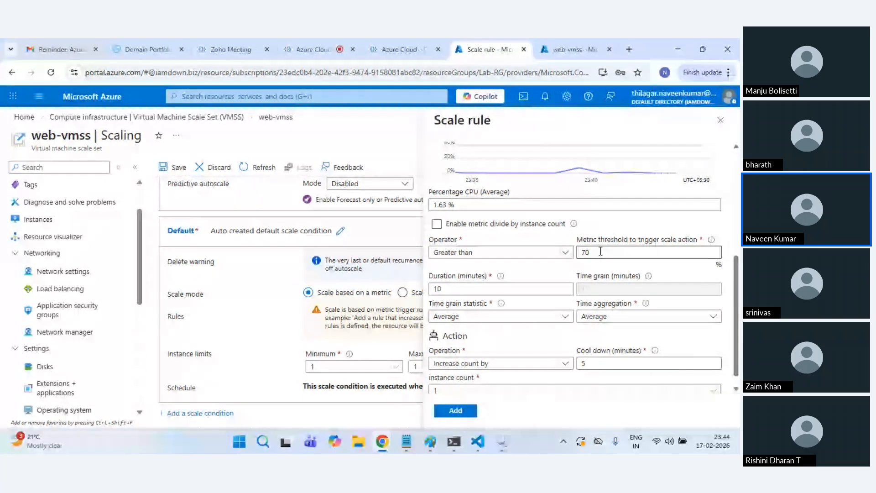
{"action": "left_click_drag", "start_coordinate": [600, 251], "coordinate": [532, 247]}
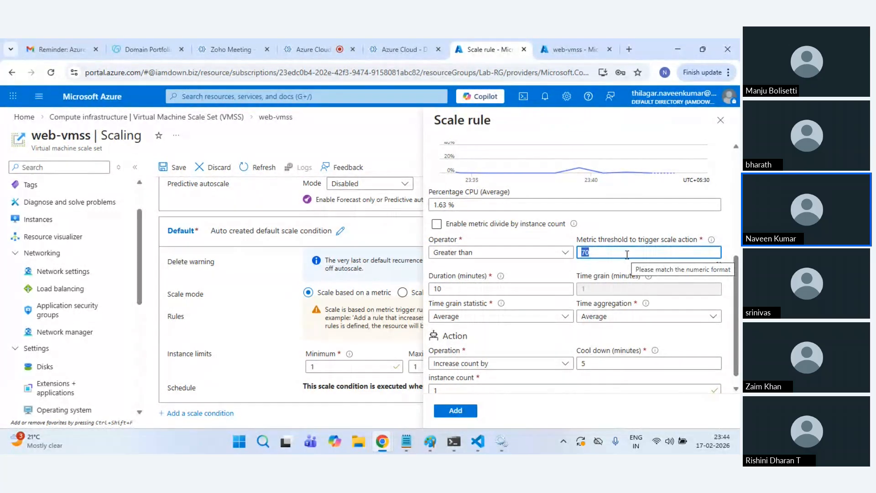
{"action": "type", "text": "5"}
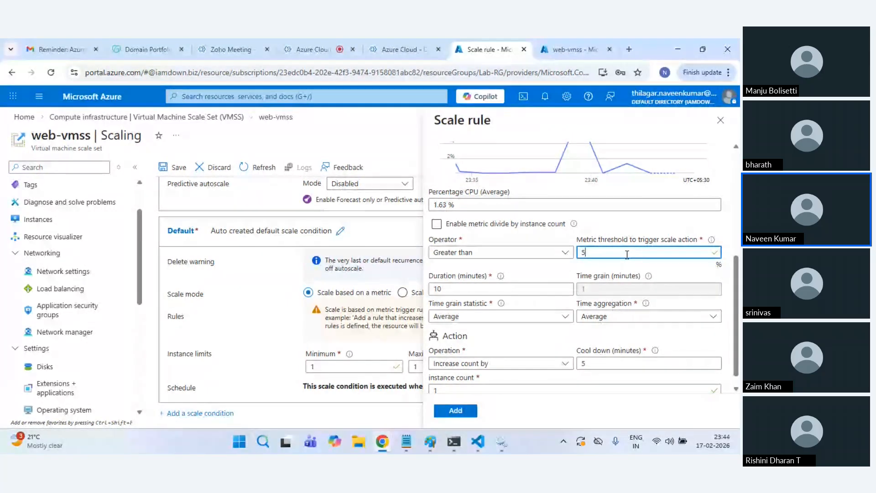
{"action": "double_click", "coordinate": [449, 288]}
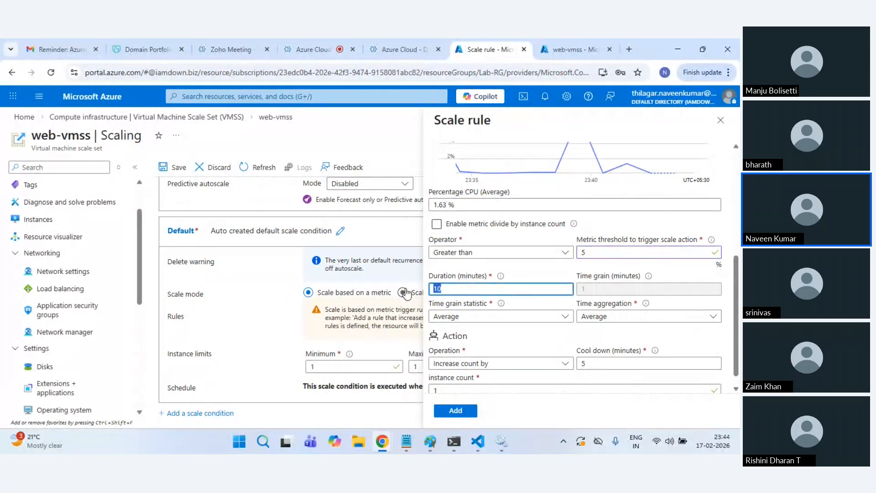
{"action": "type", "text": "5"}
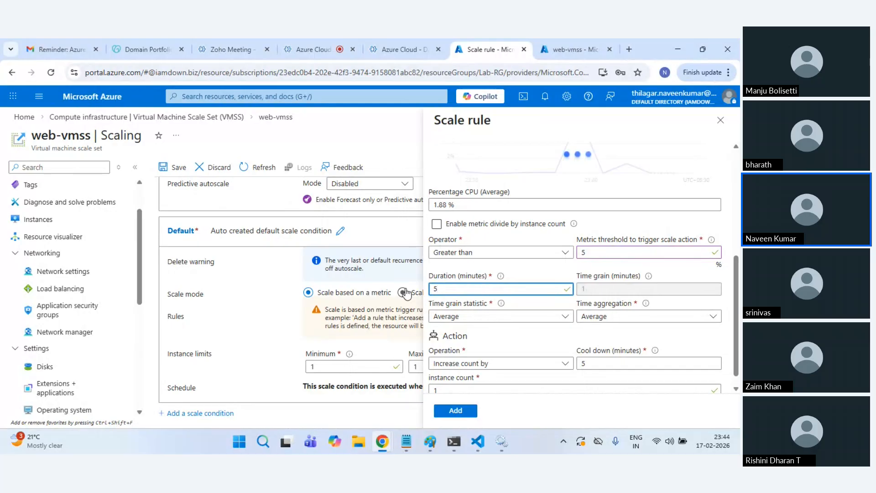
{"action": "key", "text": "BackSpace"}
{"action": "type", "text": "2"}
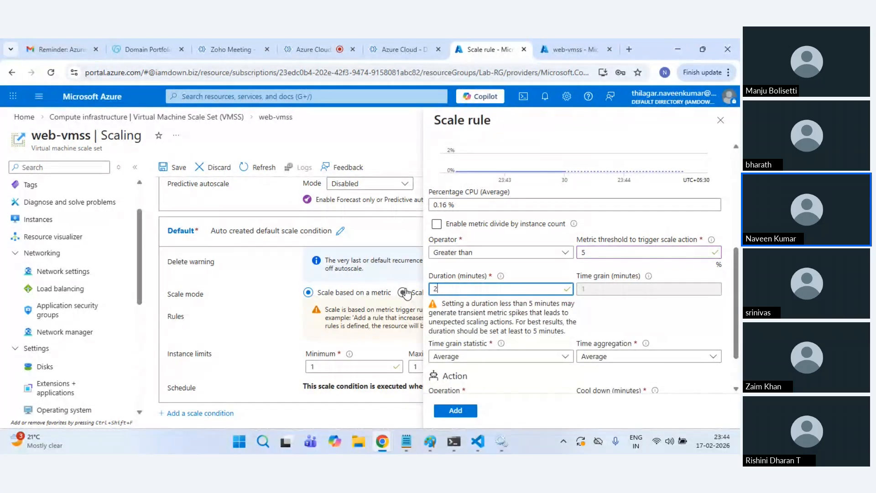
{"action": "key", "text": "BackSpace"}
{"action": "type", "text": "5"}
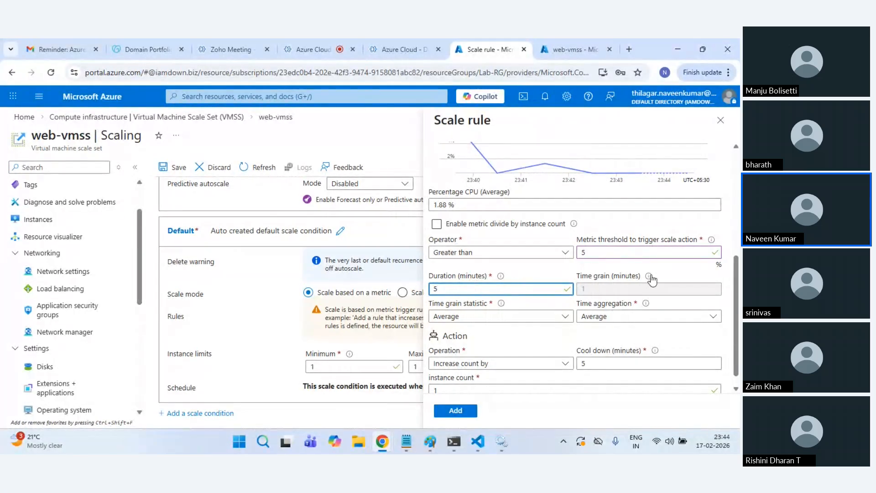
{"action": "scroll", "coordinate": [518, 336], "scroll_direction": "down", "scroll_amount": 1}
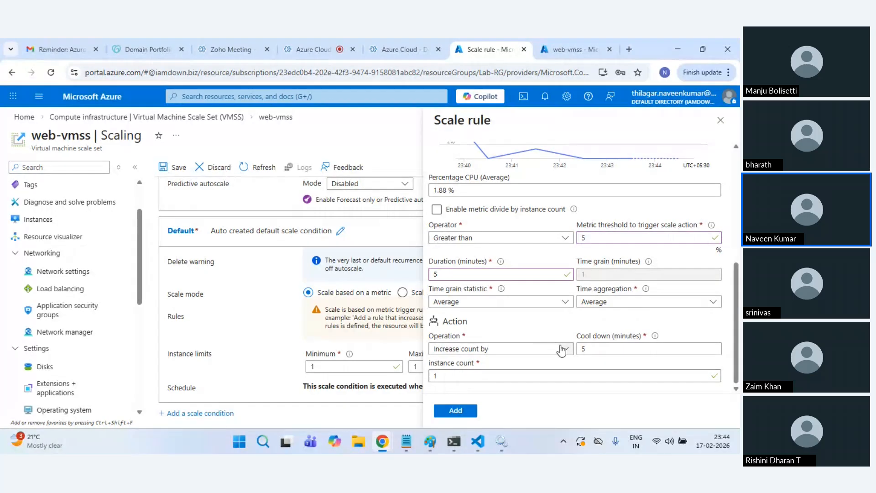
Step: Make the rule's operation 'Increase count by' 3 instances
{"action": "left_click", "coordinate": [525, 350]}
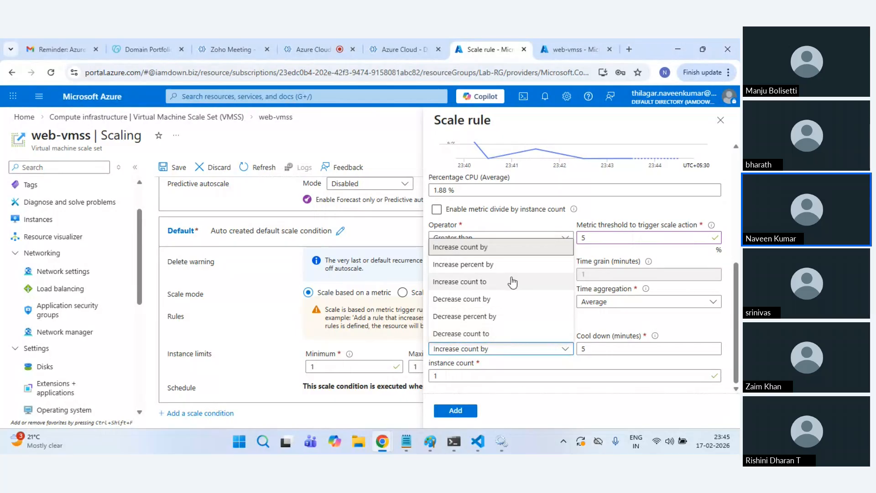
{"action": "left_click", "coordinate": [510, 247]}
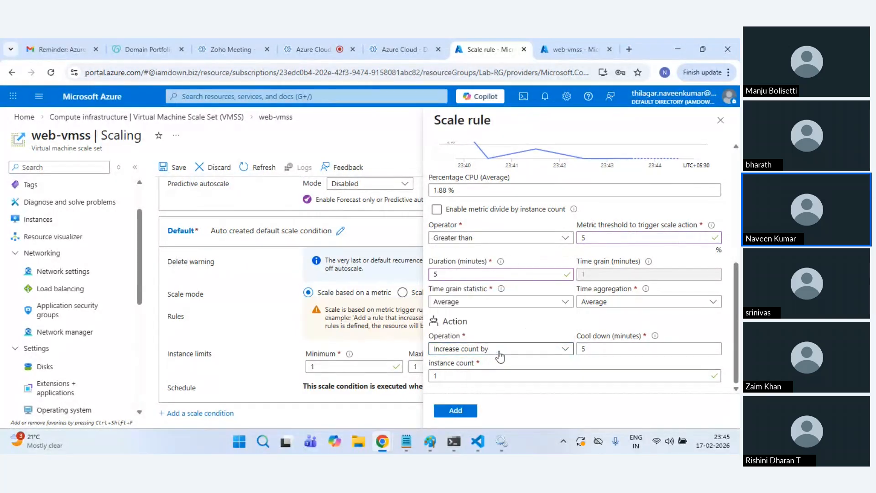
{"action": "double_click", "coordinate": [489, 371]}
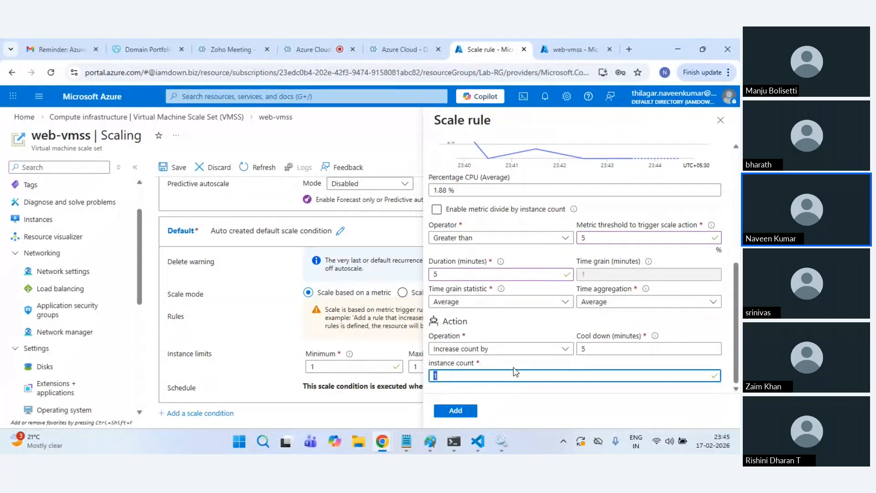
{"action": "type", "text": "3"}
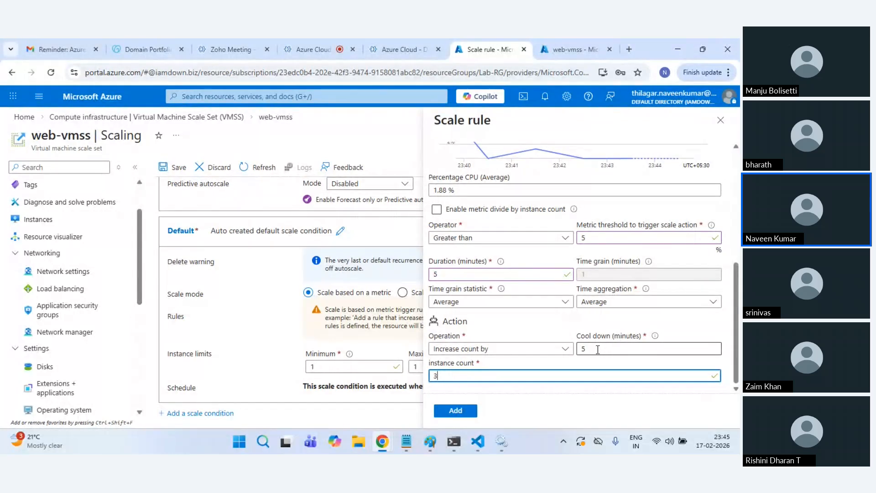
Step: Keep the cool down at 5 minutes and add the CPU scale-out rule
{"action": "left_click_drag", "start_coordinate": [597, 350], "coordinate": [567, 352]}
{"action": "left_click", "coordinate": [567, 352]}
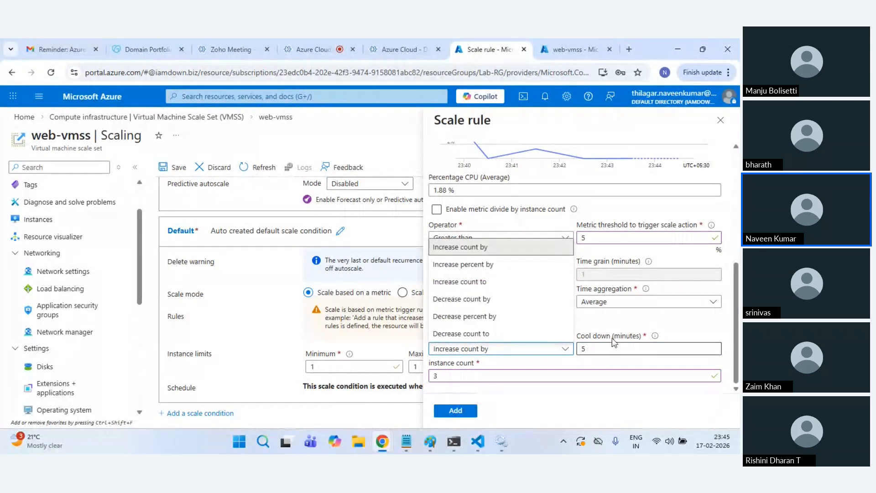
{"action": "left_click", "coordinate": [597, 350]}
{"action": "left_click", "coordinate": [566, 348]}
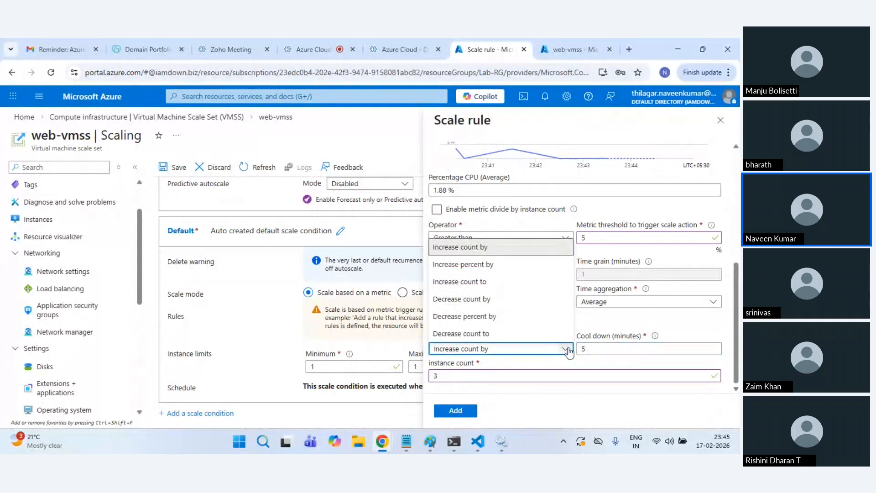
{"action": "left_click", "coordinate": [614, 337]}
{"action": "type", "text": "1"}
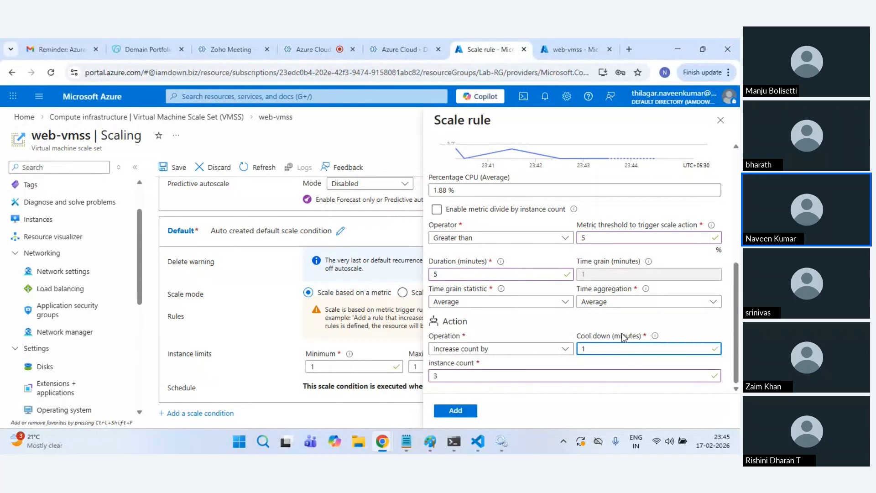
{"action": "left_click", "coordinate": [616, 337]}
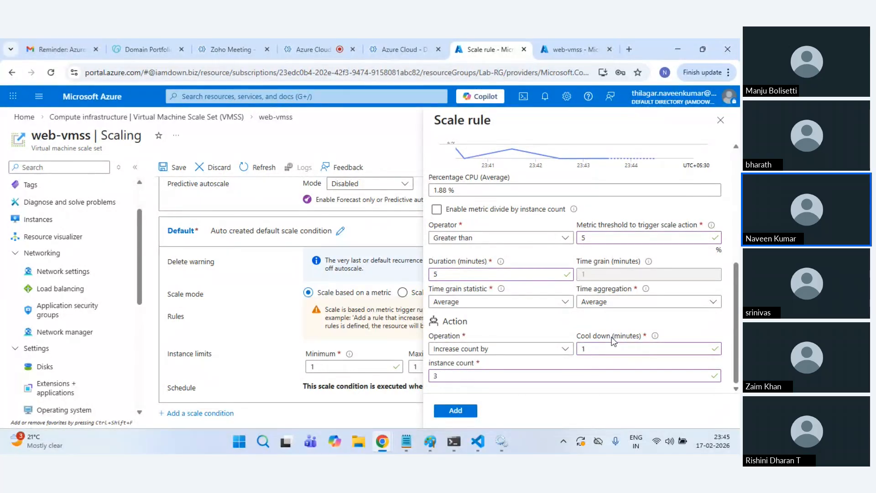
{"action": "left_click", "coordinate": [561, 349]}
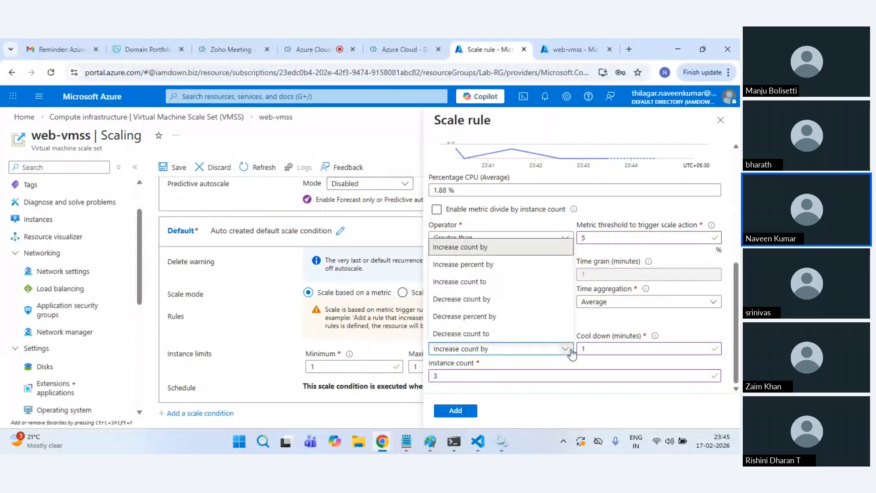
{"action": "left_click", "coordinate": [593, 349]}
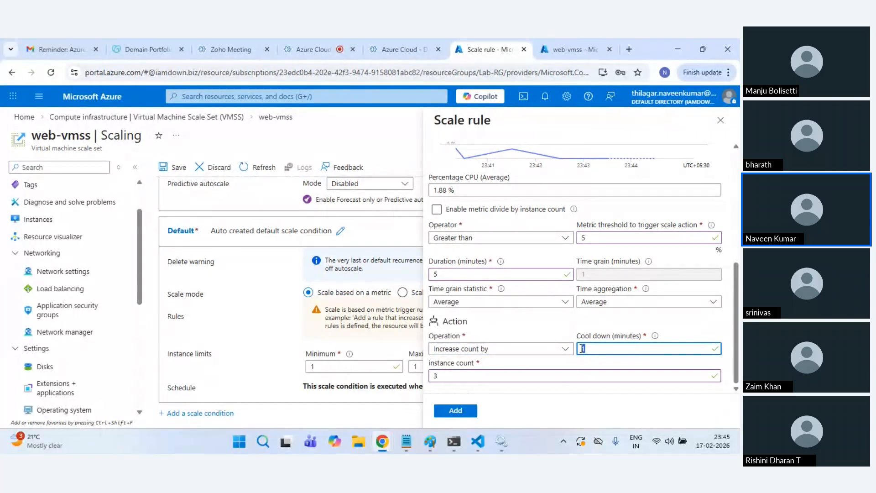
{"action": "left_click", "coordinate": [617, 328]}
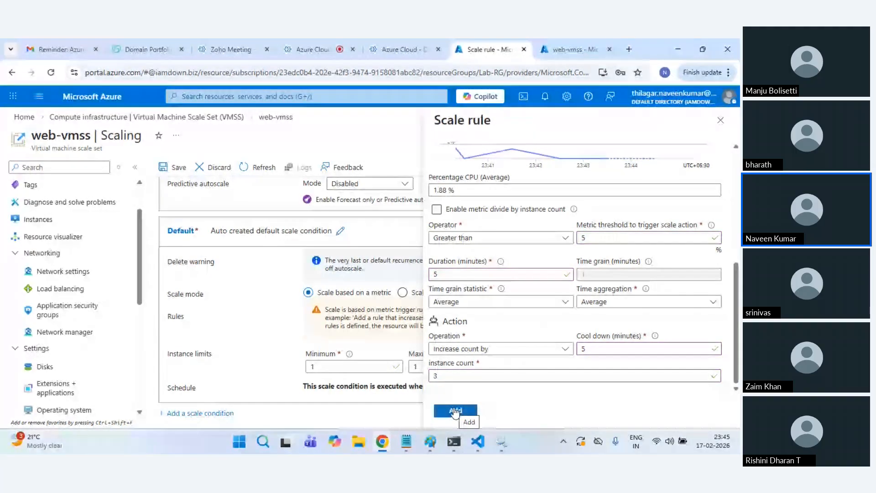
{"action": "left_click", "coordinate": [455, 410]}
{"action": "scroll", "coordinate": [475, 341], "scroll_direction": "down", "scroll_amount": 1}
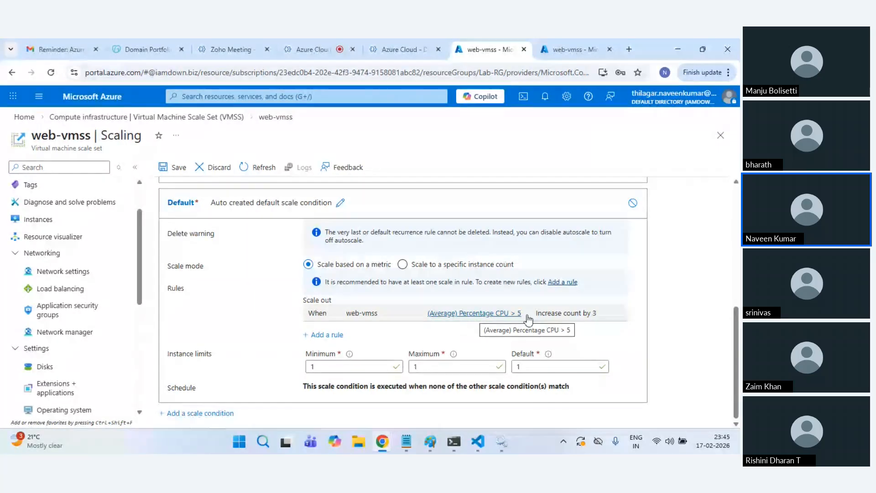
Step: Set instance limits to minimum 1, maximum 6, default 1 and save the autoscale settings
{"action": "left_click", "coordinate": [329, 361]}
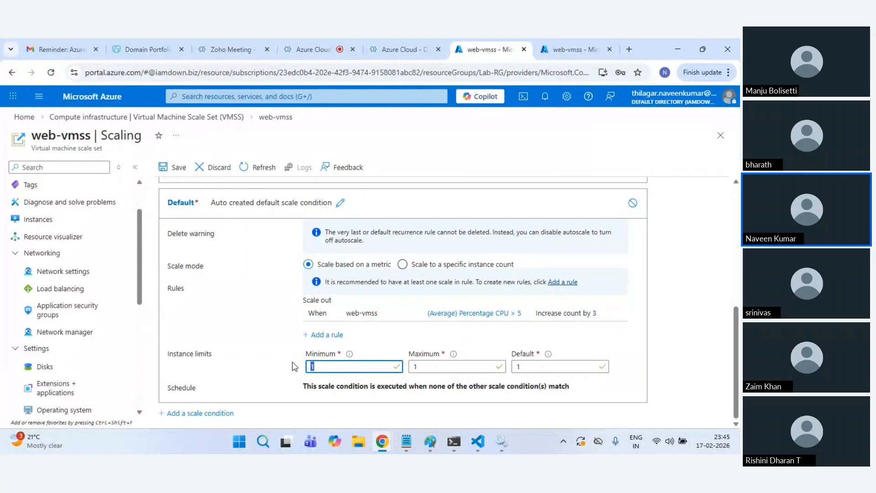
{"action": "key", "text": "Tab"}
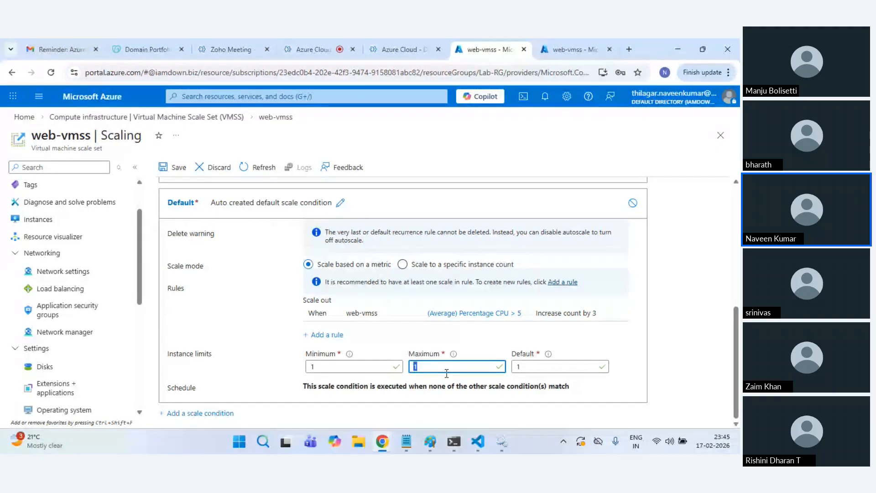
{"action": "type", "text": "6"}
{"action": "left_click", "coordinate": [536, 365]}
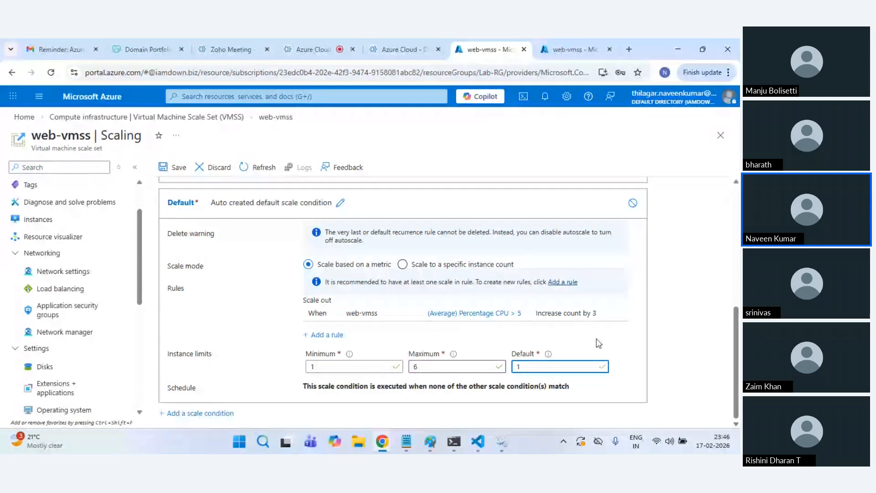
{"action": "left_click", "coordinate": [174, 173]}
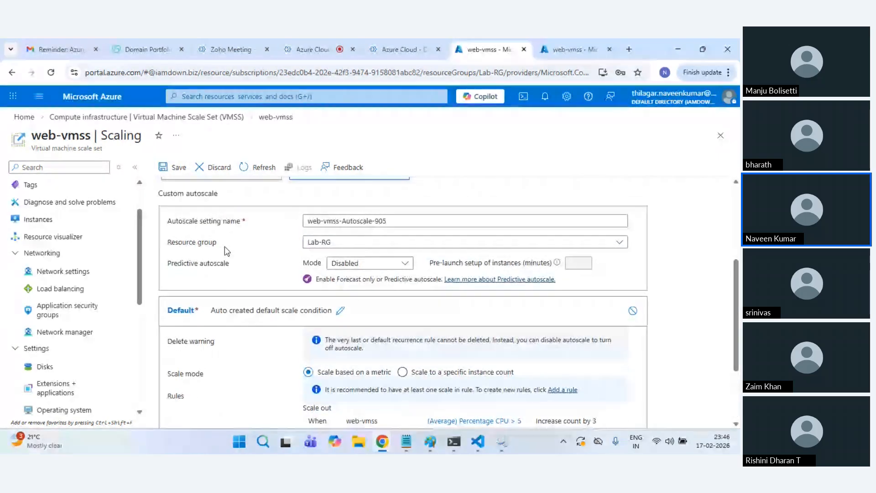
{"action": "left_click", "coordinate": [178, 162]}
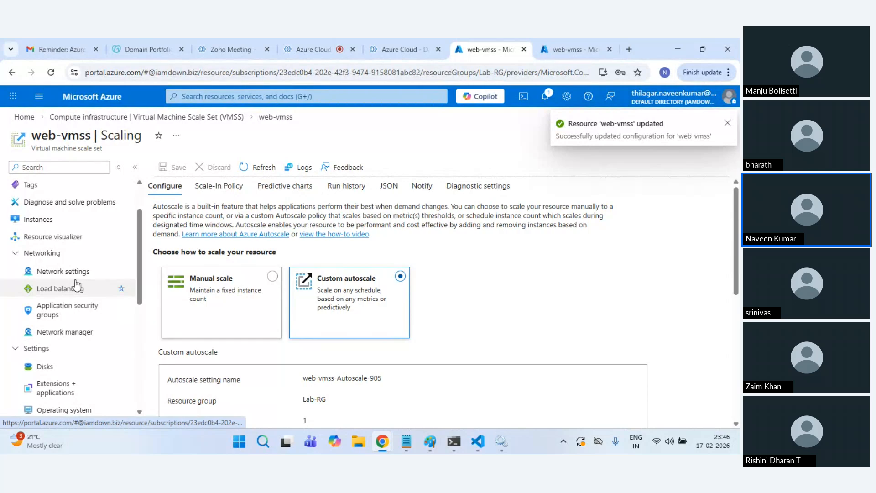
Step: Open web-vmss_0's serial console, then return to and refresh the web-vmss instances list
{"action": "scroll", "coordinate": [76, 286], "scroll_direction": "up", "scroll_amount": 2}
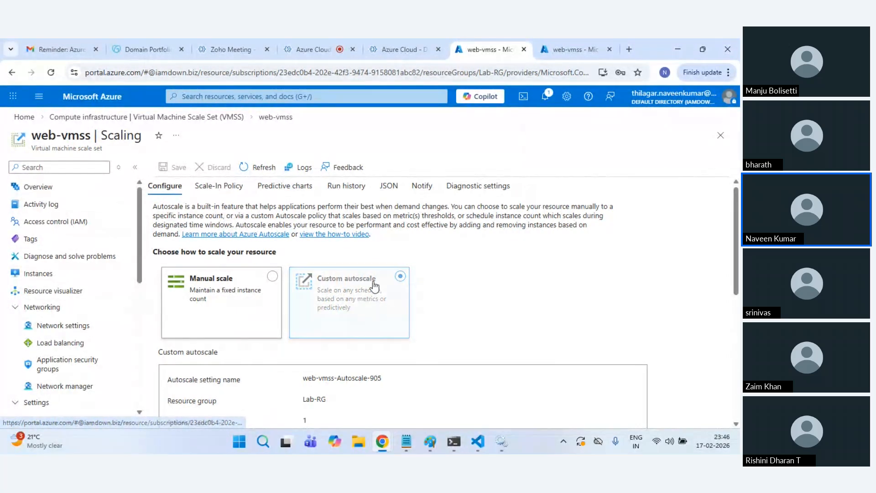
{"action": "scroll", "coordinate": [432, 325], "scroll_direction": "down", "scroll_amount": 3}
{"action": "scroll", "coordinate": [432, 324], "scroll_direction": "down", "scroll_amount": 5}
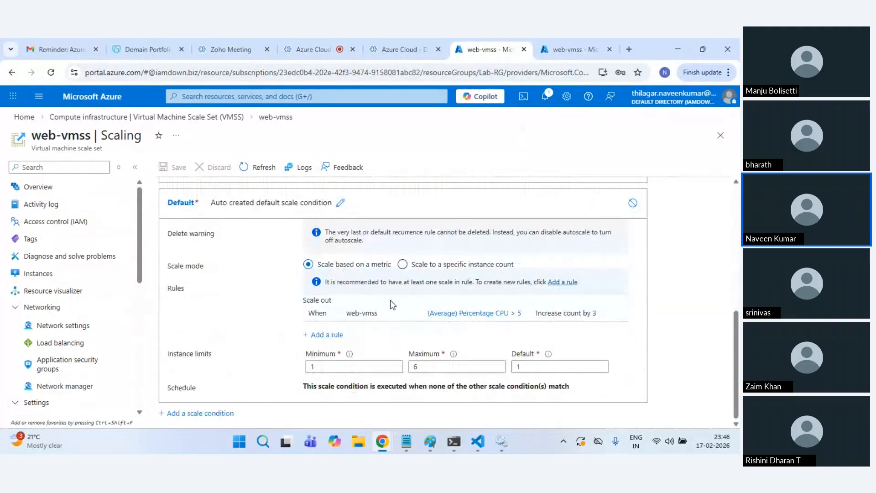
{"action": "left_click", "coordinate": [59, 256]}
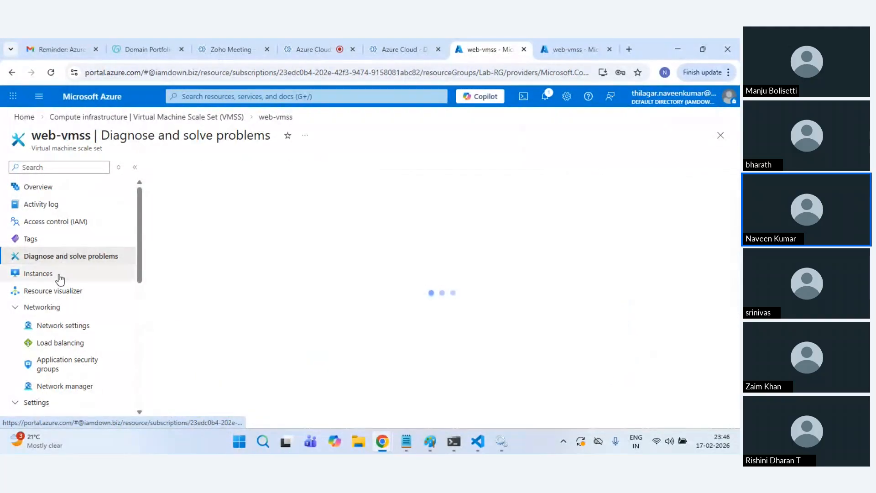
{"action": "left_click", "coordinate": [58, 275]}
{"action": "left_click", "coordinate": [203, 230]}
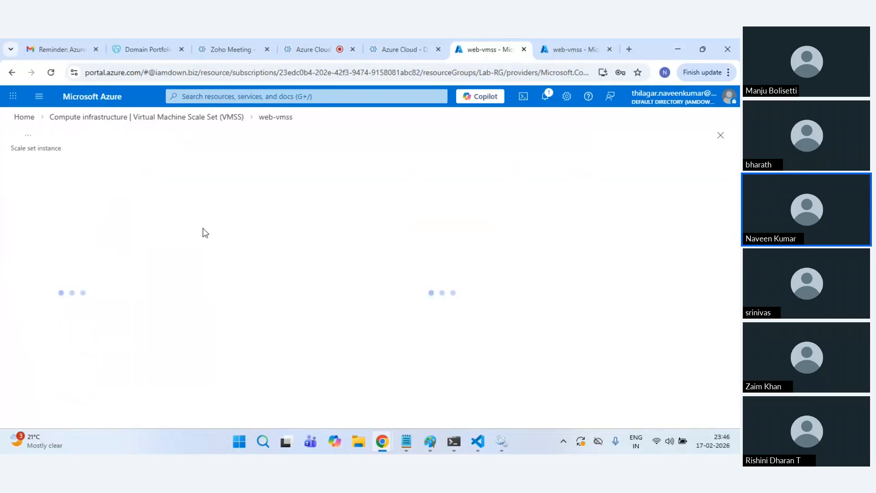
{"action": "scroll", "coordinate": [76, 363], "scroll_direction": "down", "scroll_amount": 1}
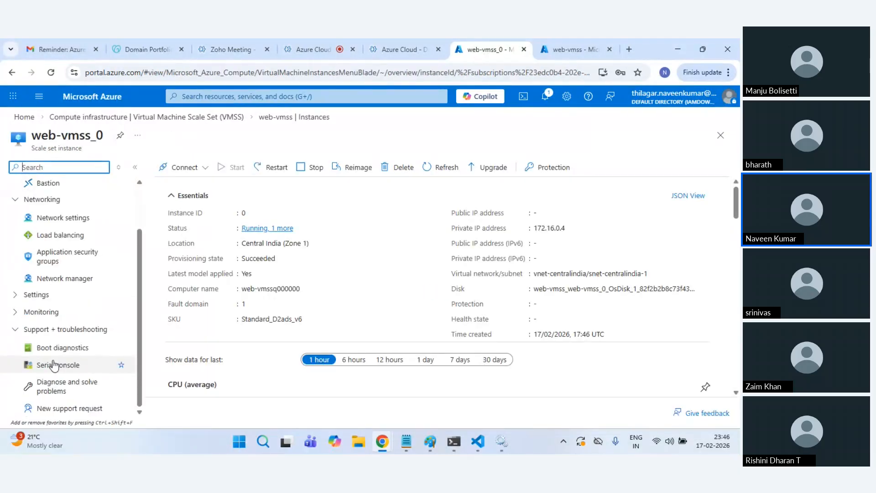
{"action": "left_click", "coordinate": [75, 363]}
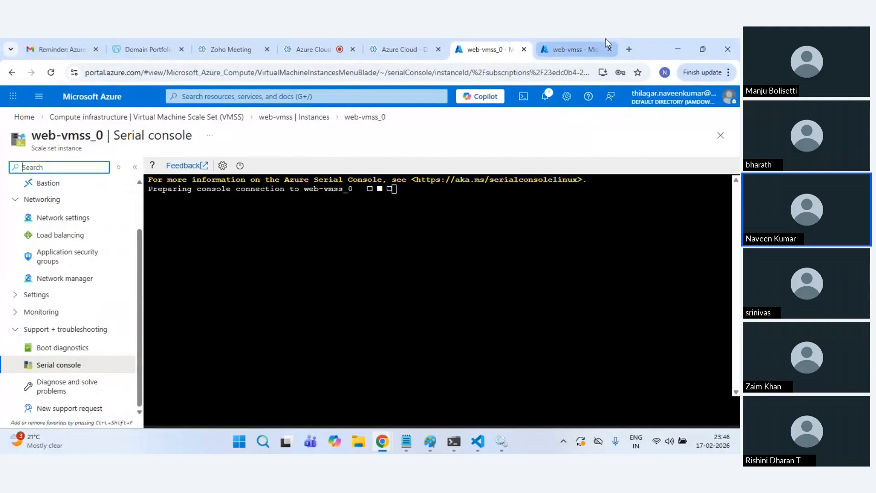
{"action": "left_click", "coordinate": [588, 49]}
{"action": "scroll", "coordinate": [92, 348], "scroll_direction": "down", "scroll_amount": 5}
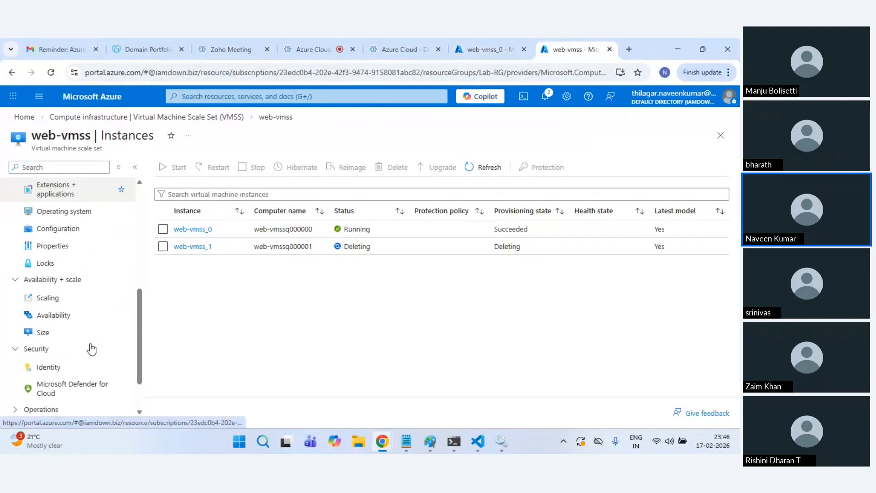
{"action": "left_click", "coordinate": [493, 170]}
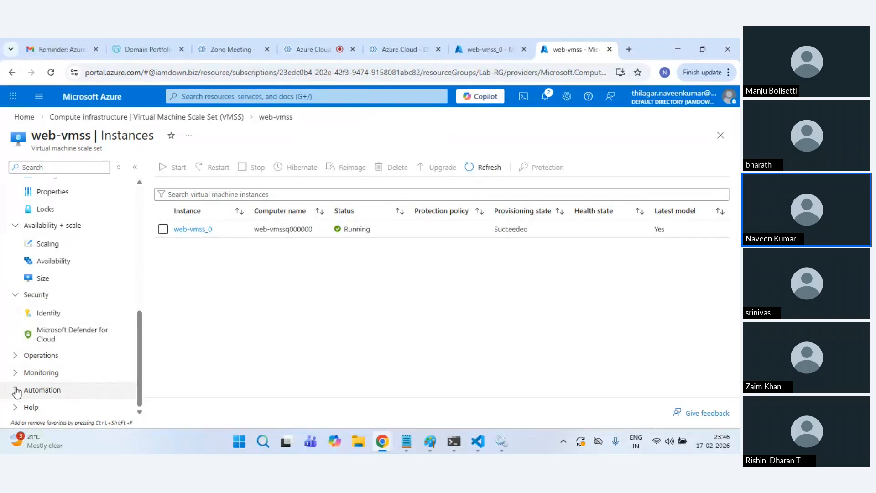
Step: Expand Automation and then the Monitoring group in the web-vmss menu
{"action": "left_click", "coordinate": [48, 388]}
{"action": "scroll", "coordinate": [54, 385], "scroll_direction": "down", "scroll_amount": 2}
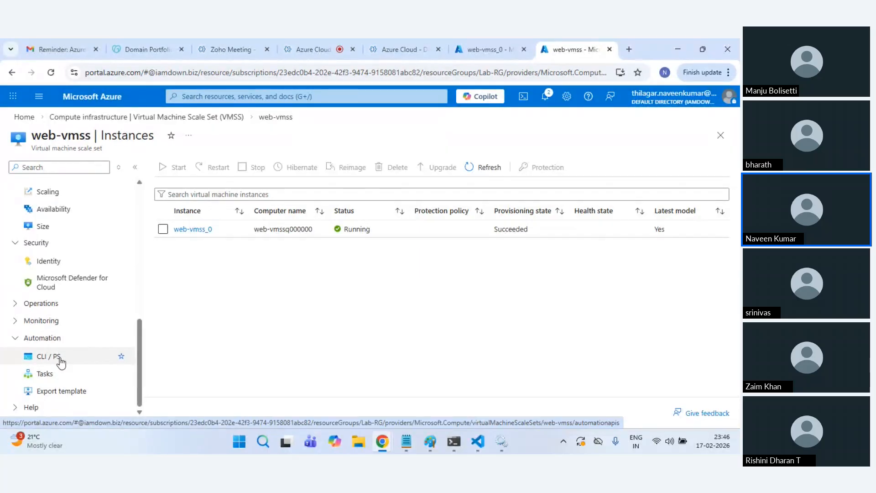
{"action": "left_click", "coordinate": [57, 321]}
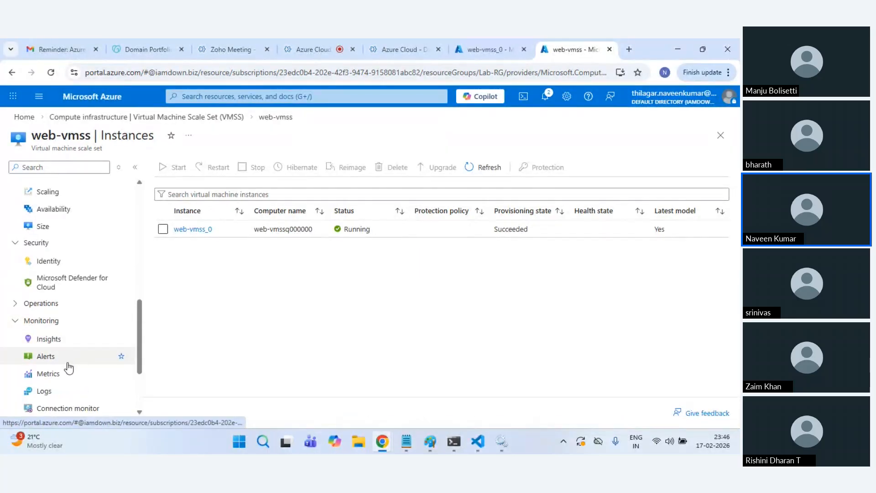
Step: Chart Percentage CPU (Avg) over Last 30 minutes in Metrics, then go back to web-vmss_0's serial console
{"action": "left_click", "coordinate": [67, 372]}
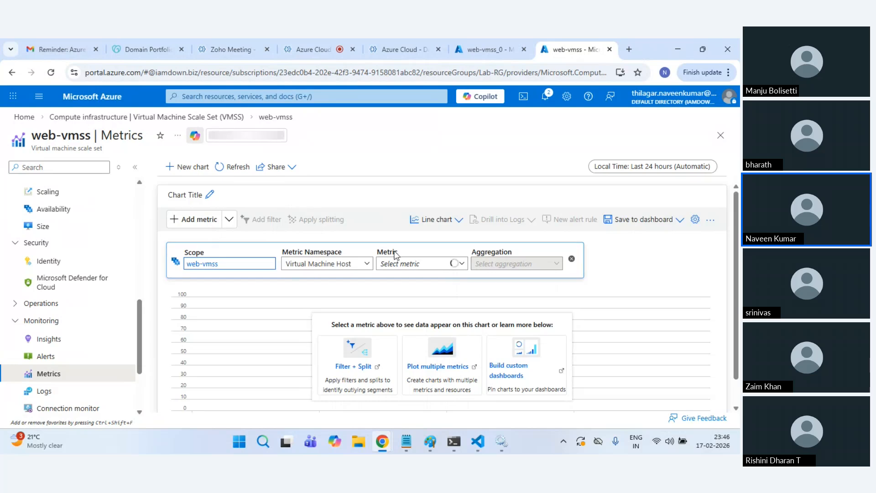
{"action": "left_click", "coordinate": [409, 259]}
{"action": "type", "text": "p"}
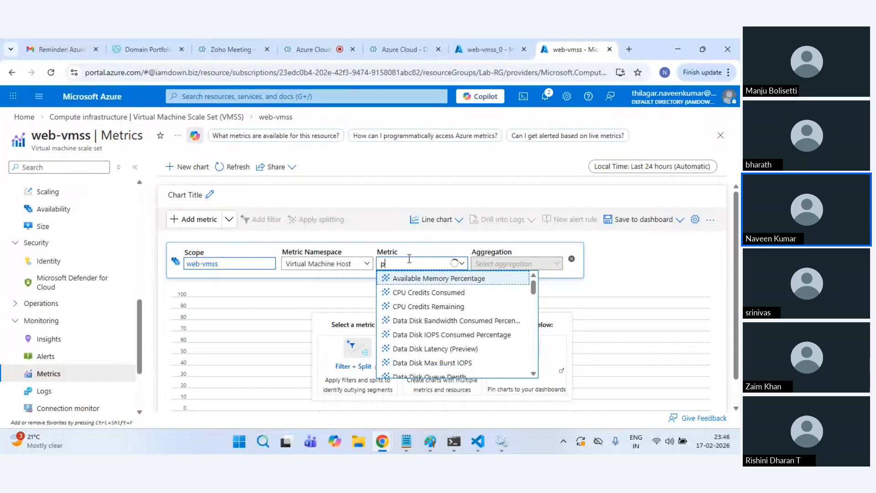
{"action": "key", "text": "BackSpace"}
{"action": "type", "text": "cpu"}
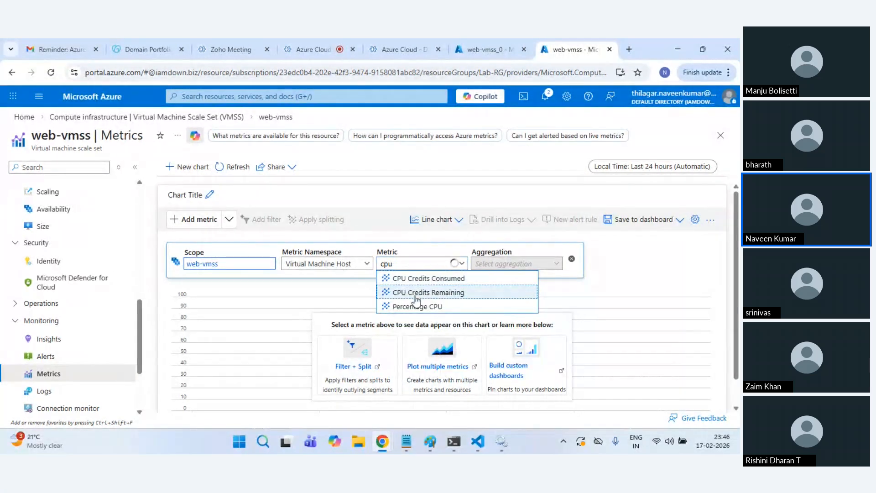
{"action": "left_click", "coordinate": [417, 306]}
{"action": "left_click", "coordinate": [645, 170]}
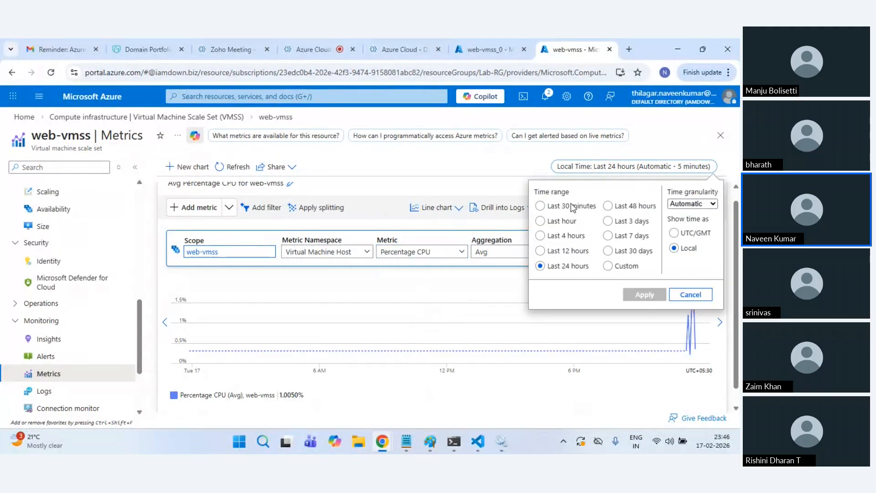
{"action": "left_click", "coordinate": [572, 205]}
{"action": "left_click", "coordinate": [640, 293]}
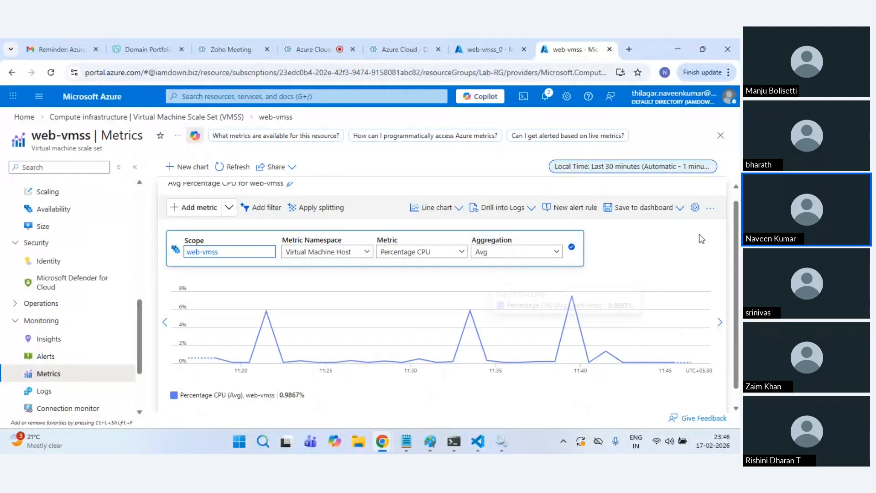
{"action": "left_click", "coordinate": [489, 42]}
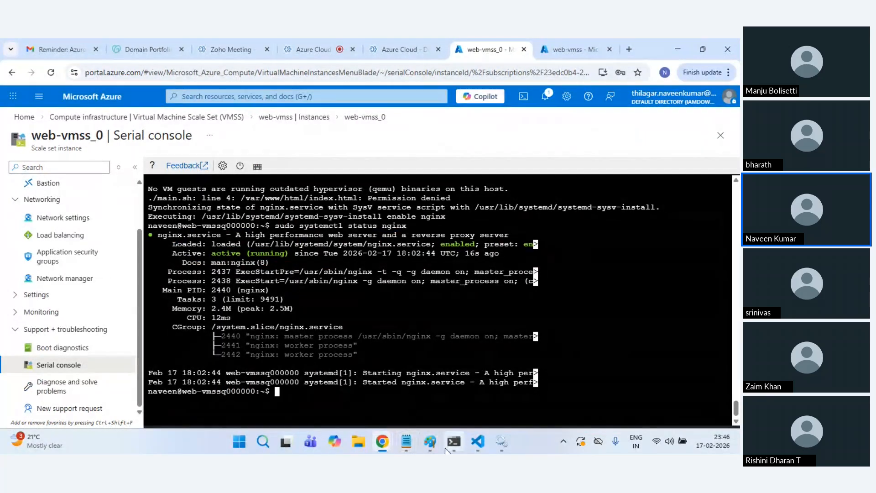
Step: Paste the stress.sh script from VS Code into the web-vmss_0 serial console and run it
{"action": "left_click", "coordinate": [477, 441]}
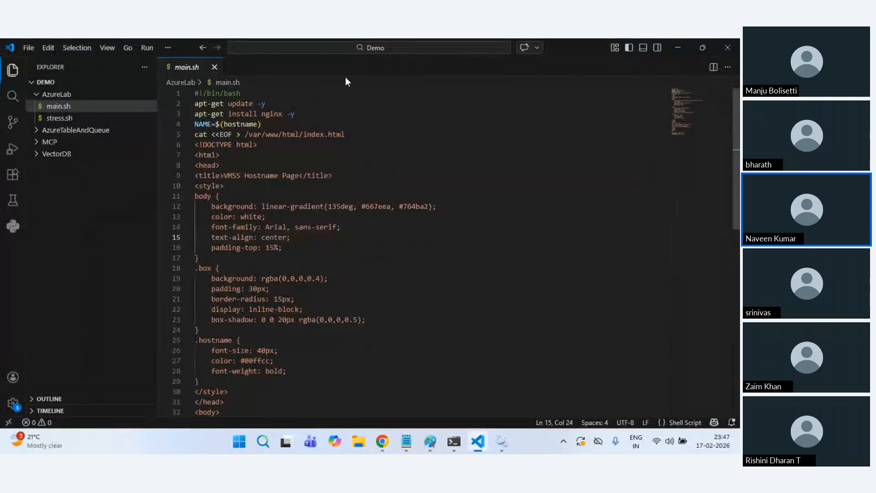
{"action": "left_click", "coordinate": [64, 118]}
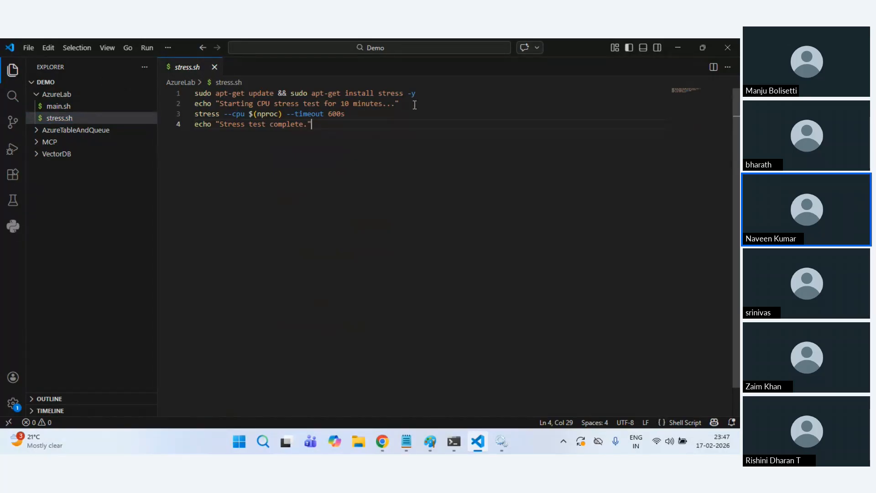
{"action": "key", "text": "ctrl+a"}
{"action": "key", "text": "super+c"}
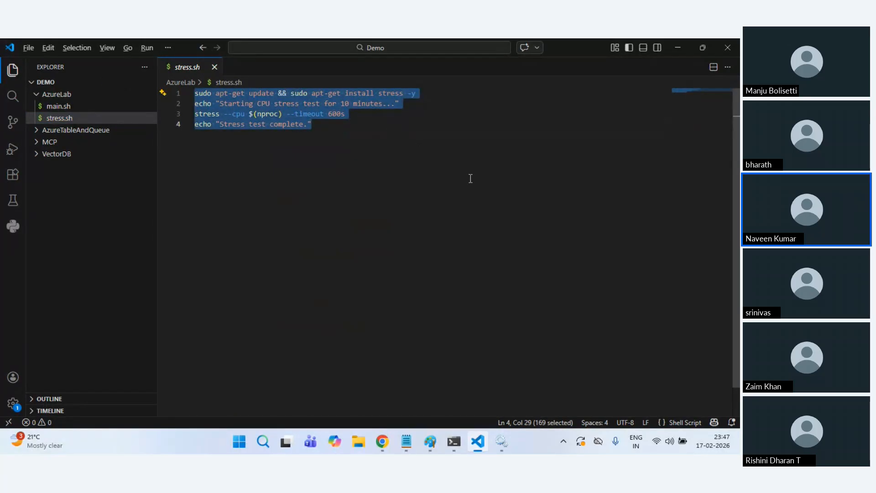
{"action": "key", "text": "alt+Tab"}
{"action": "right_click", "coordinate": [469, 318]}
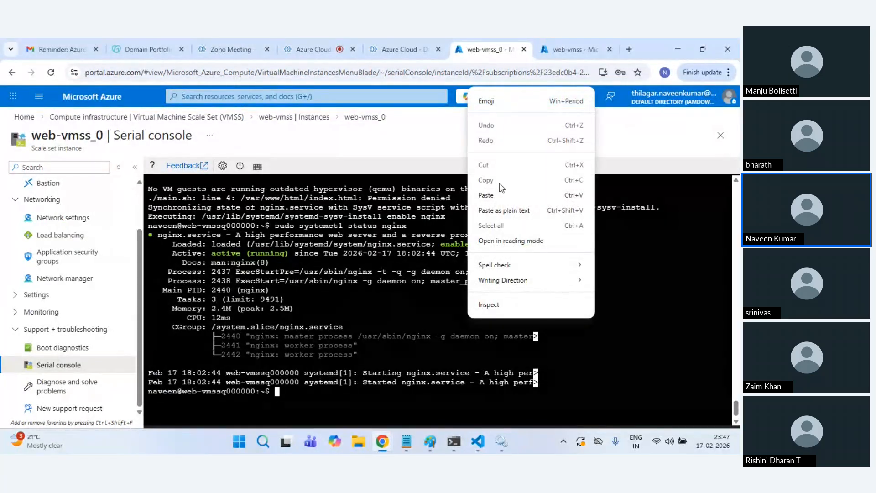
{"action": "left_click", "coordinate": [499, 195]}
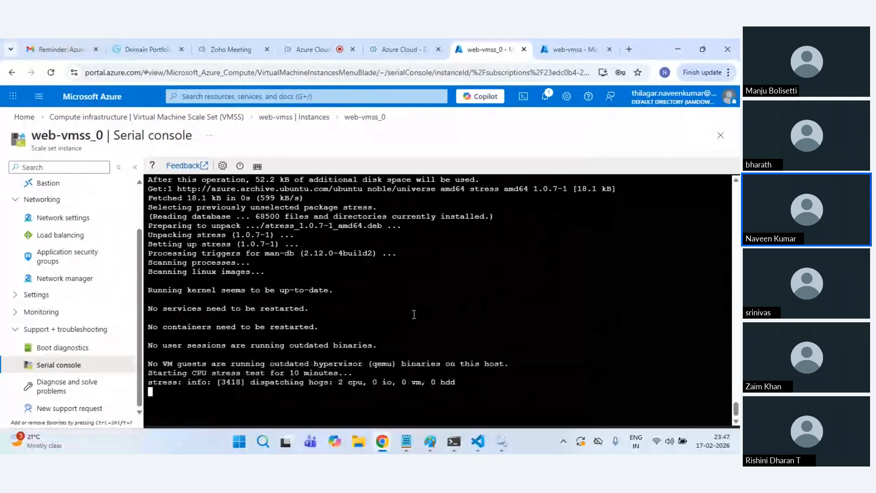
Step: Highlight the 600s timeout on line 3 of stress.sh, then return to the console
{"action": "key", "text": "alt+Tab"}
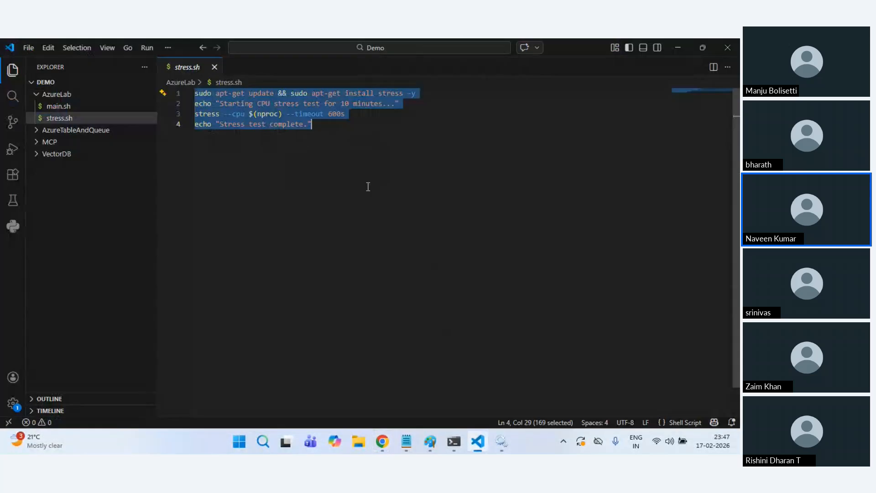
{"action": "left_click", "coordinate": [343, 177]}
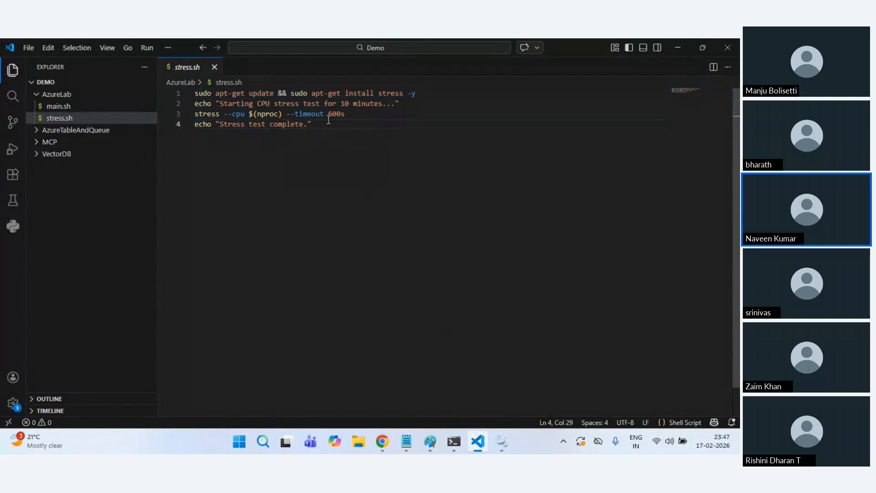
{"action": "left_click_drag", "start_coordinate": [329, 114], "coordinate": [381, 115]}
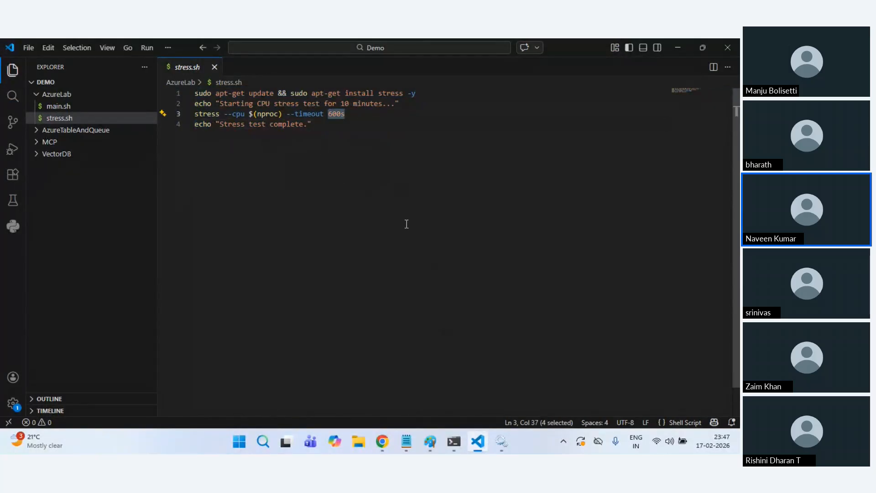
{"action": "key", "text": "alt+Tab"}
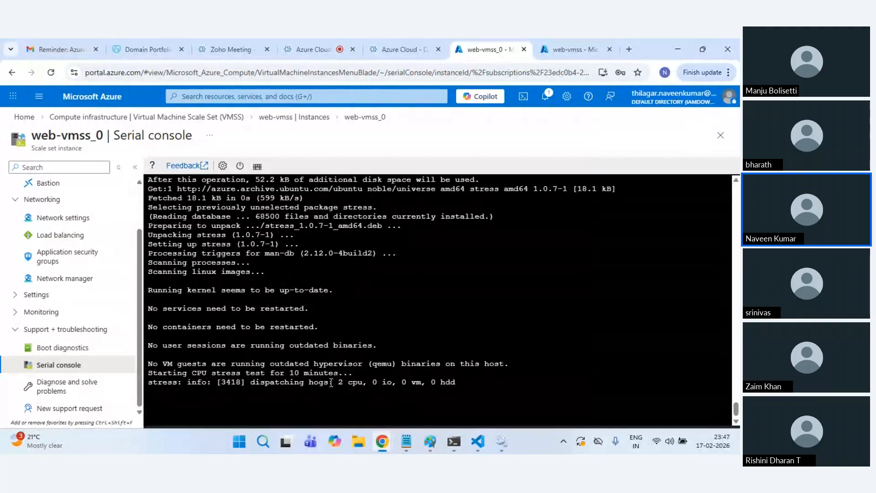
Step: Refresh the web-vmss CPU chart three times (averaging about 0.97%), then open a new browser tab
{"action": "left_click", "coordinate": [555, 41]}
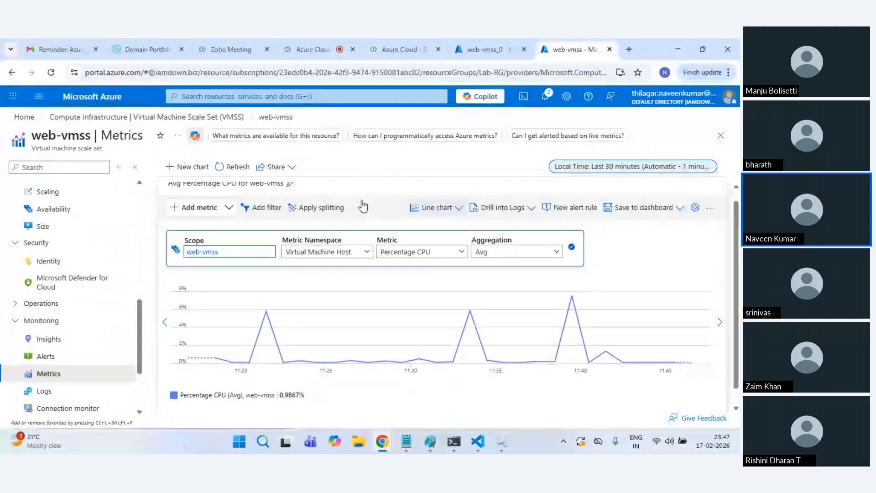
{"action": "left_click", "coordinate": [230, 167]}
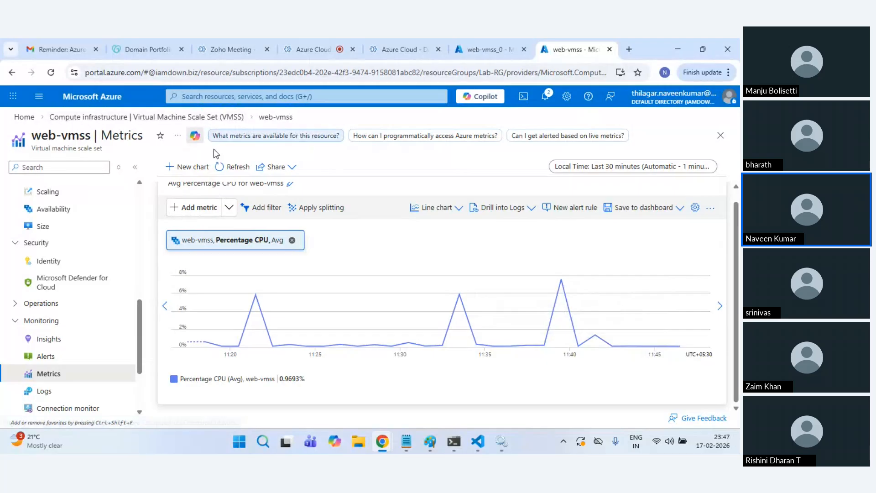
{"action": "left_click", "coordinate": [234, 168]}
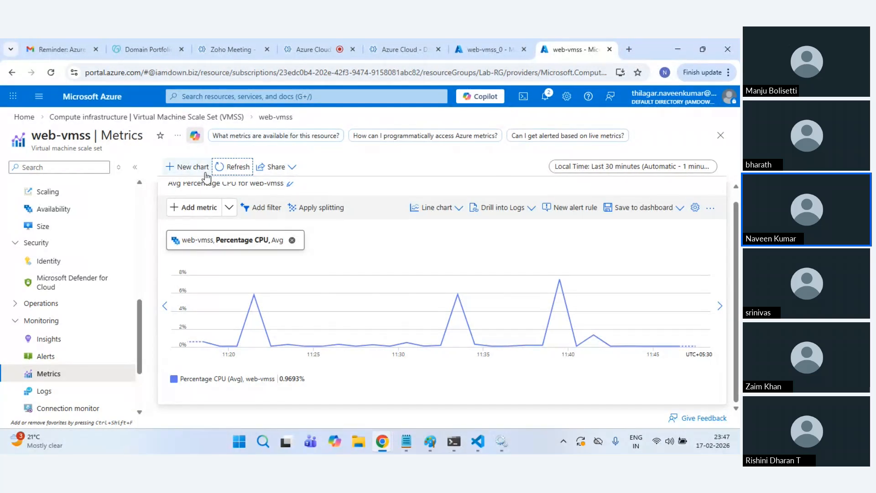
{"action": "left_click", "coordinate": [232, 167]}
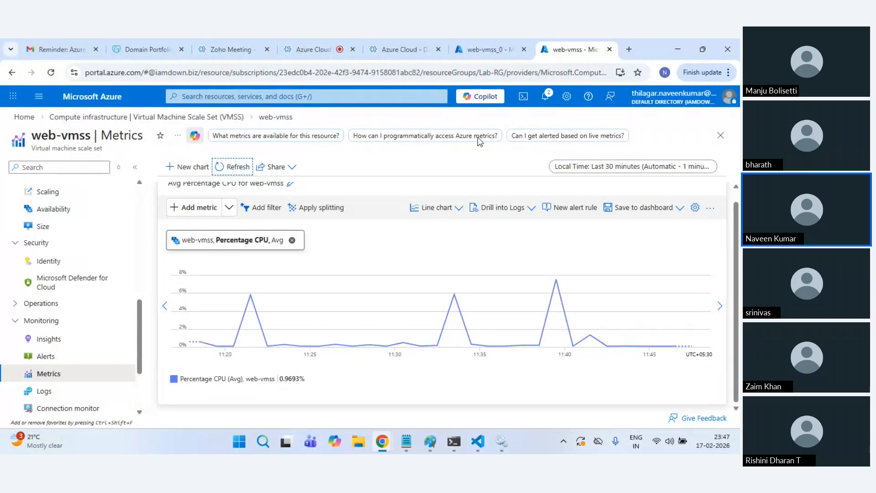
{"action": "left_click", "coordinate": [629, 49]}
Step: Load portal.azure.com in the new tab and bring the Paint load-balancer diagram to the front
{"action": "type", "text": "p"}
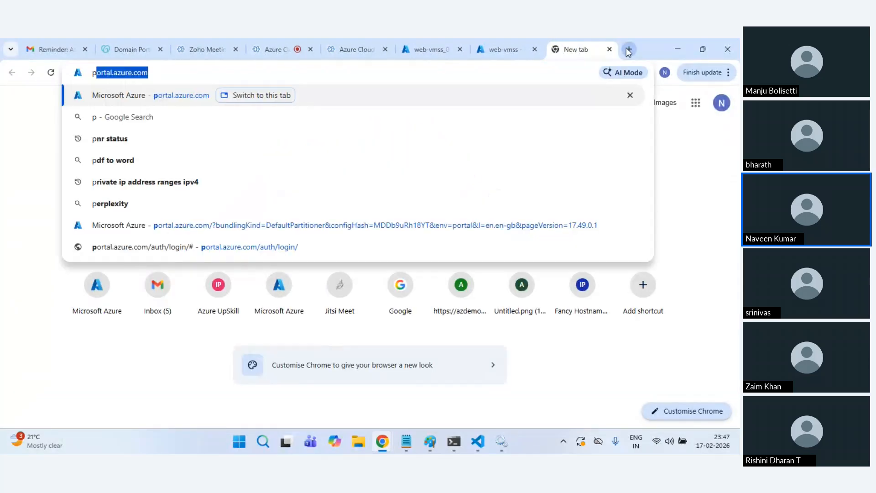
{"action": "key", "text": "Return"}
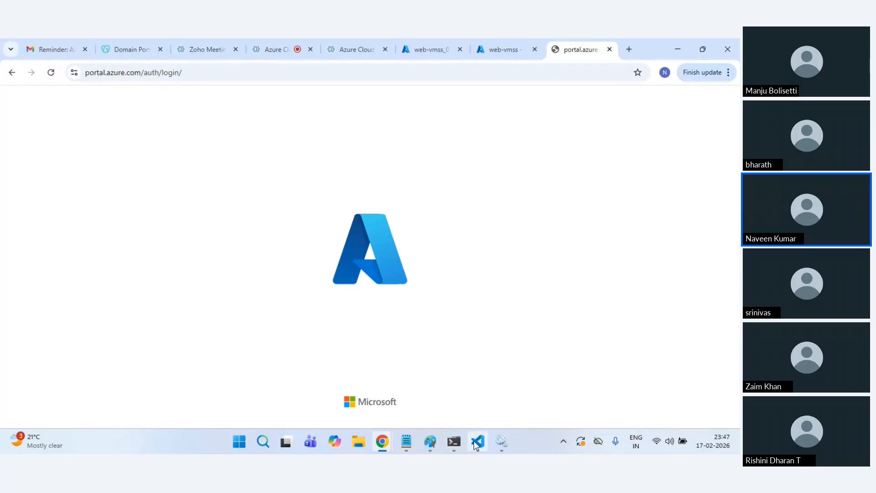
{"action": "left_click", "coordinate": [501, 445]}
{"action": "left_click", "coordinate": [499, 443]}
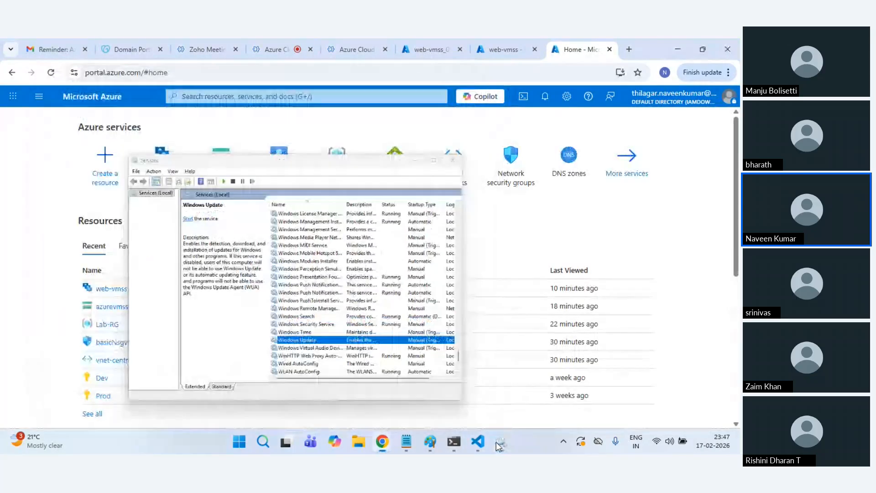
{"action": "left_click", "coordinate": [430, 441]}
{"action": "left_click", "coordinate": [551, 405]}
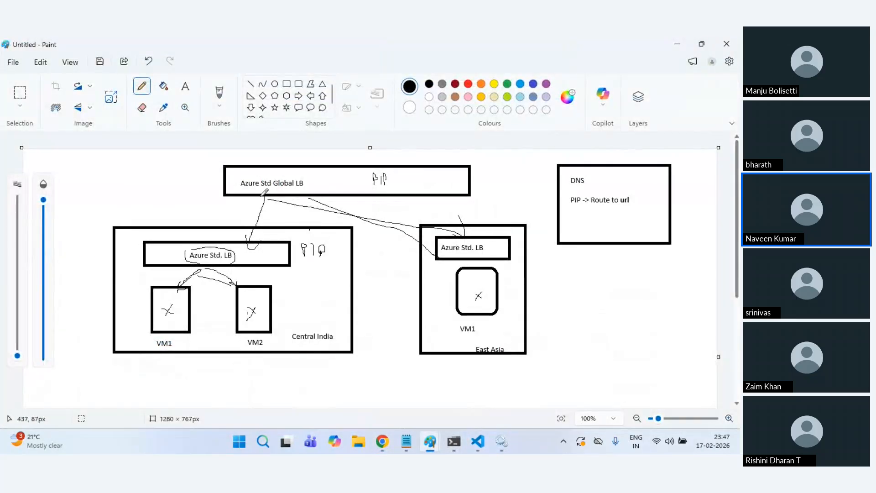
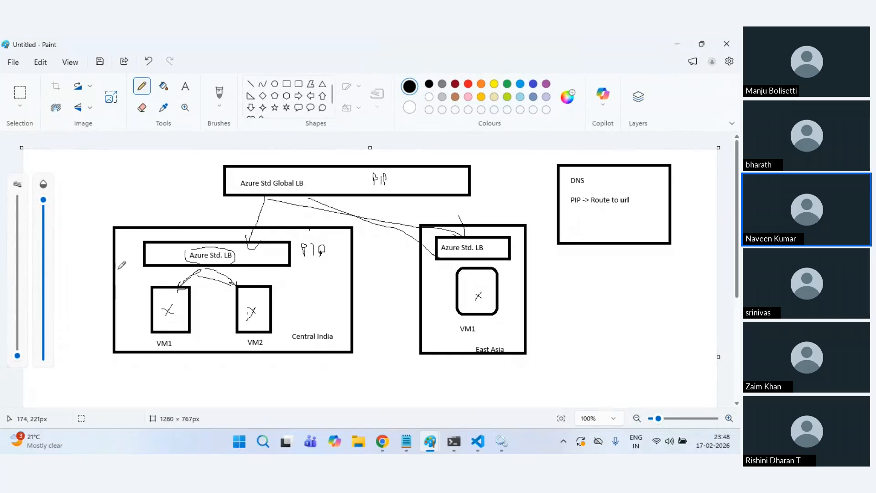
Step: Switch back to Chrome and check the web-vmss CPU metrics tab
{"action": "key", "text": "alt+Tab"}
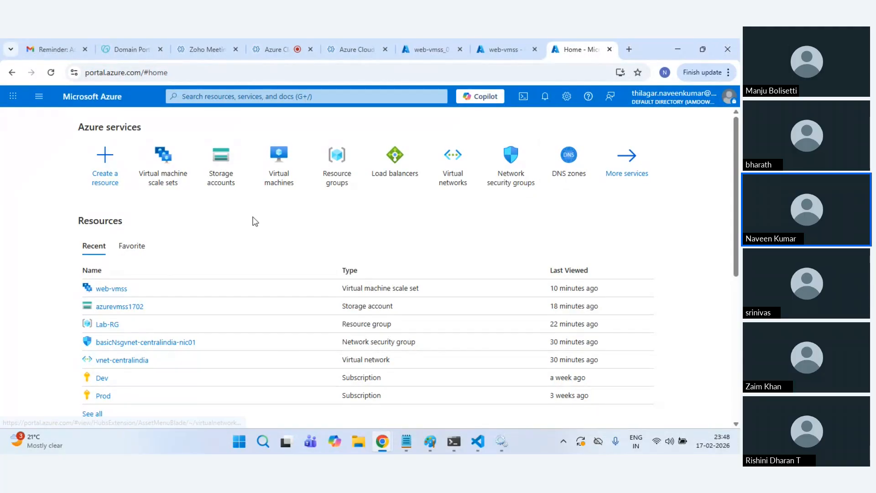
{"action": "mouse_move", "coordinate": [408, 183]}
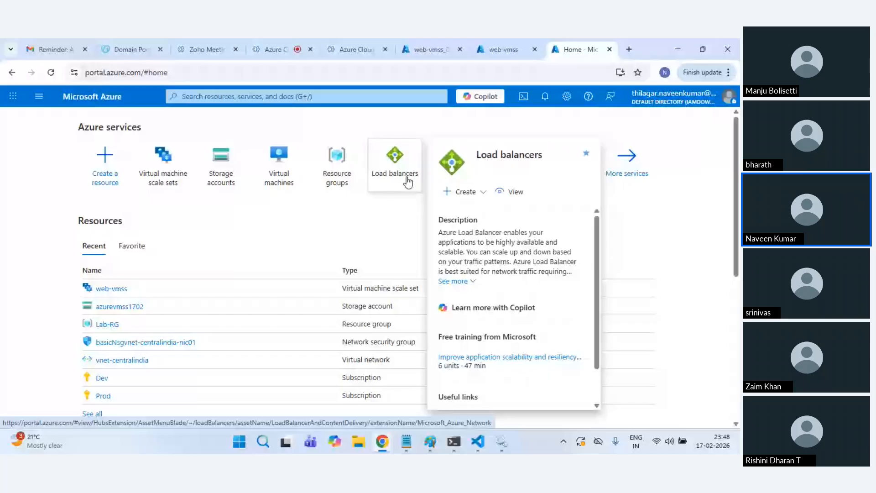
{"action": "left_click", "coordinate": [497, 48]}
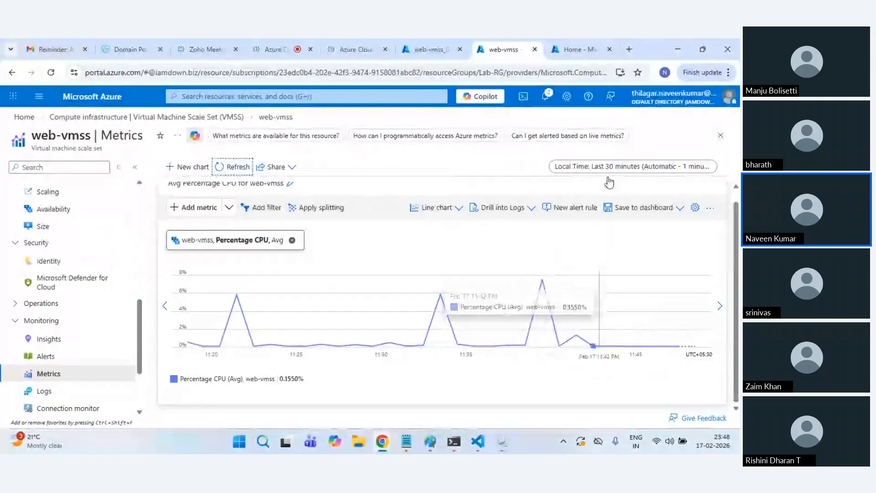
{"action": "left_click", "coordinate": [581, 39]}
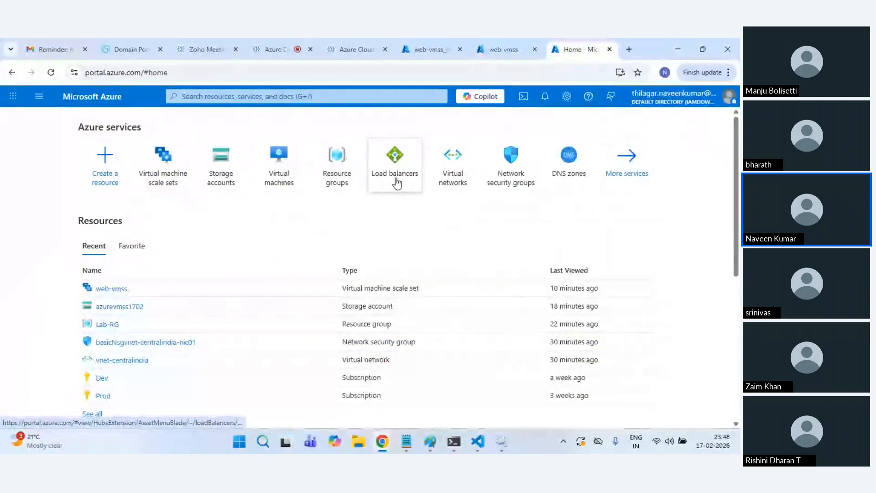
{"action": "mouse_move", "coordinate": [396, 183]}
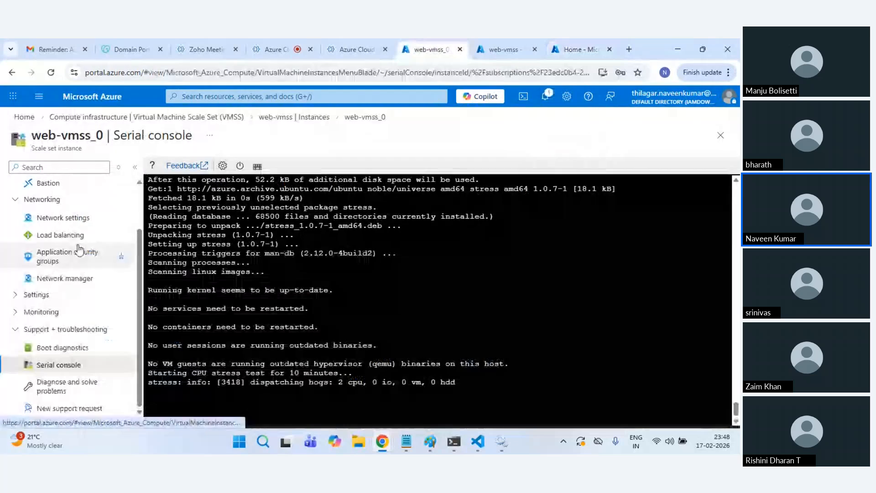
{"action": "left_click", "coordinate": [511, 41]}
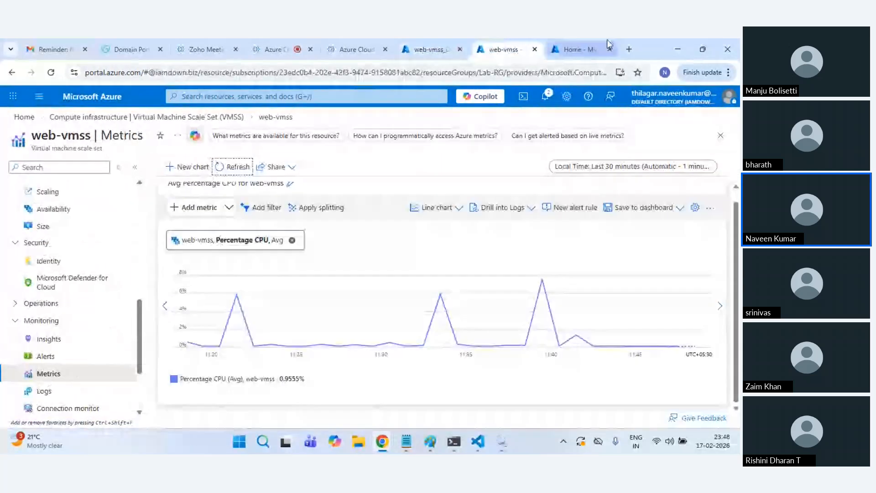
Step: Load portal.azure.com in a new tab placed ahead of the Home tab
{"action": "left_click", "coordinate": [628, 49]}
{"action": "type", "text": "portal.azure.com"}
{"action": "key", "text": "Return"}
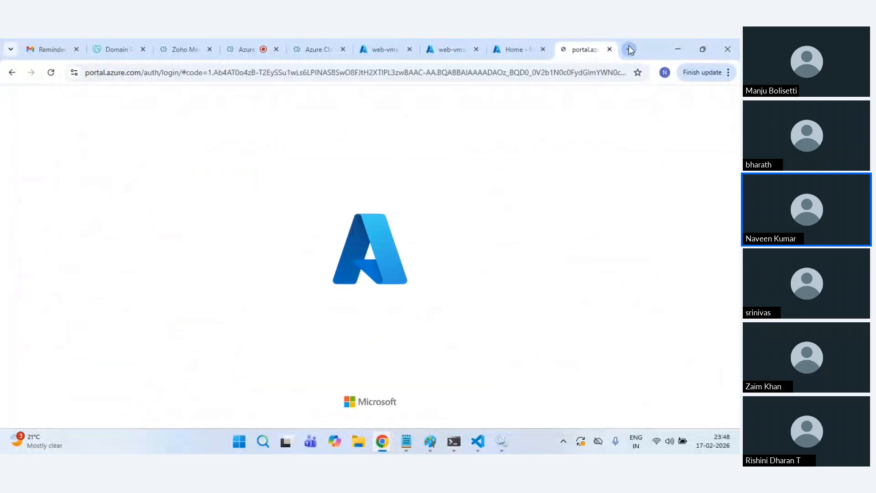
{"action": "left_click_drag", "start_coordinate": [579, 41], "coordinate": [520, 43]}
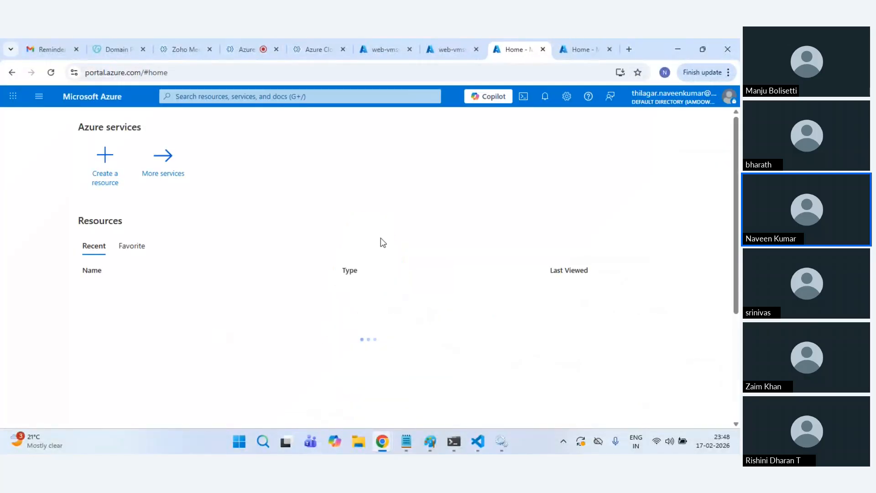
Step: Open the web-vmss scale set from Virtual machine scale sets
{"action": "left_click", "coordinate": [172, 176]}
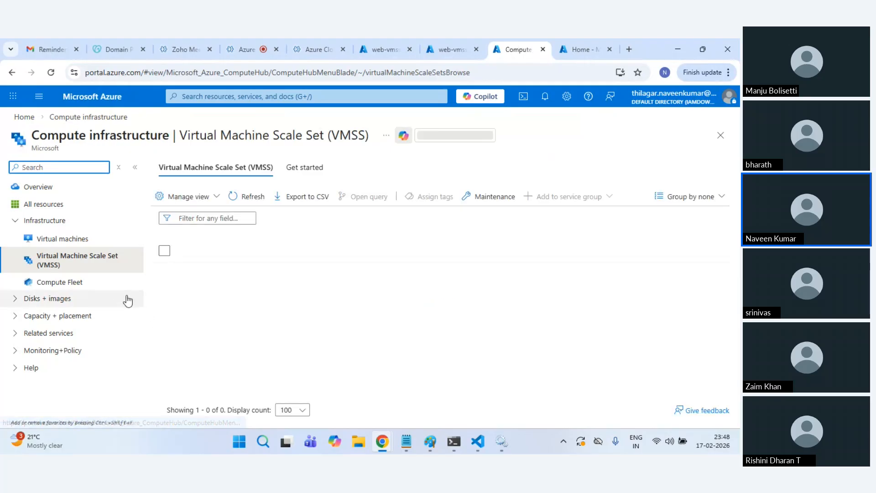
{"action": "left_click", "coordinate": [210, 273]}
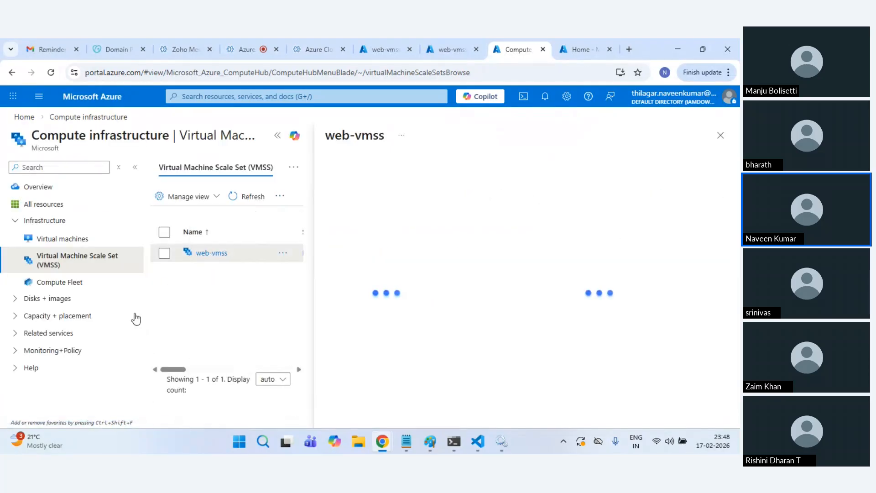
{"action": "scroll", "coordinate": [84, 321], "scroll_direction": "down", "scroll_amount": 4}
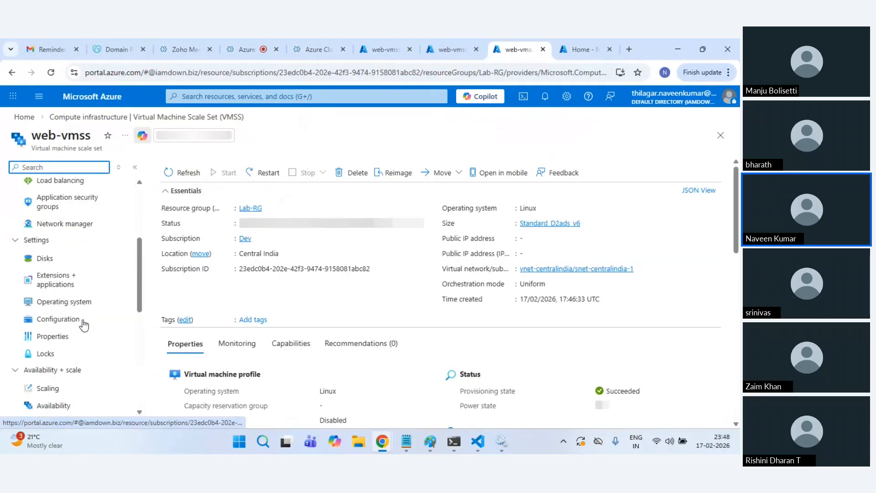
{"action": "scroll", "coordinate": [80, 343], "scroll_direction": "down", "scroll_amount": 1}
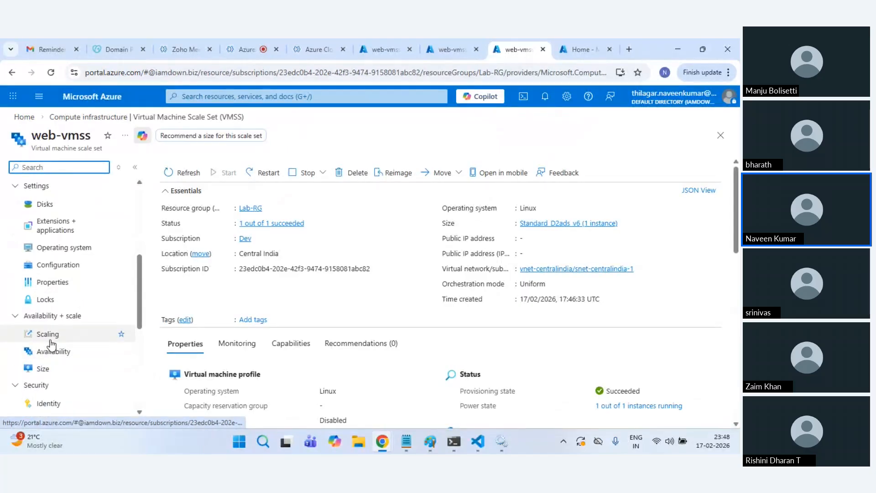
Step: Review autoscale run history for the last hour, configuration and scale-in policy, then view Instances
{"action": "left_click", "coordinate": [51, 340]}
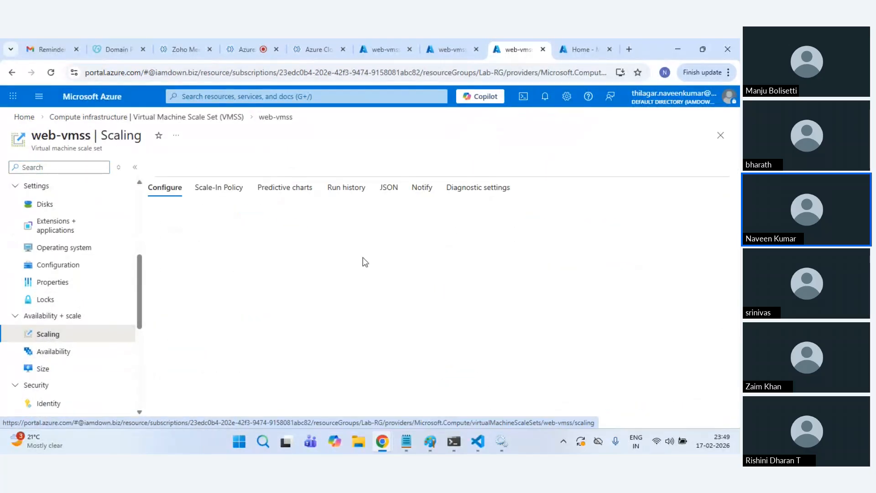
{"action": "left_click", "coordinate": [355, 194]}
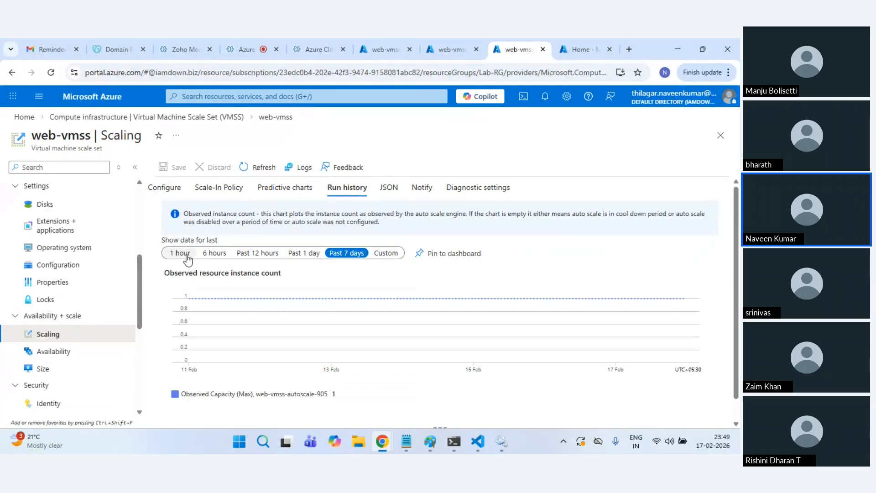
{"action": "left_click", "coordinate": [180, 254]}
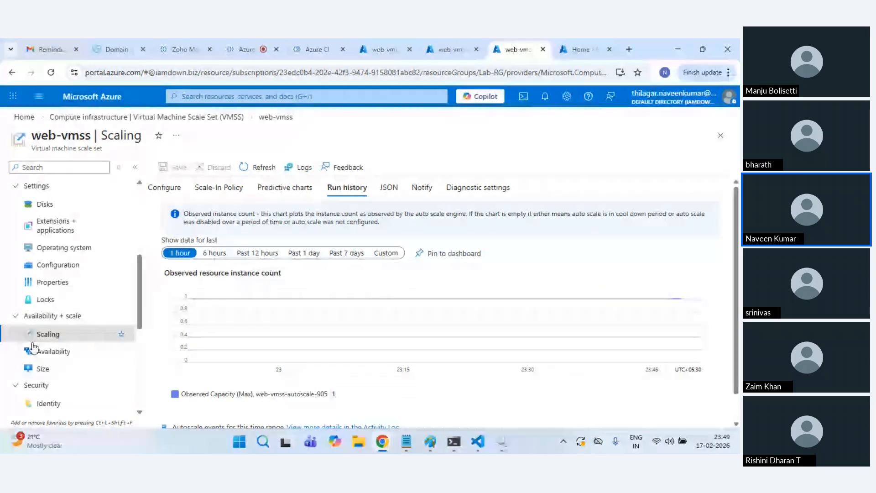
{"action": "left_click", "coordinate": [160, 188]}
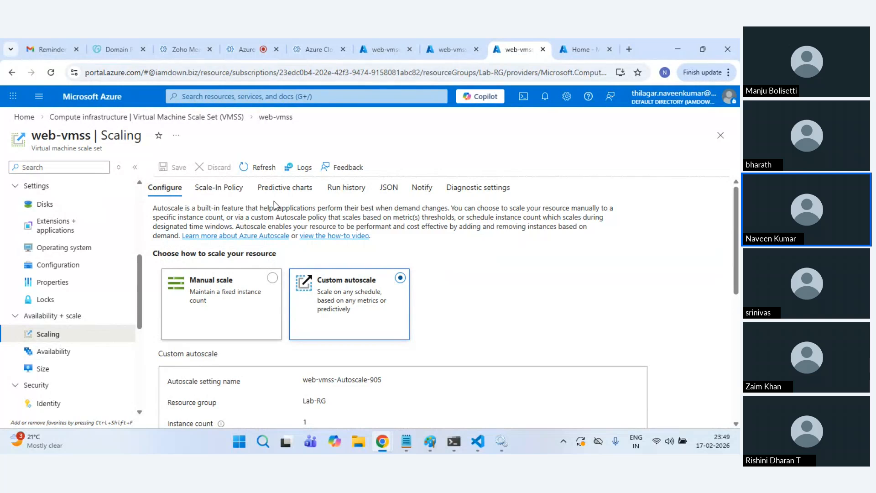
{"action": "left_click", "coordinate": [221, 193]}
{"action": "left_click", "coordinate": [345, 194]}
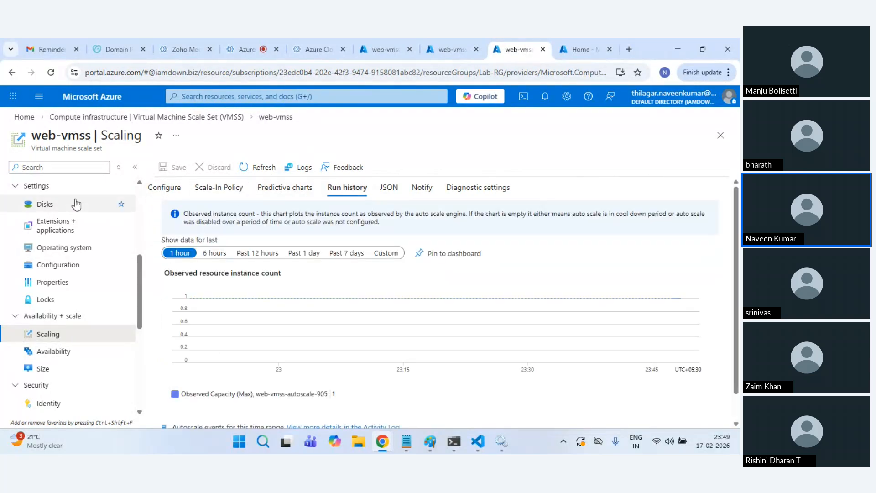
{"action": "scroll", "coordinate": [64, 214], "scroll_direction": "up", "scroll_amount": 3}
{"action": "scroll", "coordinate": [63, 224], "scroll_direction": "up", "scroll_amount": 3}
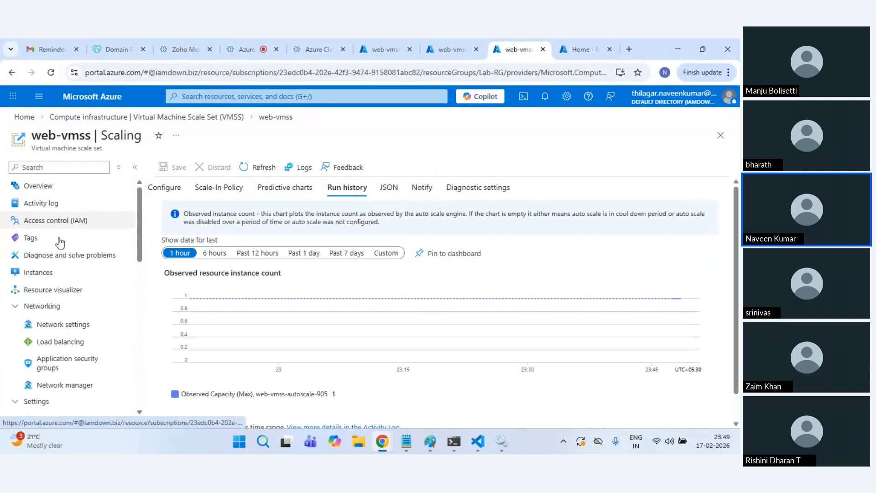
{"action": "left_click", "coordinate": [64, 273]}
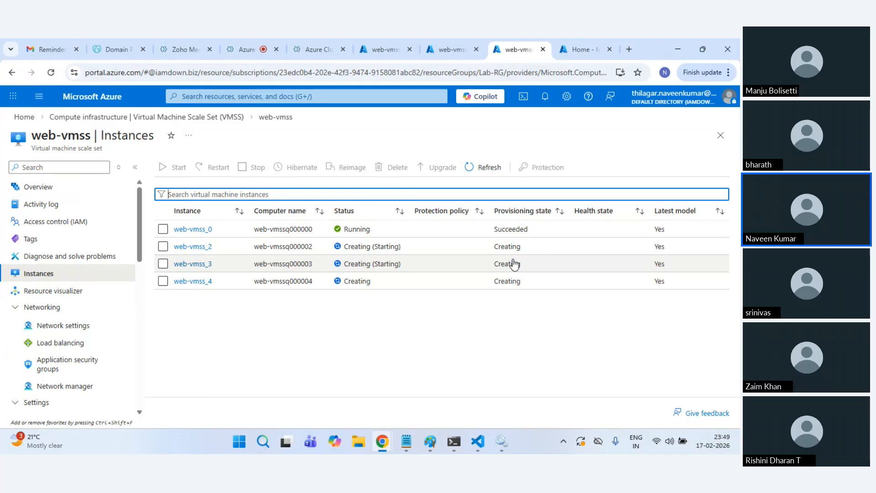
Step: Refresh the web-vmss CPU metrics chart to confirm the CPU spike
{"action": "left_click", "coordinate": [584, 44]}
{"action": "left_click", "coordinate": [452, 50]}
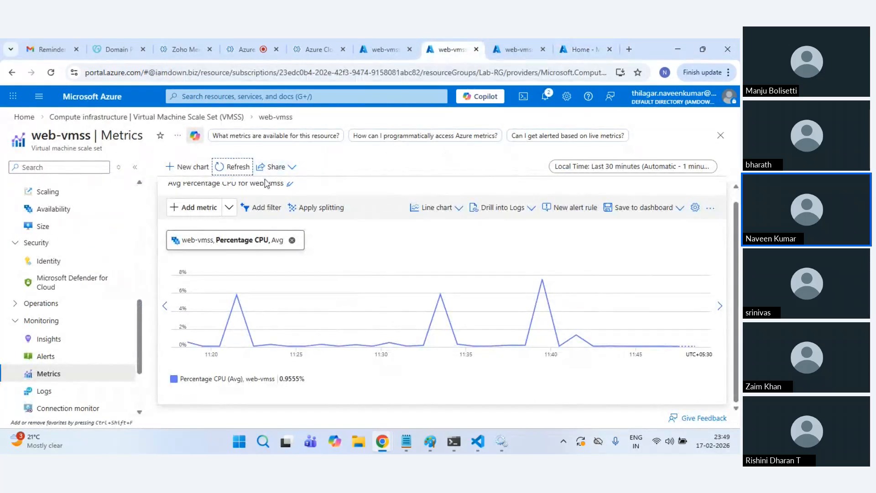
{"action": "left_click", "coordinate": [223, 168]}
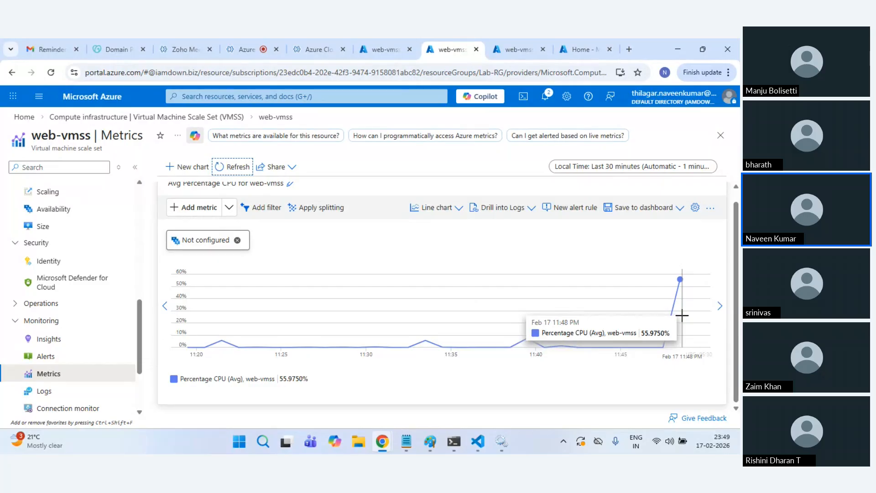
Step: Refresh the instance list until all four web-vmss instances show Running, then return Home
{"action": "left_click", "coordinate": [518, 49]}
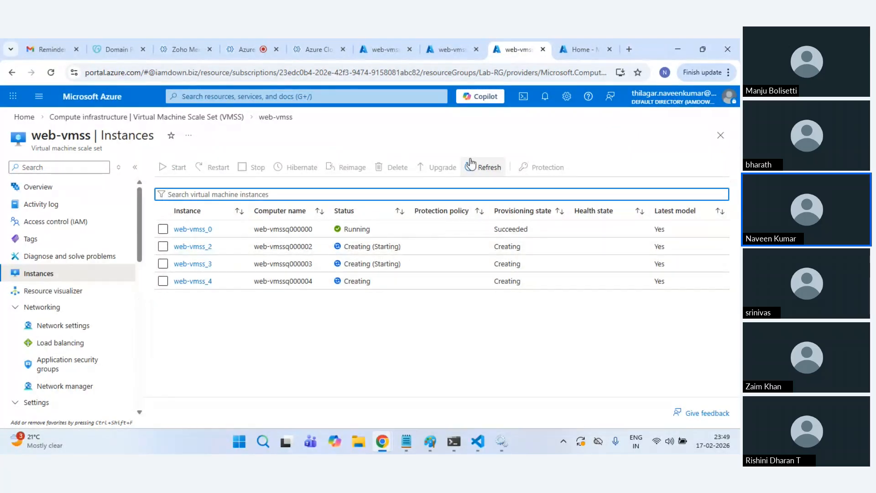
{"action": "left_click", "coordinate": [488, 169]}
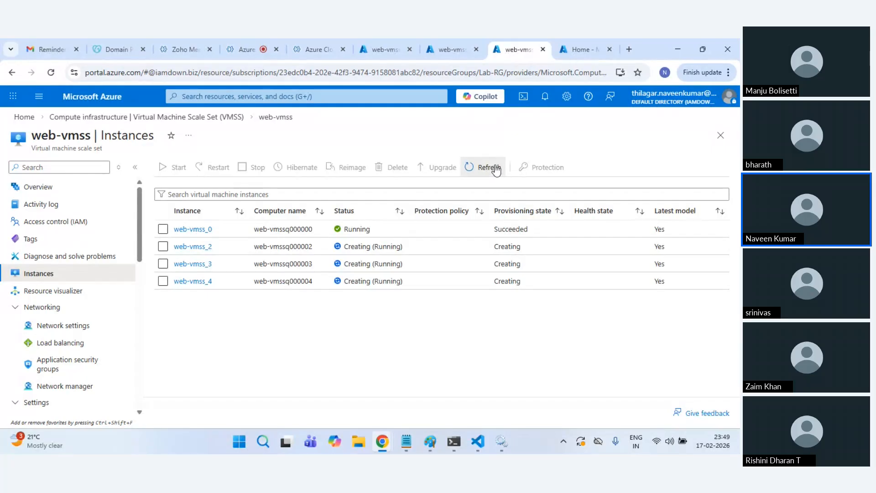
{"action": "left_click", "coordinate": [496, 169]}
{"action": "left_click", "coordinate": [496, 169]}
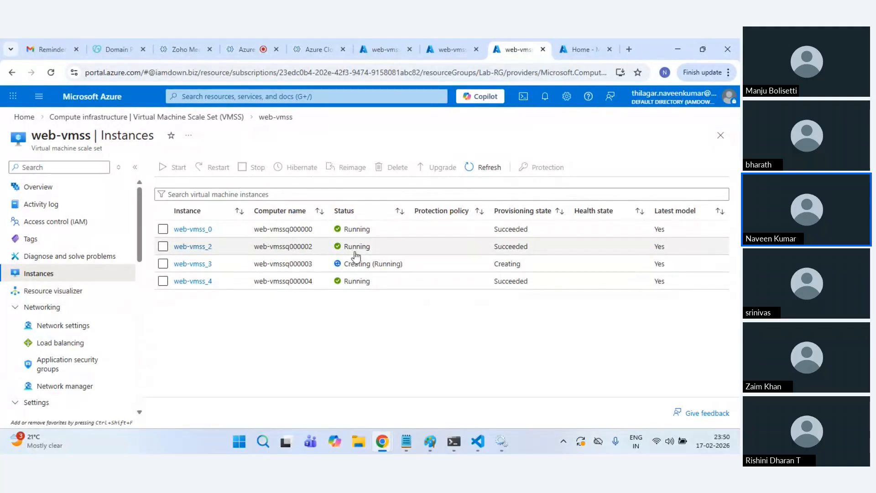
{"action": "left_click", "coordinate": [469, 168]}
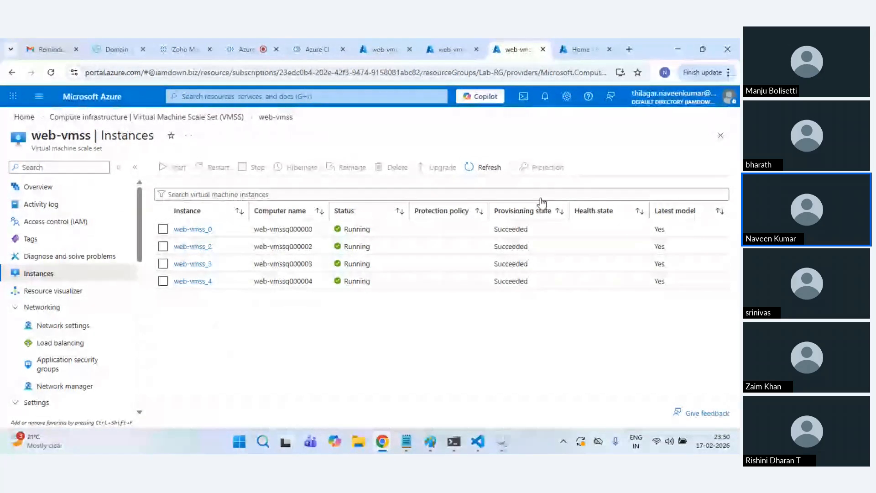
{"action": "left_click", "coordinate": [381, 49]}
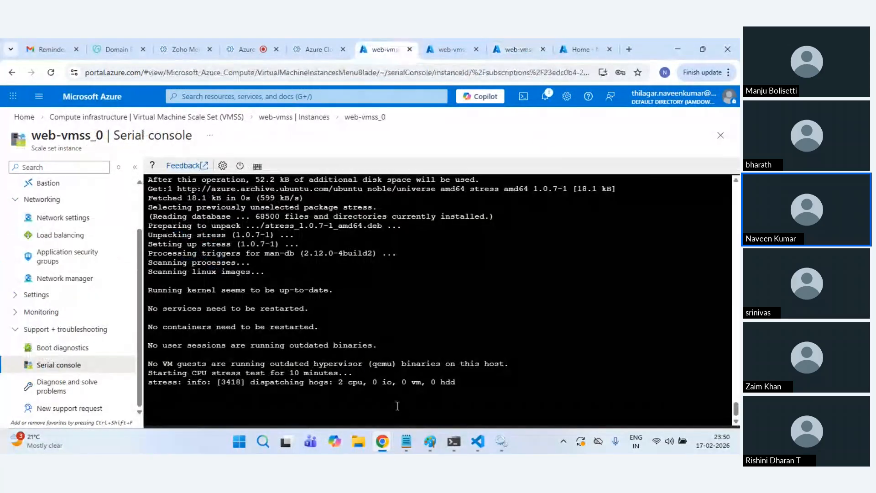
{"action": "left_click", "coordinate": [507, 40]}
{"action": "left_click", "coordinate": [482, 169]}
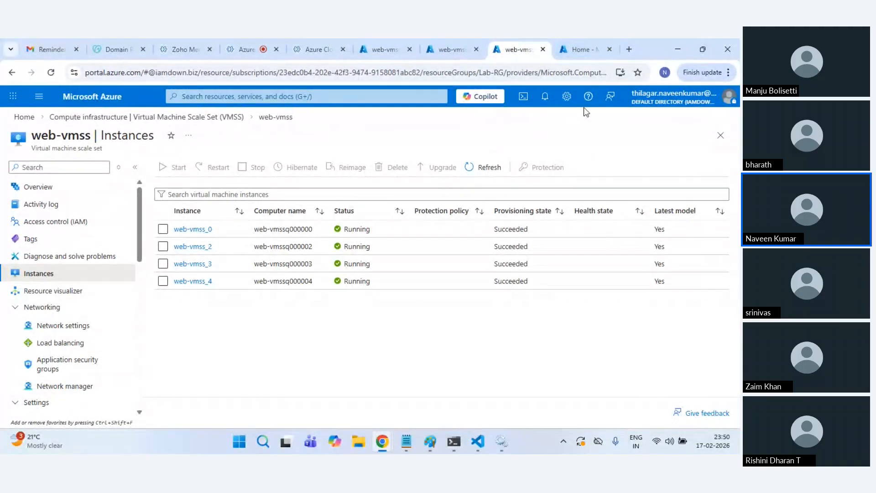
{"action": "left_click", "coordinate": [585, 48]}
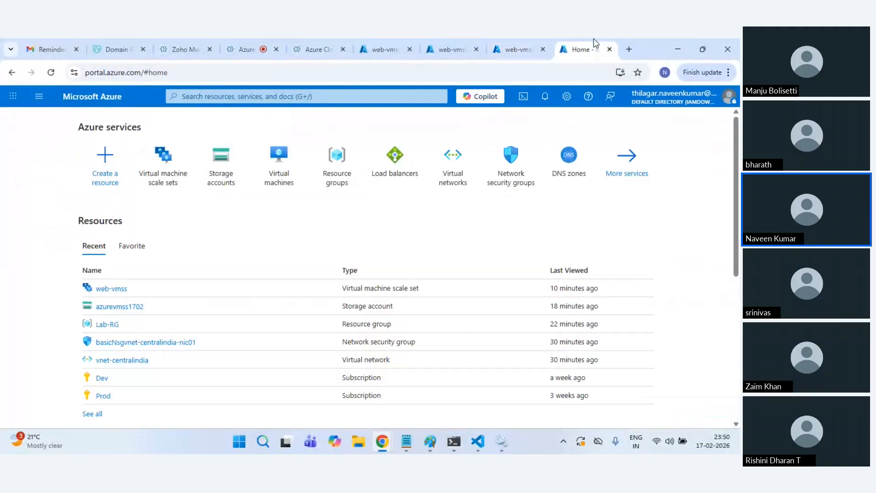
Step: Start a new Standard load balancer in resource group Lab-RG
{"action": "left_click", "coordinate": [404, 178]}
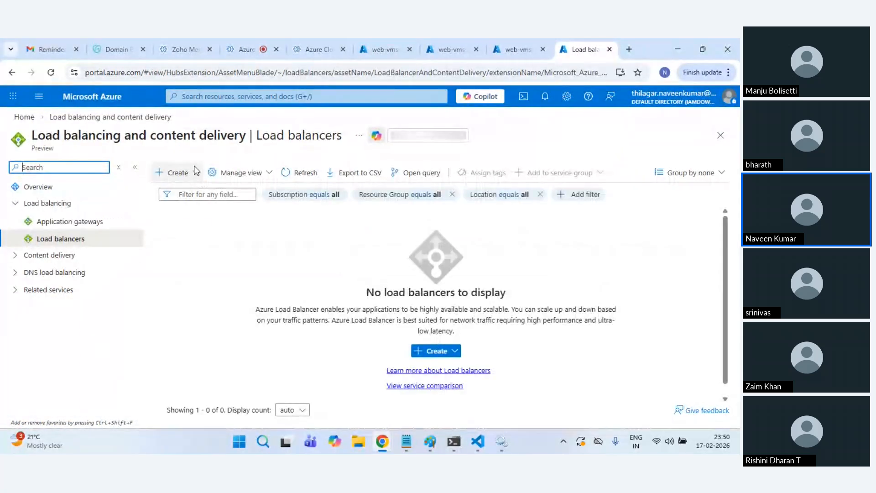
{"action": "left_click", "coordinate": [195, 171]}
{"action": "left_click", "coordinate": [196, 200]}
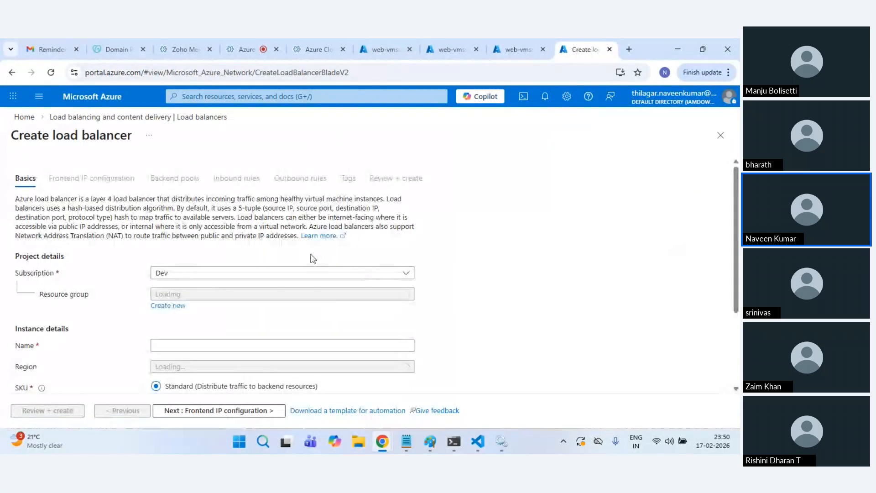
{"action": "left_click", "coordinate": [230, 298]}
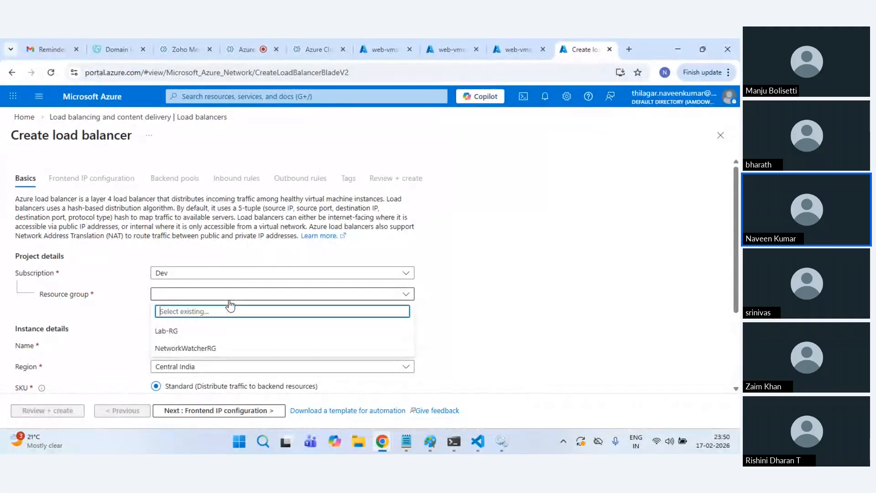
{"action": "left_click", "coordinate": [167, 331]}
Step: Name the load balancer web-vmss-alb and set its type to Public
{"action": "scroll", "coordinate": [472, 316], "scroll_direction": "down", "scroll_amount": 1}
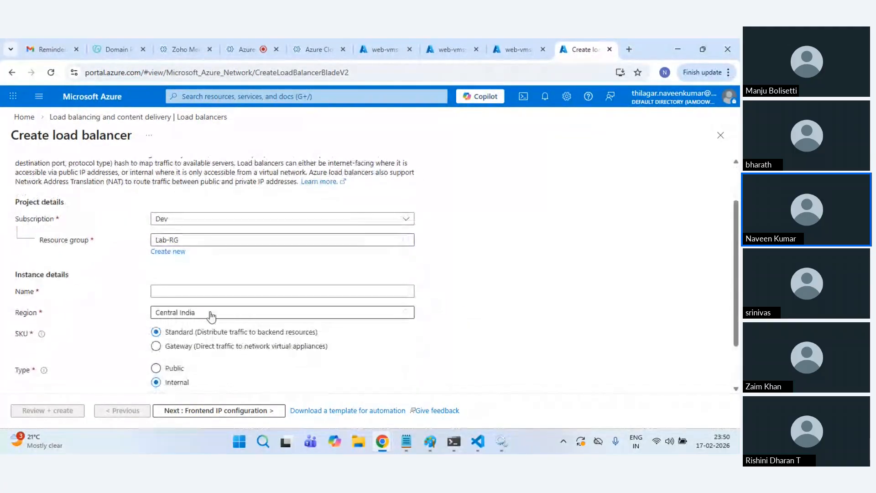
{"action": "left_click", "coordinate": [168, 292]}
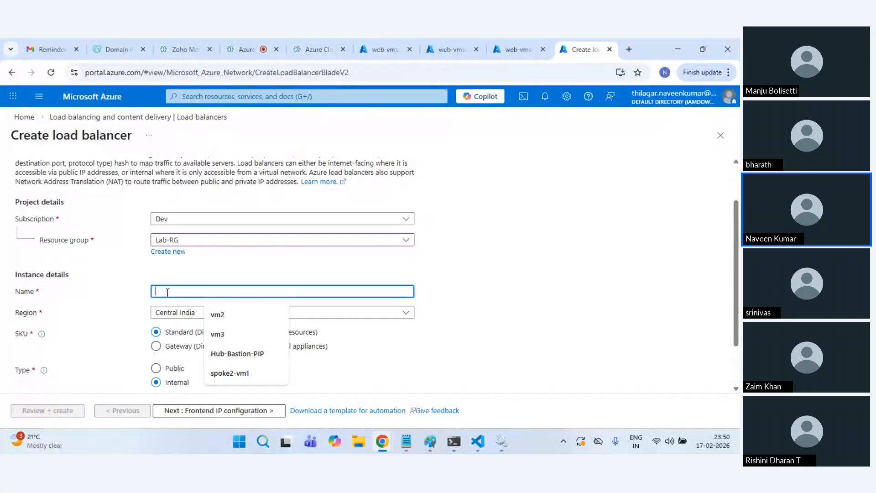
{"action": "type", "text": "web-"}
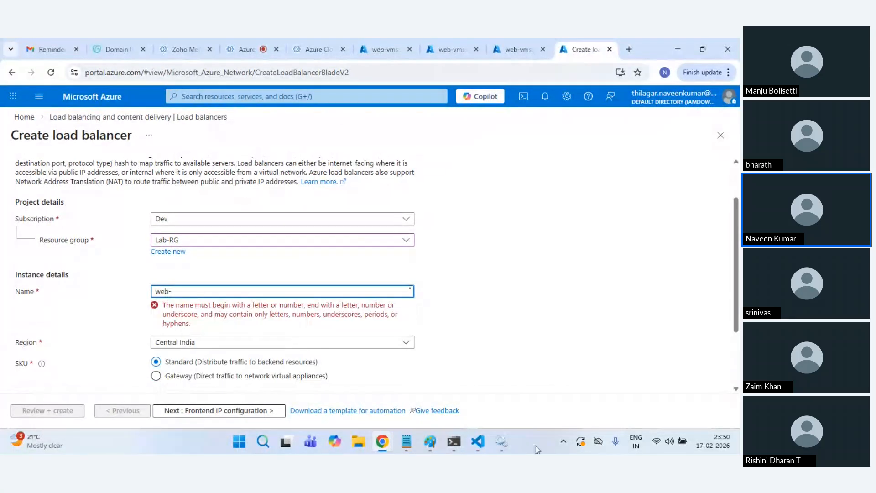
{"action": "type", "text": "vmss-alb"}
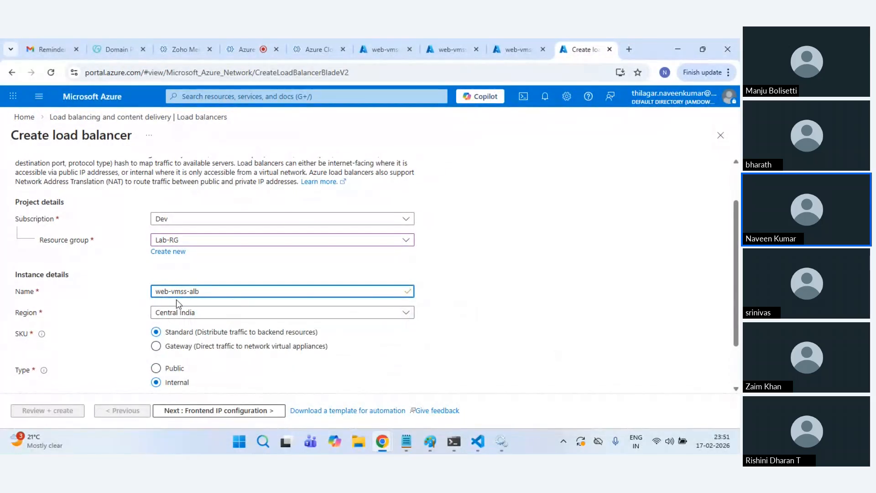
{"action": "scroll", "coordinate": [241, 315], "scroll_direction": "down", "scroll_amount": 2}
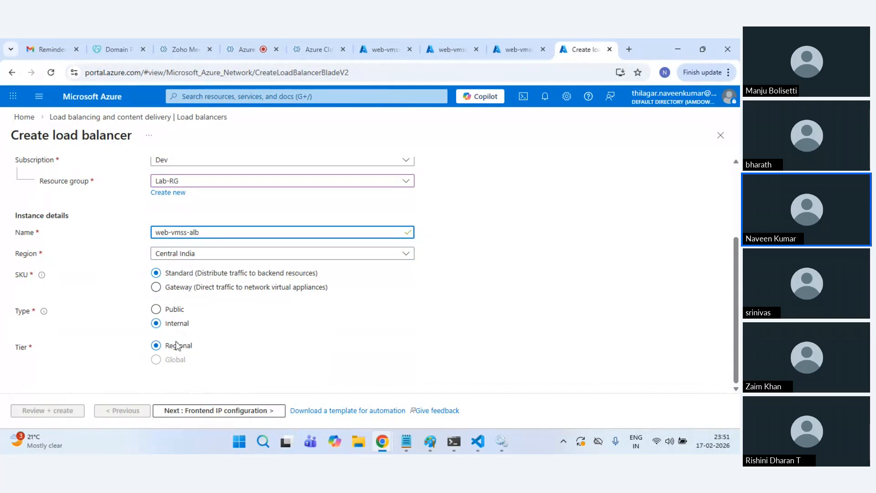
{"action": "left_click", "coordinate": [173, 312]}
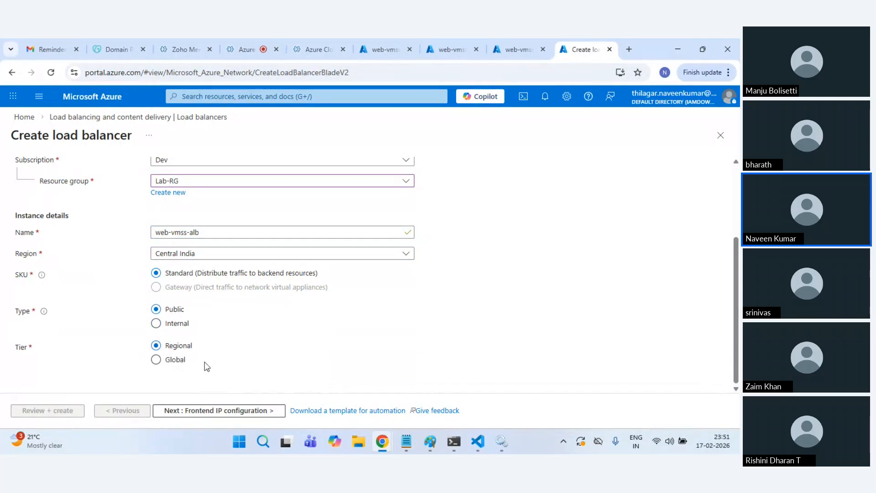
{"action": "left_click", "coordinate": [182, 411]}
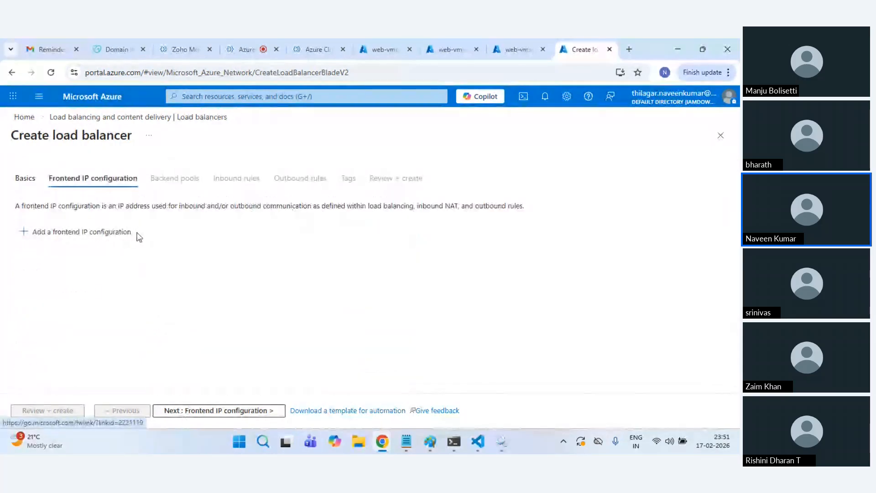
Step: Save frontend IP configuration fe-alb-ip-config using a newly created public IP named alb-pip
{"action": "left_click", "coordinate": [64, 234]}
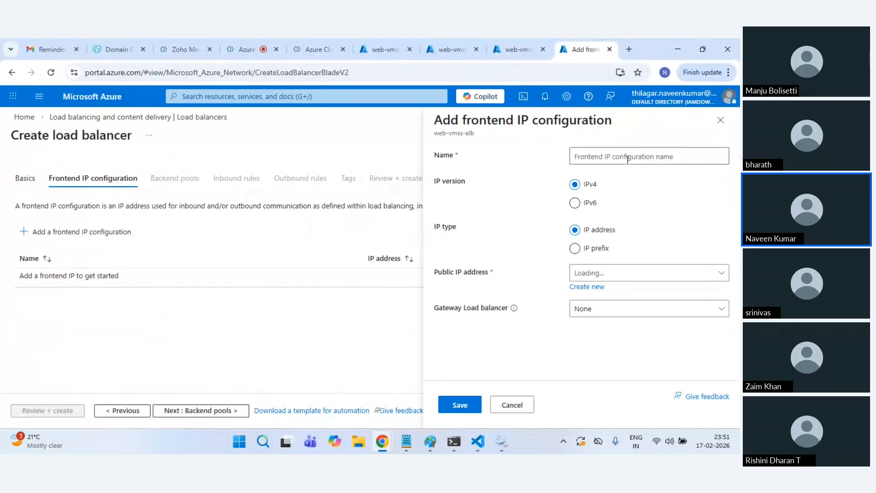
{"action": "left_click", "coordinate": [628, 157]}
{"action": "type", "text": "f"}
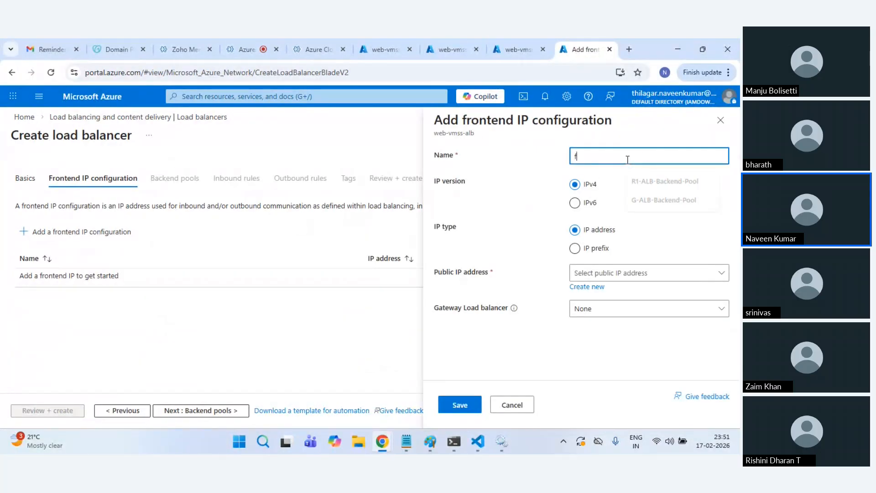
{"action": "type", "text": "e-alv"}
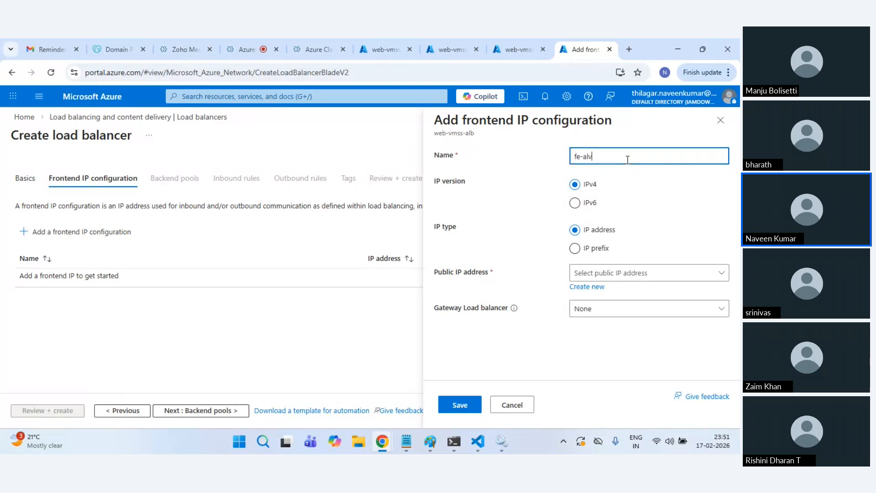
{"action": "key", "text": "BackSpace"}
{"action": "type", "text": "b-i"}
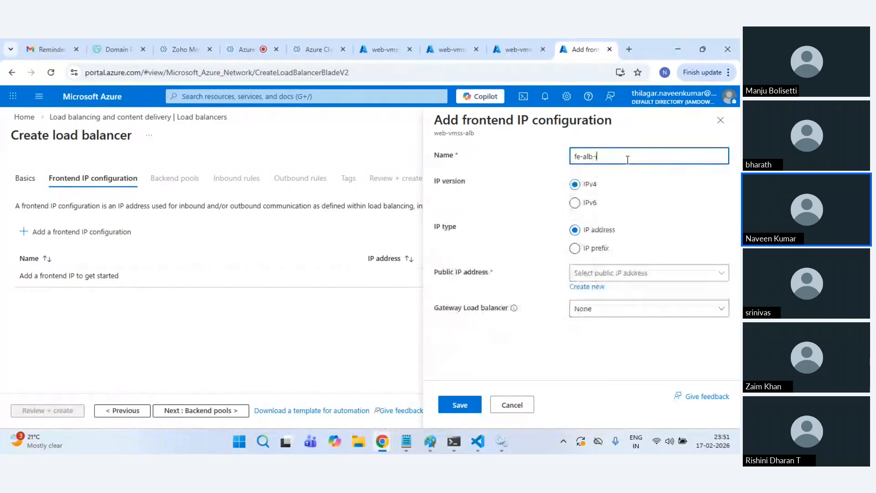
{"action": "type", "text": "p-config"}
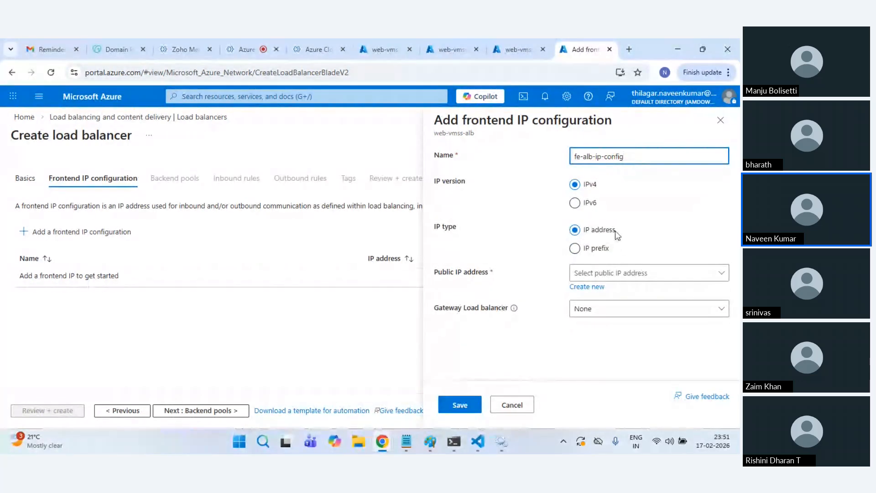
{"action": "left_click", "coordinate": [626, 277]}
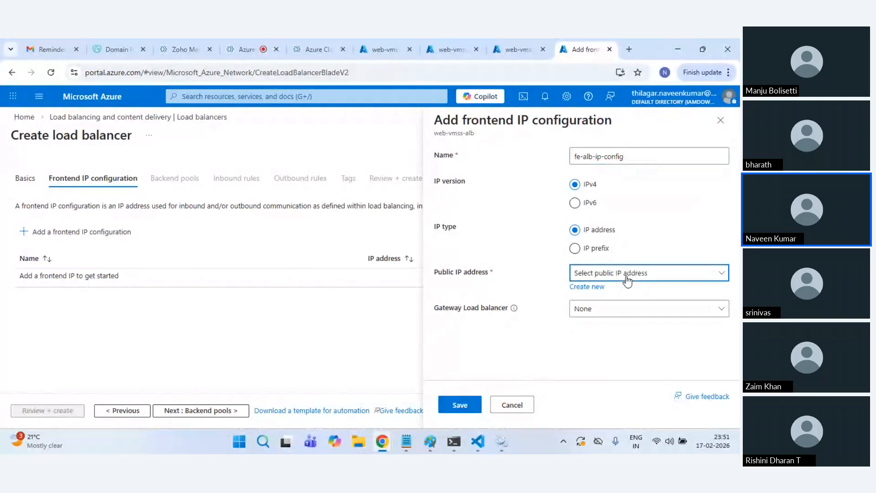
{"action": "left_click", "coordinate": [576, 286]}
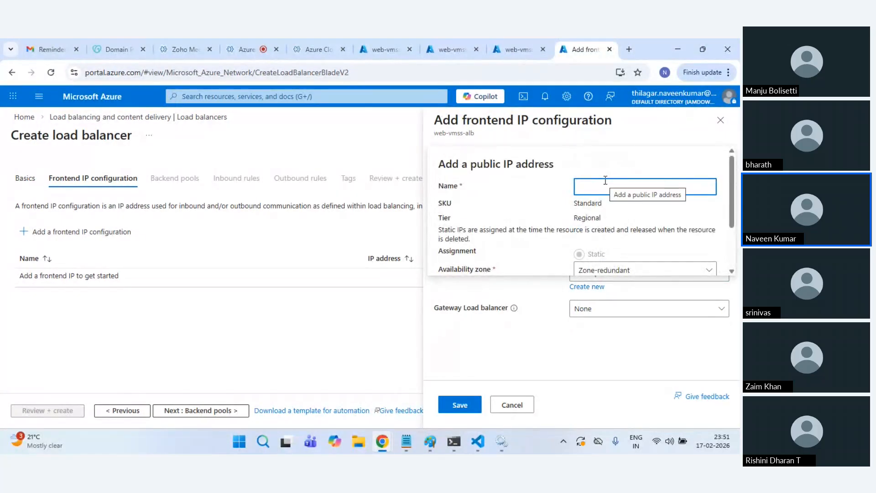
{"action": "type", "text": "al"}
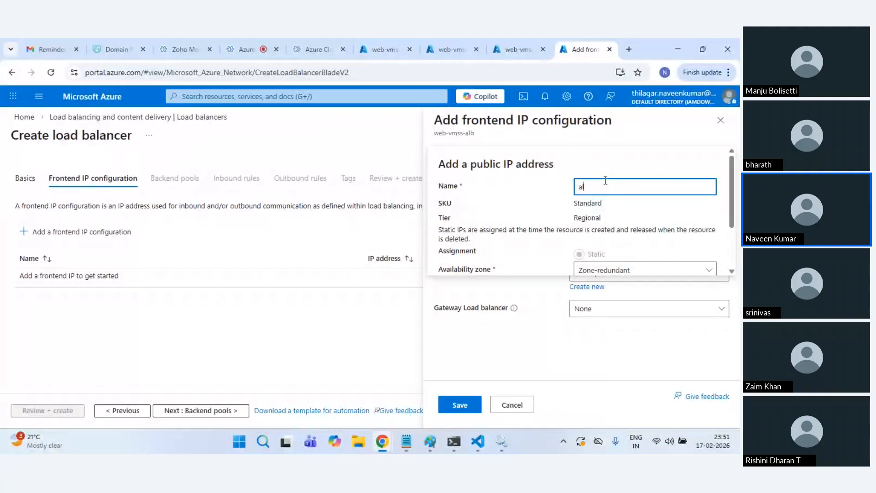
{"action": "type", "text": "b-pip"}
{"action": "scroll", "coordinate": [616, 205], "scroll_direction": "down", "scroll_amount": 3}
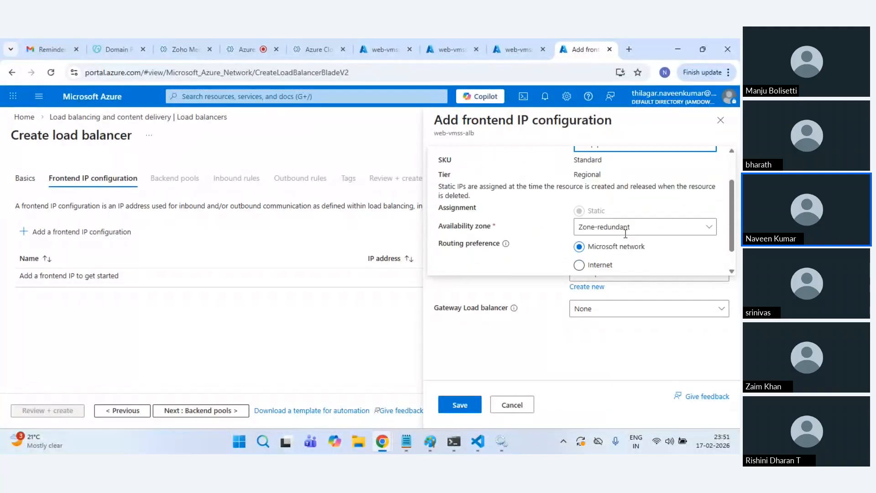
{"action": "left_click", "coordinate": [467, 263]}
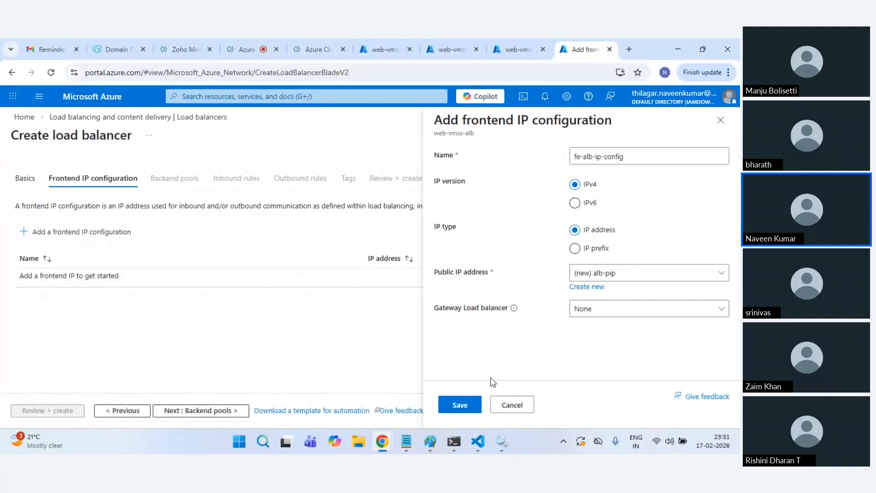
{"action": "left_click", "coordinate": [467, 404]}
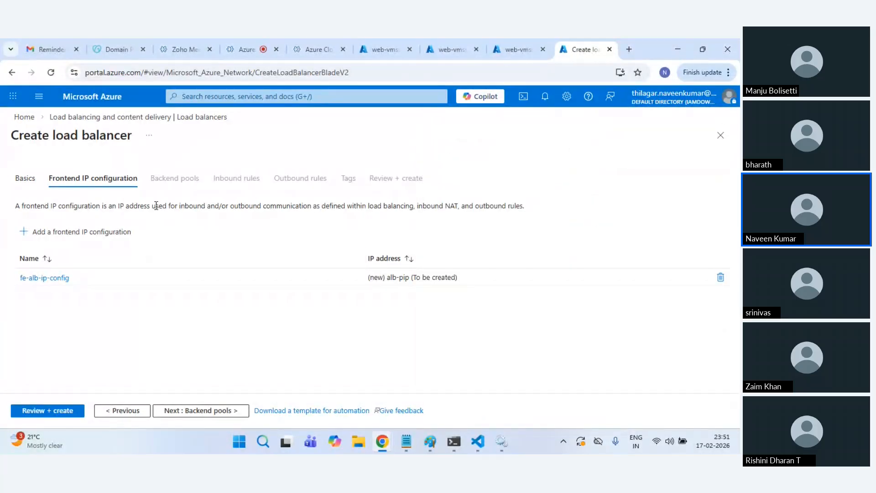
Step: Add backend pool web-backend-pool on vnet-centralindia containing the web-vmss scale set's IP configuration
{"action": "left_click", "coordinate": [206, 410]}
{"action": "left_click", "coordinate": [27, 232]}
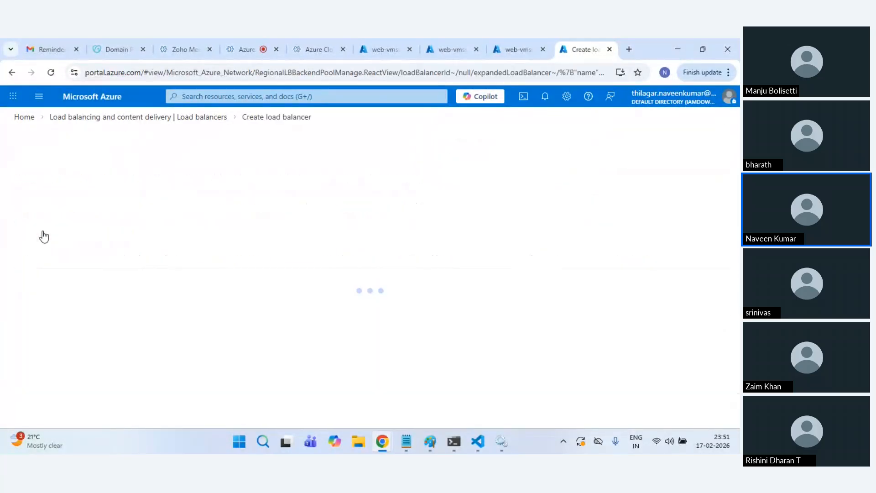
{"action": "left_click", "coordinate": [176, 169]}
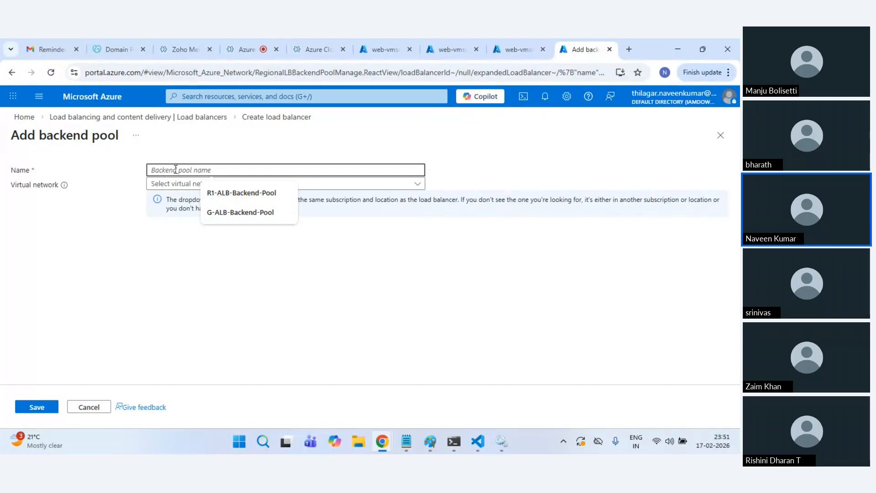
{"action": "type", "text": "web-backe"}
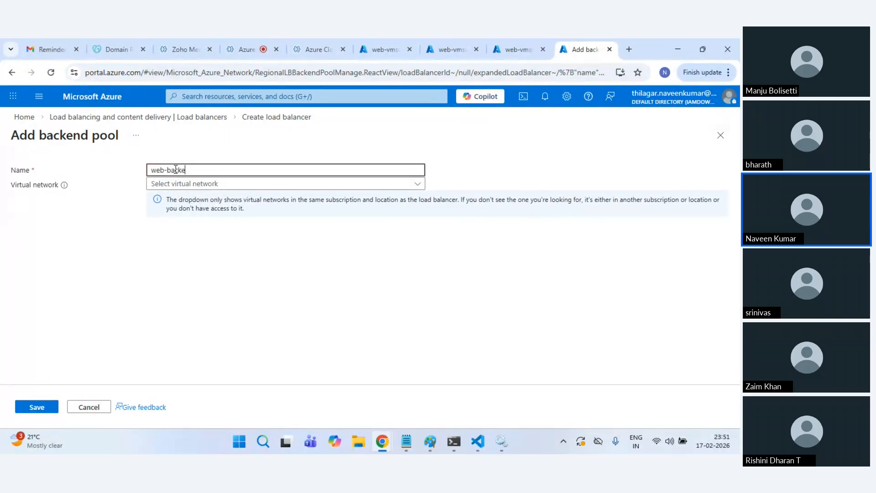
{"action": "type", "text": "nd-pool"}
{"action": "left_click", "coordinate": [262, 184]}
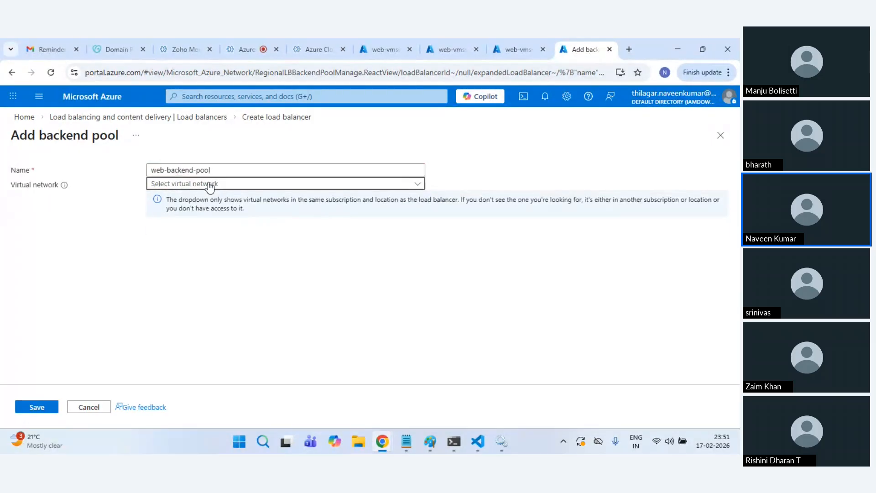
{"action": "left_click", "coordinate": [187, 199]}
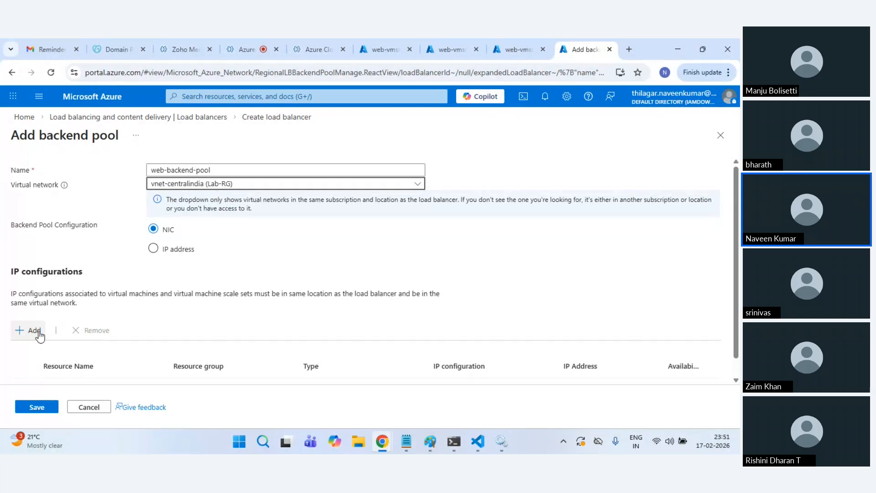
{"action": "left_click", "coordinate": [30, 333]}
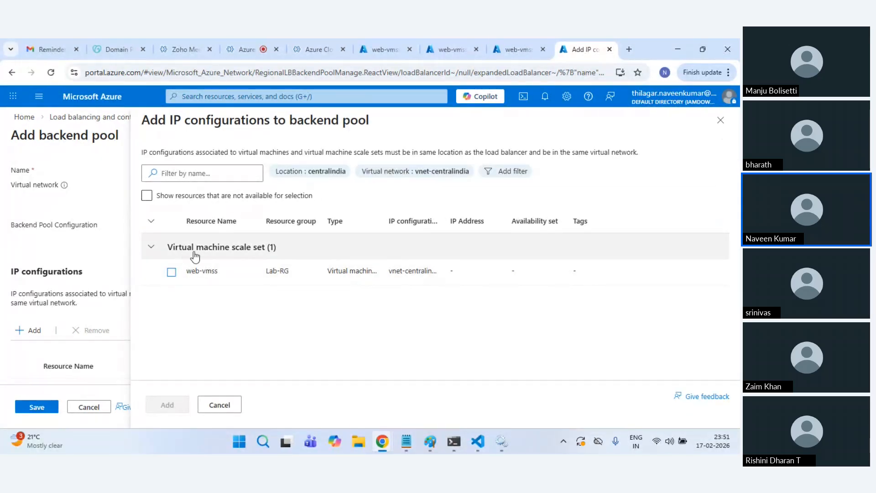
{"action": "left_click", "coordinate": [172, 273]}
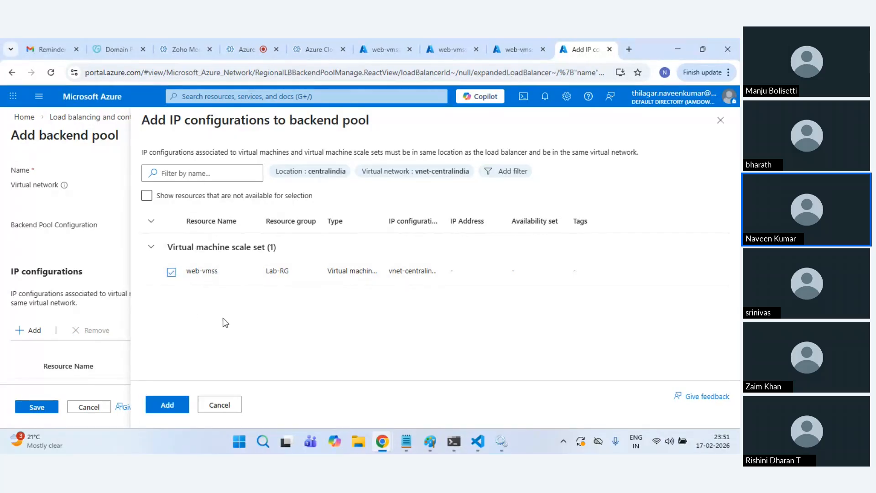
{"action": "left_click", "coordinate": [174, 405]}
{"action": "scroll", "coordinate": [301, 325], "scroll_direction": "down", "scroll_amount": 1}
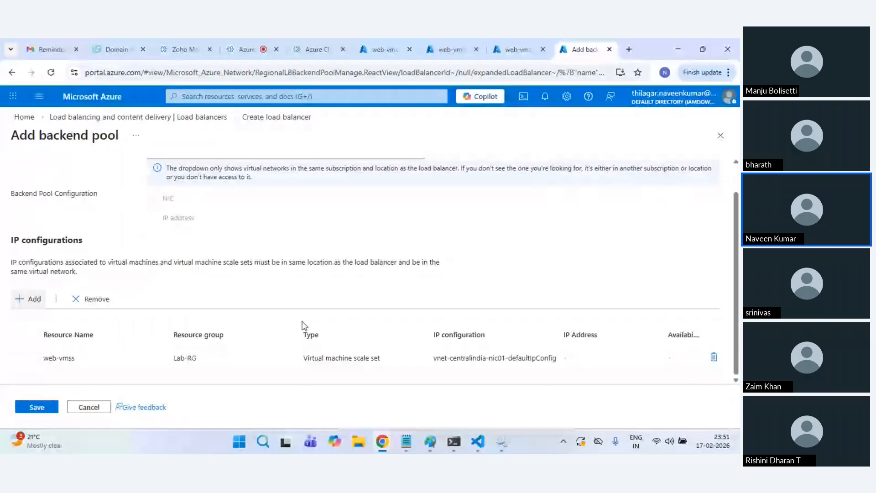
Step: Save web-backend-pool and begin a load balancing rule named web-alb-rule
{"action": "left_click", "coordinate": [45, 407]}
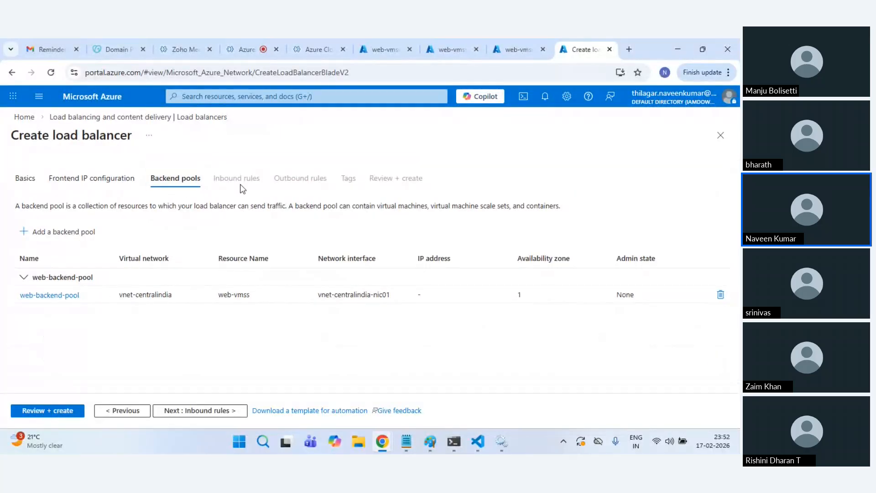
{"action": "left_click", "coordinate": [223, 410]}
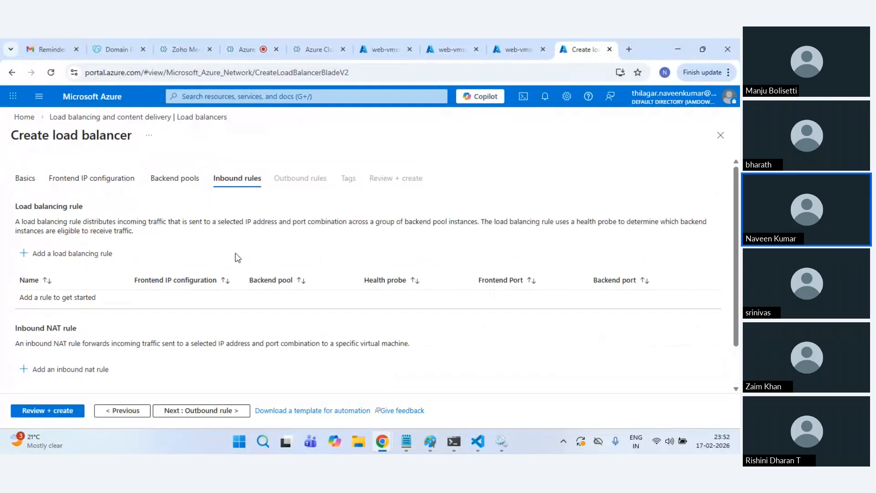
{"action": "left_click", "coordinate": [107, 252]}
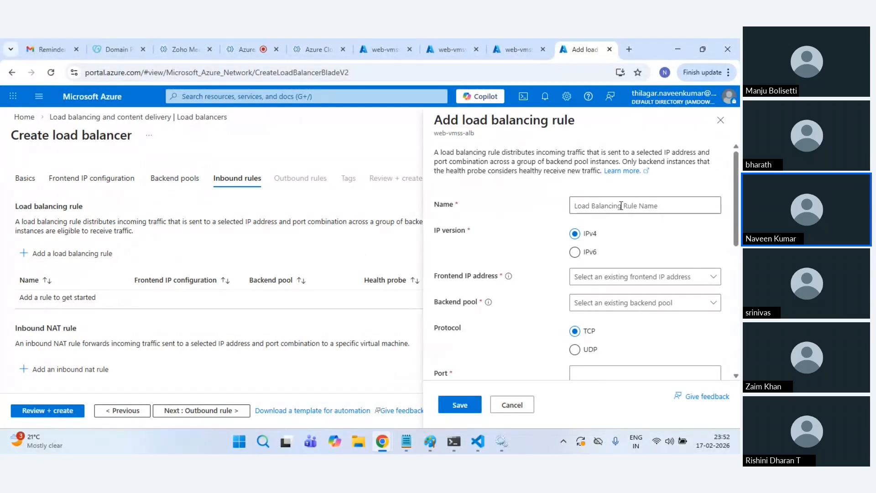
{"action": "left_click", "coordinate": [621, 206]}
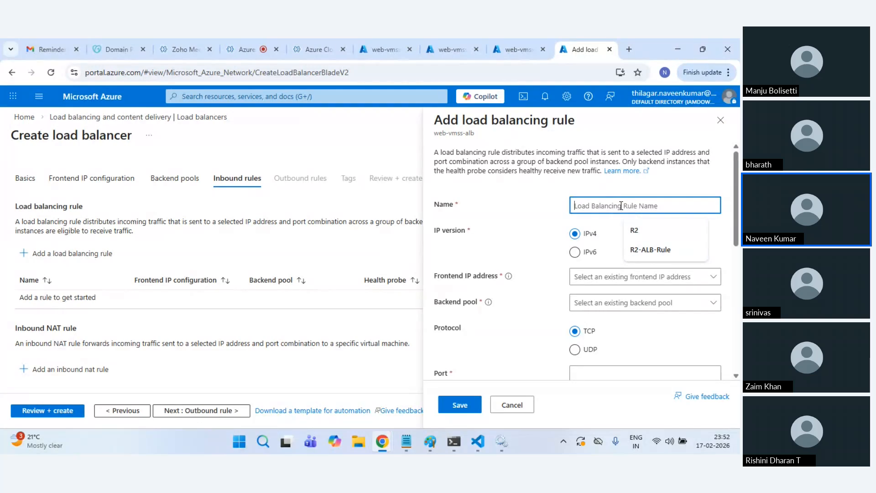
{"action": "type", "text": "web"}
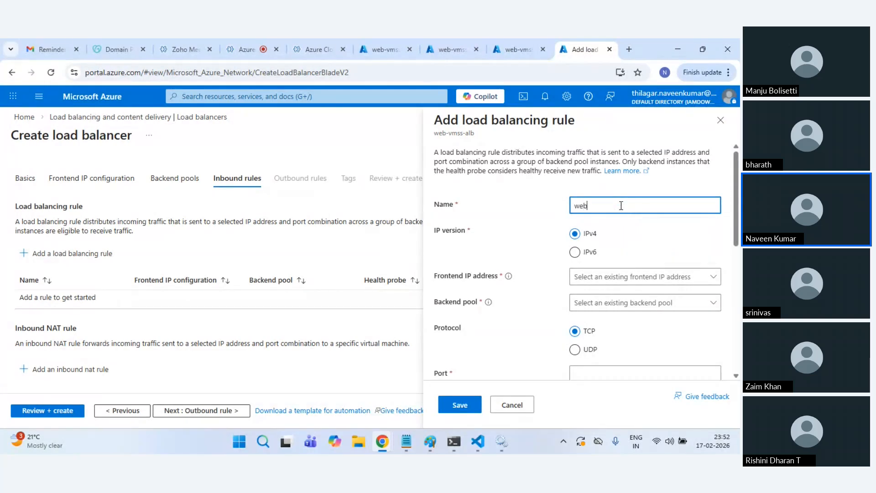
{"action": "type", "text": "-alb-rule"}
Step: Route frontend fe-alb-ip-config to web-backend-pool with frontend and backend port 80
{"action": "left_click", "coordinate": [645, 276]}
{"action": "left_click", "coordinate": [612, 296]}
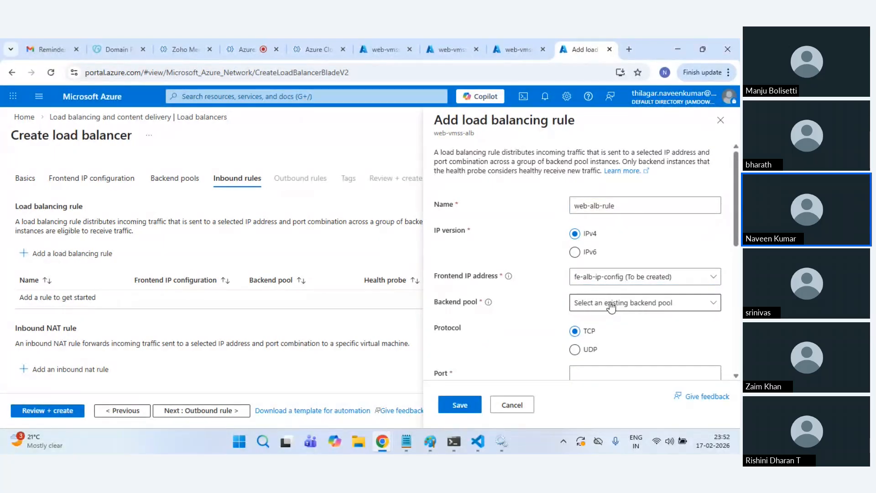
{"action": "left_click", "coordinate": [611, 302]}
{"action": "left_click", "coordinate": [597, 320]}
{"action": "scroll", "coordinate": [639, 315], "scroll_direction": "down", "scroll_amount": 3}
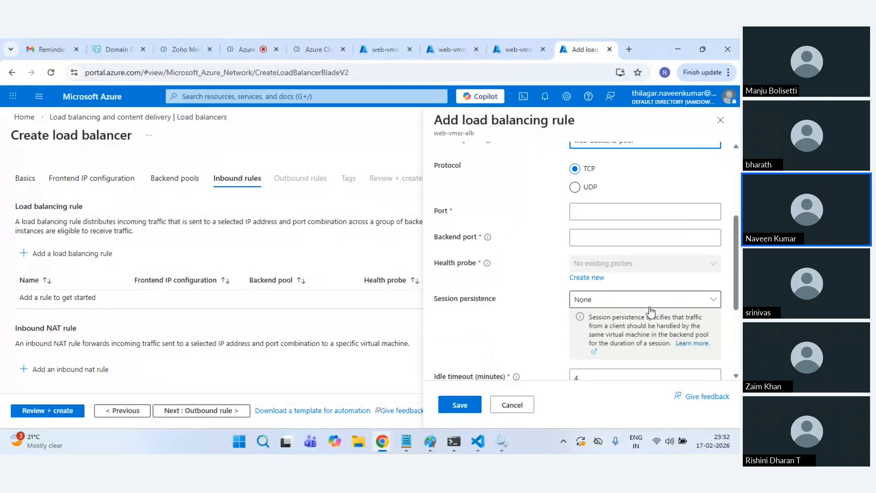
{"action": "left_click", "coordinate": [592, 212]}
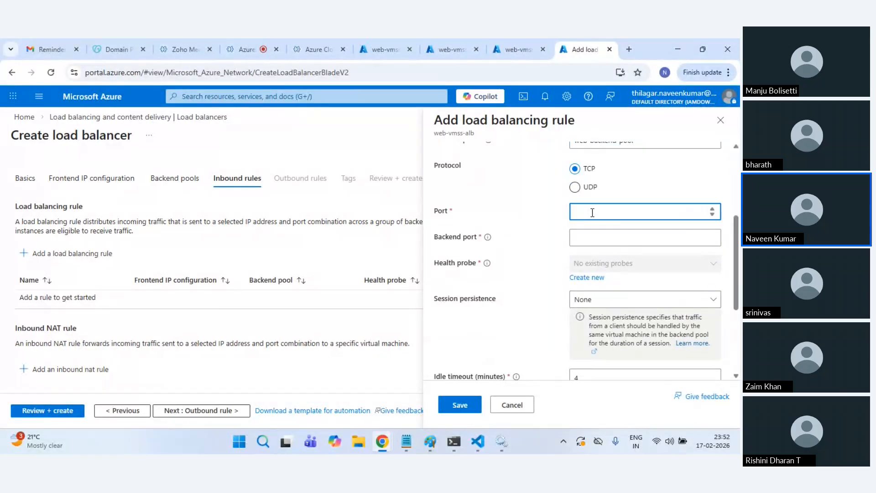
{"action": "key", "text": "Tab"}
{"action": "type", "text": "8"}
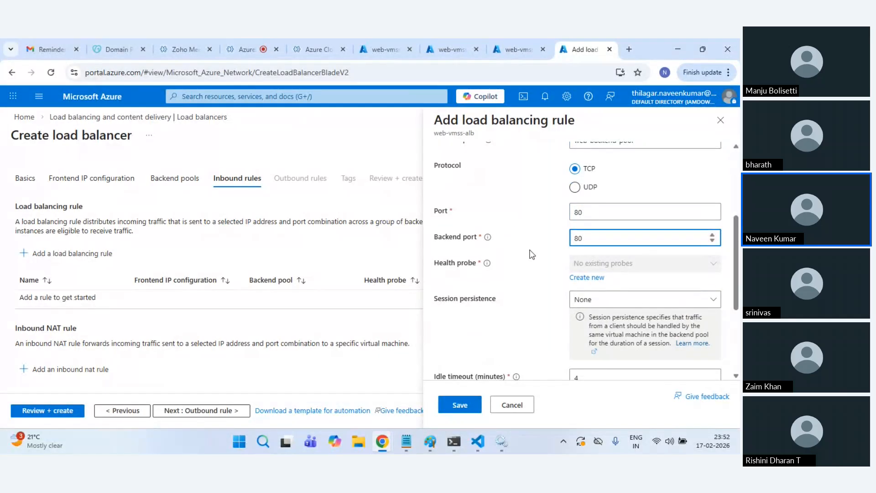
Step: Add a new health probe web-probe and save the web-alb-rule rule
{"action": "left_click", "coordinate": [587, 277]}
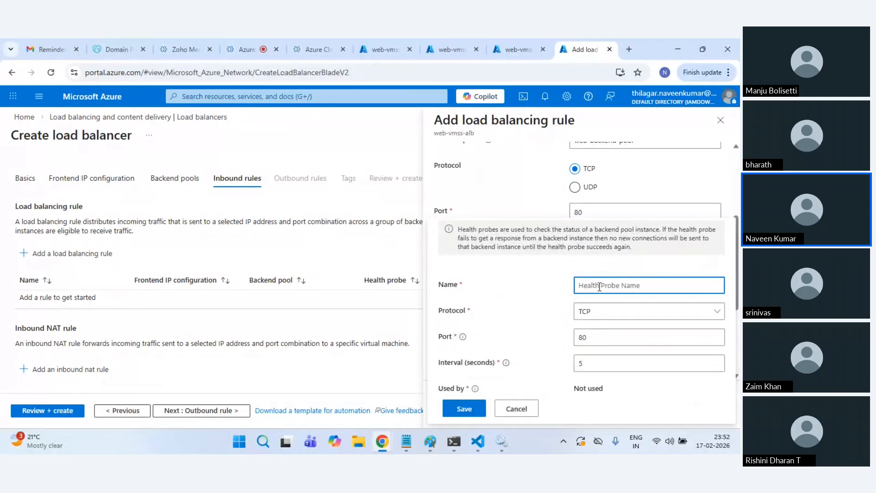
{"action": "type", "text": "web"}
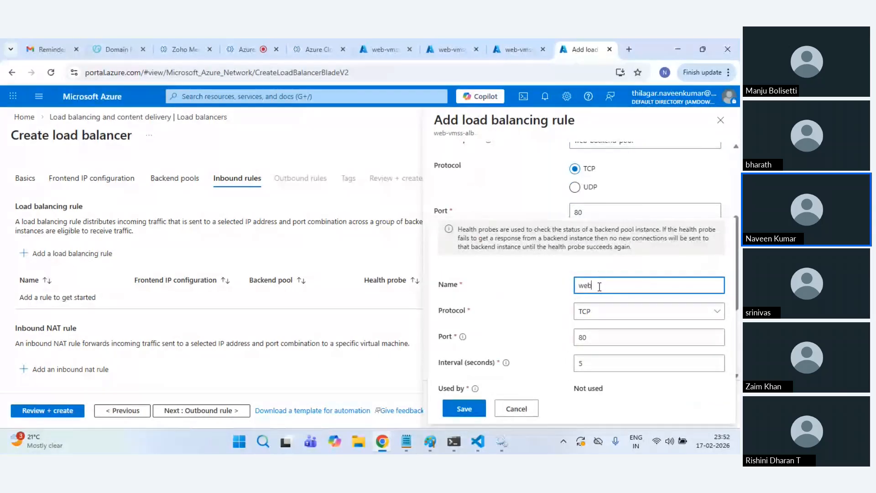
{"action": "type", "text": "-probe"}
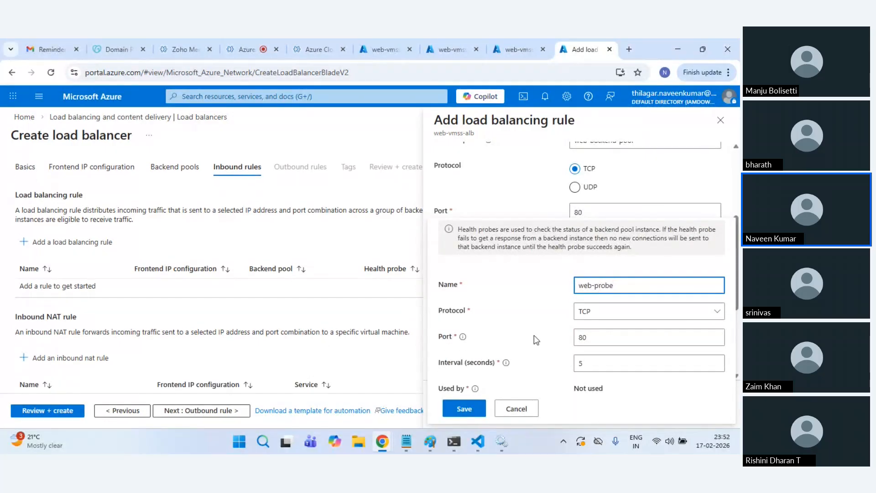
{"action": "left_click", "coordinate": [465, 409]}
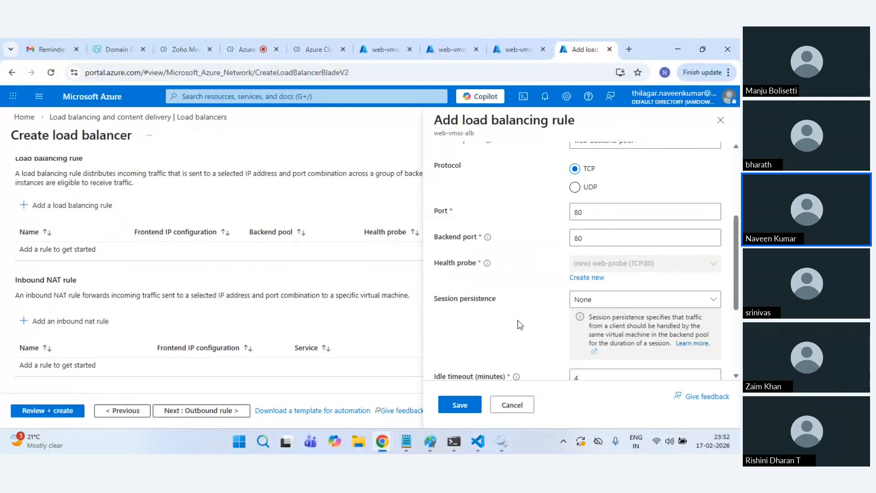
{"action": "left_click", "coordinate": [462, 405]}
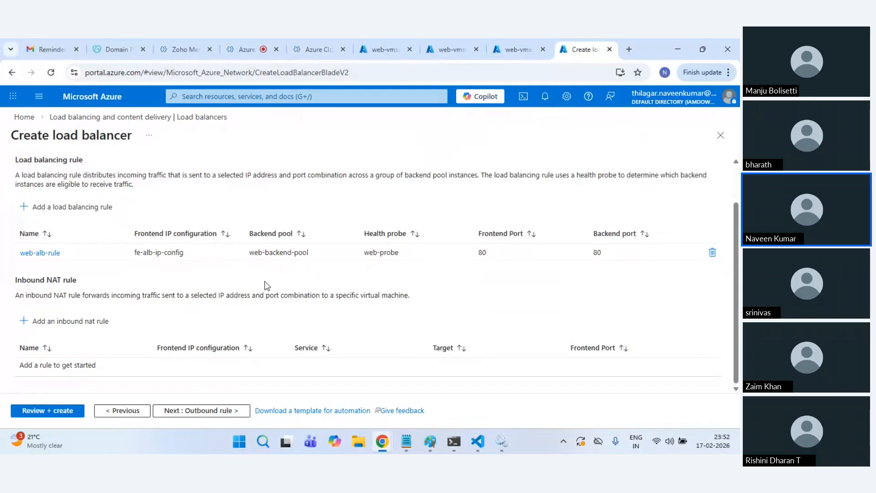
{"action": "scroll", "coordinate": [224, 293], "scroll_direction": "up", "scroll_amount": 1}
Step: Skip outbound rules, review and submit creation of web-vmss-alb
{"action": "left_click", "coordinate": [197, 413]}
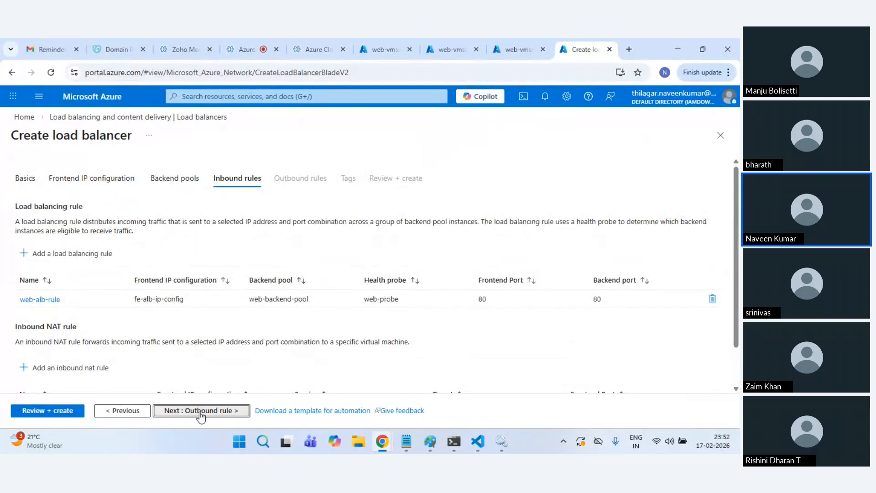
{"action": "left_click", "coordinate": [54, 411]}
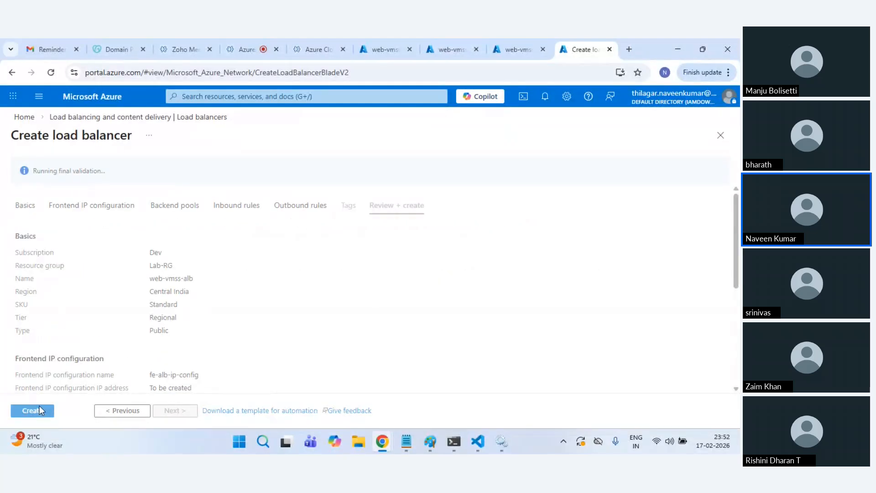
{"action": "left_click", "coordinate": [48, 414]}
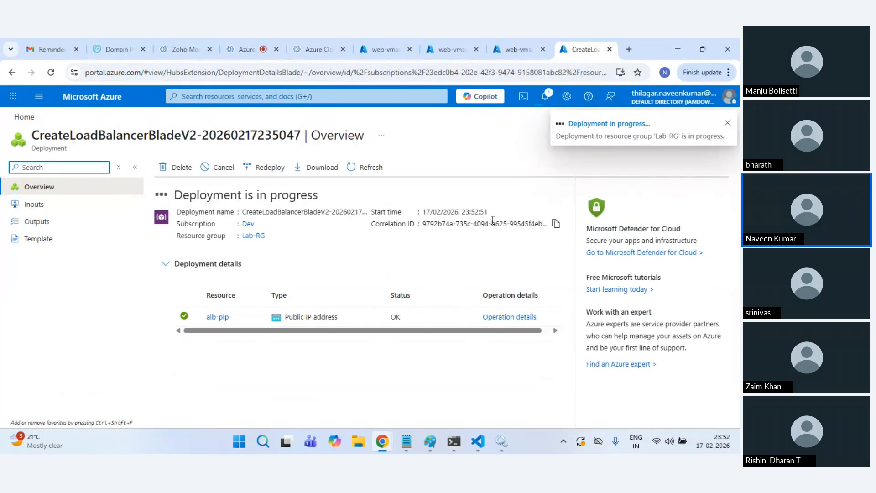
Step: Check the web-vmss instances and serial console while the load balancer deployment completes
{"action": "left_click", "coordinate": [512, 46]}
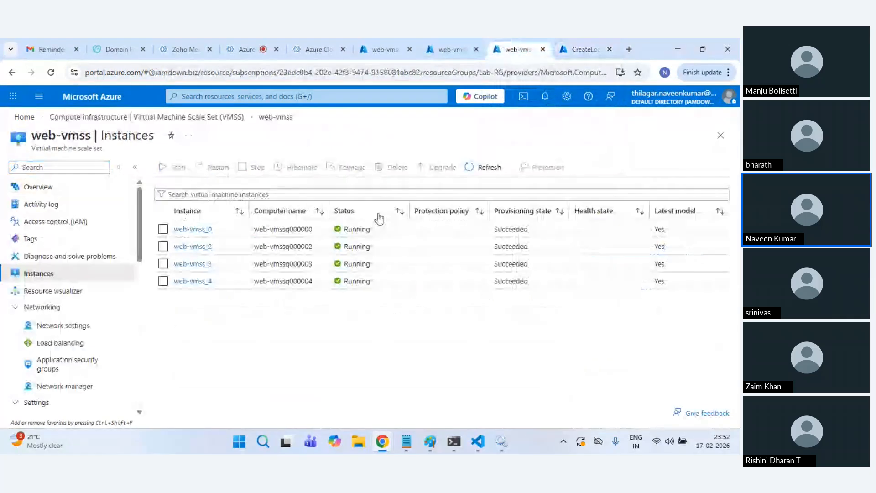
{"action": "left_click", "coordinate": [463, 168]}
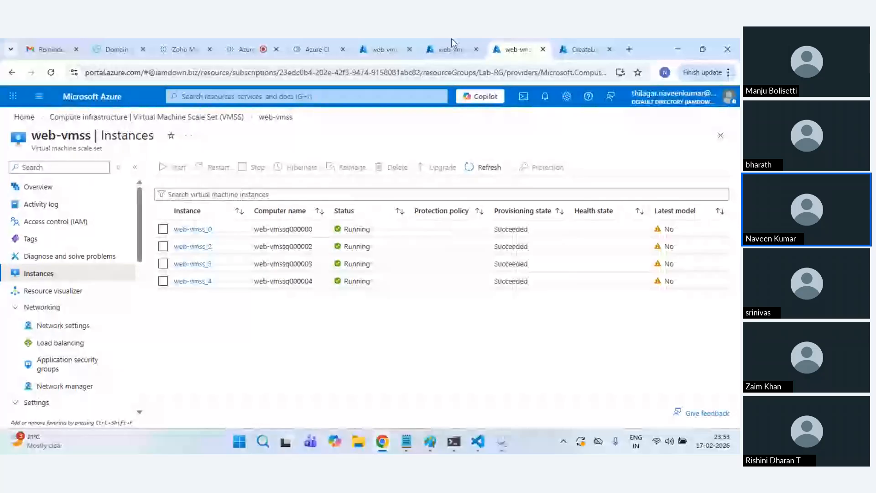
{"action": "left_click", "coordinate": [383, 50]}
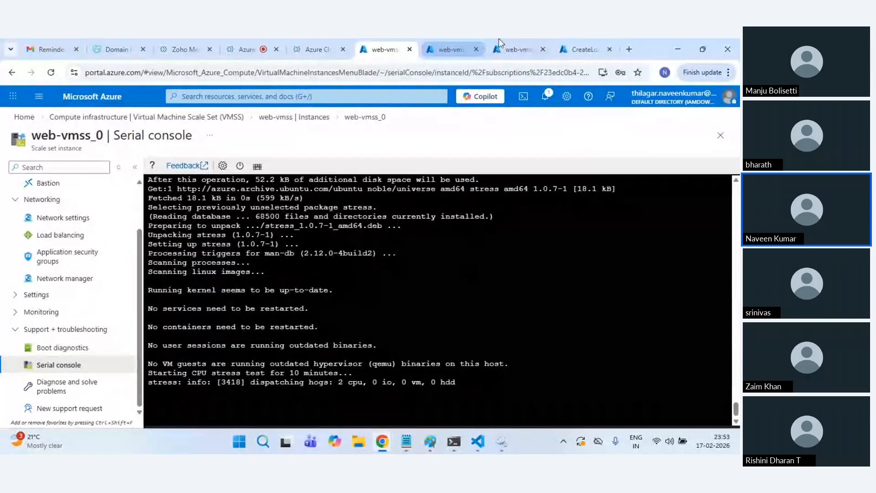
{"action": "left_click", "coordinate": [511, 49]}
{"action": "left_click", "coordinate": [492, 174]}
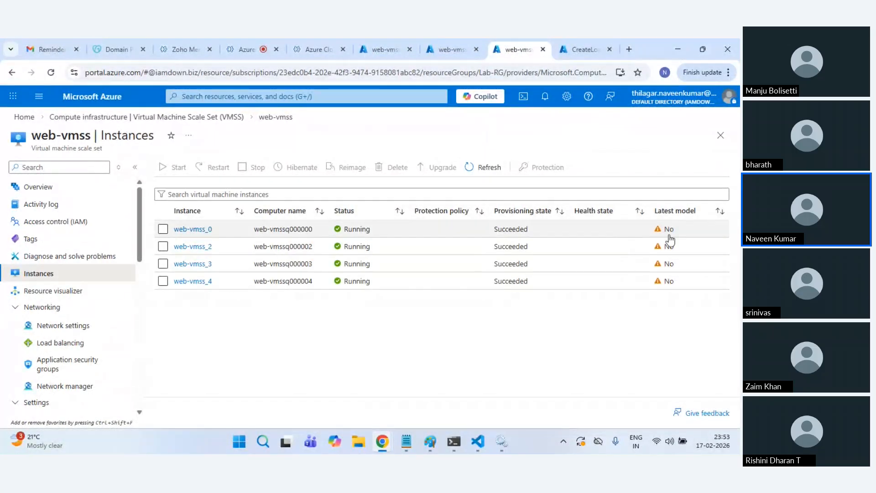
{"action": "left_click", "coordinate": [375, 41]}
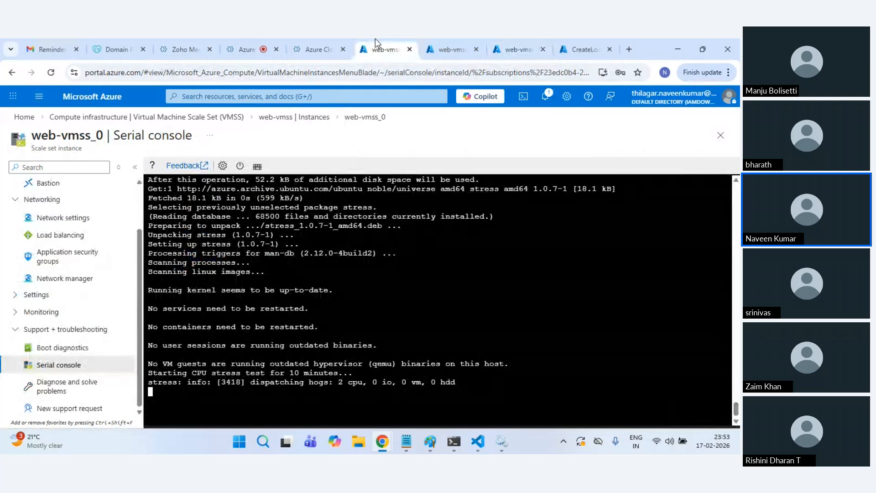
{"action": "left_click", "coordinate": [598, 39]}
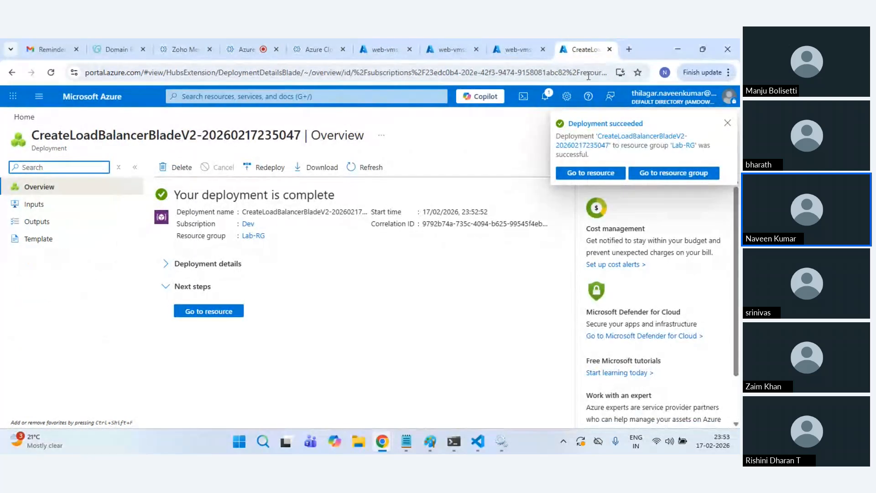
Step: Open web-vmss-alb from the deployment and copy its frontend IP 4.187.159.208
{"action": "left_click", "coordinate": [580, 177]}
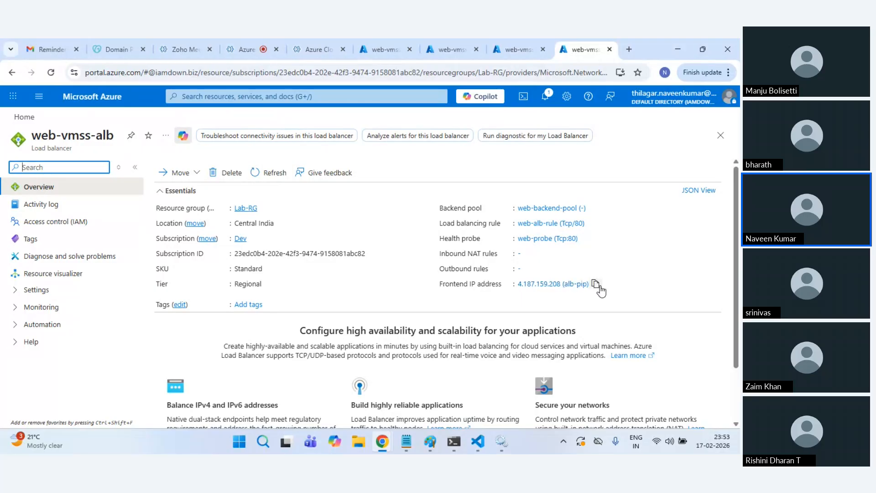
{"action": "left_click", "coordinate": [595, 285]}
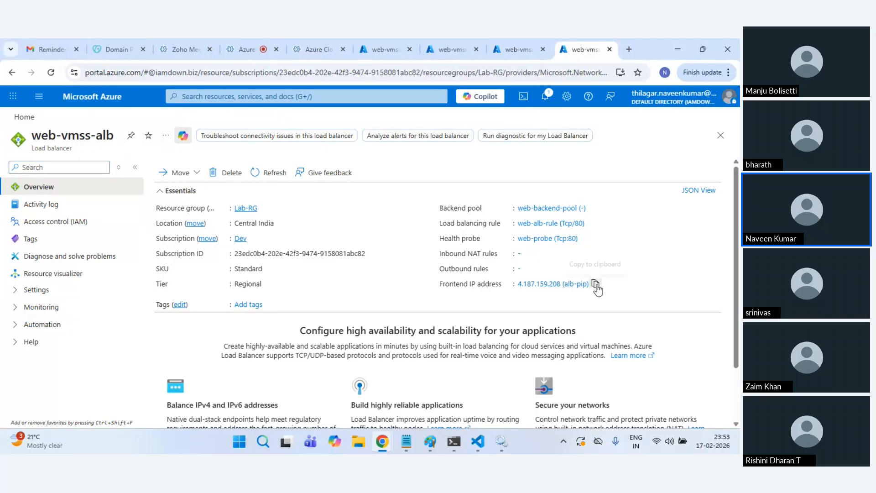
{"action": "left_click", "coordinate": [629, 41]}
Step: Paste the IP into the new tab, strip the (alb-pip) label and load 4.187.159.208
{"action": "key", "text": "ctrl+v"}
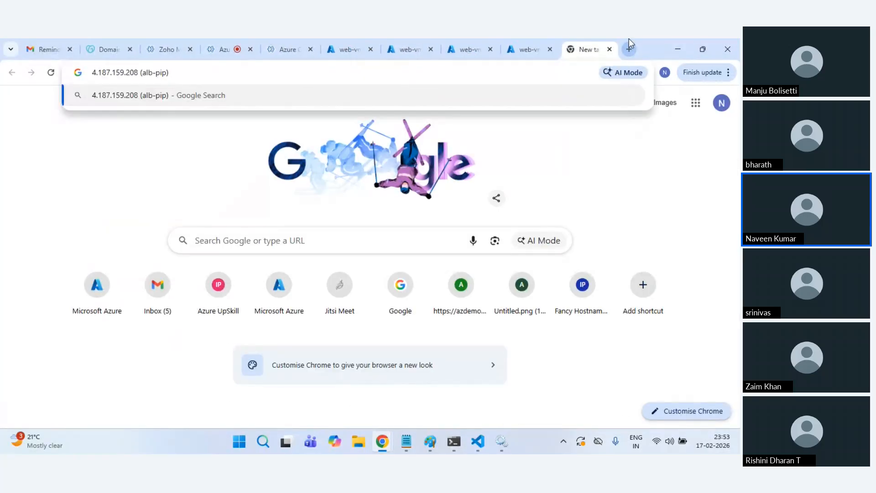
{"action": "key", "text": "BackSpace"}
{"action": "key", "text": "BackSpace"}
{"action": "key", "text": "BackSpace"}
{"action": "key", "text": "BackSpace"}
{"action": "key", "text": "BackSpace"}
{"action": "key", "text": "BackSpace"}
{"action": "key", "text": "BackSpace"}
{"action": "key", "text": "BackSpace"}
{"action": "key", "text": "BackSpace"}
{"action": "key", "text": "BackSpace"}
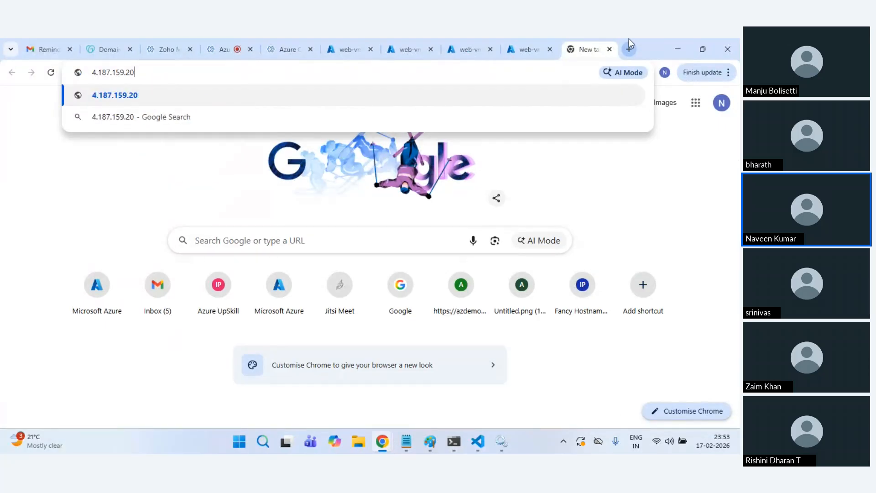
{"action": "key", "text": "ctrl+z"}
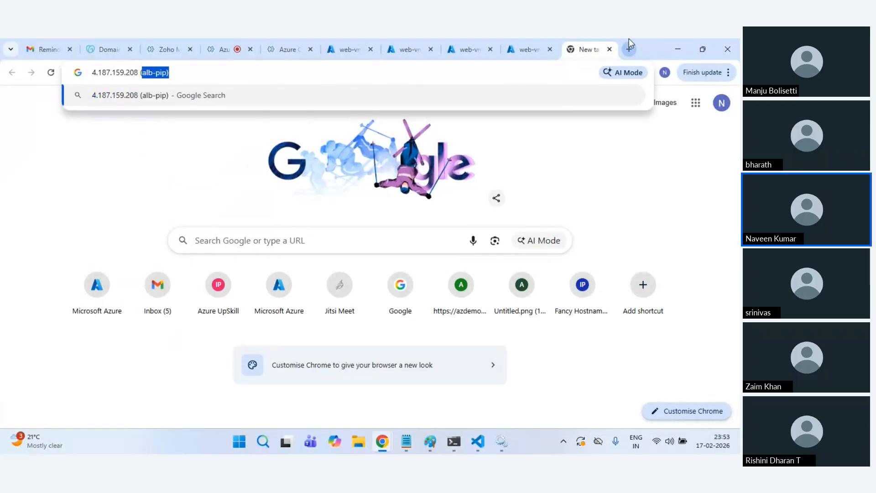
{"action": "key", "text": "BackSpace"}
{"action": "key", "text": "Return"}
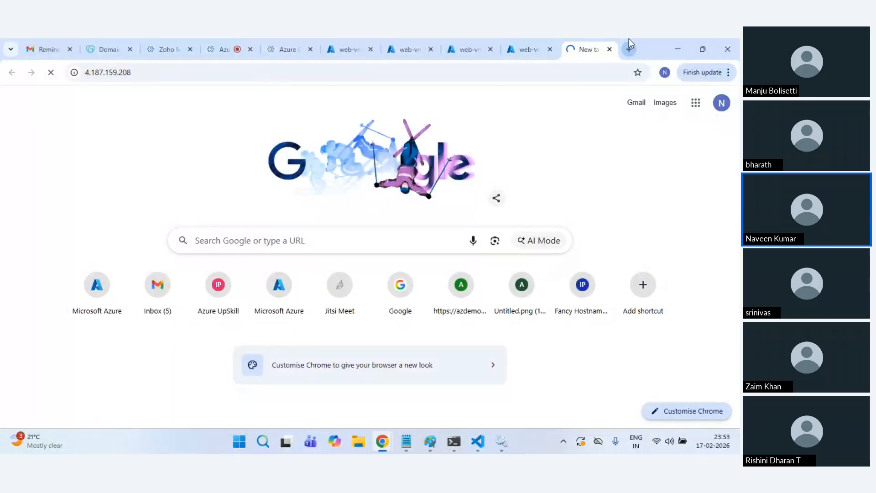
{"action": "left_click", "coordinate": [395, 73]}
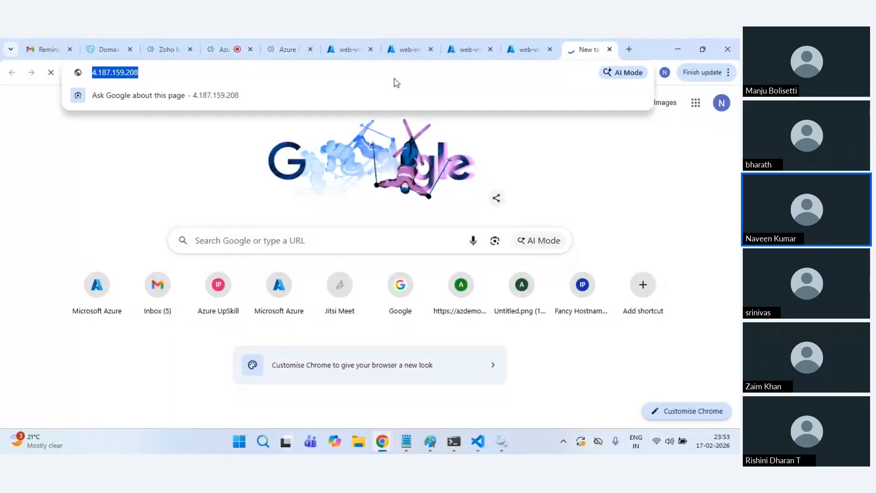
{"action": "left_click", "coordinate": [528, 46]}
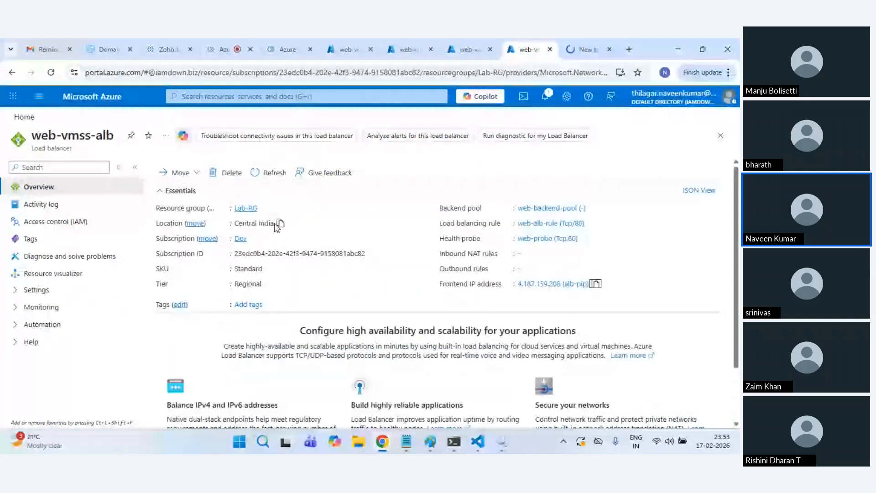
{"action": "left_click", "coordinate": [576, 46]}
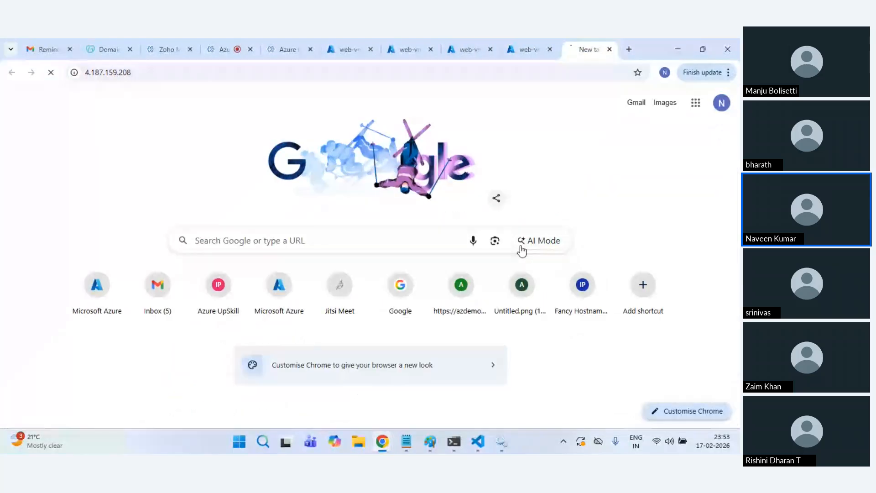
Step: Open 4.187.159.208 in an Incognito window past the insecure warning, then return to the console
{"action": "key", "text": "ctrl+shift+n"}
{"action": "key", "text": "ctrl+v"}
{"action": "key", "text": "Return"}
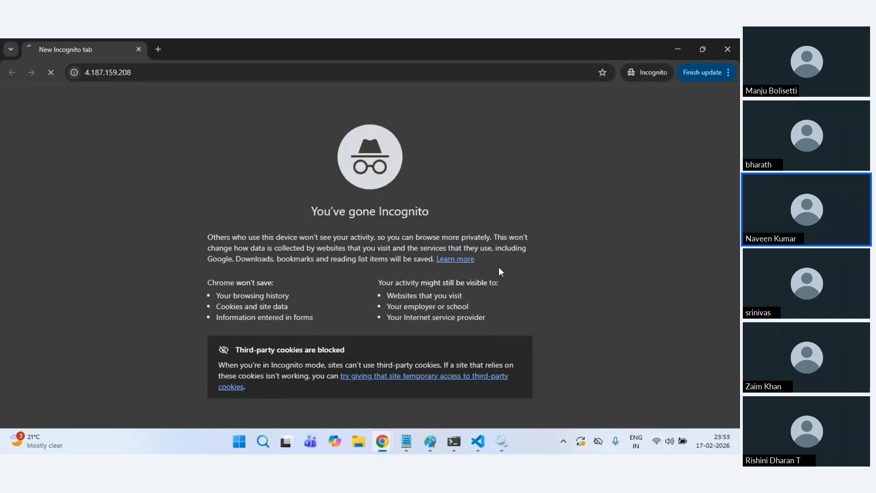
{"action": "key", "text": "alt+Tab"}
{"action": "key", "text": "alt+Tab"}
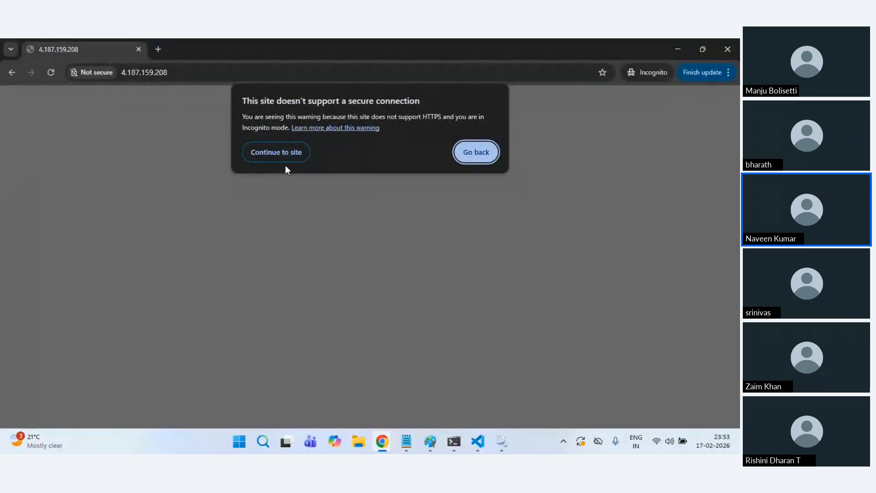
{"action": "left_click", "coordinate": [266, 155]}
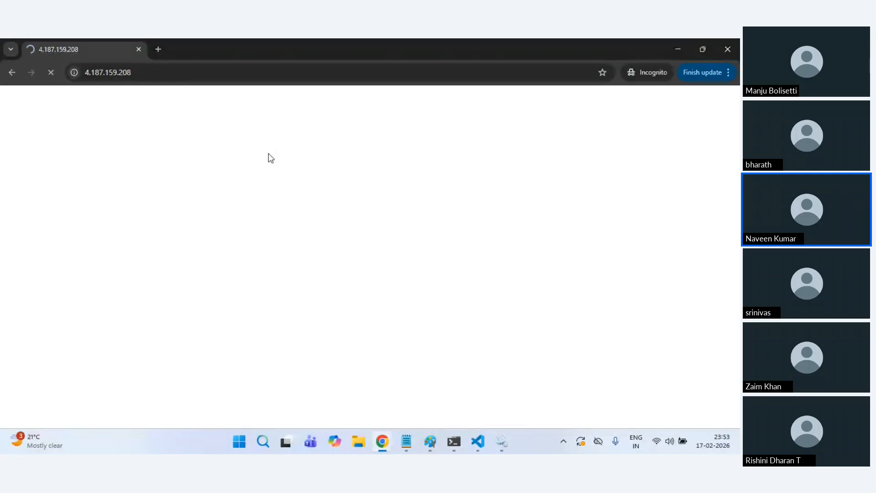
{"action": "key", "text": "alt+Tab"}
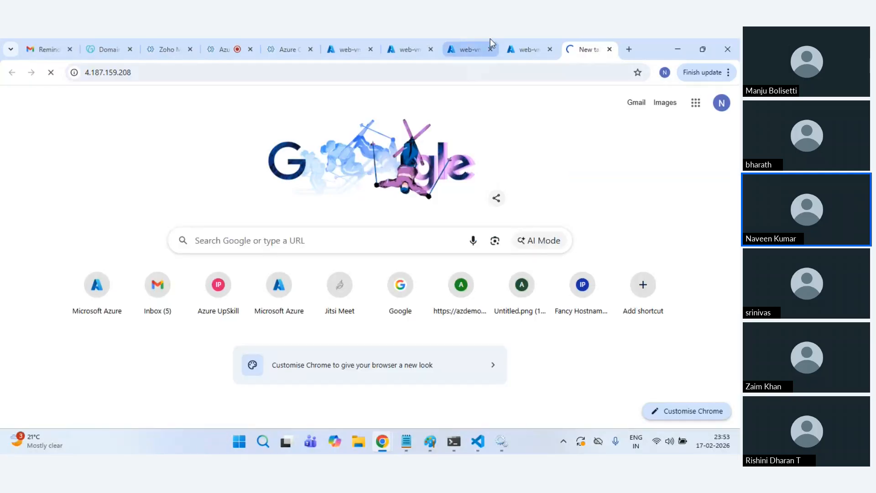
Step: Refresh the web-vmss scale set's CPU metrics chart
{"action": "left_click", "coordinate": [349, 38]}
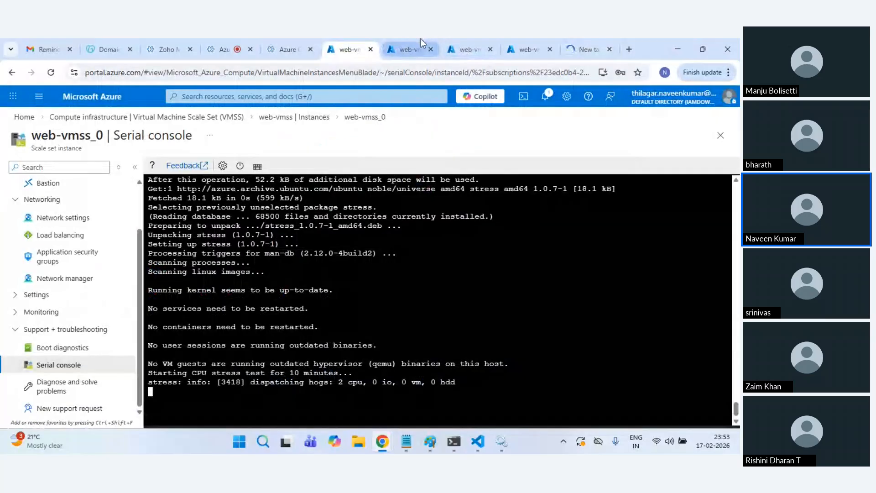
{"action": "left_click", "coordinate": [421, 39]}
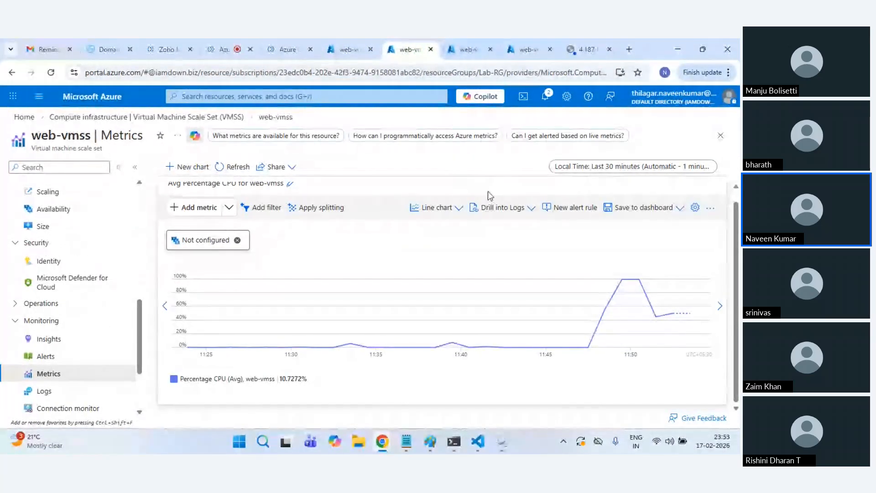
{"action": "left_click", "coordinate": [222, 168]}
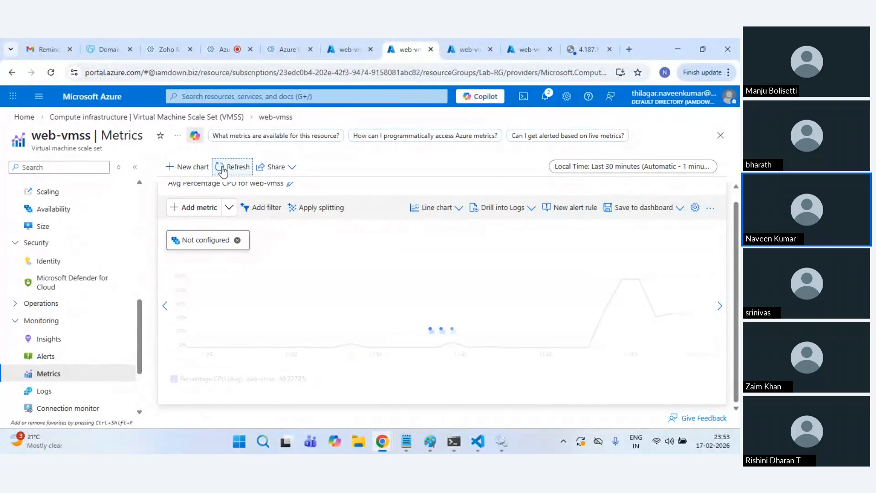
{"action": "mouse_move", "coordinate": [639, 294]}
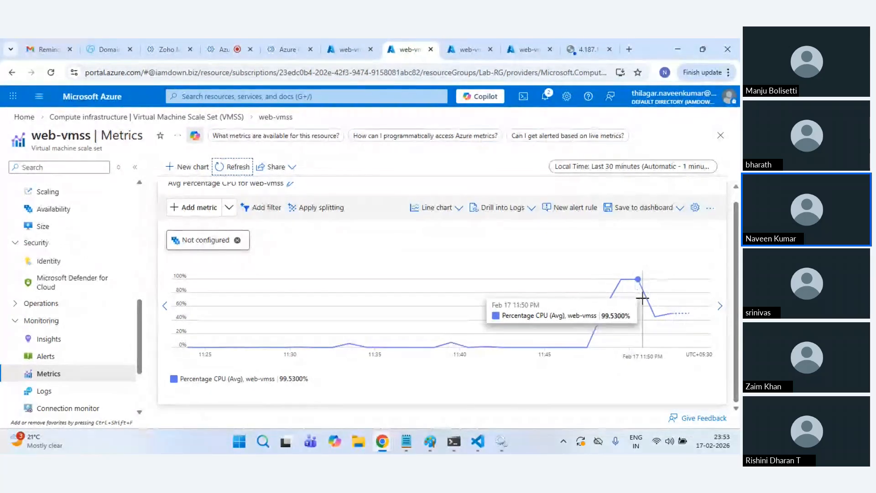
Step: Retry 4.187.159.208 past the insecure-site warning, then return to the portal home page
{"action": "left_click", "coordinate": [520, 49]}
{"action": "left_click", "coordinate": [587, 49]}
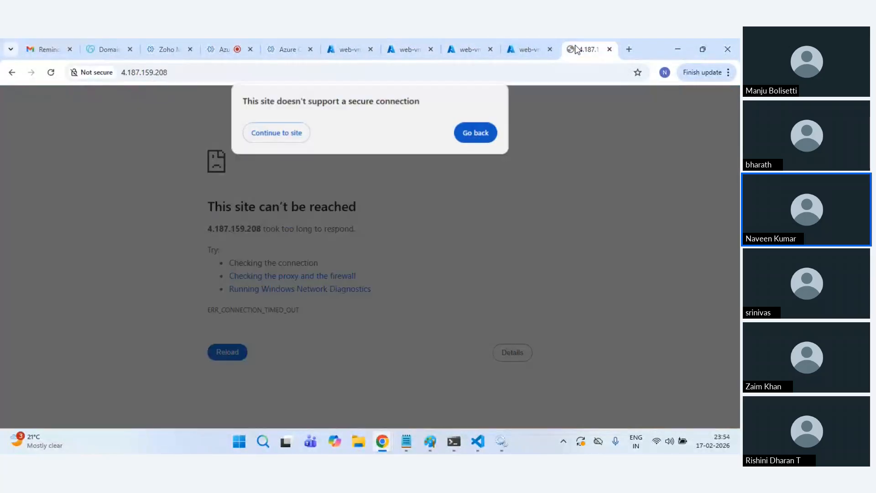
{"action": "left_click", "coordinate": [269, 133]}
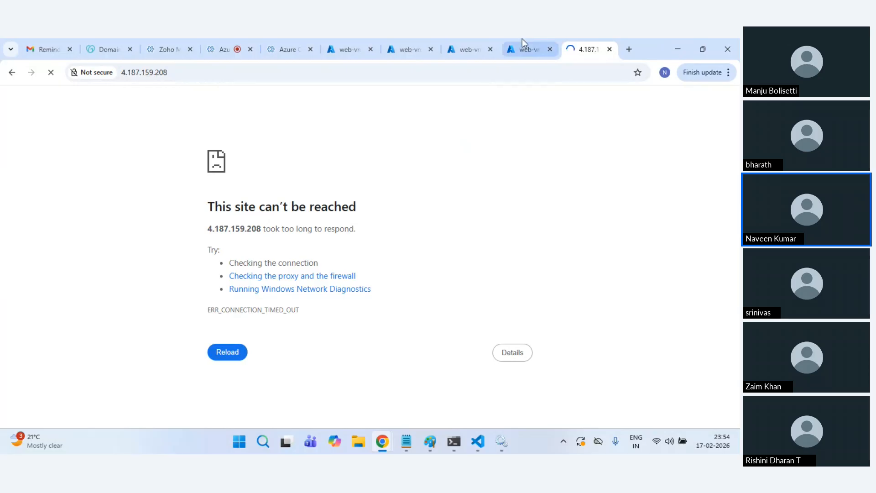
{"action": "left_click", "coordinate": [522, 49]}
{"action": "left_click", "coordinate": [25, 117]}
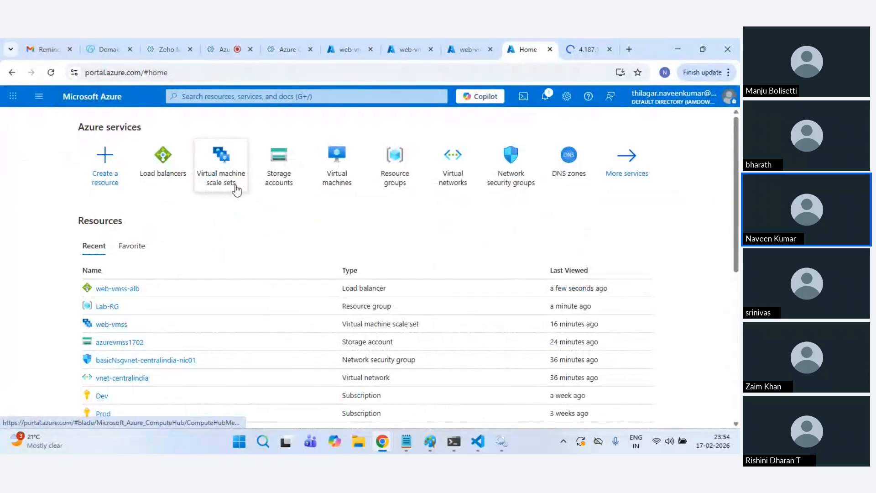
Step: Search 'nsg' and show basicNsgvnet-centralindia-nic01's inbound security rules, listing three defaults
{"action": "left_click", "coordinate": [338, 97]}
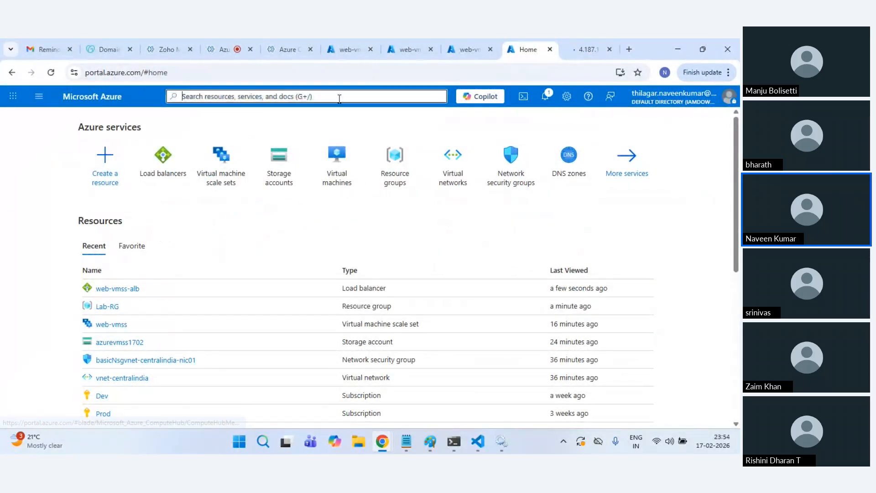
{"action": "type", "text": "nsg"}
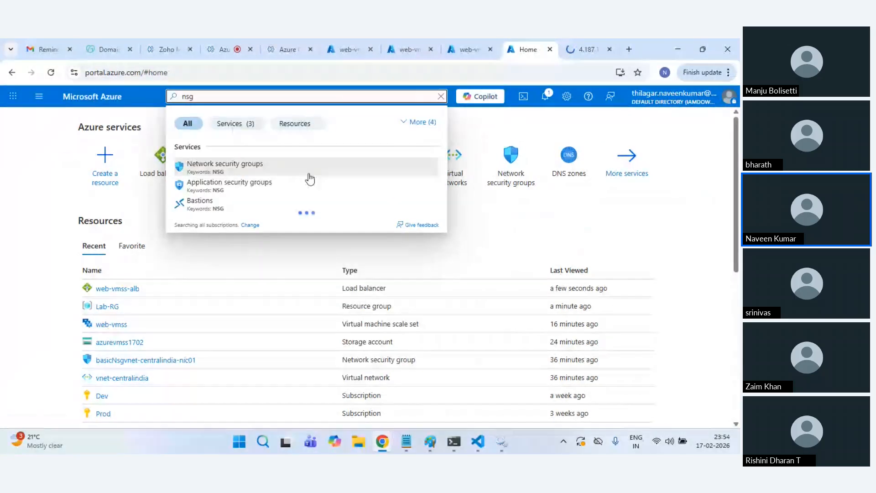
{"action": "left_click", "coordinate": [309, 181]}
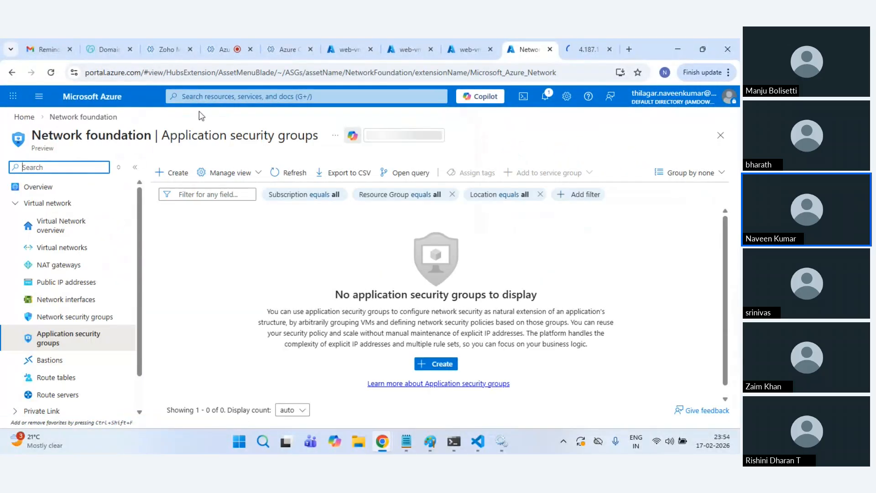
{"action": "left_click", "coordinate": [76, 320]}
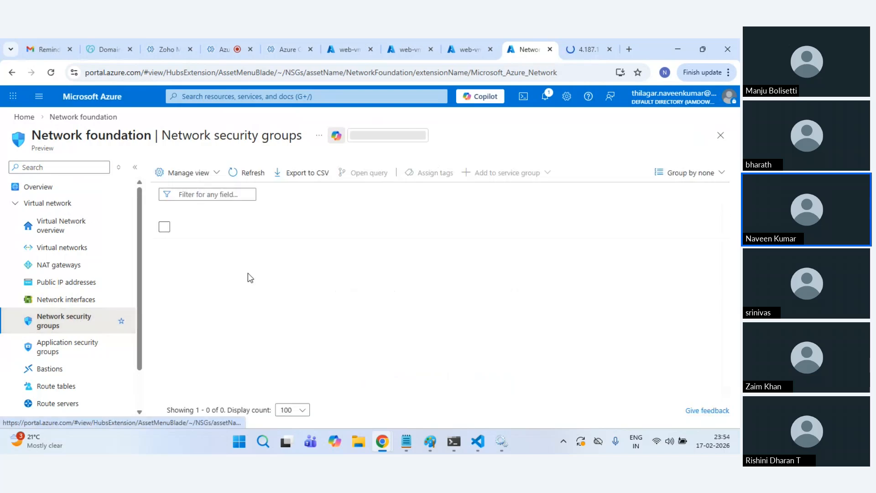
{"action": "left_click", "coordinate": [251, 247]}
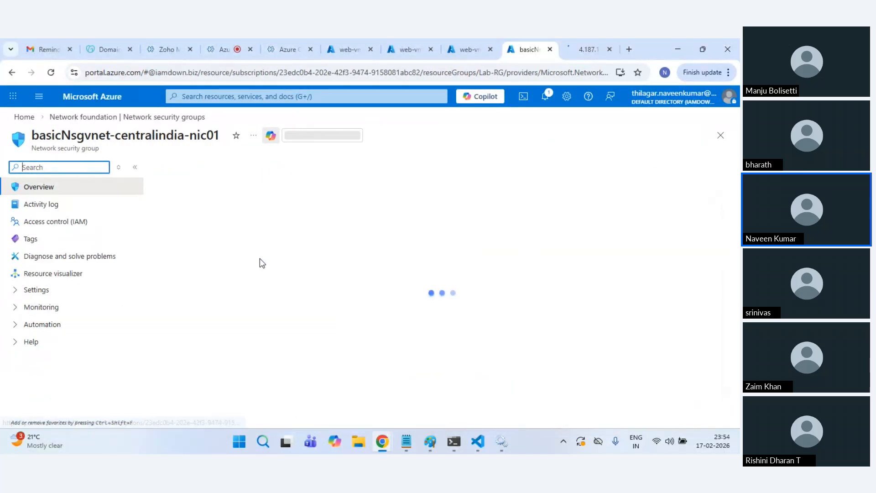
{"action": "scroll", "coordinate": [481, 288], "scroll_direction": "down", "scroll_amount": 1}
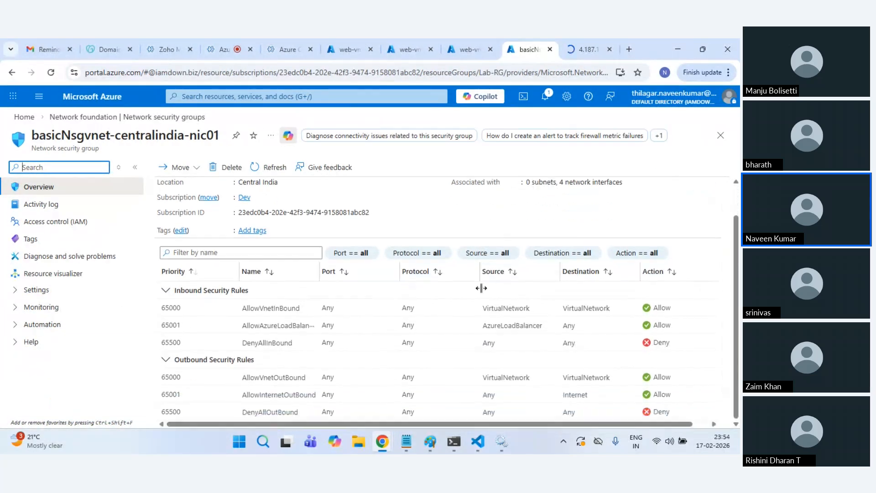
{"action": "left_click", "coordinate": [26, 290]}
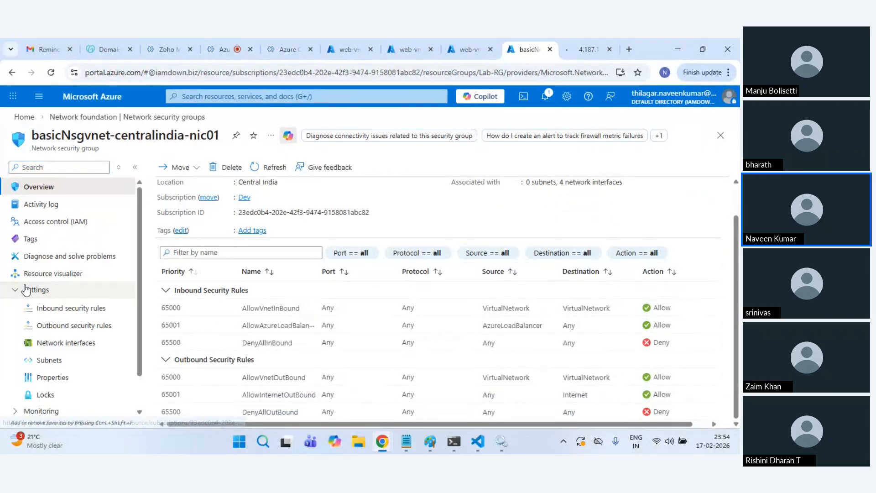
{"action": "left_click", "coordinate": [60, 308]}
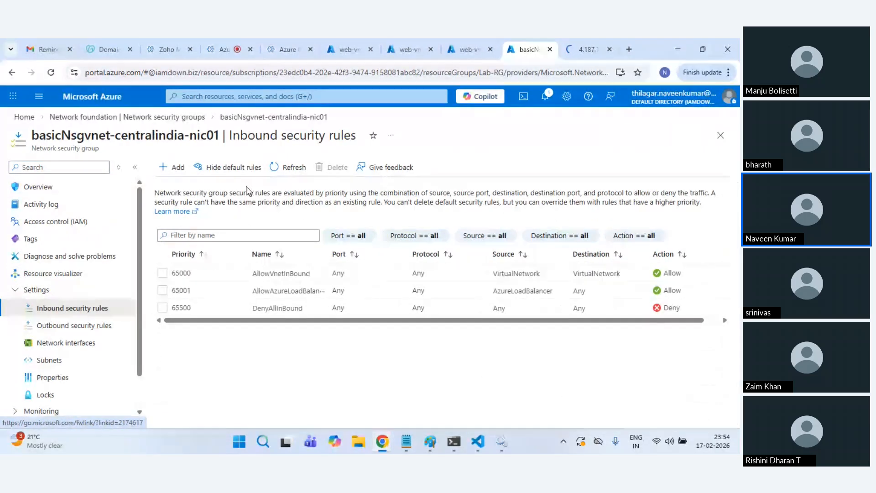
Step: Create inbound rule AllowHTTP with service HTTP (TCP 80) at priority 500
{"action": "left_click", "coordinate": [171, 167]}
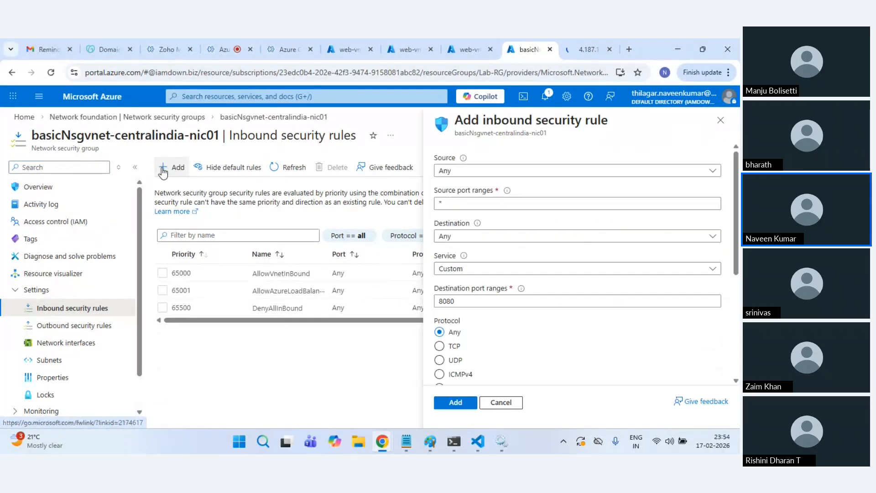
{"action": "left_click", "coordinate": [471, 270]}
{"action": "scroll", "coordinate": [463, 313], "scroll_direction": "up", "scroll_amount": 2}
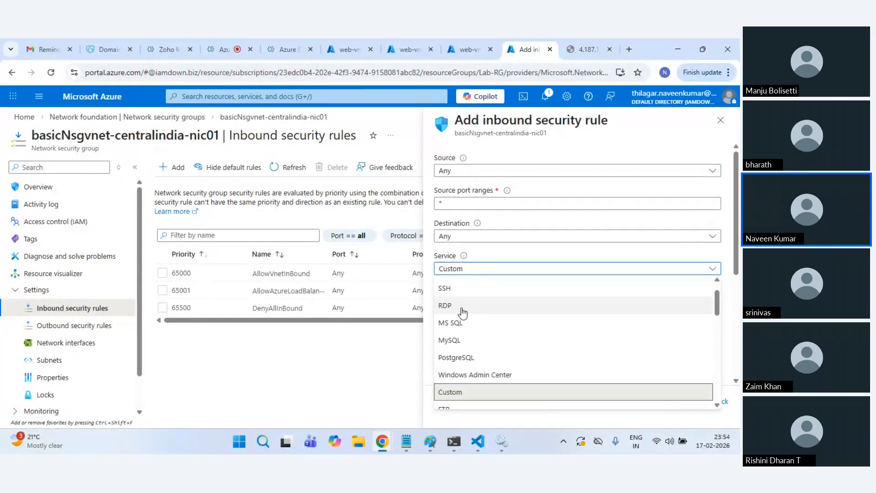
{"action": "scroll", "coordinate": [461, 325], "scroll_direction": "up", "scroll_amount": 2}
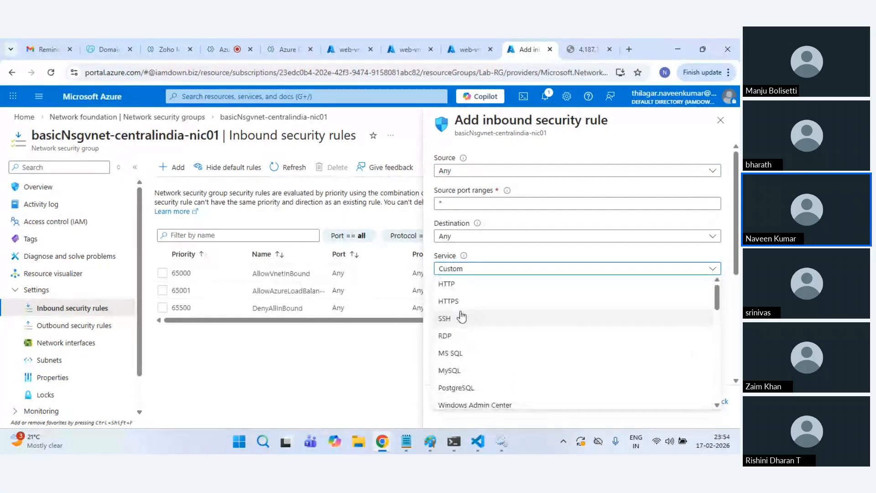
{"action": "left_click", "coordinate": [456, 288]}
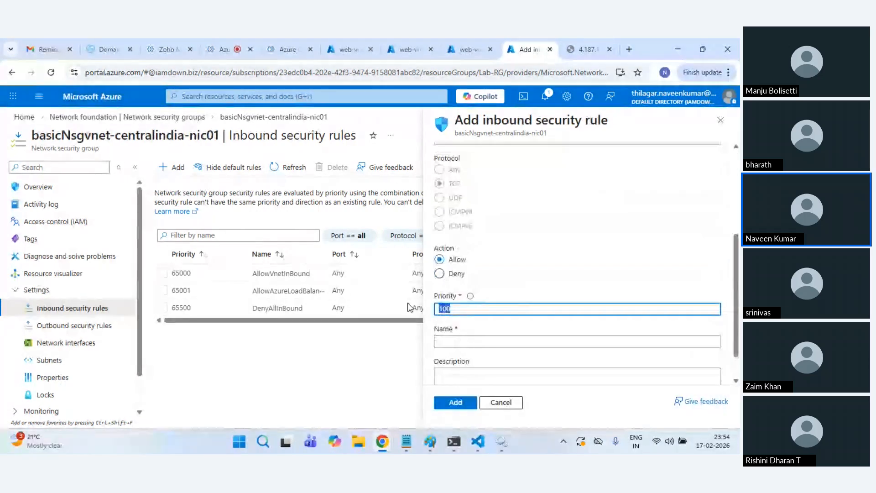
{"action": "type", "text": "500"}
{"action": "key", "text": "Tab"}
{"action": "type", "text": "All"}
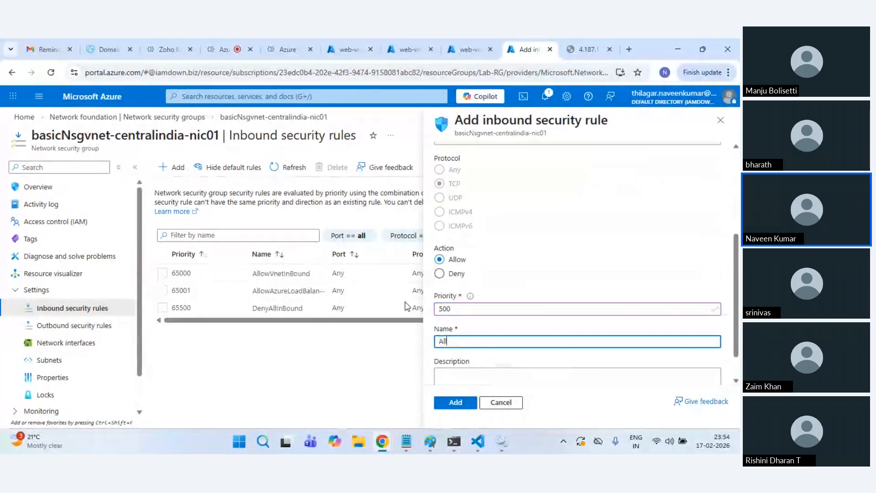
{"action": "type", "text": "owHTTP"}
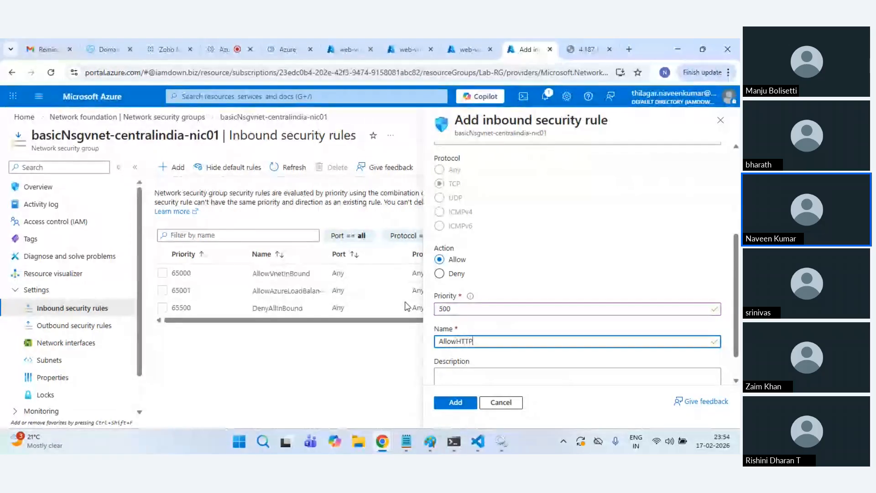
{"action": "left_click", "coordinate": [455, 402]}
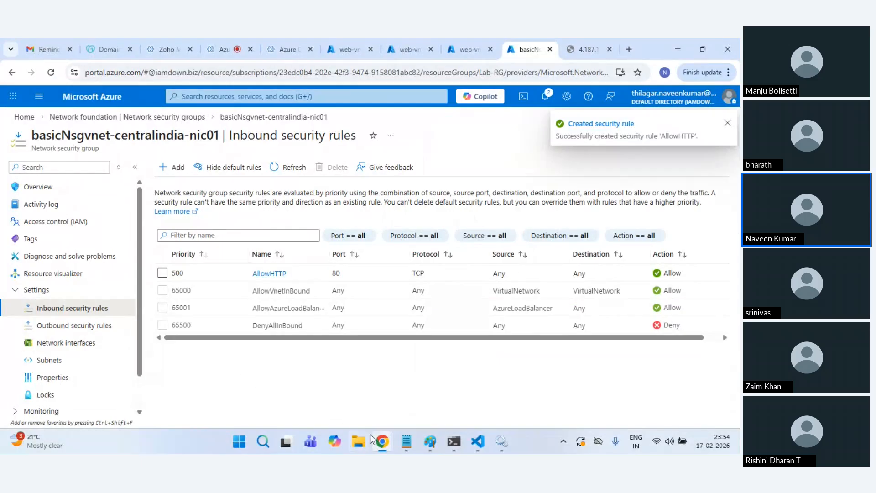
Step: Check the incognito 4.187.159.208 window, glance at portal notifications, and go to portal home
{"action": "mouse_move", "coordinate": [382, 442]}
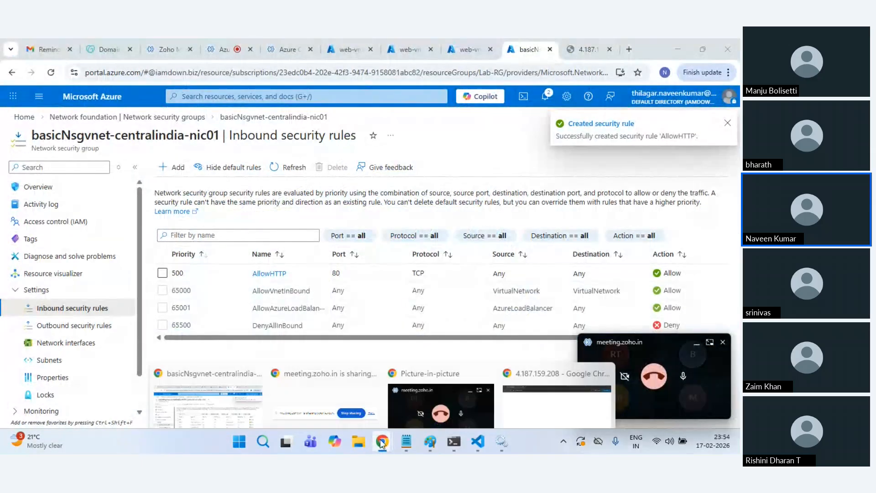
{"action": "left_click", "coordinate": [556, 388]}
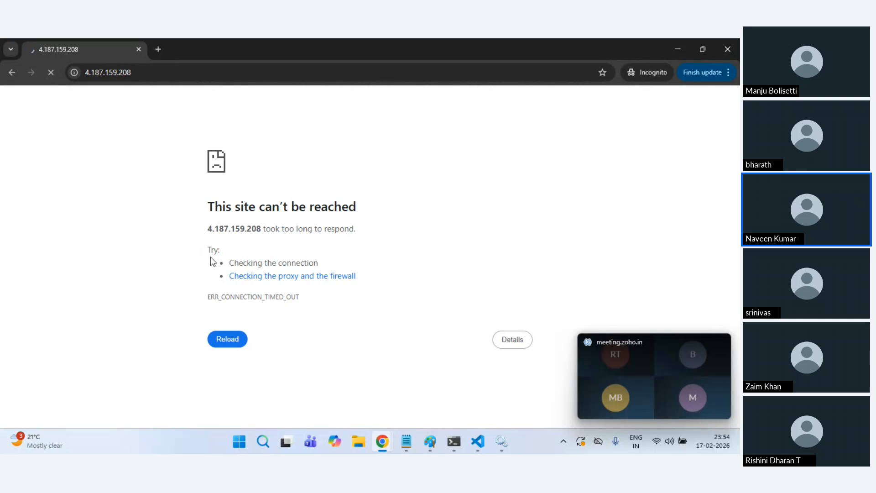
{"action": "key", "text": "alt+Tab"}
{"action": "key", "text": "alt+Tab"}
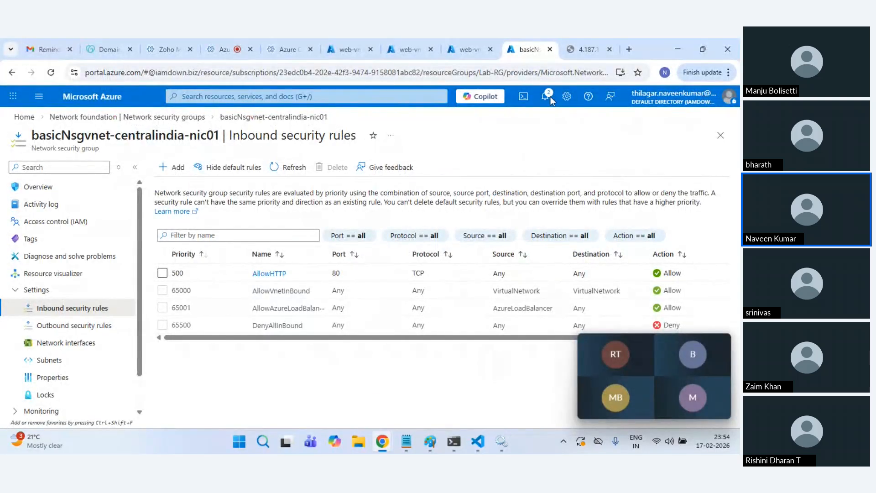
{"action": "left_click", "coordinate": [546, 96]}
{"action": "left_click", "coordinate": [545, 96]}
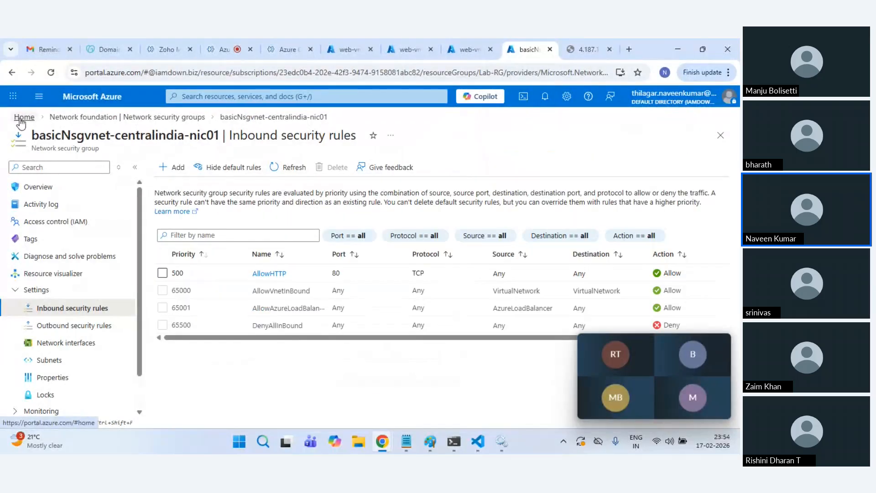
{"action": "left_click", "coordinate": [106, 104]}
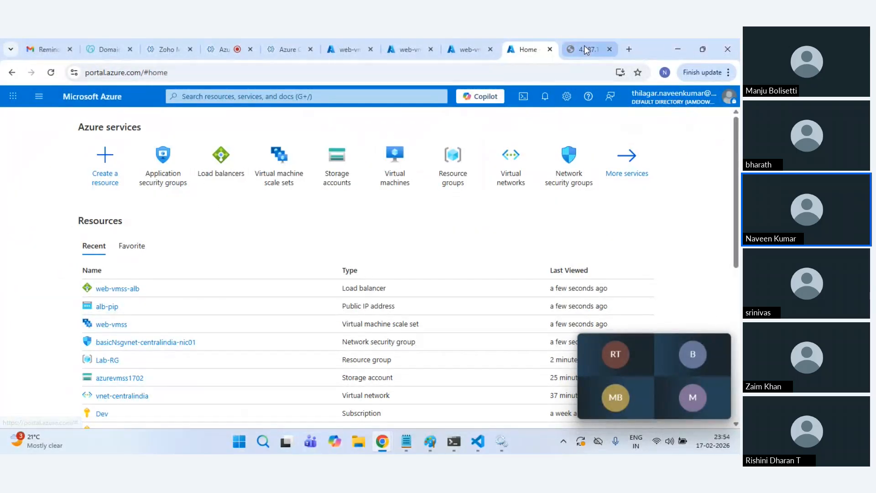
Step: Retry 4.187.159.208 in incognito, stop the stalled load, and return to the portal home tab
{"action": "left_click", "coordinate": [586, 49]}
{"action": "key", "text": "alt+Tab"}
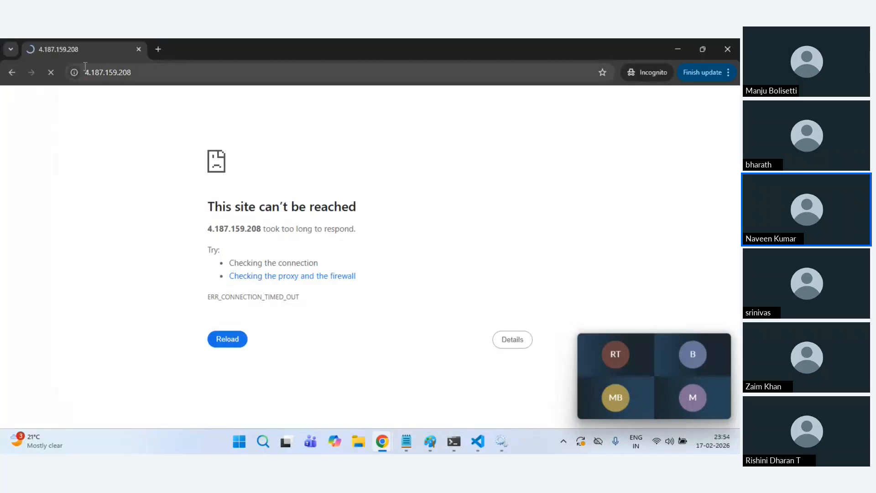
{"action": "left_click", "coordinate": [49, 76]}
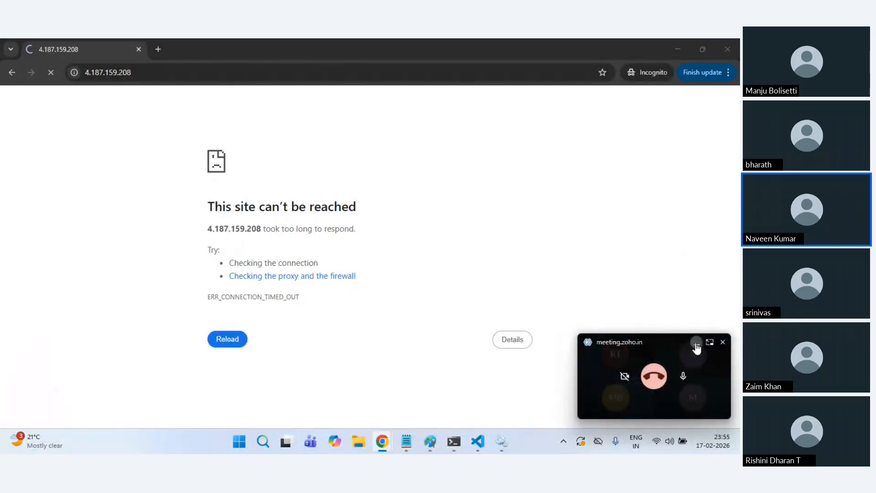
{"action": "left_click", "coordinate": [693, 342]}
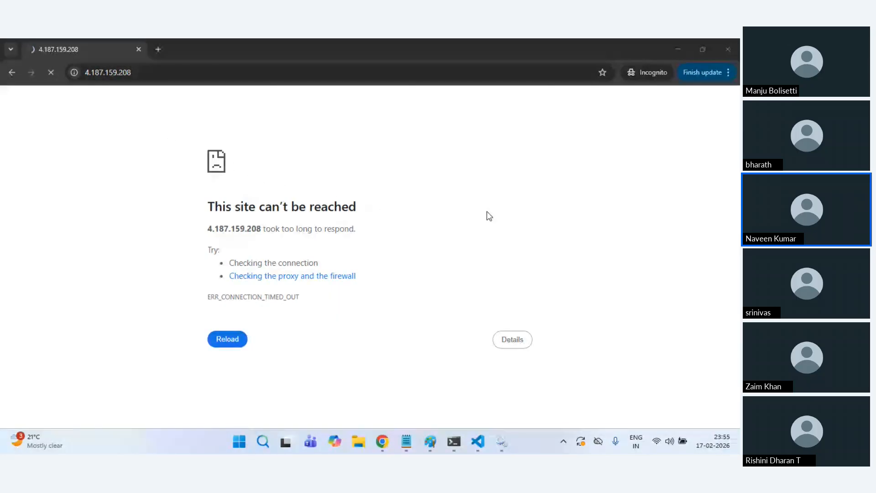
{"action": "key", "text": "alt+Tab"}
{"action": "key", "text": "alt+Tab"}
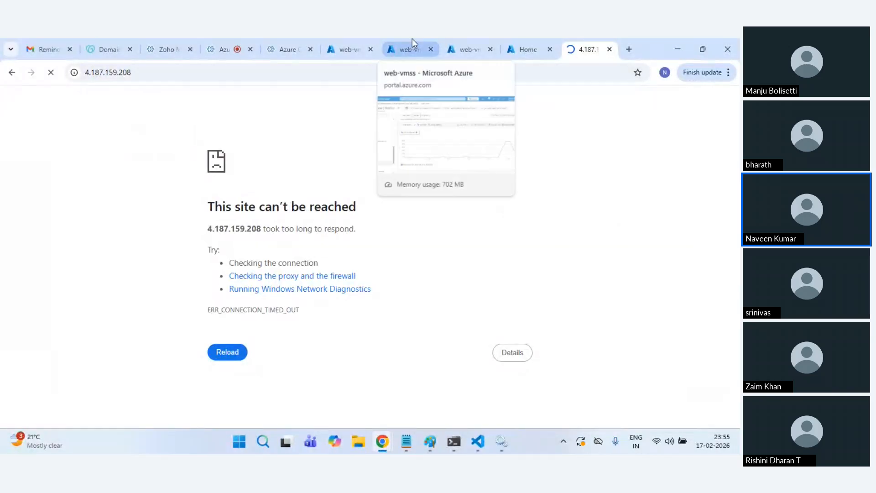
{"action": "left_click", "coordinate": [412, 41]}
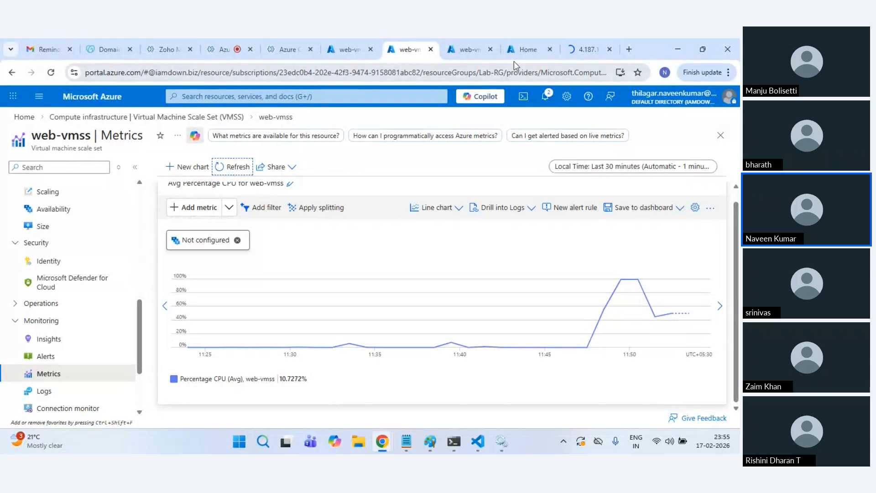
{"action": "left_click", "coordinate": [469, 42]}
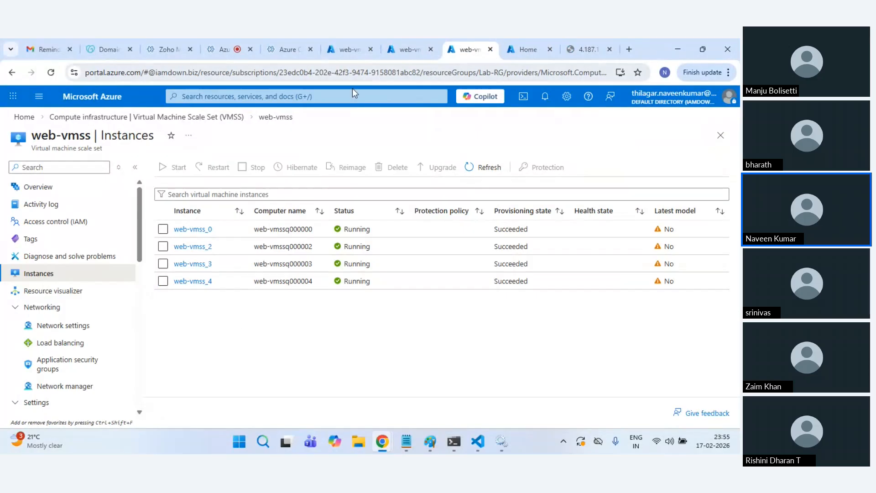
{"action": "left_click", "coordinate": [530, 47]}
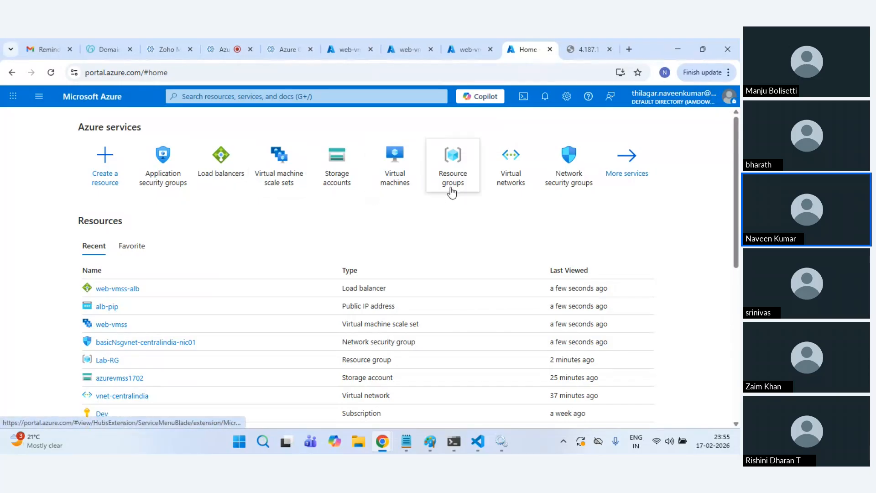
Step: Go to web-vmss-alb's empty Outbound rules list and start adding a new outbound rule
{"action": "left_click", "coordinate": [223, 185]}
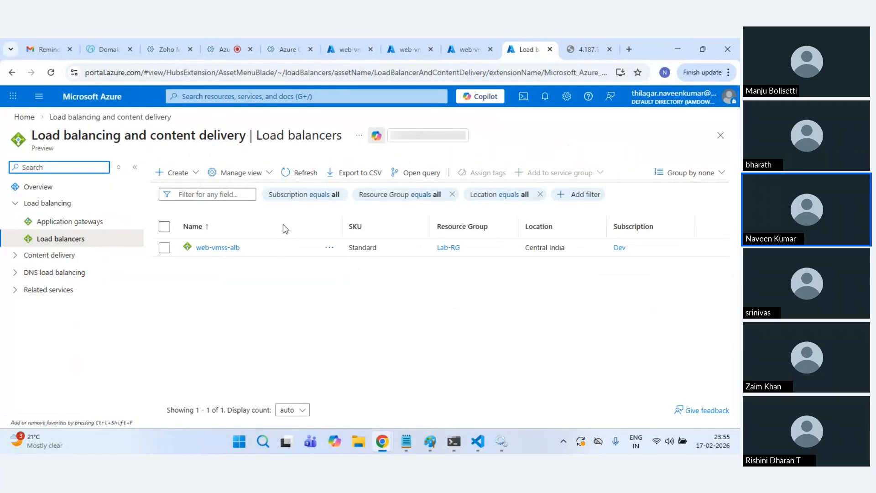
{"action": "left_click", "coordinate": [216, 249]}
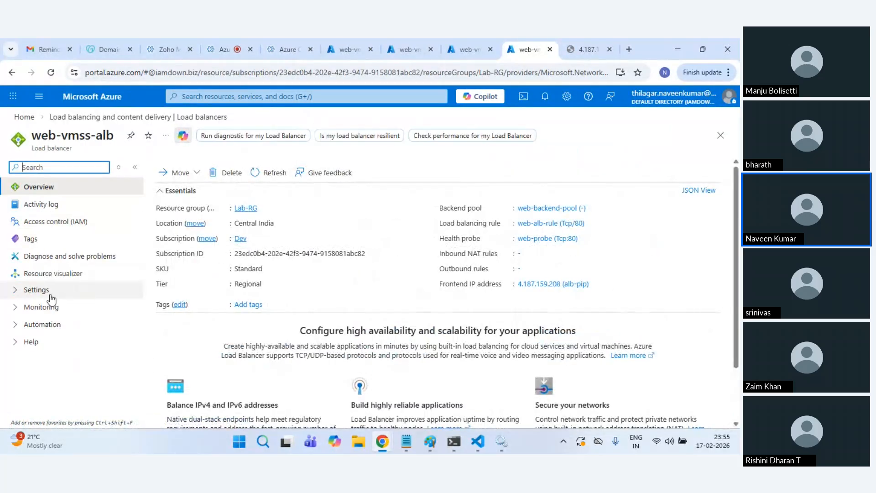
{"action": "left_click", "coordinate": [71, 290]}
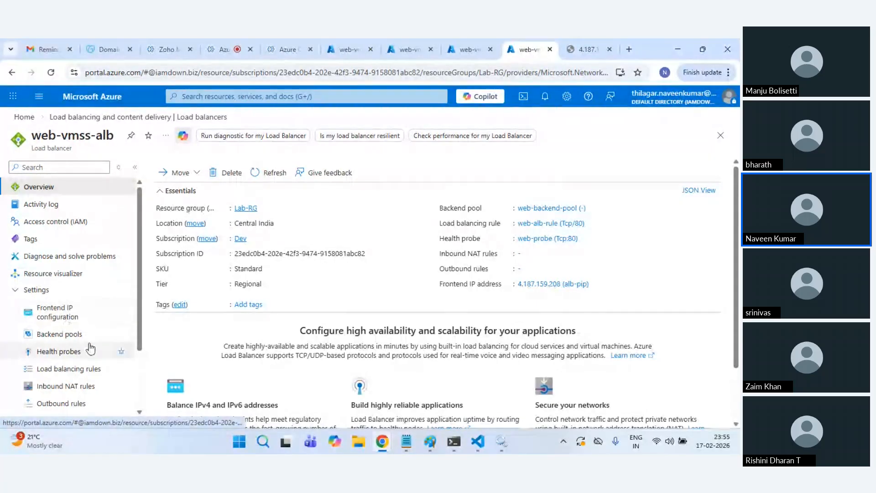
{"action": "left_click", "coordinate": [79, 403]}
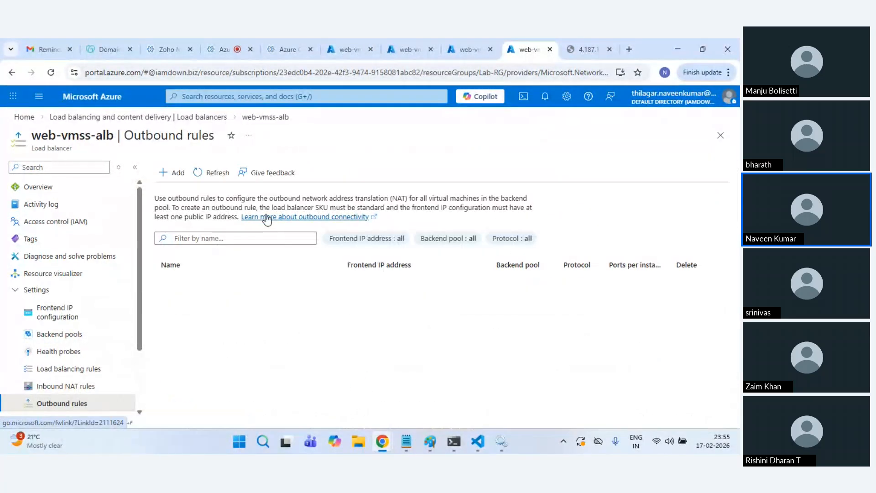
{"action": "left_click", "coordinate": [175, 172]}
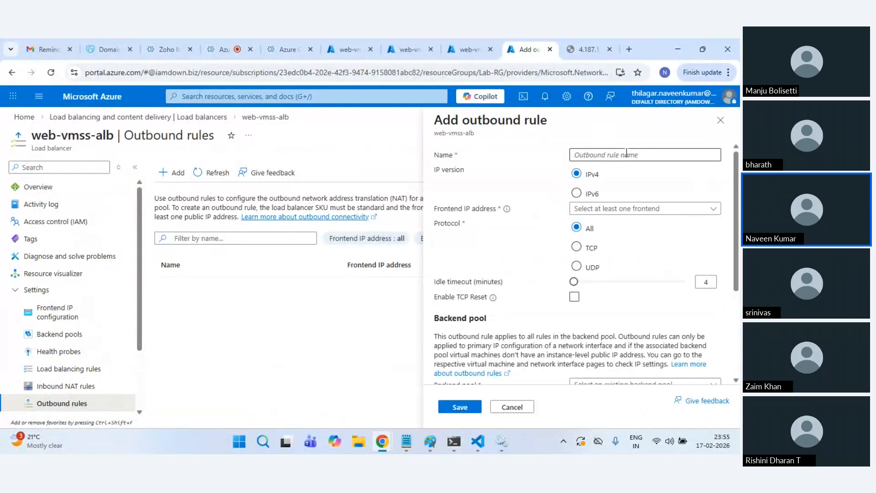
Step: Name the outbound rule web-outbound and choose frontend IP fe-alb-ip-config
{"action": "left_click", "coordinate": [626, 154]}
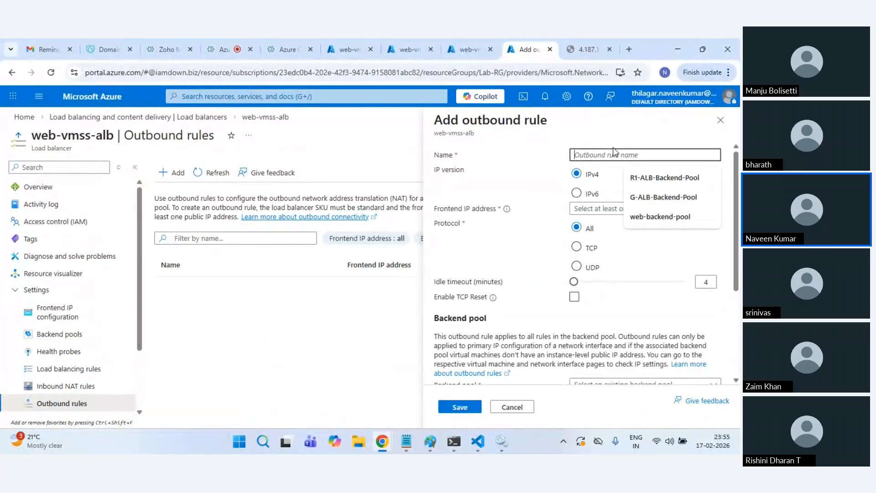
{"action": "type", "text": "web"}
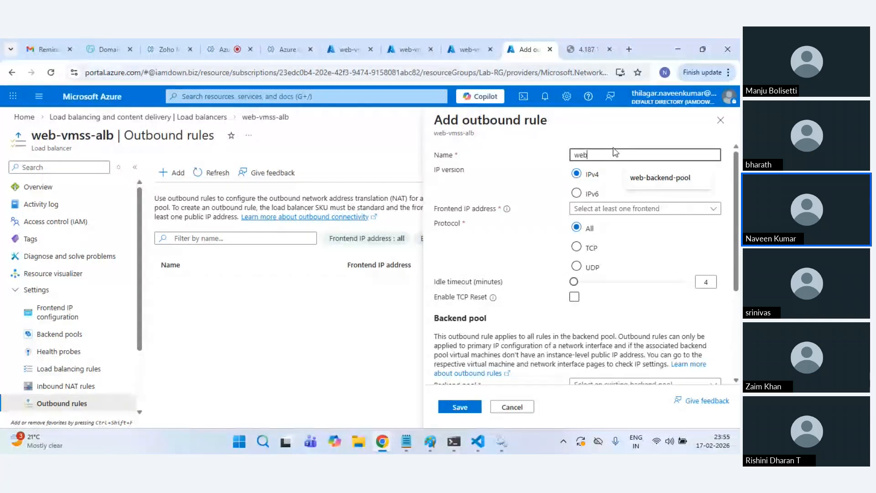
{"action": "type", "text": "-outbou"}
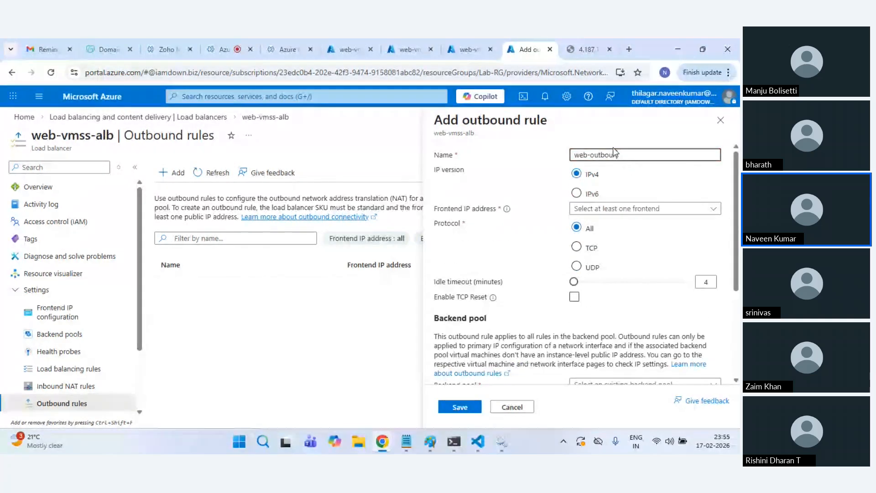
{"action": "type", "text": "nd"}
{"action": "left_click", "coordinate": [595, 209]}
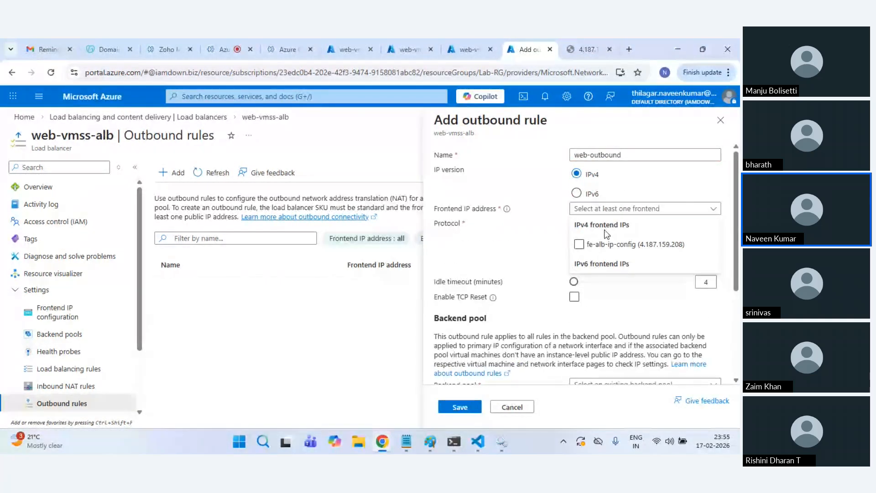
{"action": "left_click", "coordinate": [609, 245]}
{"action": "left_click", "coordinate": [526, 266]}
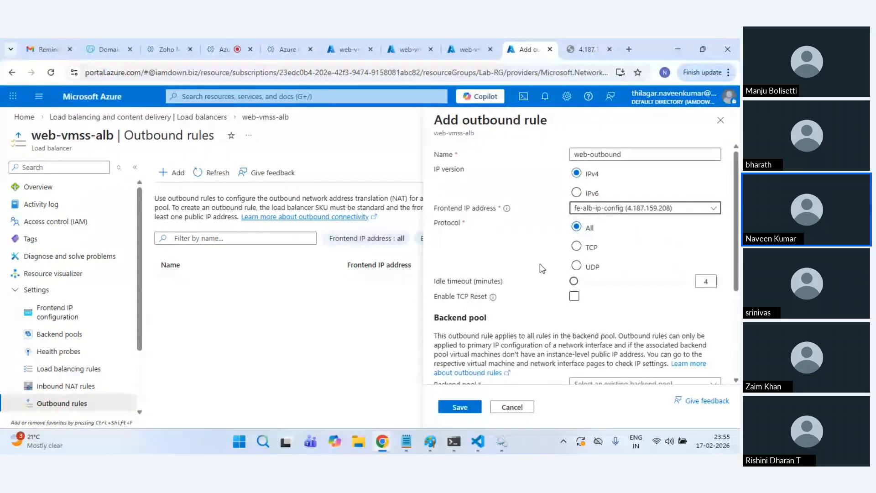
Step: Use web-backend-pool, allocate ports by maximum 10 backend instances, and save the rule
{"action": "scroll", "coordinate": [541, 265], "scroll_direction": "down", "scroll_amount": 3}
{"action": "left_click", "coordinate": [611, 239]}
{"action": "left_click", "coordinate": [616, 275]}
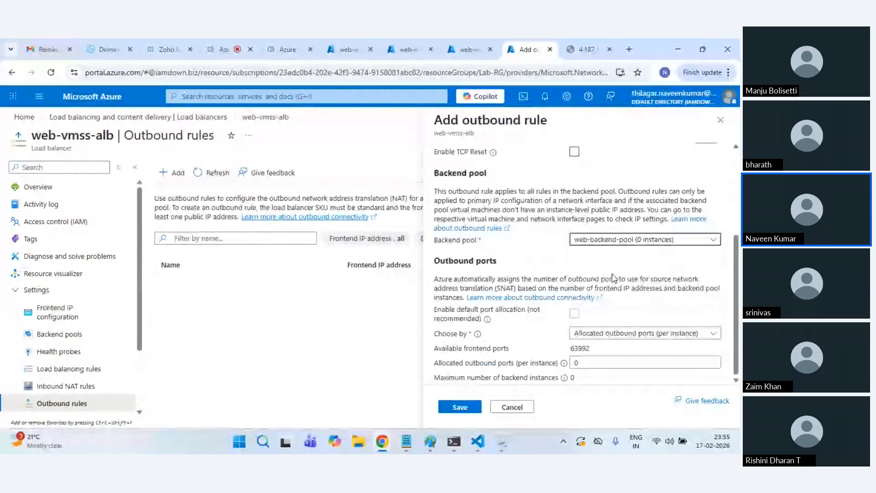
{"action": "left_click", "coordinate": [625, 333]}
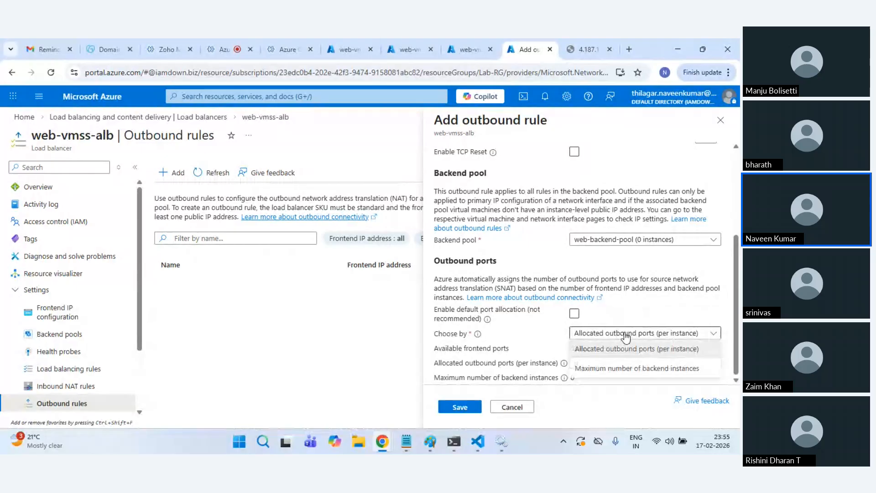
{"action": "left_click", "coordinate": [637, 368]}
{"action": "double_click", "coordinate": [600, 376]}
{"action": "type", "text": "10"}
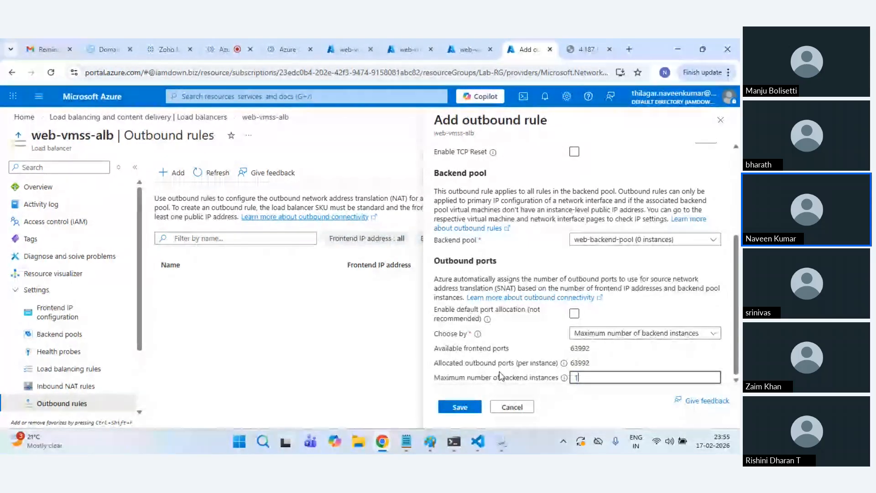
{"action": "left_click", "coordinate": [462, 403]}
Step: Check 4.187.159.208 in its tab and incognito window, then return to the Add outbound rule page
{"action": "left_click", "coordinate": [589, 49]}
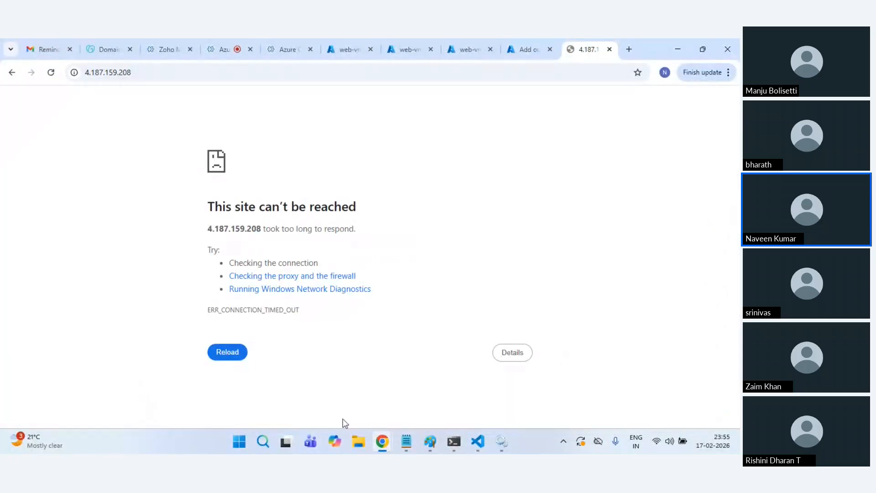
{"action": "mouse_move", "coordinate": [388, 445]}
{"action": "left_click", "coordinate": [499, 402]}
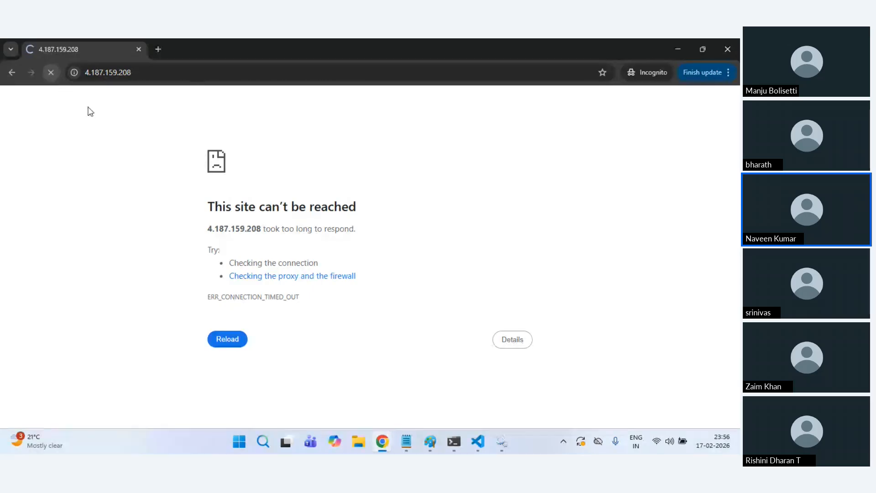
{"action": "key", "text": "alt+Tab"}
{"action": "left_click", "coordinate": [527, 38]}
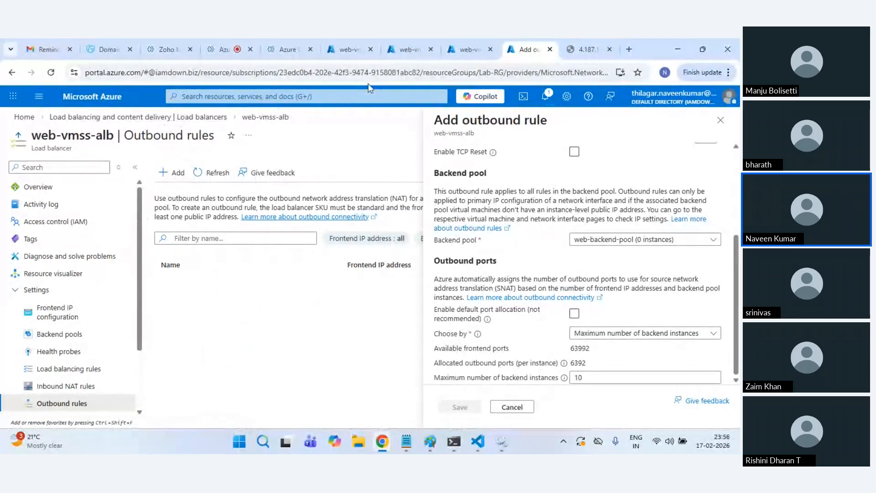
Step: Refresh the web-vmss instance list and confirm web-outbound appears under Outbound rules
{"action": "left_click", "coordinate": [415, 40]}
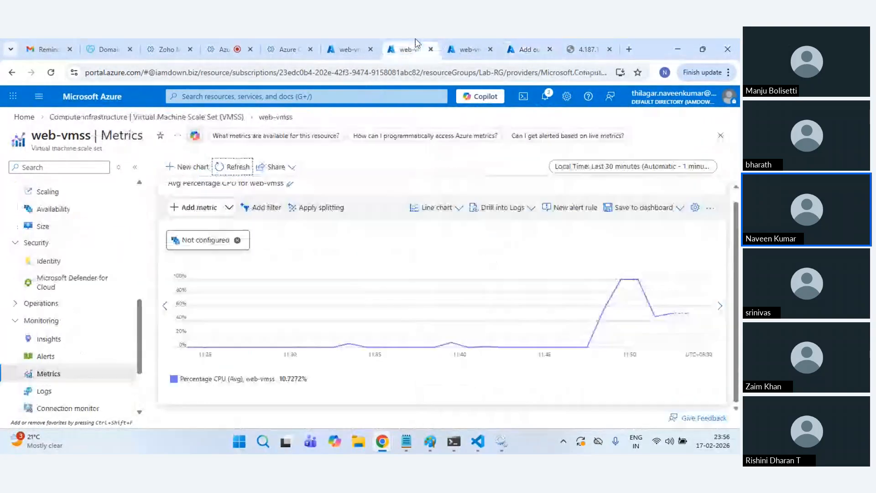
{"action": "left_click", "coordinate": [465, 49]}
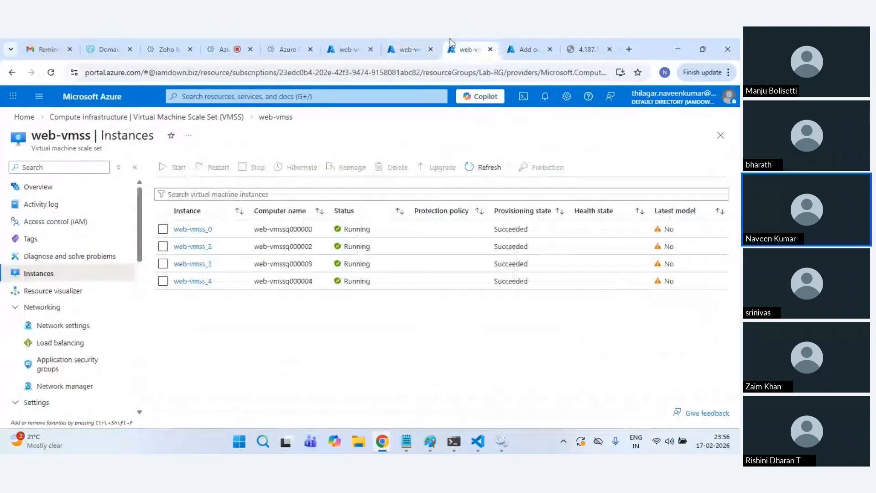
{"action": "left_click", "coordinate": [490, 169]}
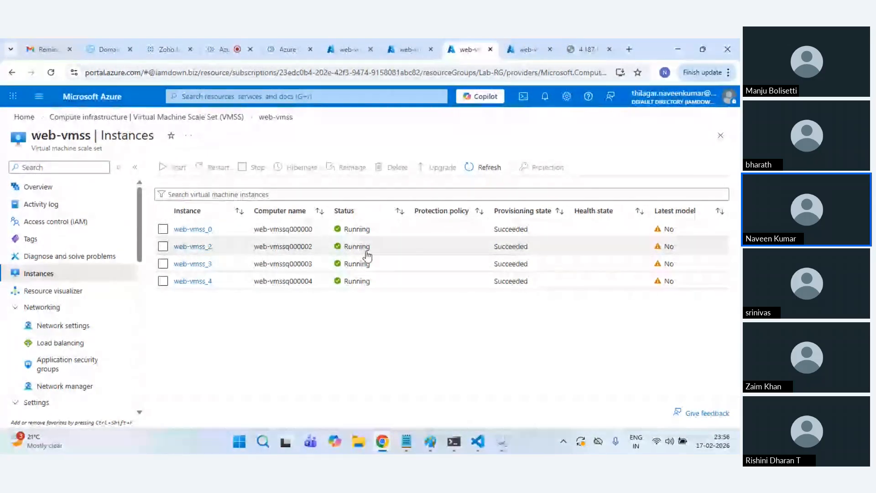
{"action": "left_click", "coordinate": [528, 46]}
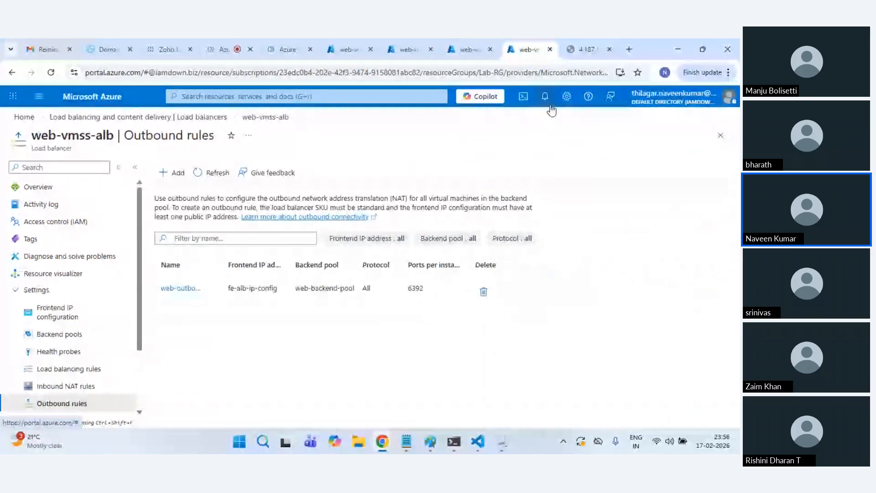
{"action": "left_click", "coordinate": [24, 117]}
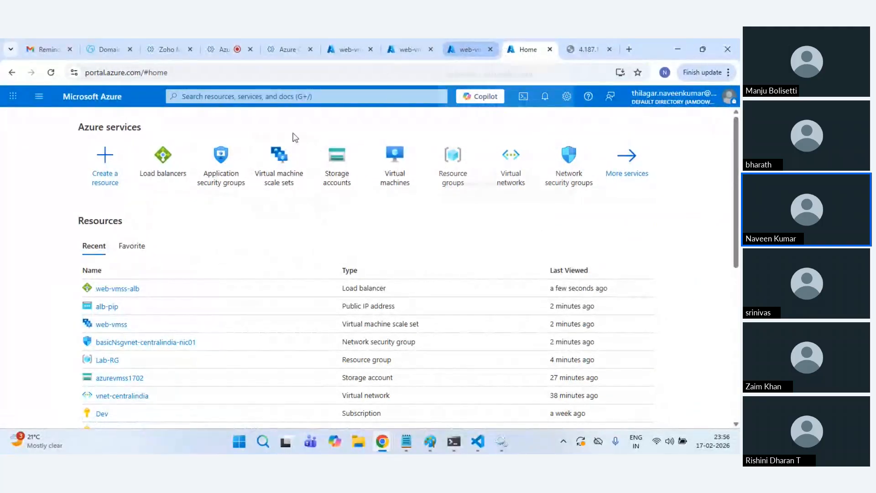
Step: Browse the web-vmss scale set's instances and inspect web-vmss_2's details
{"action": "left_click", "coordinate": [277, 157]}
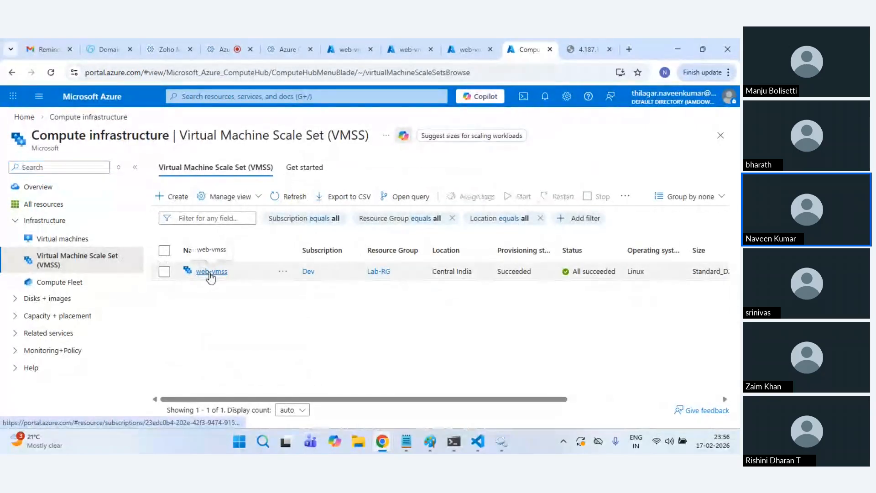
{"action": "left_click", "coordinate": [210, 272]}
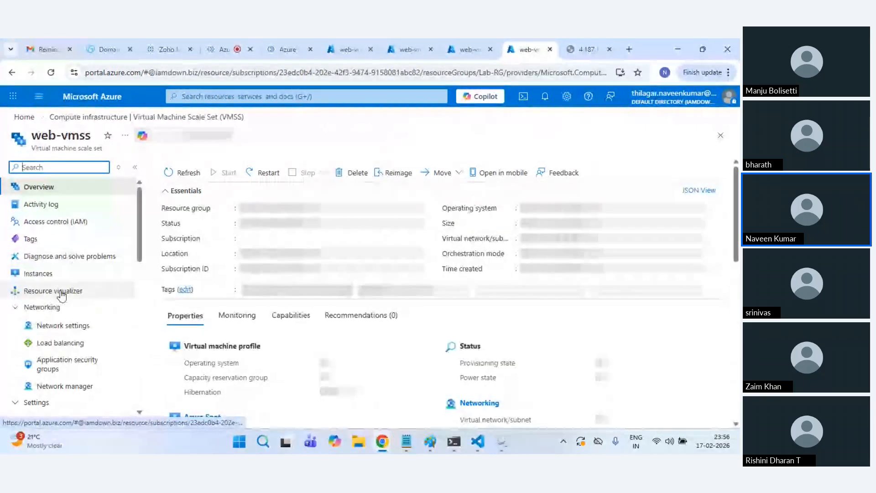
{"action": "left_click", "coordinate": [39, 274]}
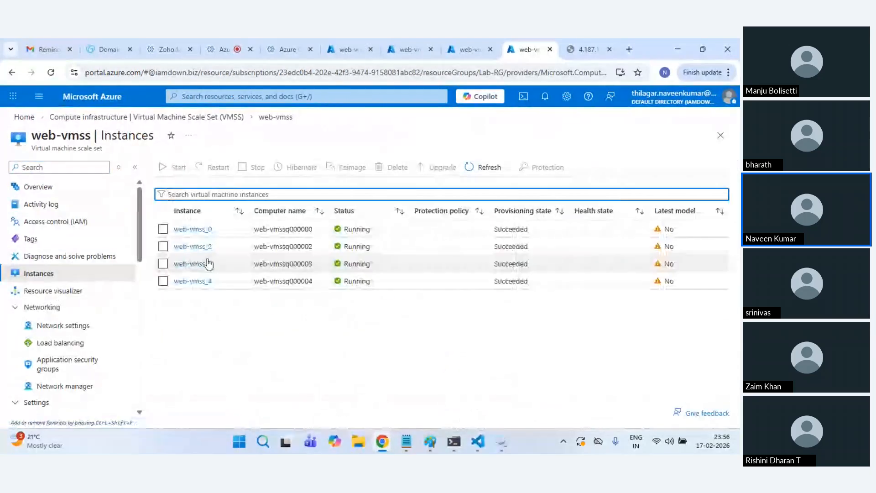
{"action": "left_click", "coordinate": [205, 252]}
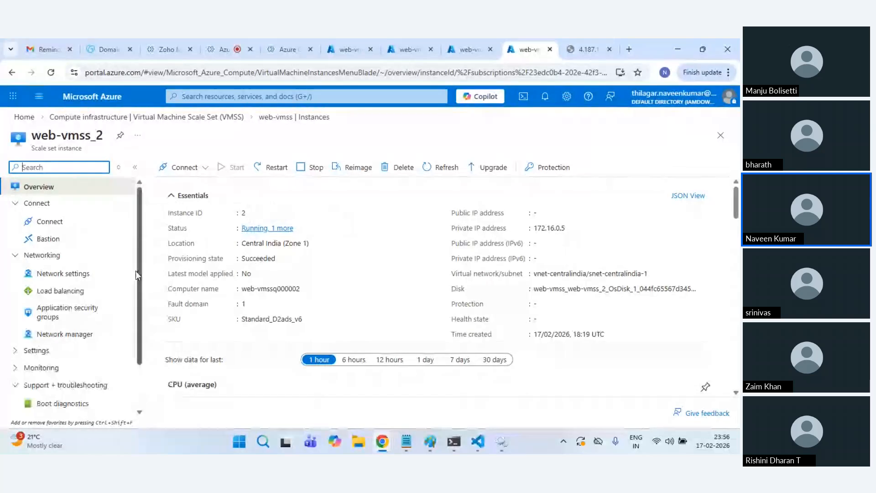
{"action": "left_click", "coordinate": [210, 118]}
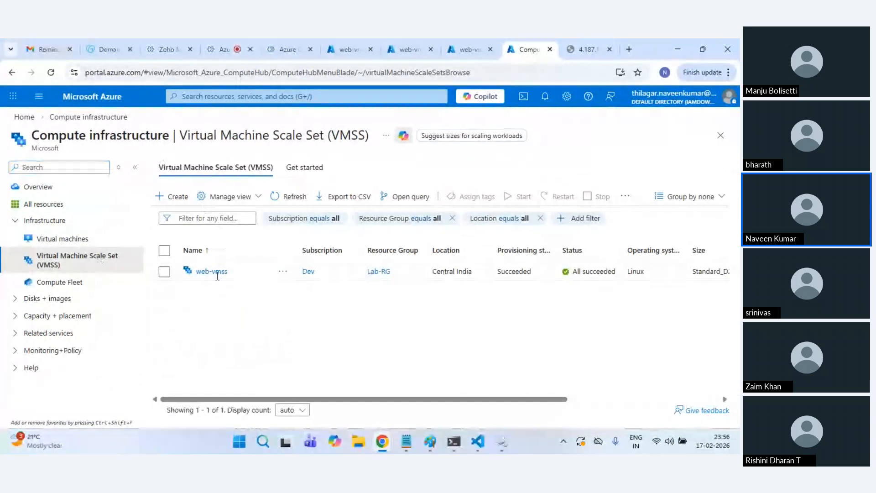
{"action": "left_click", "coordinate": [216, 273]}
Step: Retry 4.187.159.208 in the incognito window, still timing out, and return to Azure
{"action": "mouse_move", "coordinate": [382, 441]}
{"action": "left_click", "coordinate": [494, 393]}
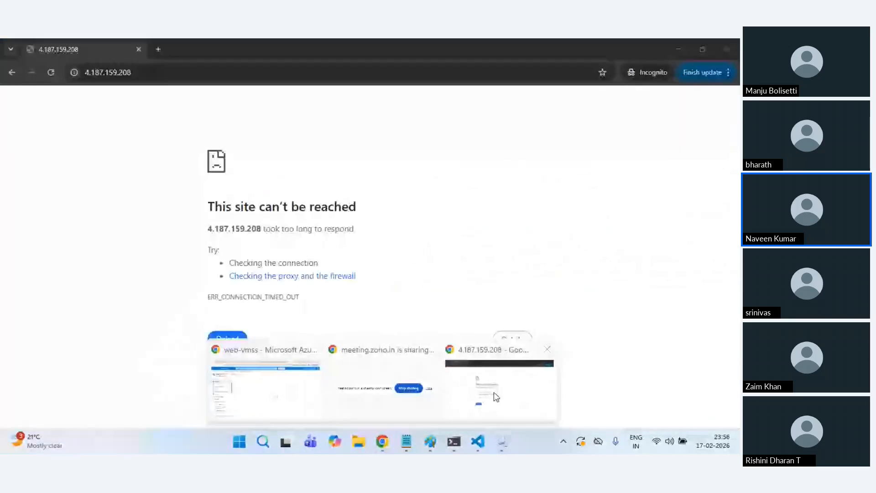
{"action": "left_click", "coordinate": [53, 73]}
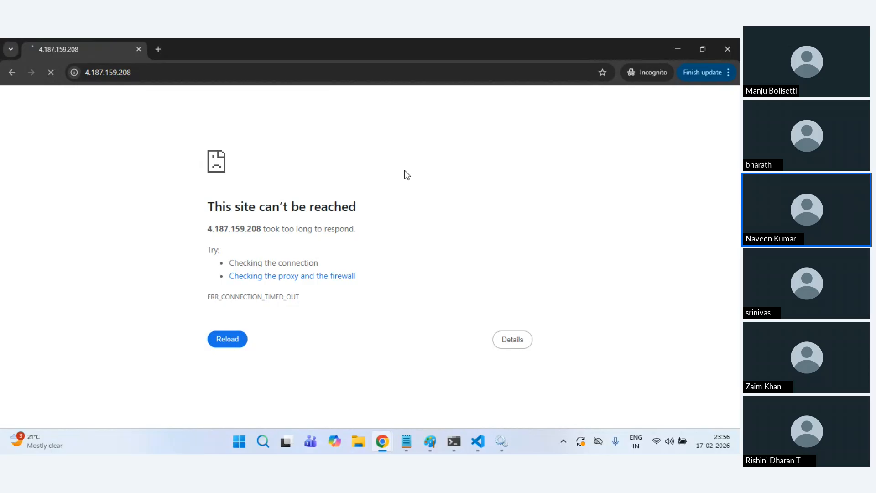
{"action": "key", "text": "alt+Tab"}
Step: Review web-vmss-alb's health probes and backend pools, where web-backend-pool shows an upgrade warning
{"action": "left_click", "coordinate": [85, 104]}
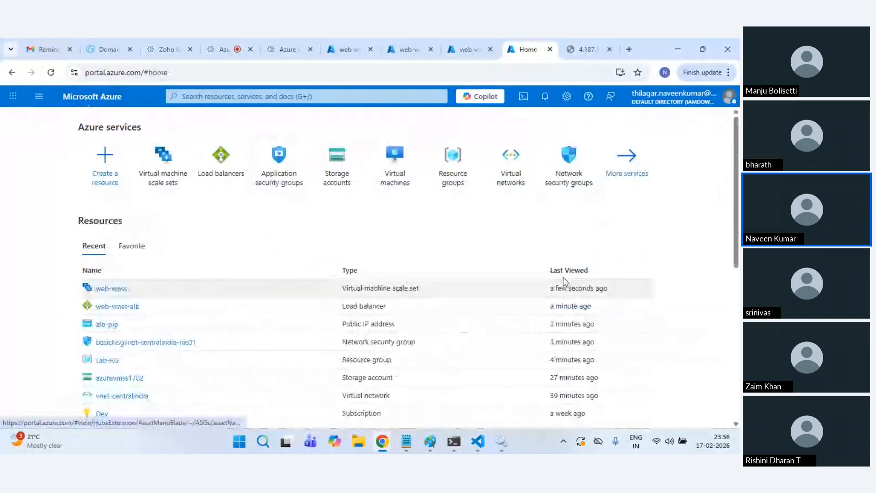
{"action": "left_click", "coordinate": [242, 173]}
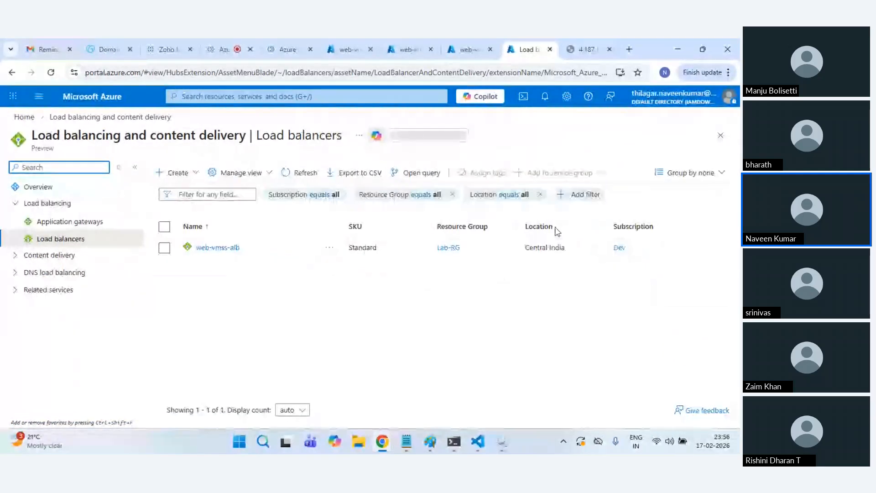
{"action": "left_click", "coordinate": [232, 249]}
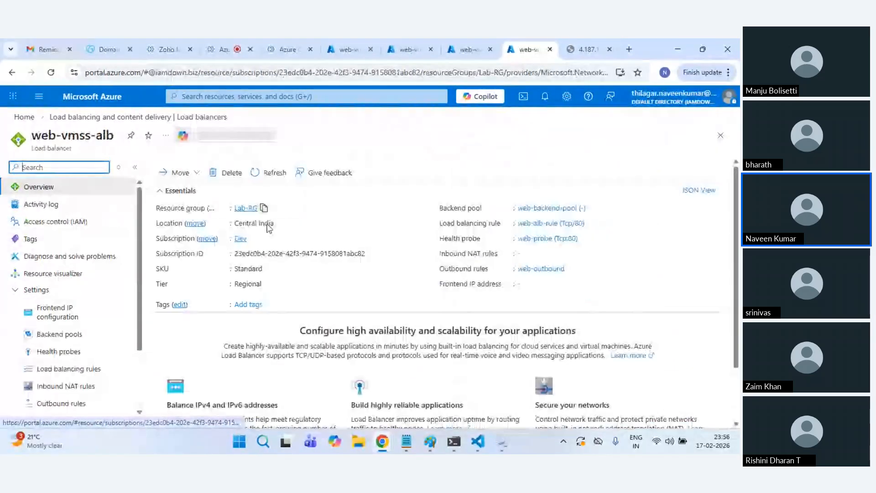
{"action": "left_click", "coordinate": [64, 350]}
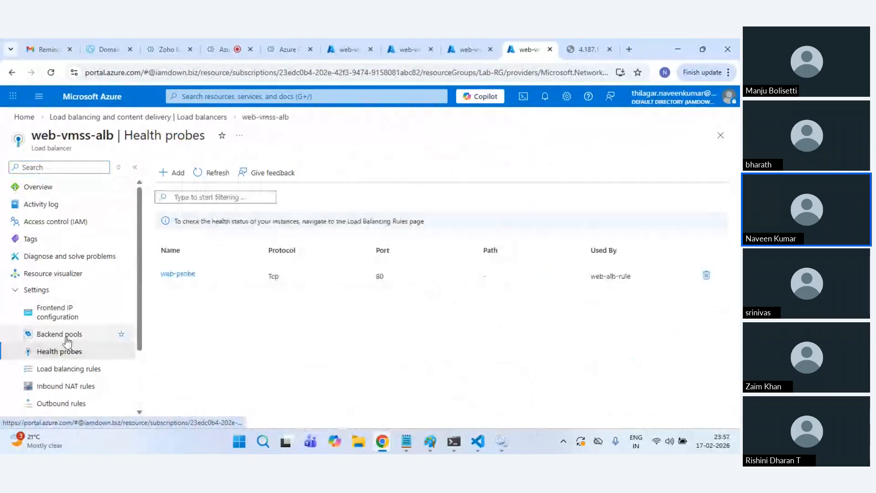
{"action": "left_click", "coordinate": [67, 338]}
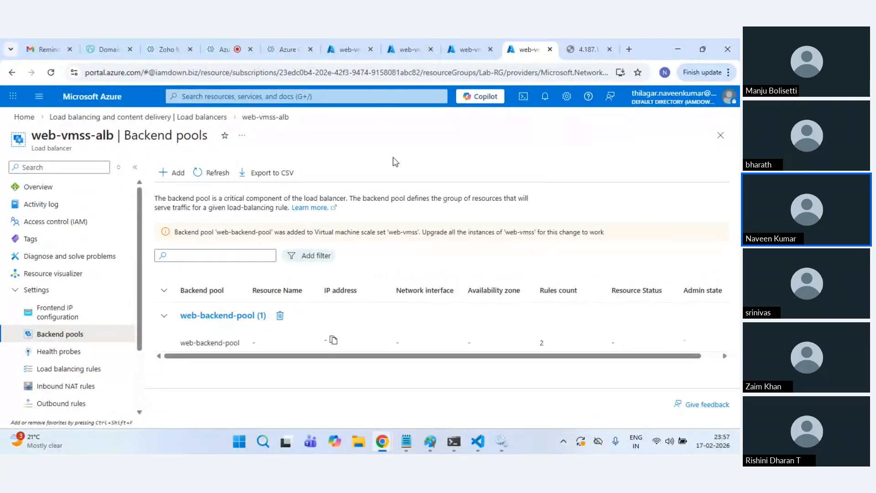
{"action": "left_click", "coordinate": [336, 39]}
{"action": "left_click", "coordinate": [406, 39]}
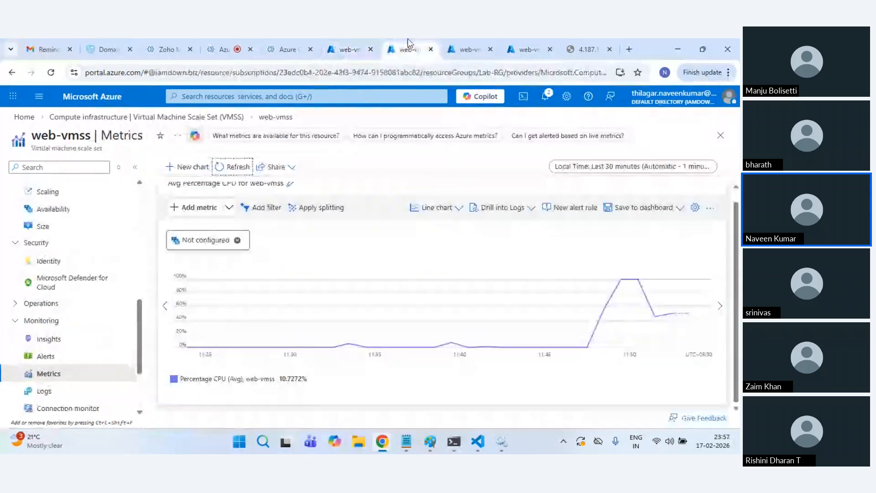
{"action": "left_click", "coordinate": [544, 40]}
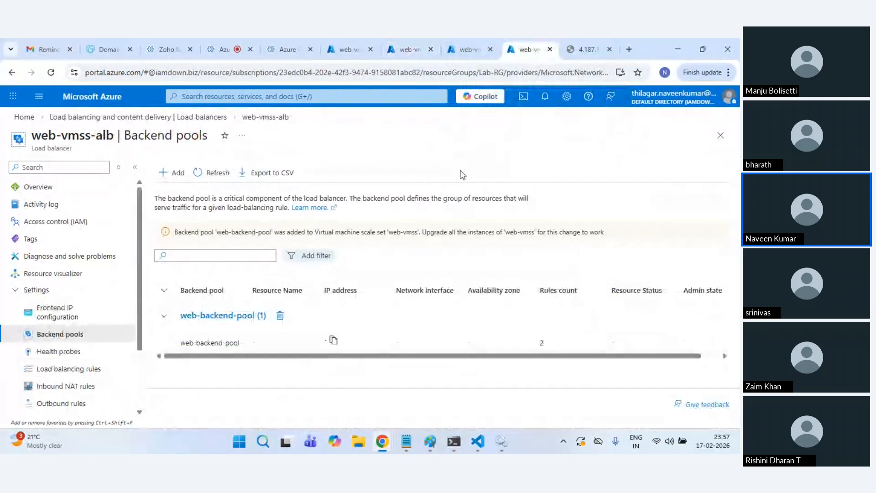
Step: Select web-vmss_0, _2, _3 and _4 and upgrade them to the latest model
{"action": "left_click", "coordinate": [479, 40]}
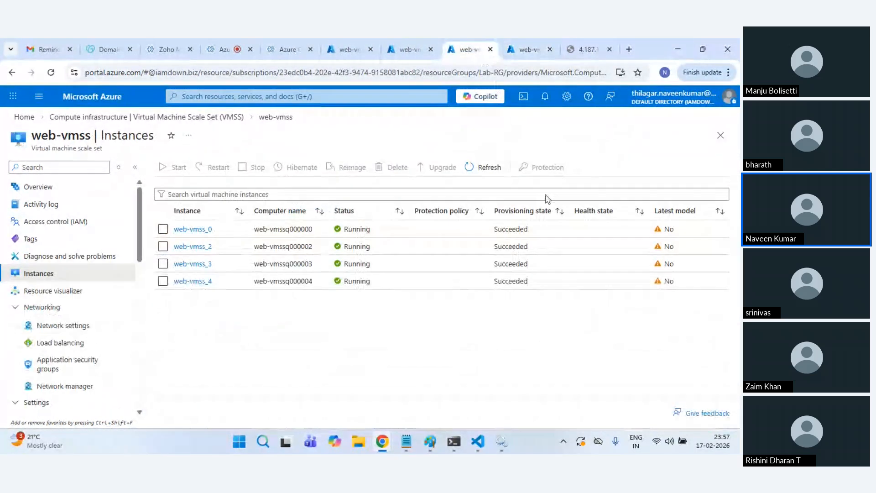
{"action": "left_click", "coordinate": [163, 229]}
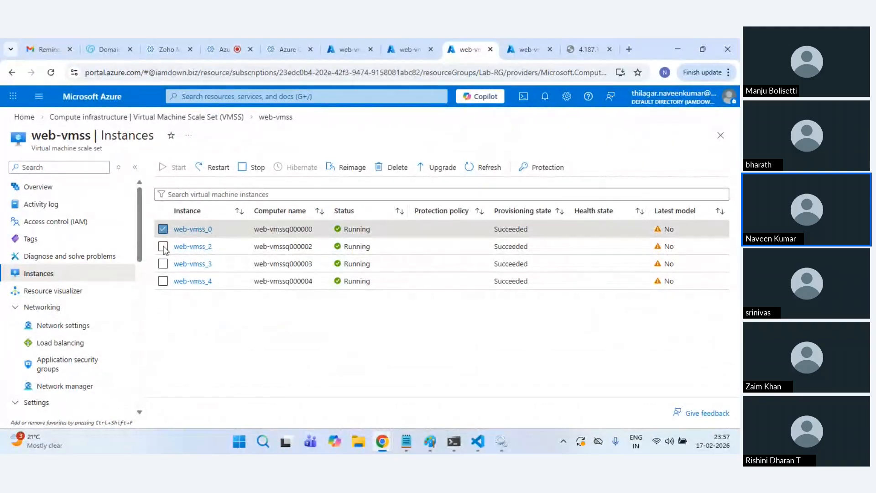
{"action": "left_click", "coordinate": [163, 246]}
{"action": "left_click", "coordinate": [163, 263]}
{"action": "left_click", "coordinate": [163, 281]}
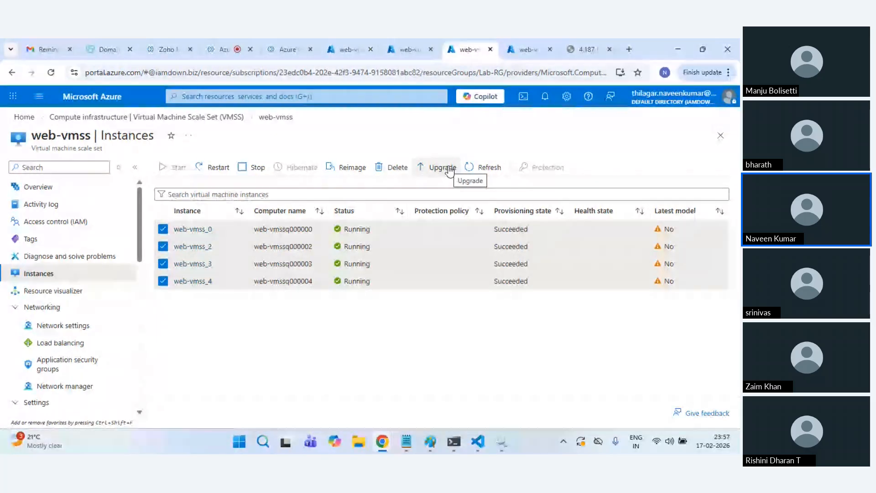
{"action": "left_click", "coordinate": [441, 167]}
{"action": "left_click", "coordinate": [177, 237]}
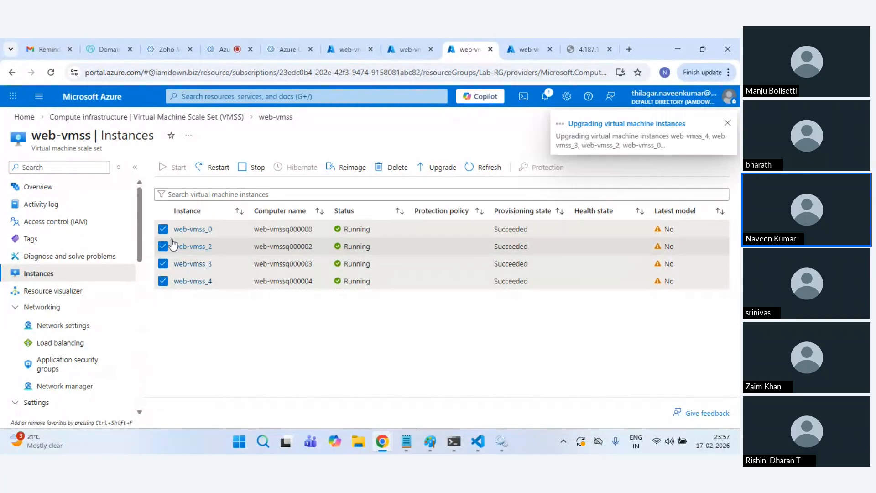
Step: Refresh web-backend-pool membership, check upgrade progress in notifications, and revisit 4.187.159.208
{"action": "left_click", "coordinate": [526, 39]}
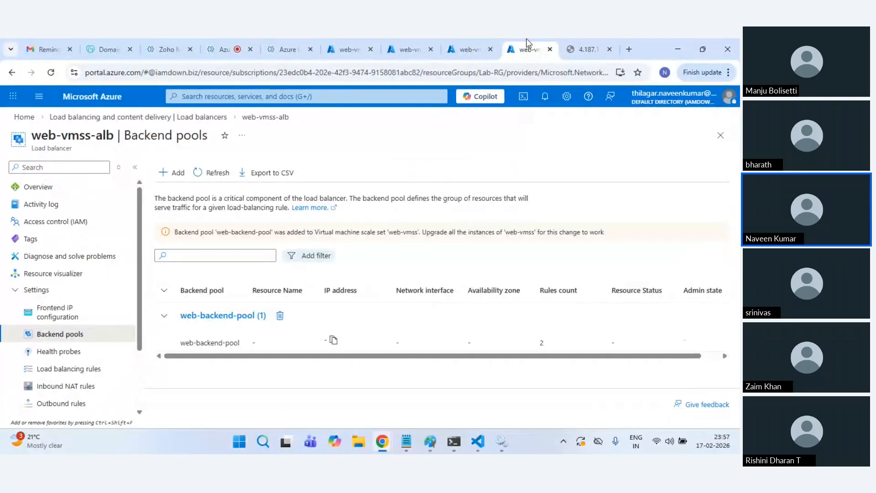
{"action": "left_click", "coordinate": [217, 173]}
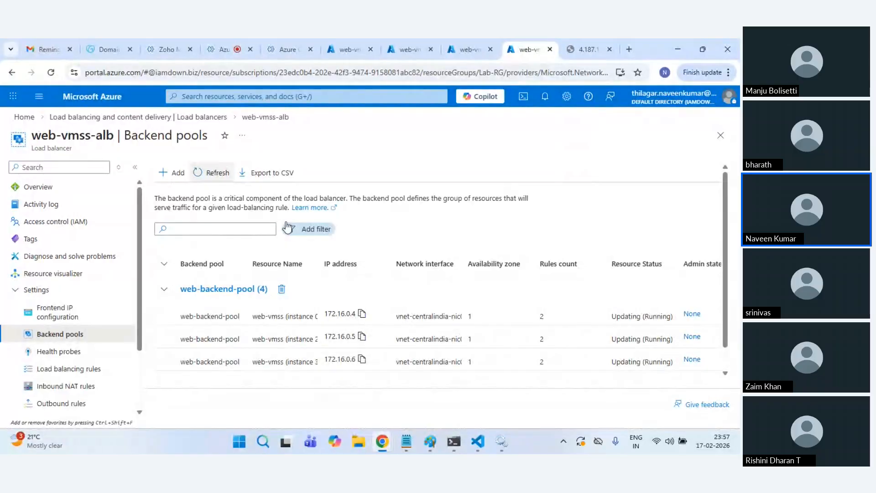
{"action": "left_click", "coordinate": [467, 47]}
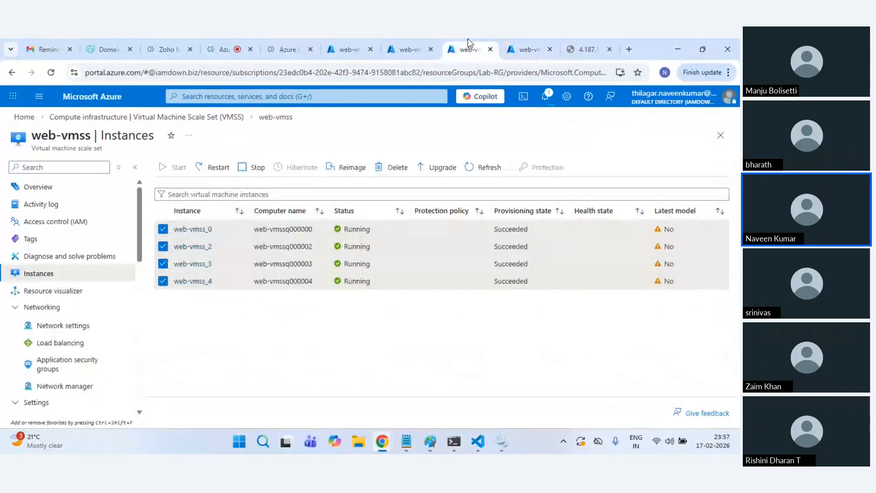
{"action": "left_click", "coordinate": [546, 96]}
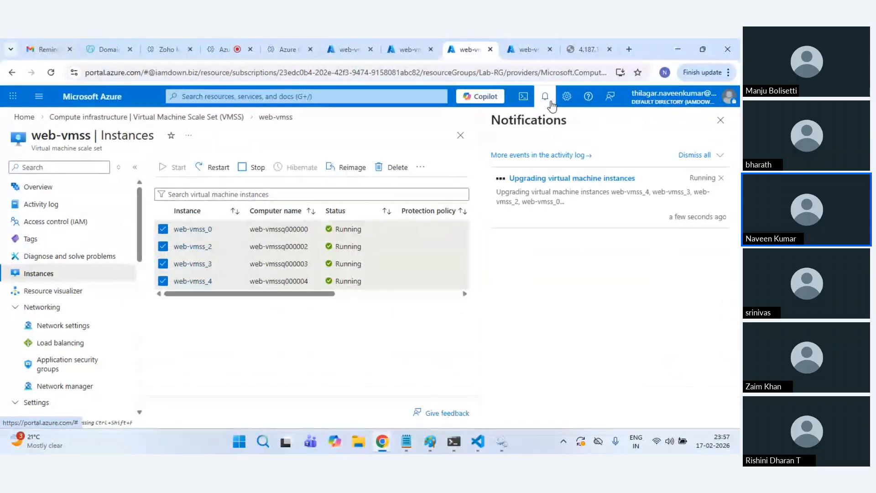
{"action": "left_click", "coordinate": [546, 97]}
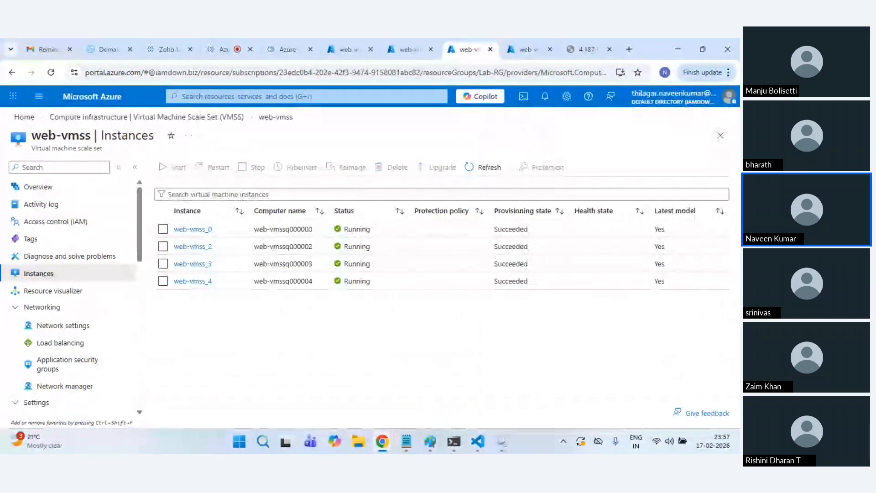
{"action": "mouse_move", "coordinate": [382, 451]}
{"action": "left_click", "coordinate": [507, 372]}
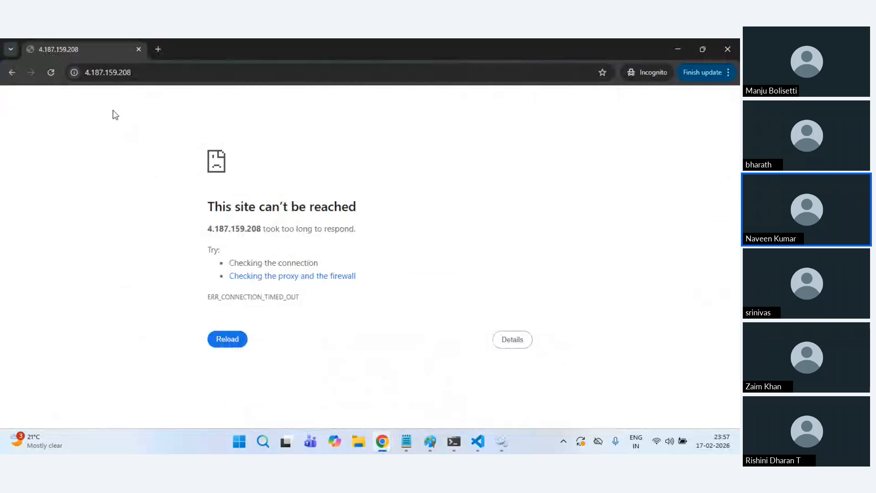
Step: Reload the load balancer page and note which instance is serving it
{"action": "left_click", "coordinate": [54, 76]}
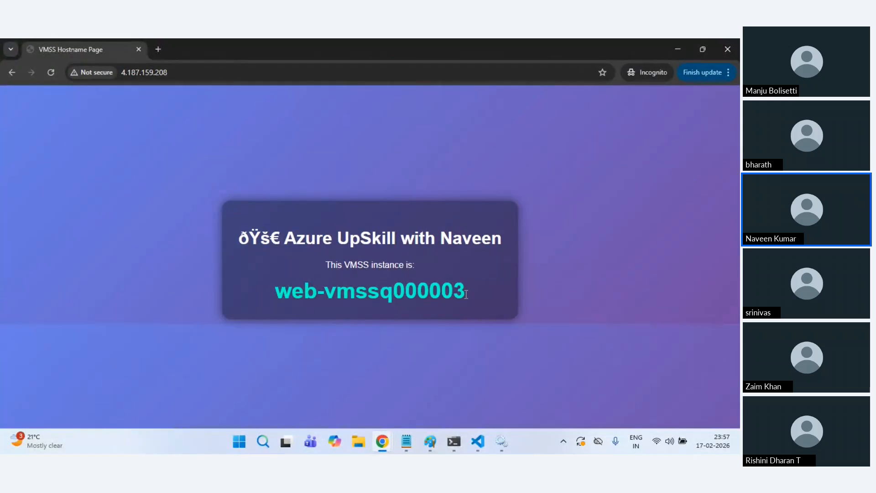
{"action": "left_click_drag", "start_coordinate": [466, 294], "coordinate": [405, 293]}
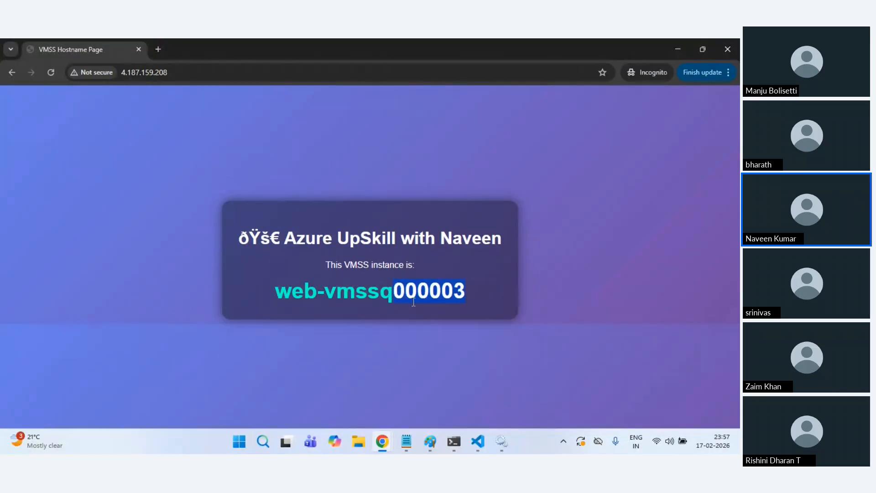
{"action": "key", "text": "alt+Tab"}
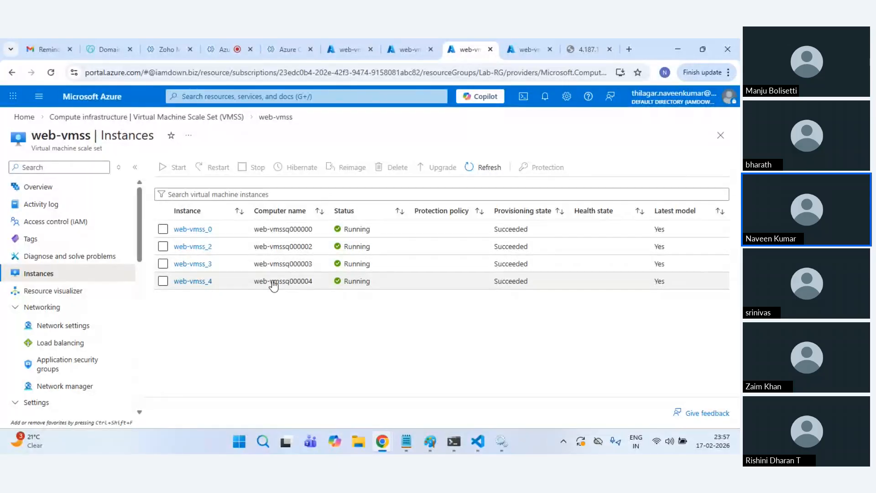
Step: Delete the web-vmss_3 instance from the scale set
{"action": "left_click", "coordinate": [163, 264]}
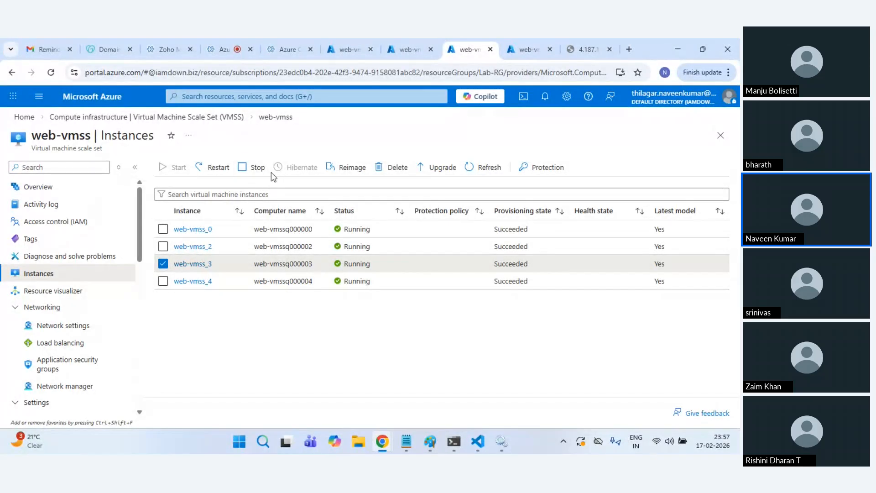
{"action": "left_click", "coordinate": [393, 173]}
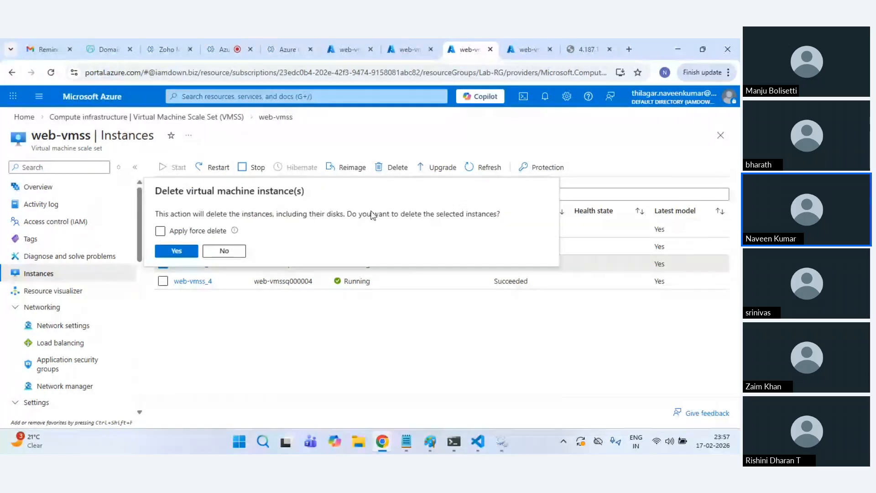
{"action": "left_click", "coordinate": [177, 250]}
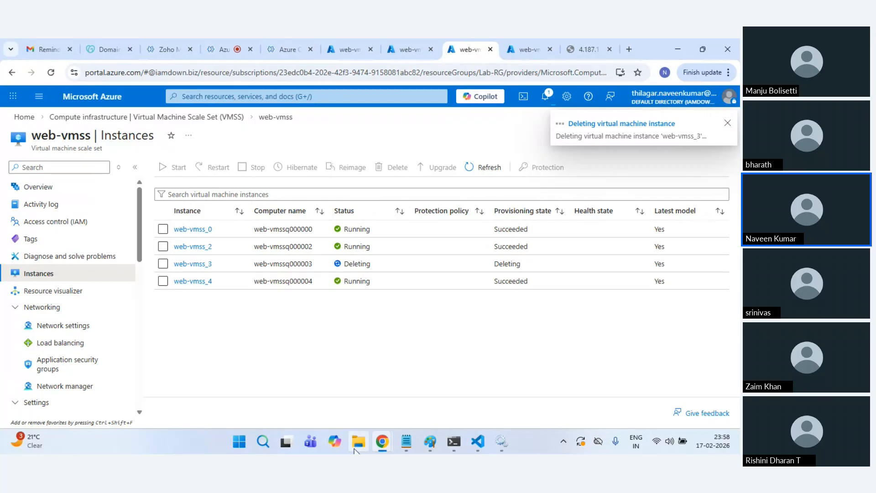
Step: Reload the hostname page to see which instance now serves it
{"action": "mouse_move", "coordinate": [382, 441]}
{"action": "left_click", "coordinate": [499, 387]}
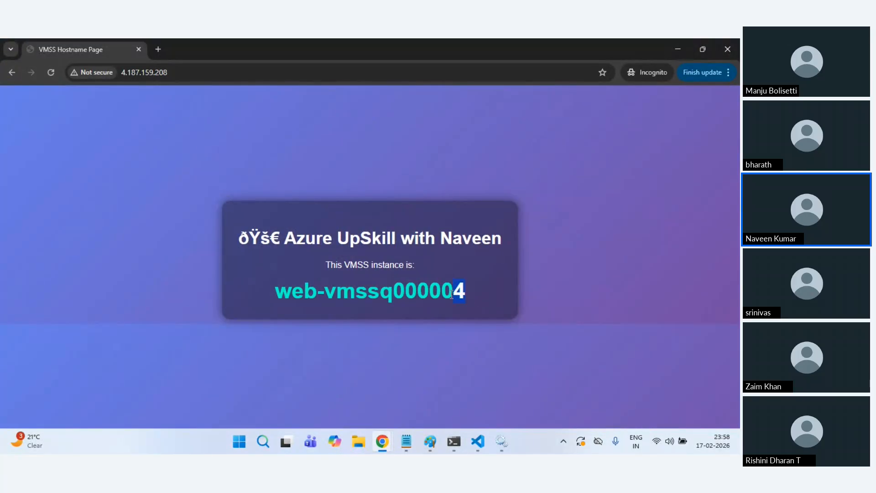
{"action": "left_click_drag", "start_coordinate": [450, 293], "coordinate": [458, 273]}
{"action": "left_click", "coordinate": [49, 73]}
{"action": "left_click", "coordinate": [678, 49]}
Step: Check web-vmss_0's stress test output and the CPU metrics, then refresh the instance list
{"action": "left_click", "coordinate": [352, 46]}
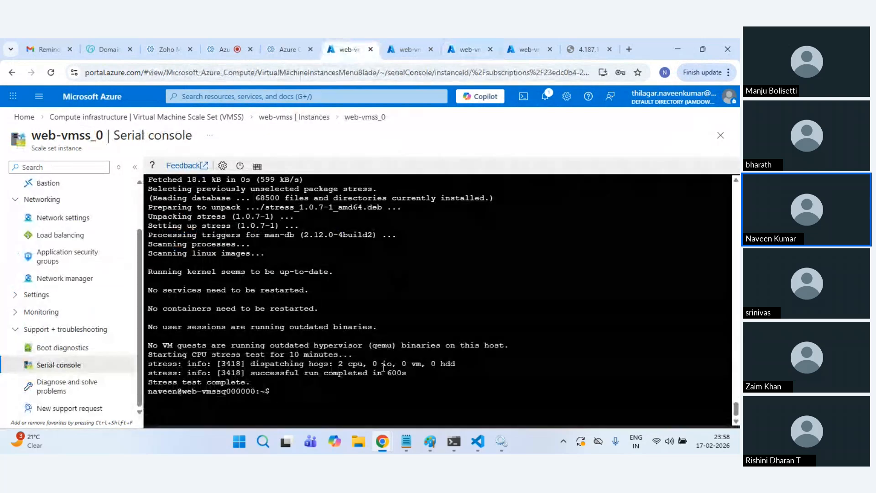
{"action": "left_click_drag", "start_coordinate": [286, 389], "coordinate": [332, 349]}
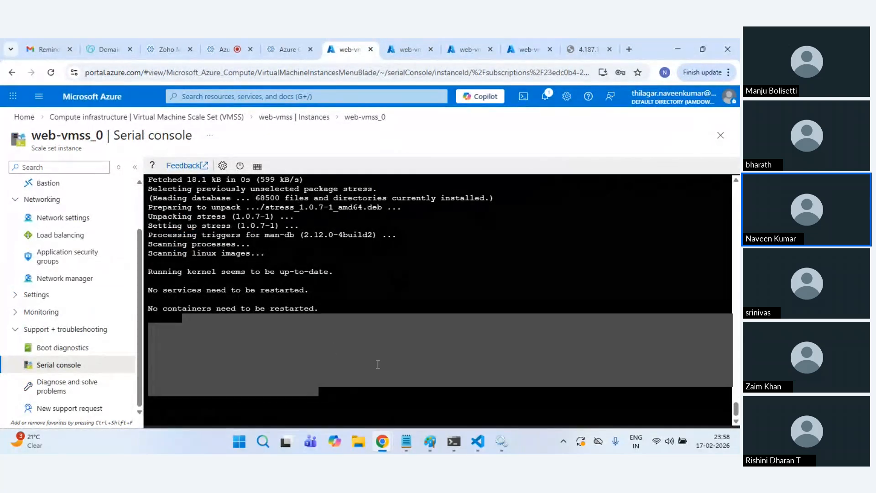
{"action": "left_click", "coordinate": [410, 45]}
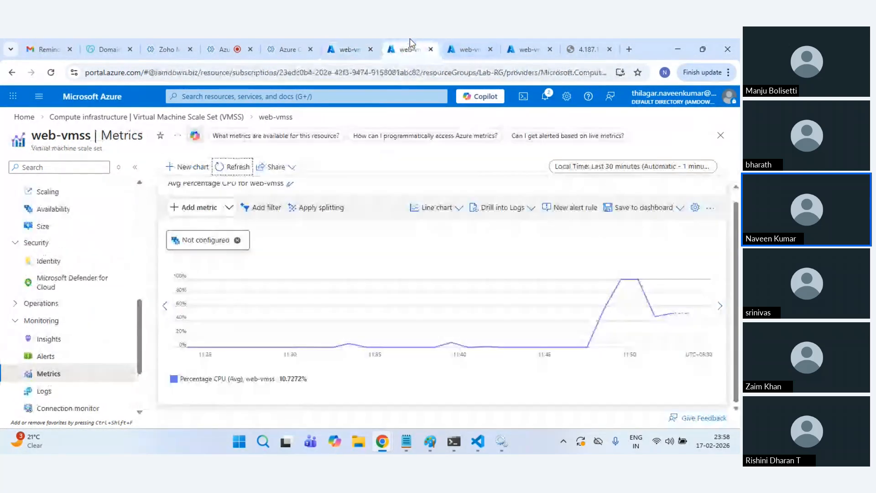
{"action": "left_click", "coordinate": [458, 46]}
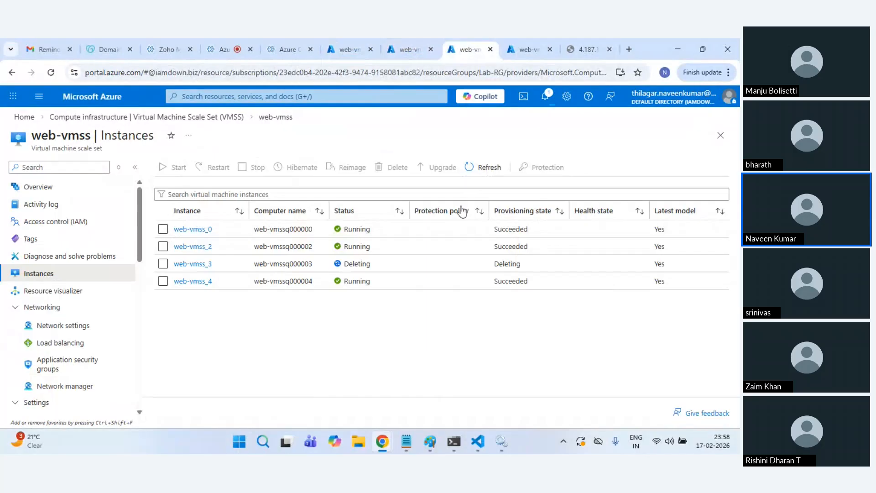
{"action": "left_click", "coordinate": [482, 176]}
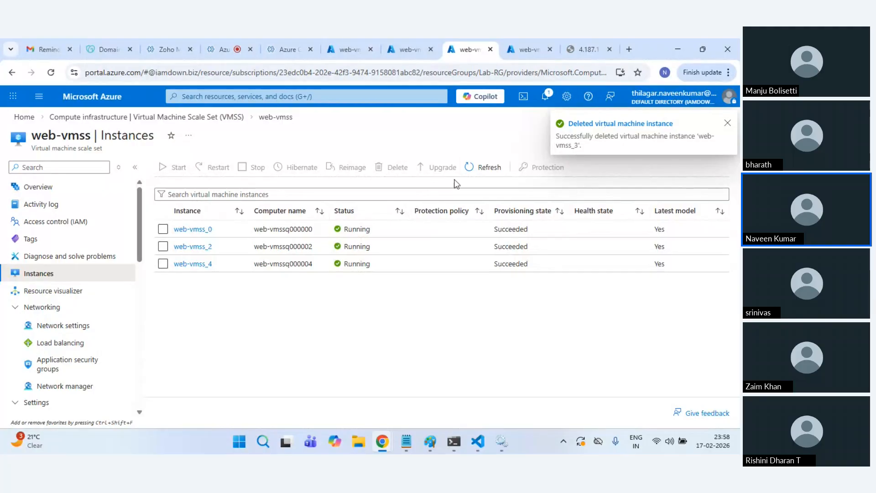
{"action": "left_click", "coordinate": [487, 172]}
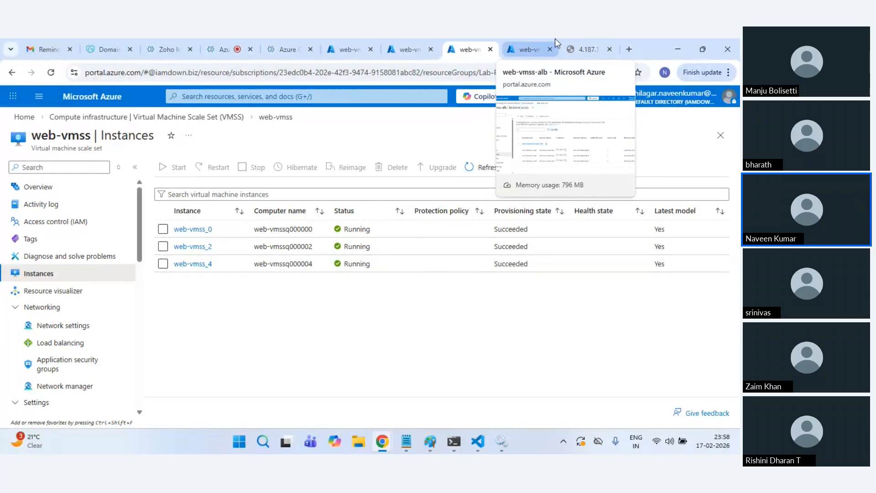
Step: Recheck the load balancer IP and hostname pages, then return to the Azure portal
{"action": "left_click", "coordinate": [583, 42]}
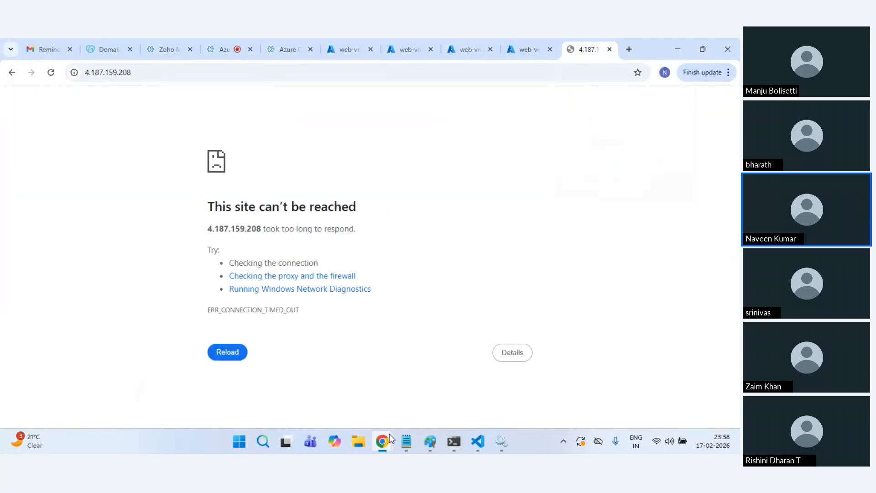
{"action": "mouse_move", "coordinate": [389, 433]}
{"action": "left_click", "coordinate": [489, 374]}
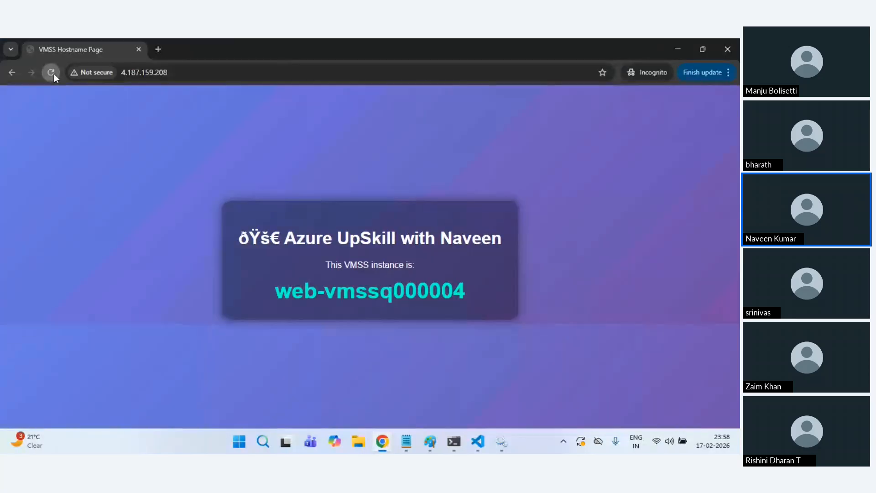
{"action": "mouse_move", "coordinate": [381, 442]}
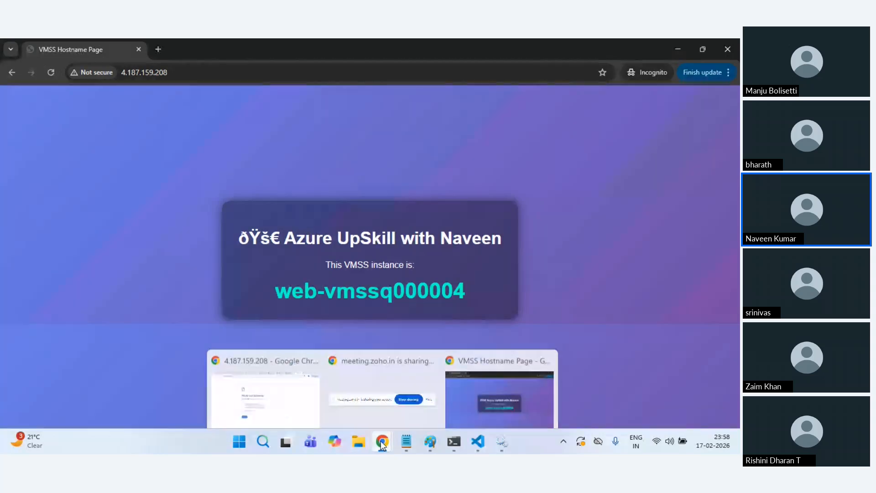
{"action": "left_click", "coordinate": [262, 368]}
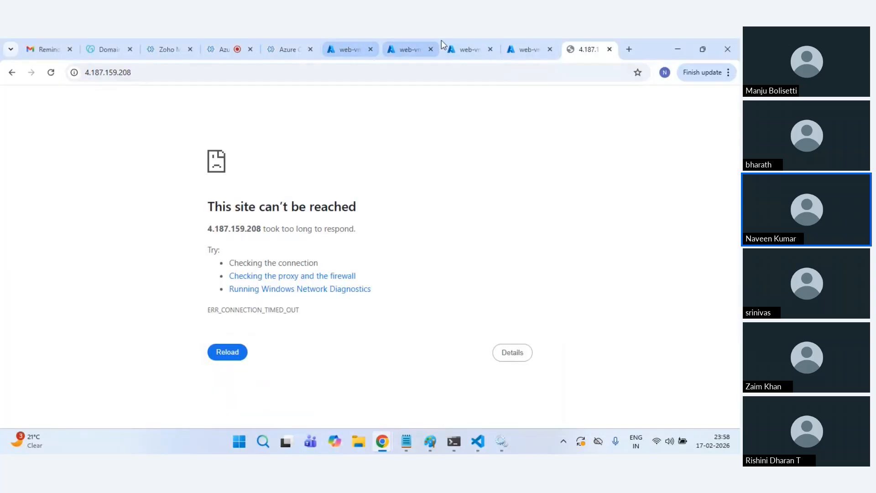
{"action": "left_click", "coordinate": [517, 44]}
Step: Search the portal for dns and start creating a new DNS zone
{"action": "left_click", "coordinate": [83, 105]}
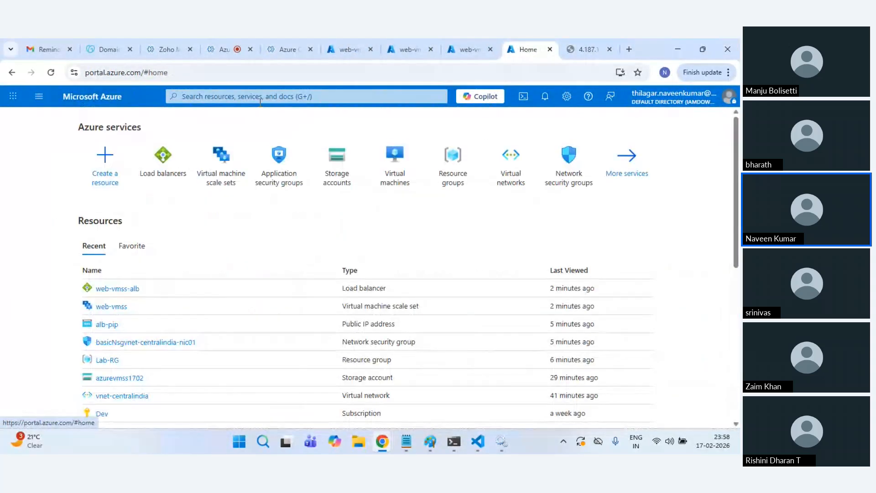
{"action": "left_click", "coordinate": [260, 98]}
{"action": "type", "text": "dns"}
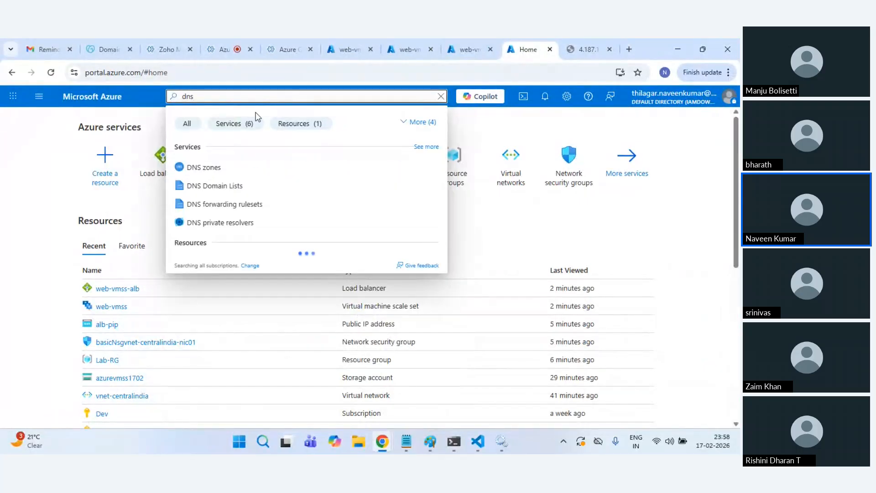
{"action": "left_click", "coordinate": [204, 167]}
{"action": "left_click", "coordinate": [26, 172]}
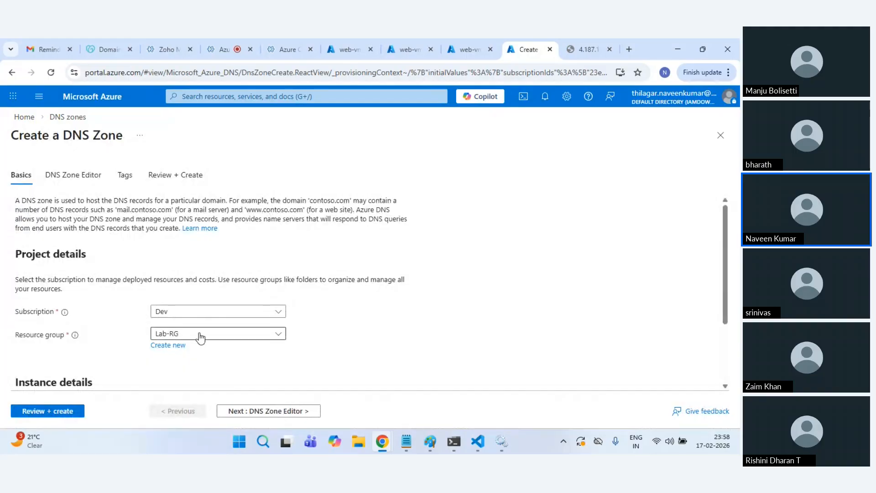
Step: Copy iamdown.biz from GoDaddy into the DNS zone name and submit the zone for creation
{"action": "scroll", "coordinate": [200, 337], "scroll_direction": "down", "scroll_amount": 2}
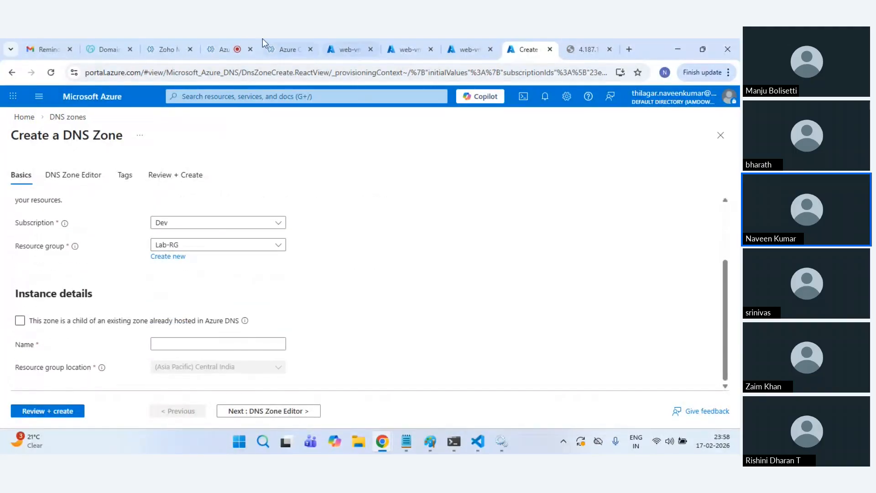
{"action": "left_click", "coordinate": [114, 49]}
{"action": "scroll", "coordinate": [267, 256], "scroll_direction": "up", "scroll_amount": 5}
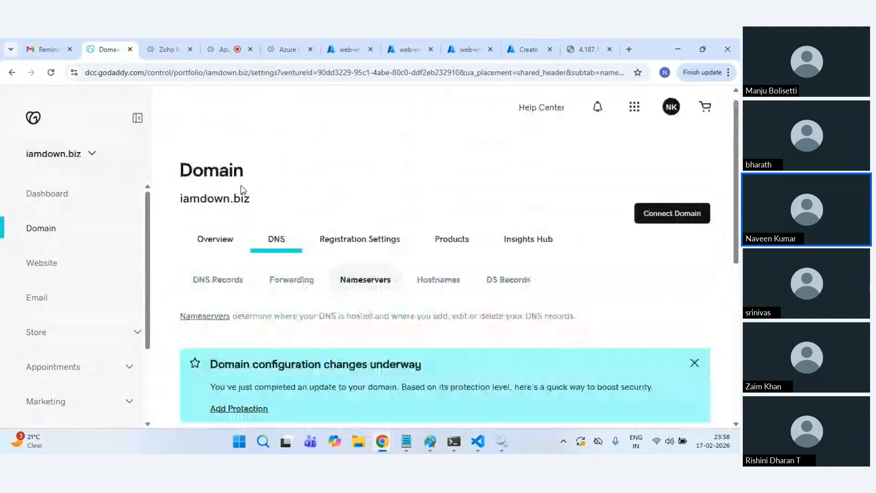
{"action": "double_click", "coordinate": [201, 218]}
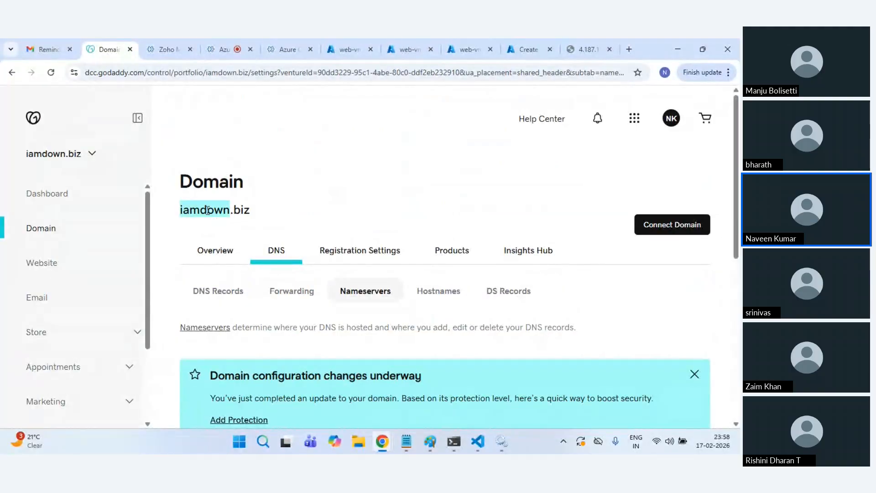
{"action": "triple_click", "coordinate": [208, 210]}
{"action": "key", "text": "ctrl+c"}
{"action": "left_click", "coordinate": [524, 48]}
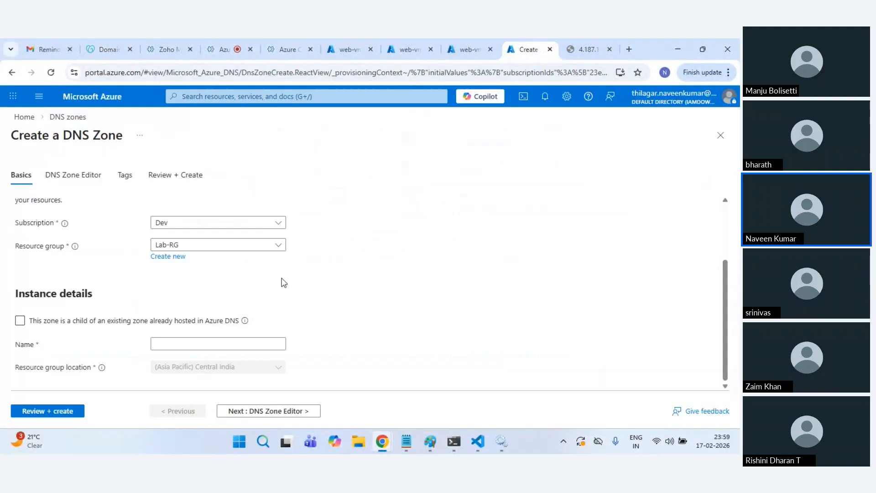
{"action": "left_click", "coordinate": [188, 341]}
{"action": "key", "text": "ctrl+v"}
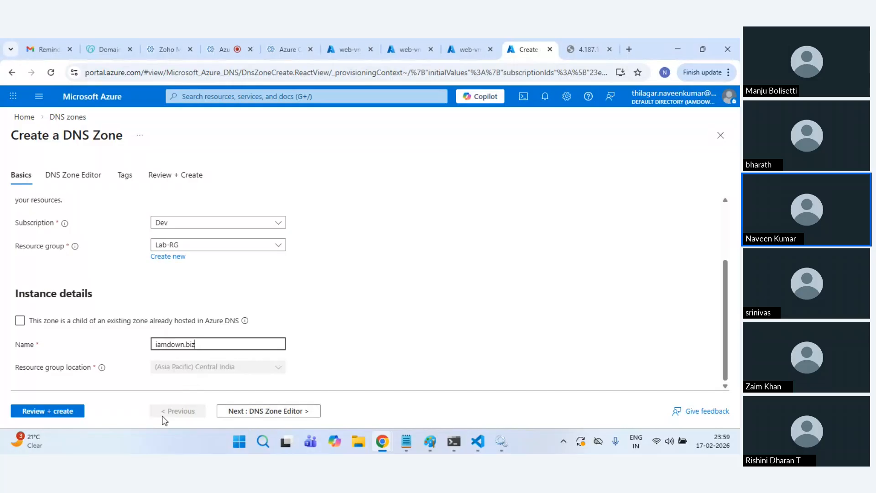
{"action": "left_click", "coordinate": [62, 412]}
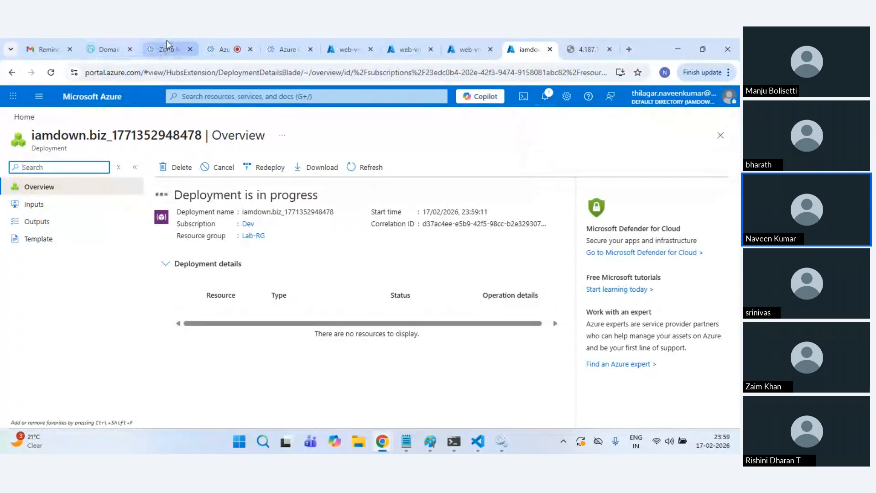
Step: Open GoDaddy's nameserver editor for iamdown.biz
{"action": "left_click", "coordinate": [97, 40]}
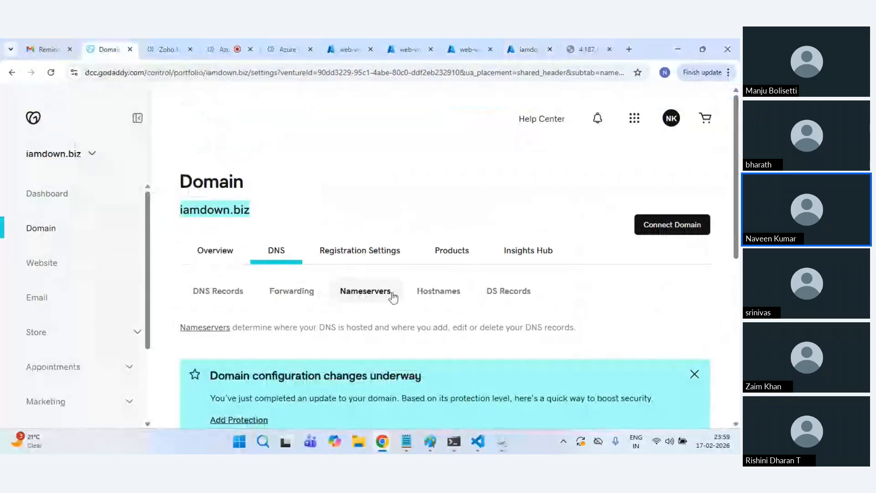
{"action": "scroll", "coordinate": [553, 327], "scroll_direction": "down", "scroll_amount": 2}
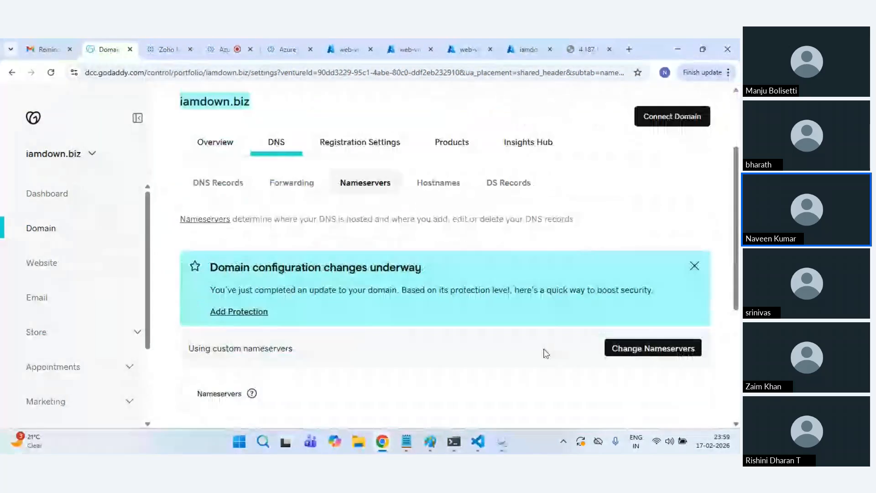
{"action": "left_click", "coordinate": [637, 349]}
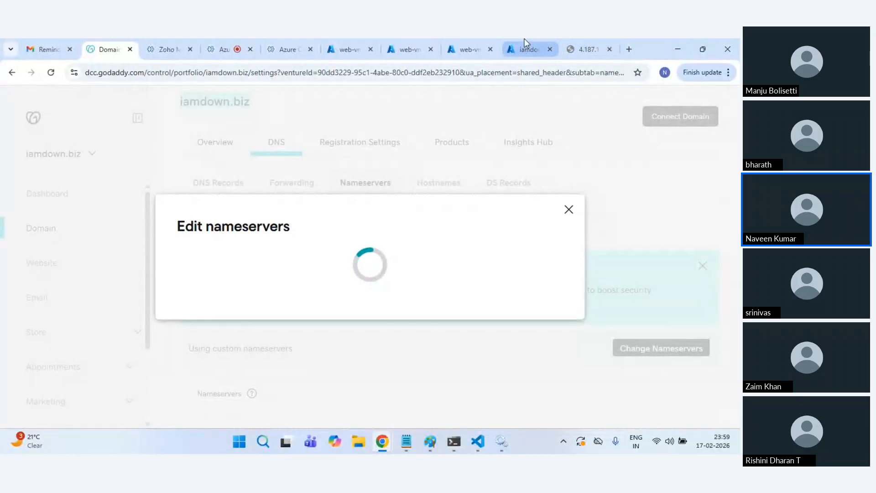
Step: Open the deployed iamdown.biz zone and copy its first Azure name server
{"action": "left_click", "coordinate": [524, 40]}
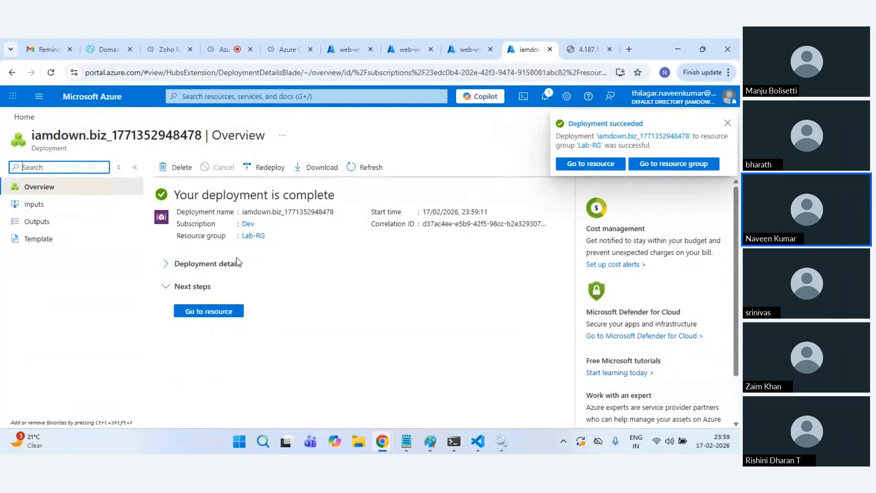
{"action": "left_click", "coordinate": [571, 163]}
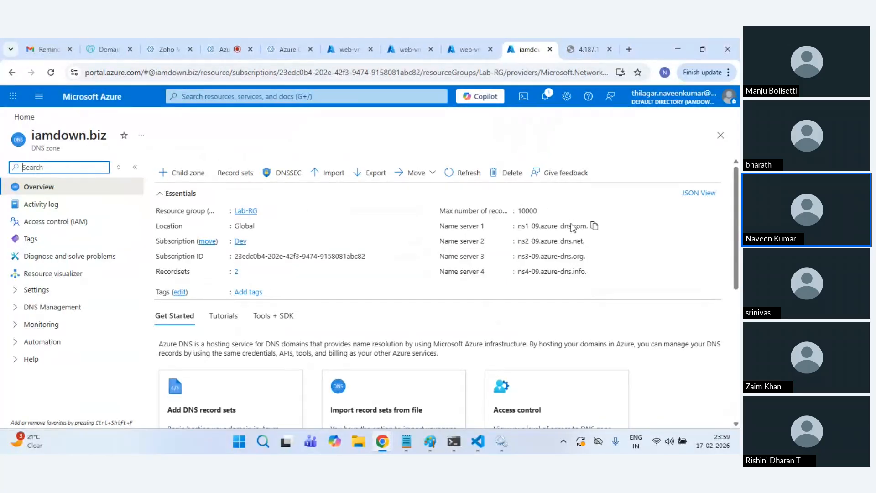
{"action": "left_click", "coordinate": [595, 225]}
{"action": "left_click", "coordinate": [167, 49]}
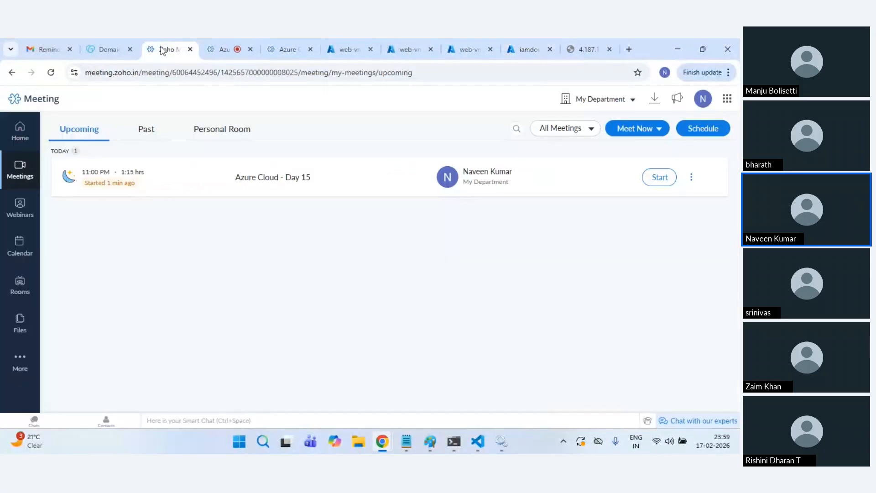
{"action": "left_click", "coordinate": [277, 46]}
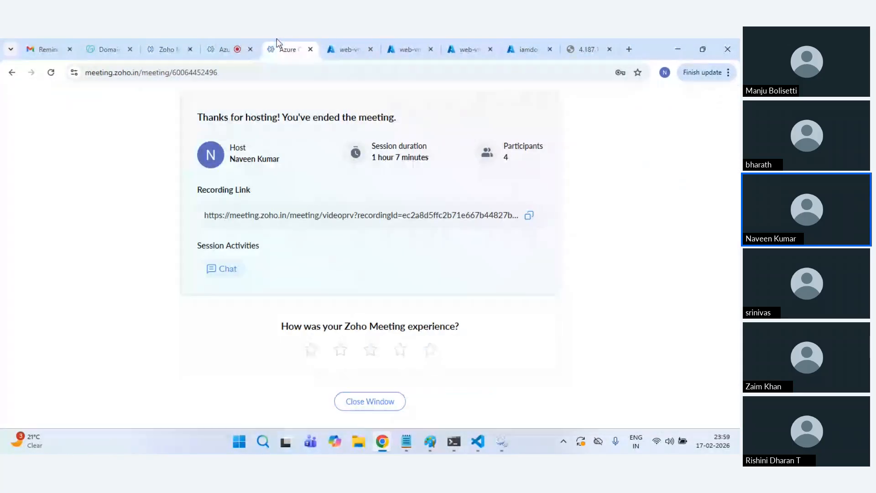
{"action": "left_click", "coordinate": [349, 39]}
{"action": "left_click", "coordinate": [109, 47]}
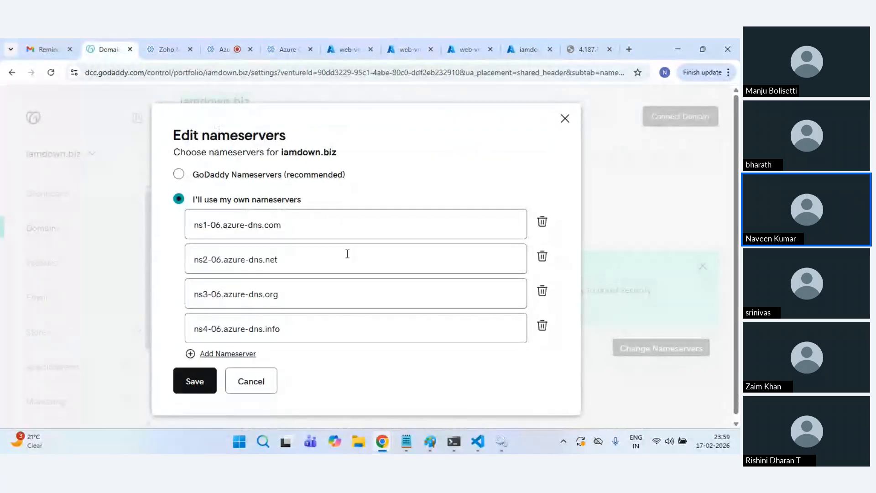
Step: Replace GoDaddy's first two nameservers with the matching Azure name servers
{"action": "triple_click", "coordinate": [304, 223]}
{"action": "key", "text": "ctrl+v"}
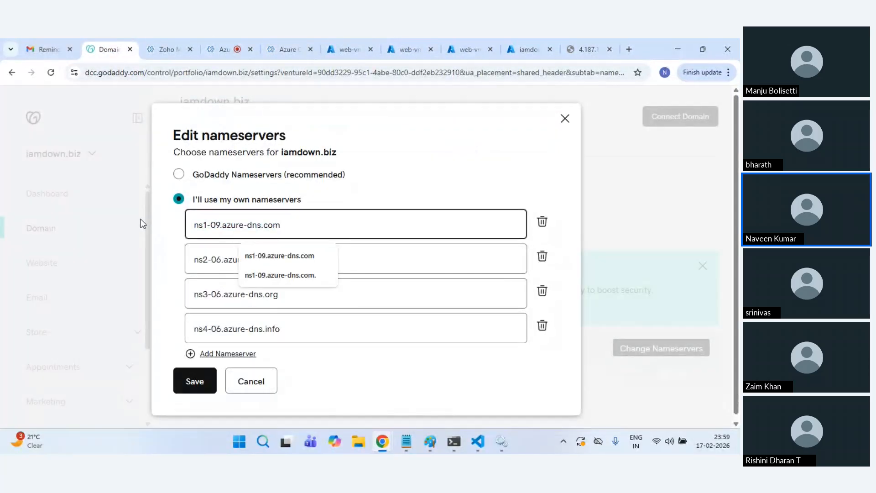
{"action": "left_click", "coordinate": [518, 47]}
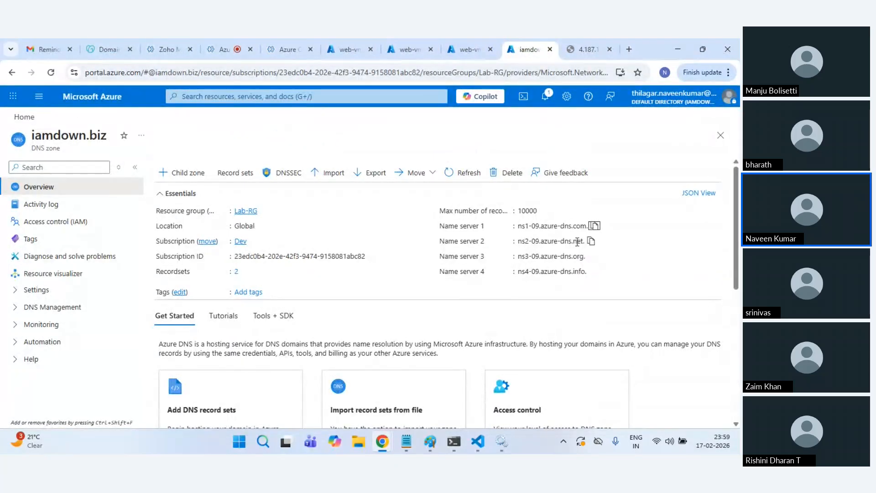
{"action": "left_click", "coordinate": [590, 242]}
{"action": "left_click", "coordinate": [110, 48]}
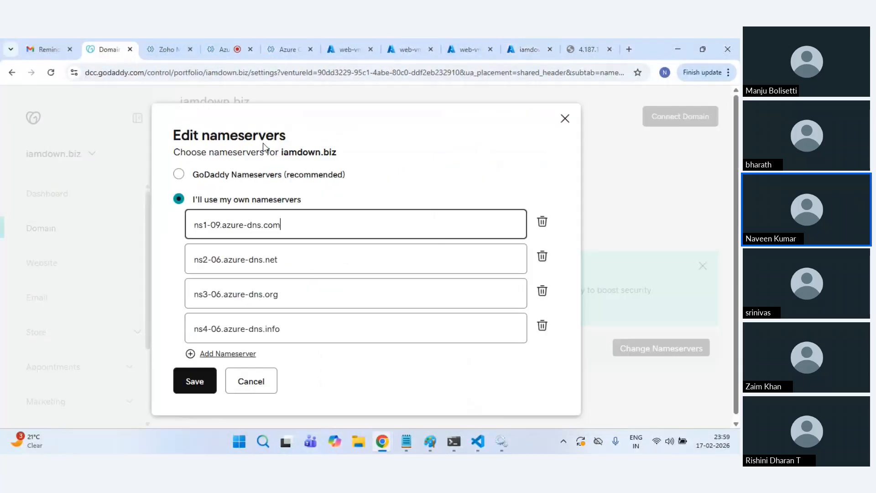
{"action": "left_click", "coordinate": [258, 259]}
{"action": "key", "text": "ctrl+a"}
{"action": "key", "text": "ctrl+v"}
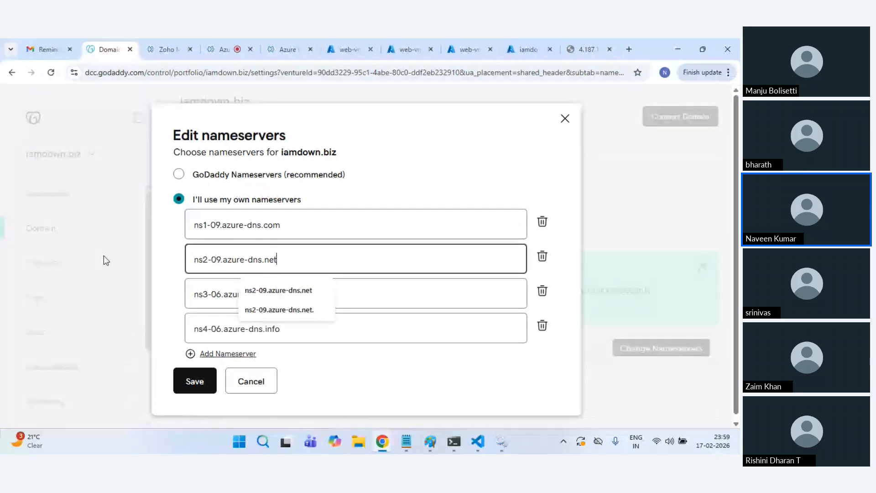
Step: Paste the third and fourth Azure name servers into GoDaddy's remaining nameserver fields
{"action": "left_click", "coordinate": [527, 49]}
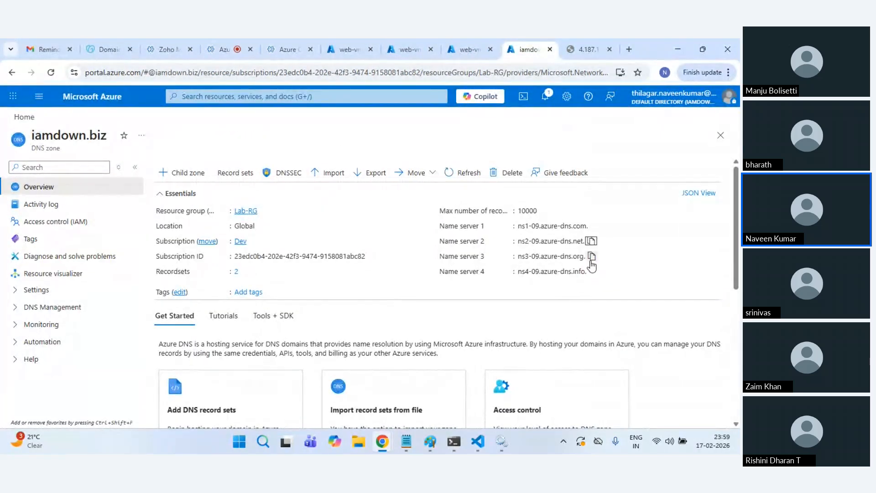
{"action": "left_click", "coordinate": [592, 257]}
{"action": "left_click", "coordinate": [101, 47]}
{"action": "left_click", "coordinate": [311, 301]}
{"action": "key", "text": "ctrl+a"}
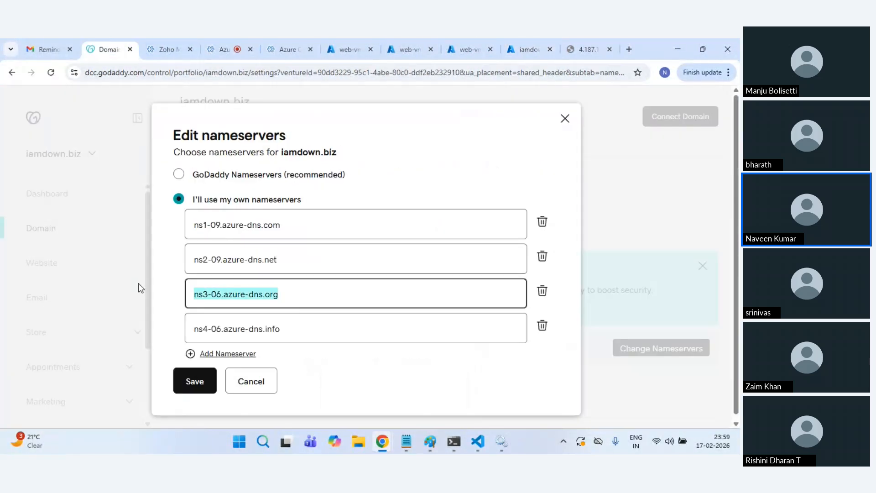
{"action": "key", "text": "ctrl+v"}
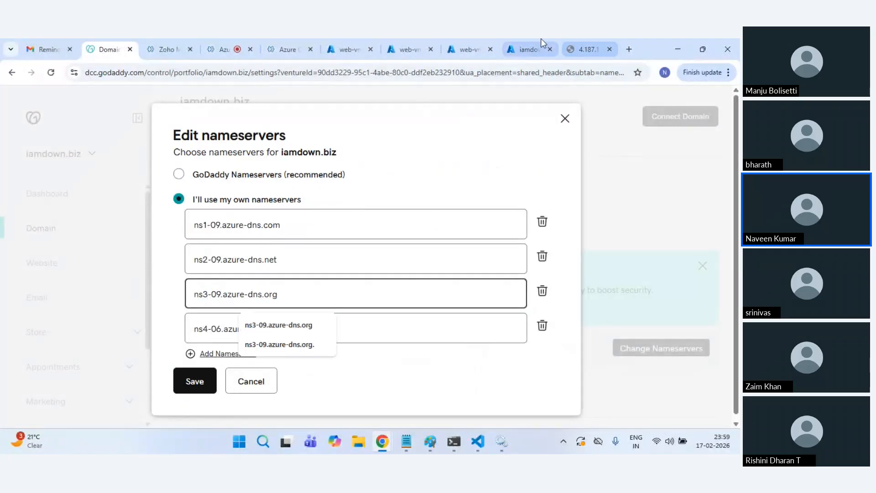
{"action": "left_click", "coordinate": [527, 49]}
{"action": "left_click", "coordinate": [107, 49]}
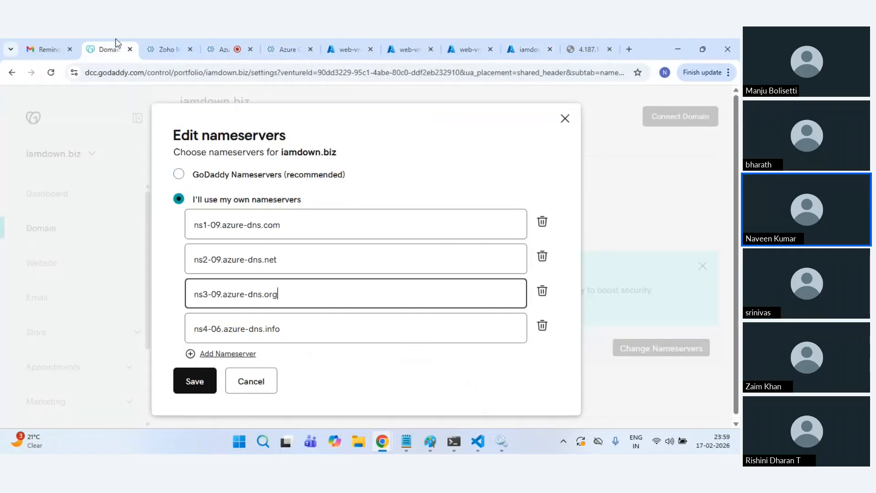
{"action": "left_click", "coordinate": [295, 336]}
{"action": "key", "text": "ctrl+a"}
{"action": "key", "text": "ctrl+v"}
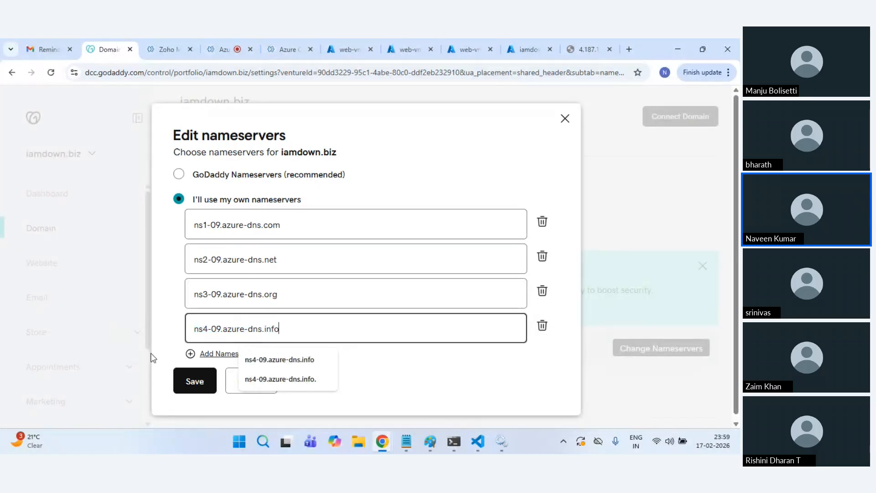
Step: Save the ns1-09 to ns4-09 nameserver list and confirm the change
{"action": "left_click", "coordinate": [194, 381]}
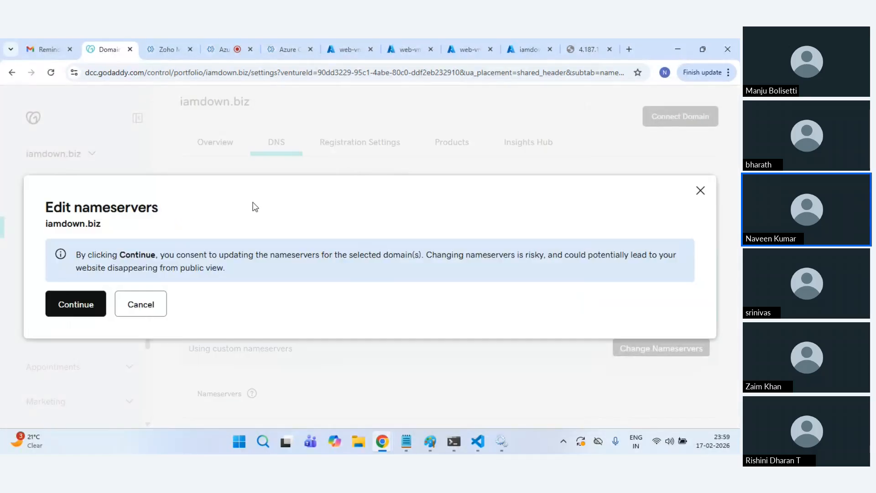
{"action": "left_click", "coordinate": [81, 303]}
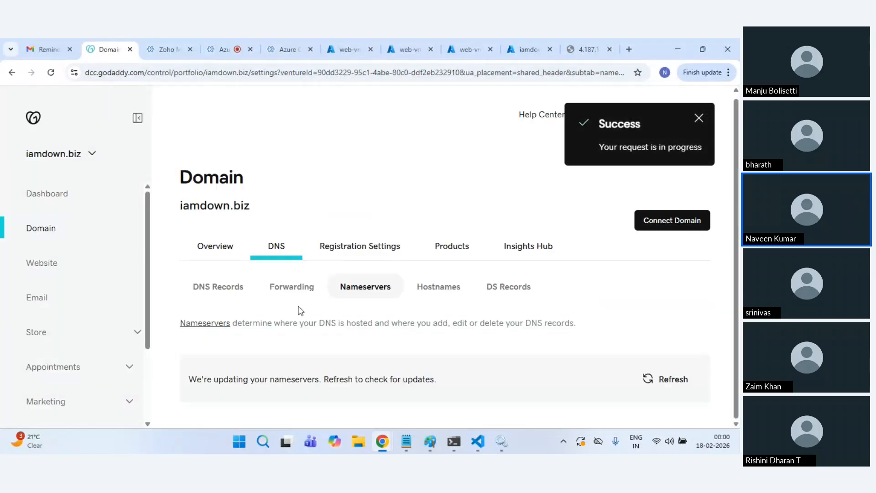
{"action": "left_click", "coordinate": [533, 47]}
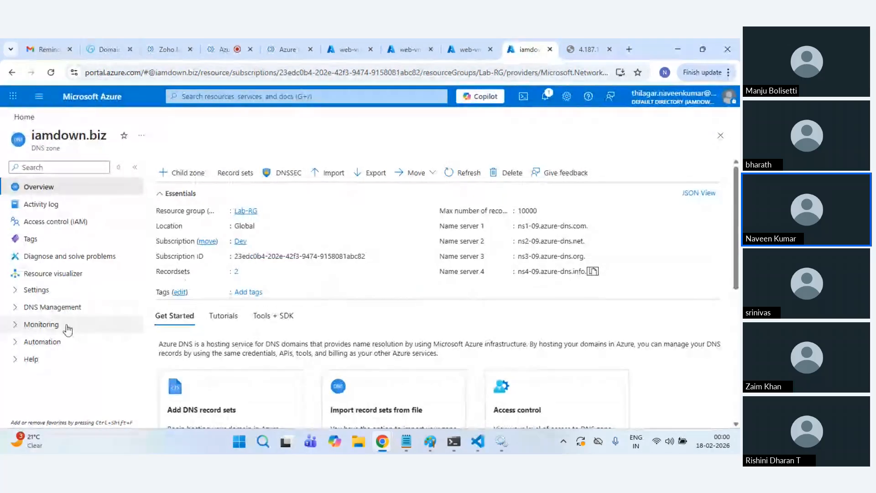
Step: Open the iamdown.biz record sets and start adding a new record set
{"action": "left_click", "coordinate": [30, 290]}
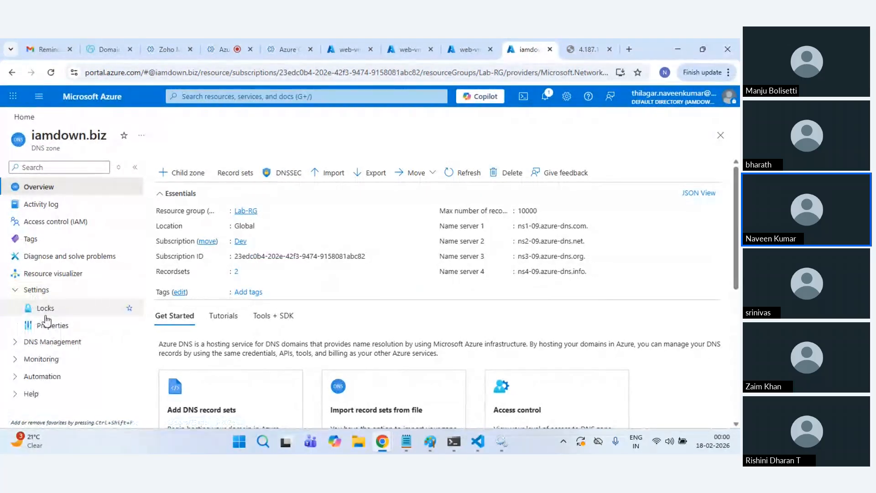
{"action": "left_click", "coordinate": [56, 345]}
{"action": "left_click", "coordinate": [57, 360]}
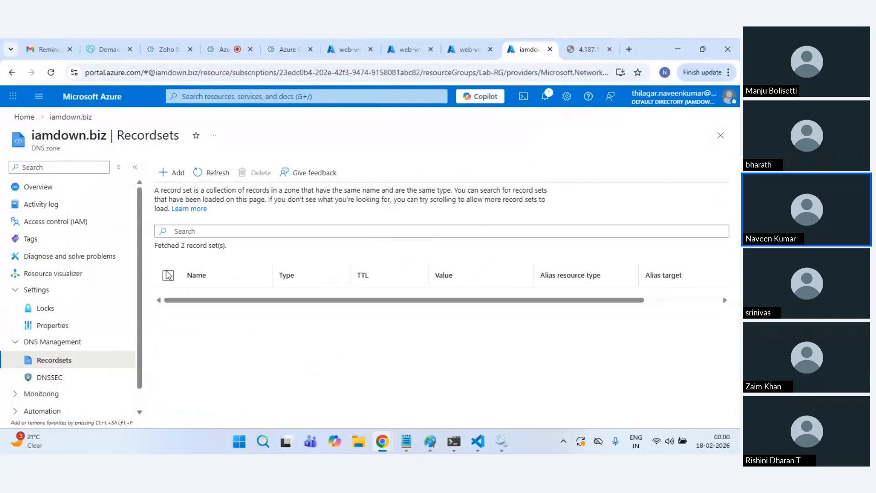
{"action": "left_click", "coordinate": [174, 174]}
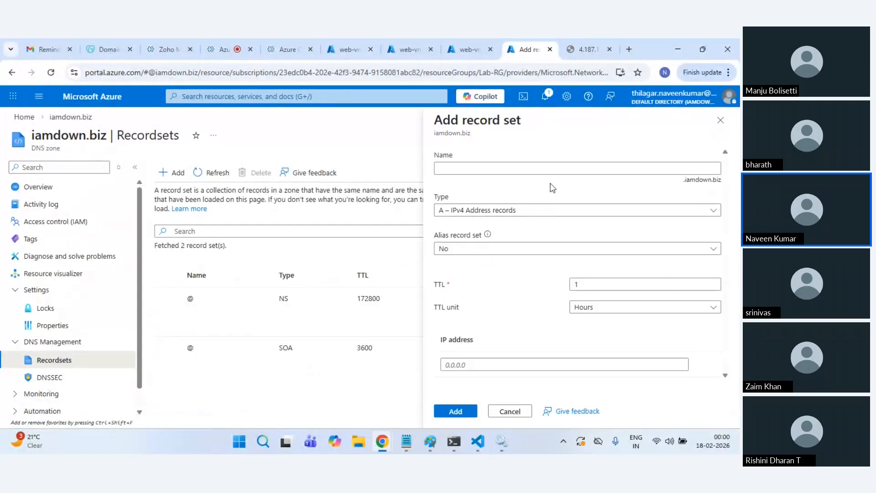
{"action": "left_click", "coordinate": [505, 167]}
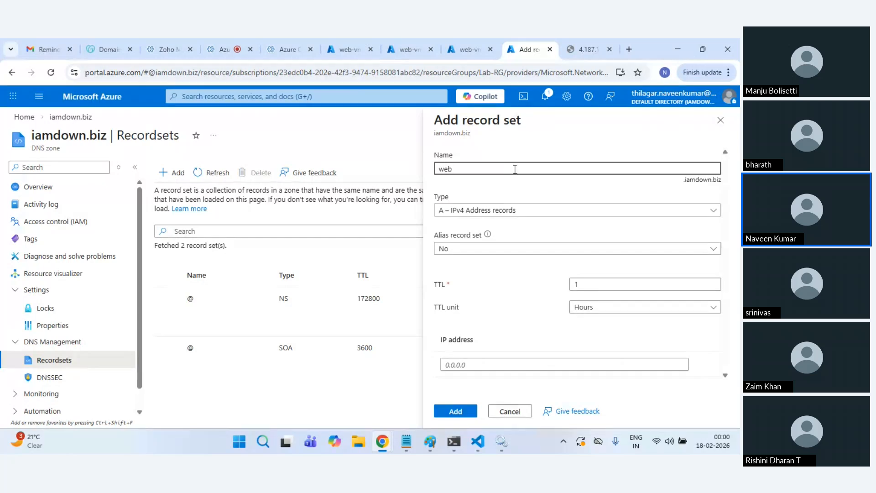
{"action": "left_click", "coordinate": [503, 365]}
Step: Copy the load balancer address and paste it into the new record's IP field
{"action": "left_click", "coordinate": [469, 41]}
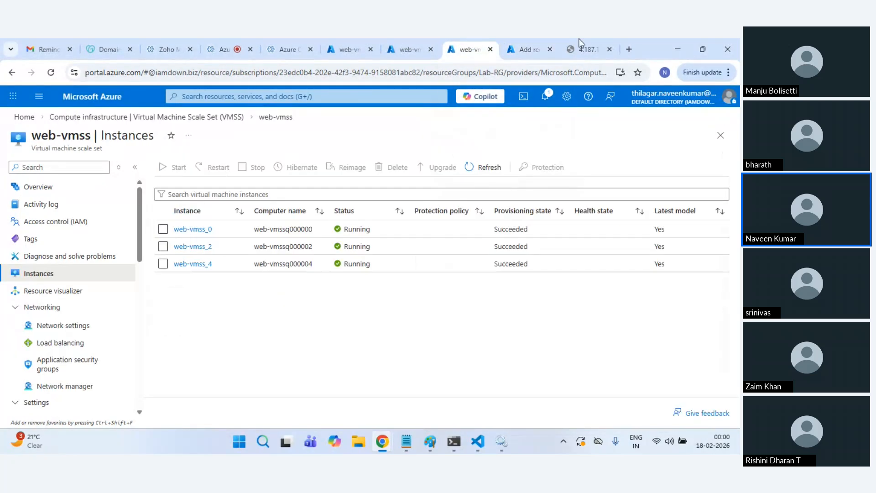
{"action": "left_click", "coordinate": [584, 41]}
{"action": "left_click", "coordinate": [234, 76]}
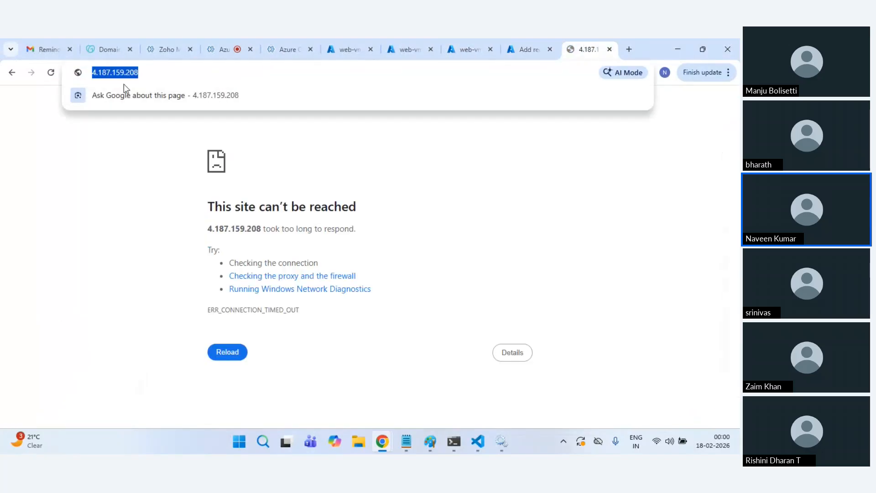
{"action": "left_click", "coordinate": [52, 73]}
{"action": "left_click", "coordinate": [511, 49]}
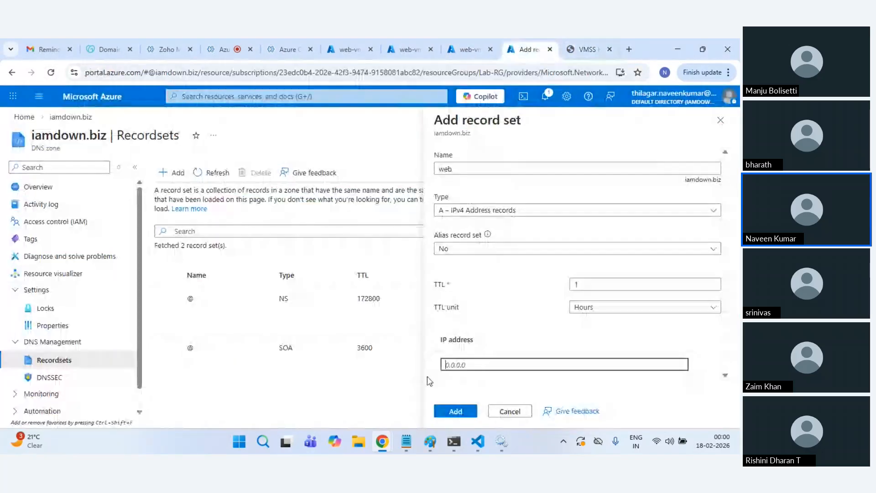
{"action": "key", "text": "ctrl+v"}
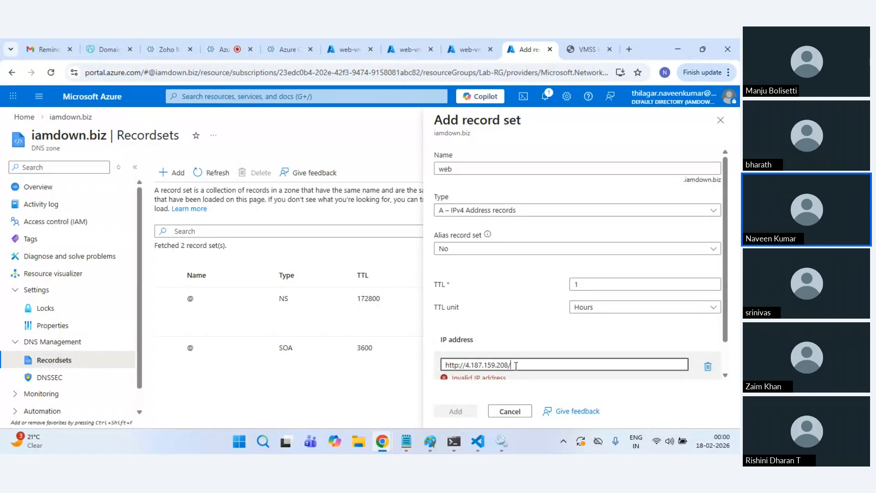
Step: Trim the address to 4.187.159.208 and add the web A record
{"action": "key", "text": "BackSpace"}
{"action": "key", "text": "ctrl+Left"}
{"action": "key", "text": "ctrl+shift+Left"}
{"action": "key", "text": "ctrl+shift+Left"}
{"action": "key", "text": "BackSpace"}
{"action": "scroll", "coordinate": [515, 360], "scroll_direction": "down", "scroll_amount": 1}
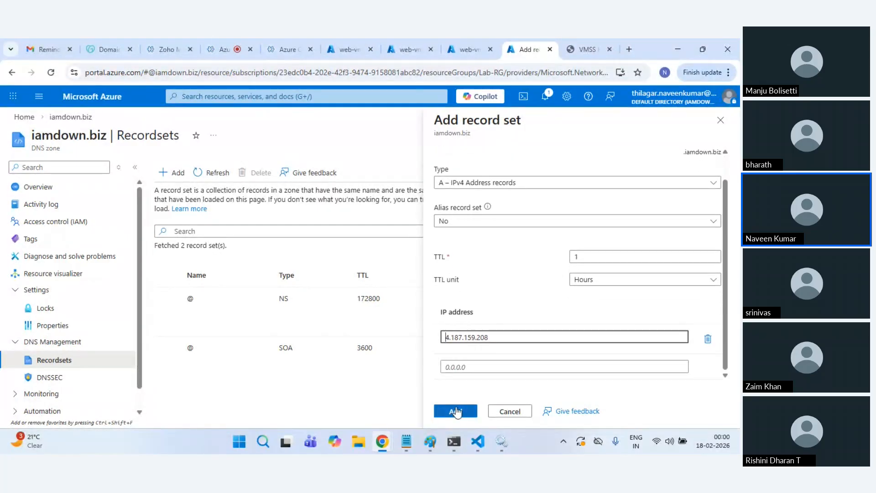
{"action": "left_click", "coordinate": [456, 411]}
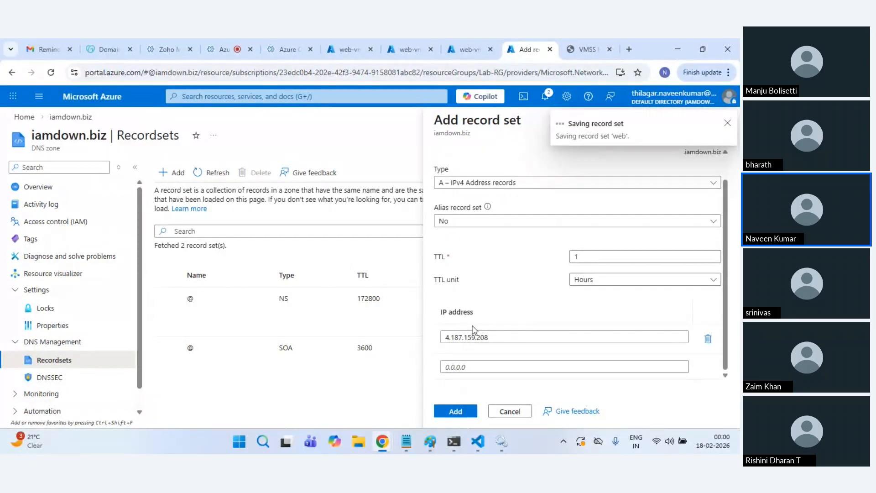
Step: Open the new web record to check its name web.iamdown.biz, then close it
{"action": "scroll", "coordinate": [544, 333], "scroll_direction": "down", "scroll_amount": 1}
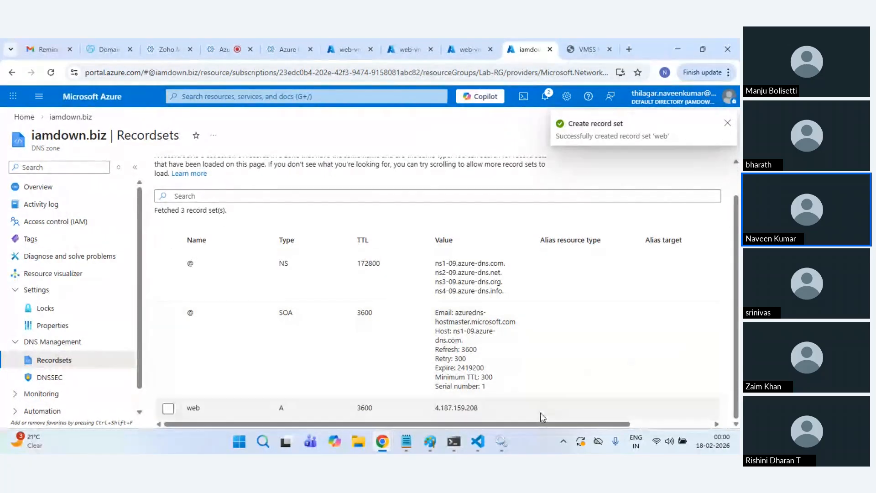
{"action": "left_click", "coordinate": [550, 412]}
{"action": "left_click_drag", "start_coordinate": [621, 426], "coordinate": [713, 425]}
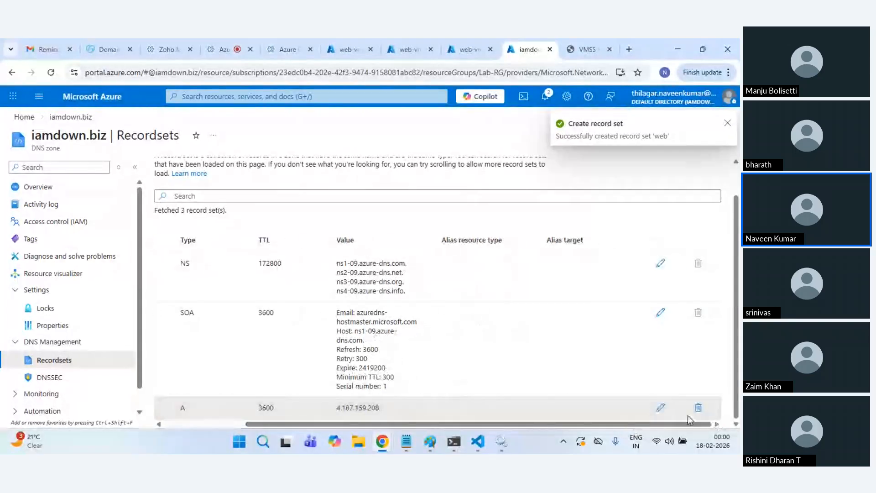
{"action": "left_click", "coordinate": [659, 412]}
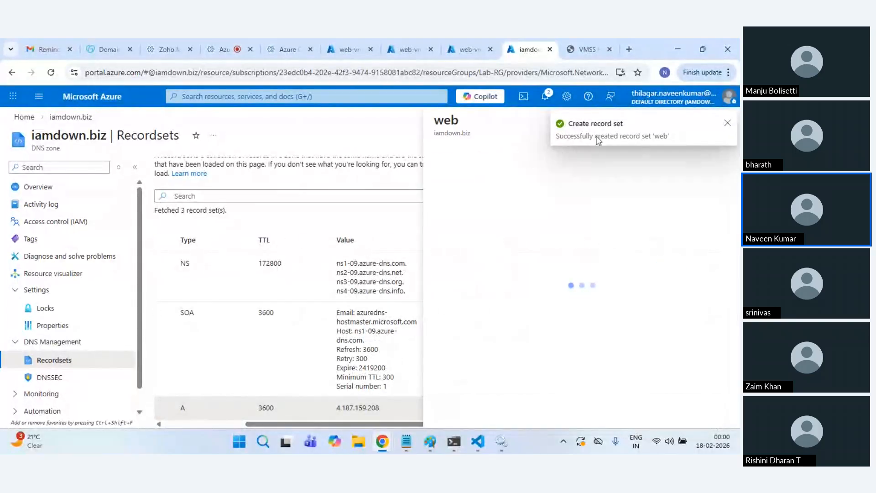
{"action": "left_click", "coordinate": [727, 123]}
{"action": "double_click", "coordinate": [645, 189]}
{"action": "key", "text": "ctrl+c"}
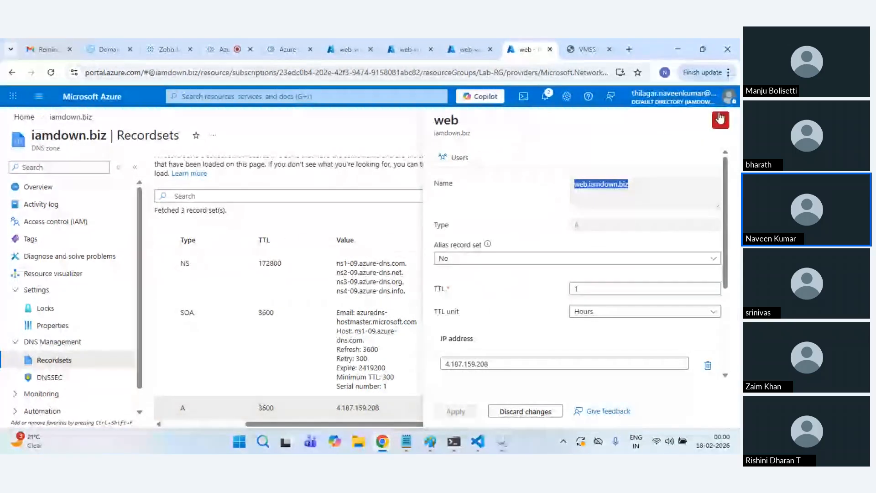
{"action": "left_click", "coordinate": [720, 120]}
Step: Load web.iamdown.biz in a new incognito tab, which fails with DNS_PROBE_FINISHED_NXDOMAIN
{"action": "mouse_move", "coordinate": [401, 449]}
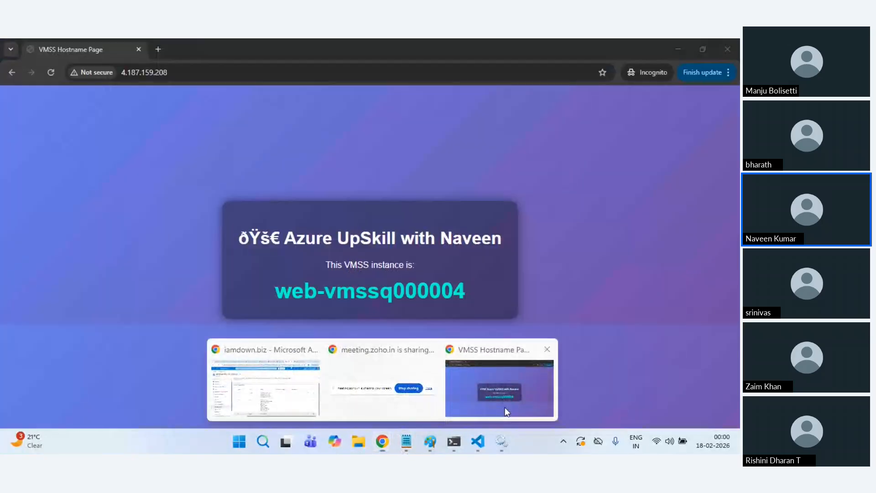
{"action": "left_click", "coordinate": [500, 389]}
{"action": "left_click", "coordinate": [158, 49]}
{"action": "key", "text": "ctrl+v"}
{"action": "key", "text": "Return"}
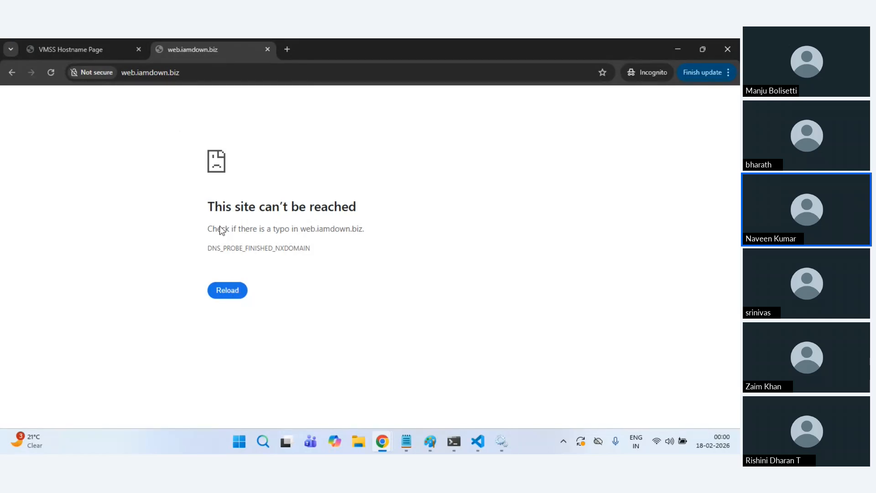
{"action": "left_click", "coordinate": [192, 78]}
{"action": "left_click", "coordinate": [153, 154]}
Step: Return to the Azure web-vmss instances page
{"action": "mouse_move", "coordinate": [380, 430]}
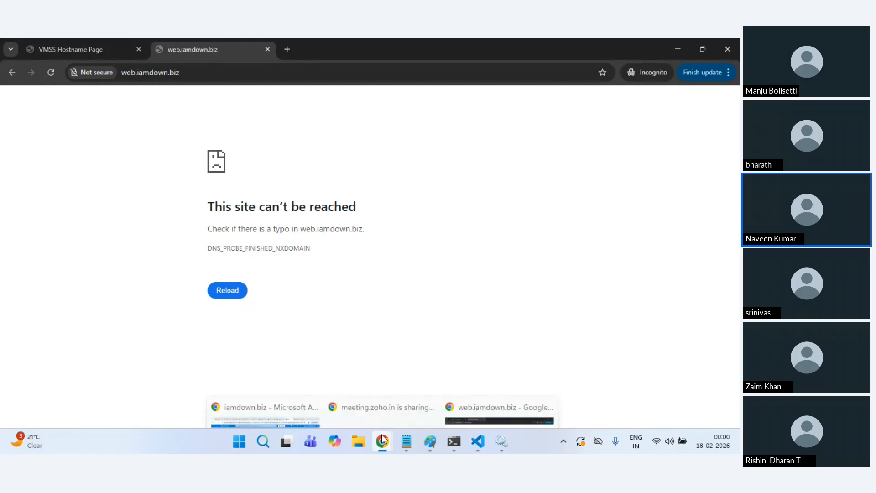
{"action": "left_click", "coordinate": [265, 404]}
{"action": "left_click", "coordinate": [471, 41]}
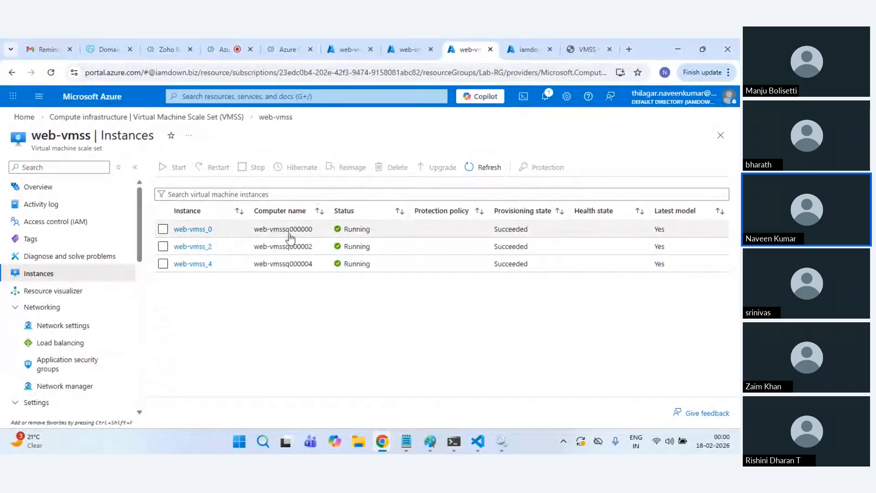
Step: Refresh the web-vmss instances, still three running, and go back to the web.iamdown.biz window
{"action": "left_click", "coordinate": [486, 169]}
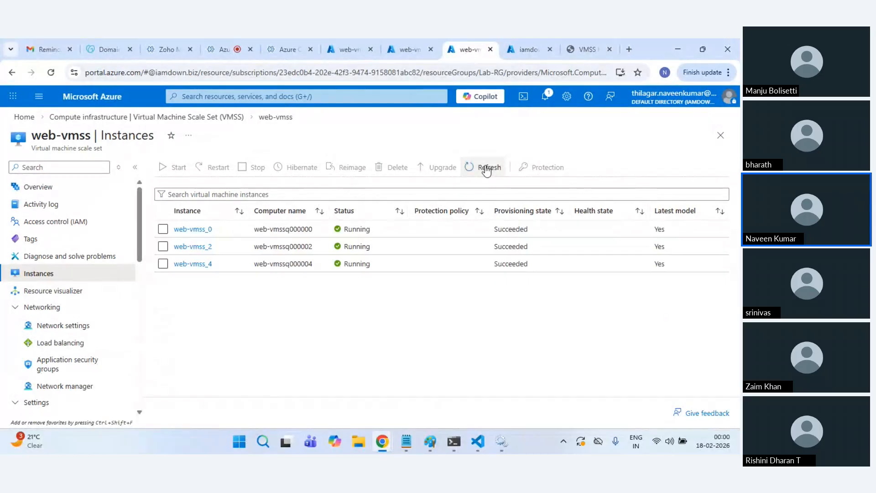
{"action": "left_click", "coordinate": [487, 170]}
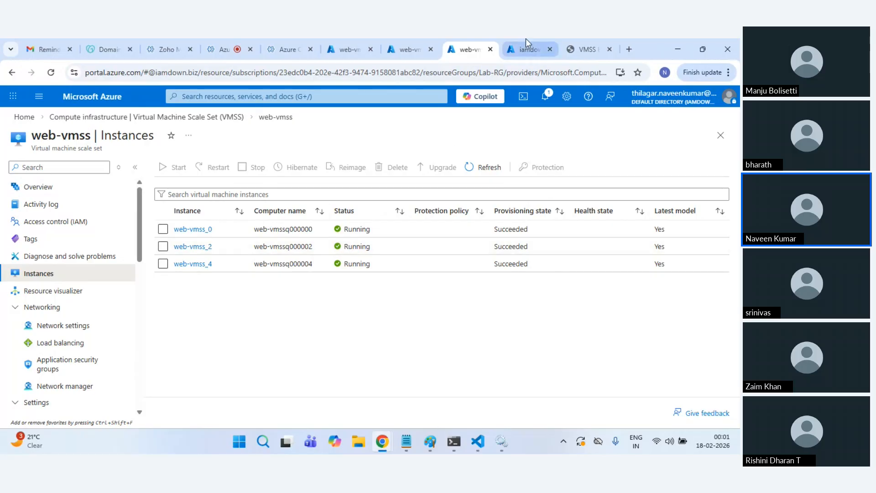
{"action": "mouse_move", "coordinate": [387, 450]}
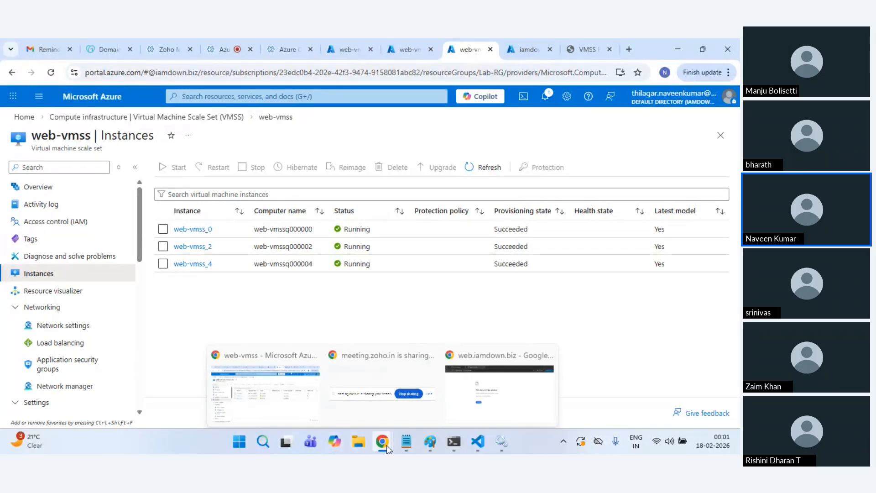
{"action": "left_click", "coordinate": [492, 413]}
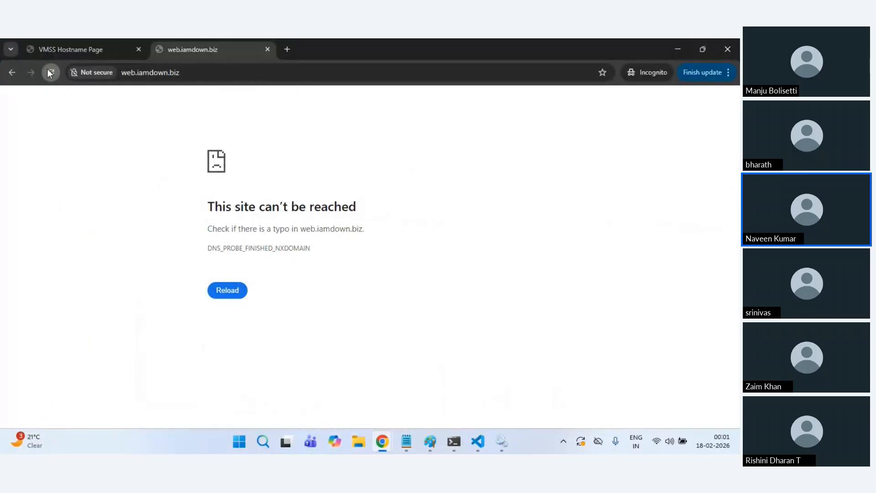
Step: Retry web.iamdown.biz, which still fails to resolve
{"action": "left_click", "coordinate": [51, 72]}
{"action": "mouse_move", "coordinate": [387, 446]}
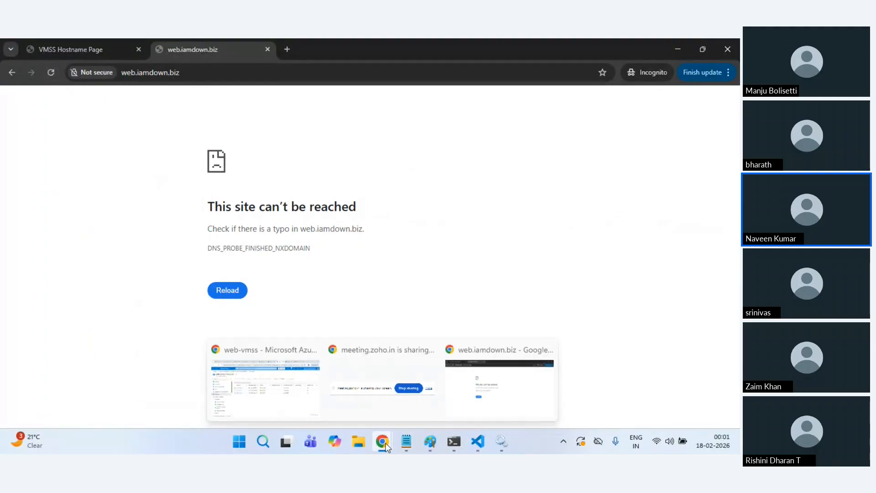
{"action": "left_click", "coordinate": [314, 393]}
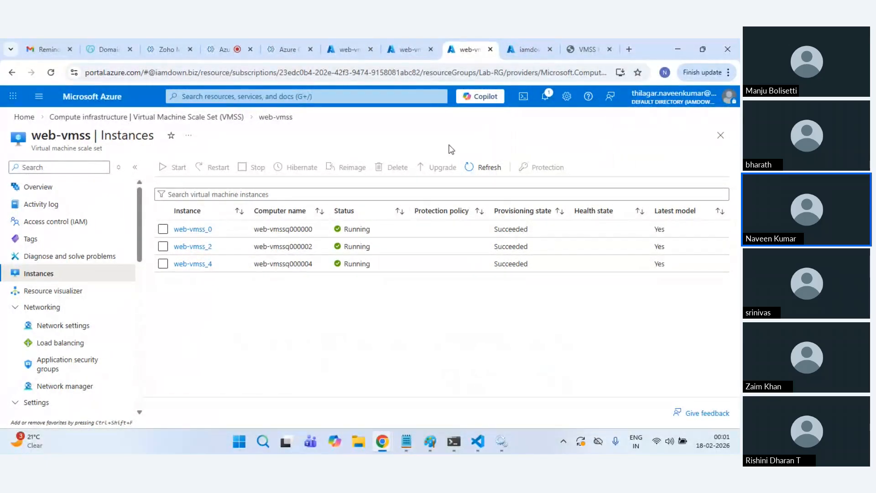
Step: Reload the 4.187.159.208 page, served by instance 000000, and refresh the web-vmss instances
{"action": "left_click", "coordinate": [523, 39]}
{"action": "left_click", "coordinate": [568, 42]}
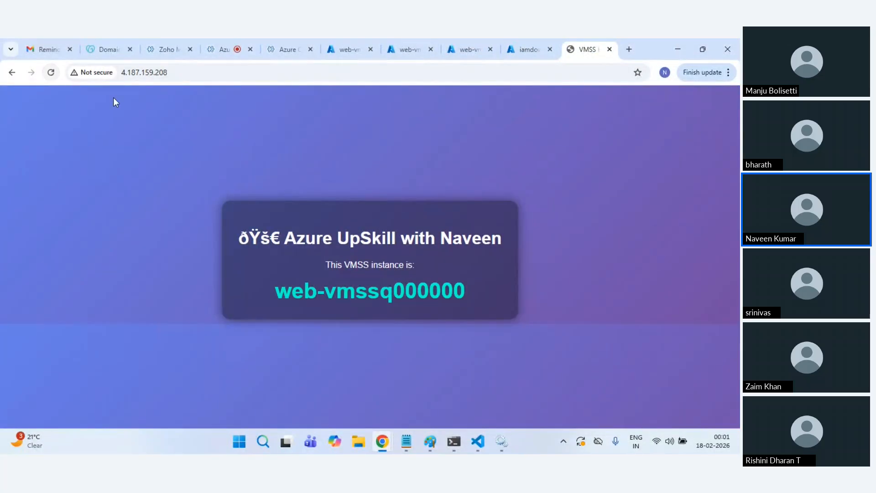
{"action": "left_click", "coordinate": [50, 72]}
{"action": "left_click_drag", "start_coordinate": [395, 289], "coordinate": [475, 292]}
{"action": "left_click", "coordinate": [527, 49]}
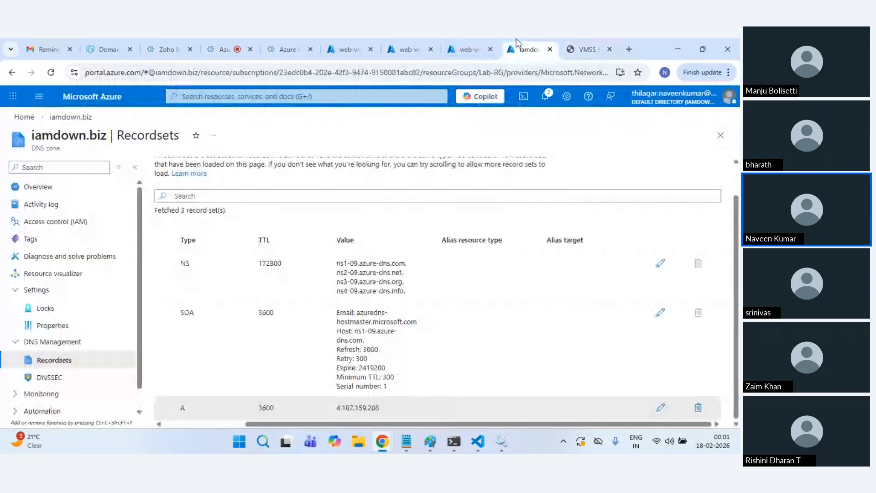
{"action": "left_click", "coordinate": [466, 49]}
{"action": "left_click", "coordinate": [473, 167]}
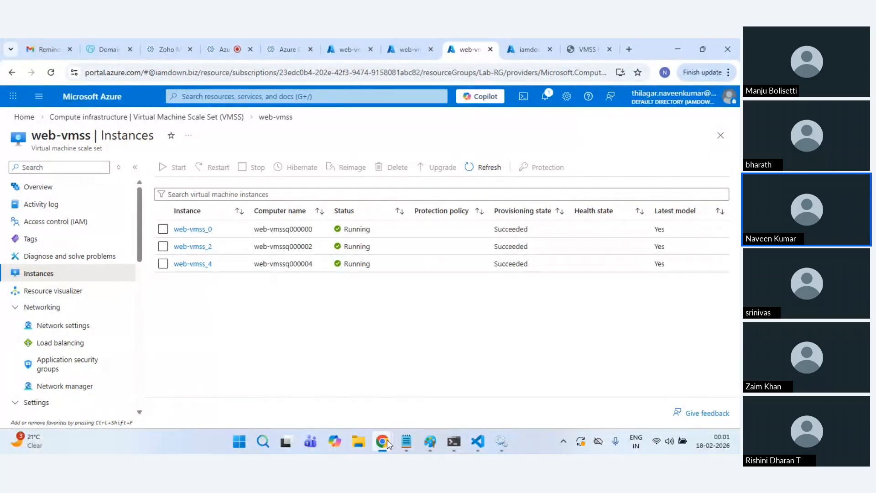
Step: Retry web.iamdown.biz once more in the incognito window
{"action": "mouse_move", "coordinate": [389, 443]}
{"action": "left_click", "coordinate": [498, 390]}
{"action": "left_click", "coordinate": [51, 80]}
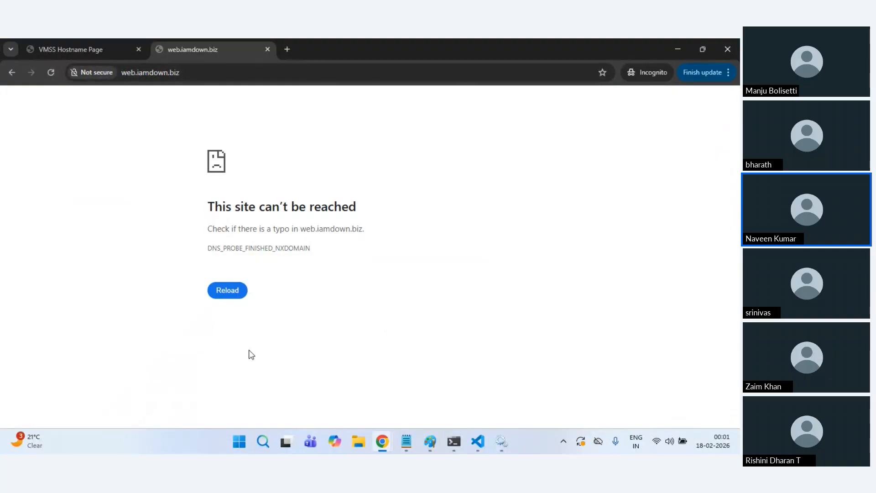
{"action": "mouse_move", "coordinate": [381, 444]}
{"action": "left_click", "coordinate": [315, 403]}
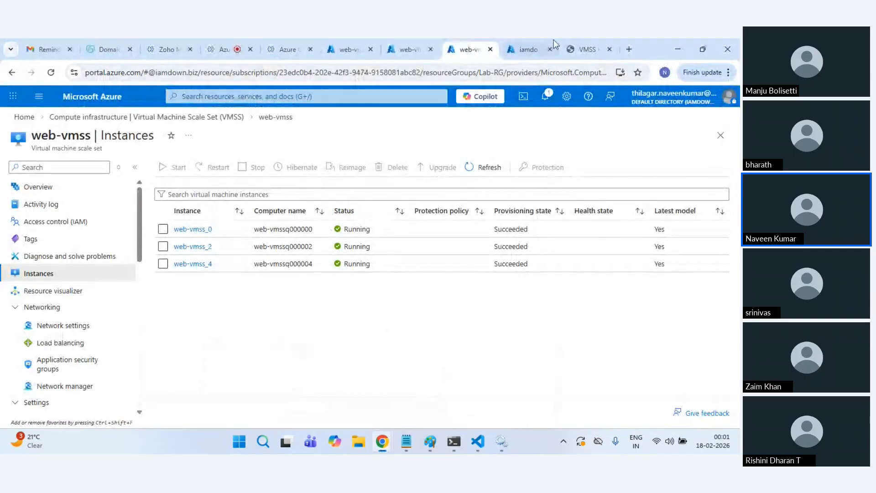
Step: Select the web A record in the iamdown.biz record sets
{"action": "left_click", "coordinate": [522, 46]}
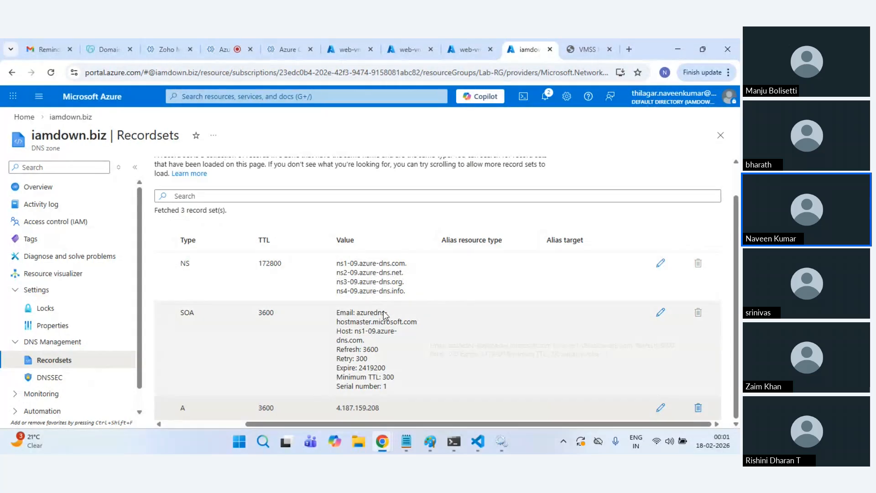
{"action": "left_click", "coordinate": [361, 415]}
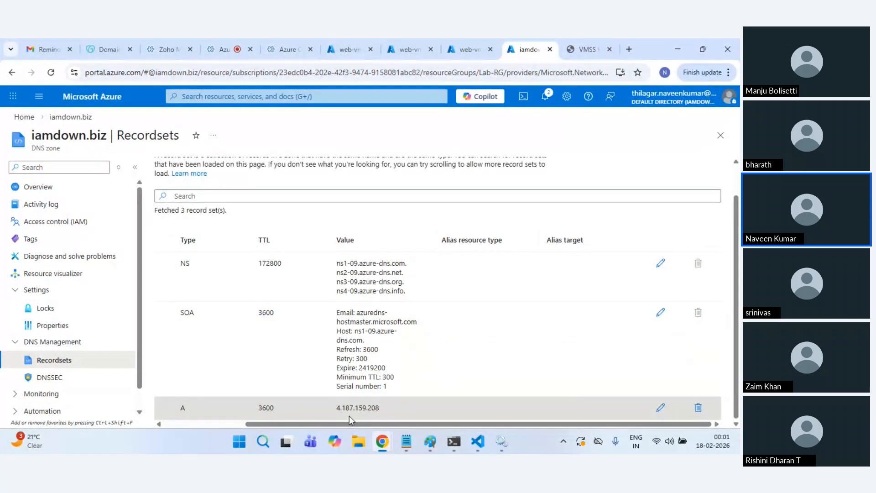
{"action": "left_click_drag", "start_coordinate": [316, 425], "coordinate": [209, 429]}
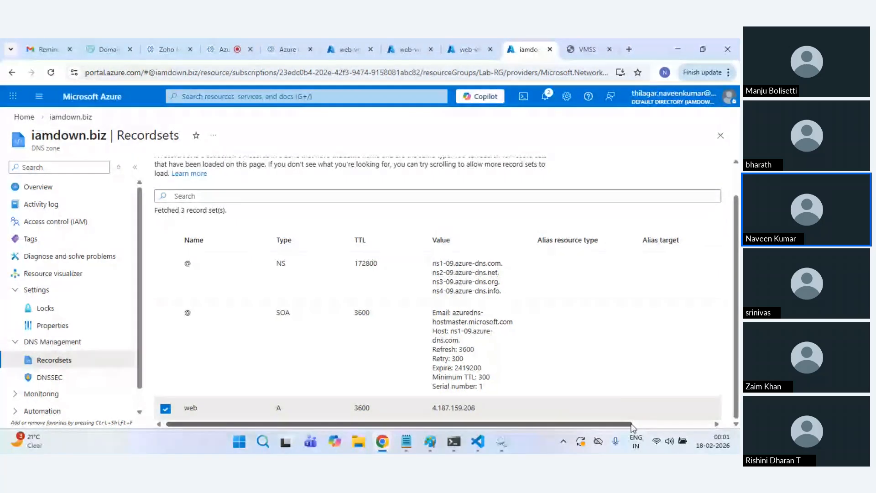
{"action": "left_click_drag", "start_coordinate": [609, 423], "coordinate": [673, 423]}
Step: Review the web record's 4.187.159.208 IP address, then go to GoDaddy's iamdown.biz nameservers
{"action": "left_click", "coordinate": [674, 408]}
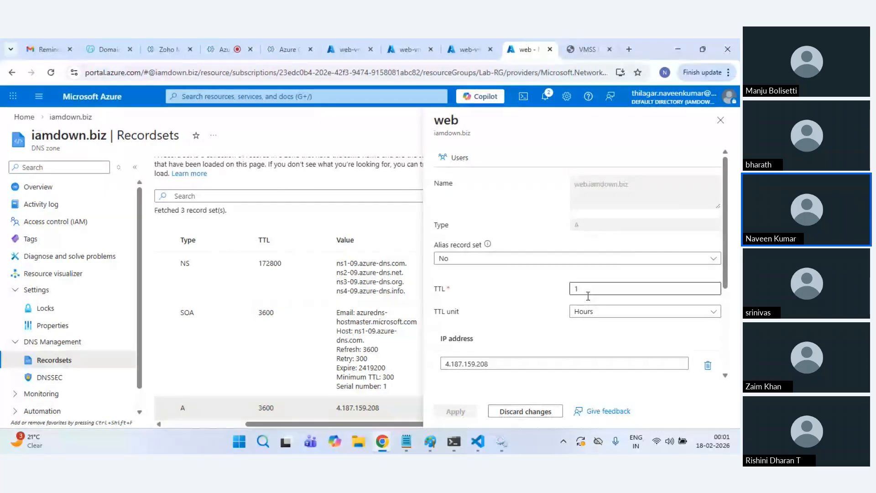
{"action": "scroll", "coordinate": [512, 313], "scroll_direction": "down", "scroll_amount": 3}
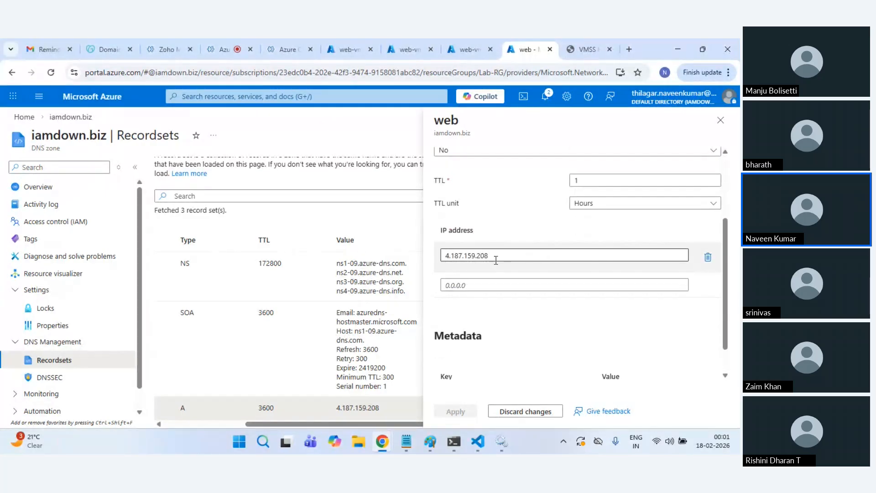
{"action": "scroll", "coordinate": [498, 282], "scroll_direction": "up", "scroll_amount": 1}
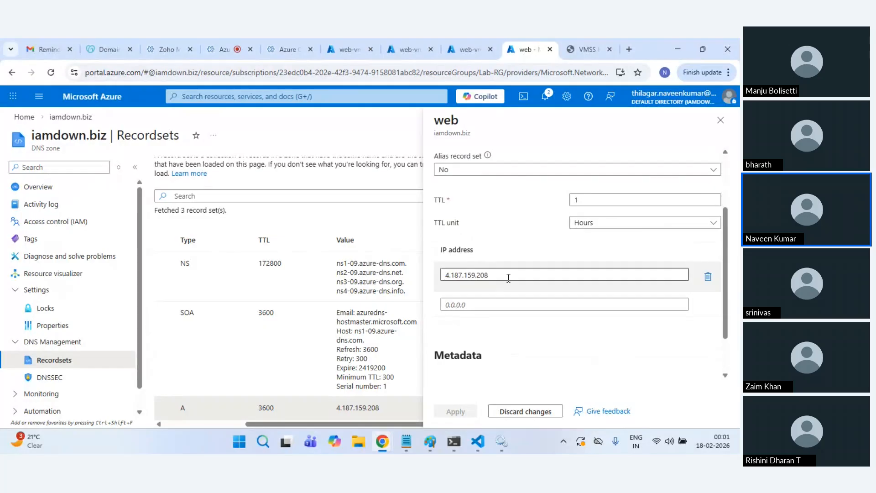
{"action": "scroll", "coordinate": [508, 277], "scroll_direction": "up", "scroll_amount": 3}
{"action": "left_click", "coordinate": [109, 49]}
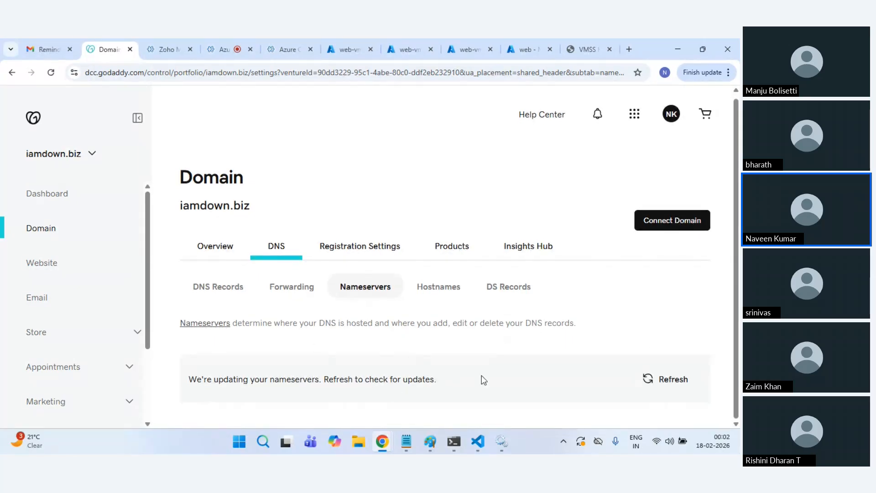
Step: Refresh GoDaddy's nameserver update status and review the listed custom nameservers
{"action": "left_click", "coordinate": [661, 382]}
{"action": "scroll", "coordinate": [591, 349], "scroll_direction": "down", "scroll_amount": 1}
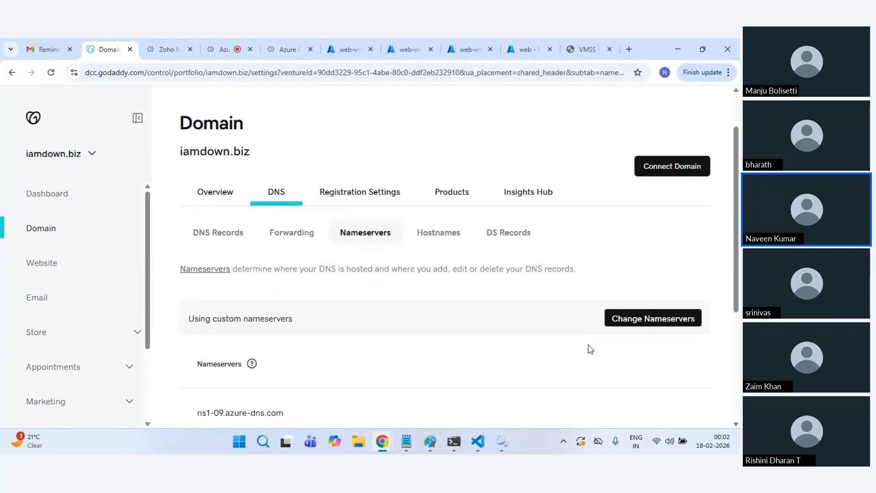
{"action": "scroll", "coordinate": [391, 328], "scroll_direction": "down", "scroll_amount": 6}
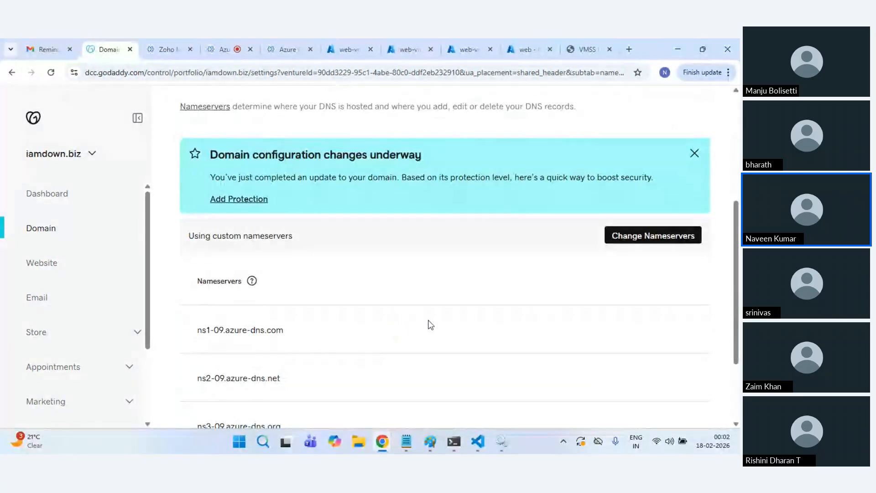
{"action": "scroll", "coordinate": [453, 326], "scroll_direction": "up", "scroll_amount": 5}
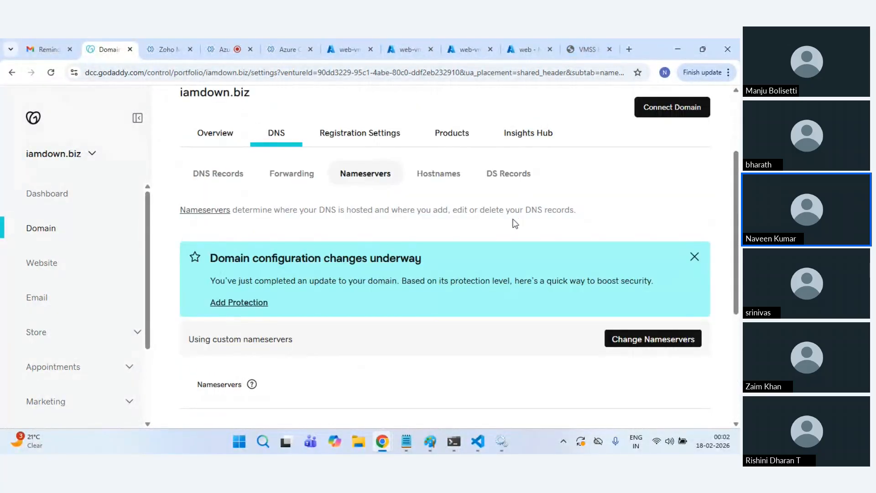
{"action": "scroll", "coordinate": [255, 315], "scroll_direction": "down", "scroll_amount": 2}
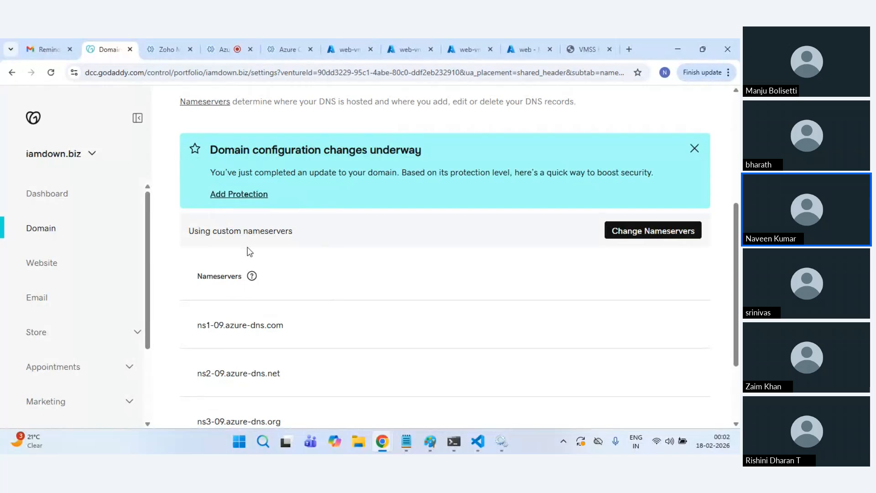
{"action": "scroll", "coordinate": [316, 299], "scroll_direction": "down", "scroll_amount": 2}
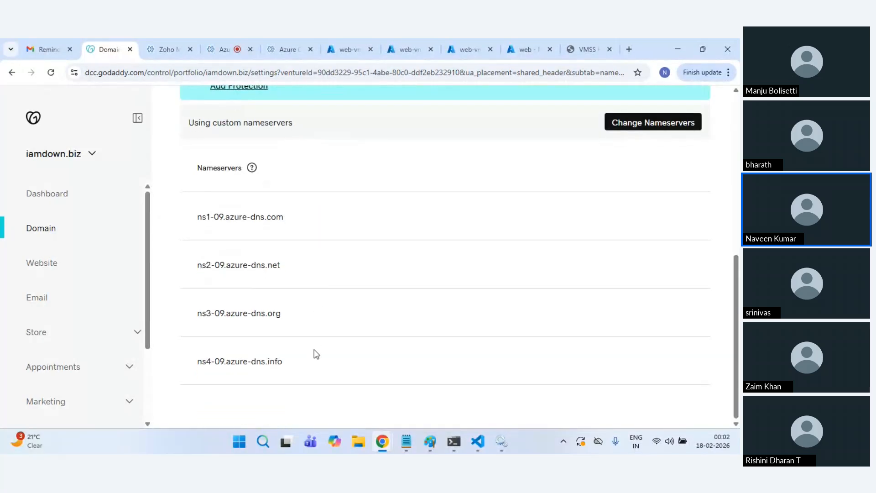
Step: Copy Azure's ns4-09.azure-dns.info NS value and find it on the GoDaddy nameserver page
{"action": "left_click", "coordinate": [494, 39]}
{"action": "left_click", "coordinate": [531, 39]}
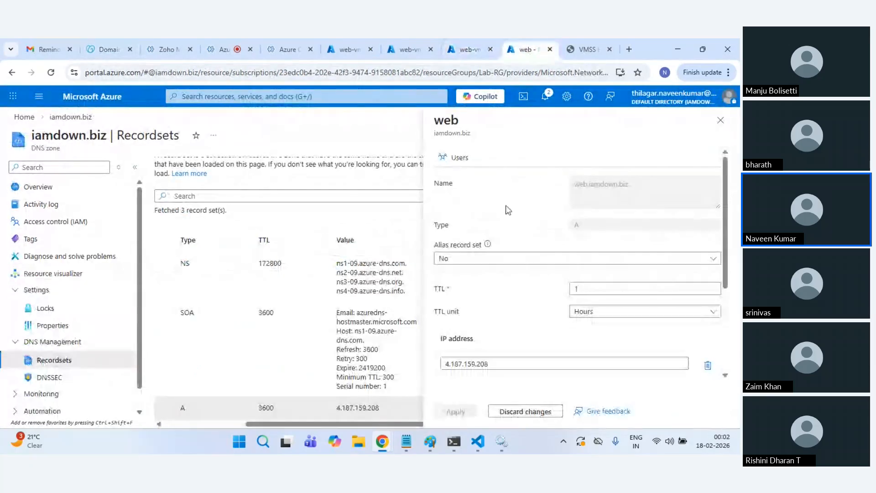
{"action": "left_click", "coordinate": [717, 117]}
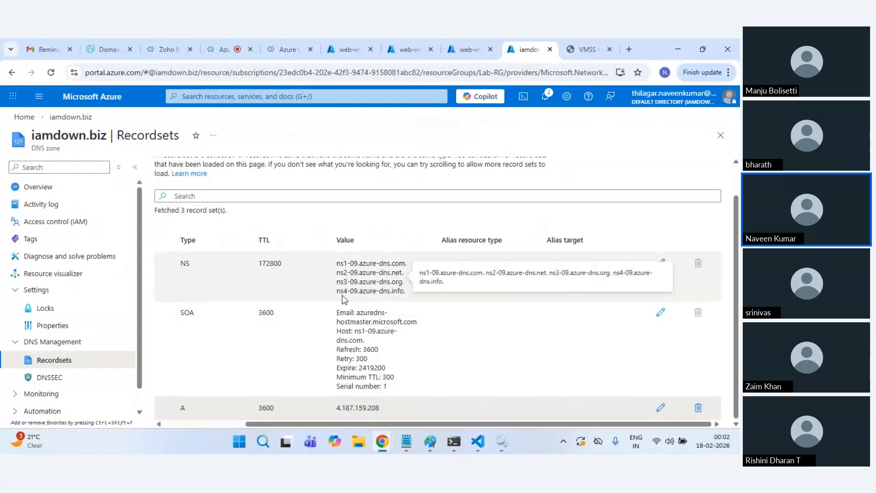
{"action": "left_click_drag", "start_coordinate": [337, 292], "coordinate": [400, 291]}
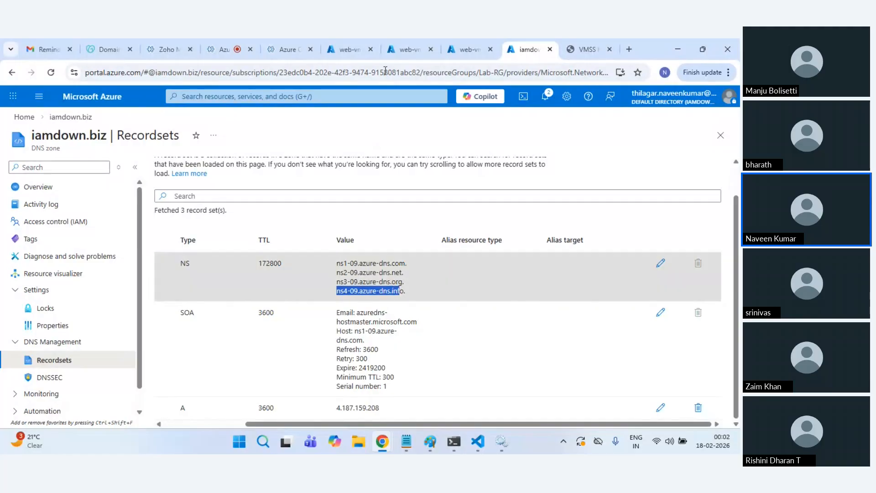
{"action": "left_click", "coordinate": [110, 49]}
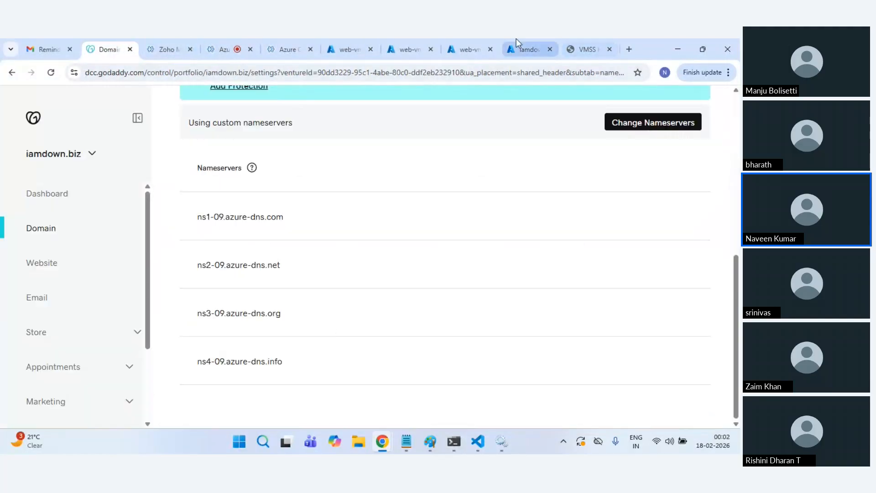
{"action": "left_click", "coordinate": [532, 45]}
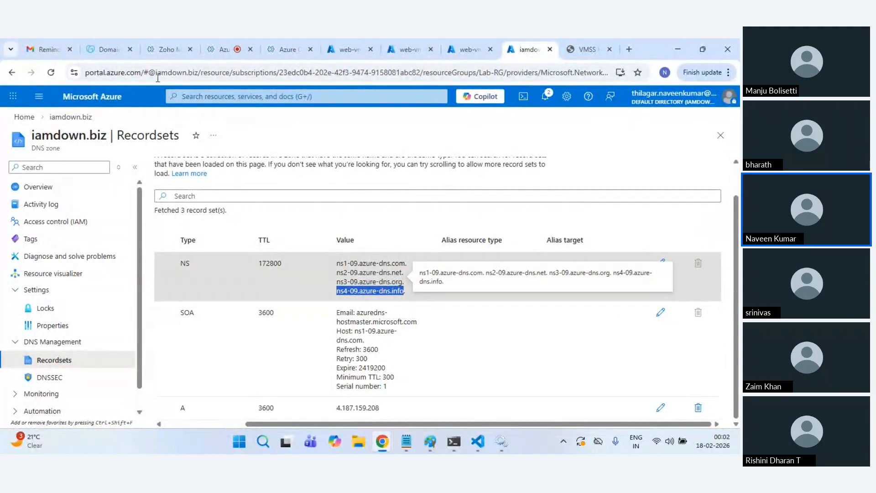
{"action": "left_click", "coordinate": [109, 50]}
{"action": "key", "text": "ctrl+f"}
{"action": "type", "text": "ns4-09.azure-dns.info"}
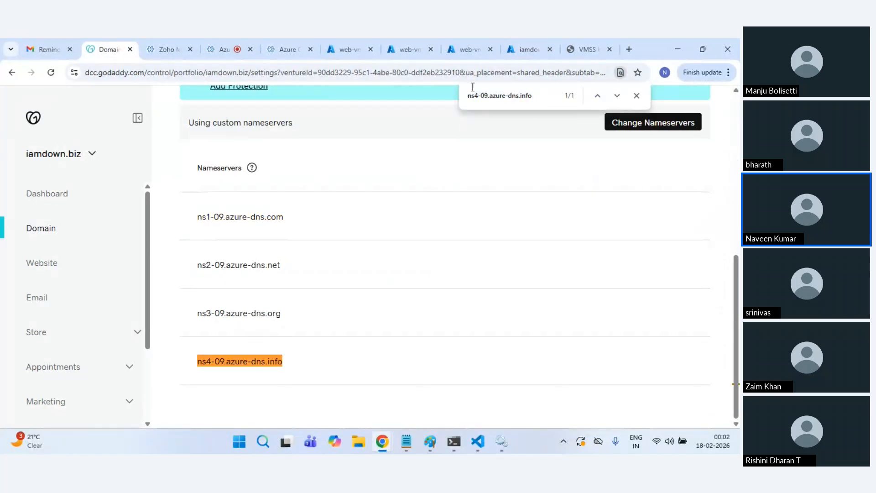
Step: Check that ns3-09.azure-dns.org from Azure appears on the GoDaddy nameserver page
{"action": "left_click", "coordinate": [529, 49]}
{"action": "left_click_drag", "start_coordinate": [340, 282], "coordinate": [402, 283]}
{"action": "key", "text": "ctrl+c"}
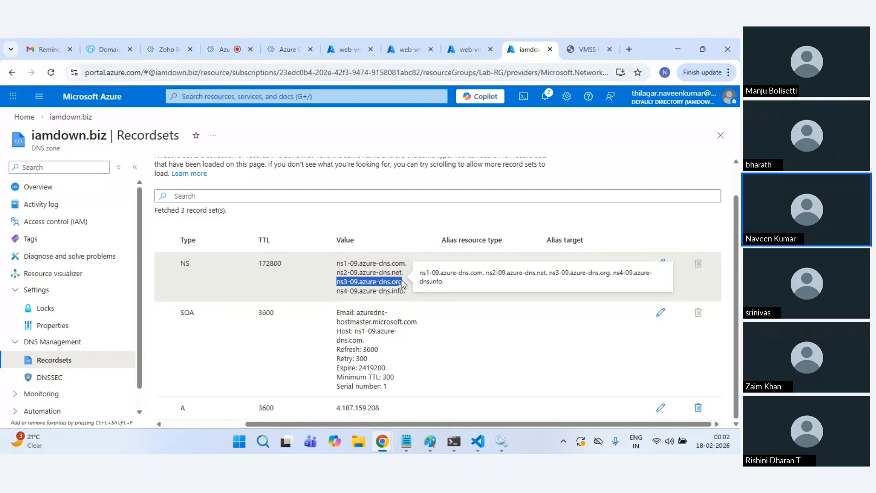
{"action": "left_click", "coordinate": [110, 49]}
{"action": "key", "text": "ctrl+f"}
{"action": "key", "text": "ctrl+v"}
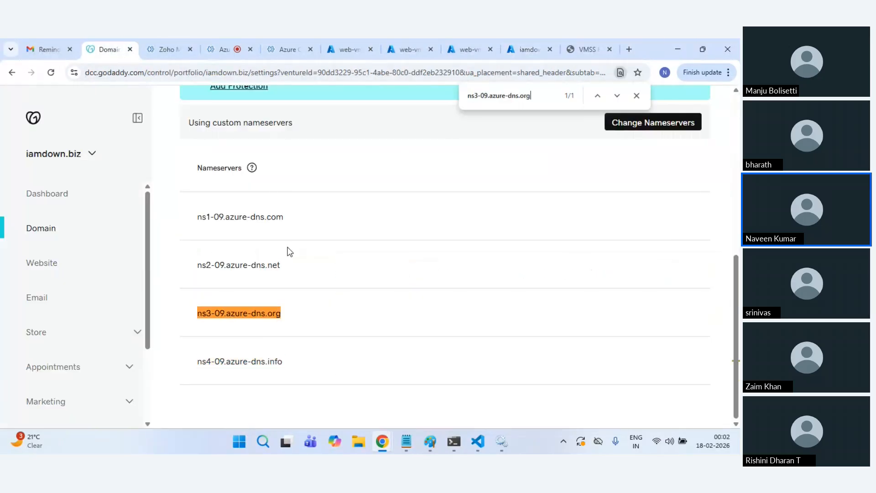
Step: Check that ns2-09.azure-dns.net from Azure appears on the GoDaddy nameserver page
{"action": "left_click", "coordinate": [470, 49]}
{"action": "left_click", "coordinate": [527, 49]}
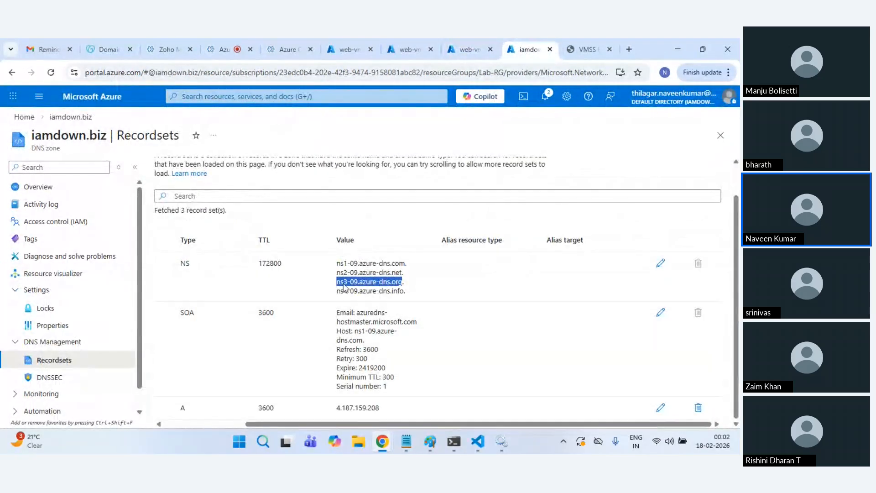
{"action": "left_click_drag", "start_coordinate": [337, 273], "coordinate": [402, 273]}
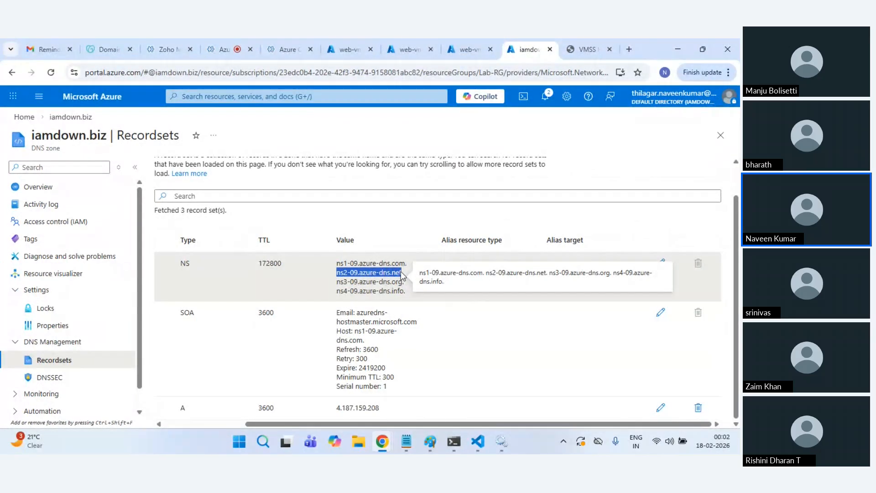
{"action": "key", "text": "ctrl+c"}
{"action": "left_click", "coordinate": [115, 50]}
{"action": "key", "text": "ctrl+f"}
{"action": "key", "text": "ctrl+v"}
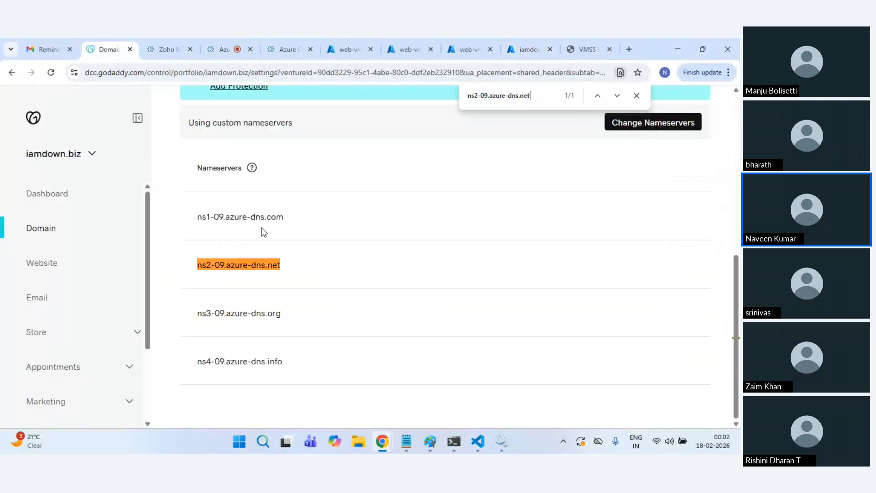
Step: Confirm ns1-09.azure-dns.com is on GoDaddy, then return to the Azure iamdown.biz record sets
{"action": "left_click", "coordinate": [537, 42]}
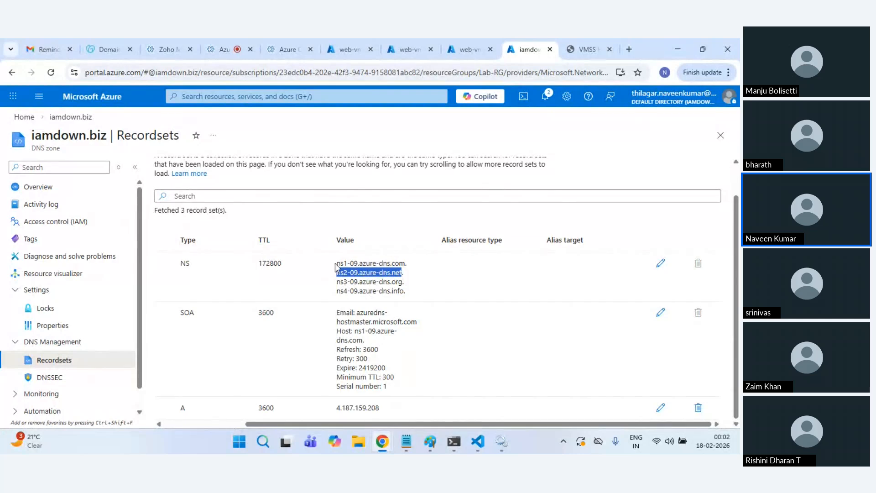
{"action": "left_click_drag", "start_coordinate": [336, 264], "coordinate": [405, 263]}
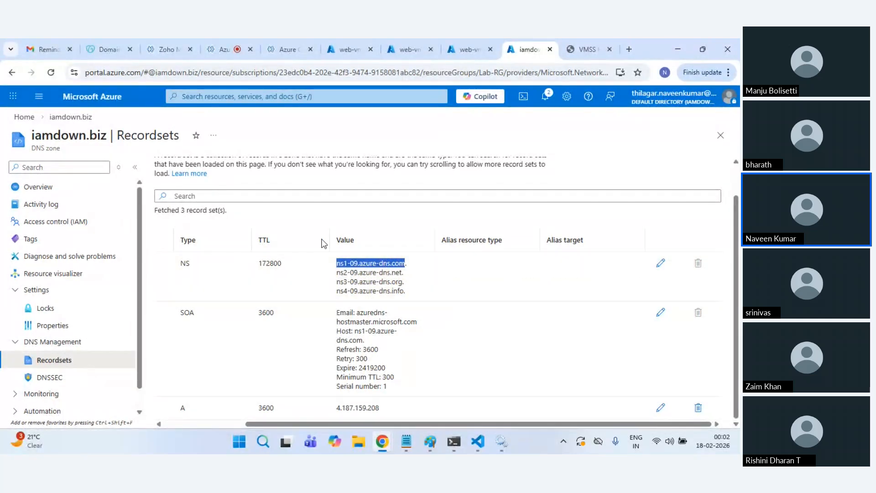
{"action": "key", "text": "ctrl+c"}
{"action": "left_click", "coordinate": [105, 41]}
{"action": "key", "text": "ctrl+f"}
{"action": "key", "text": "ctrl+v"}
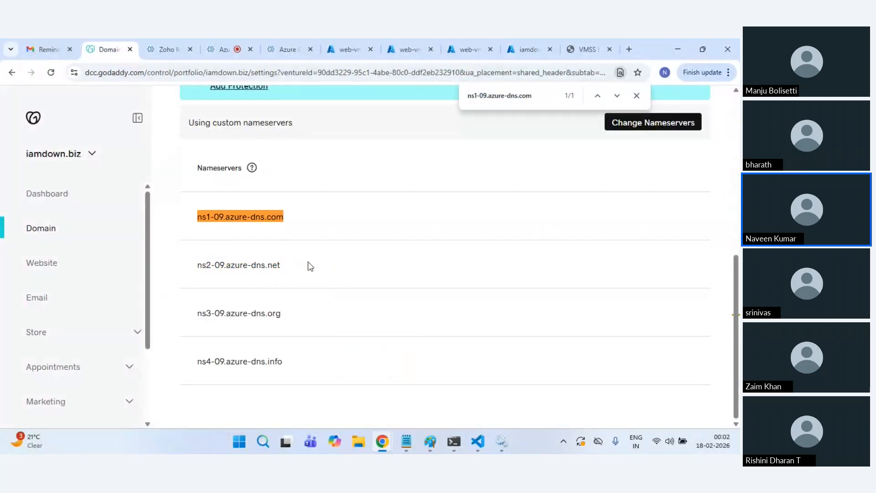
{"action": "key", "text": "Escape"}
{"action": "left_click", "coordinate": [534, 43]}
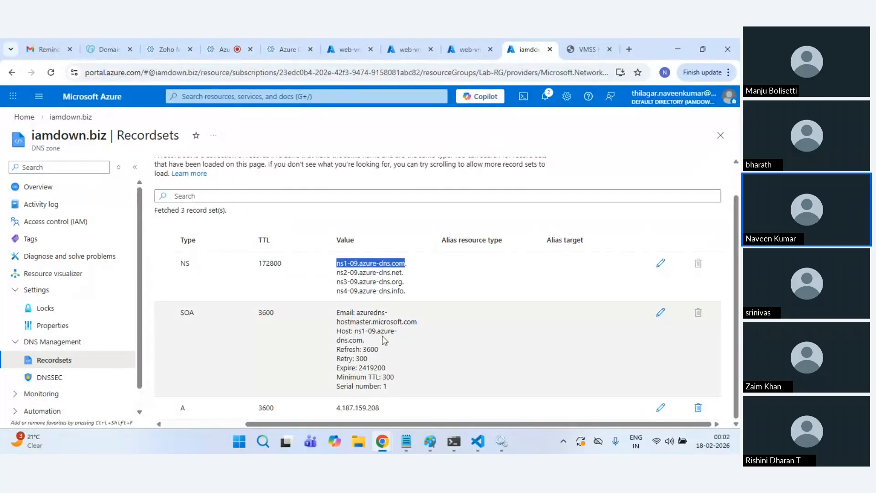
{"action": "scroll", "coordinate": [157, 212], "scroll_direction": "up", "scroll_amount": 2}
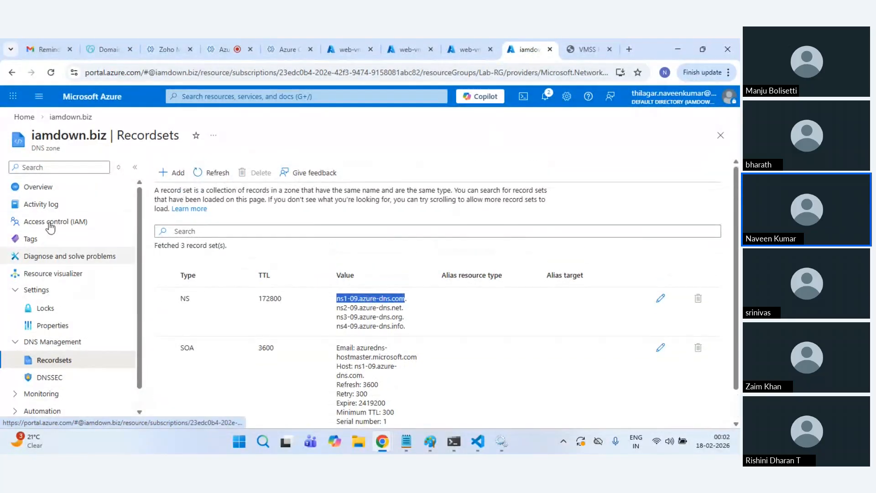
Step: Open the iamdown.biz zone Overview and retry web.iamdown.biz in a new Incognito window
{"action": "left_click", "coordinate": [43, 187]}
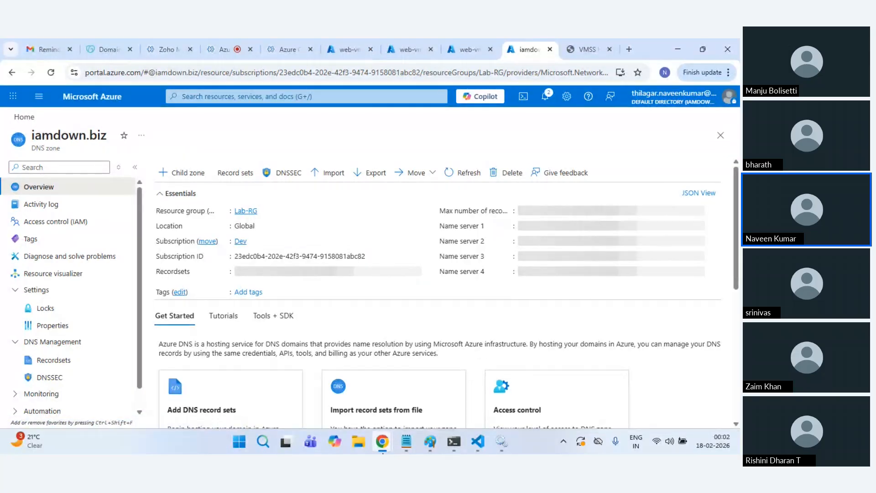
{"action": "mouse_move", "coordinate": [383, 441]}
{"action": "left_click", "coordinate": [593, 379]}
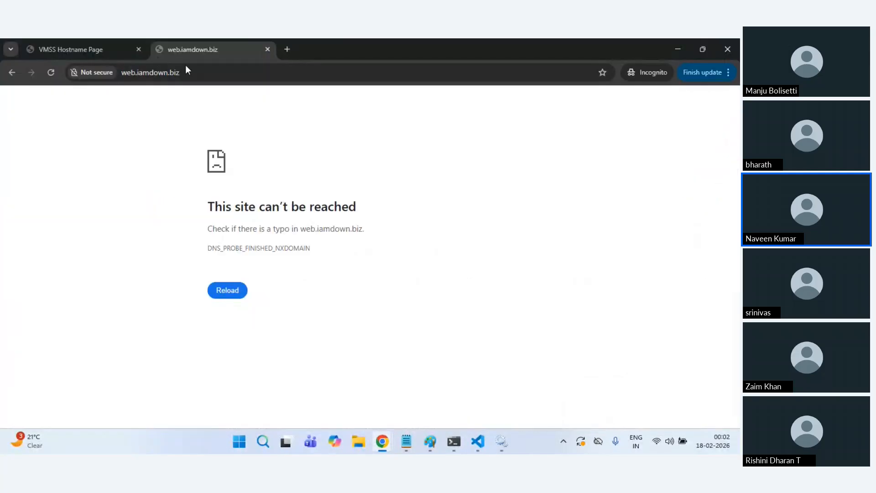
{"action": "left_click", "coordinate": [210, 76]}
{"action": "key", "text": "ctrl+shift+n"}
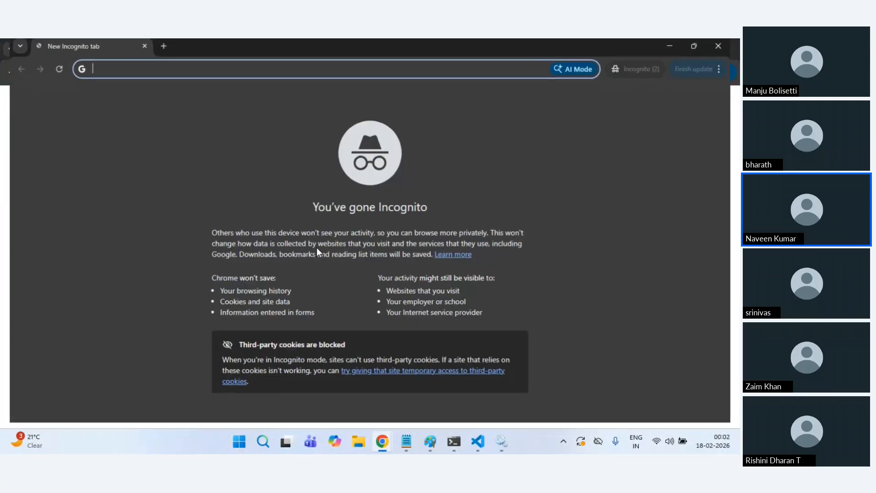
{"action": "key", "text": "ctrl+v"}
{"action": "key", "text": "Return"}
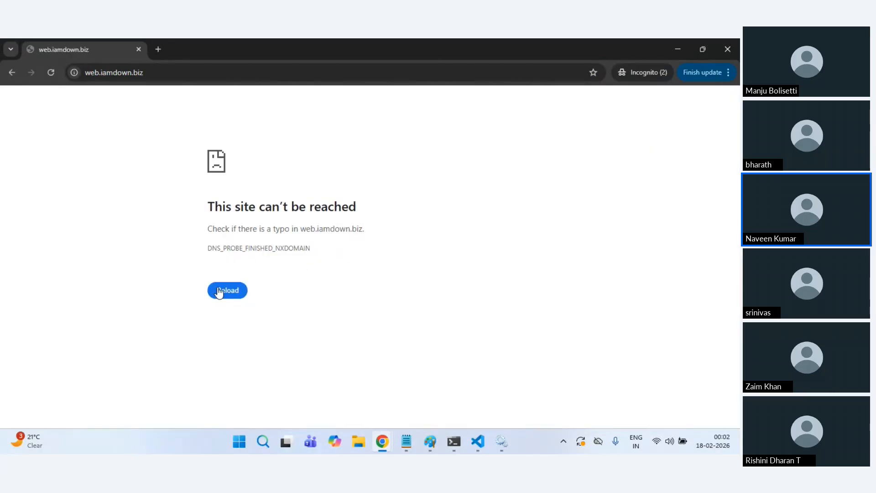
{"action": "left_click", "coordinate": [219, 292]}
Step: Return to Azure, glance at web-vmss serial console and CPU metrics, then go Home
{"action": "key", "text": "alt+Tab"}
{"action": "mouse_move", "coordinate": [386, 443]}
{"action": "left_click", "coordinate": [207, 386]}
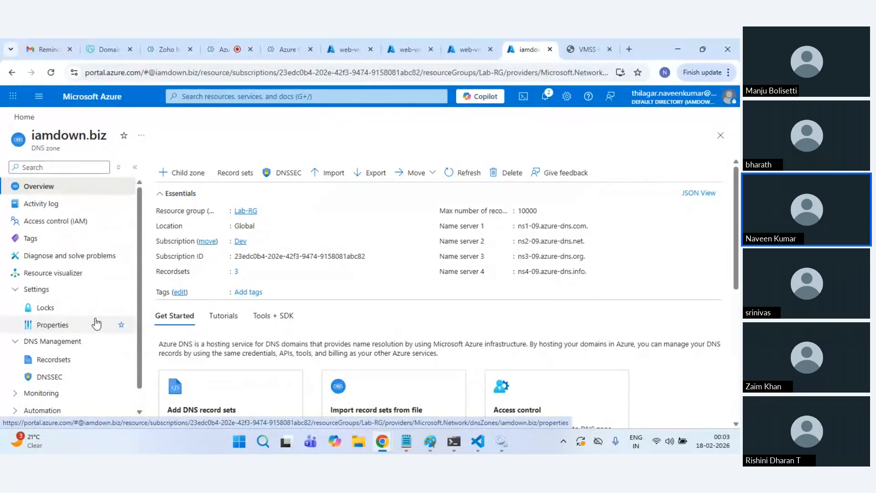
{"action": "scroll", "coordinate": [94, 324], "scroll_direction": "down", "scroll_amount": 1}
{"action": "left_click", "coordinate": [331, 48]}
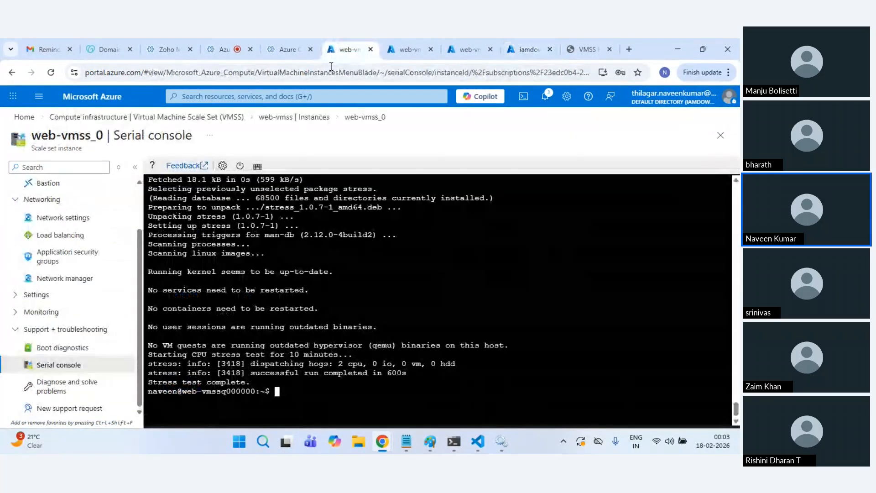
{"action": "left_click", "coordinate": [406, 42]}
{"action": "left_click", "coordinate": [98, 101]}
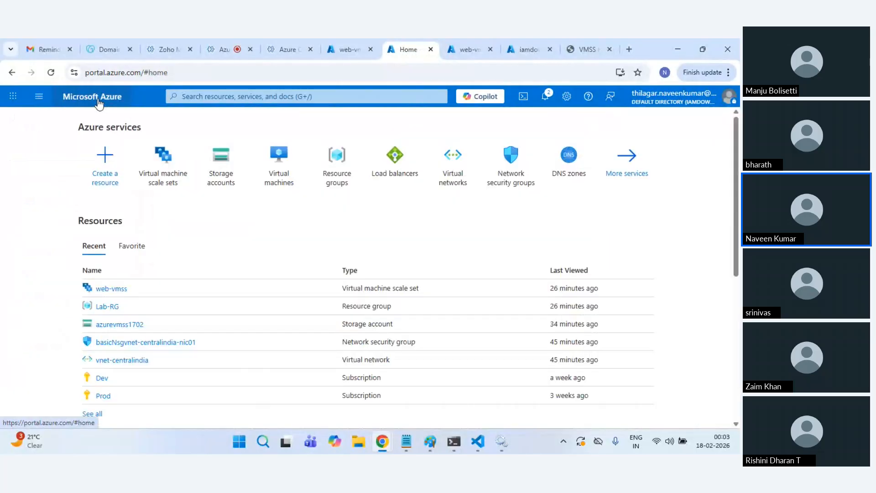
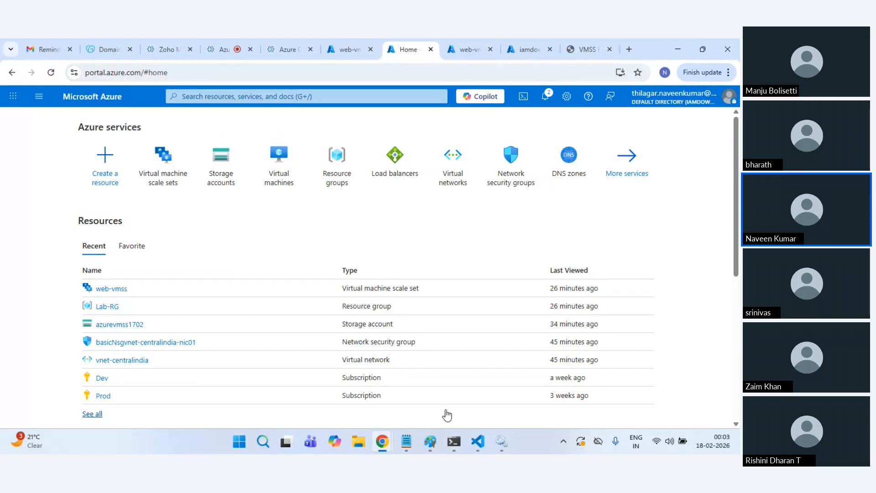
Step: Retest web.iamdown.biz in the incognito window, trying the doc/index.html and images paths
{"action": "mouse_move", "coordinate": [389, 446]}
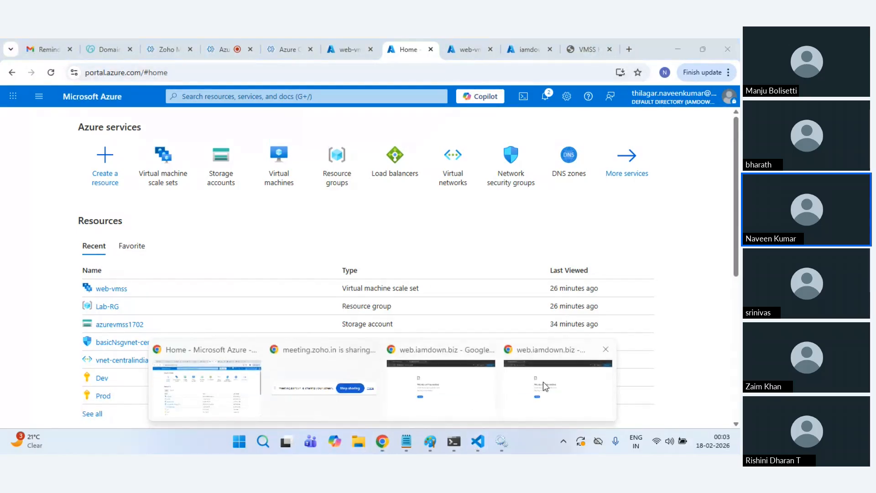
{"action": "left_click", "coordinate": [544, 388]}
{"action": "left_click", "coordinate": [56, 77]}
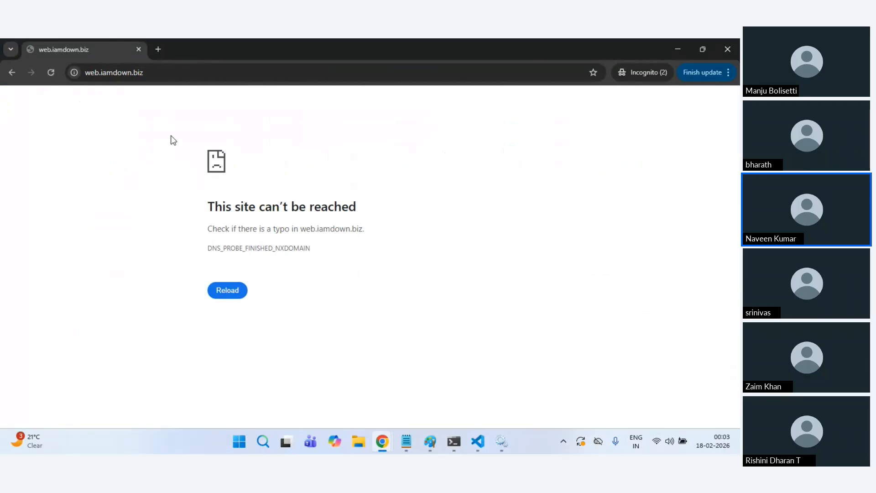
{"action": "left_click", "coordinate": [156, 73]}
{"action": "left_click", "coordinate": [174, 78]}
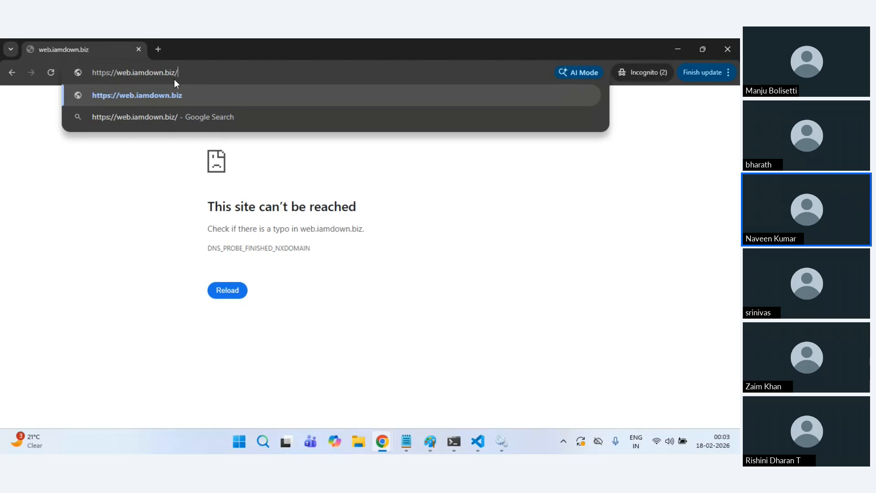
{"action": "type", "text": "doc/index.html"}
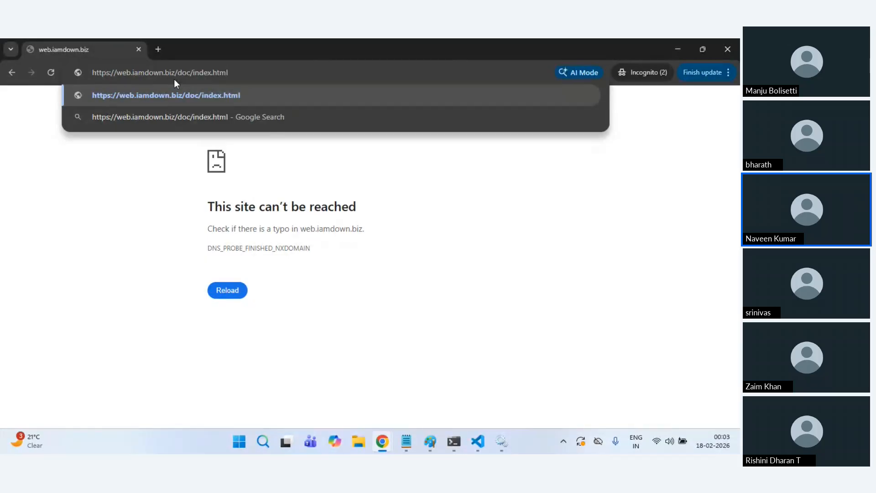
{"action": "key", "text": "BackSpace"}
{"action": "key", "text": "BackSpace"}
{"action": "key", "text": "BackSpace"}
{"action": "key", "text": "BackSpace"}
{"action": "type", "text": "images"}
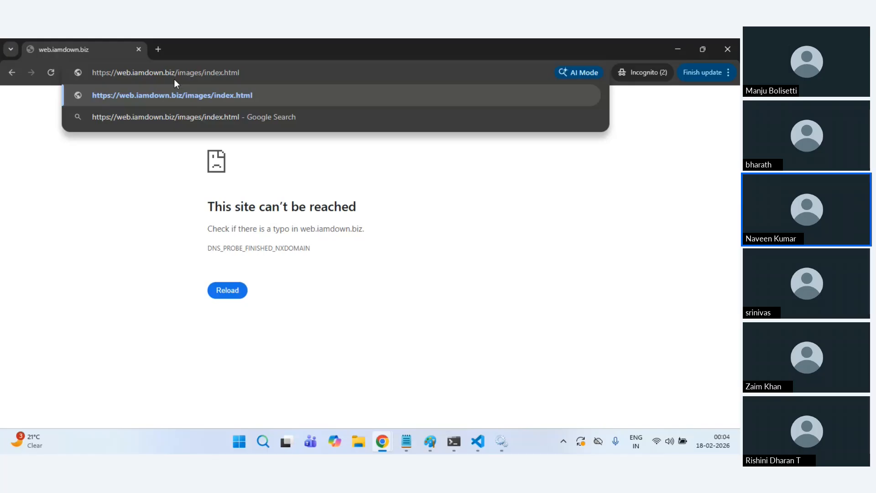
{"action": "key", "text": "Escape"}
{"action": "key", "text": "Escape"}
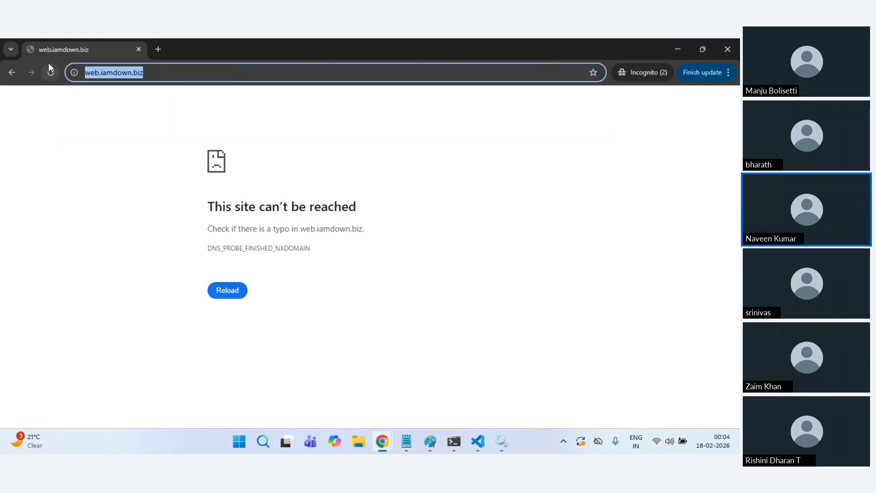
{"action": "left_click", "coordinate": [51, 73]}
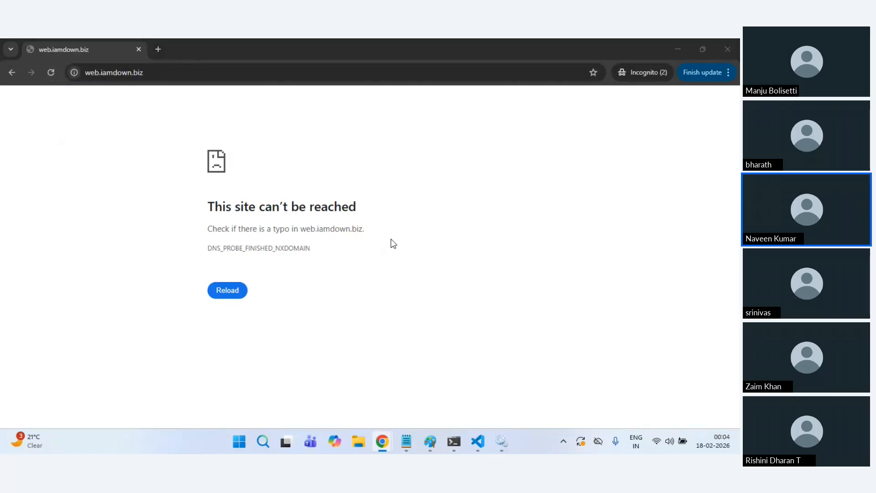
{"action": "key", "text": "alt+Tab"}
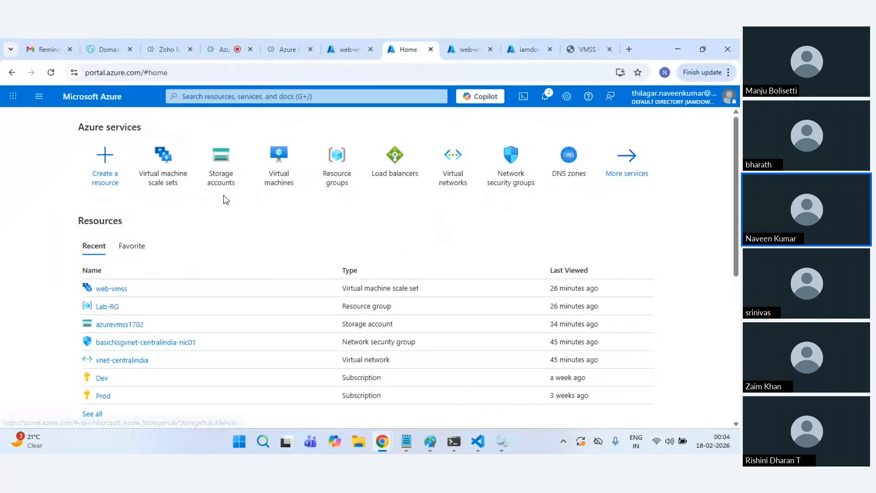
Step: Copy the web-vmss-alb load balancer's frontend IP 4.187.159.208 from its Frontend IP configuration
{"action": "left_click", "coordinate": [163, 162]}
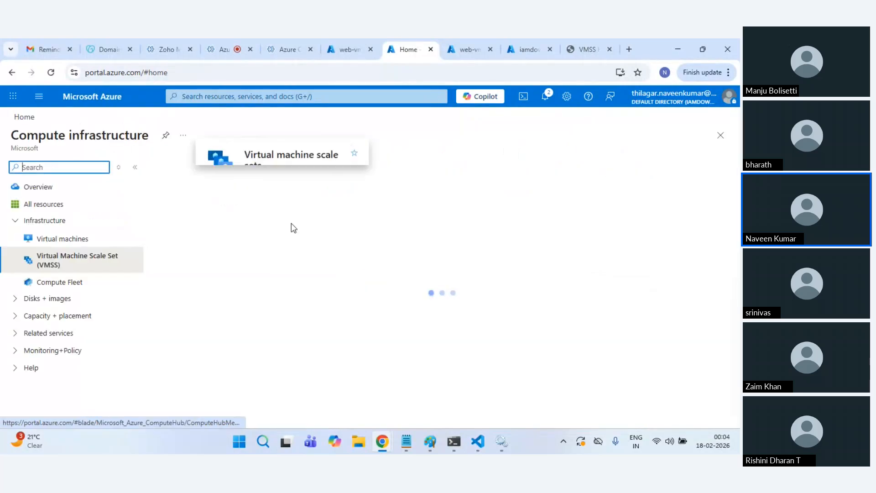
{"action": "left_click", "coordinate": [92, 97]}
{"action": "left_click", "coordinate": [402, 167]}
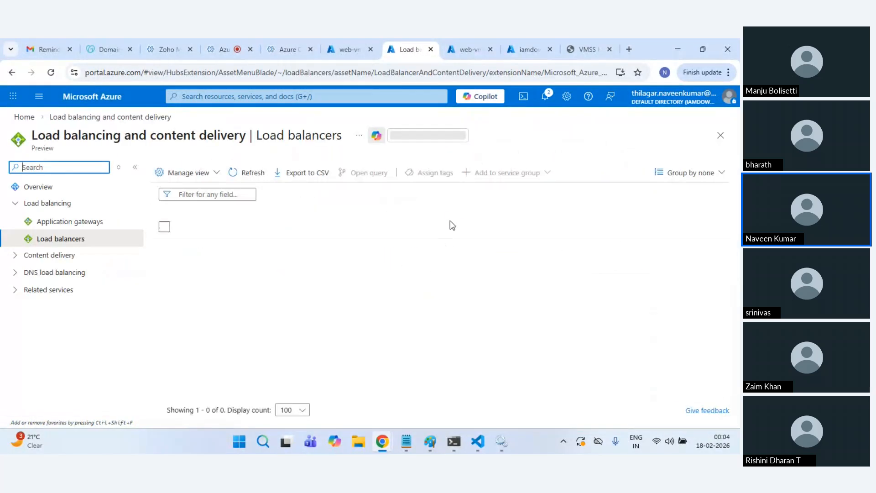
{"action": "left_click", "coordinate": [203, 248]}
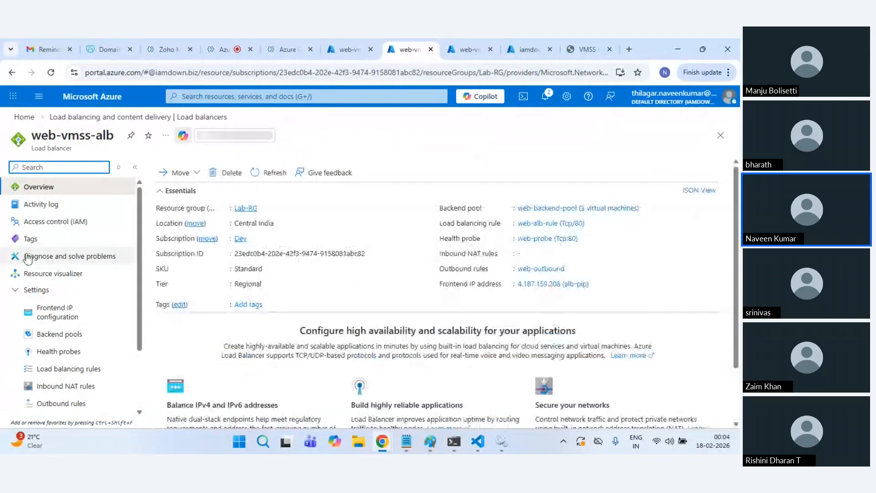
{"action": "left_click", "coordinate": [34, 313]}
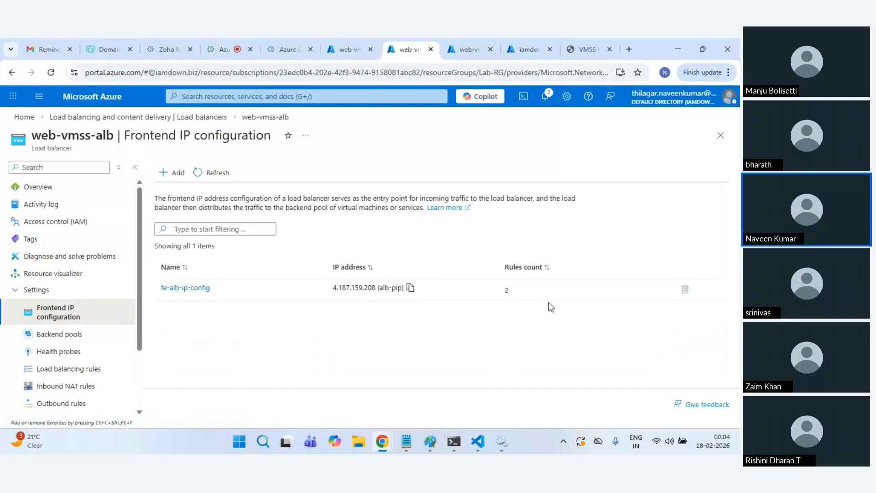
{"action": "left_click", "coordinate": [410, 288]}
Step: Paste the copied frontend IP into a new incognito tab's address bar
{"action": "left_click", "coordinate": [382, 441]}
{"action": "left_click", "coordinate": [474, 383]}
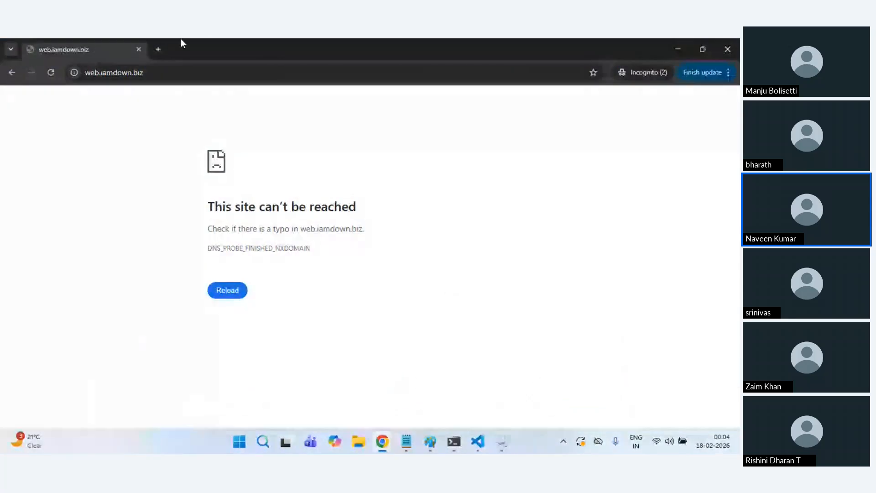
{"action": "left_click", "coordinate": [156, 49]}
{"action": "key", "text": "ctrl+v"}
Step: Load and reload the VMSS hostname page at 4.187.159.208, then select its URL
{"action": "key", "text": "BackSpace"}
{"action": "key", "text": "BackSpace"}
{"action": "key", "text": "BackSpace"}
{"action": "key", "text": "BackSpace"}
{"action": "key", "text": "BackSpace"}
{"action": "key", "text": "BackSpace"}
{"action": "key", "text": "BackSpace"}
{"action": "key", "text": "BackSpace"}
{"action": "key", "text": "BackSpace"}
{"action": "key", "text": "BackSpace"}
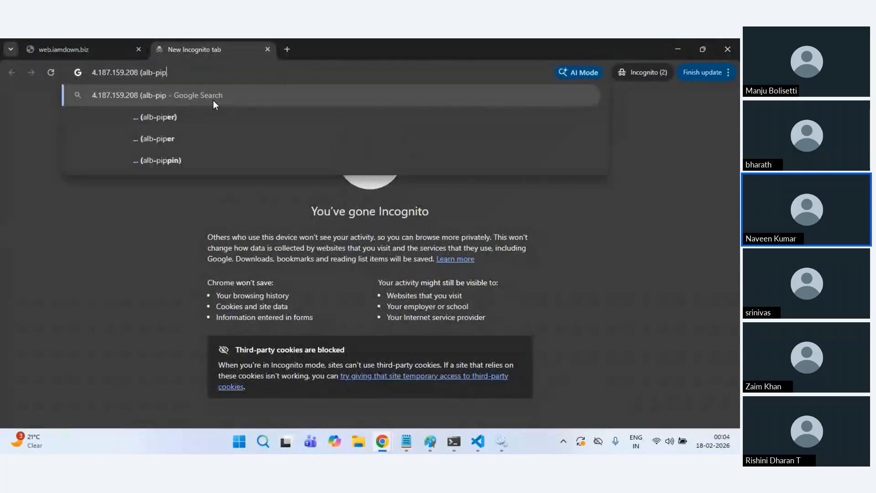
{"action": "left_click", "coordinate": [214, 103]}
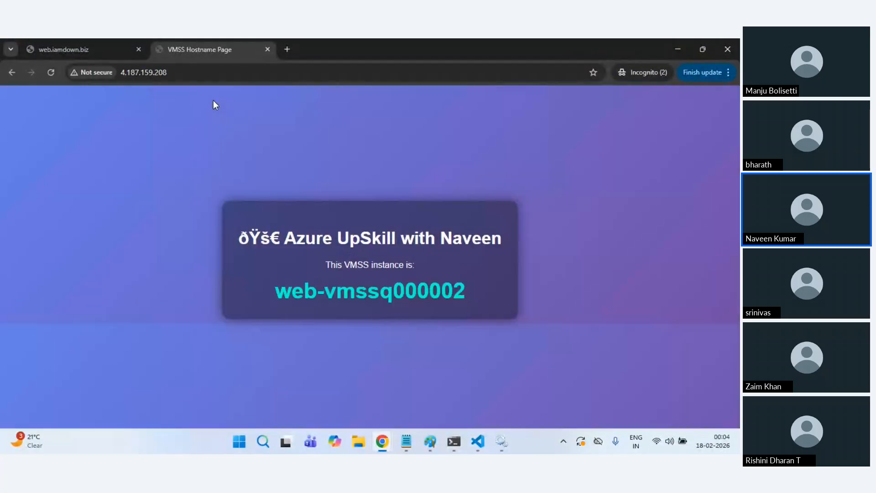
{"action": "left_click", "coordinate": [50, 72]}
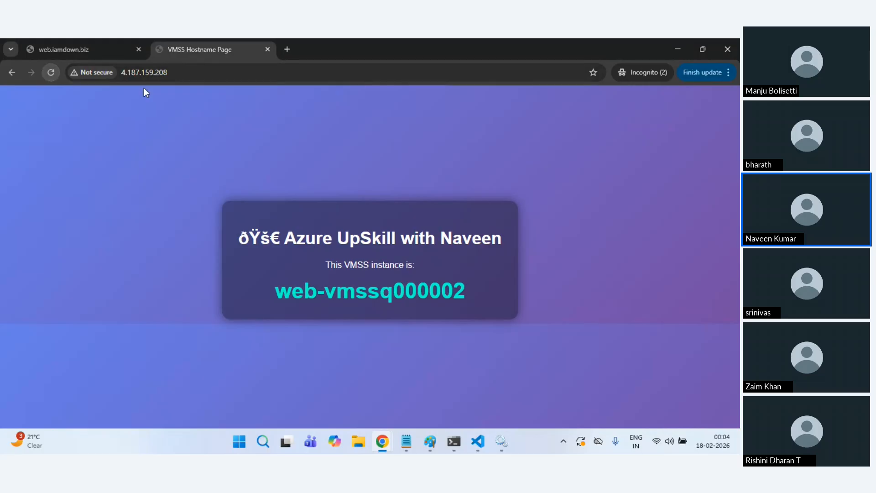
{"action": "left_click", "coordinate": [145, 73]}
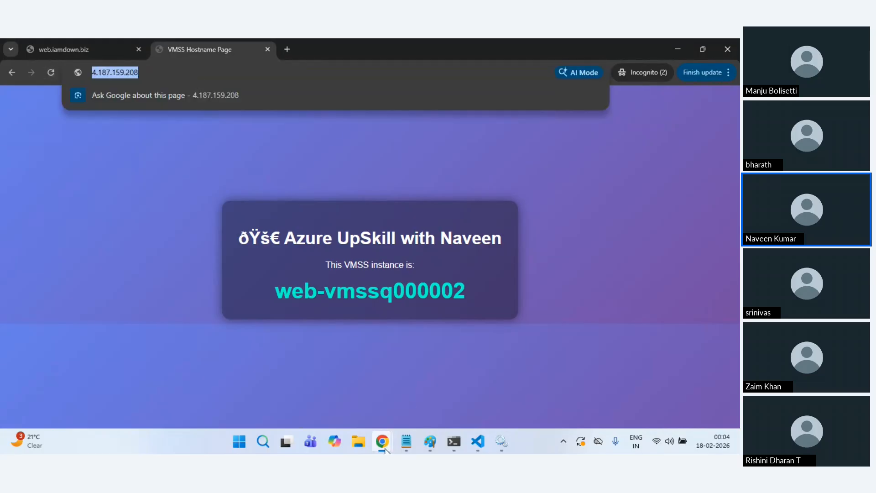
{"action": "mouse_move", "coordinate": [386, 450]}
{"action": "left_click", "coordinate": [208, 382]}
{"action": "left_click", "coordinate": [224, 45]}
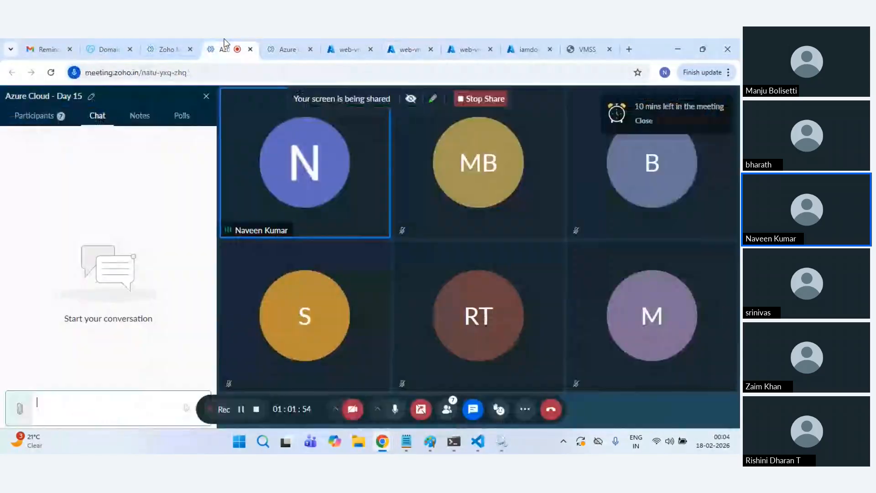
{"action": "left_click", "coordinate": [112, 403]}
{"action": "key", "text": "ctrl+v"}
{"action": "key", "text": "Return"}
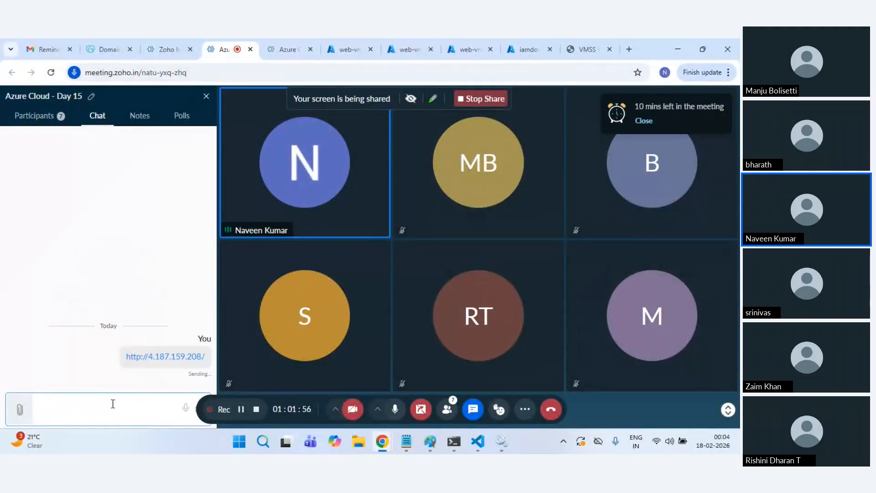
Step: Return through the hostname page to the Azure frontend IP configuration tab
{"action": "key", "text": "alt+Tab"}
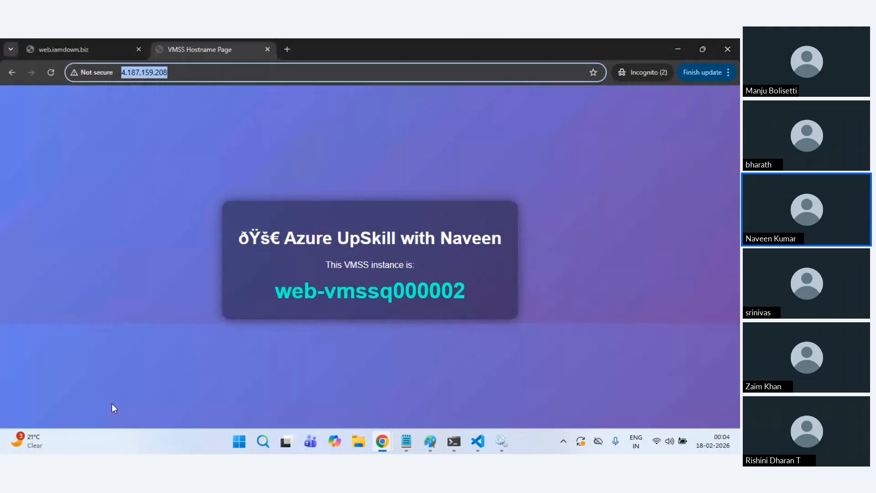
{"action": "key", "text": "alt+Tab"}
{"action": "key", "text": "alt+Tab"}
{"action": "left_click", "coordinate": [51, 72]}
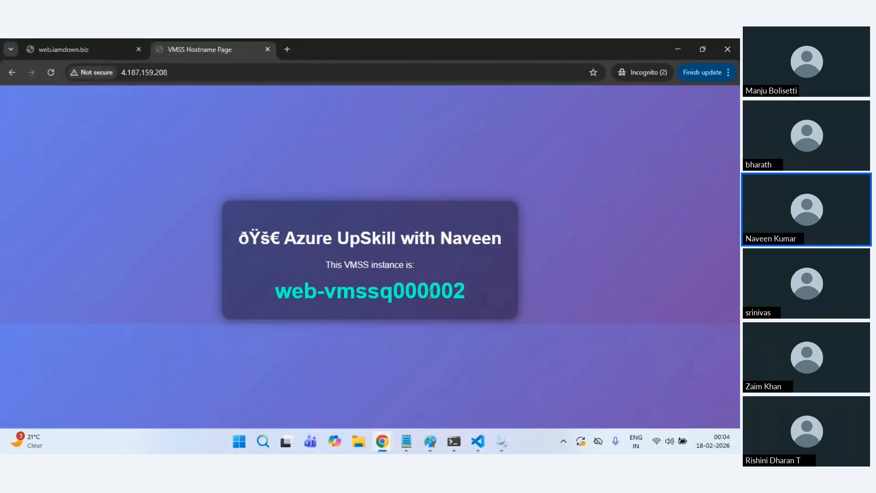
{"action": "mouse_move", "coordinate": [393, 450]}
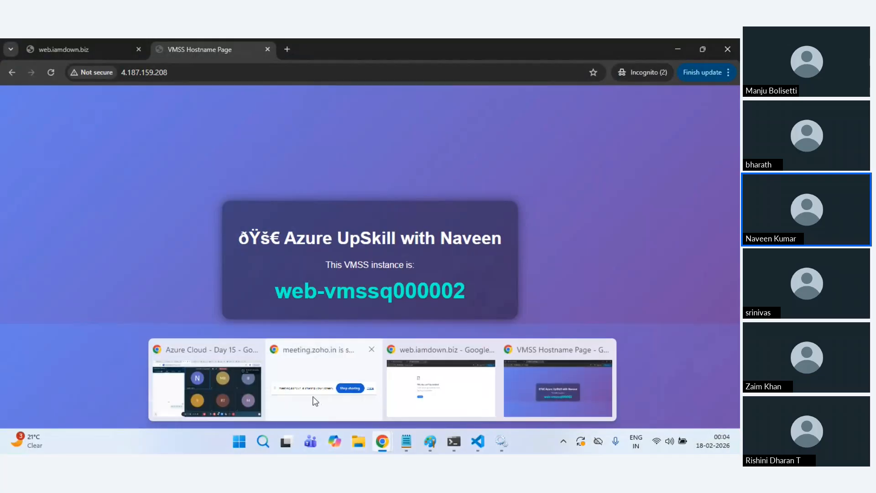
{"action": "left_click", "coordinate": [226, 385]}
{"action": "left_click", "coordinate": [404, 49]}
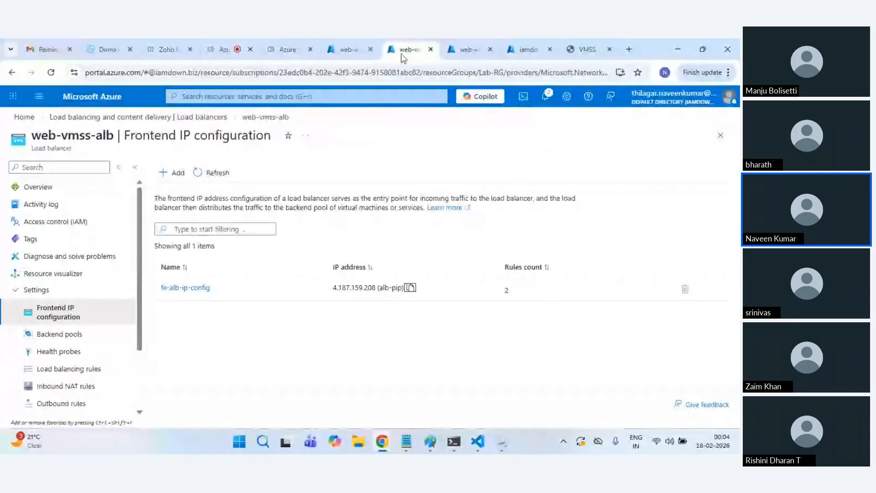
Step: Refresh the web-vmss Instances list to confirm the three instances are running
{"action": "left_click", "coordinate": [464, 48]}
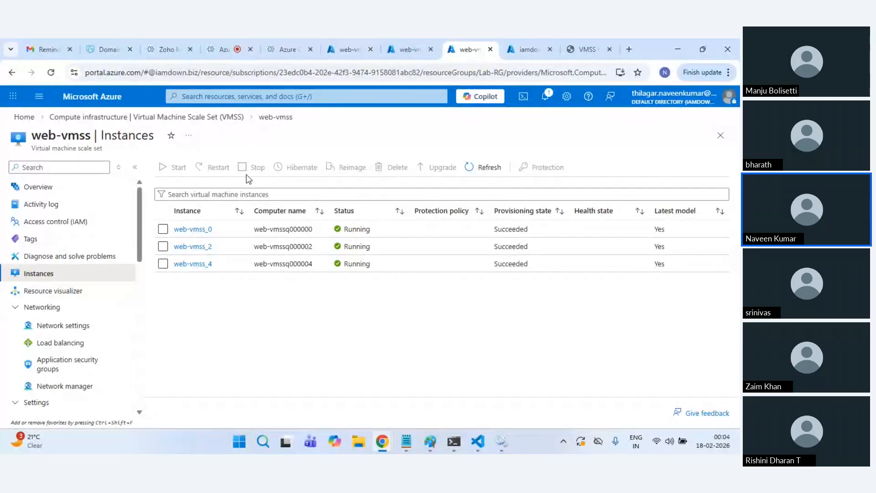
{"action": "left_click", "coordinate": [486, 170]}
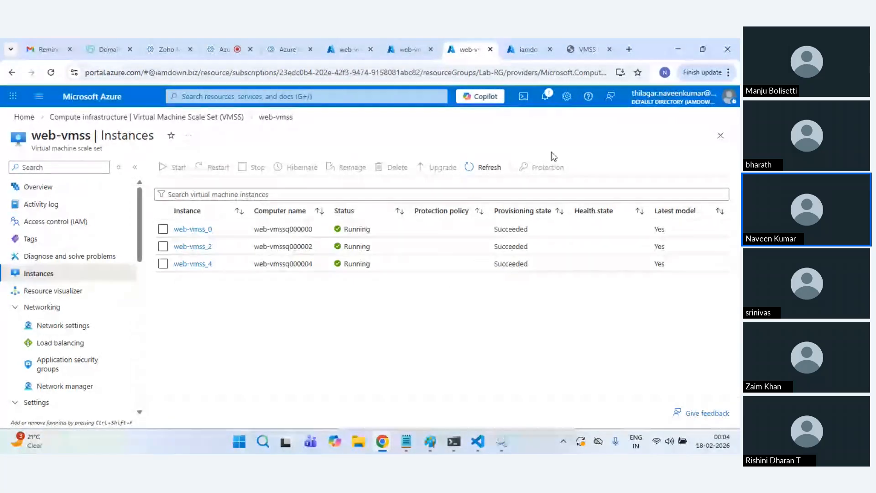
{"action": "left_click", "coordinate": [586, 49]}
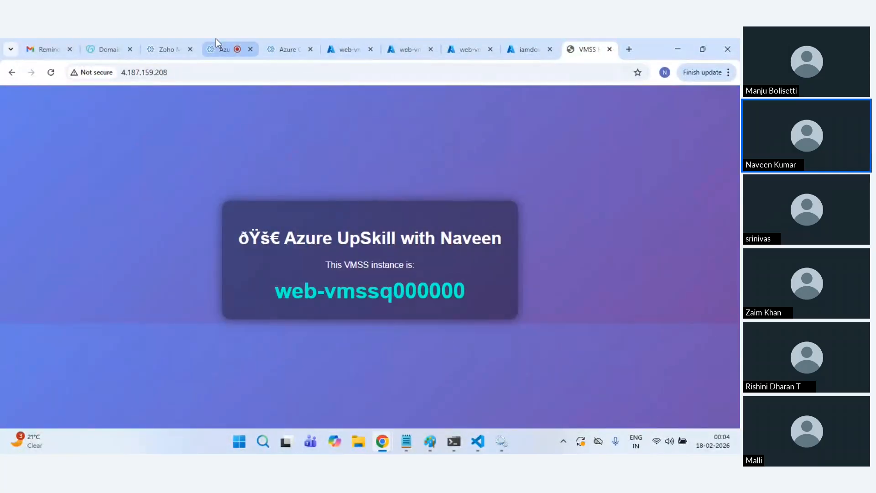
Step: Bring up the incognito window's web.iamdown.biz tab showing the DNS error
{"action": "left_click", "coordinate": [222, 49]}
{"action": "mouse_move", "coordinate": [382, 441]}
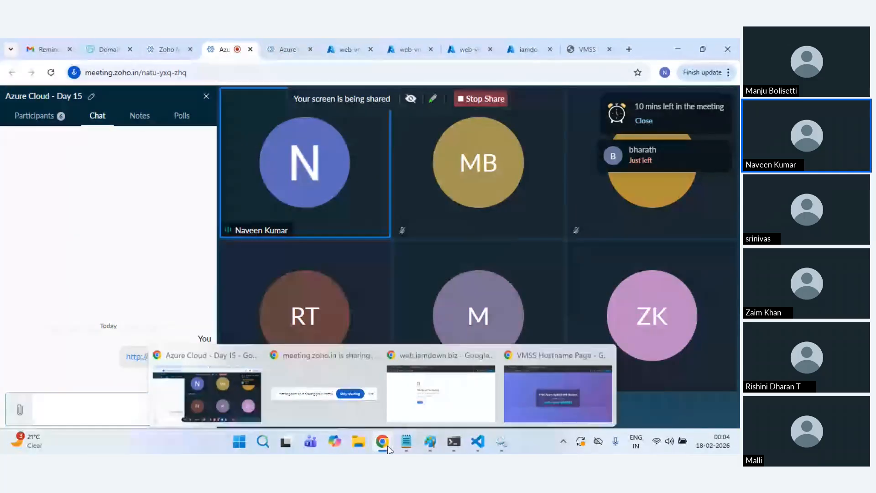
{"action": "left_click", "coordinate": [524, 393]}
{"action": "left_click", "coordinate": [66, 51]}
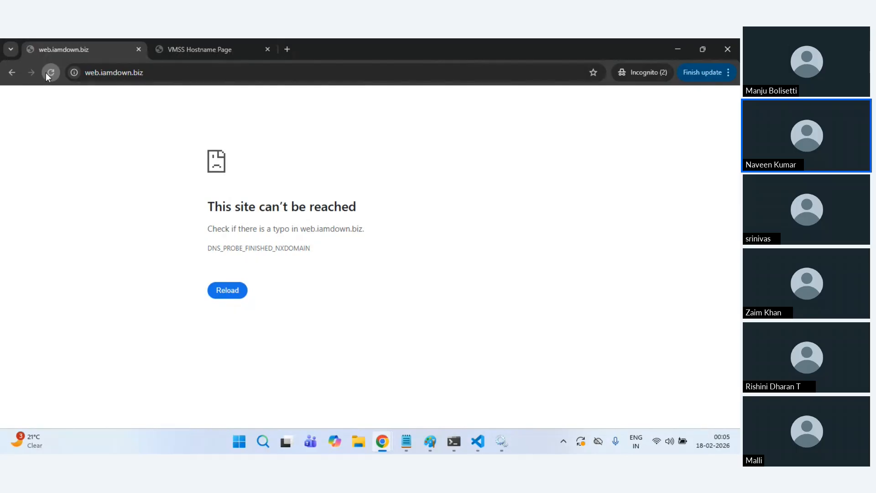
Step: Retry web.iamdown.biz, still DNS_PROBE_FINISHED_NXDOMAIN, then return to the Azure Cloud - Day 15 meeting
{"action": "left_click", "coordinate": [179, 77]}
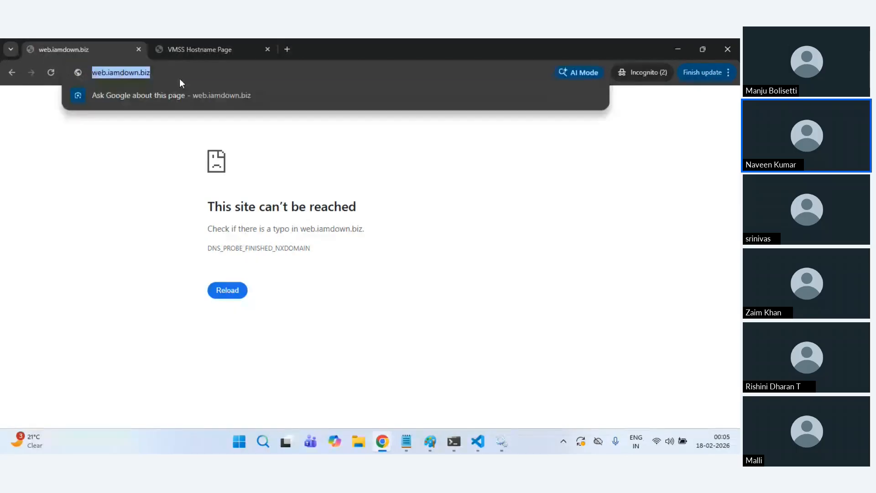
{"action": "left_click", "coordinate": [150, 184]}
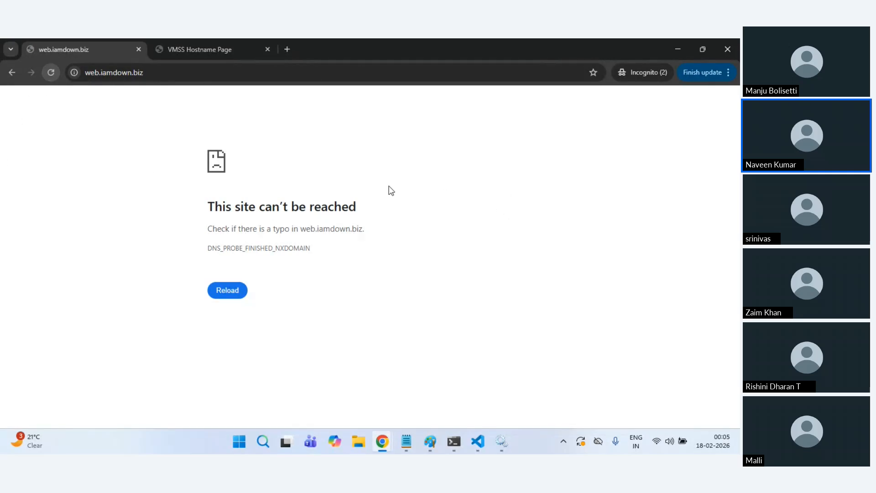
{"action": "key", "text": "alt+Tab"}
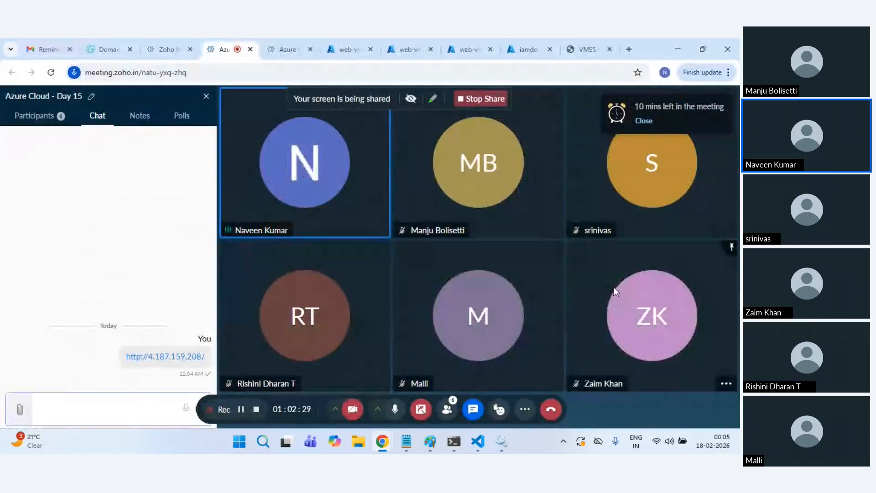